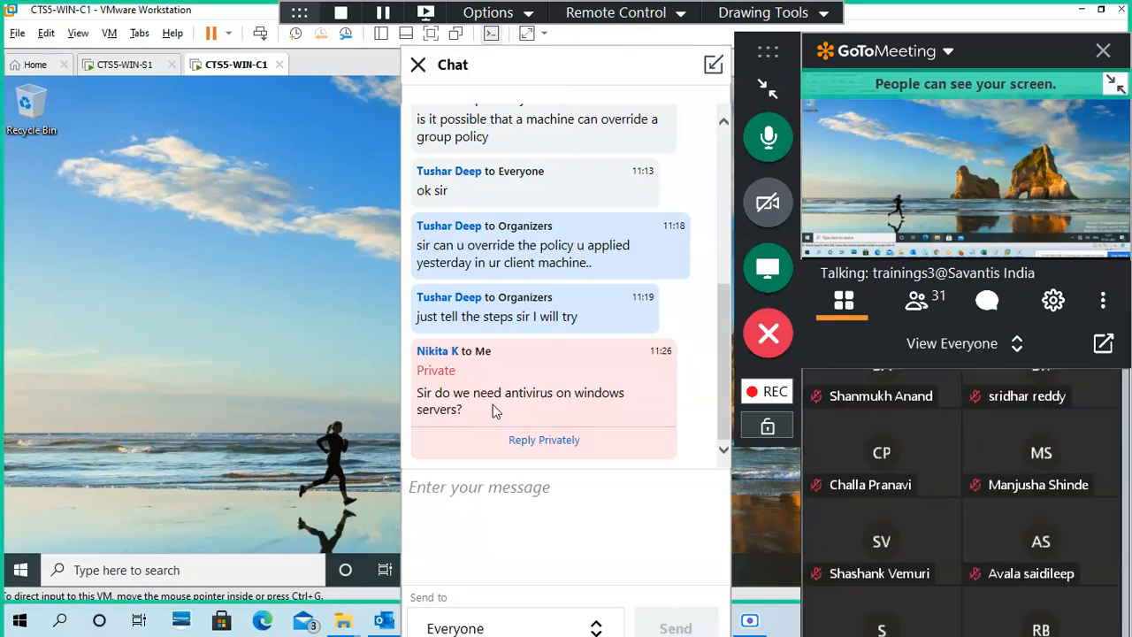
- Highlight the private chat question about antivirus on Windows servers, close the chat and collapse the meeting window
{"action": "left_click_drag", "start_coordinate": [465, 411], "coordinate": [419, 397]}
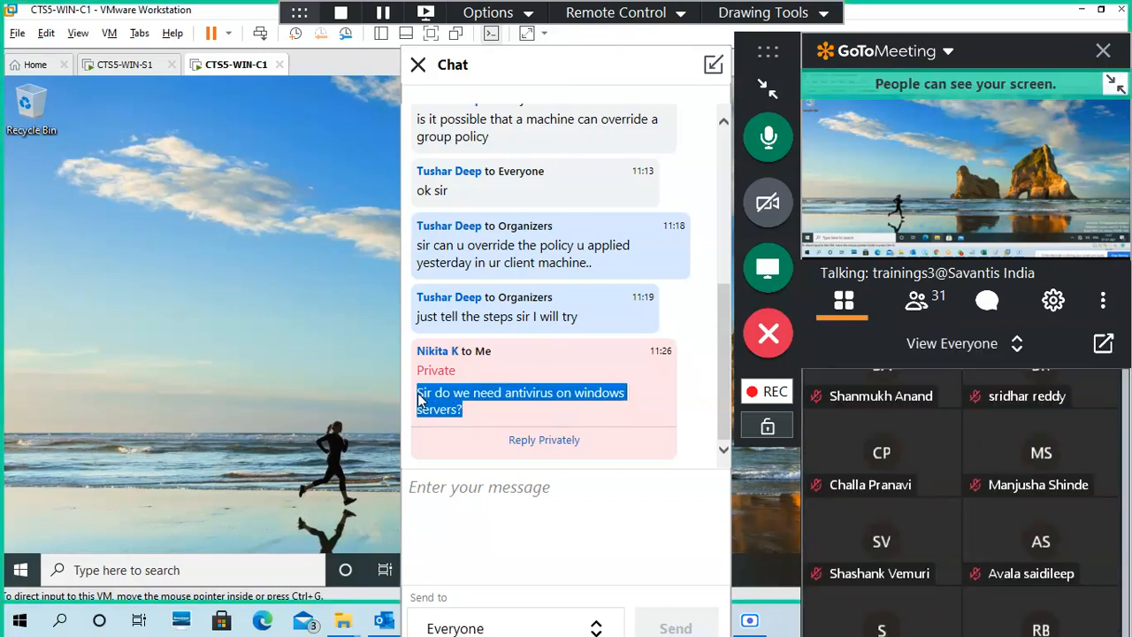
{"action": "left_click", "coordinate": [417, 65]}
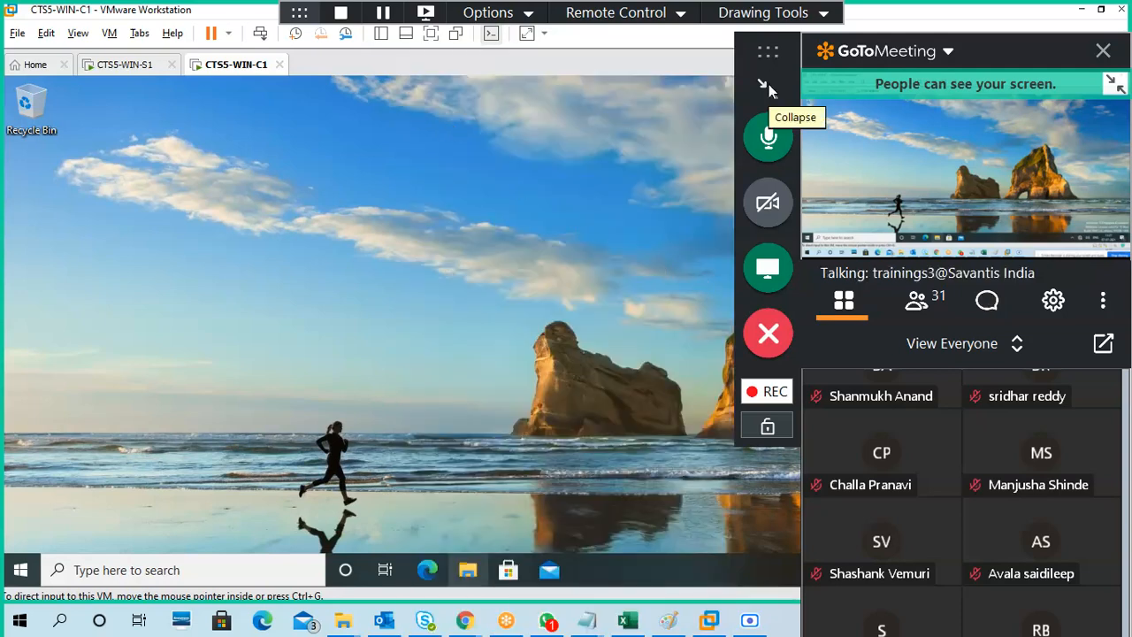
{"action": "left_click", "coordinate": [767, 85]}
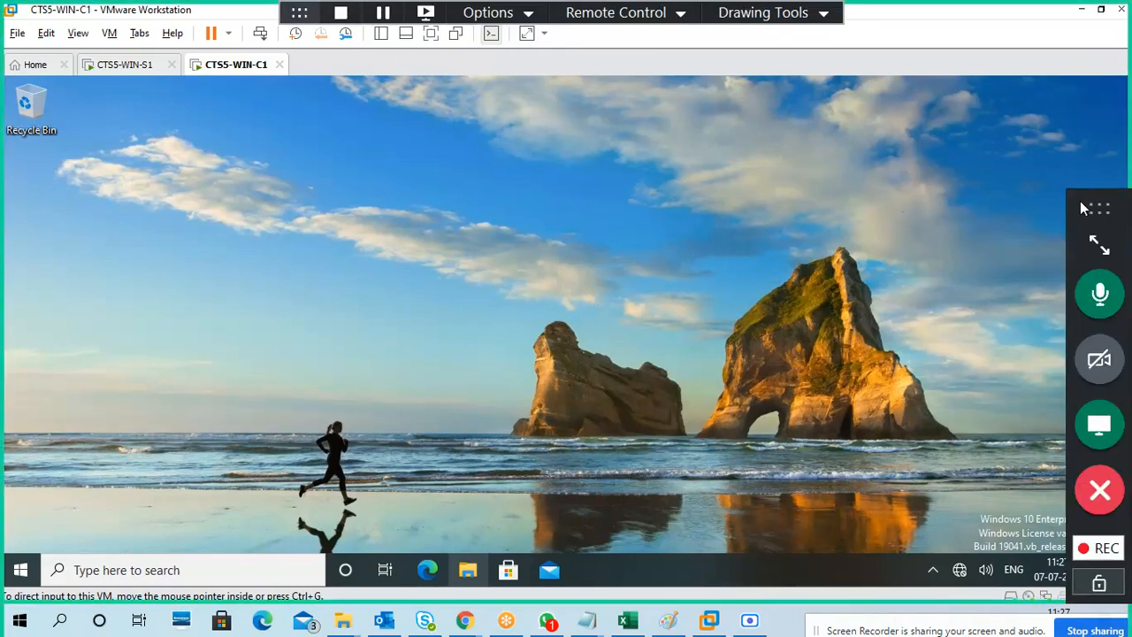
{"action": "left_click_drag", "start_coordinate": [1080, 201], "coordinate": [1081, 145]}
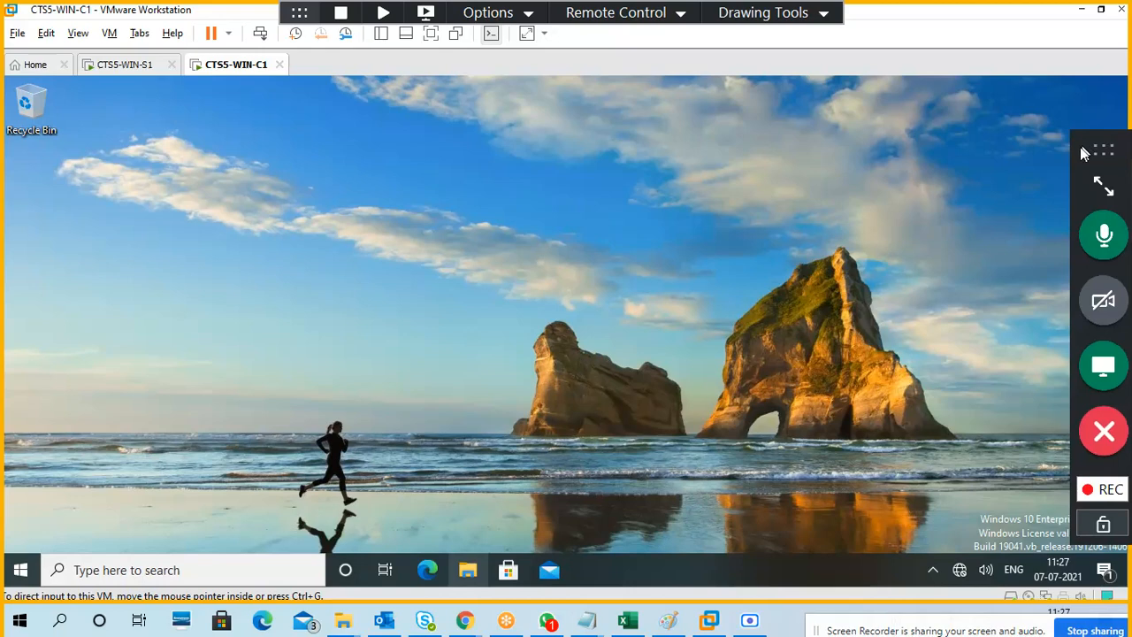
{"action": "left_click", "coordinate": [535, 253]}
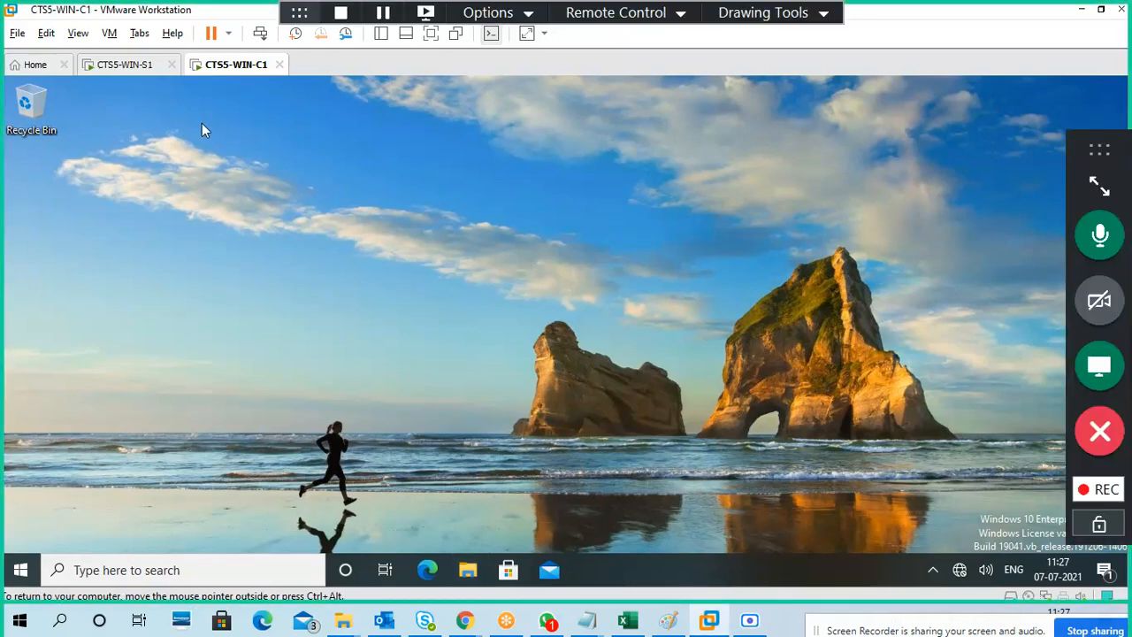
- Show the Server Manager dashboard of the CTS5-WIN-S1 virtual machine
{"action": "left_click", "coordinate": [124, 64]}
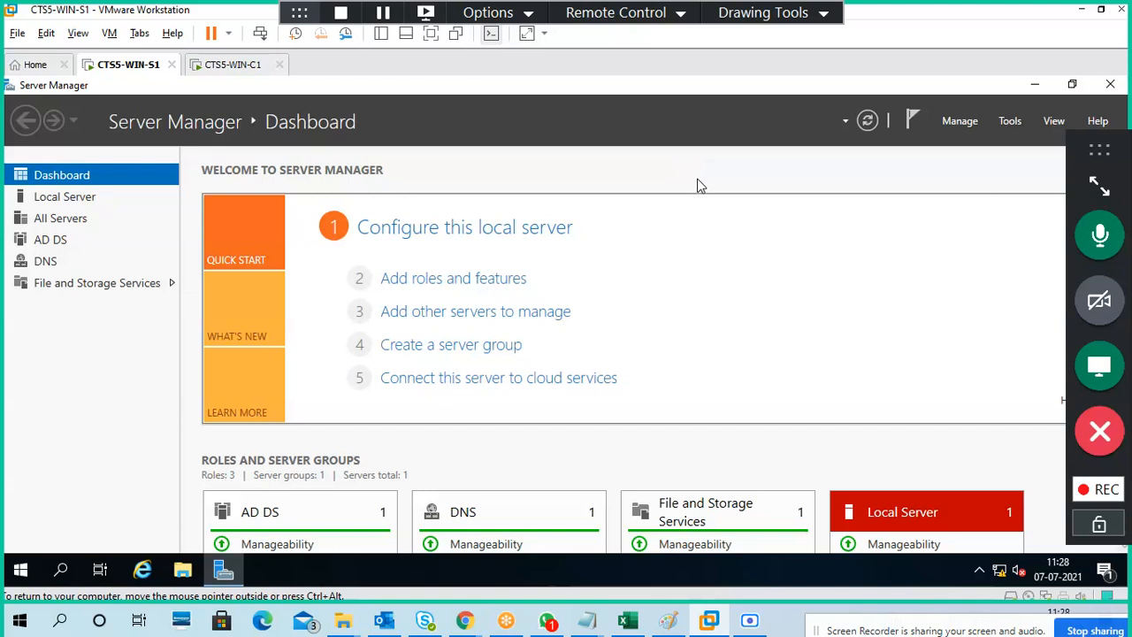
{"action": "left_click", "coordinate": [252, 73]}
{"action": "left_click", "coordinate": [134, 69]}
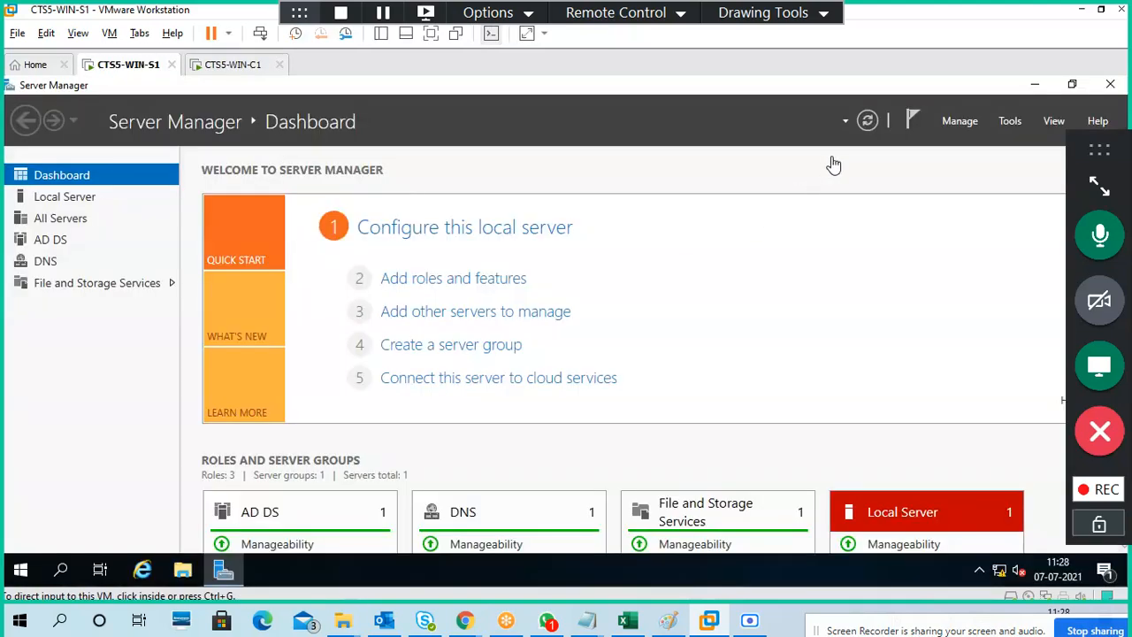
{"action": "left_click", "coordinate": [1080, 10]}
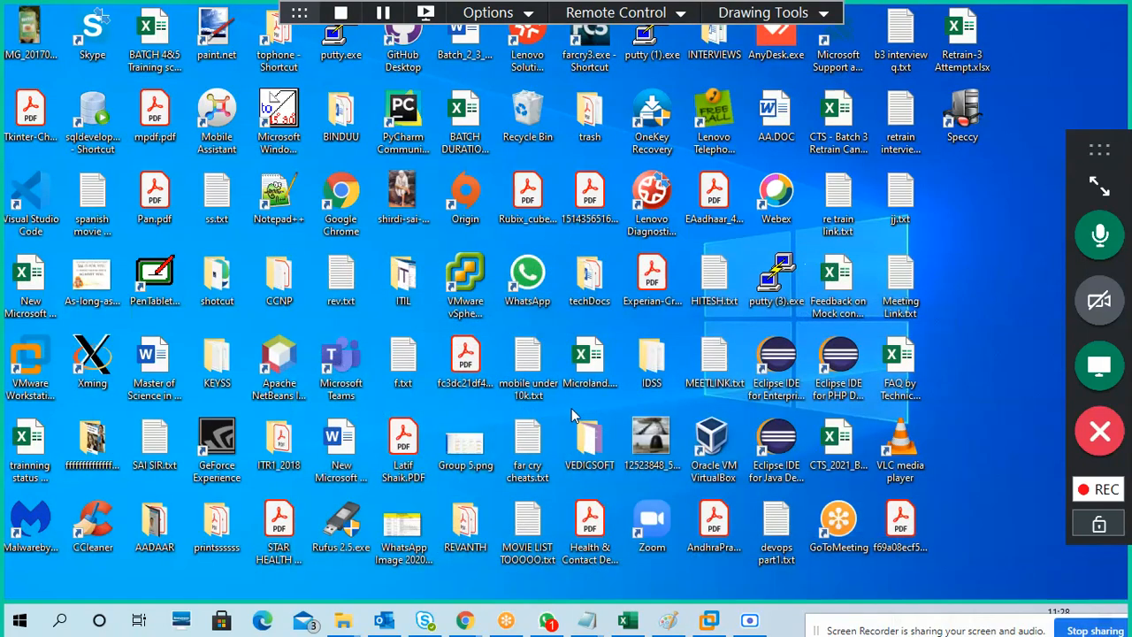
{"action": "left_click", "coordinate": [717, 620]}
- Change the desktop background of the CTS5-WIN-C1 client to the underwater swimmer picture and close the settings
{"action": "left_click", "coordinate": [237, 66]}
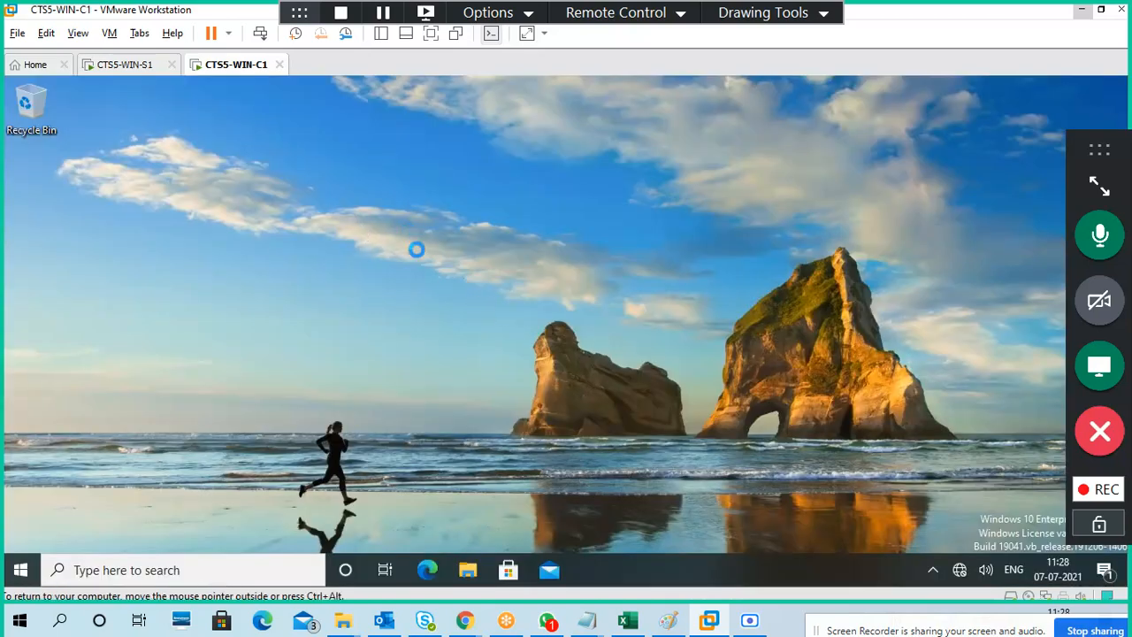
{"action": "right_click", "coordinate": [426, 324]}
{"action": "left_click", "coordinate": [313, 333]}
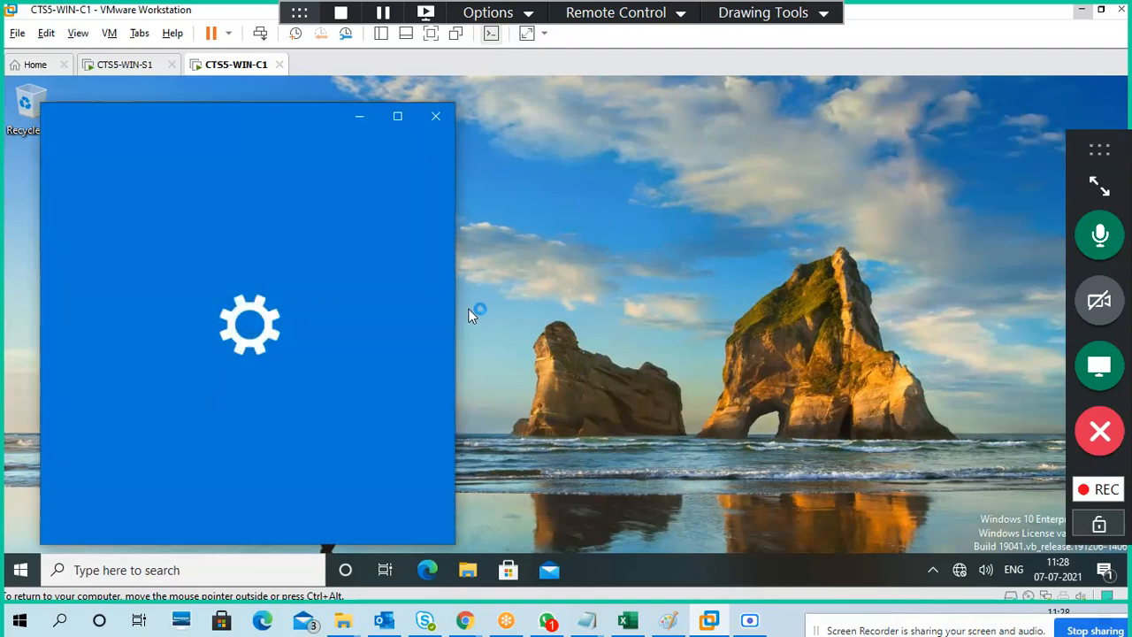
{"action": "left_click_drag", "start_coordinate": [251, 129], "coordinate": [326, 80]}
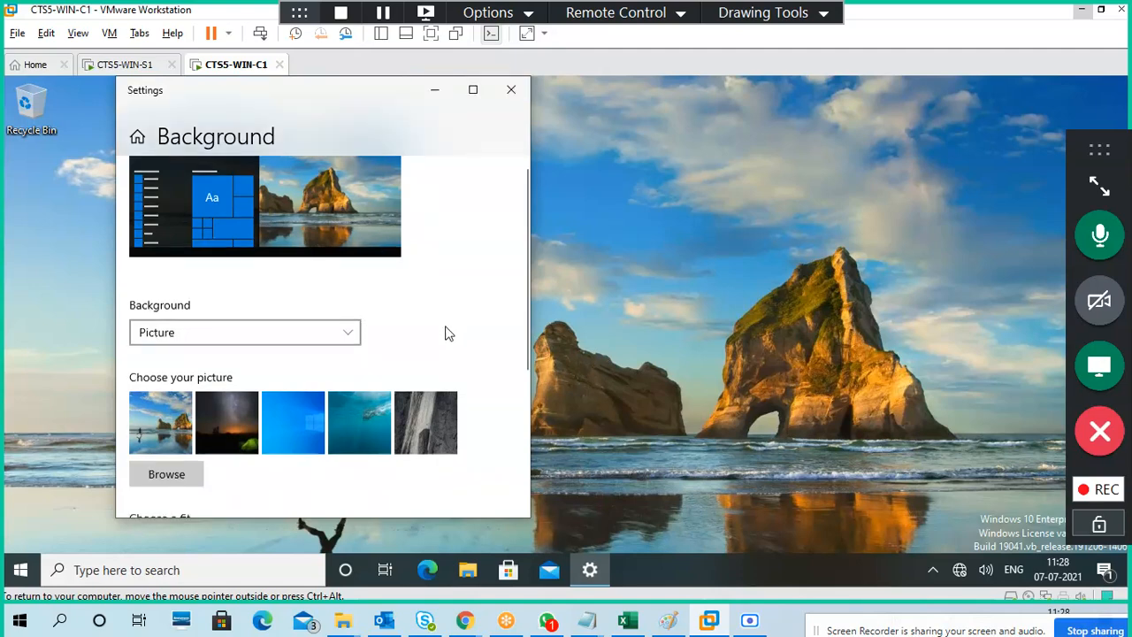
{"action": "scroll", "coordinate": [447, 331], "scroll_direction": "down", "scroll_amount": 3}
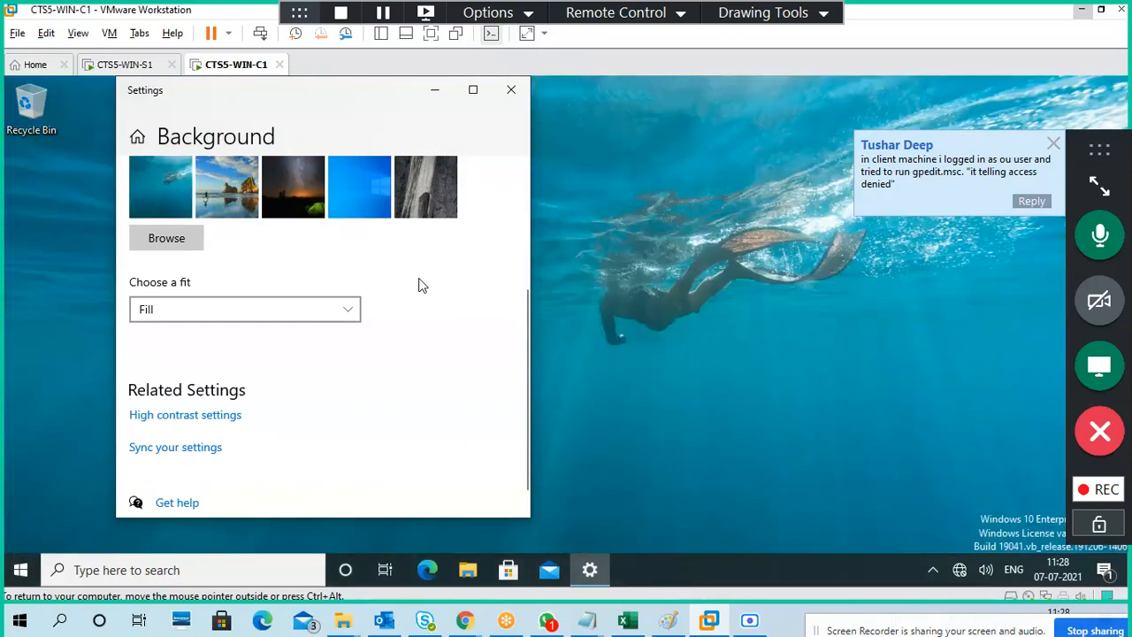
{"action": "left_click", "coordinate": [935, 171]}
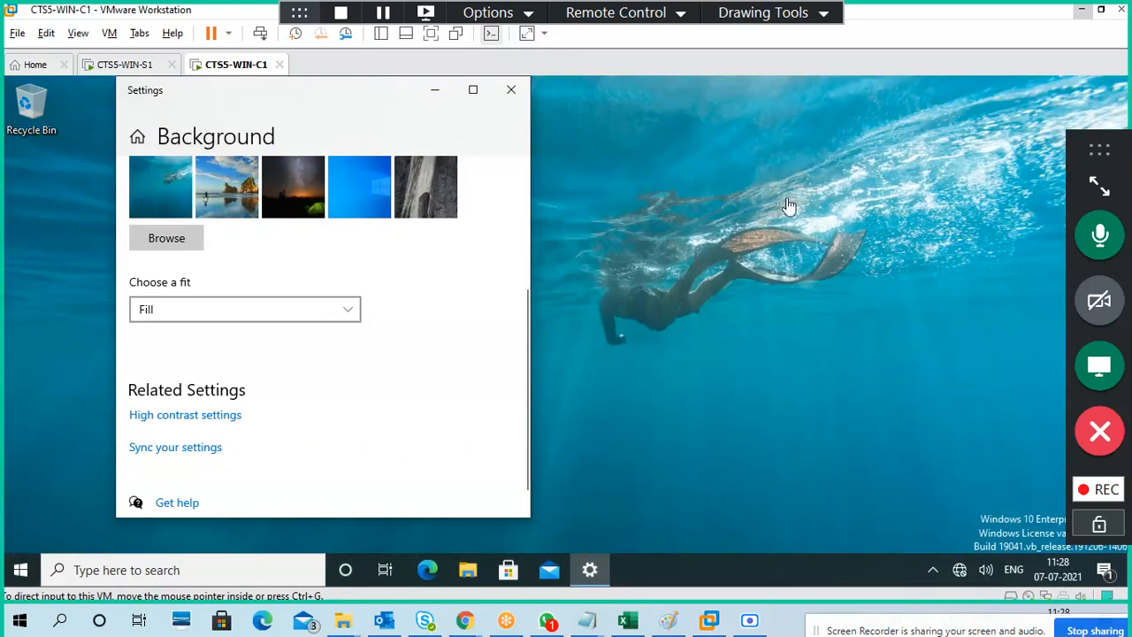
{"action": "left_click", "coordinate": [510, 91]}
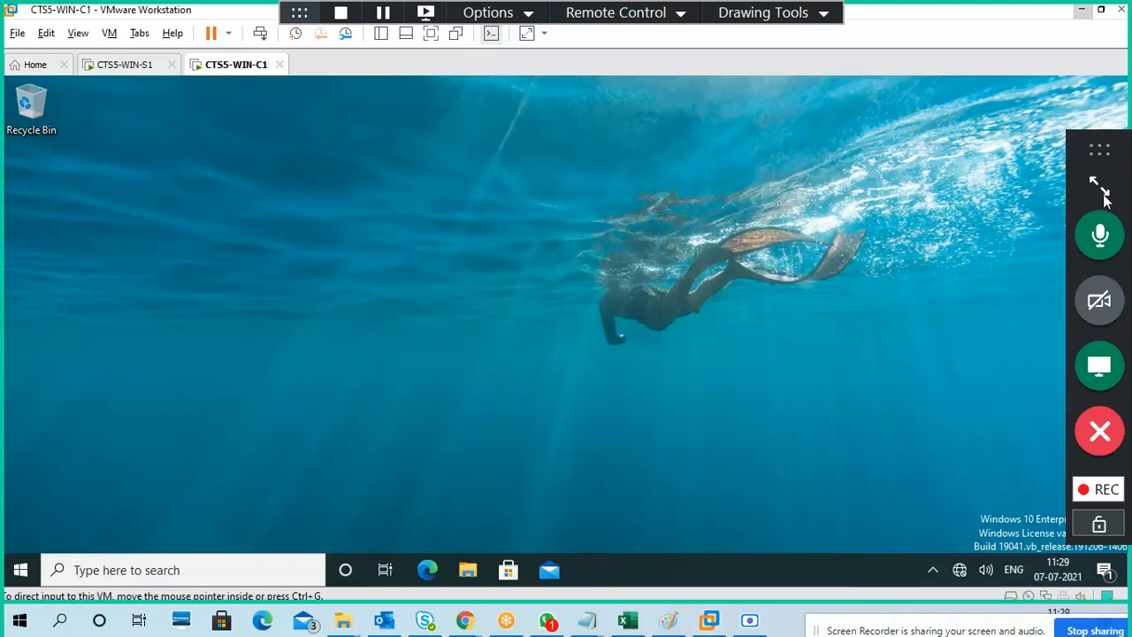
- Read the newest meeting chat message about running gpedit.msc, then close the chat and collapse the meeting window
{"action": "left_click", "coordinate": [1102, 191]}
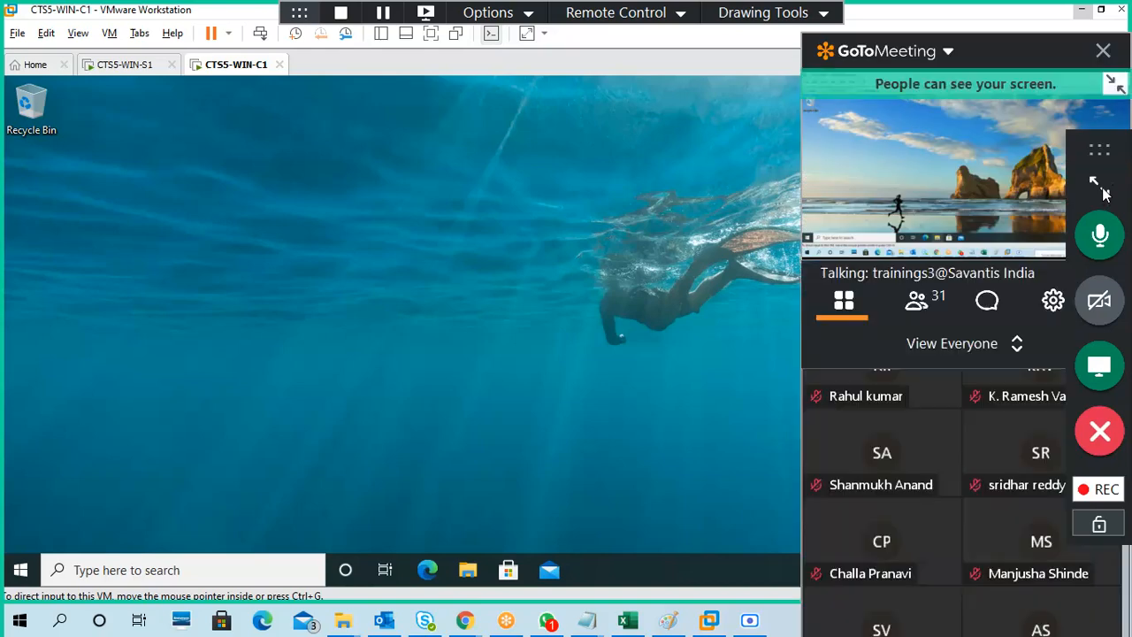
{"action": "left_click", "coordinate": [987, 301]}
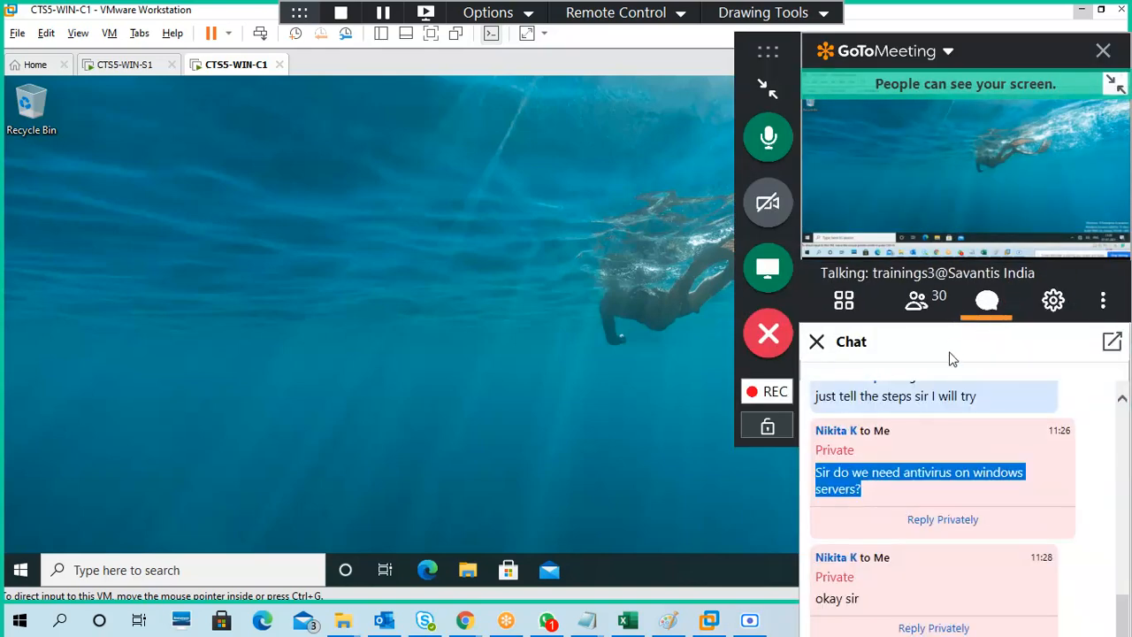
{"action": "left_click_drag", "start_coordinate": [952, 358], "coordinate": [569, 93]}
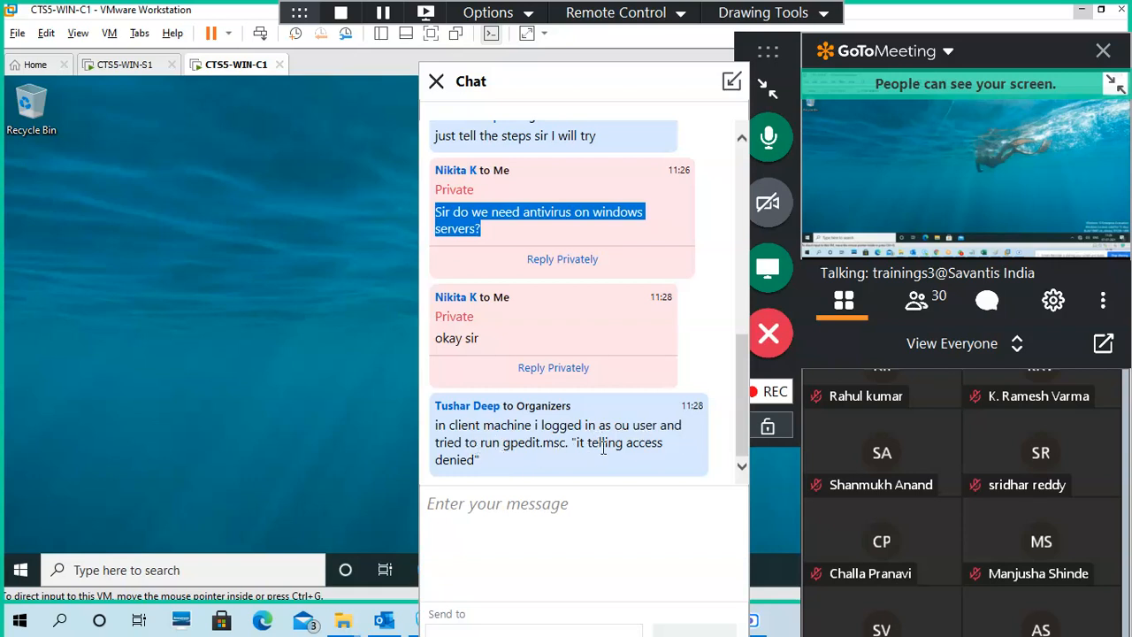
{"action": "left_click", "coordinate": [436, 81]}
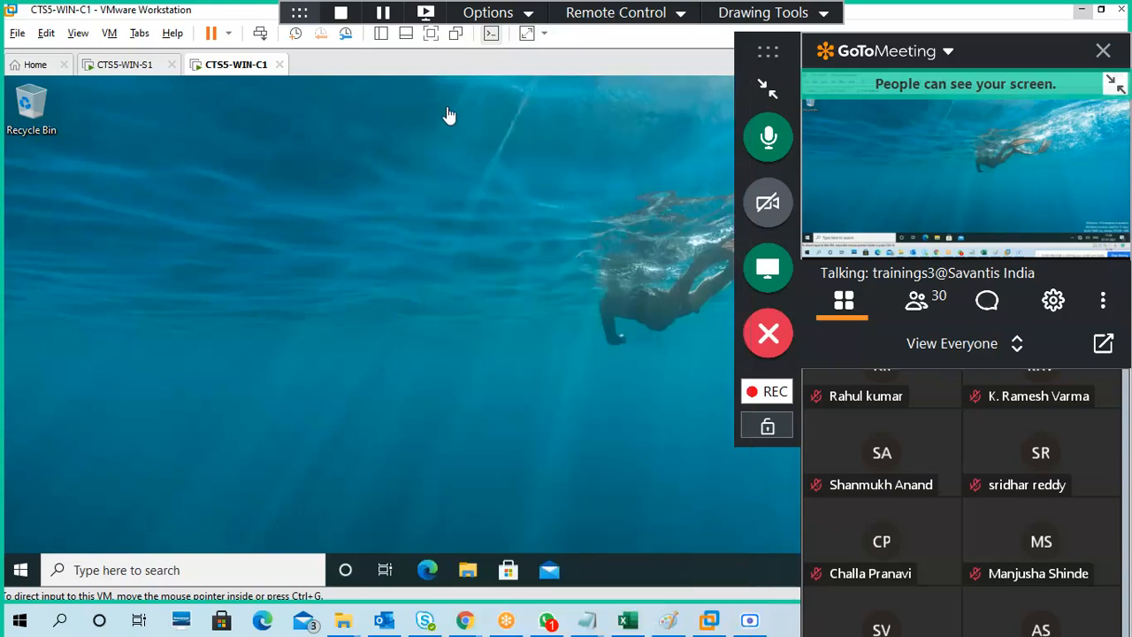
{"action": "left_click", "coordinate": [758, 87]}
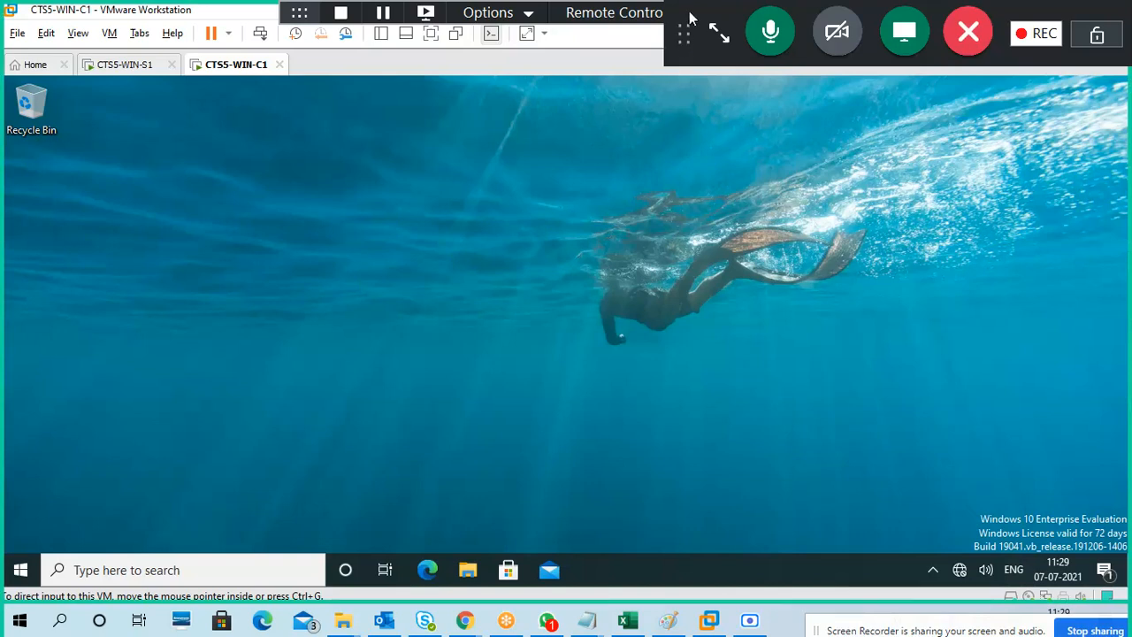
{"action": "left_click_drag", "start_coordinate": [689, 15], "coordinate": [1129, 137]}
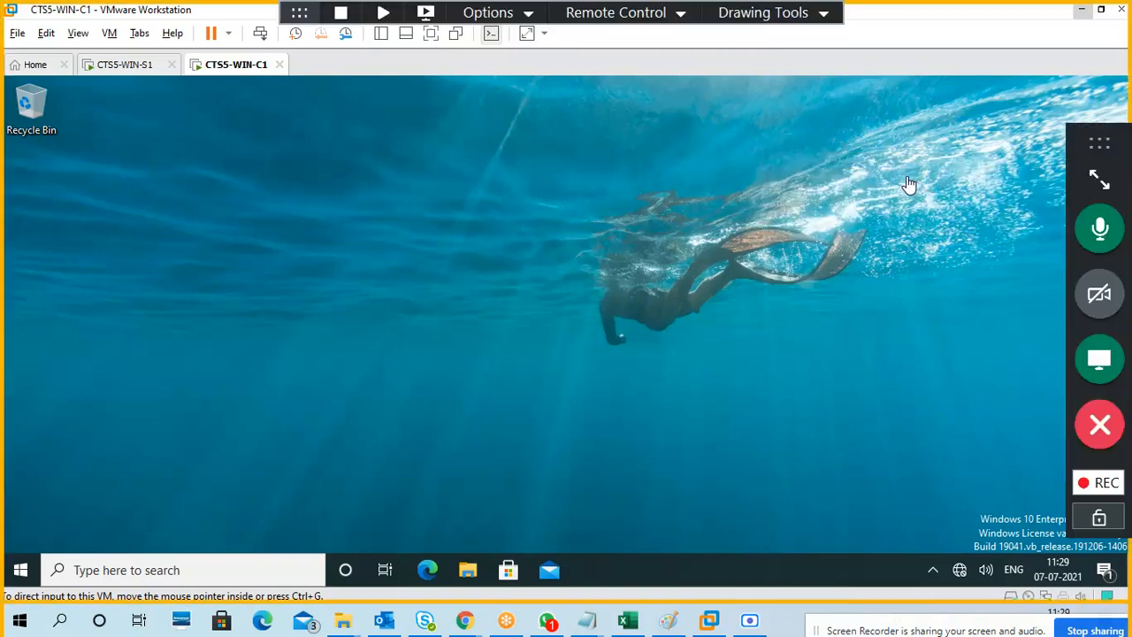
{"action": "left_click", "coordinate": [381, 212]}
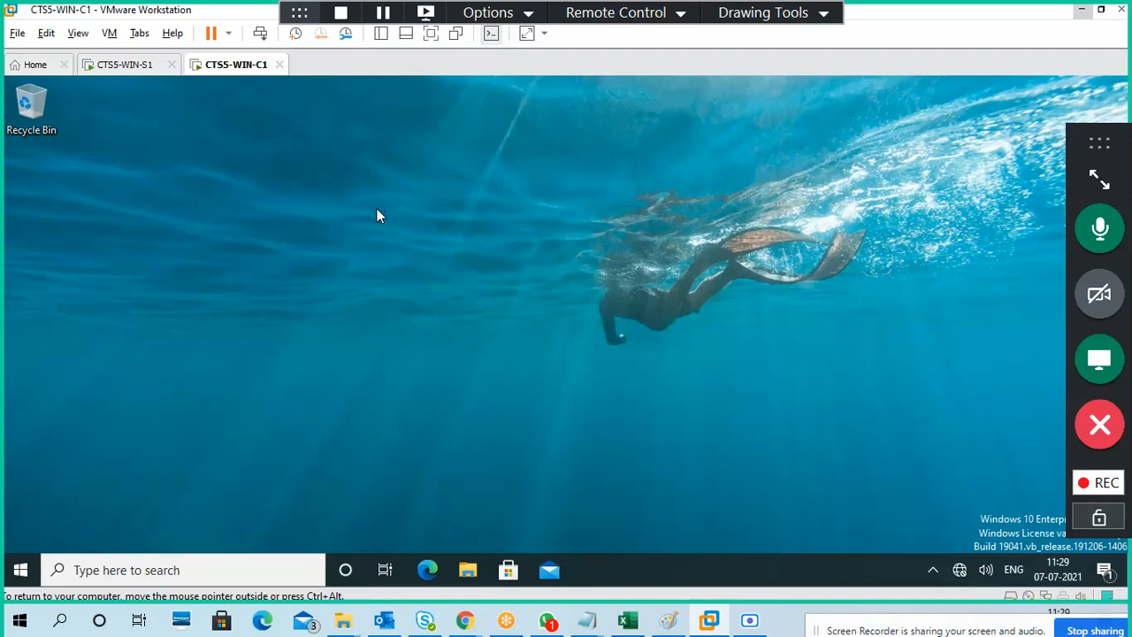
- Search the CTS5-WIN-C1 client for gpedit.msc and run it as administrator
{"action": "left_click", "coordinate": [224, 566]}
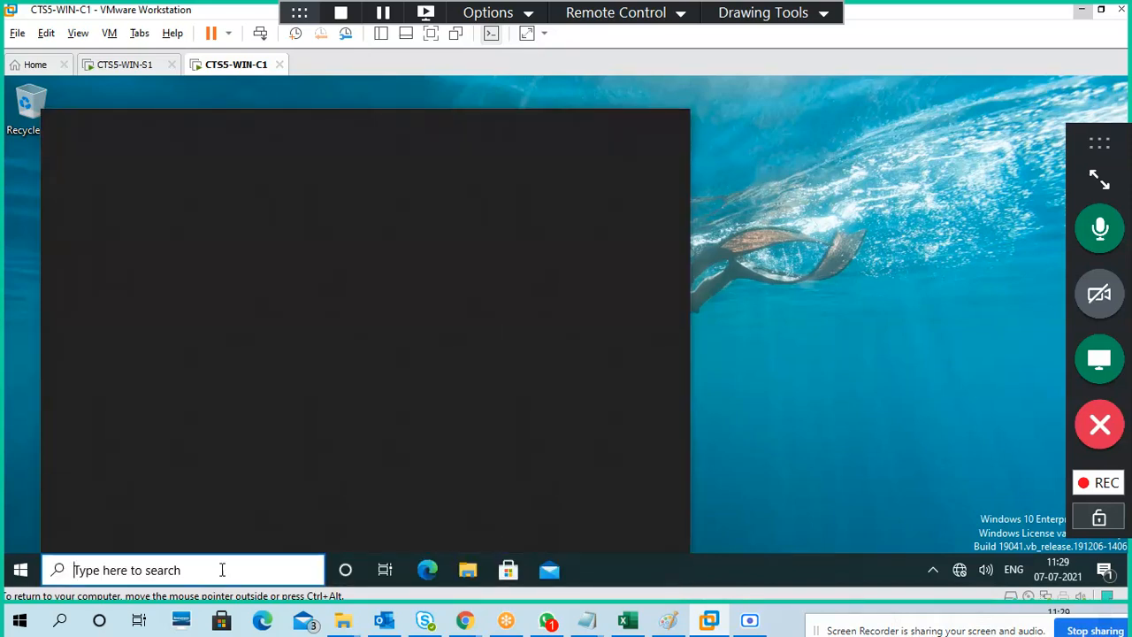
{"action": "type", "text": "gp"}
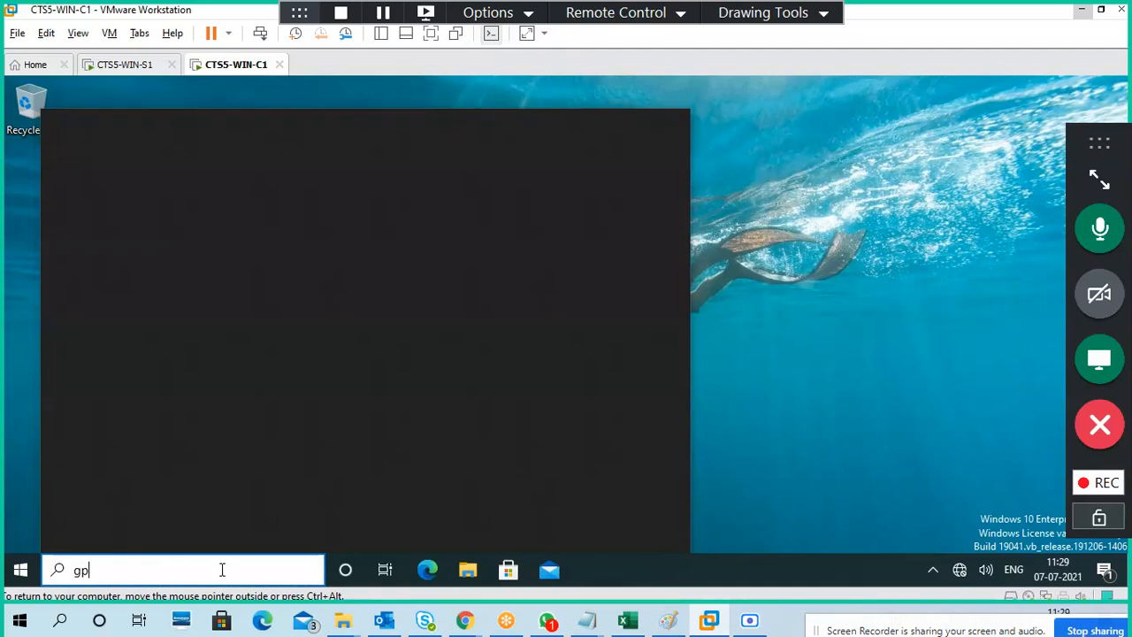
{"action": "type", "text": "edit"}
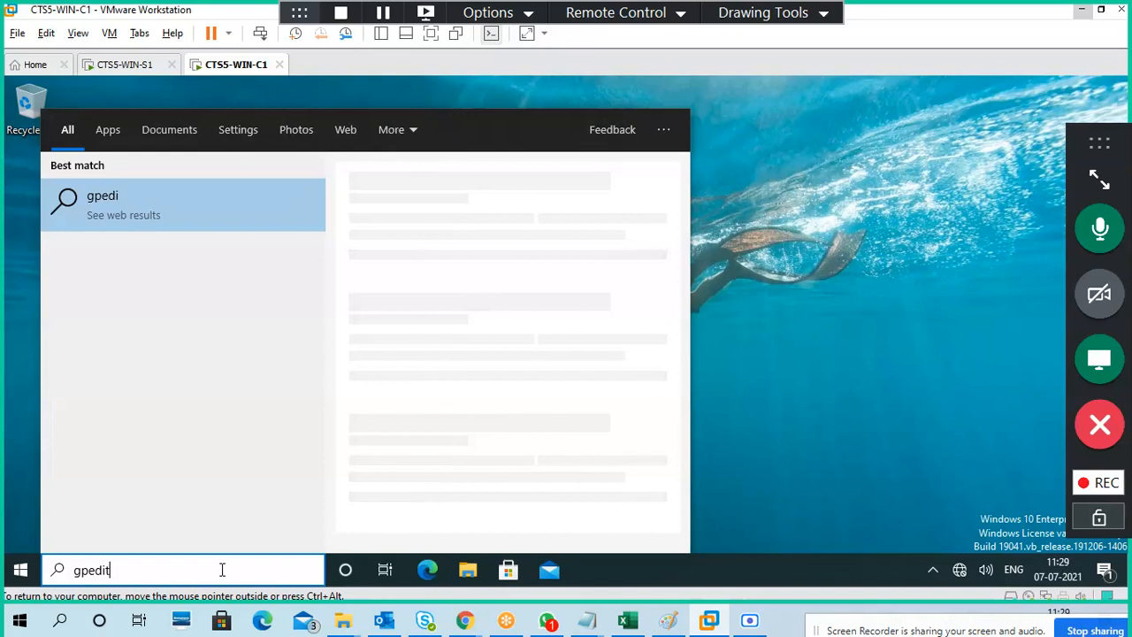
{"action": "type", "text": ".msc"}
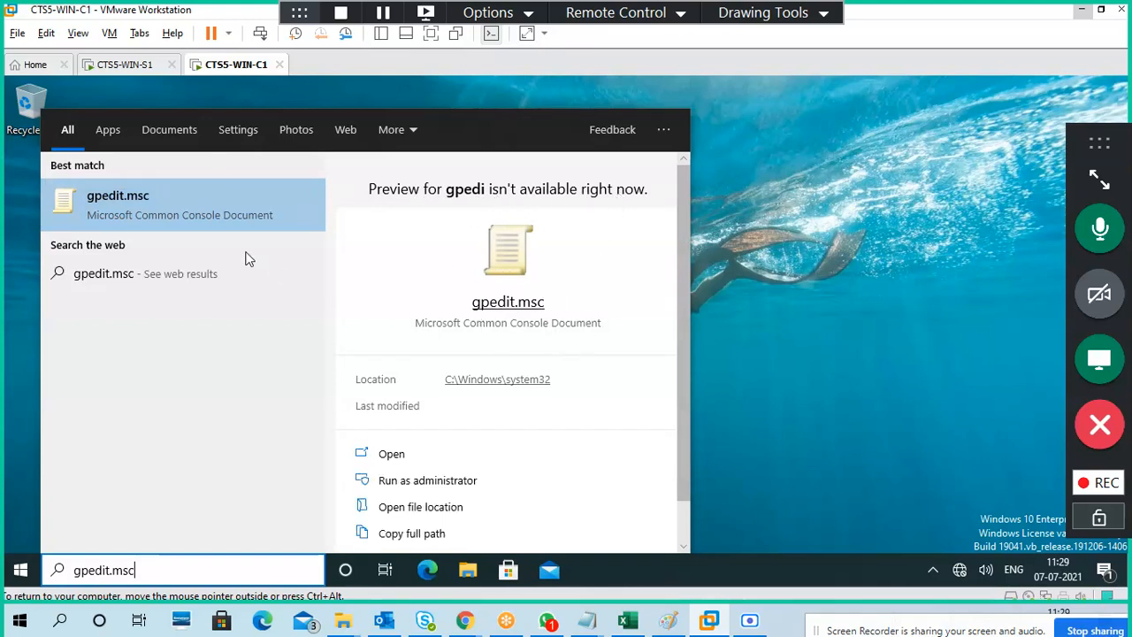
{"action": "left_click", "coordinate": [132, 209]}
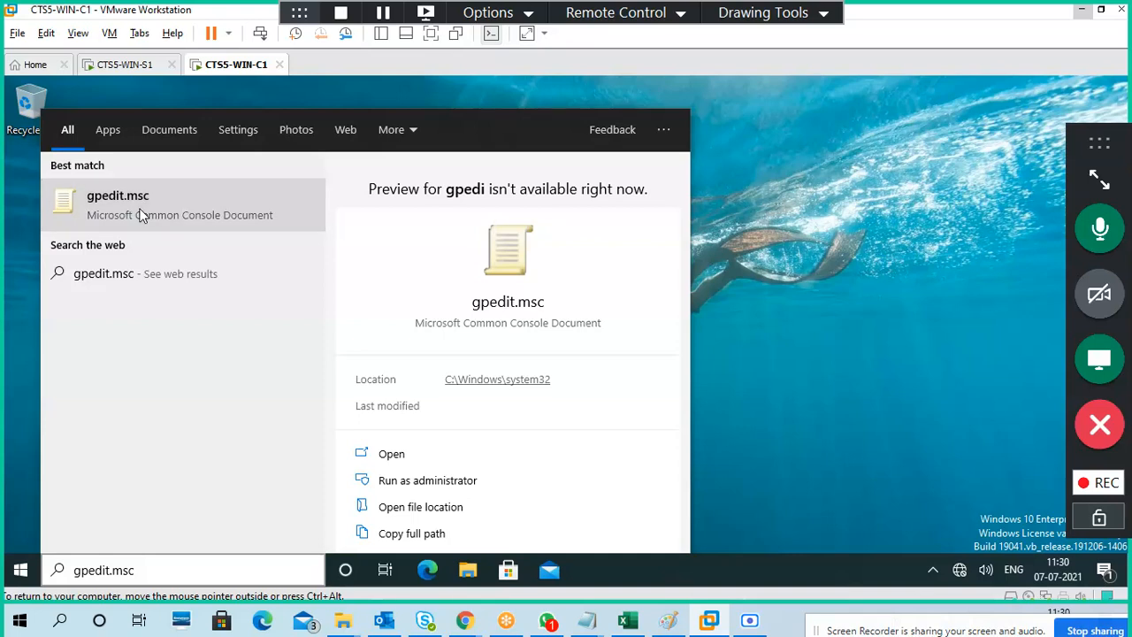
{"action": "left_click", "coordinate": [143, 215]}
{"action": "left_click", "coordinate": [142, 216]}
{"action": "left_click", "coordinate": [142, 216]}
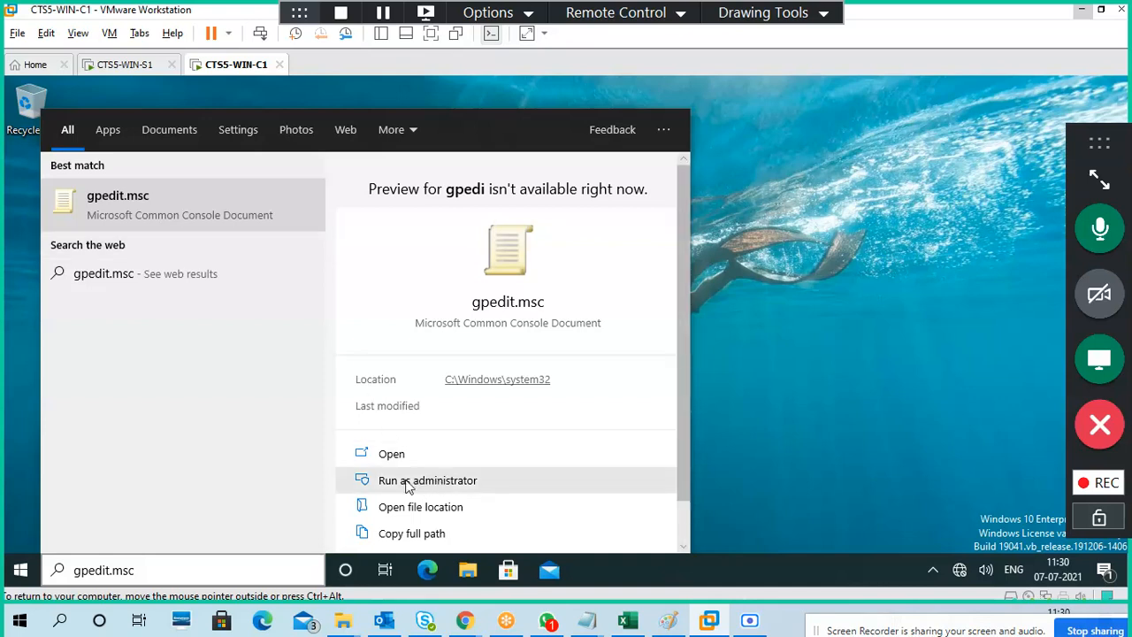
{"action": "left_click", "coordinate": [456, 484]}
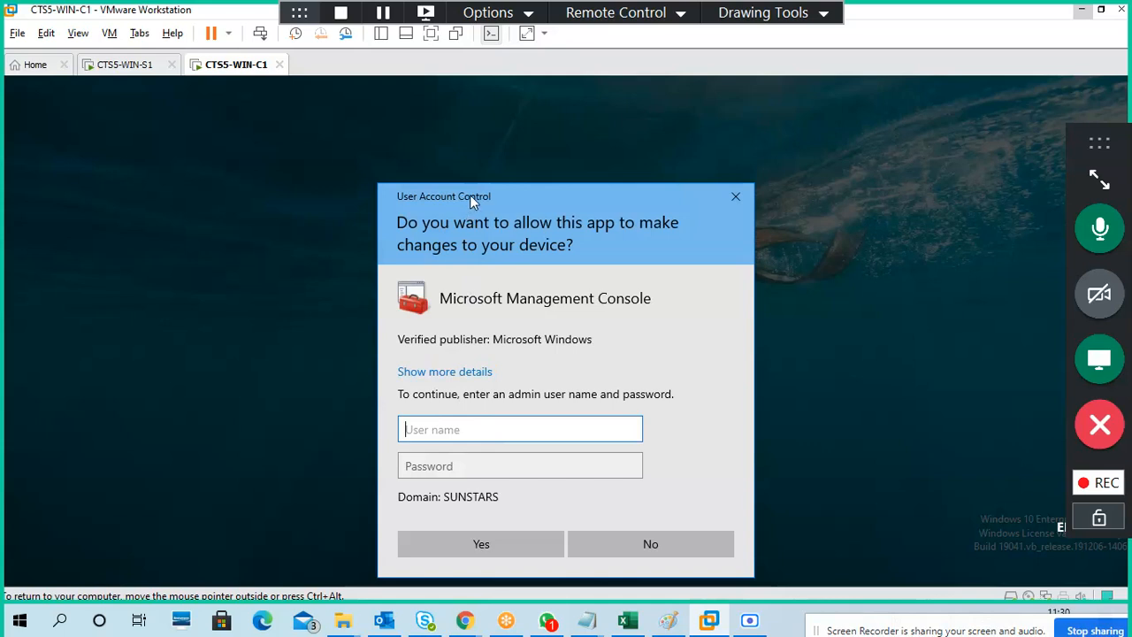
- Authorize Microsoft Management Console with the user name administrator and the account password
{"action": "left_click_drag", "start_coordinate": [471, 196], "coordinate": [479, 88]}
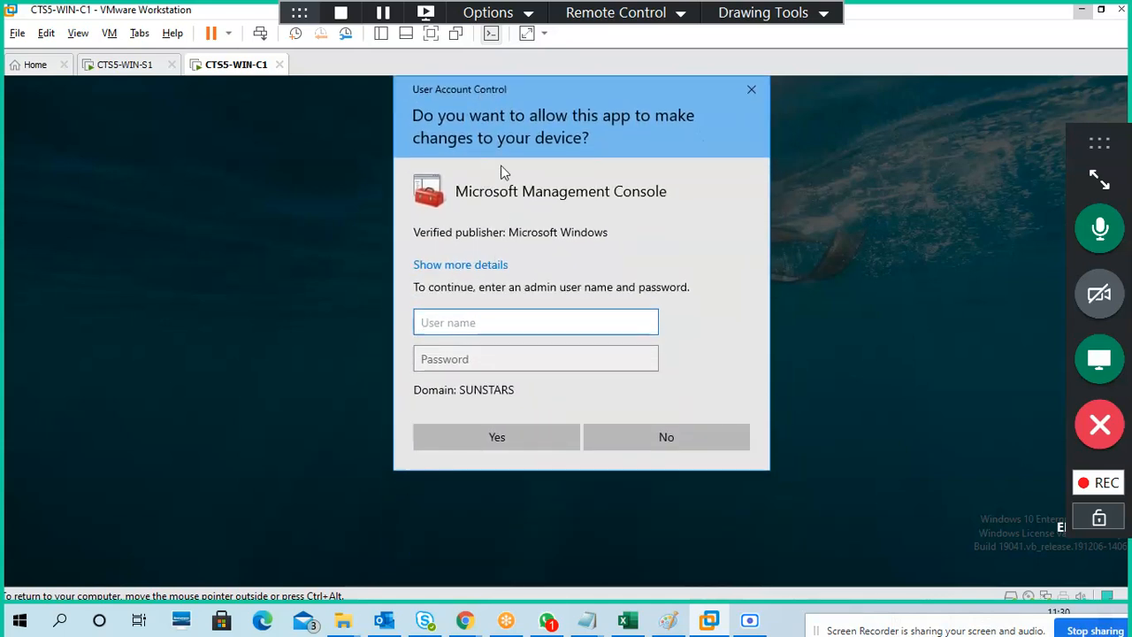
{"action": "left_click", "coordinate": [516, 361]}
{"action": "left_click", "coordinate": [510, 323]}
{"action": "left_click", "coordinate": [516, 360]}
{"action": "left_click", "coordinate": [508, 323]}
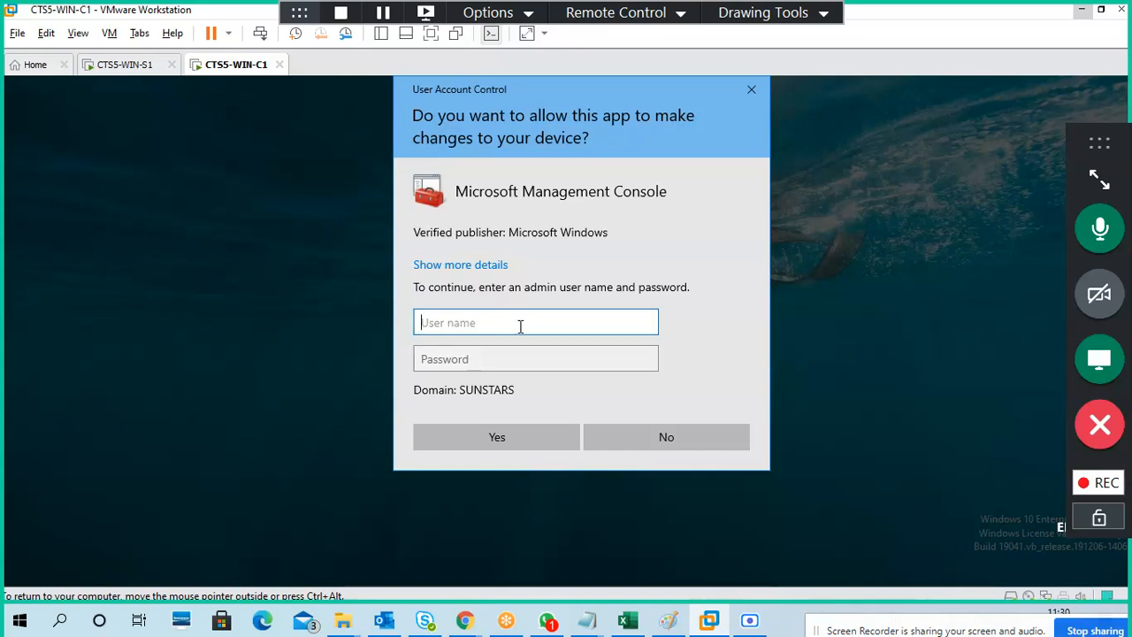
{"action": "left_click", "coordinate": [533, 362]}
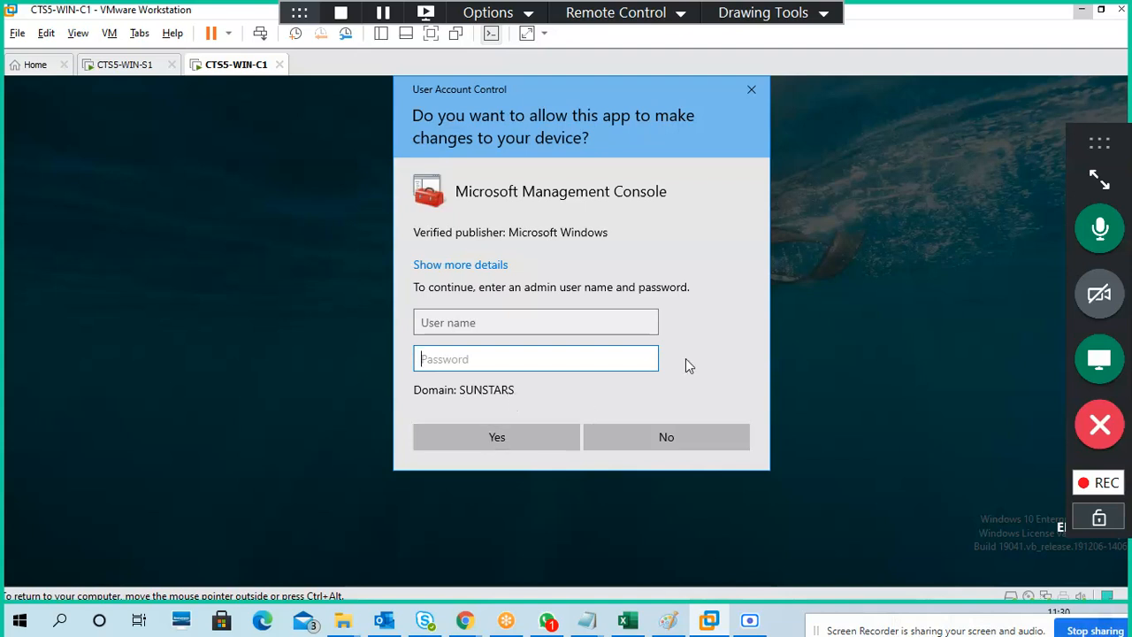
{"action": "left_click", "coordinate": [530, 320]}
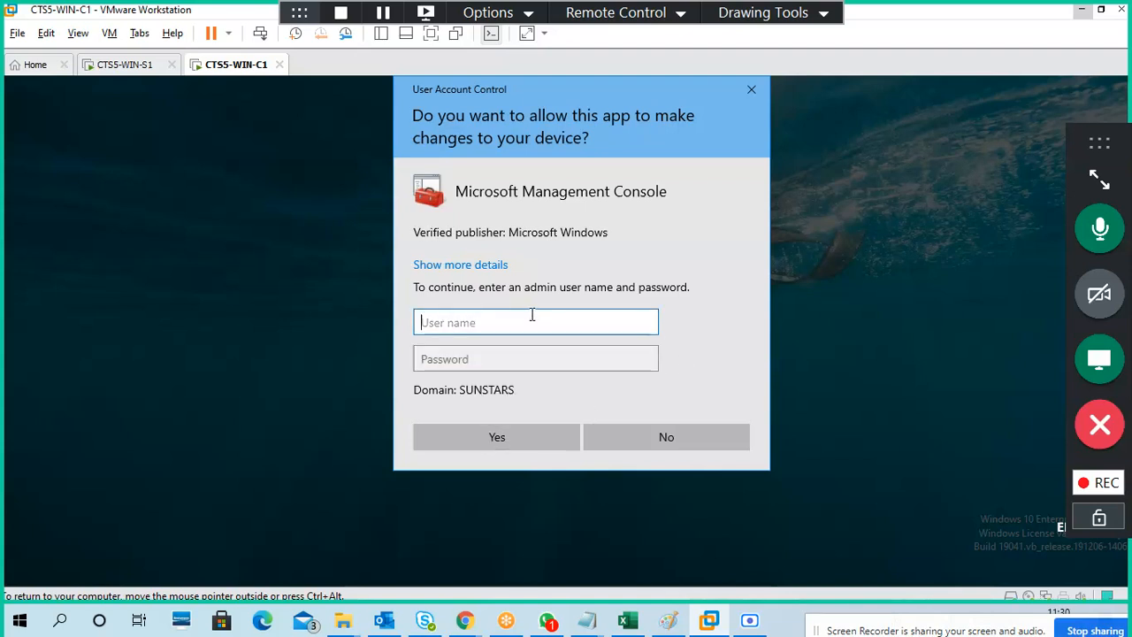
{"action": "type", "text": "adminis"}
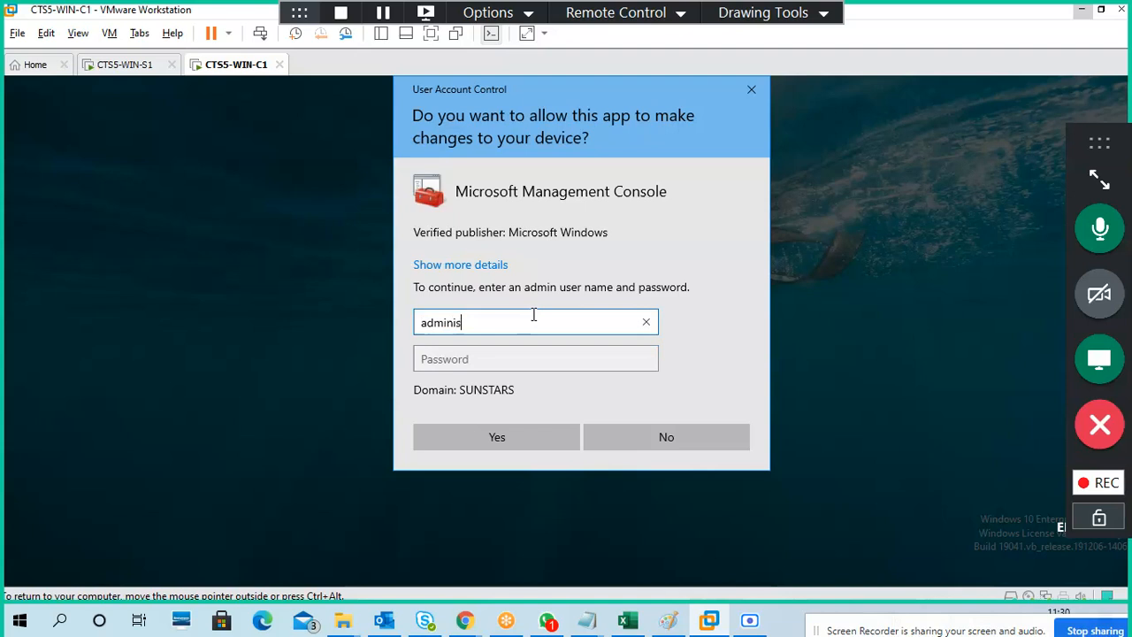
{"action": "type", "text": "trator"}
{"action": "key", "text": "Tab"}
{"action": "type", "text": "***"}
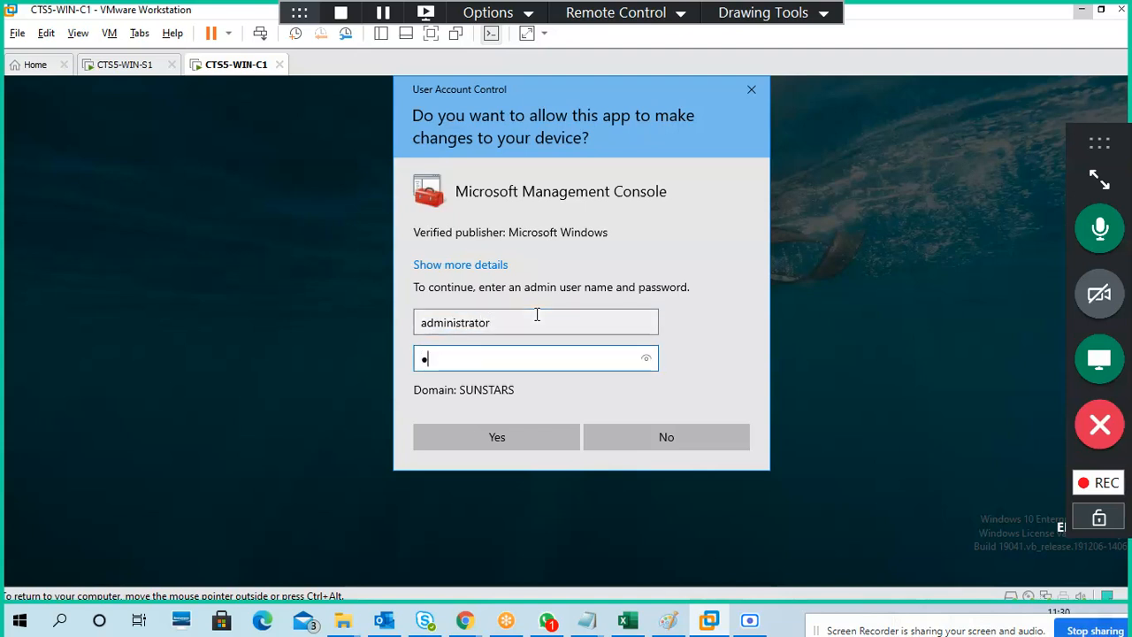
{"action": "type", "text": "******"}
{"action": "left_click", "coordinate": [537, 446]}
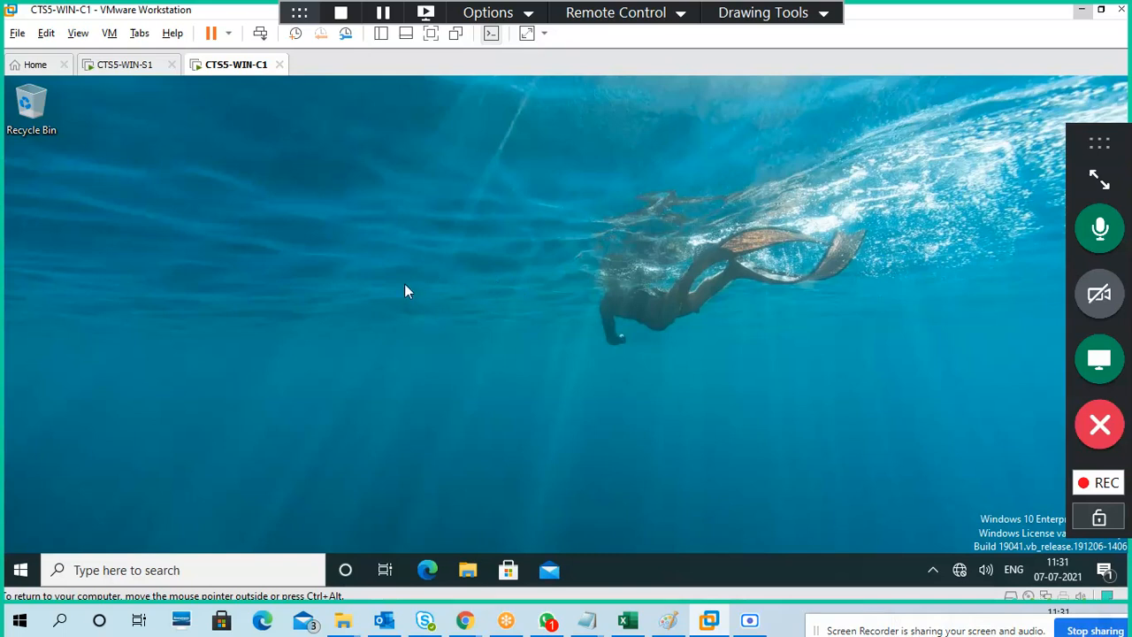
- Minimize Server Manager on the CTS5-WIN-S1 server and return to the CTS5-WIN-C1 client
{"action": "left_click", "coordinate": [133, 66]}
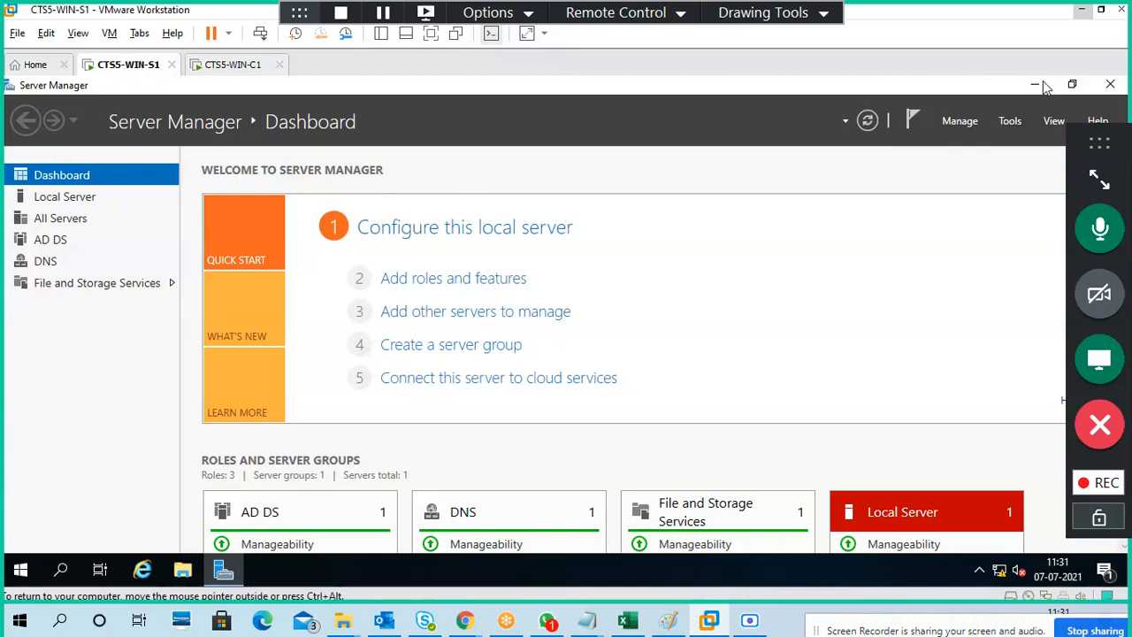
{"action": "left_click", "coordinate": [1034, 84]}
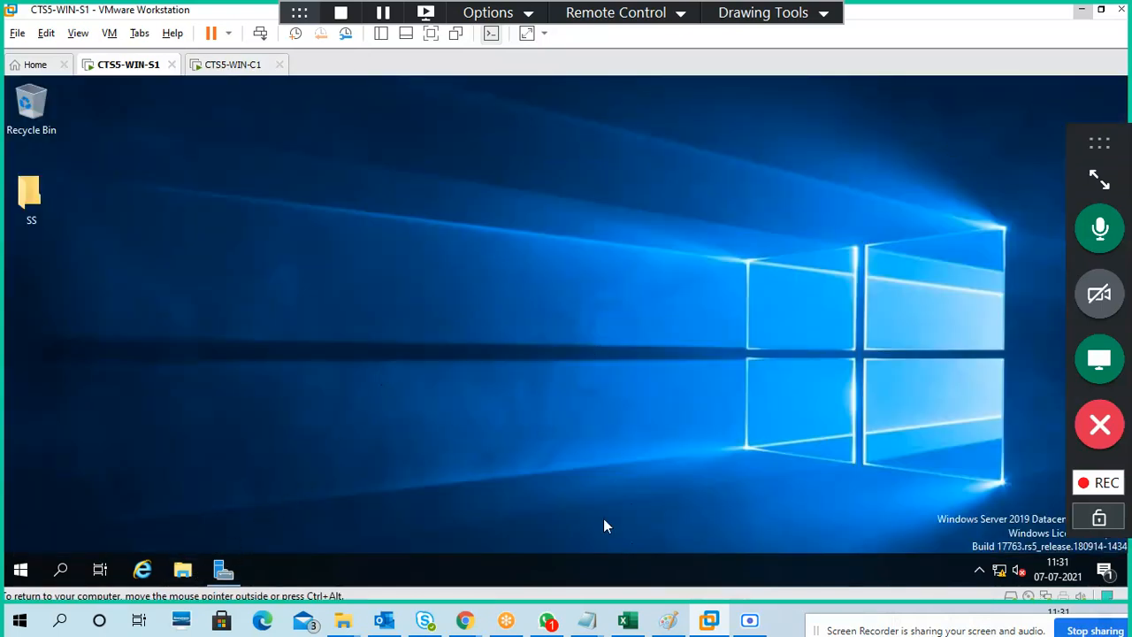
{"action": "left_click", "coordinate": [221, 69]}
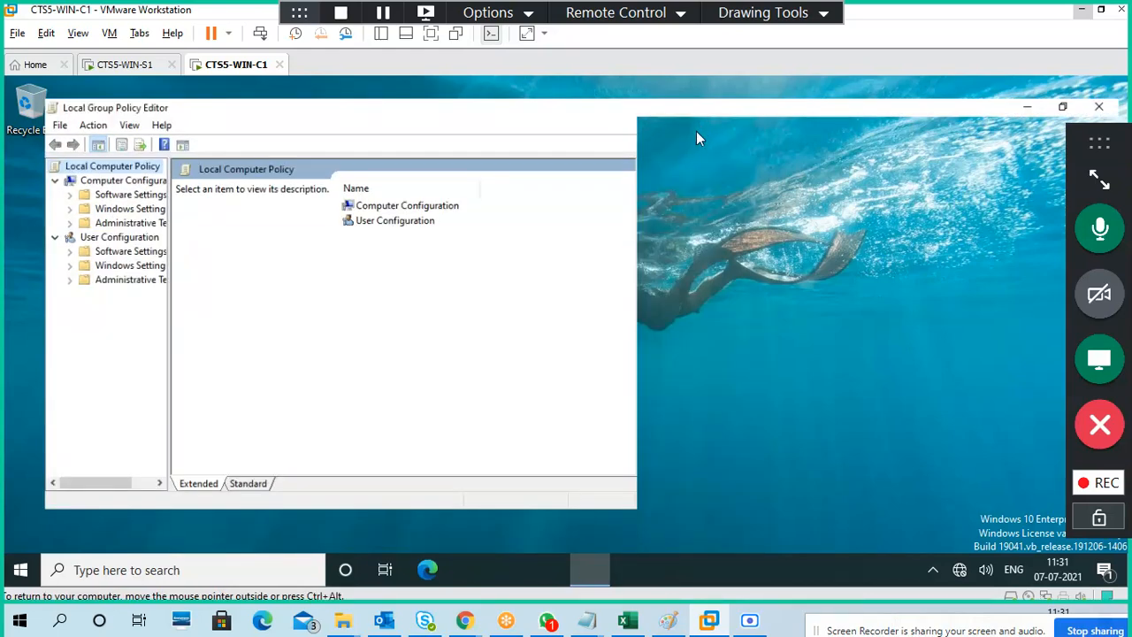
- Maximize the Local Group Policy Editor and show All Settings of the User Configuration Administrative Templates in the standard view
{"action": "left_click", "coordinate": [700, 122]}
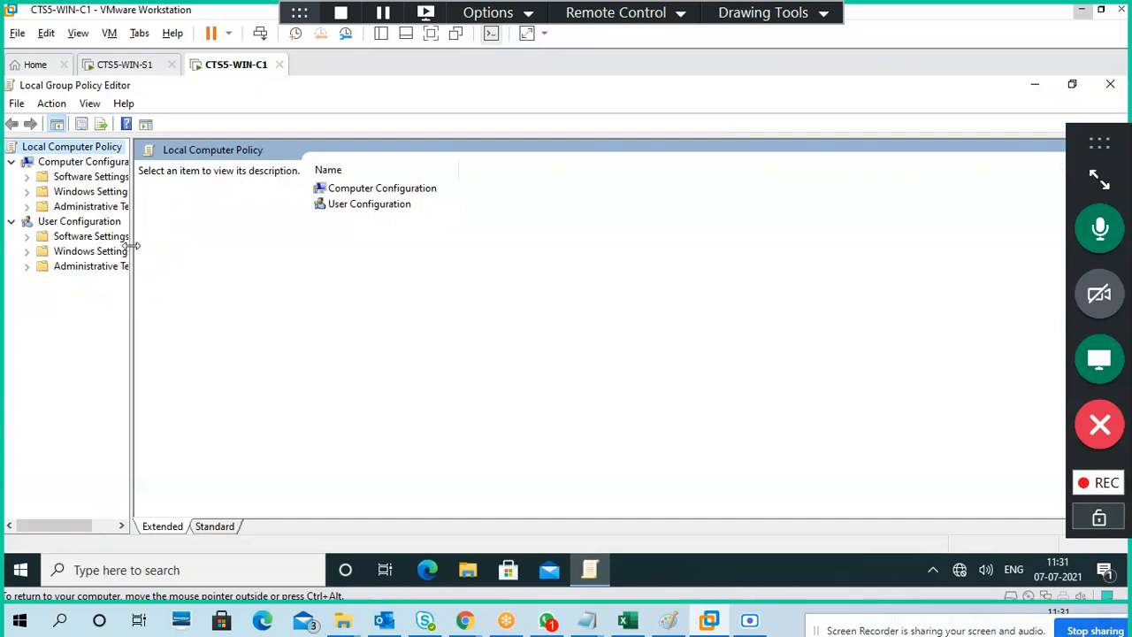
{"action": "left_click_drag", "start_coordinate": [132, 242], "coordinate": [263, 252]}
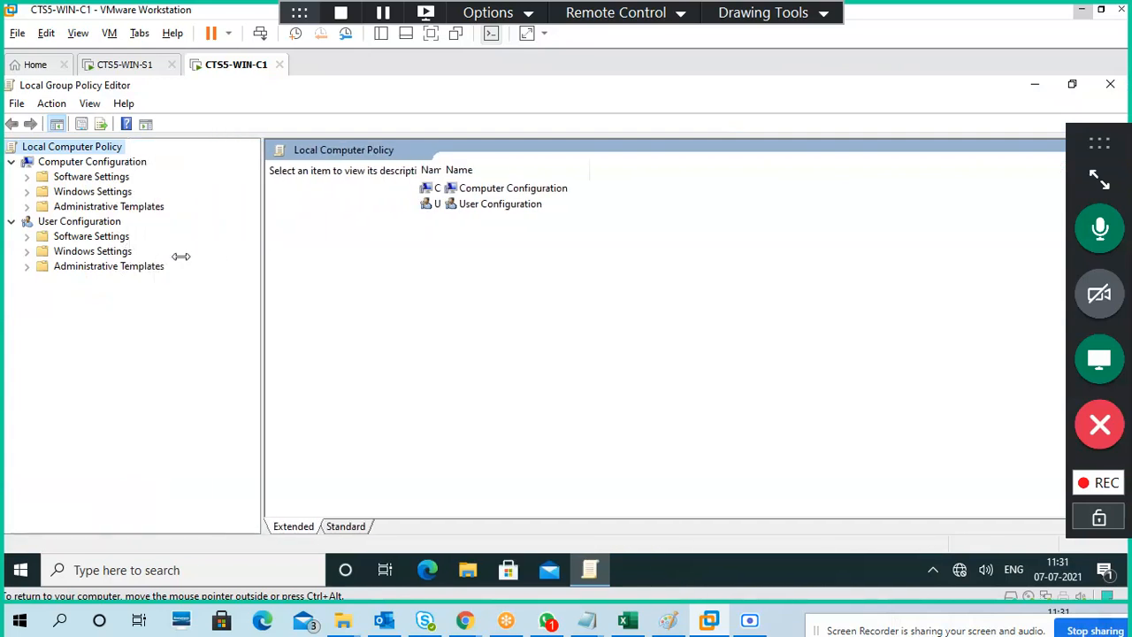
{"action": "left_click", "coordinate": [132, 267]}
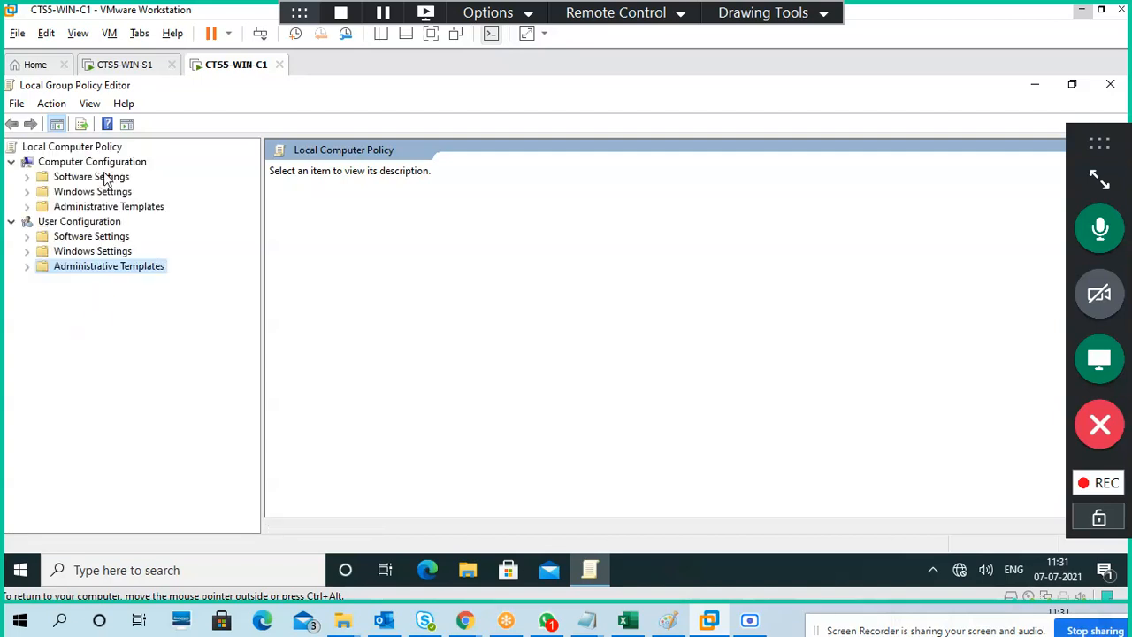
{"action": "left_click", "coordinate": [27, 267]}
{"action": "left_click", "coordinate": [105, 387]}
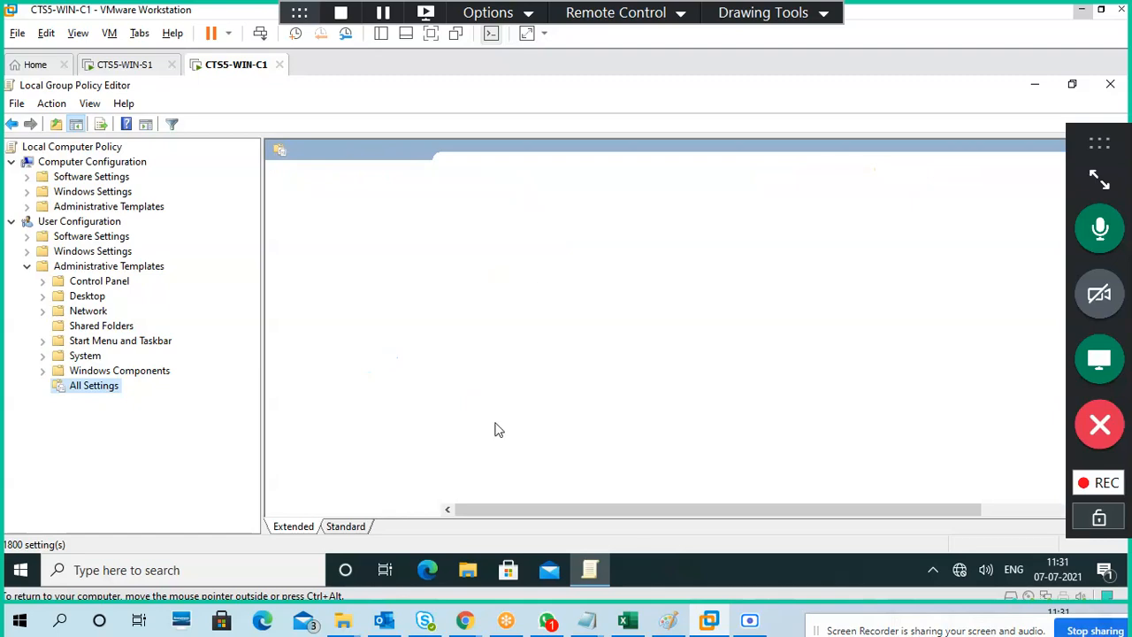
{"action": "left_click", "coordinate": [345, 526]}
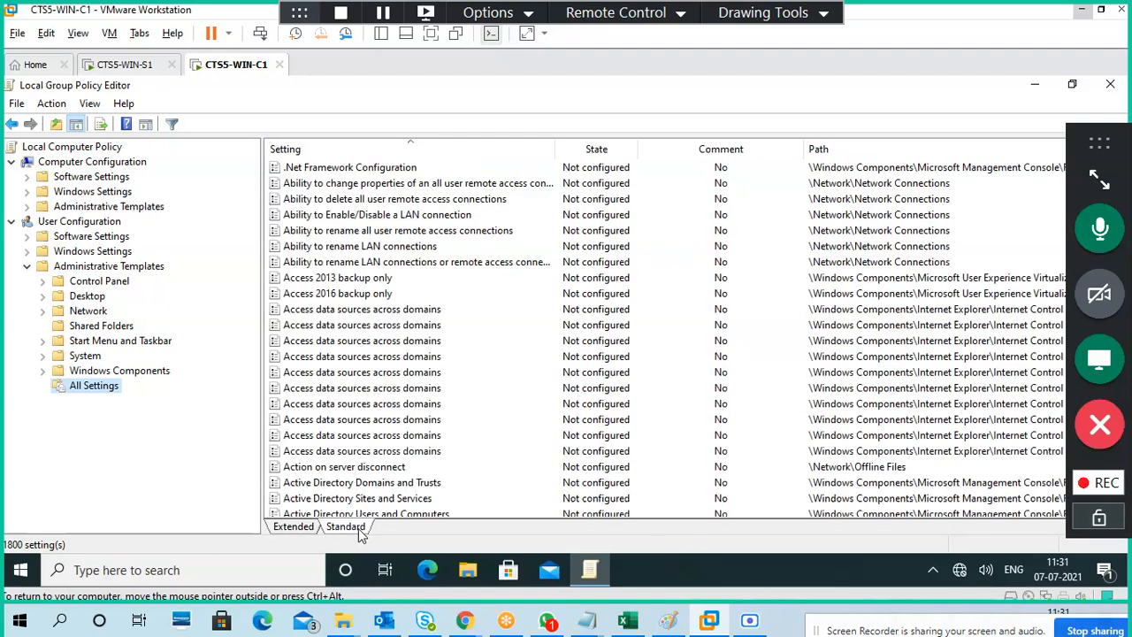
- Look through the list of user policy settings, including the entries starting with G and H
{"action": "left_click", "coordinate": [398, 294]}
{"action": "scroll", "coordinate": [435, 387], "scroll_direction": "down", "scroll_amount": 10}
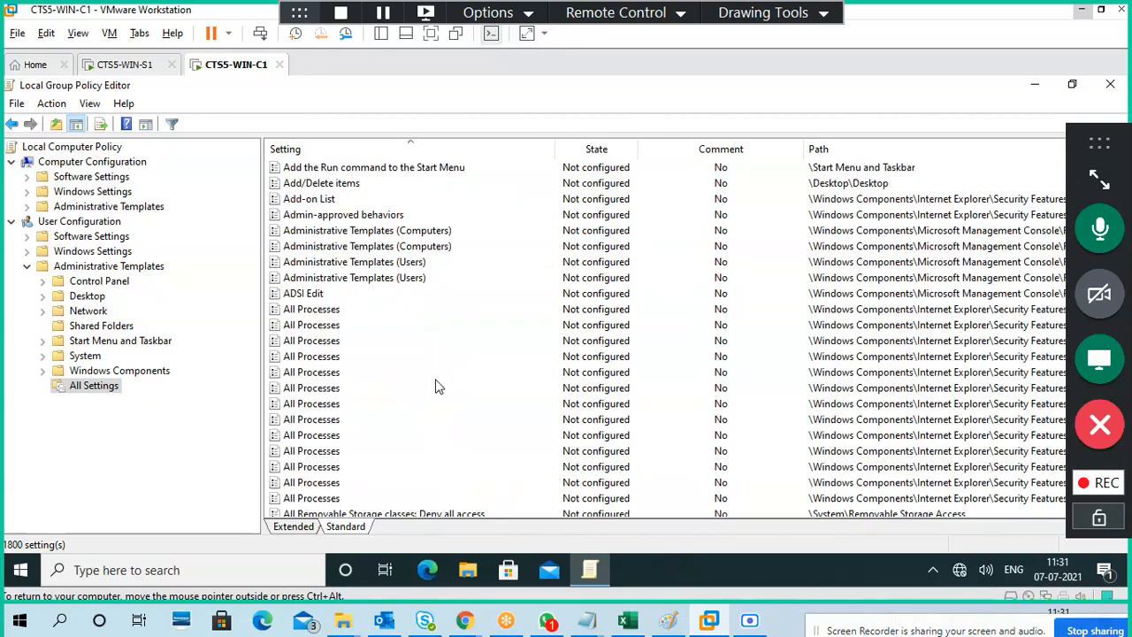
{"action": "scroll", "coordinate": [435, 387], "scroll_direction": "down", "scroll_amount": 15}
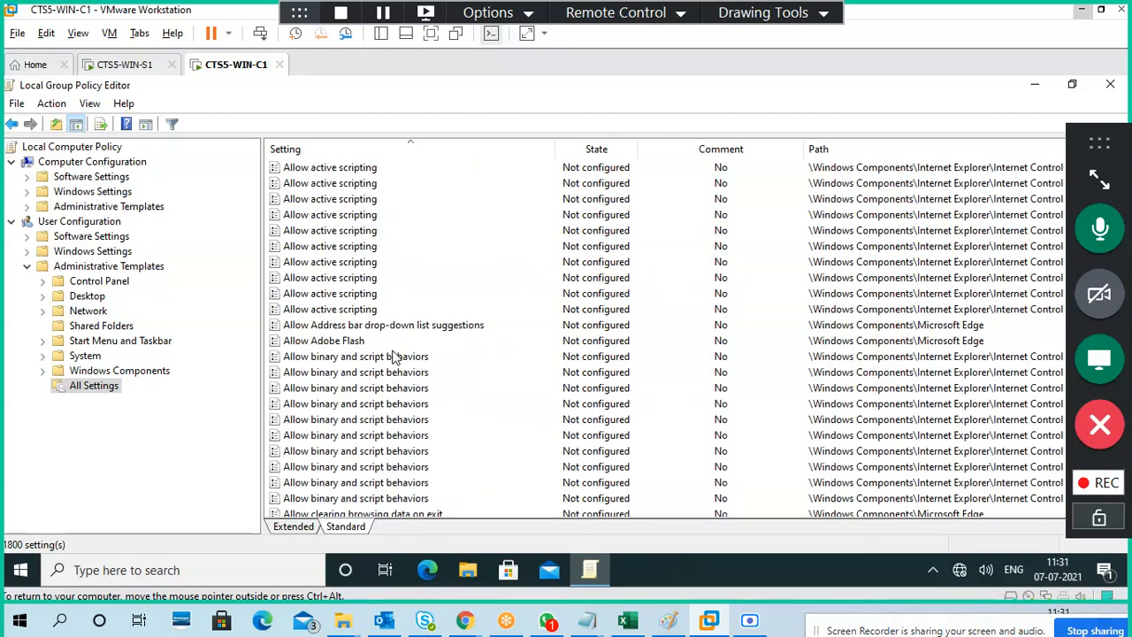
{"action": "left_click", "coordinate": [395, 356]}
{"action": "key", "text": "g"}
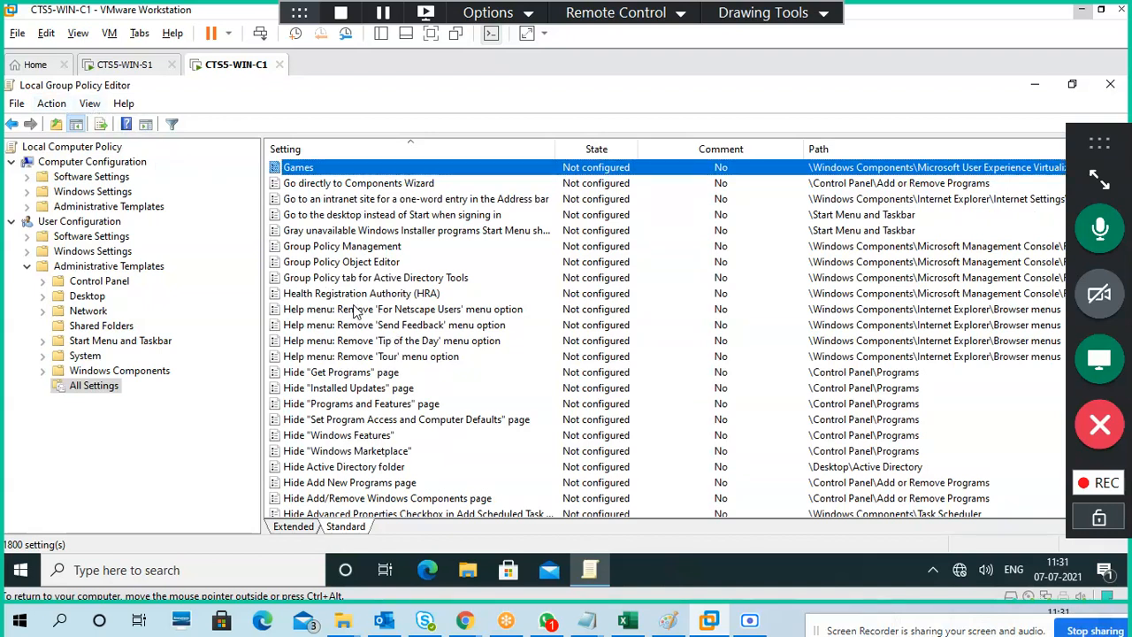
{"action": "key", "text": "Down"}
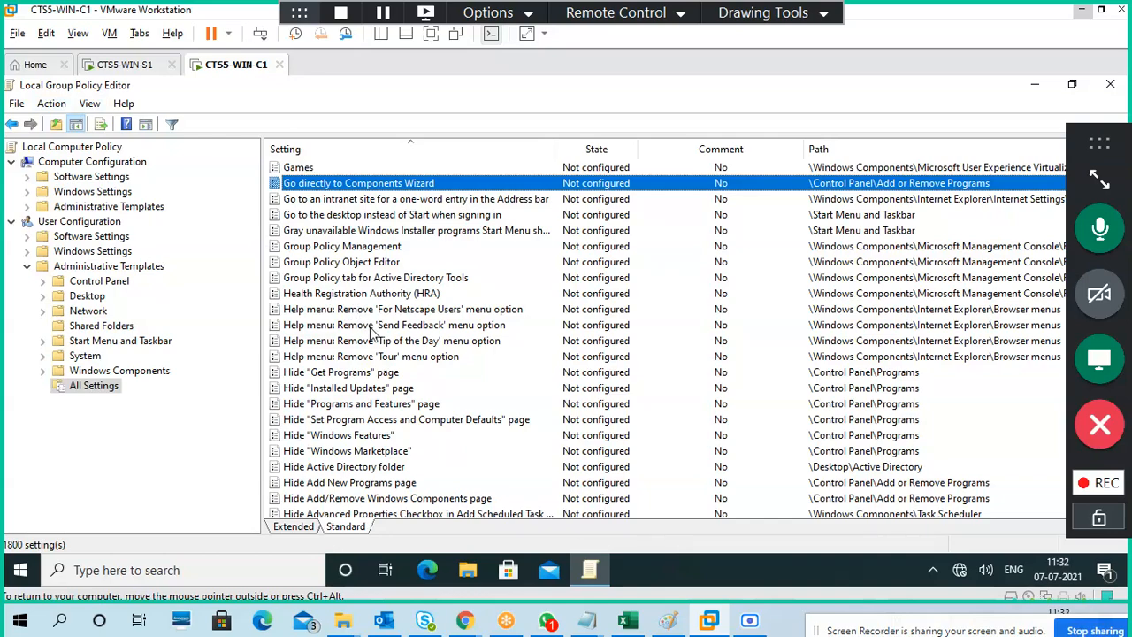
{"action": "scroll", "coordinate": [386, 364], "scroll_direction": "down", "scroll_amount": 10}
{"action": "scroll", "coordinate": [389, 367], "scroll_direction": "down", "scroll_amount": 5}
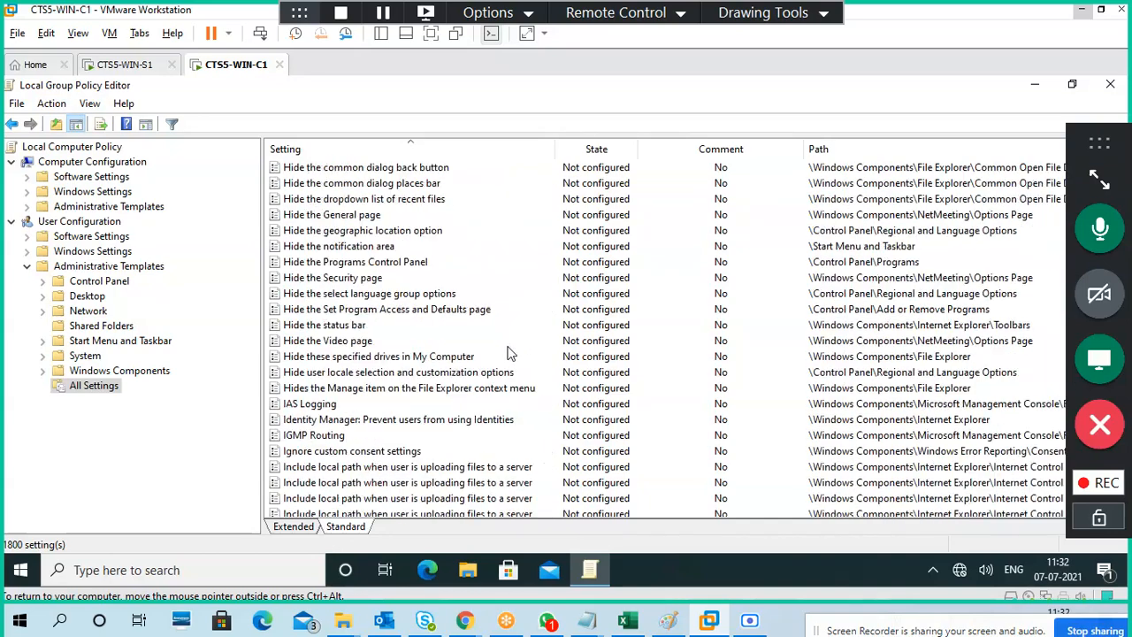
- Close the Local Group Policy Editor and open This PC in a maximized File Explorer on the CTS5-WIN-S1 server
{"action": "left_click", "coordinate": [1106, 85]}
{"action": "left_click", "coordinate": [125, 65]}
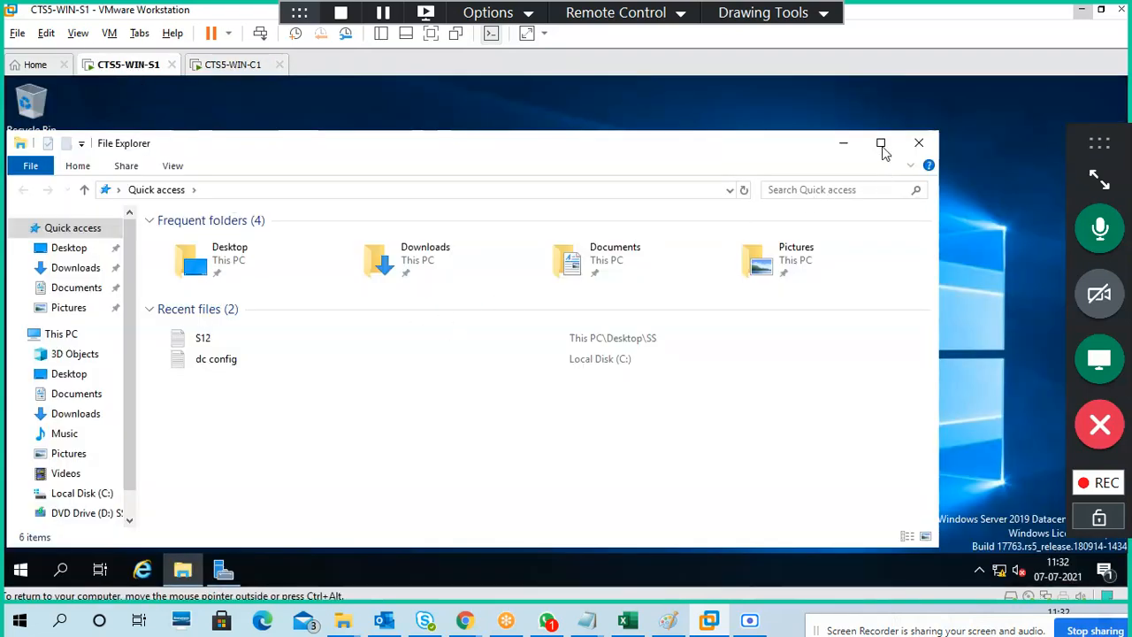
{"action": "left_click", "coordinate": [881, 143]}
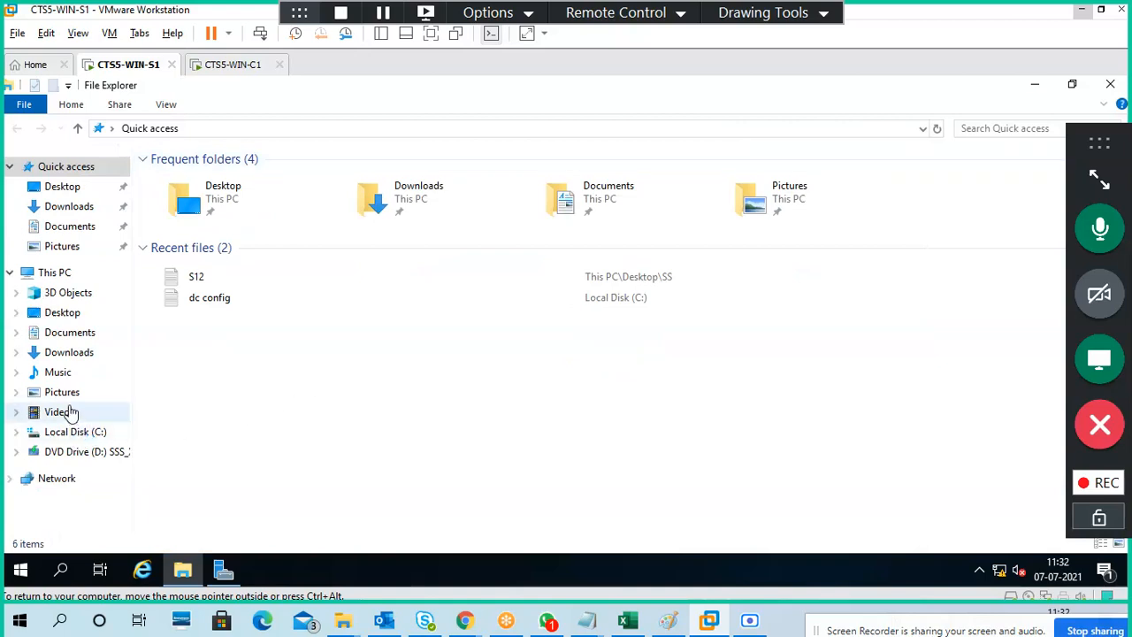
{"action": "left_click", "coordinate": [51, 272]}
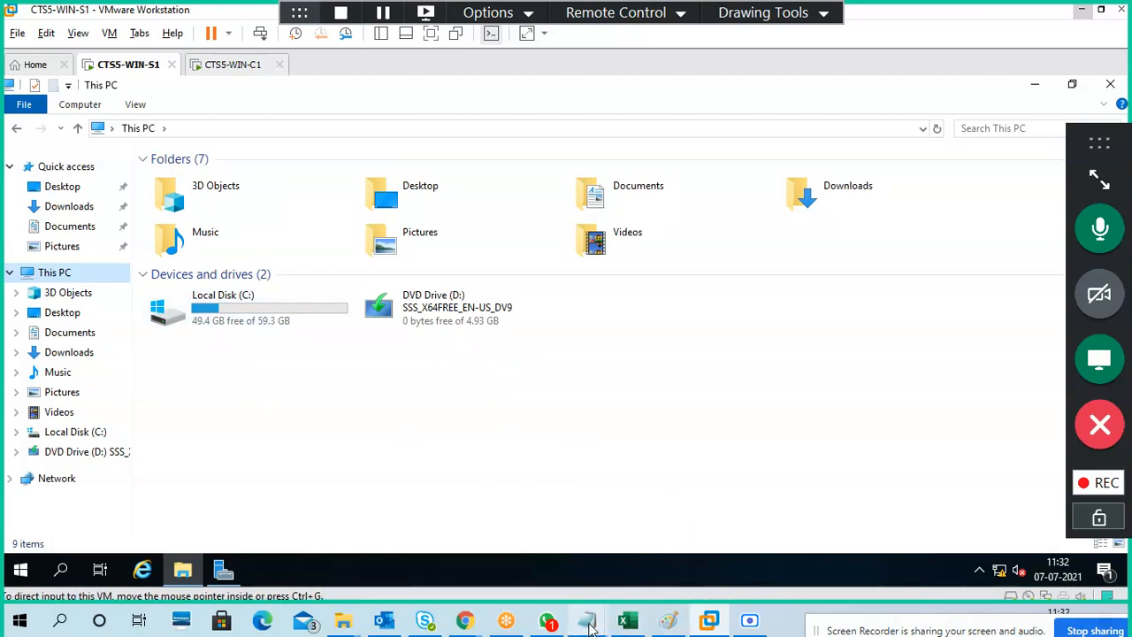
- Switch to the untitled Notepad notes on LSDOU and reposition their window over the virtual machine
{"action": "mouse_move", "coordinate": [586, 620]}
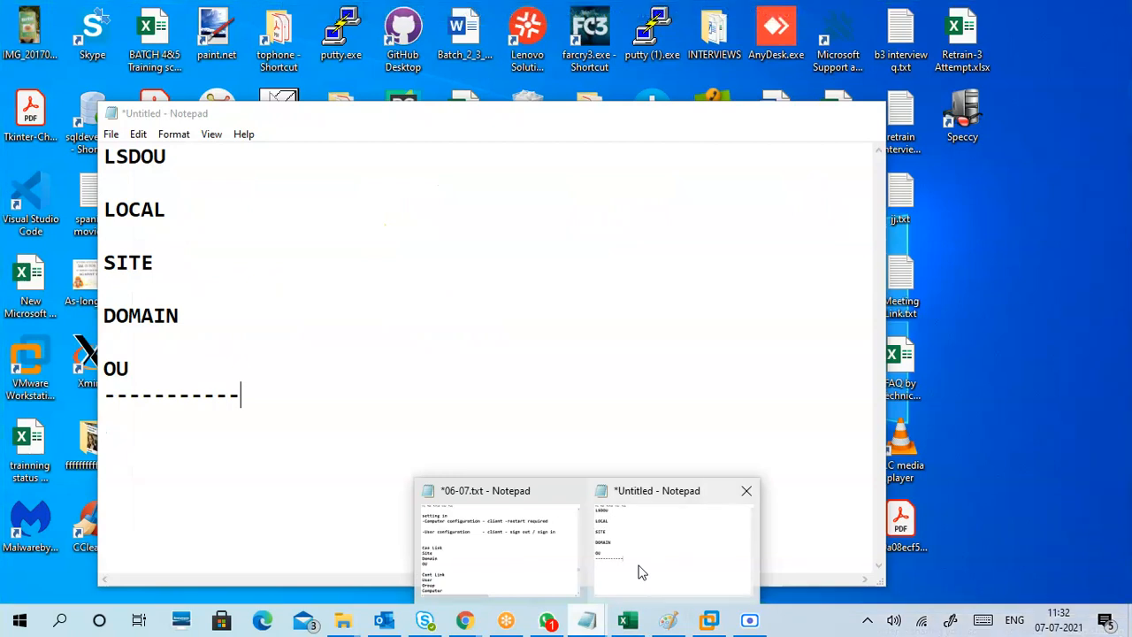
{"action": "left_click", "coordinate": [641, 572]}
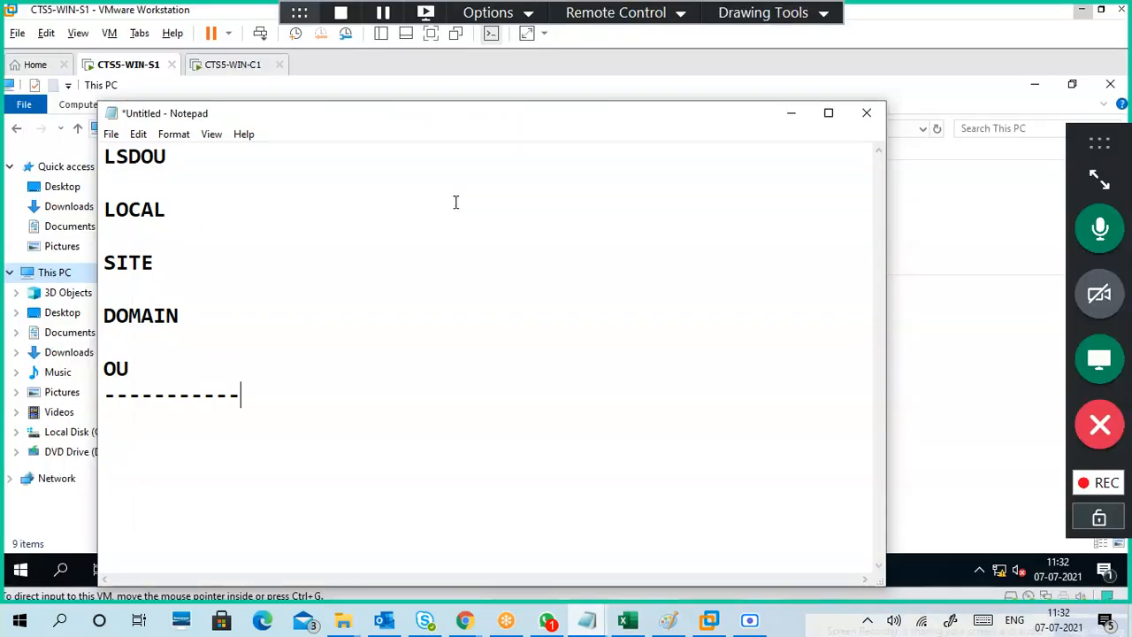
{"action": "left_click_drag", "start_coordinate": [457, 121], "coordinate": [641, 82]}
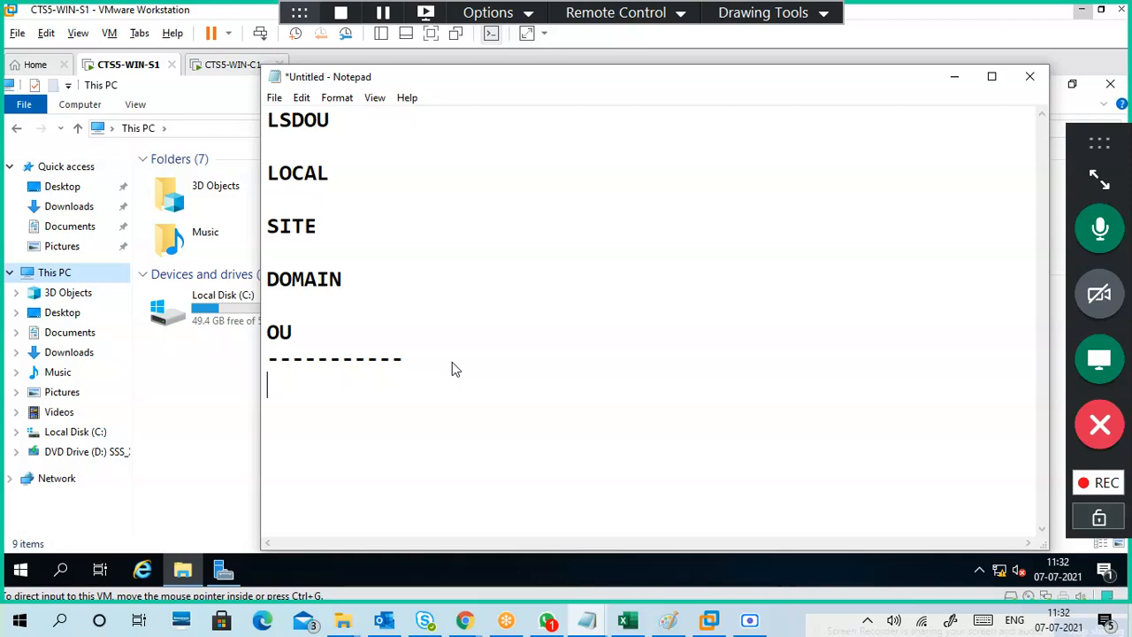
- Add the heading DESKTOP WALLPAPER below the dashed line, followed by a run of blank lines
{"action": "key", "text": "Return"}
{"action": "type", "text": "DESKT"}
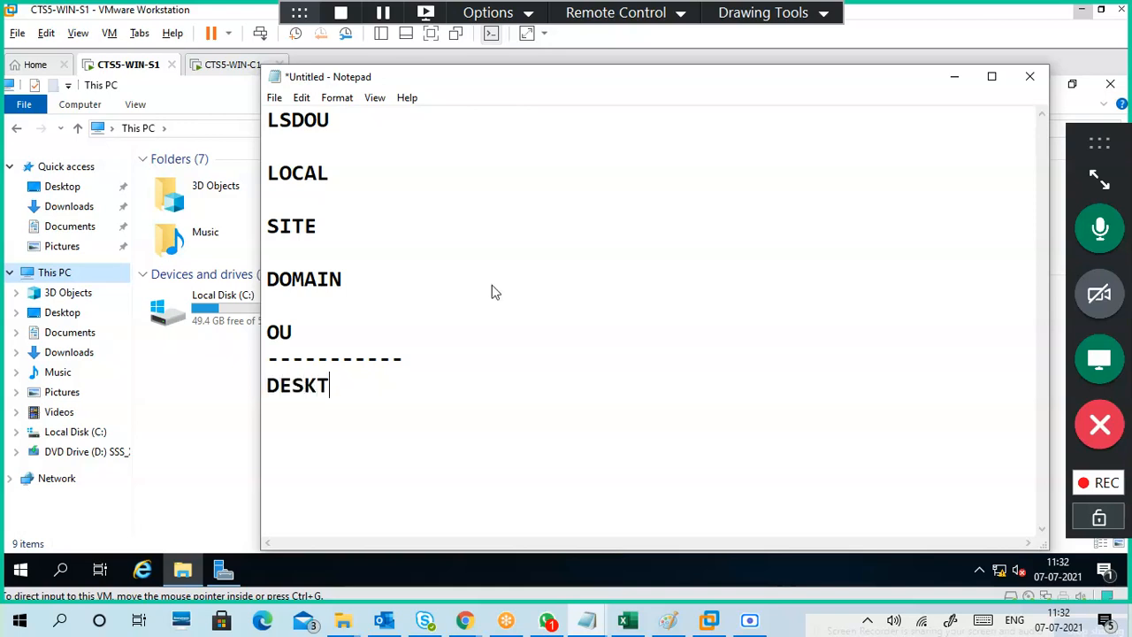
{"action": "key", "text": "BackSpace"}
{"action": "type", "text": "TOP WALL"}
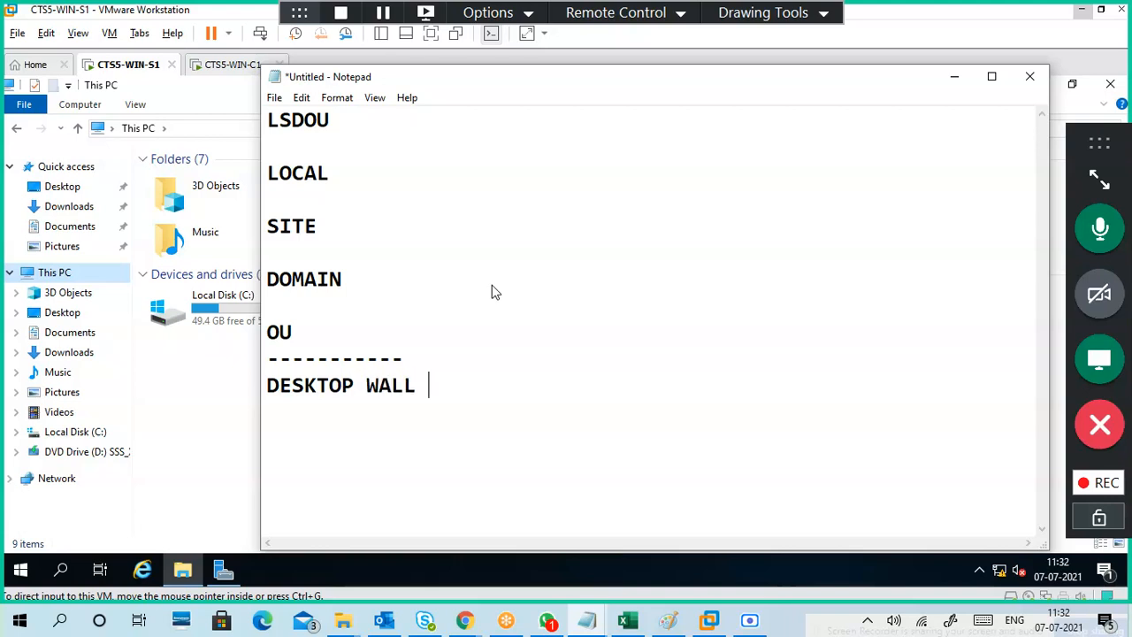
{"action": "type", "text": "PAPER"}
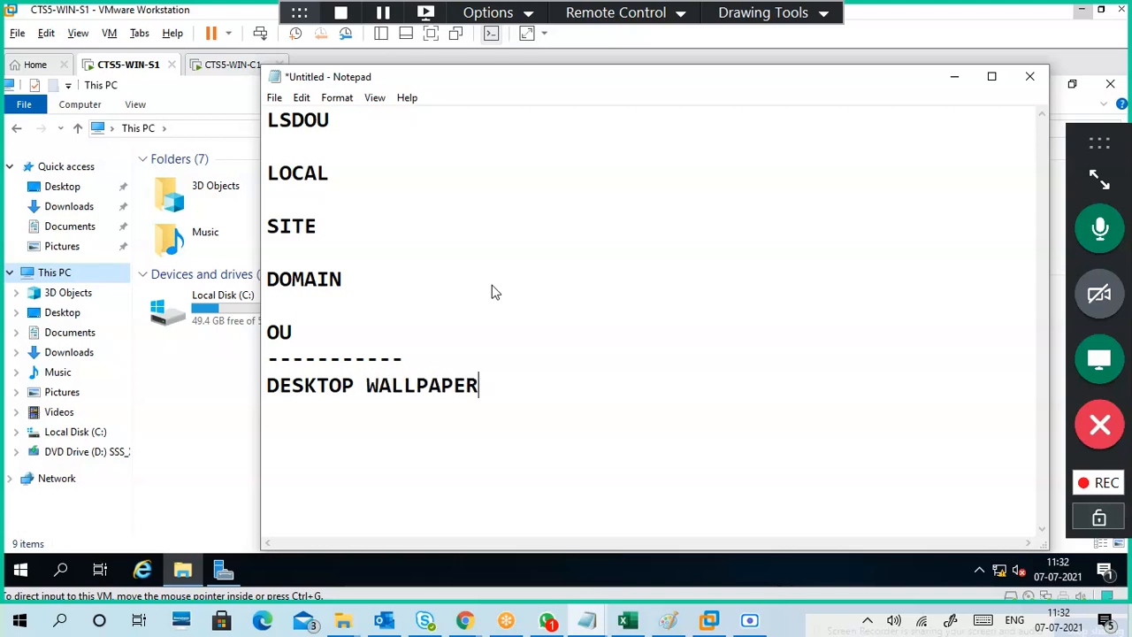
{"action": "key", "text": "Return"}
{"action": "key", "text": "Return"}
{"action": "key", "text": "Return"}
{"action": "key", "text": "Return"}
{"action": "key", "text": "Return"}
{"action": "key", "text": "Return"}
{"action": "key", "text": "Return"}
{"action": "key", "text": "Return"}
{"action": "key", "text": "Return"}
{"action": "key", "text": "Return"}
{"action": "key", "text": "Return"}
{"action": "key", "text": "Return"}
{"action": "key", "text": "Return"}
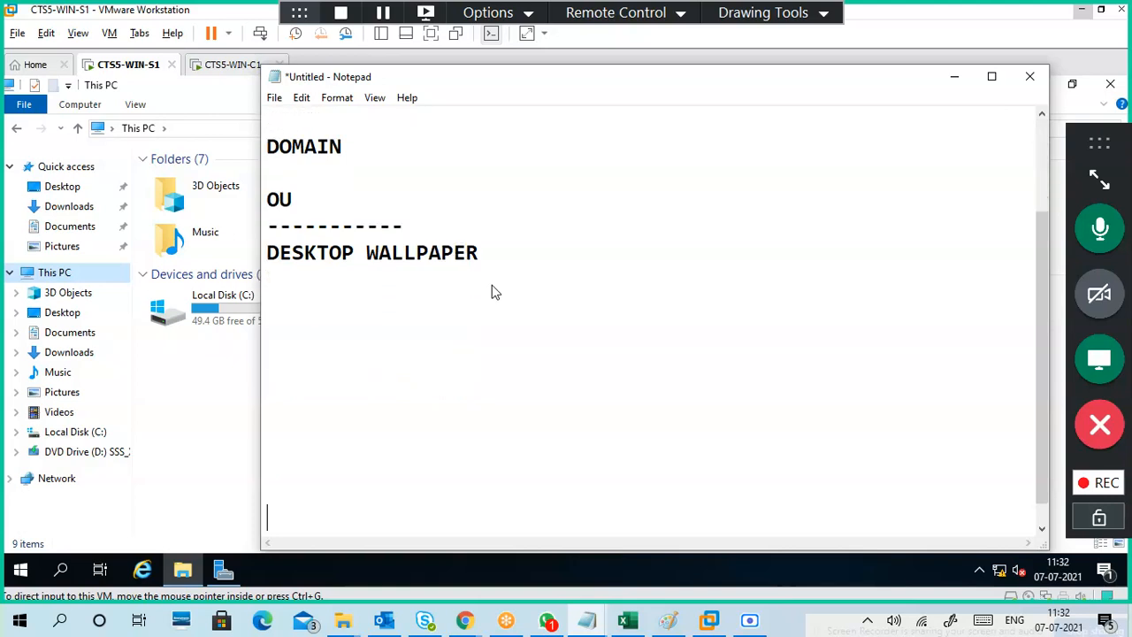
{"action": "key", "text": "Return"}
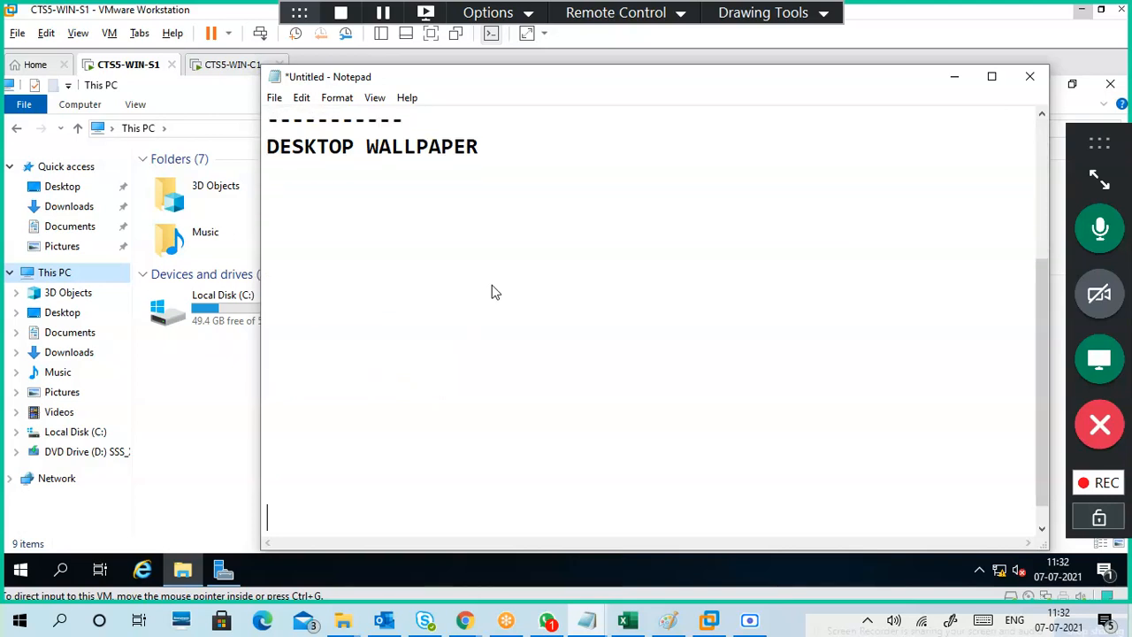
- Start a point directly under the DESKTOP WALLPAPER heading with the text "-CANT CHANGE"
{"action": "left_click", "coordinate": [311, 196]}
{"action": "key", "text": "BackSpace"}
{"action": "type", "text": "-CANT CA"}
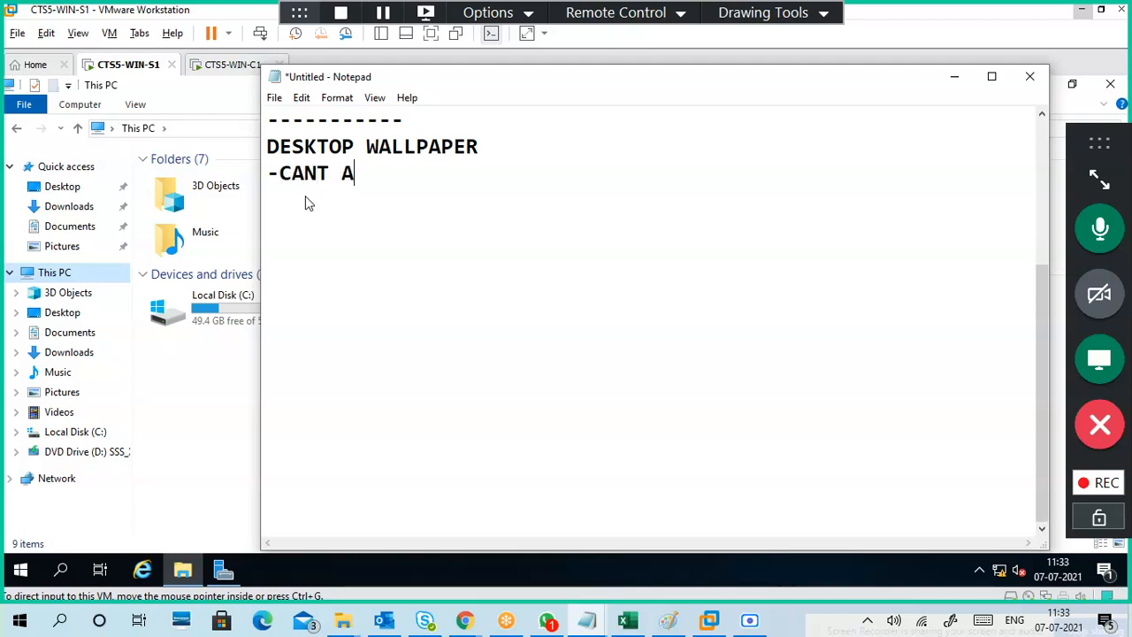
{"action": "type", "text": "H"}
{"action": "key", "text": "BackSpace"}
{"action": "key", "text": "BackSpace"}
{"action": "type", "text": "CAHG"}
{"action": "key", "text": "BackSpace"}
{"action": "key", "text": "BackSpace"}
{"action": "key", "text": "BackSpace"}
{"action": "type", "text": "HAN"}
{"action": "key", "text": "BackSpace"}
{"action": "type", "text": "NGE"}
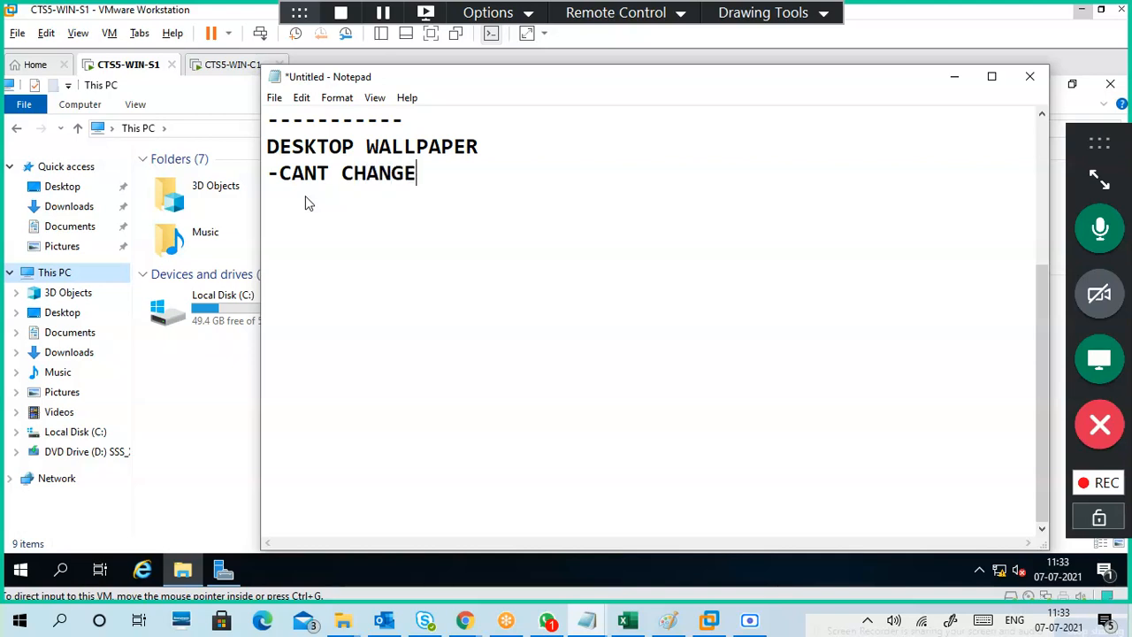
{"action": "type", "text": " HIS WALL"}
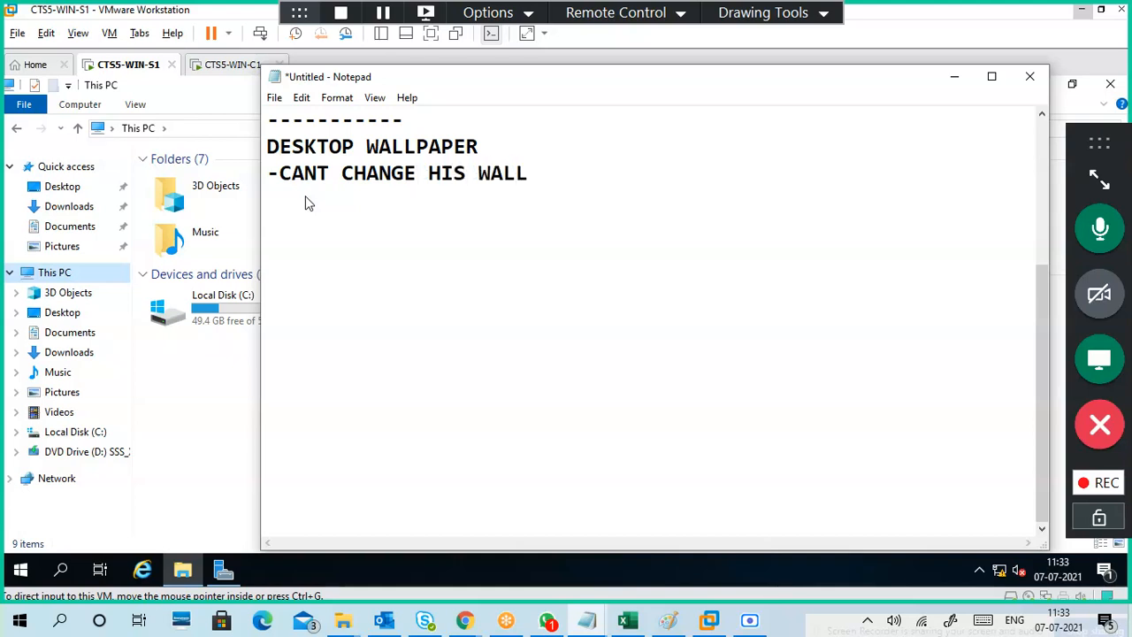
{"action": "key", "text": "BackSpace"}
{"action": "key", "text": "BackSpace"}
{"action": "key", "text": "BackSpace"}
{"action": "key", "text": "BackSpace"}
{"action": "key", "text": "BackSpace"}
{"action": "key", "text": "BackSpace"}
{"action": "key", "text": "BackSpace"}
{"action": "key", "text": "BackSpace"}
{"action": "key", "text": "BackSpace"}
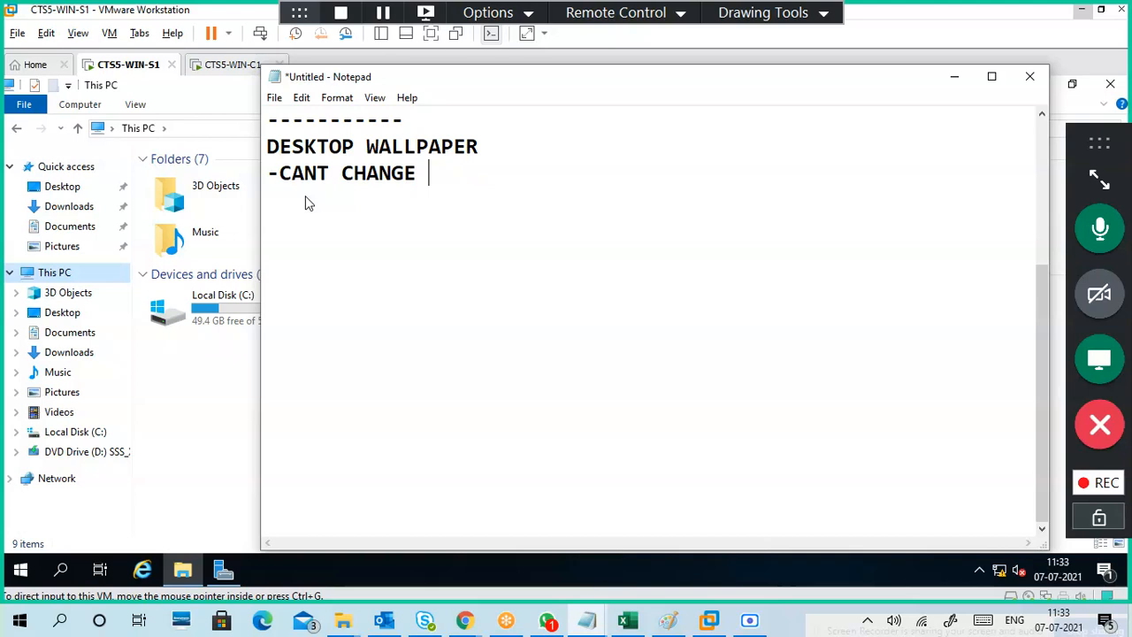
- Complete the first point with "PC WALLPAPER" and add a second point reading "-APPLY A WALLPAPER TO CLIENT"
{"action": "type", "text": "PC WALLPAPER"}
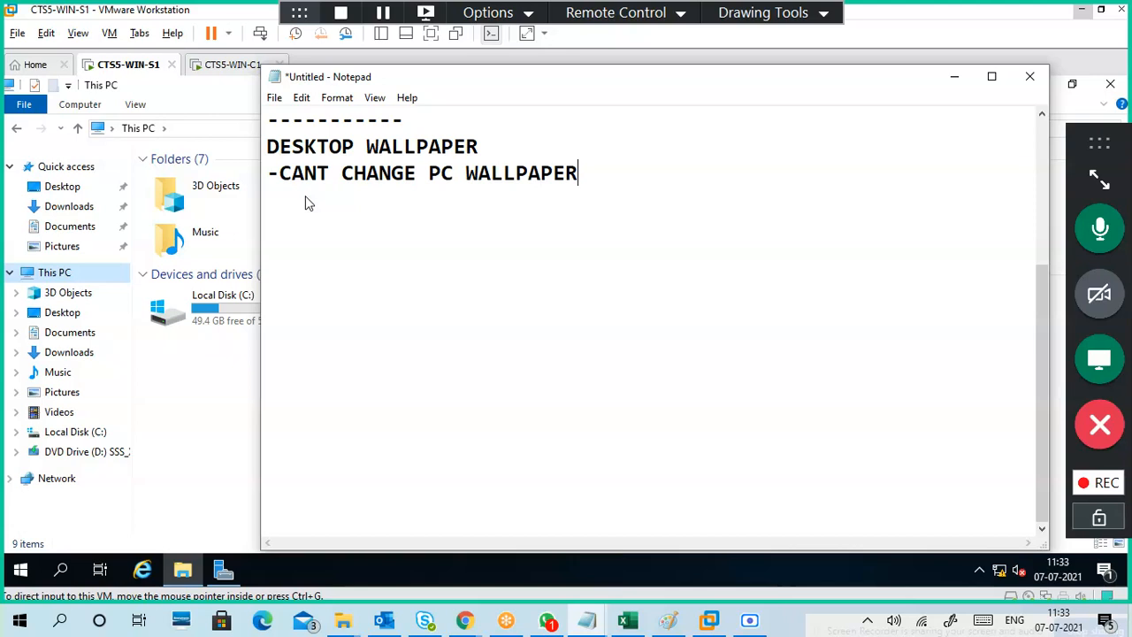
{"action": "key", "text": "Return"}
{"action": "type", "text": "-APPLY A WALLPE"}
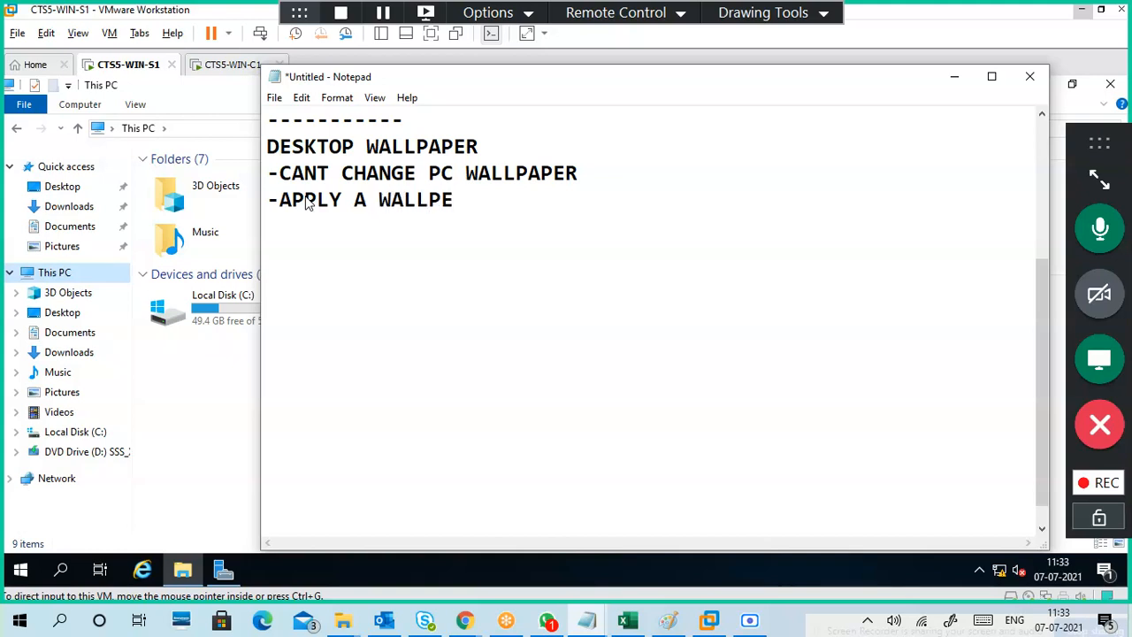
{"action": "key", "text": "BackSpace"}
{"action": "type", "text": "APER TO CLIENT"}
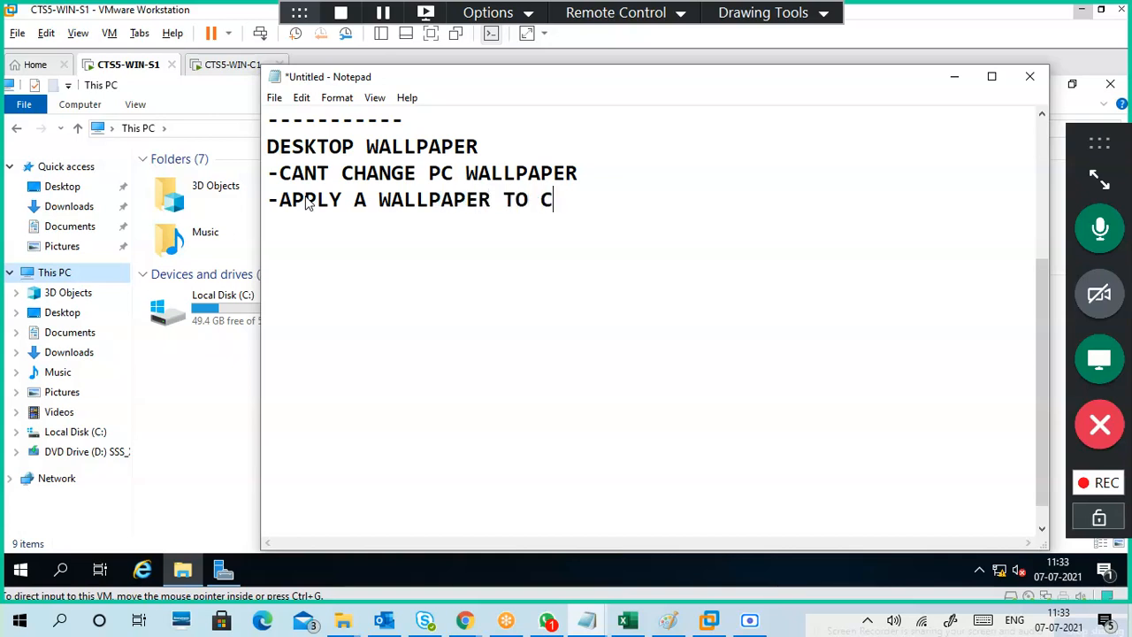
{"action": "key", "text": "Return"}
{"action": "key", "text": "Return"}
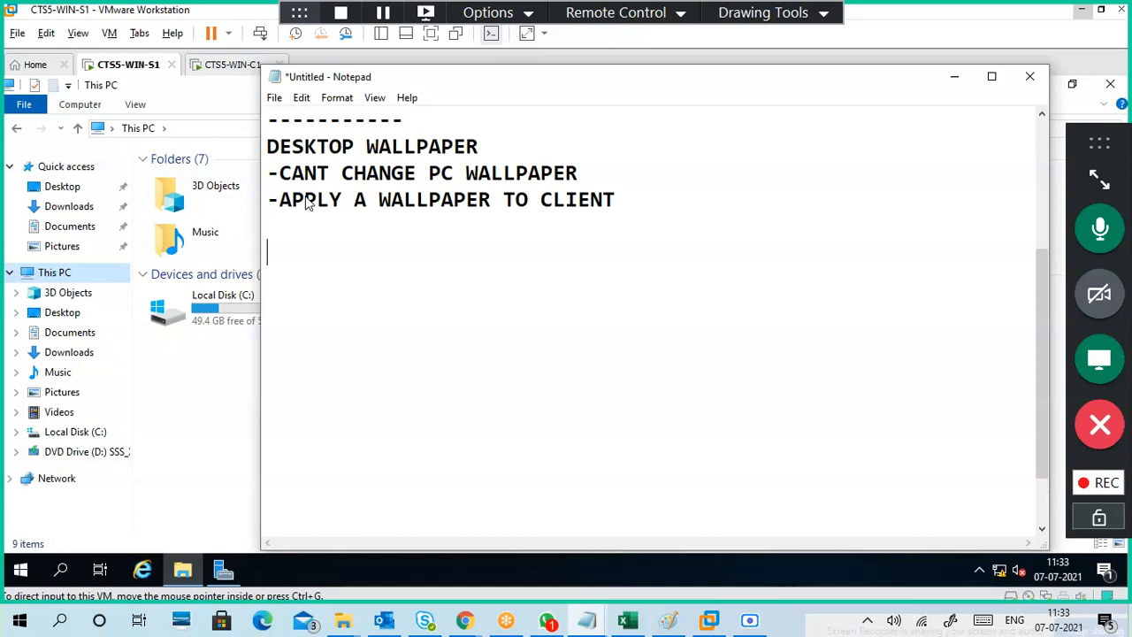
- Add the heading "SERVER:" below the two wallpaper points, followed by a blank line
{"action": "type", "text": "s"}
{"action": "key", "text": "BackSpace"}
{"action": "type", "text": "SERVER"}
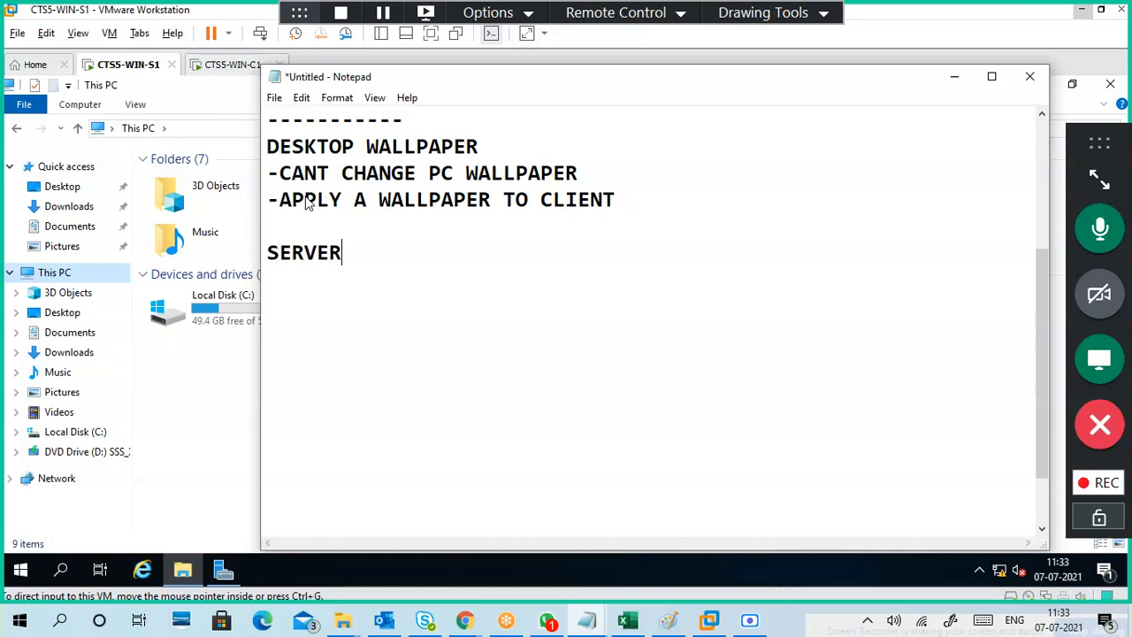
{"action": "type", "text": ":"}
{"action": "key", "text": "Return"}
{"action": "key", "text": "Return"}
{"action": "key", "text": "BackSpace"}
{"action": "key", "text": "Return"}
- Add a first point under the SERVER heading reading "- CREATE A WALLPAPER - PIC"
{"action": "type", "text": "-"}
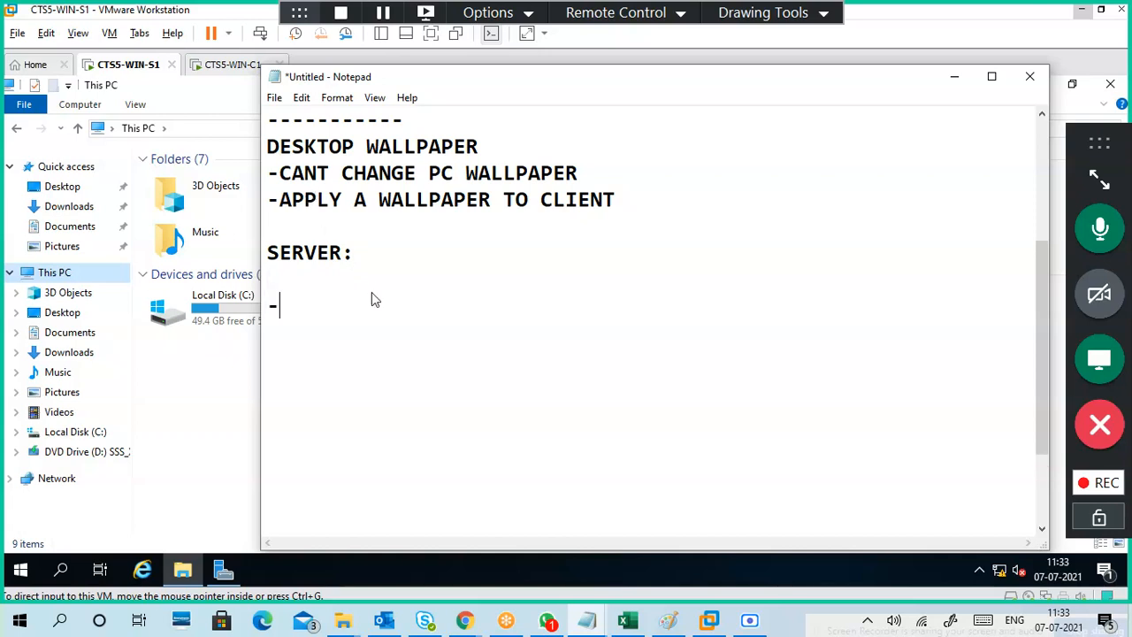
{"action": "type", "text": " CREATE "}
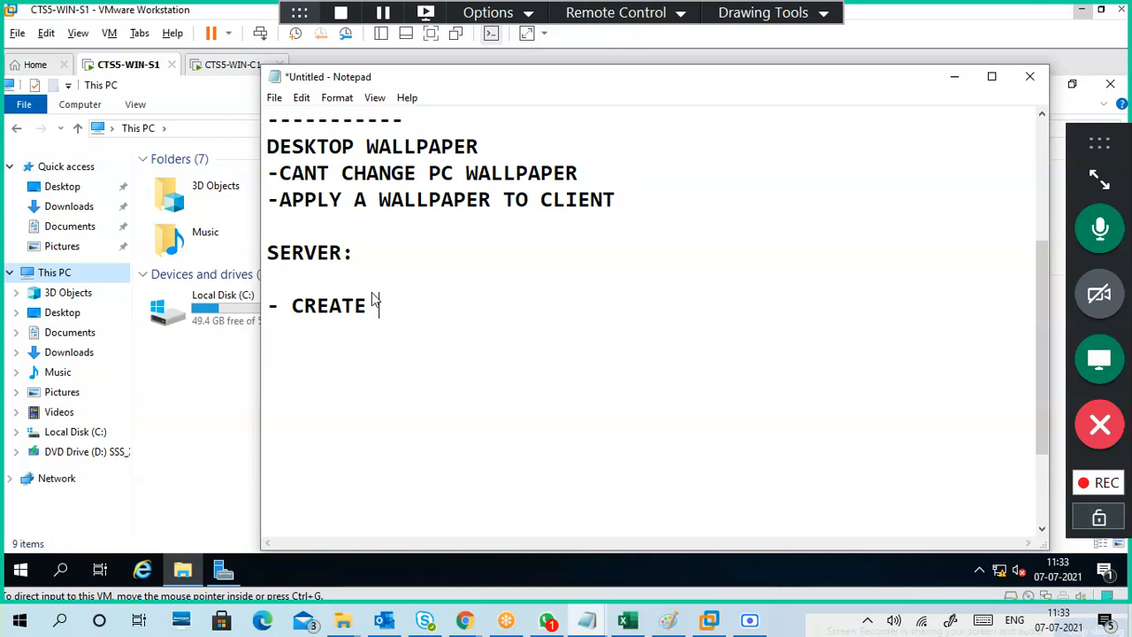
{"action": "type", "text": "A WALL"}
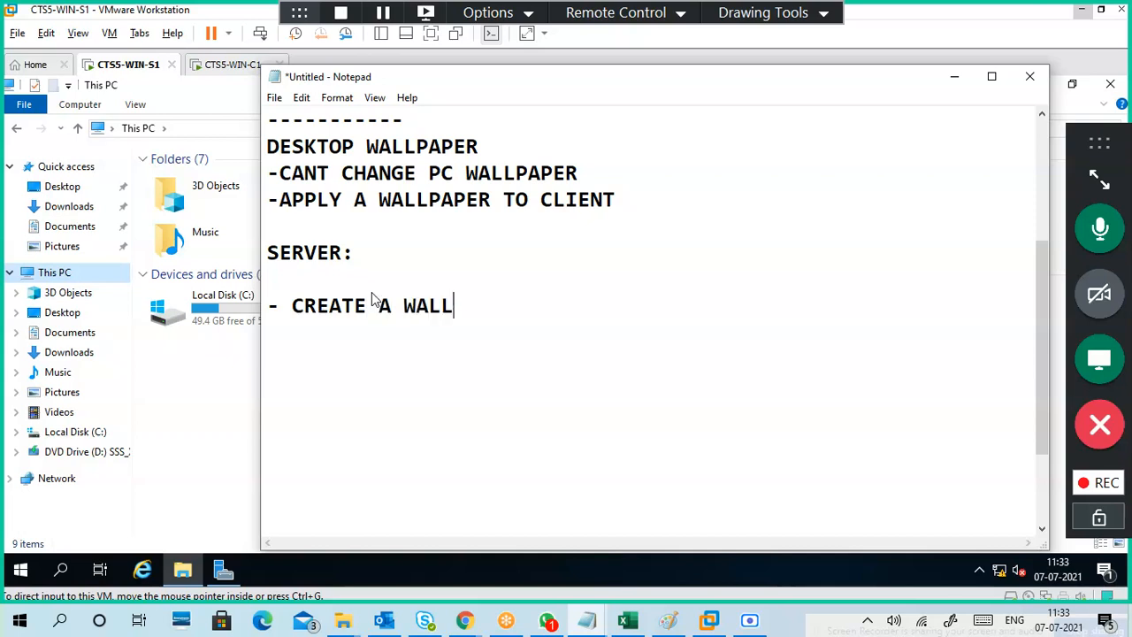
{"action": "type", "text": "PAPER"}
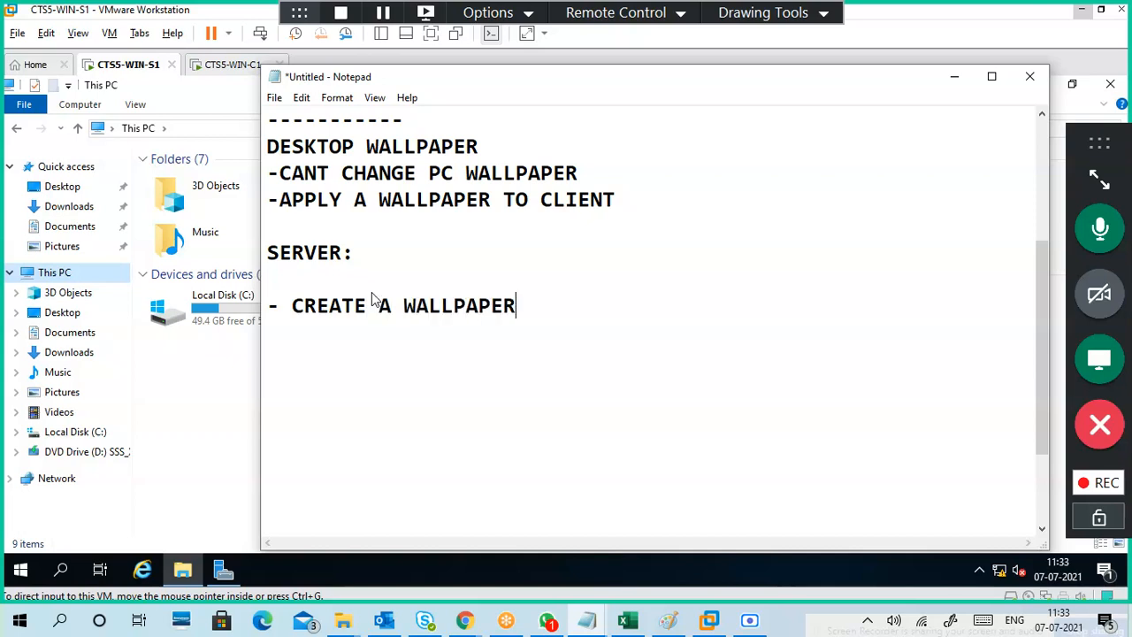
{"action": "type", "text": " - PIC"}
{"action": "key", "text": "Return"}
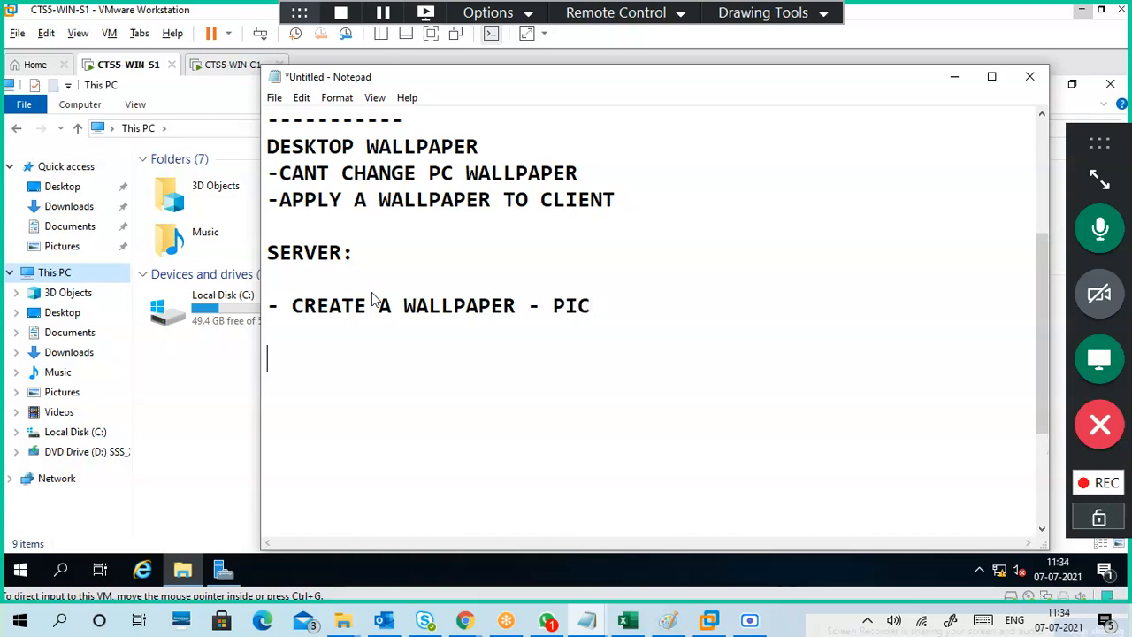
- Add a second SERVER point reading "- SHARE PIC" and minimize the notes to return to the server virtual machine
{"action": "type", "text": "- SHARE PIC"}
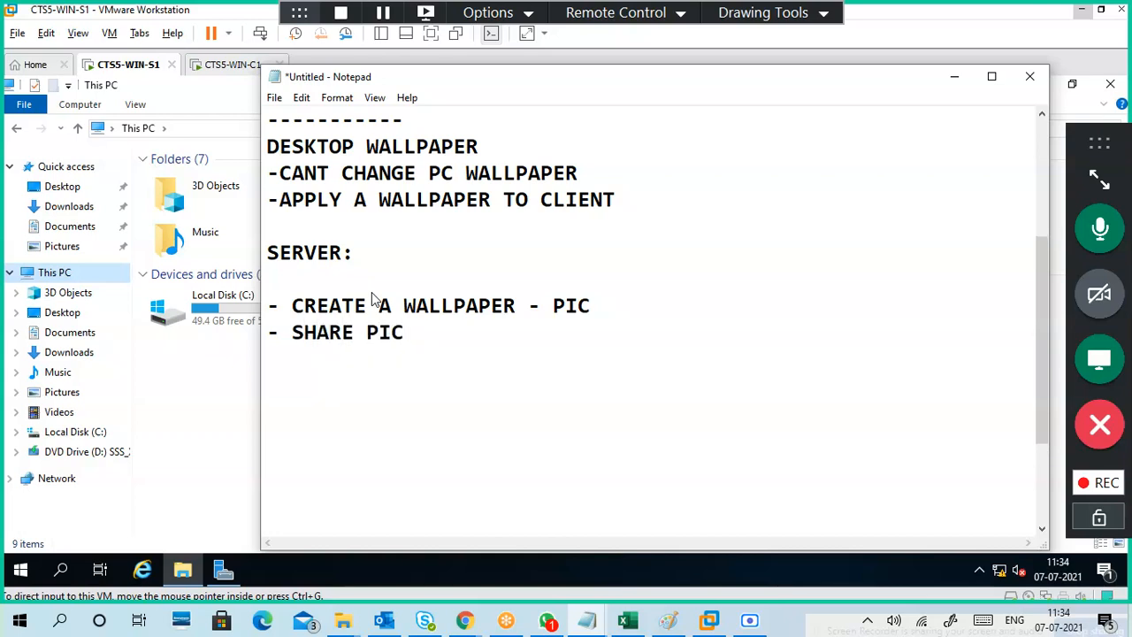
{"action": "key", "text": "Return"}
{"action": "key", "text": "Return"}
{"action": "left_click", "coordinate": [955, 82]}
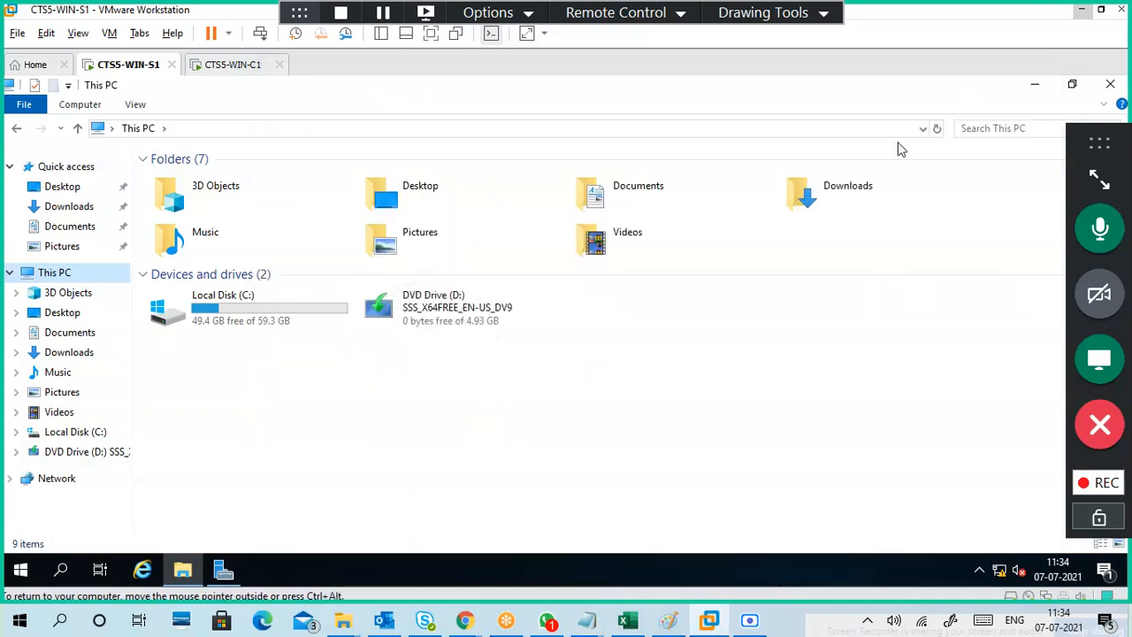
- Run diskmgmt.msc on the CTS5-WIN-S1 server to open Disk Management and maximize its window
{"action": "left_click", "coordinate": [265, 320]}
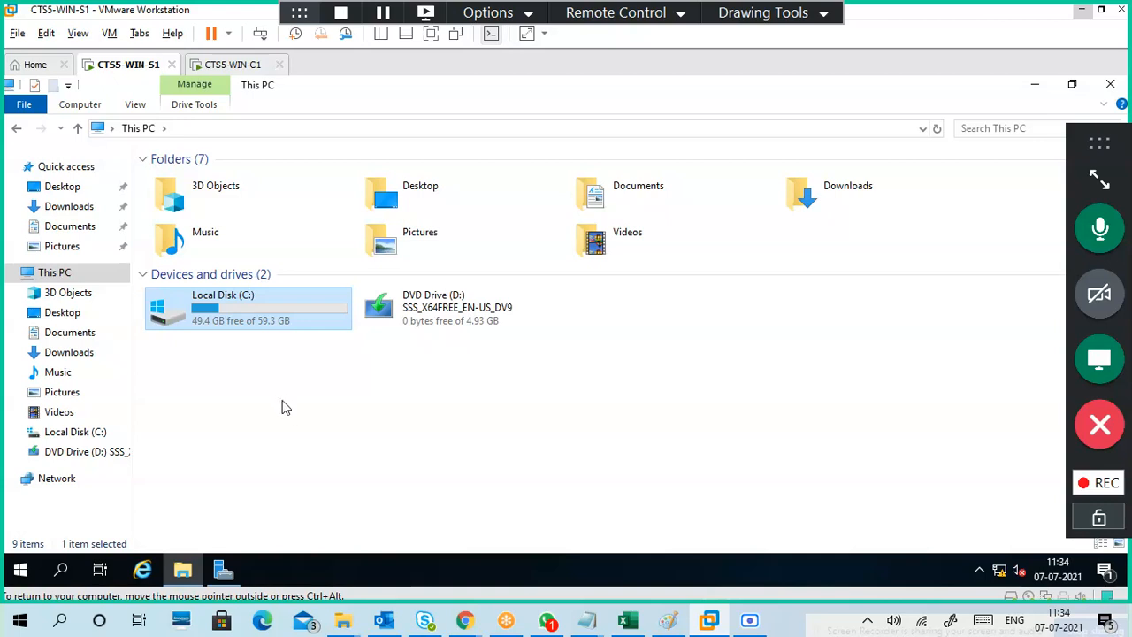
{"action": "left_click", "coordinate": [298, 415]}
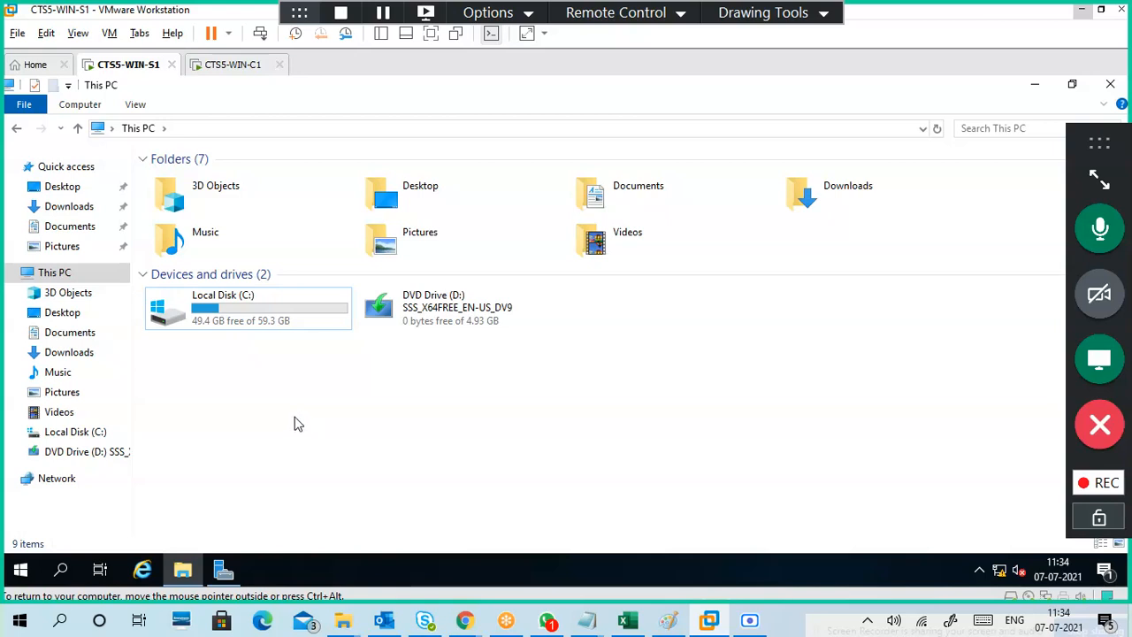
{"action": "key", "text": "super+r"}
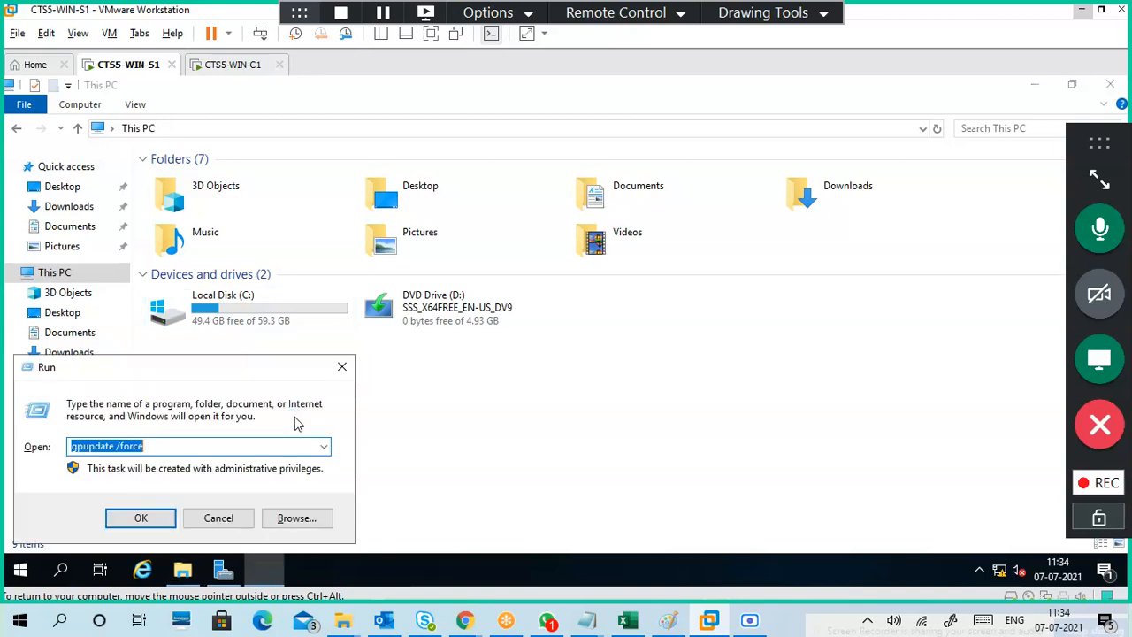
{"action": "type", "text": "disk"}
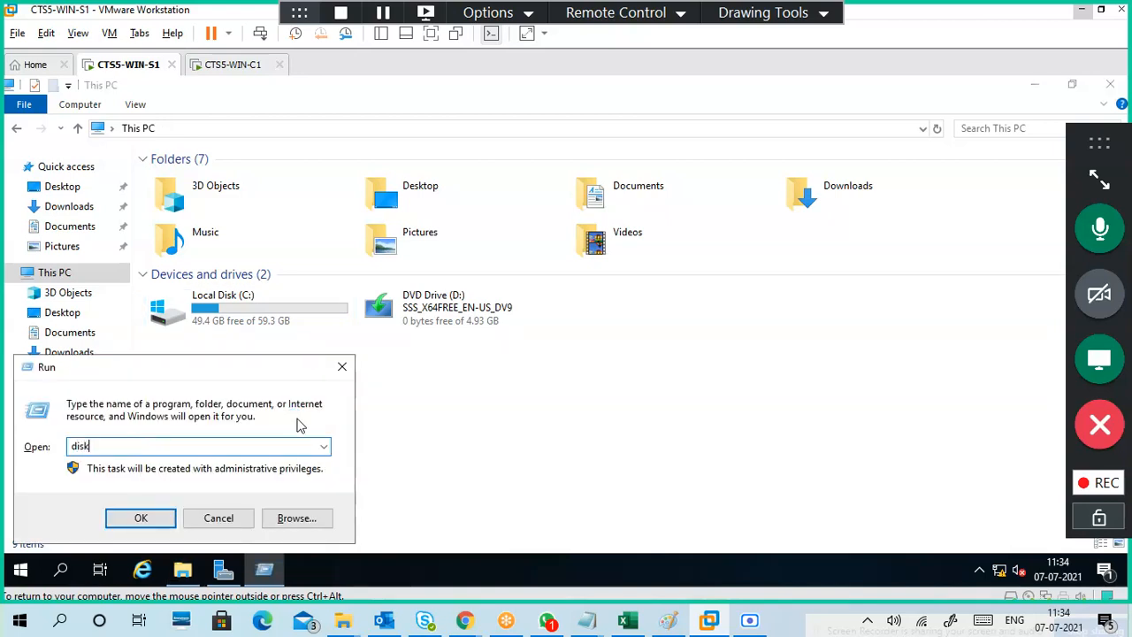
{"action": "type", "text": "ma"}
{"action": "type", "text": "m"}
{"action": "type", "text": "t.msc"}
{"action": "key", "text": "Return"}
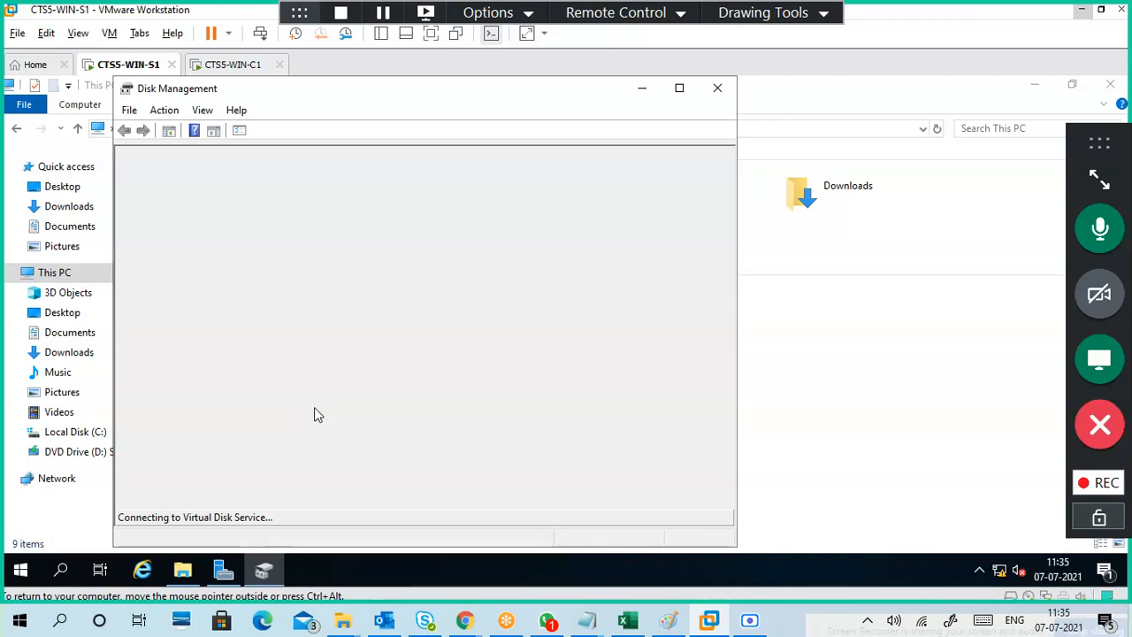
{"action": "left_click", "coordinate": [679, 92]}
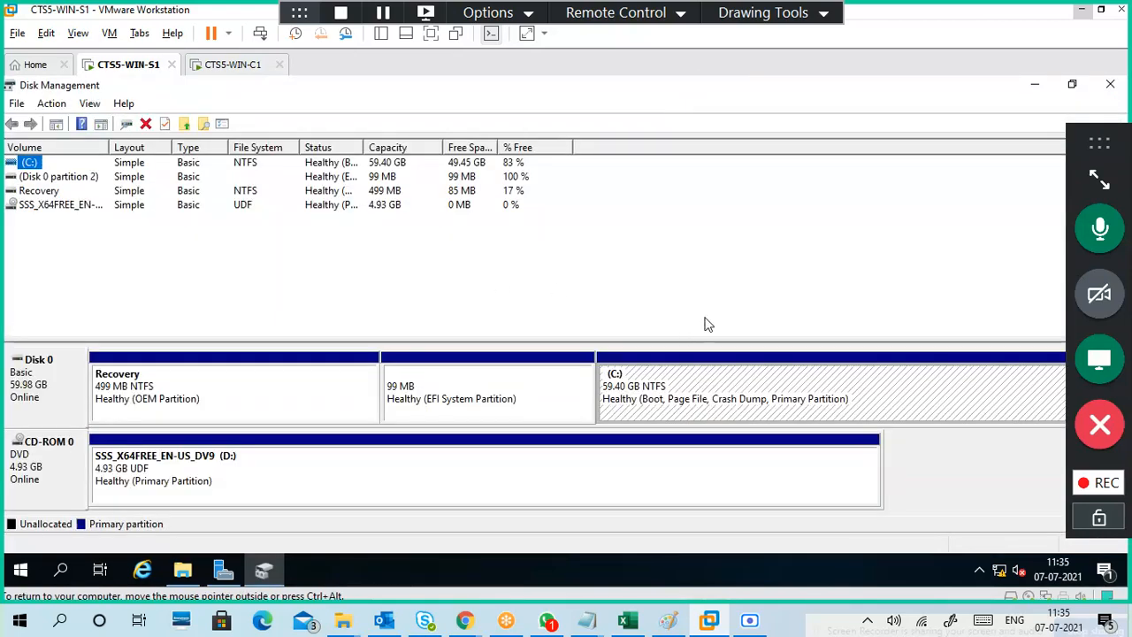
- Shrink the C: volume on Disk 0 by 10240 MB
{"action": "right_click", "coordinate": [748, 382]}
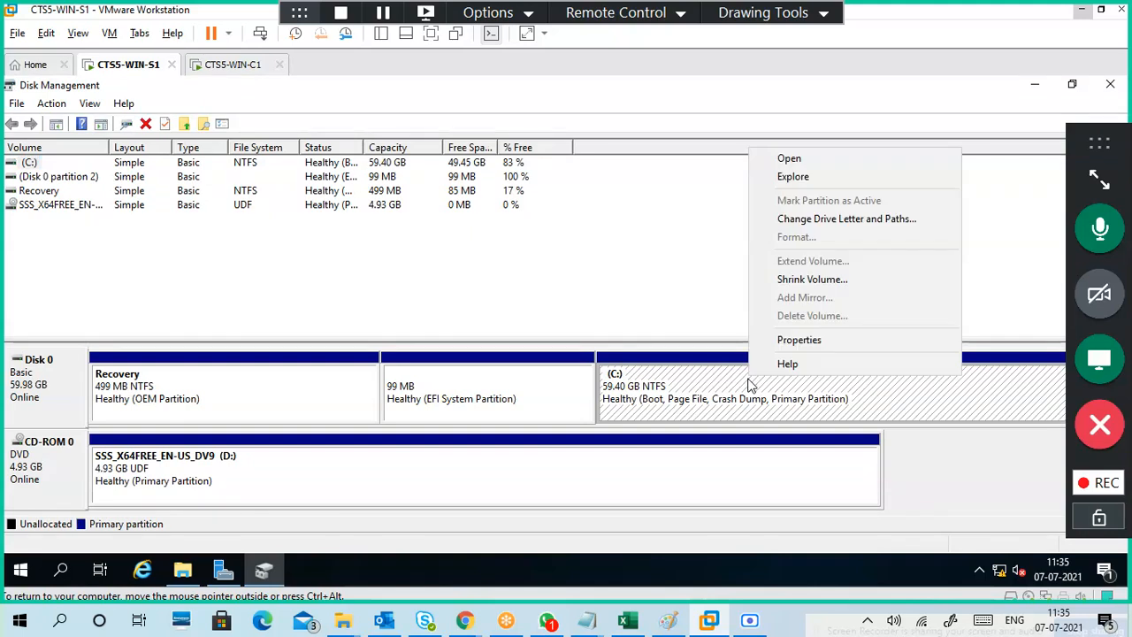
{"action": "left_click", "coordinate": [774, 279]}
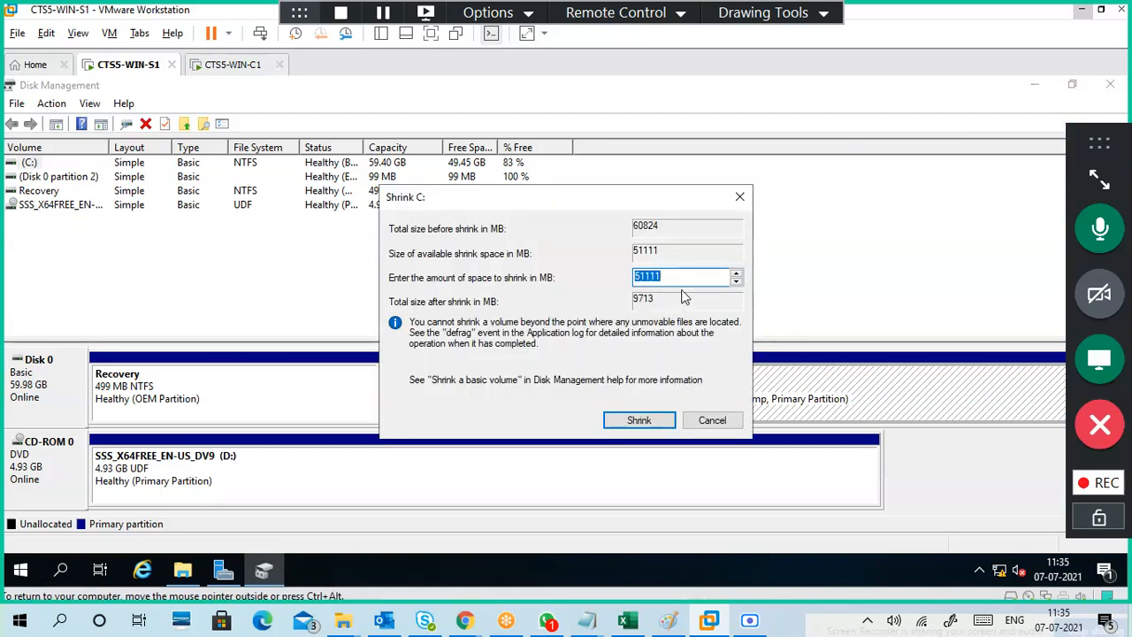
{"action": "left_click_drag", "start_coordinate": [686, 277], "coordinate": [615, 277]}
{"action": "type", "text": "10240"}
{"action": "key", "text": "BackSpace"}
{"action": "type", "text": "0"}
{"action": "left_click", "coordinate": [640, 421]}
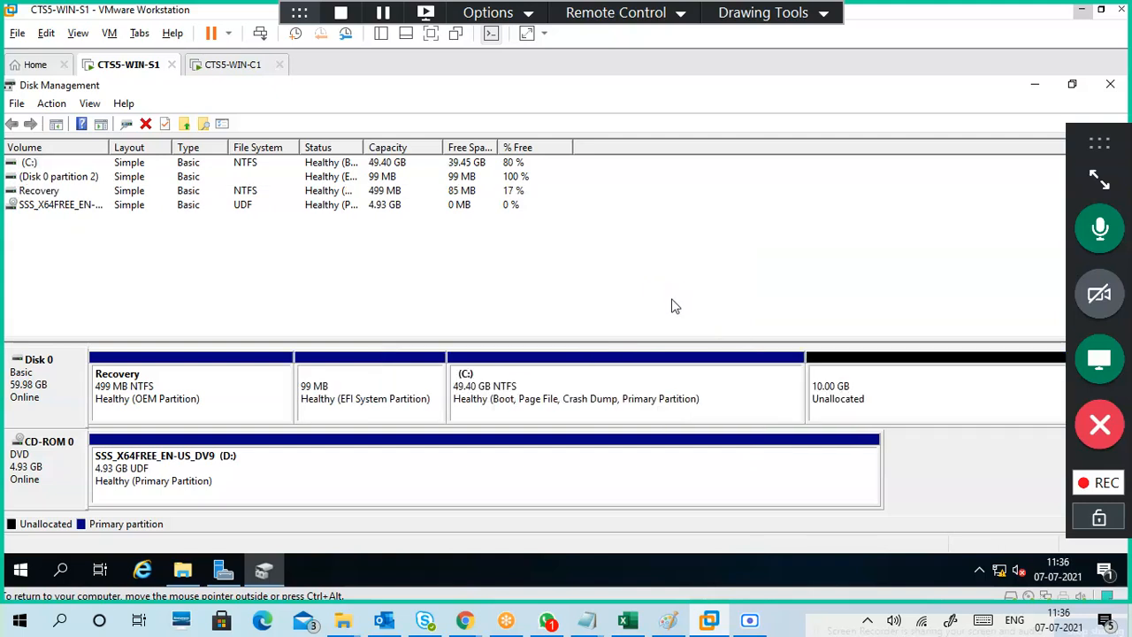
- Create a 10239 MB simple volume in the unallocated space with letter E, NTFS quick format and label New Volume, and close Disk Management
{"action": "left_click", "coordinate": [847, 396]}
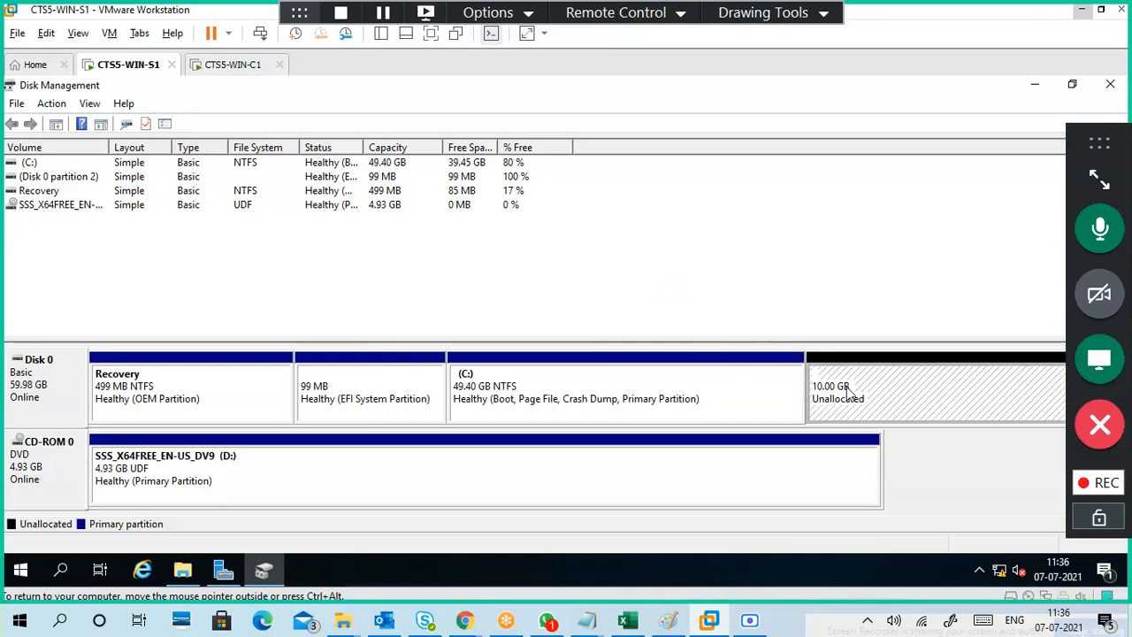
{"action": "right_click", "coordinate": [856, 386]}
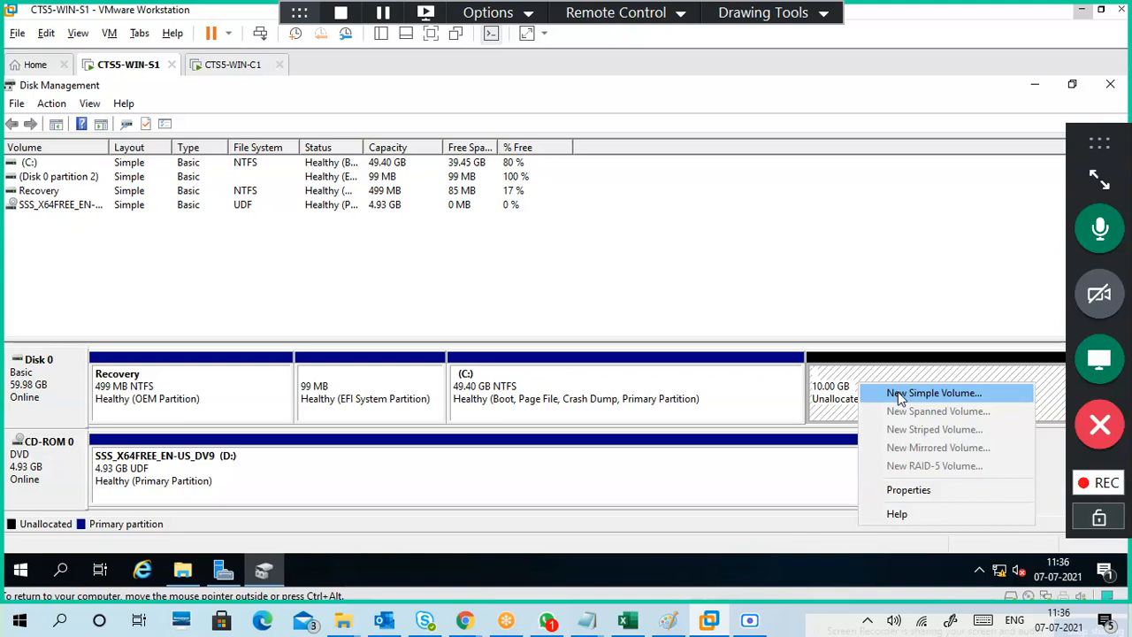
{"action": "left_click", "coordinate": [898, 395]}
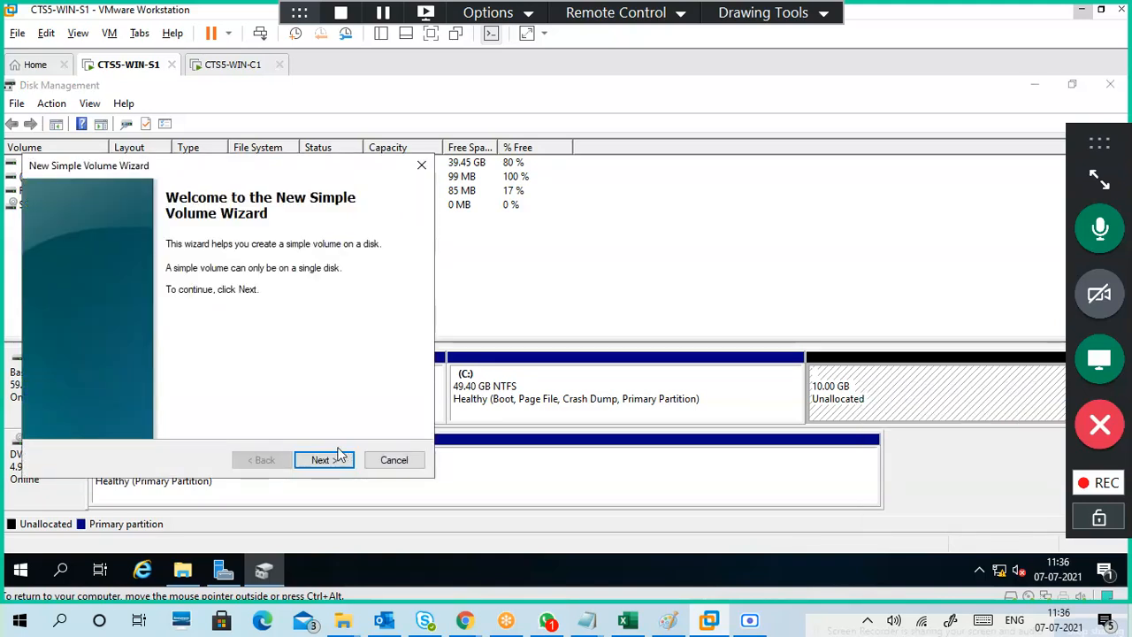
{"action": "left_click", "coordinate": [324, 459]}
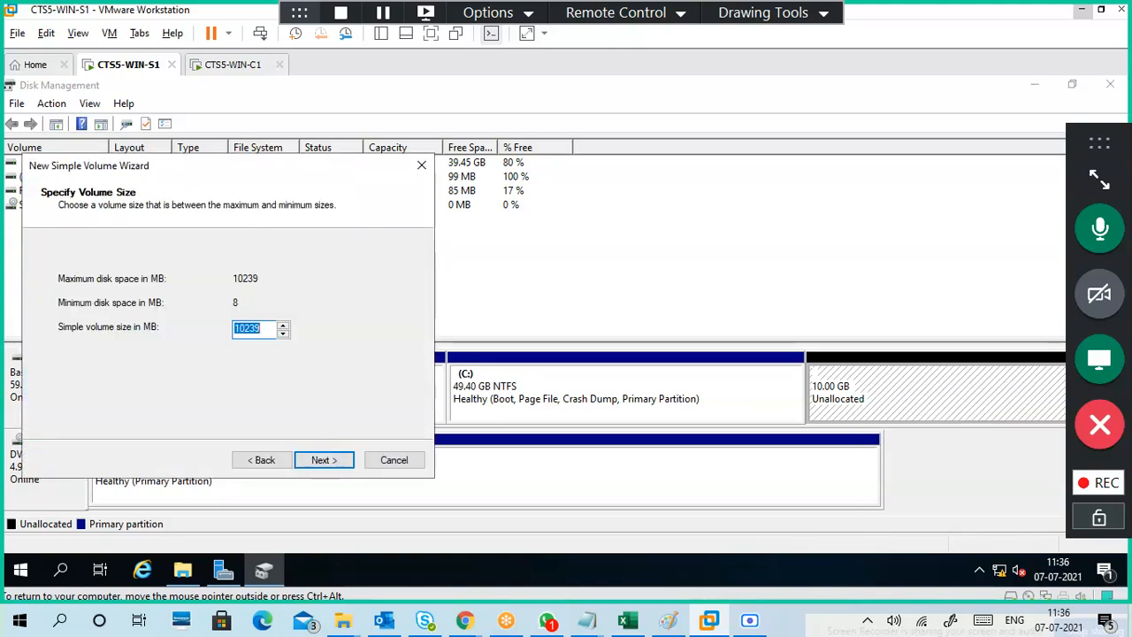
{"action": "left_click_drag", "start_coordinate": [233, 166], "coordinate": [607, 117]}
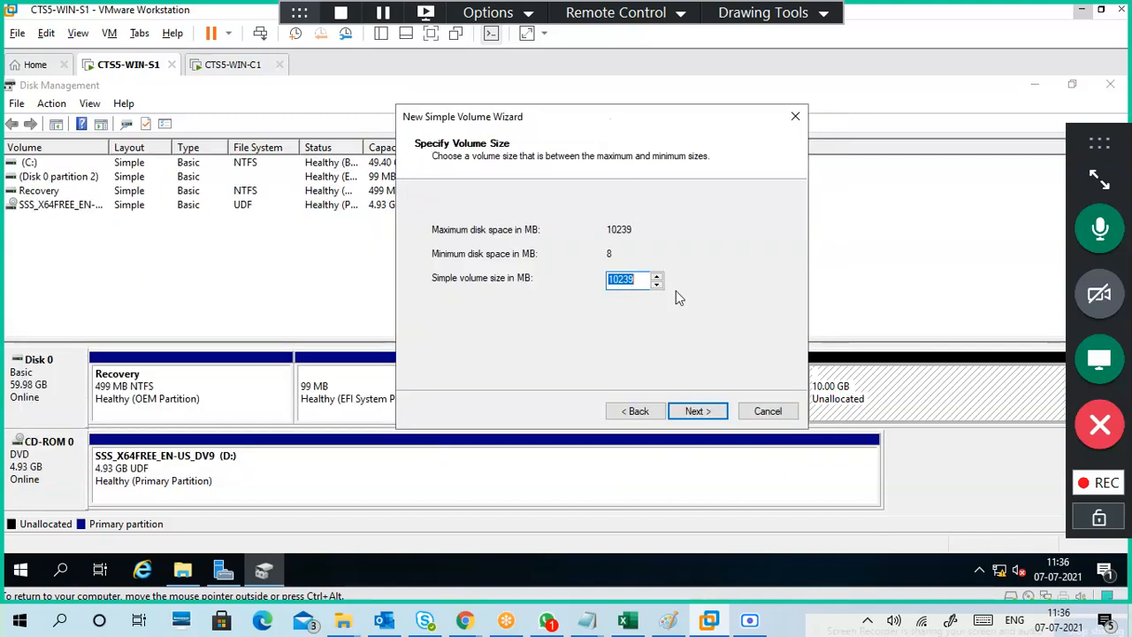
{"action": "left_click", "coordinate": [691, 412]}
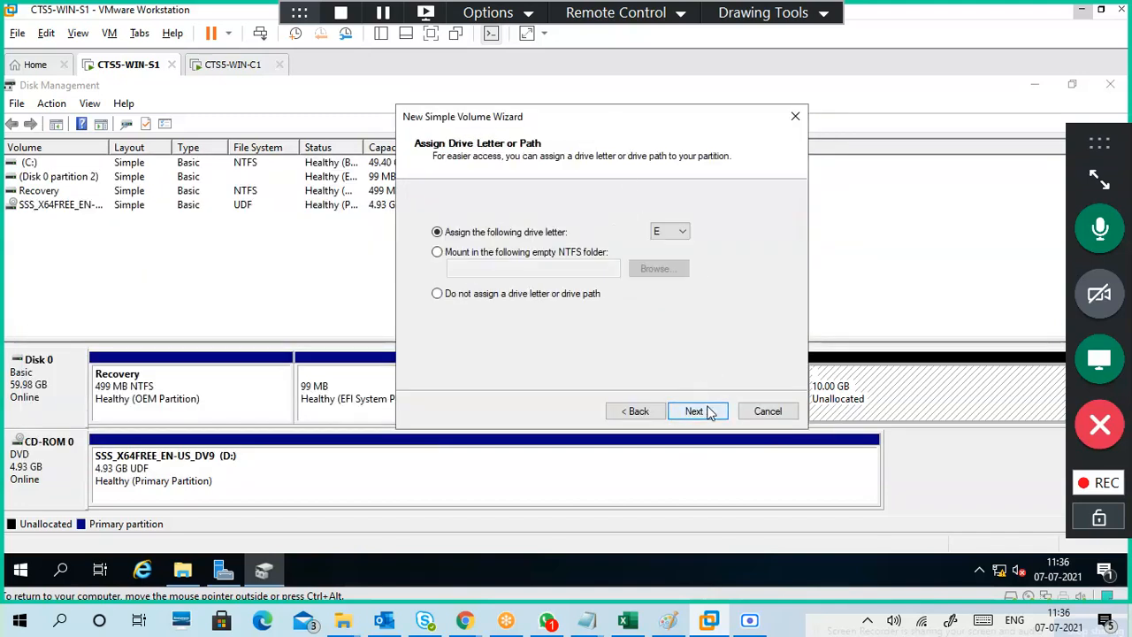
{"action": "left_click", "coordinate": [708, 412]}
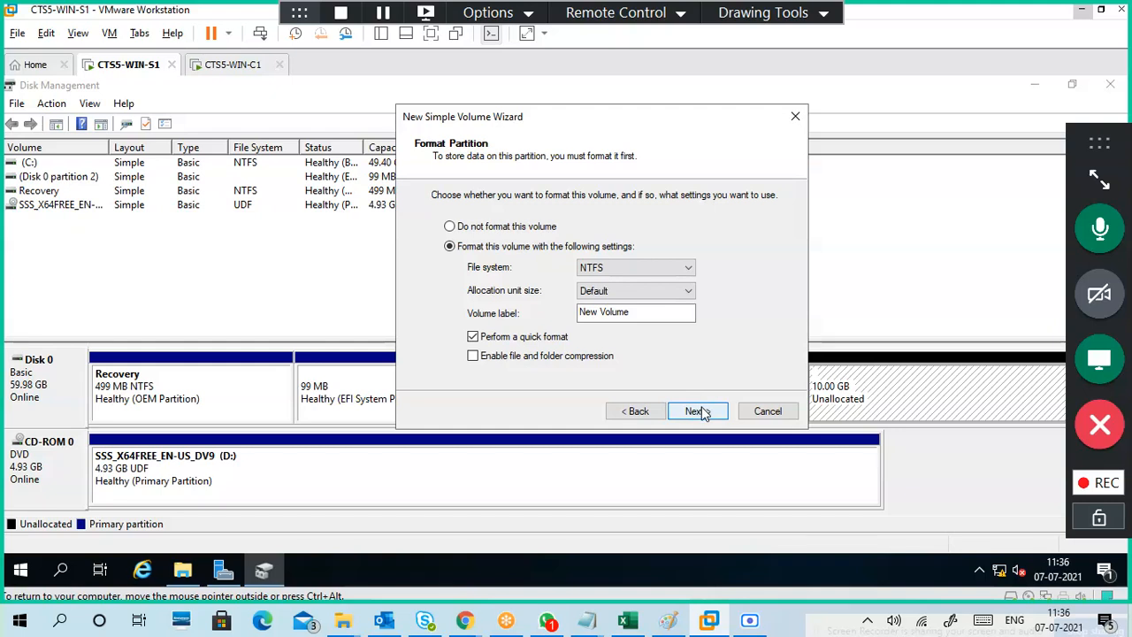
{"action": "left_click", "coordinate": [697, 412]}
{"action": "left_click", "coordinate": [699, 411]}
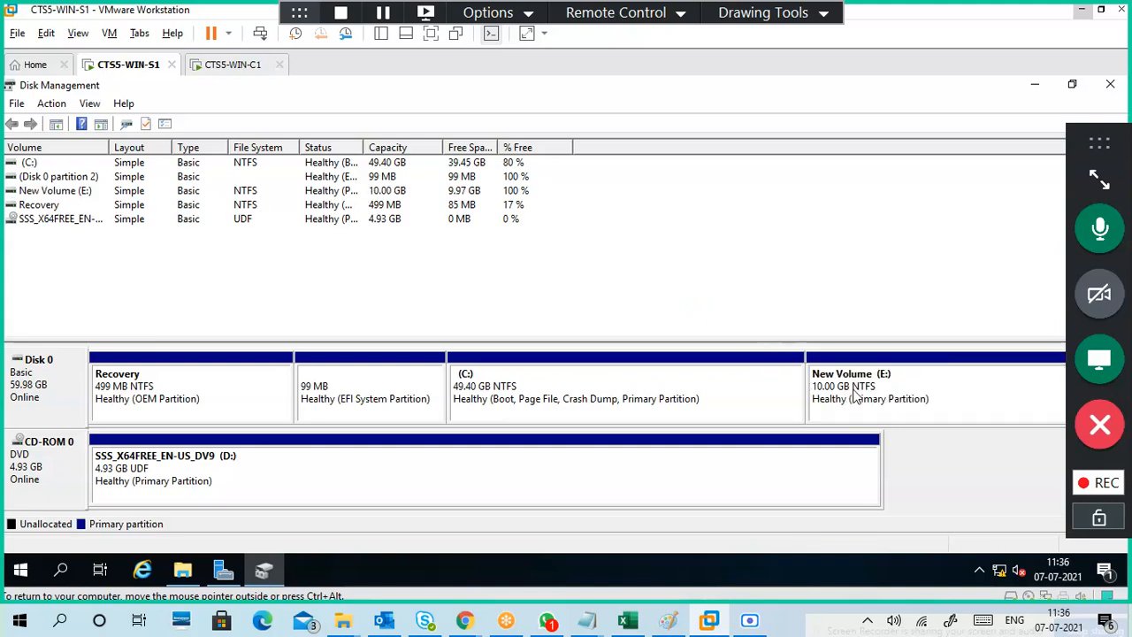
{"action": "left_click", "coordinate": [1110, 84]}
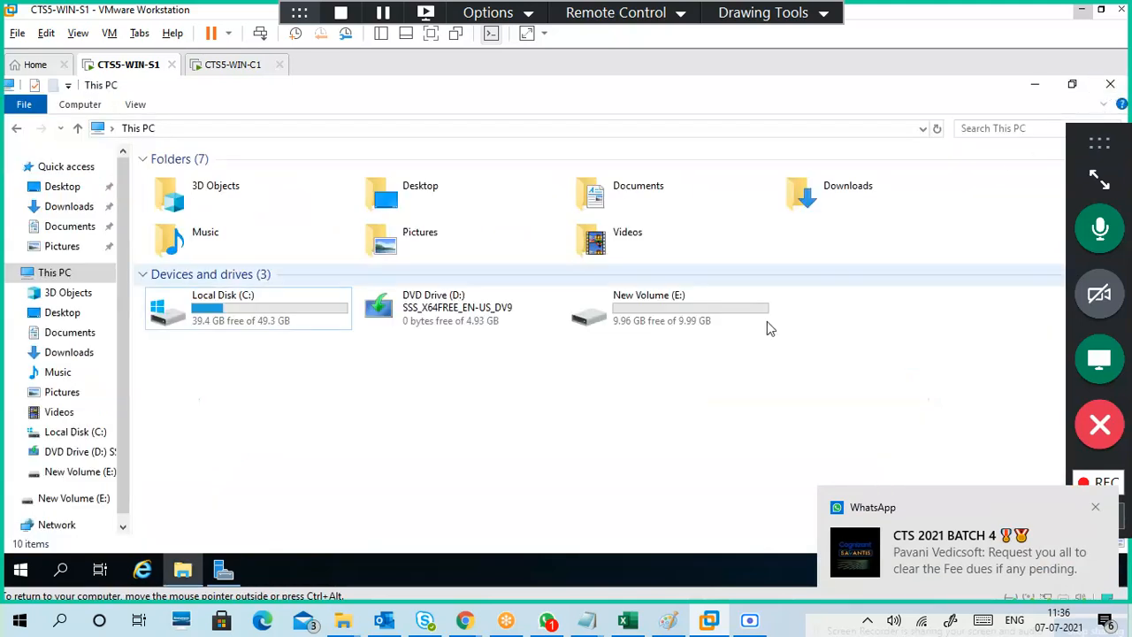
- Open the New Volume (E:) drive and create a new folder in it
{"action": "left_click", "coordinate": [700, 305]}
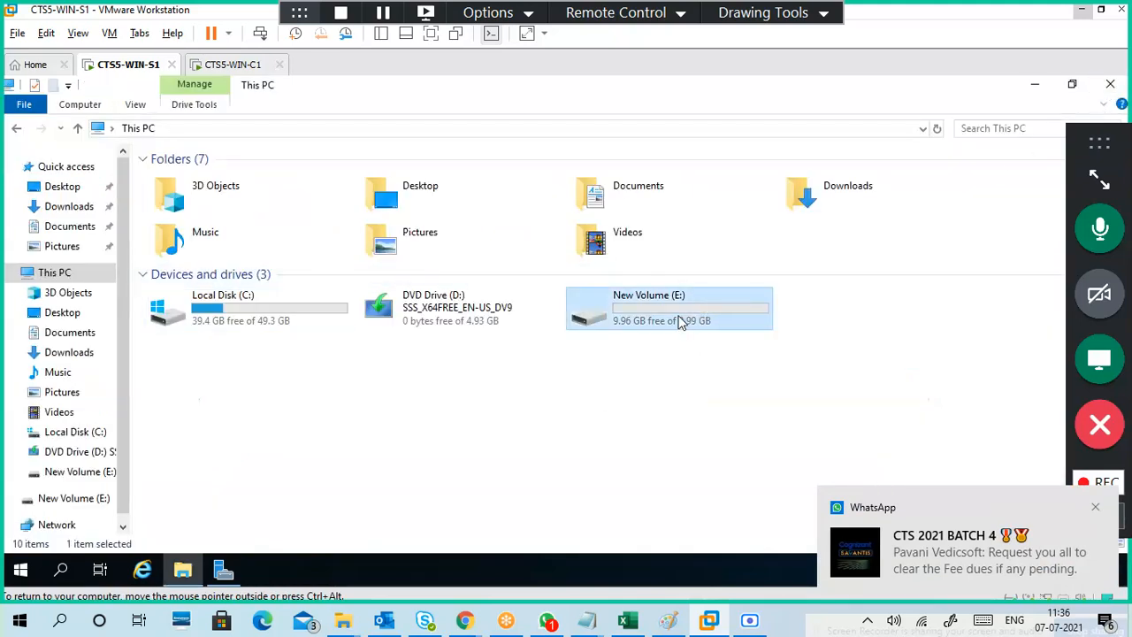
{"action": "double_click", "coordinate": [677, 321]}
{"action": "right_click", "coordinate": [320, 226]}
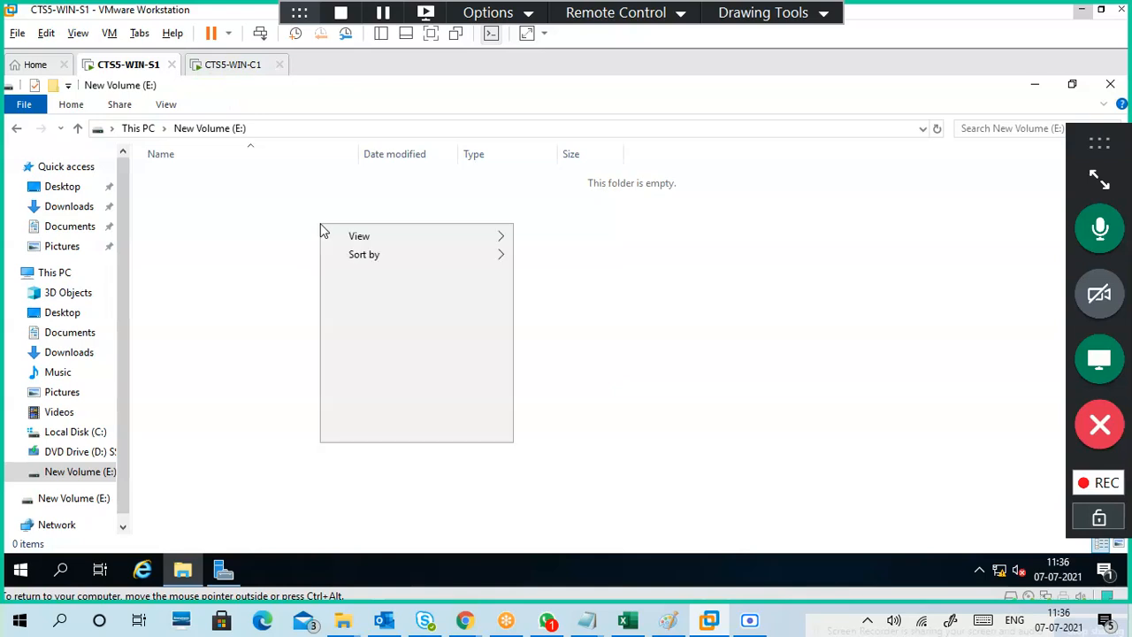
{"action": "mouse_move", "coordinate": [360, 408]}
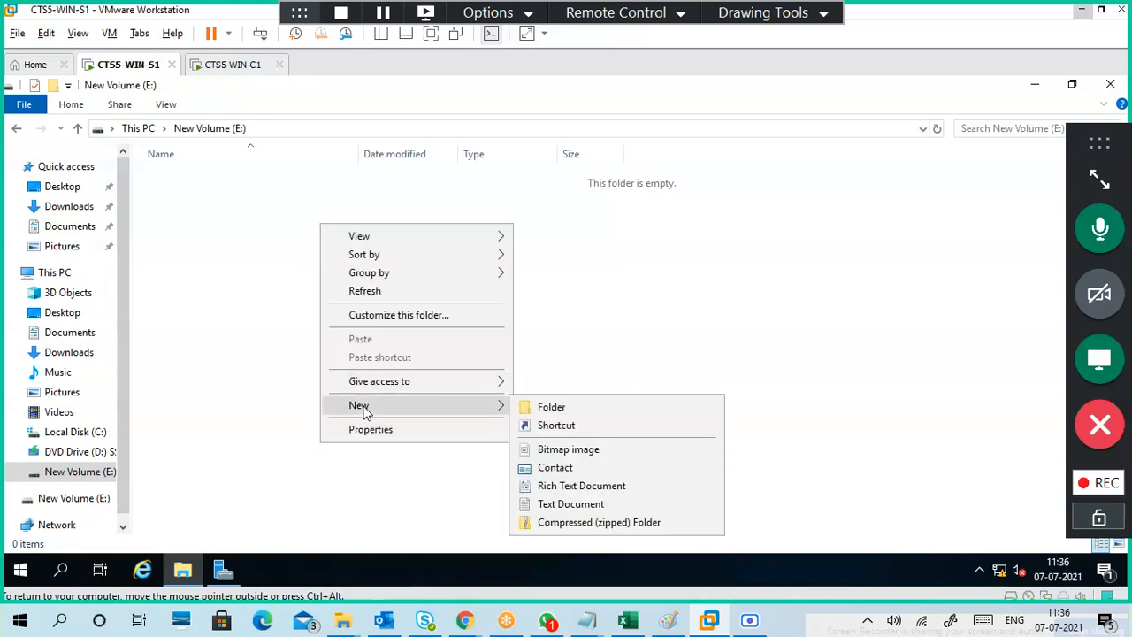
{"action": "left_click", "coordinate": [566, 412]}
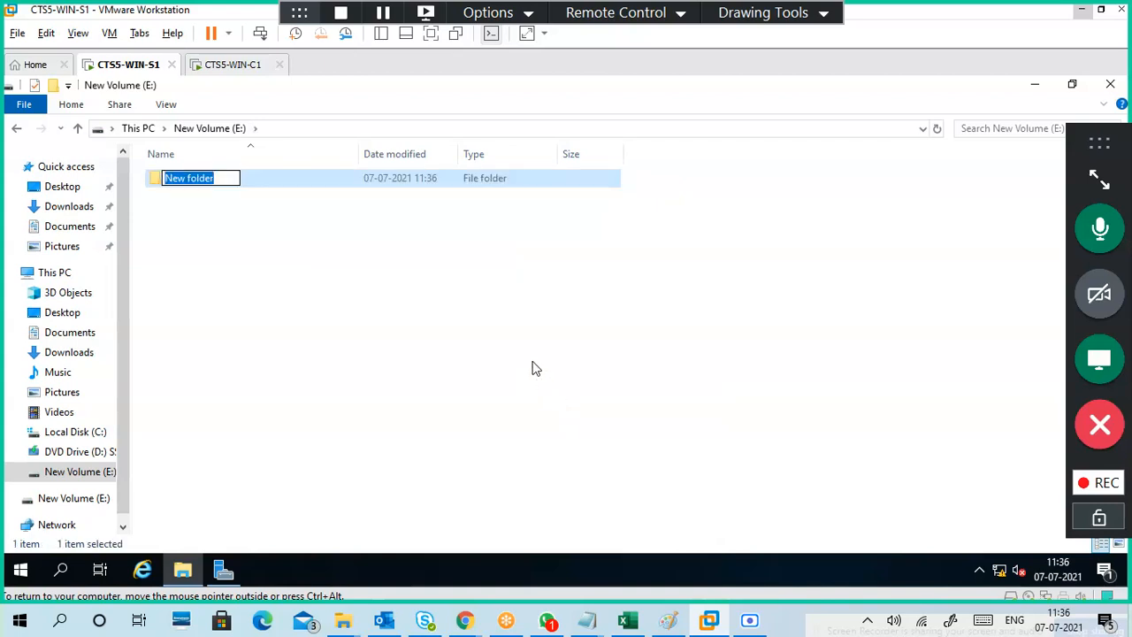
{"action": "type", "text": "wall"}
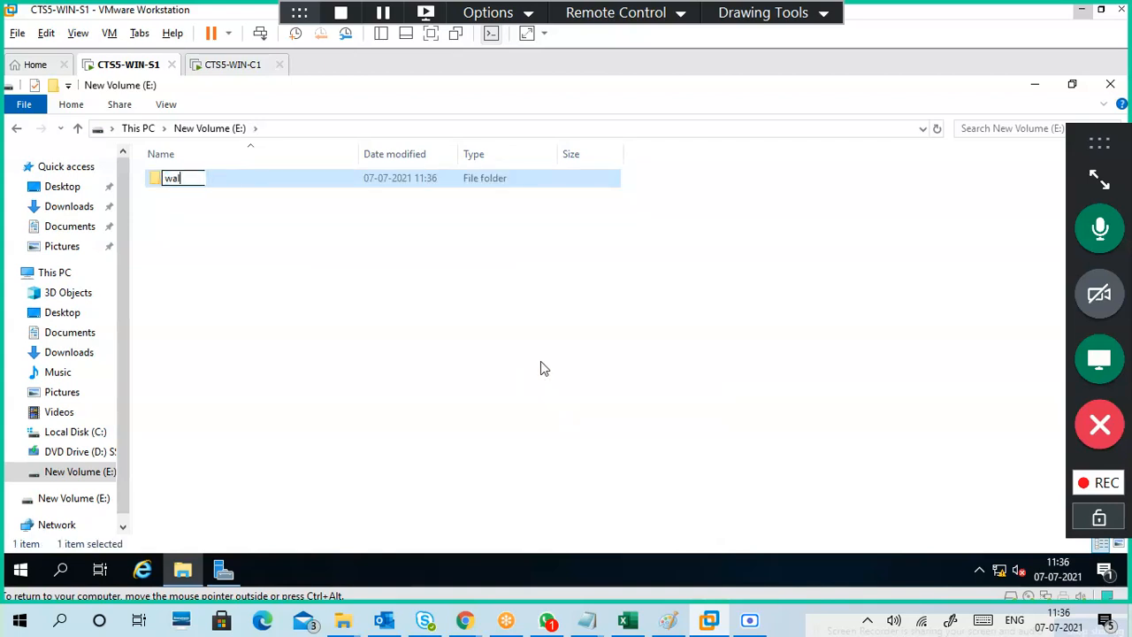
{"action": "key", "text": "BackSpace"}
{"action": "key", "text": "BackSpace"}
{"action": "key", "text": "BackSpace"}
{"action": "key", "text": "BackSpace"}
{"action": "type", "text": "Desktop"}
{"action": "key", "text": "BackSpace"}
{"action": "key", "text": "BackSpace"}
{"action": "key", "text": "BackSpace"}
{"action": "key", "text": "BackSpace"}
{"action": "key", "text": "BackSpace"}
{"action": "key", "text": "BackSpace"}
{"action": "key", "text": "BackSpace"}
- Name the new folder on the E: drive "wallpaper" and restore the File Explorer window to a smaller size over the desktop
{"action": "type", "text": "wallpaper"}
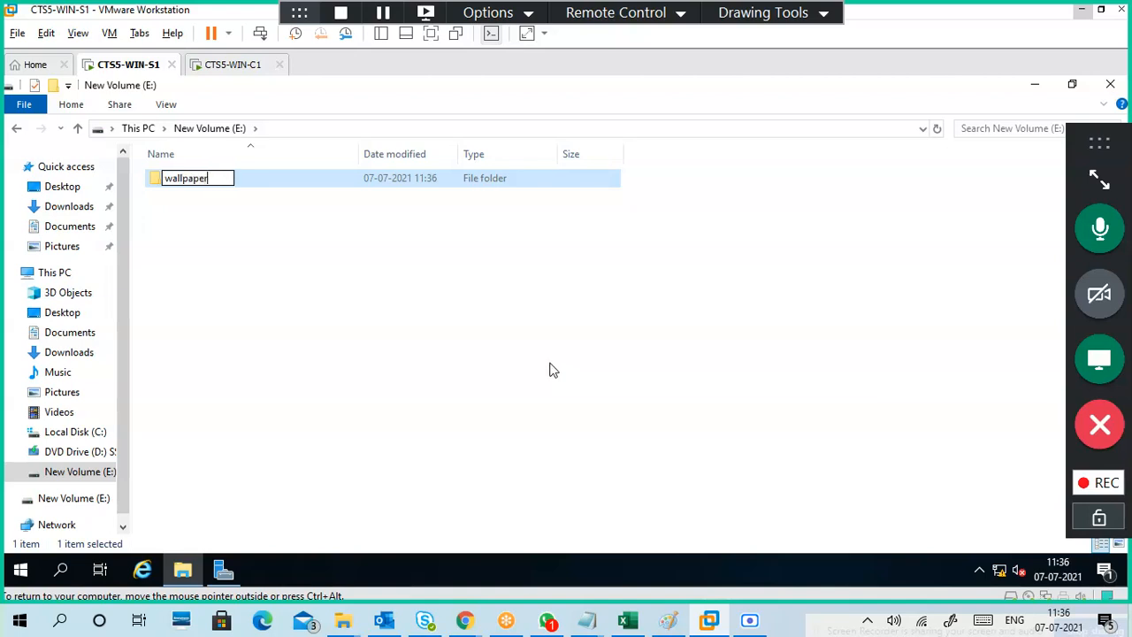
{"action": "left_click", "coordinate": [396, 284]}
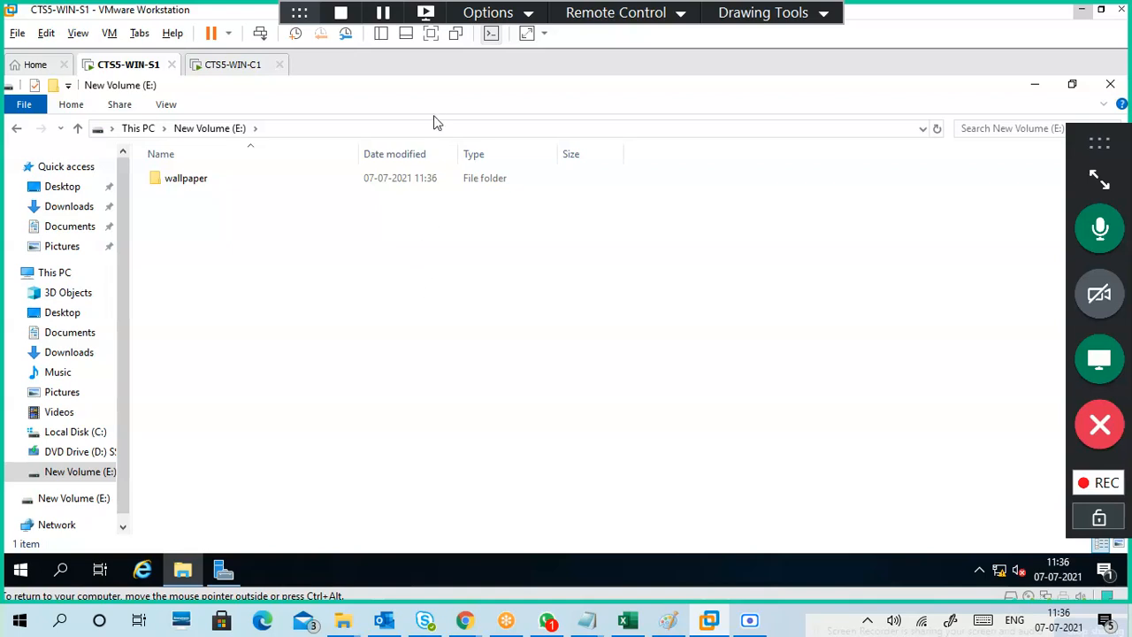
{"action": "left_click_drag", "start_coordinate": [445, 97], "coordinate": [591, 142]}
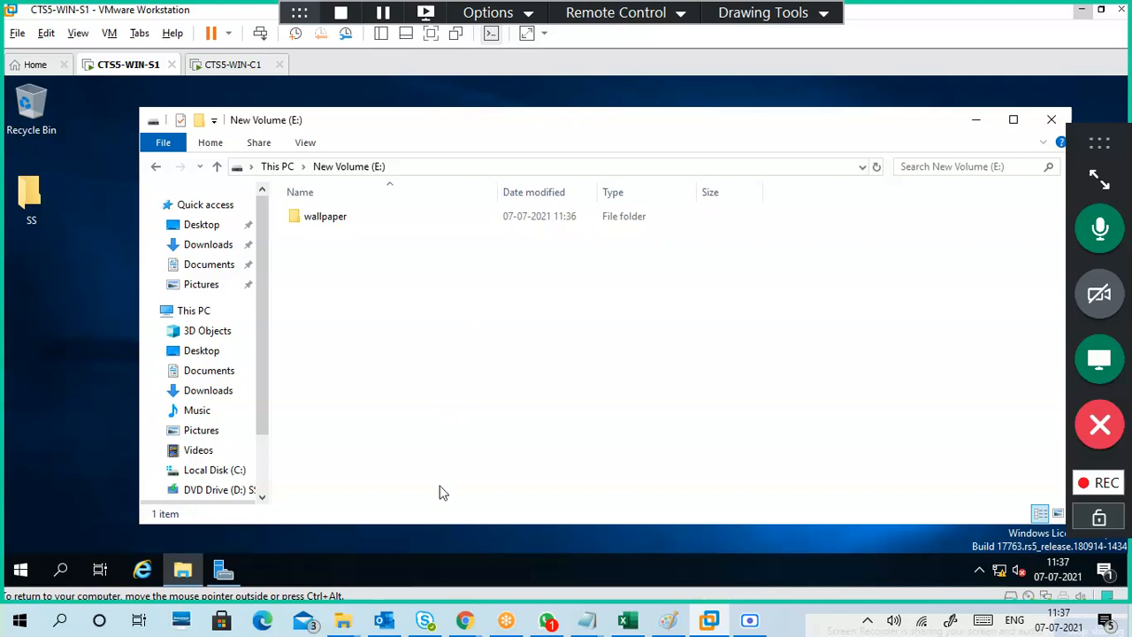
{"action": "left_click", "coordinate": [451, 564]}
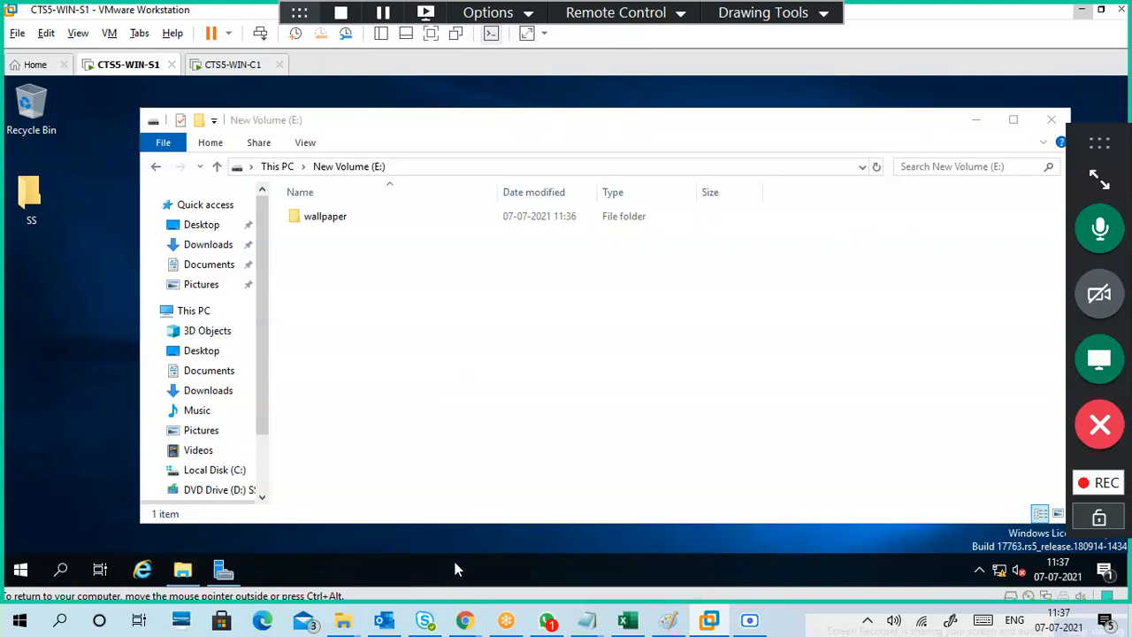
{"action": "key", "text": "super"}
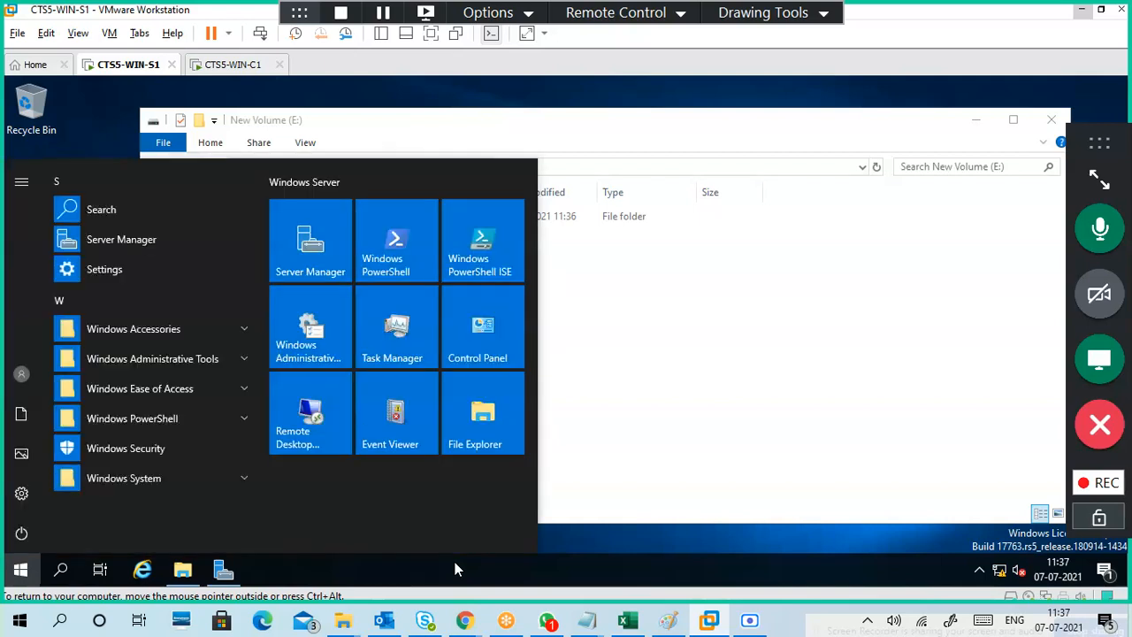
{"action": "key", "text": "super"}
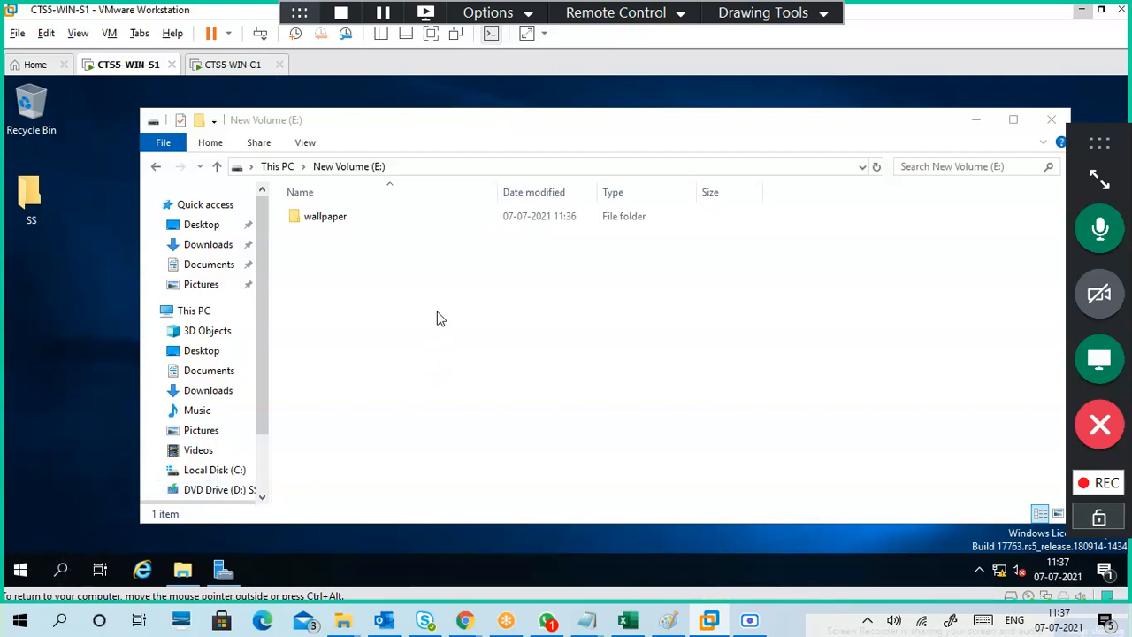
{"action": "left_click", "coordinate": [432, 338]}
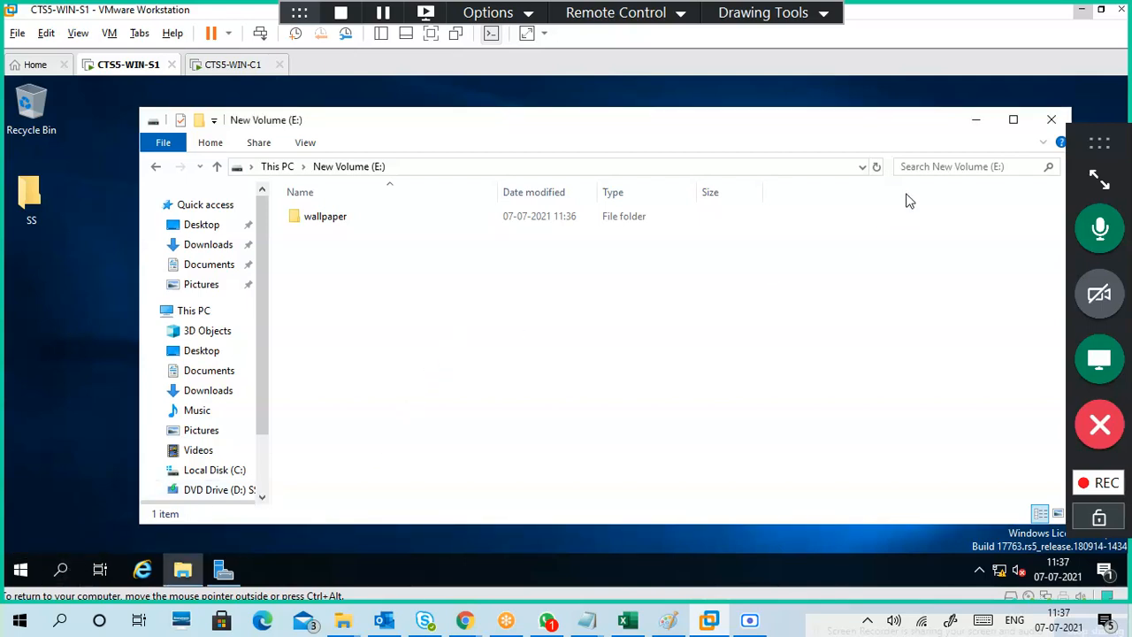
- Open the wallpaper folder on the E: drive and create a new bitmap image in it named PIC1
{"action": "double_click", "coordinate": [343, 224]}
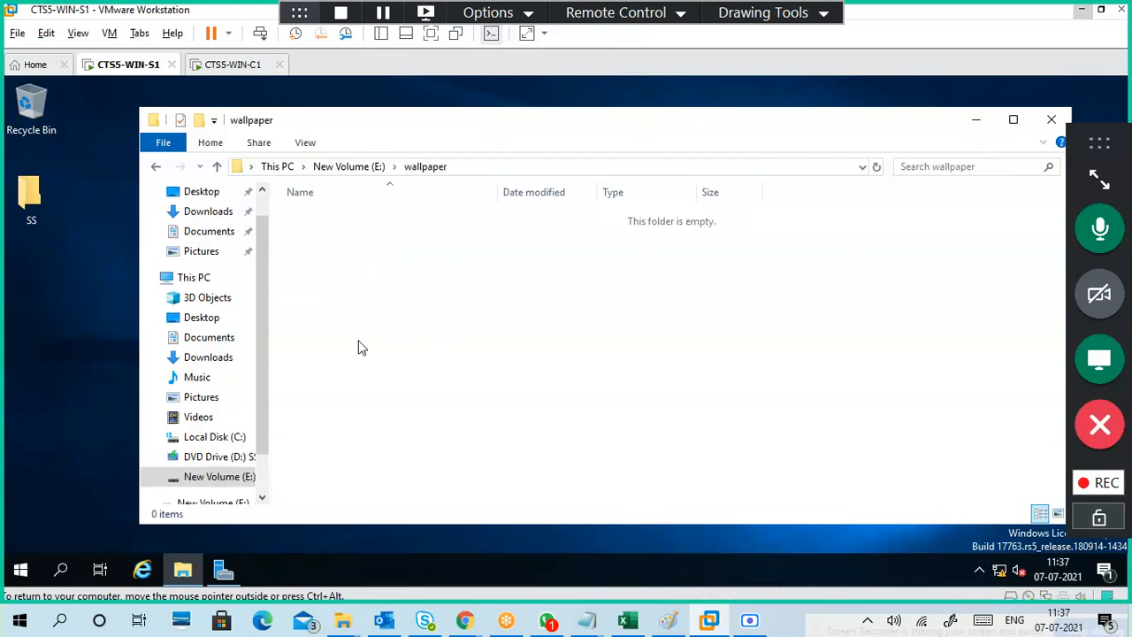
{"action": "right_click", "coordinate": [396, 283]}
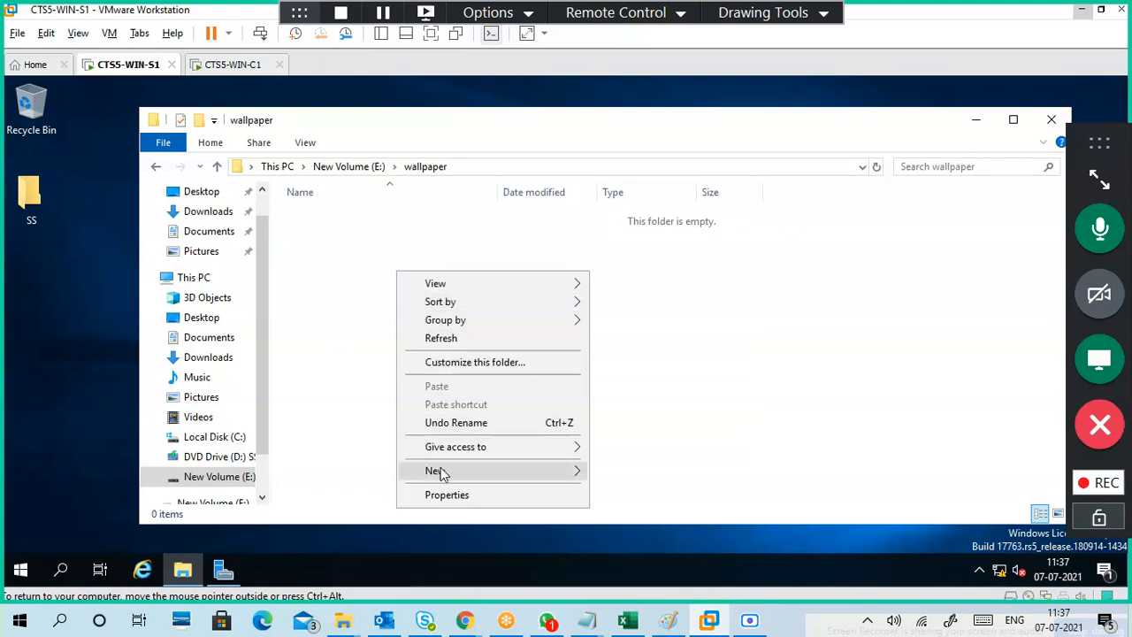
{"action": "mouse_move", "coordinate": [469, 470]}
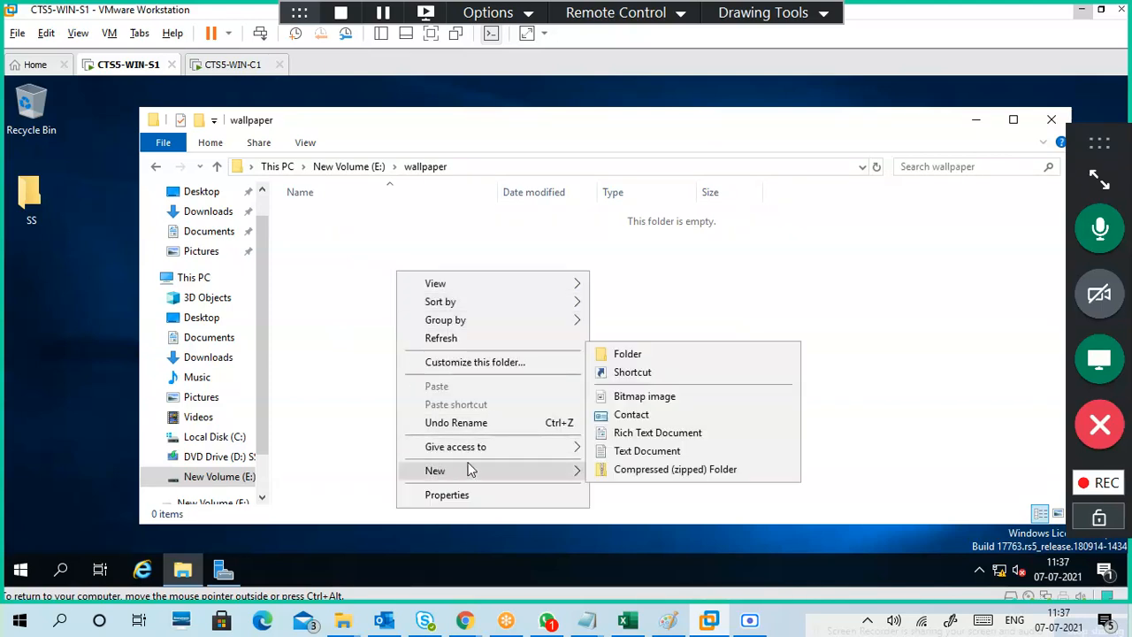
{"action": "left_click", "coordinate": [658, 398]}
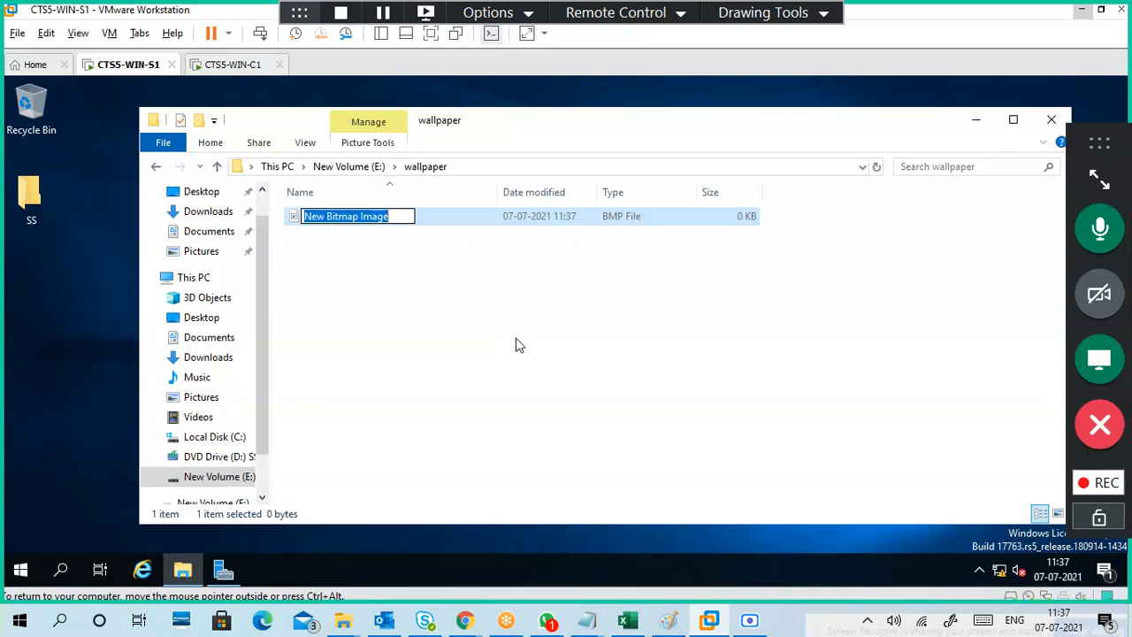
{"action": "type", "text": "PIC1"}
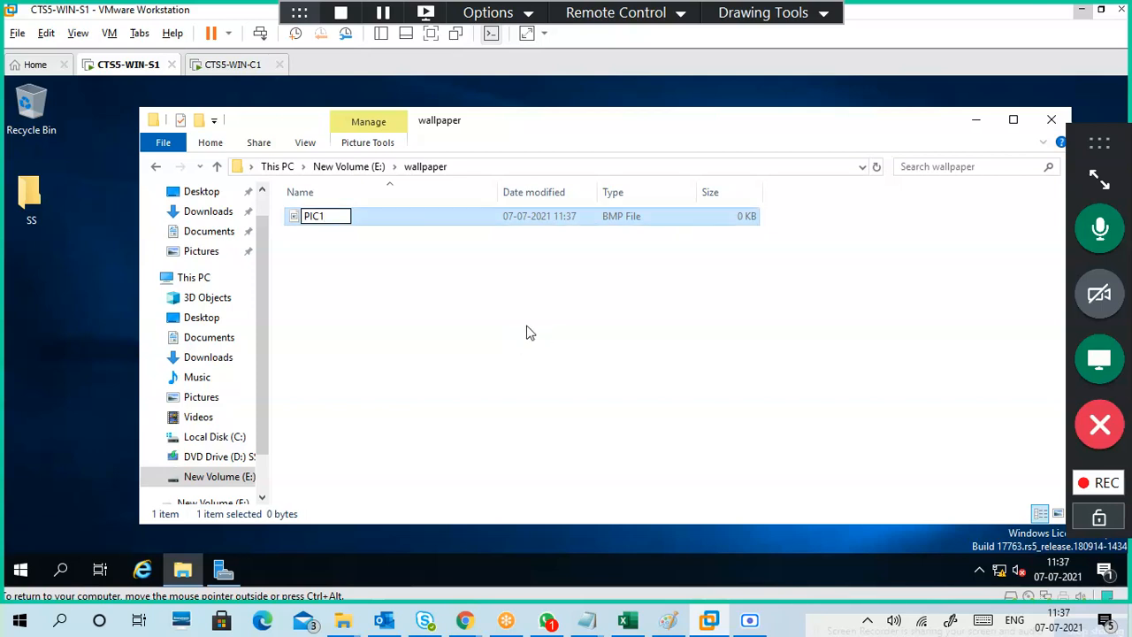
{"action": "left_click", "coordinate": [530, 336]}
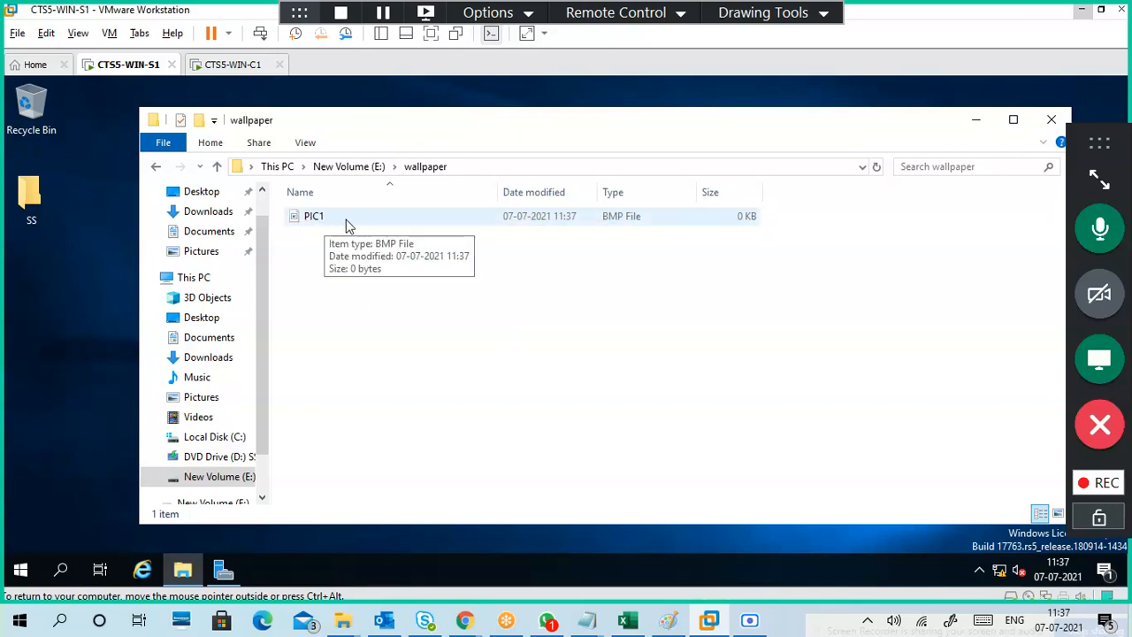
- Show file name extensions in the wallpaper folder and open PIC1.bmp for editing in Paint
{"action": "left_click", "coordinate": [306, 143]}
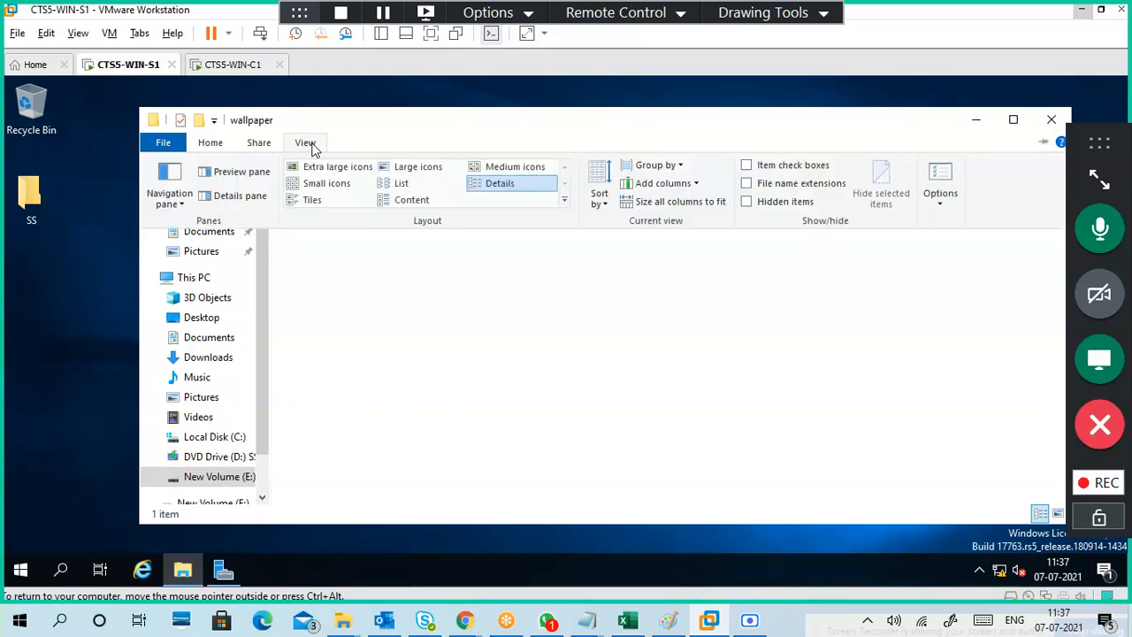
{"action": "left_click", "coordinate": [749, 183]}
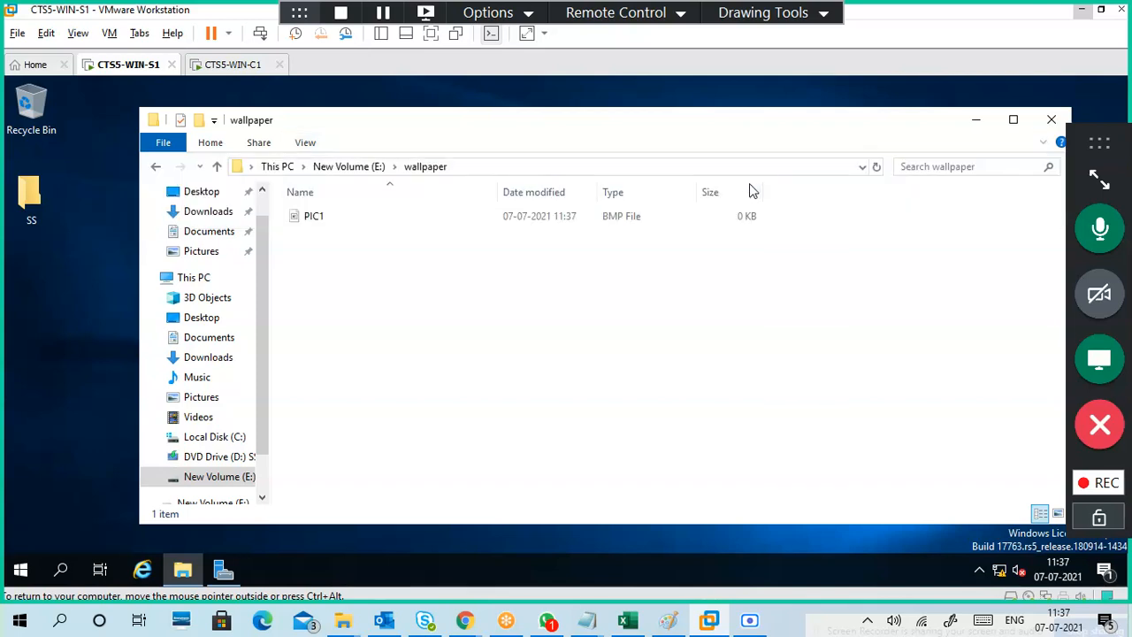
{"action": "right_click", "coordinate": [361, 224]}
{"action": "left_click", "coordinate": [345, 222]}
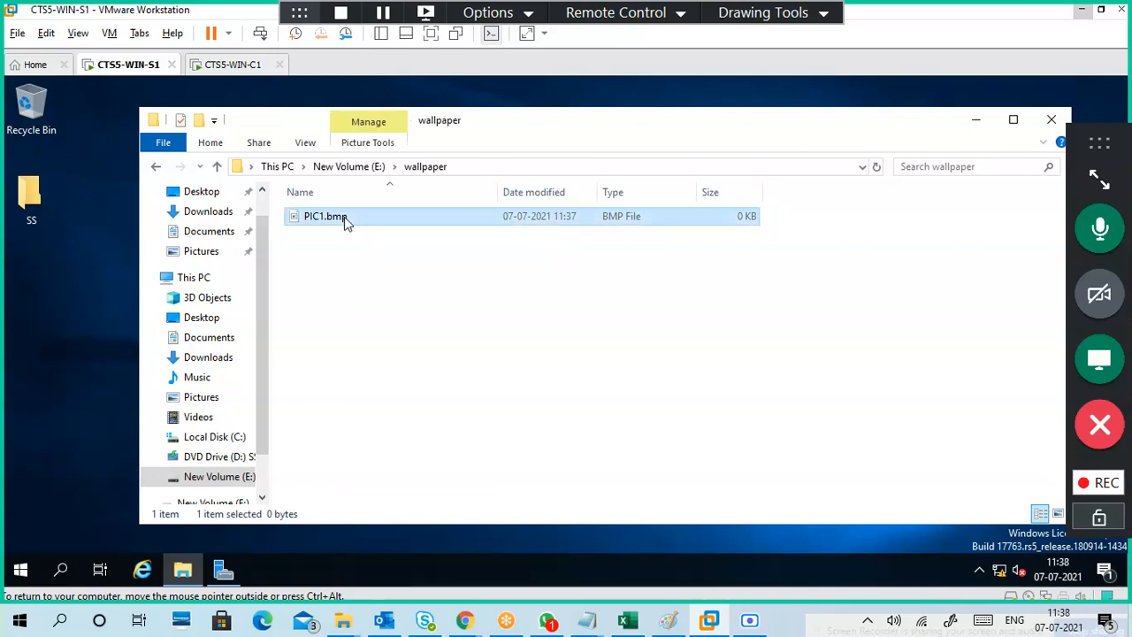
{"action": "right_click", "coordinate": [345, 220]}
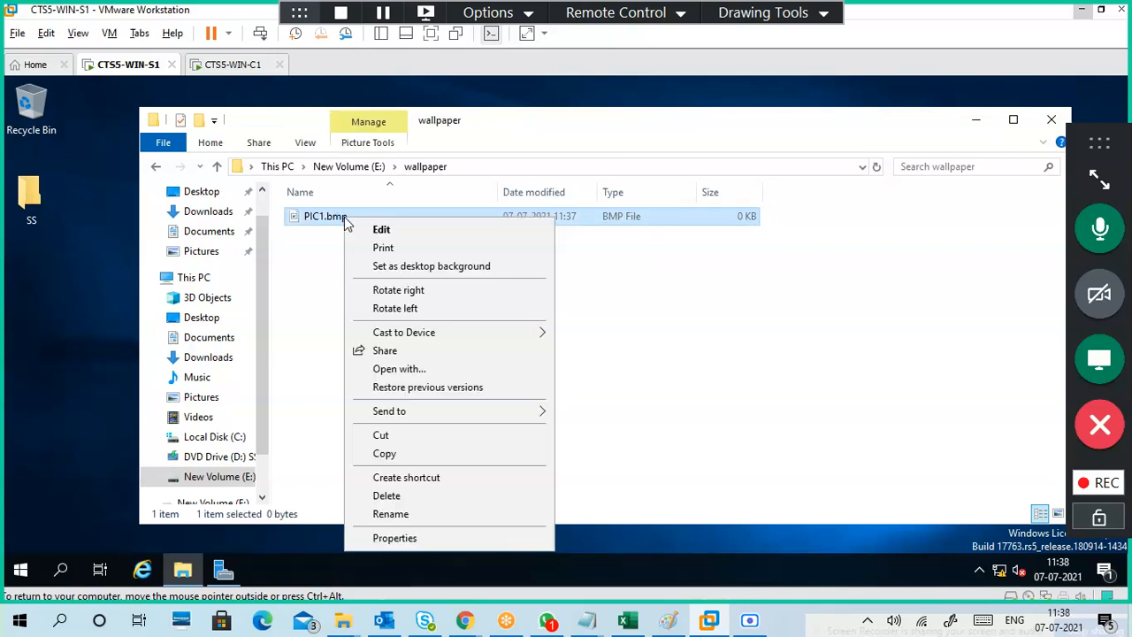
{"action": "left_click", "coordinate": [381, 232]}
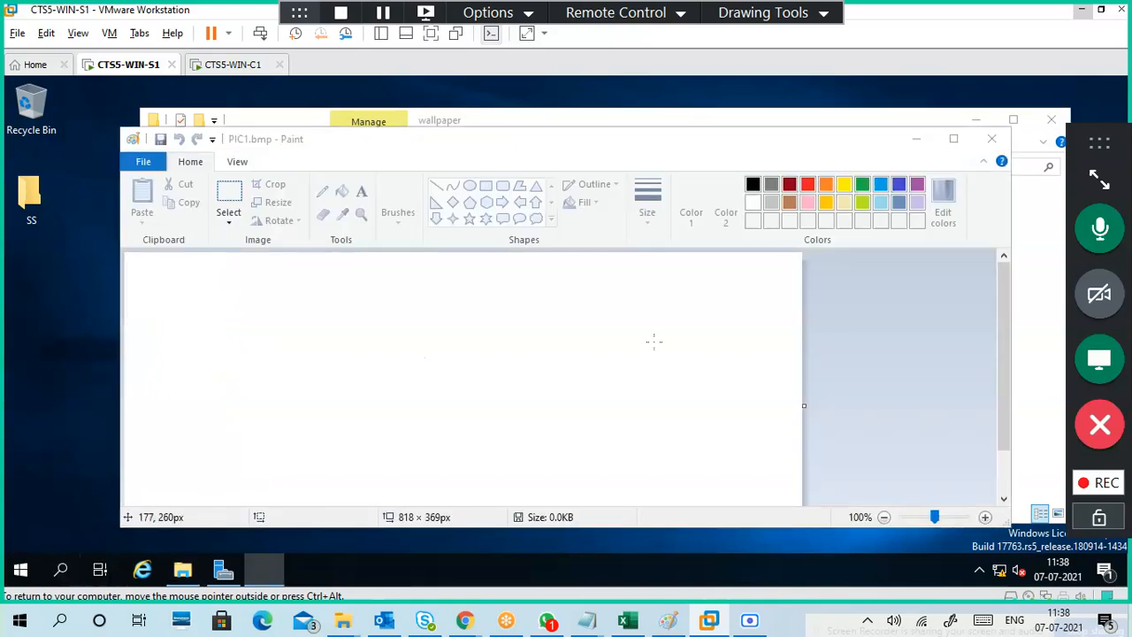
- Search the server for Magnifier and launch it
{"action": "key", "text": "super+s"}
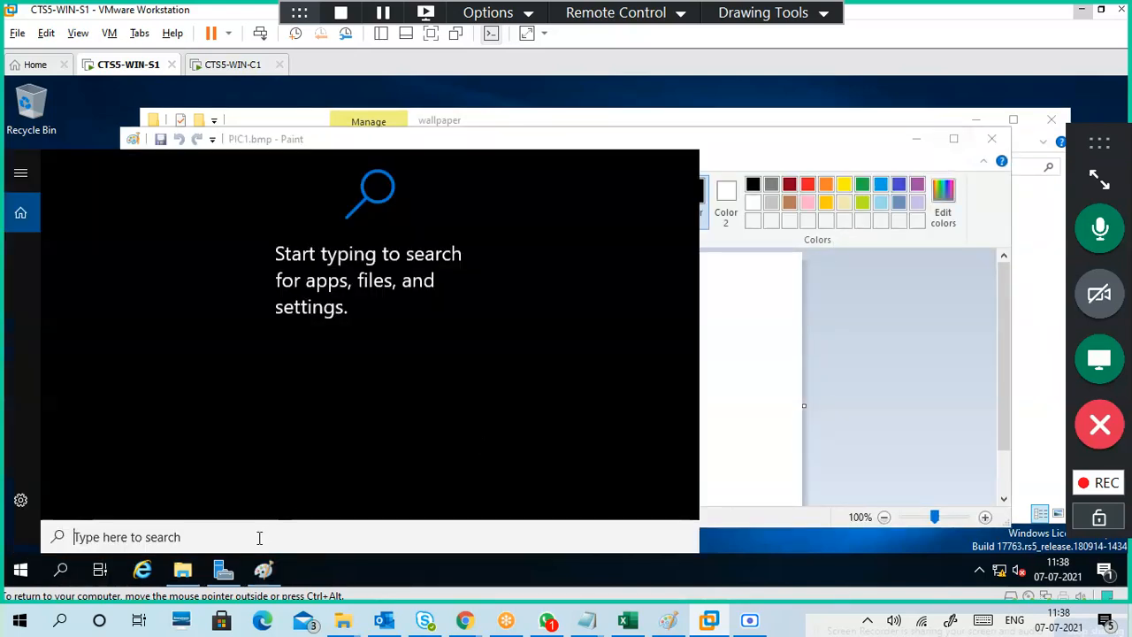
{"action": "type", "text": "mag"}
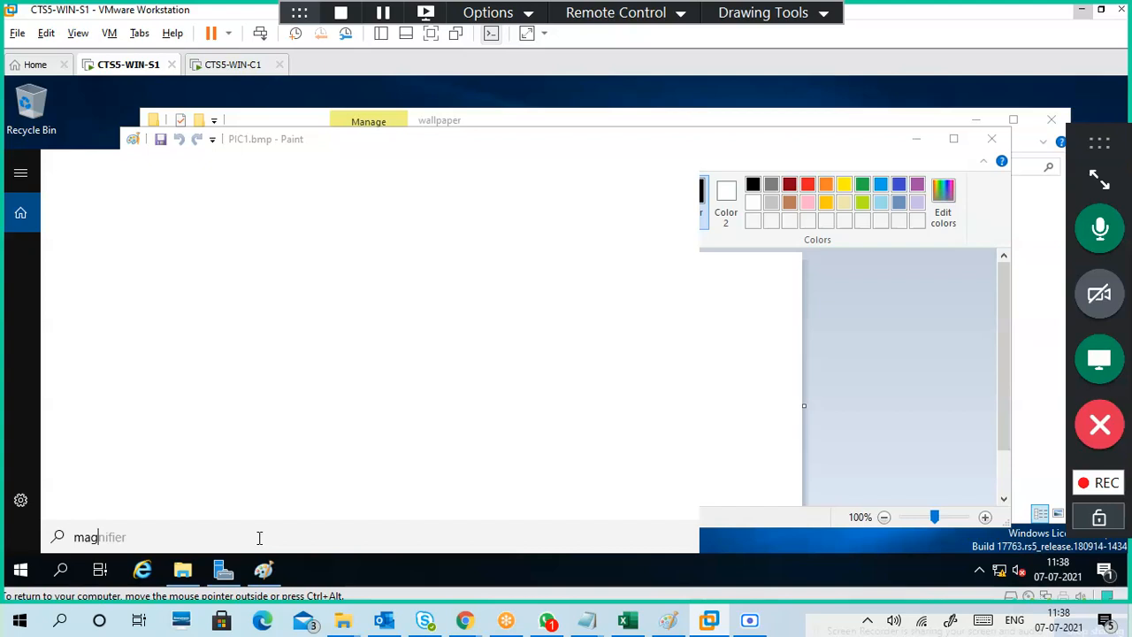
{"action": "type", "text": "ni"}
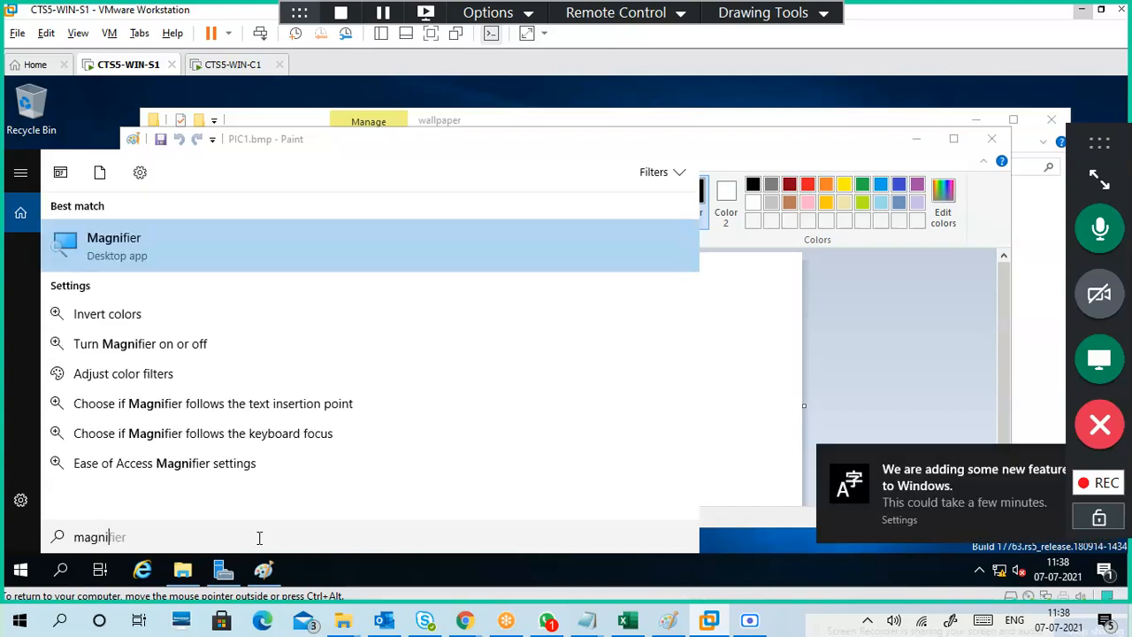
{"action": "key", "text": "Escape"}
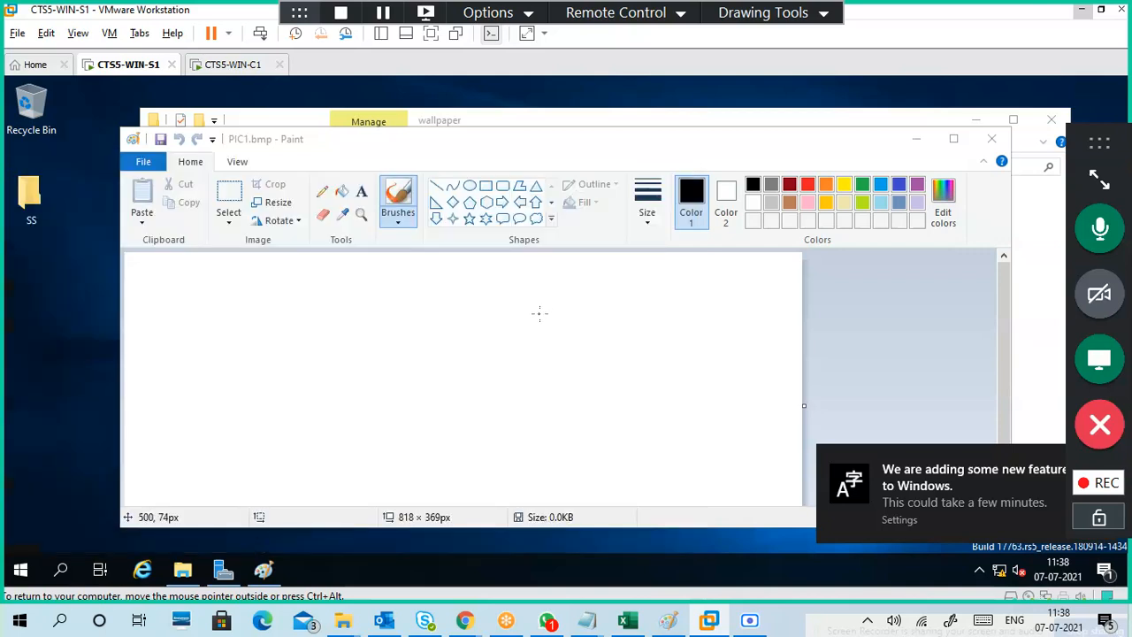
- Maximize the Paint window and enlarge the canvas to about 1170 × 409 px
{"action": "left_click", "coordinate": [957, 140]}
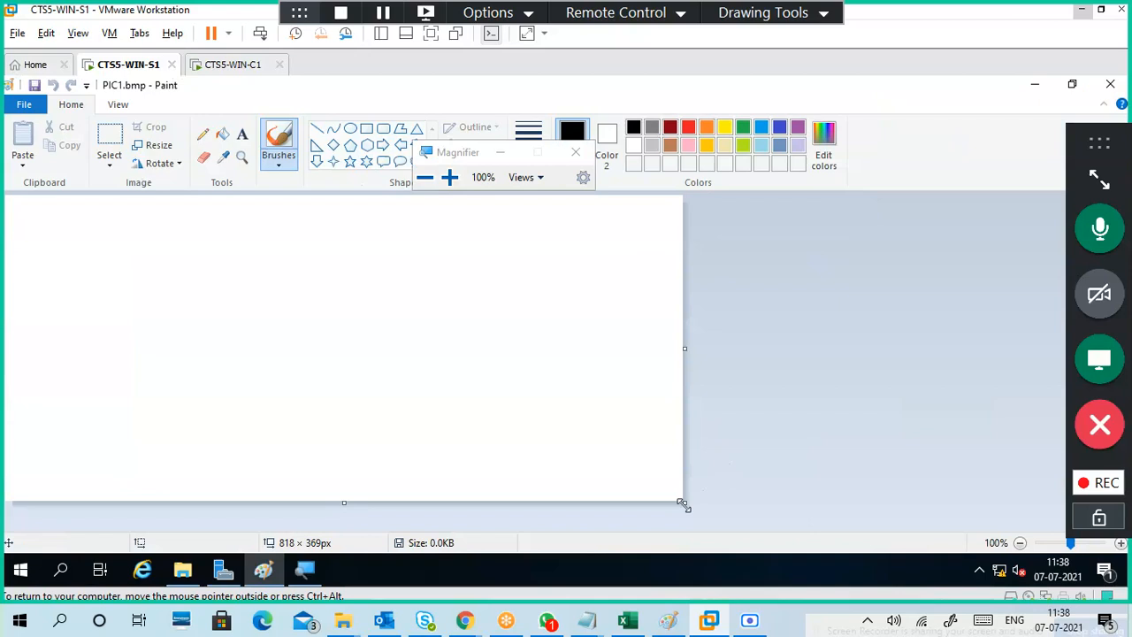
{"action": "left_click_drag", "start_coordinate": [683, 504], "coordinate": [973, 532]}
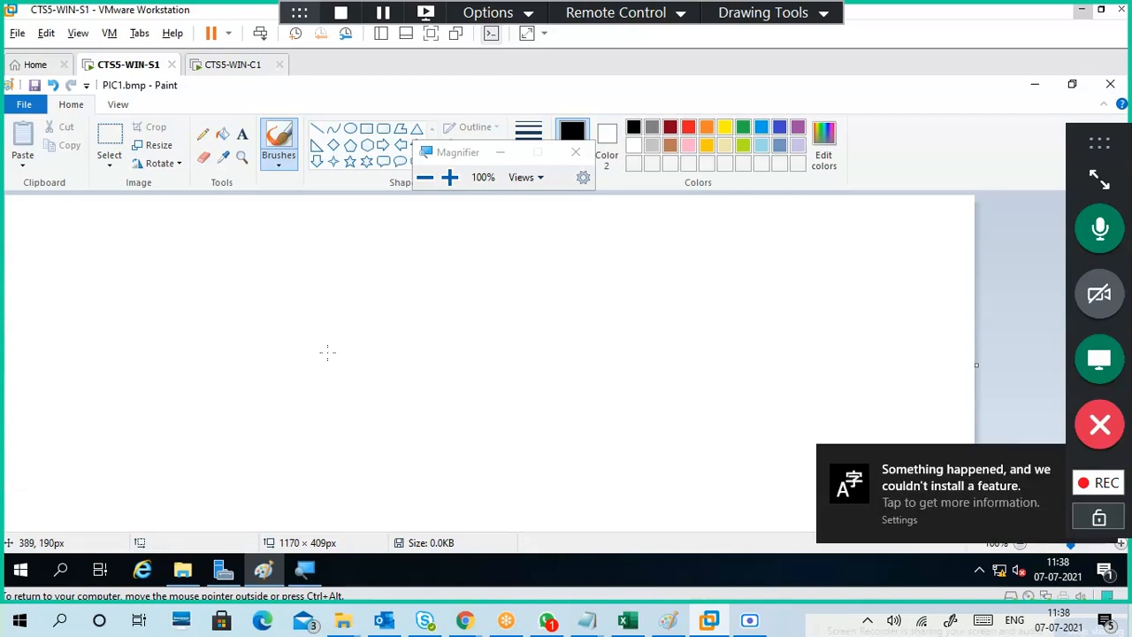
- Handwrite 1366 x 768 with the black brush near the upper middle of the canvas and underline it
{"action": "left_click_drag", "start_coordinate": [387, 285], "coordinate": [398, 330]}
{"action": "left_click_drag", "start_coordinate": [413, 290], "coordinate": [418, 319]}
{"action": "mouse_move", "coordinate": [450, 269]}
{"action": "left_mouse_down"}
{"action": "mouse_move", "coordinate": [447, 300]}
{"action": "mouse_move", "coordinate": [521, 280]}
{"action": "left_mouse_up"}
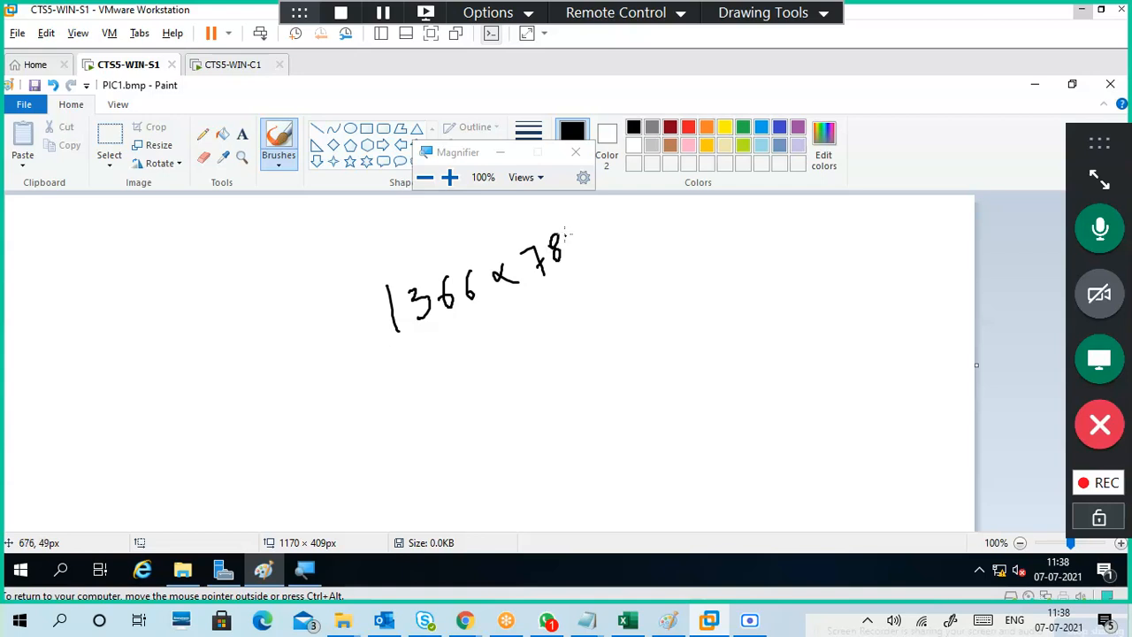
{"action": "mouse_move", "coordinate": [566, 230]}
{"action": "left_mouse_down"}
{"action": "mouse_move", "coordinate": [571, 249]}
{"action": "mouse_move", "coordinate": [593, 238]}
{"action": "mouse_move", "coordinate": [433, 343]}
{"action": "left_mouse_up"}
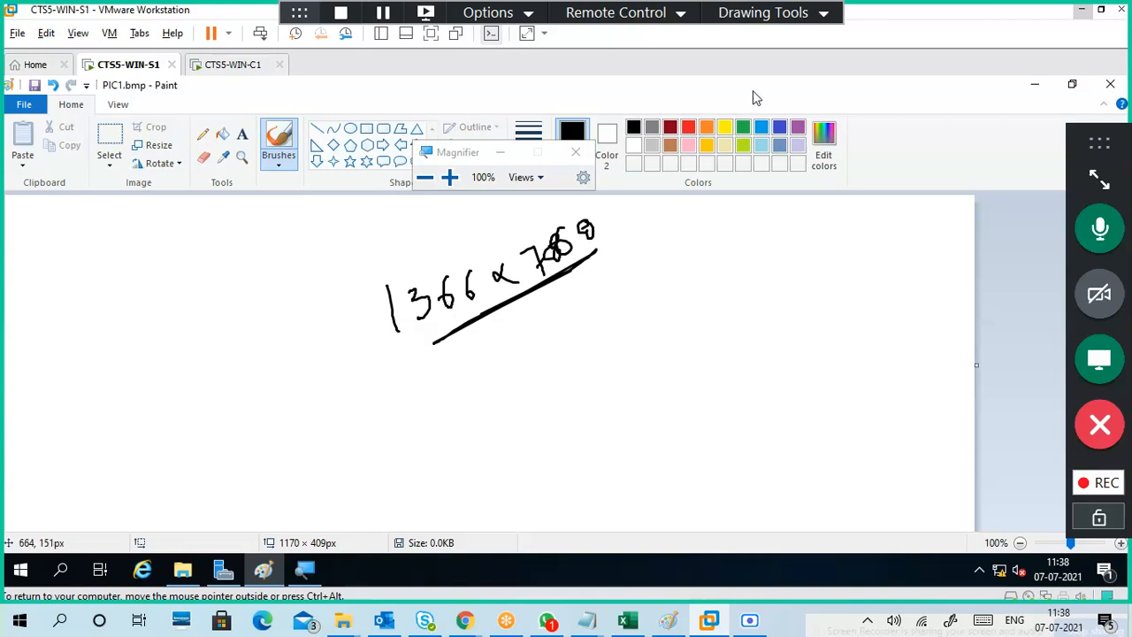
- Circle Paint's canvas size with the meeting's annotation pen, erase all drawings and return to normal non-drawing mode
{"action": "left_click", "coordinate": [769, 13]}
{"action": "left_click", "coordinate": [798, 57]}
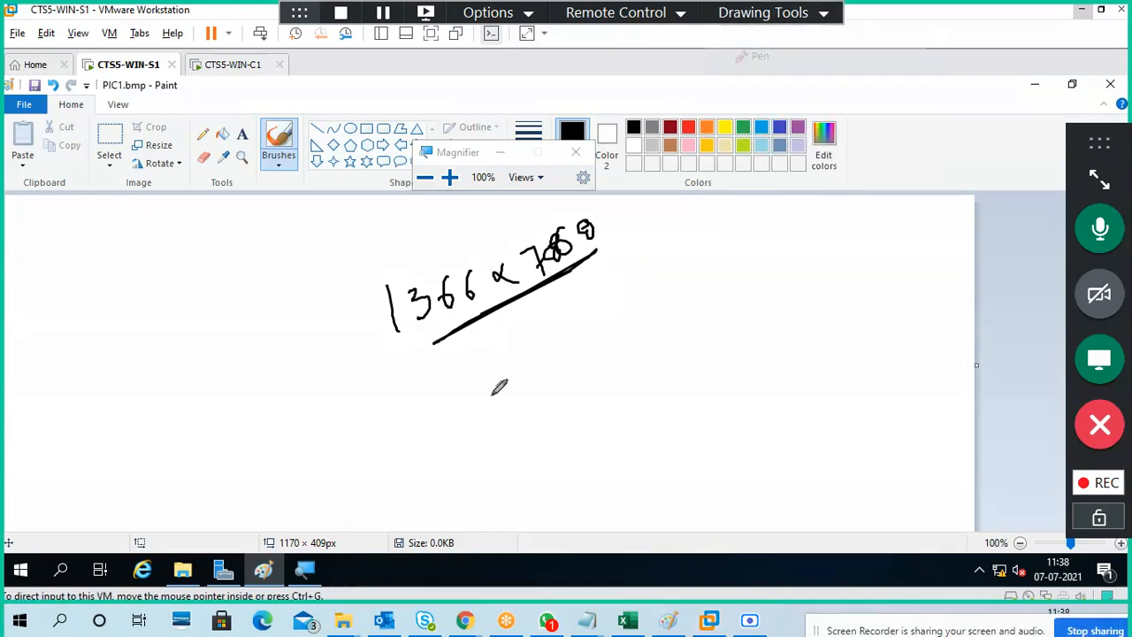
{"action": "mouse_move", "coordinate": [359, 531]}
{"action": "left_mouse_down"}
{"action": "mouse_move", "coordinate": [270, 552]}
{"action": "mouse_move", "coordinate": [370, 544]}
{"action": "left_mouse_up"}
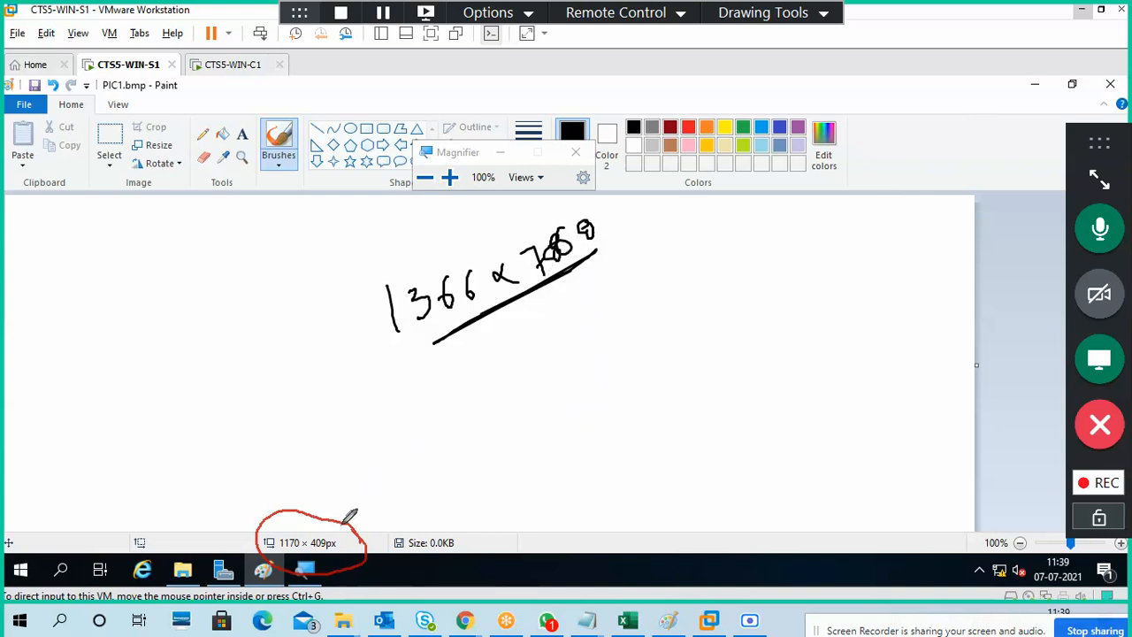
{"action": "left_click_drag", "start_coordinate": [349, 533], "coordinate": [387, 502]}
{"action": "left_click", "coordinate": [816, 18]}
{"action": "left_click", "coordinate": [798, 145]}
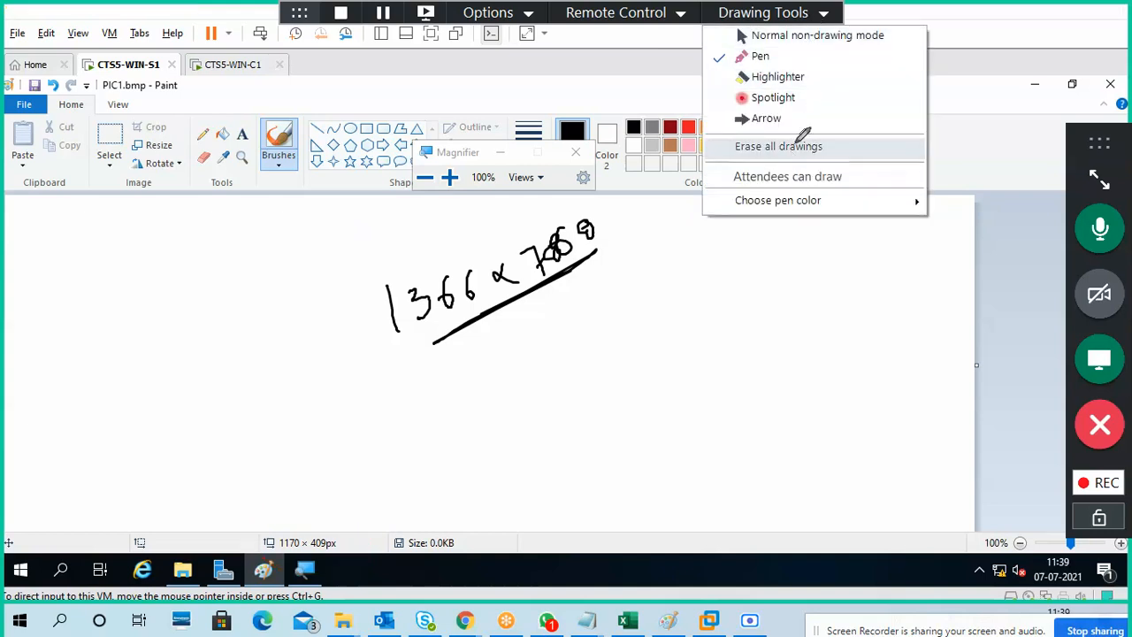
{"action": "left_click", "coordinate": [796, 17]}
{"action": "left_click", "coordinate": [784, 39]}
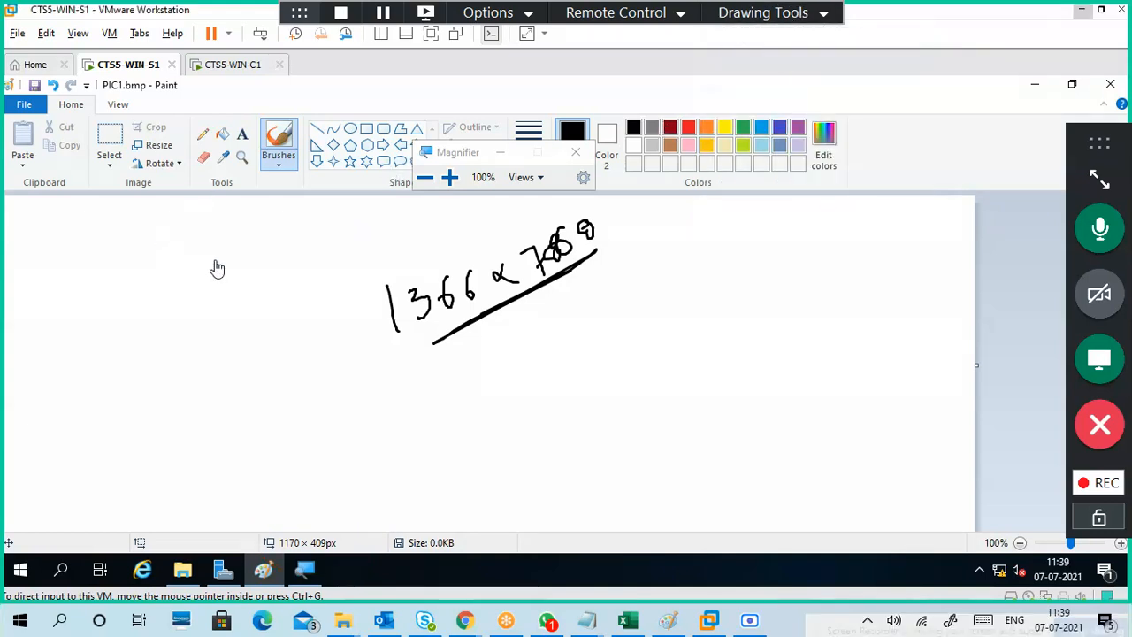
- Move the Magnifier window aside and start a new Paint image without saving the changes to PIC1.bmp
{"action": "left_click_drag", "start_coordinate": [460, 156], "coordinate": [851, 102]}
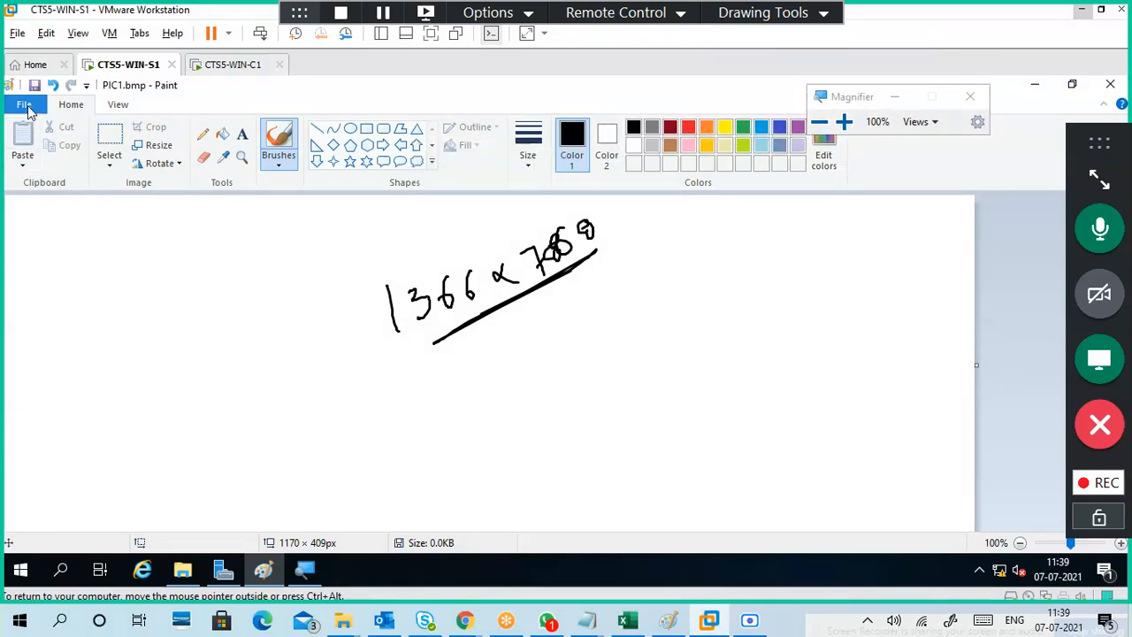
{"action": "left_click", "coordinate": [26, 106]}
{"action": "left_click", "coordinate": [44, 133]}
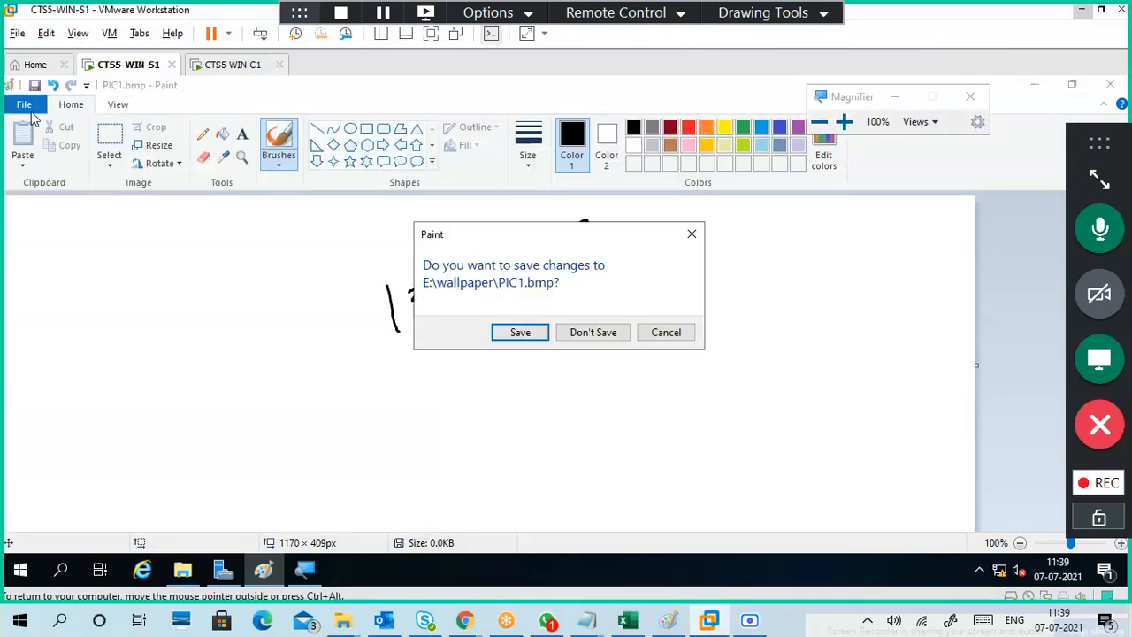
{"action": "left_click", "coordinate": [612, 333]}
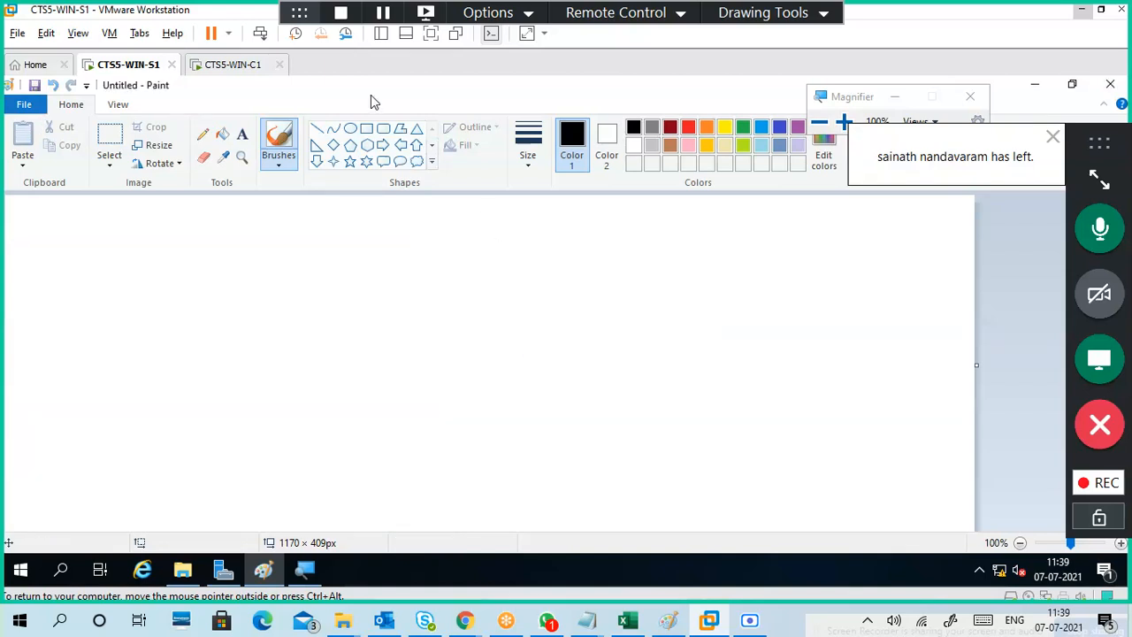
- Move the Magnifier window clear of the Paint color tools and maximize the Paint window again
{"action": "left_click_drag", "start_coordinate": [411, 101], "coordinate": [409, 102]}
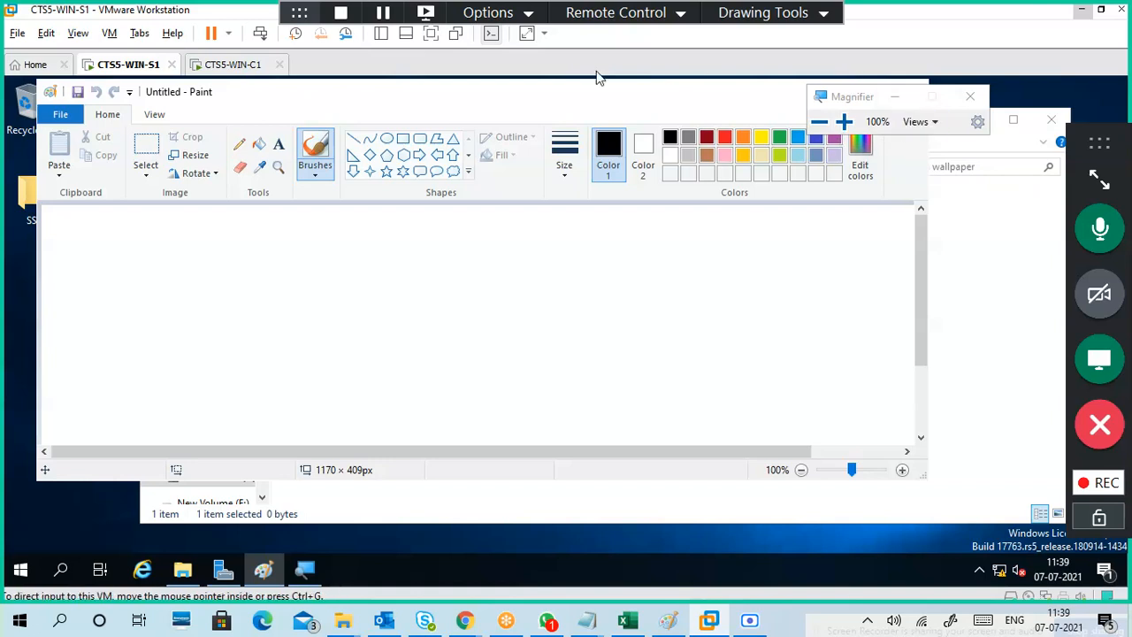
{"action": "mouse_move", "coordinate": [853, 97]}
{"action": "left_mouse_down"}
{"action": "mouse_move", "coordinate": [932, 77]}
{"action": "mouse_move", "coordinate": [1034, 115]}
{"action": "left_mouse_up"}
{"action": "left_click", "coordinate": [870, 91]}
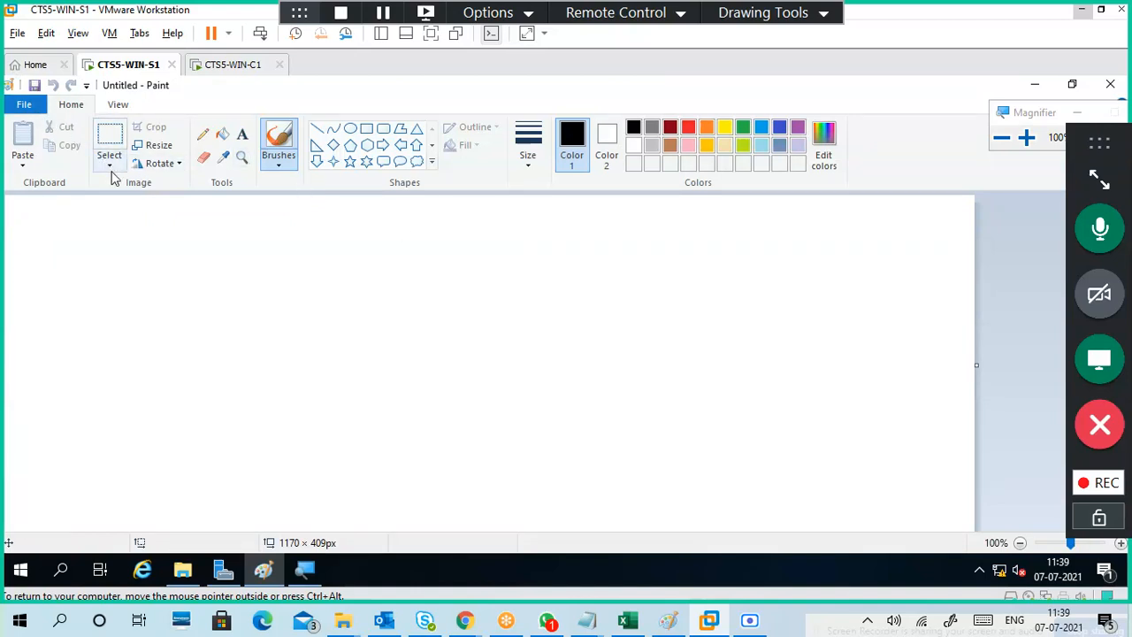
- Try to resize the blank image to 1366 × 768 pixels with the aspect ratio maintained
{"action": "left_click", "coordinate": [156, 145]}
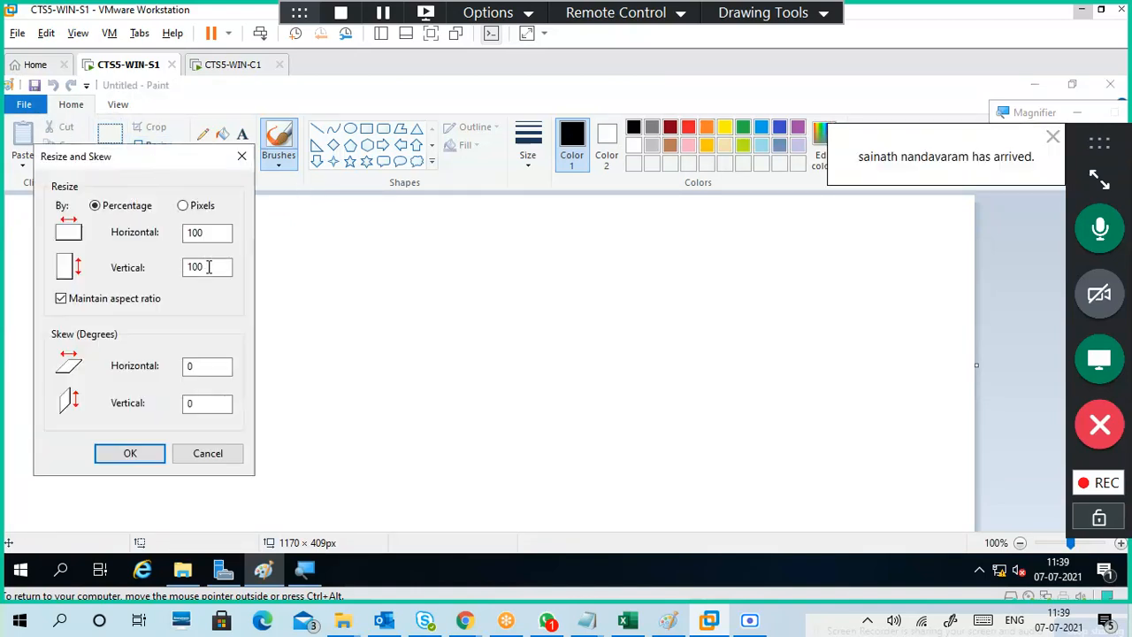
{"action": "left_click", "coordinate": [196, 208]}
{"action": "left_click_drag", "start_coordinate": [212, 237], "coordinate": [157, 230]}
{"action": "type", "text": "1366"}
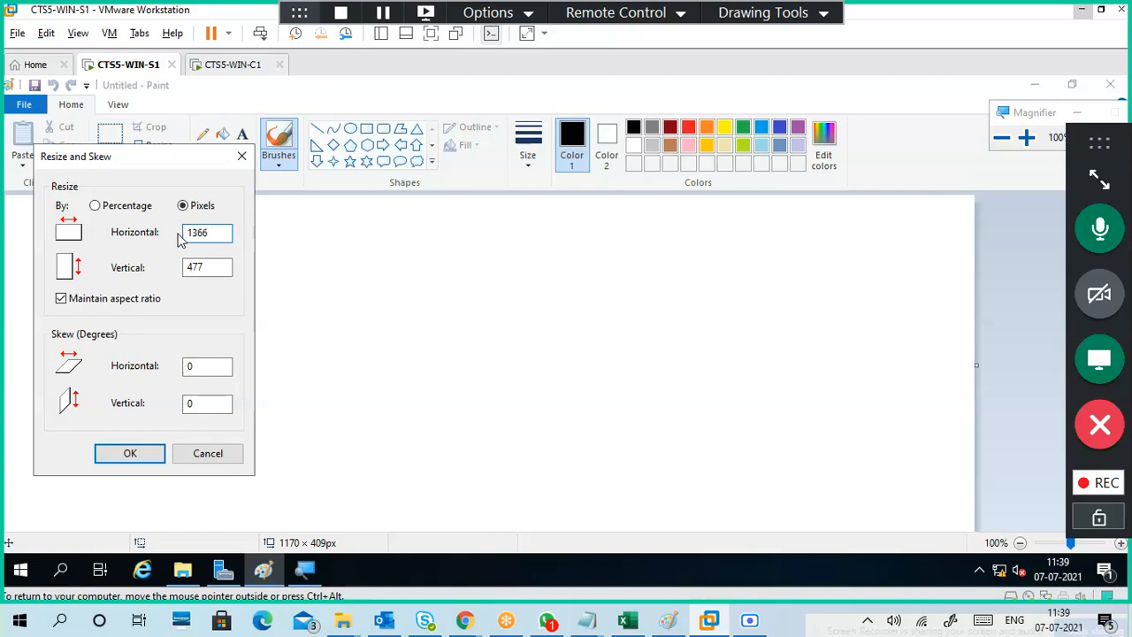
{"action": "left_click_drag", "start_coordinate": [217, 269], "coordinate": [126, 282]}
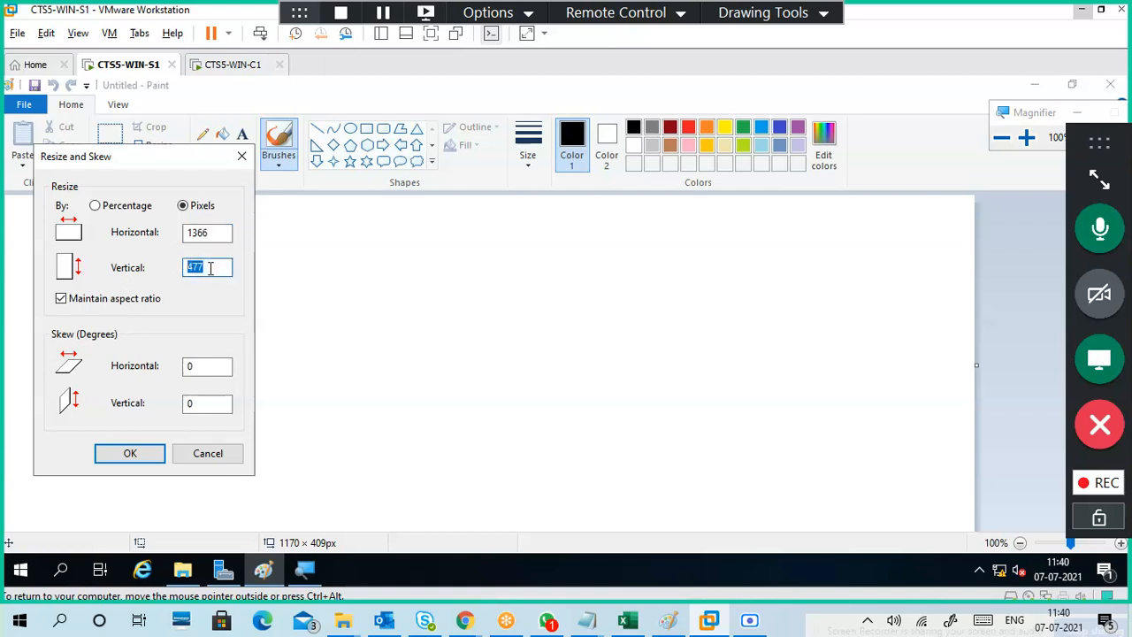
{"action": "type", "text": "768"}
{"action": "left_click", "coordinate": [214, 234]}
{"action": "double_click", "coordinate": [214, 233]}
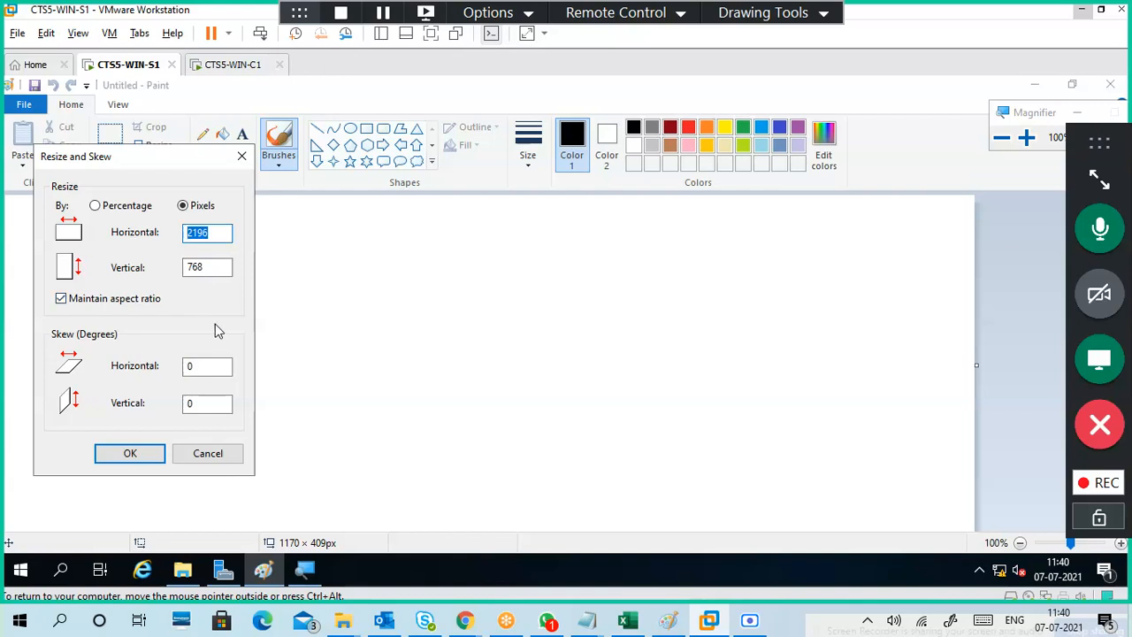
{"action": "left_click", "coordinate": [217, 455]}
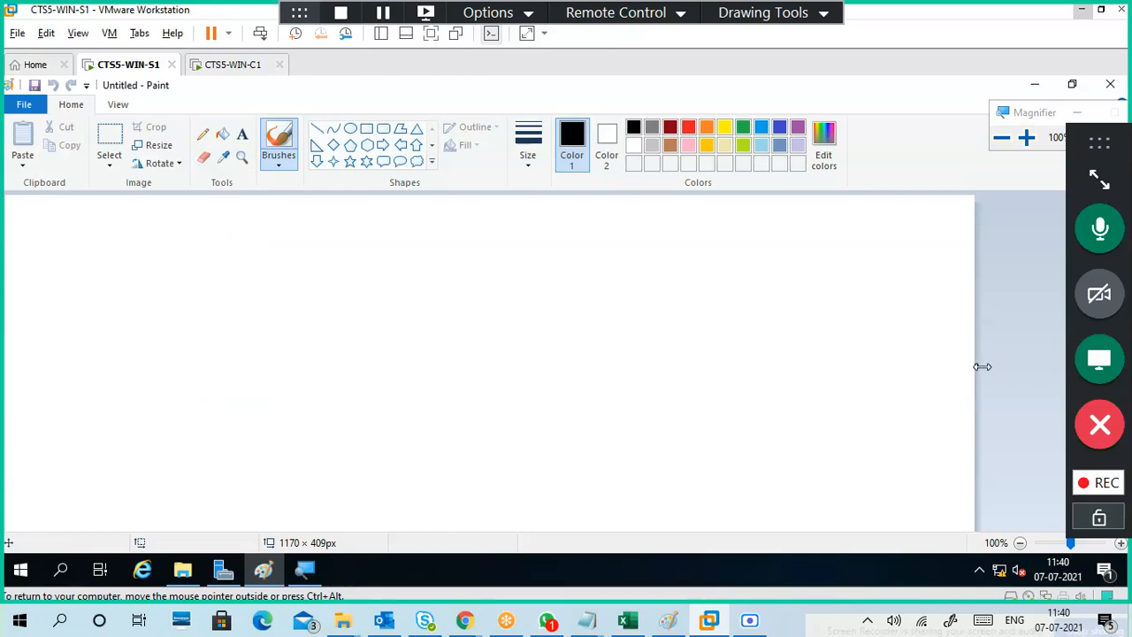
- Narrow the canvas to 1160 pixels, select the whole image and try to resize it to 1024 × 768 pixels
{"action": "left_click_drag", "start_coordinate": [996, 364], "coordinate": [967, 366]}
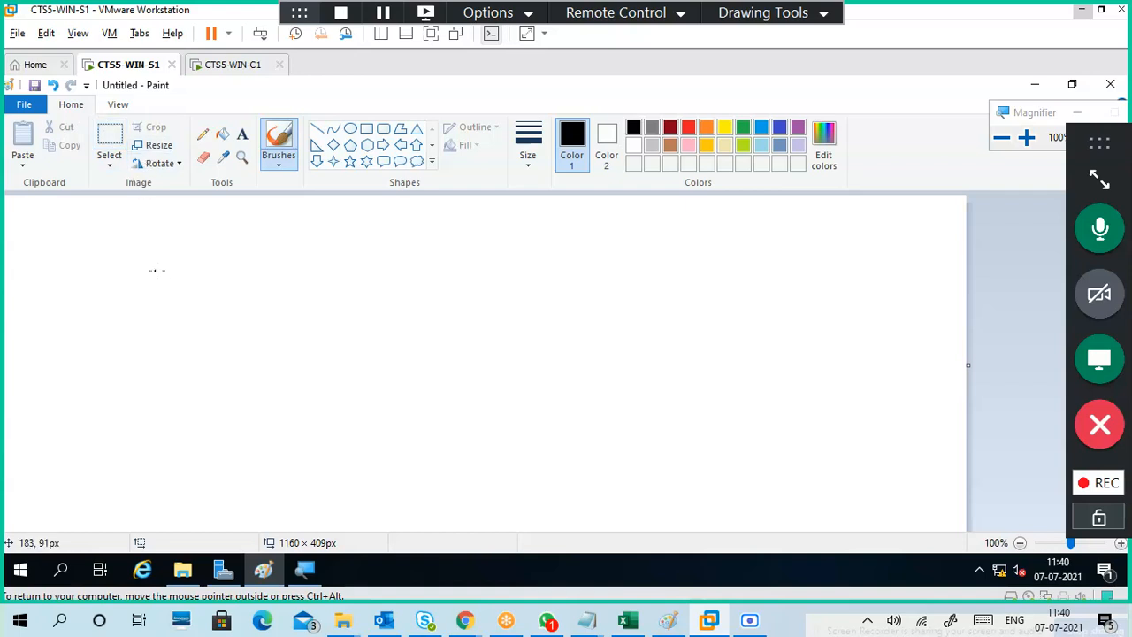
{"action": "key", "text": "ctrl+a"}
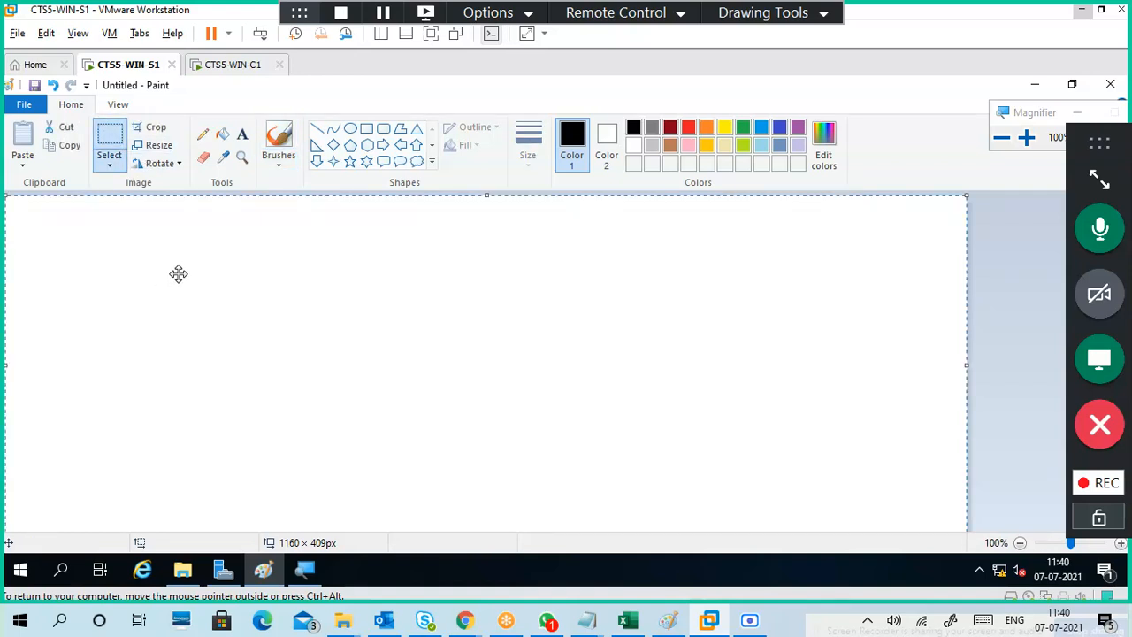
{"action": "left_click", "coordinate": [156, 146]}
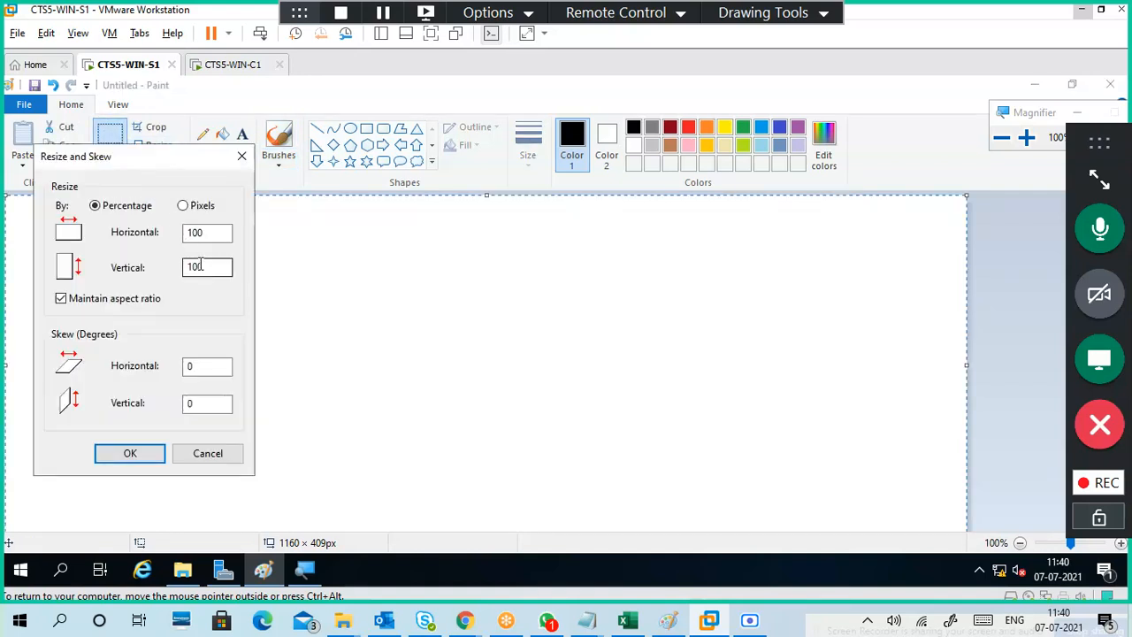
{"action": "left_click", "coordinate": [193, 207]}
{"action": "left_click_drag", "start_coordinate": [213, 237], "coordinate": [171, 231]}
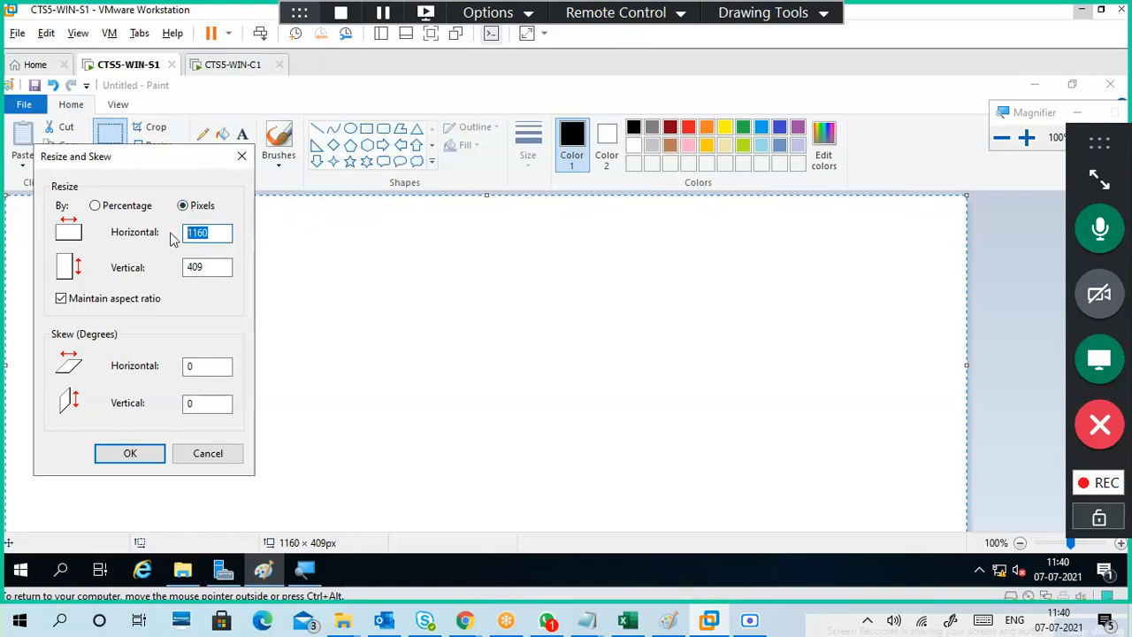
{"action": "type", "text": "1"}
{"action": "left_click_drag", "start_coordinate": [205, 270], "coordinate": [148, 270]}
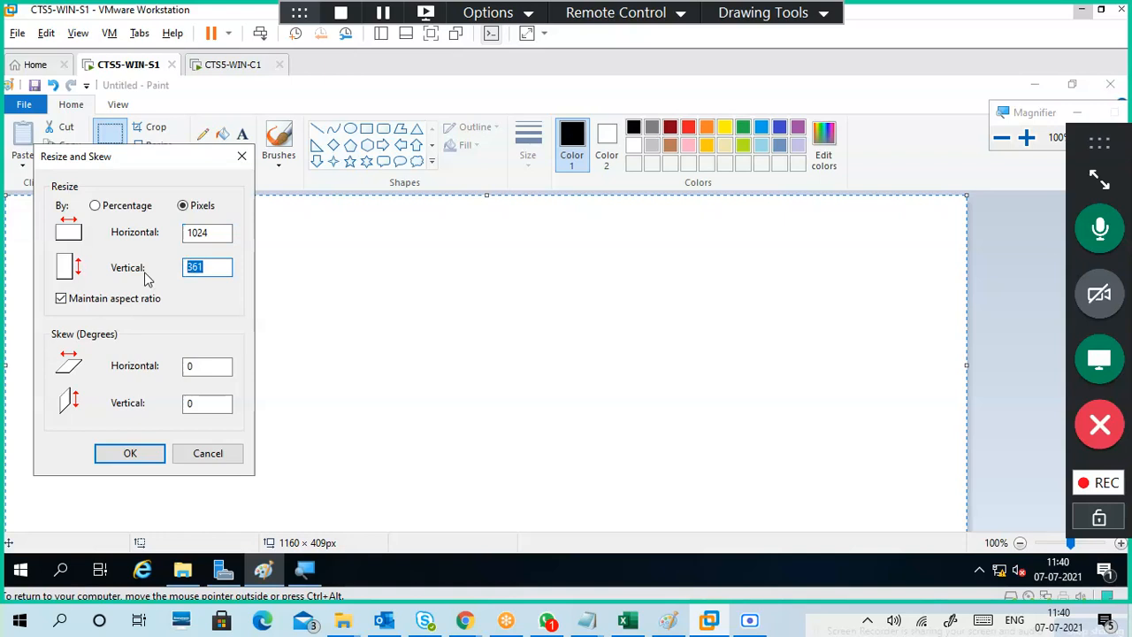
{"action": "type", "text": "768"}
{"action": "left_click", "coordinate": [114, 211]}
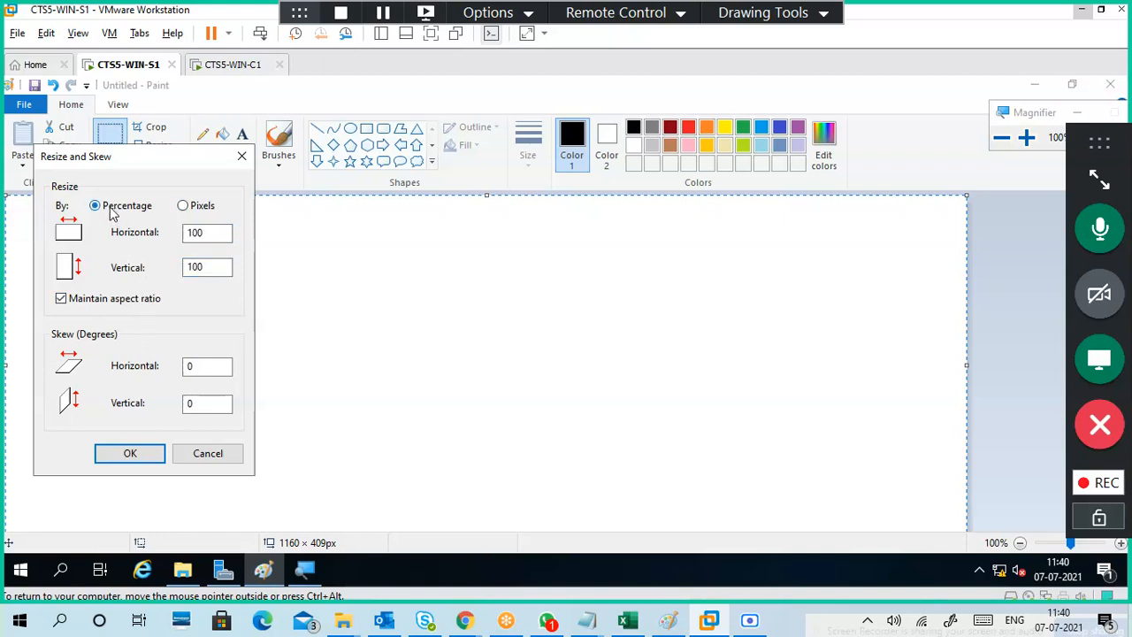
{"action": "left_click", "coordinate": [216, 453]}
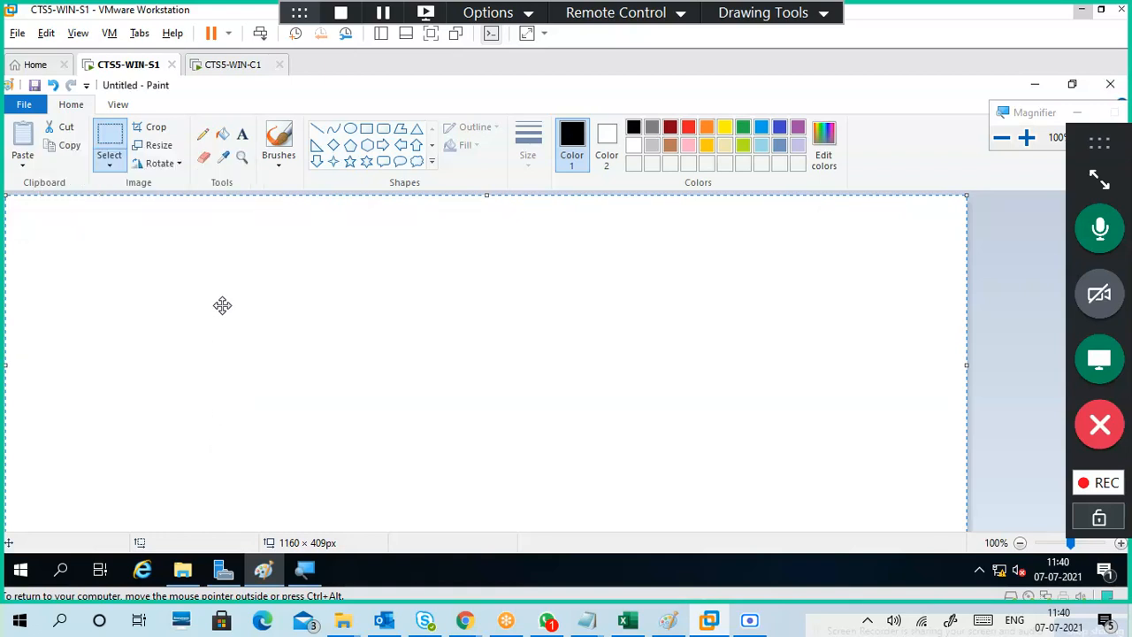
- Show the virtual machine full screen, deselect the blank image and enlarge the canvas to about 1359 × 557 pixels
{"action": "left_click_drag", "start_coordinate": [283, 336], "coordinate": [366, 328]}
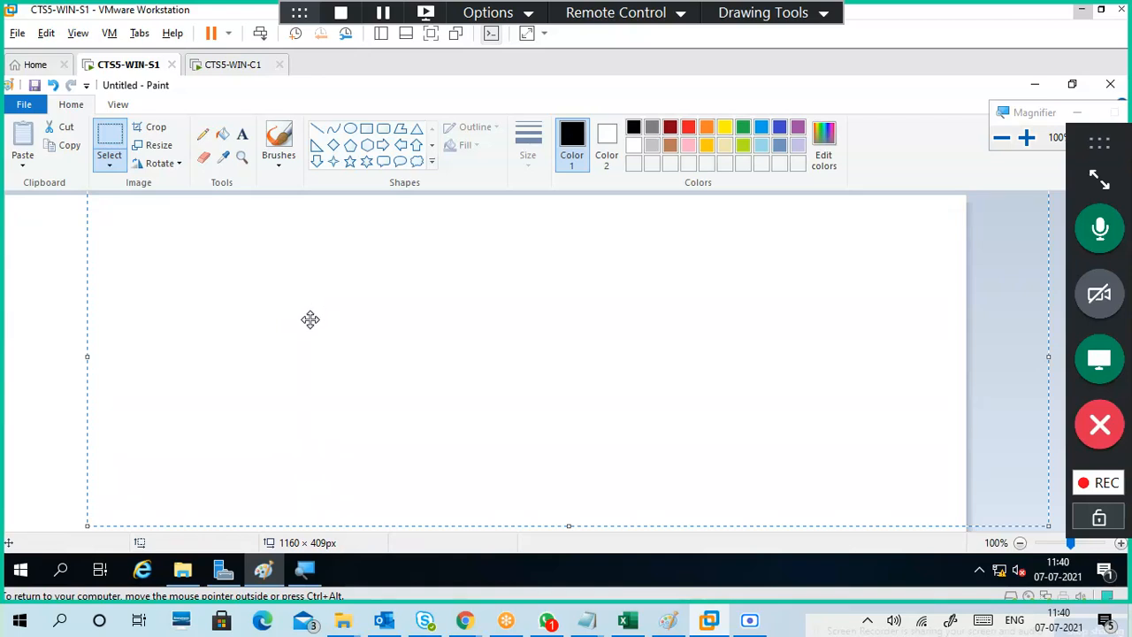
{"action": "left_click_drag", "start_coordinate": [320, 321], "coordinate": [295, 382]}
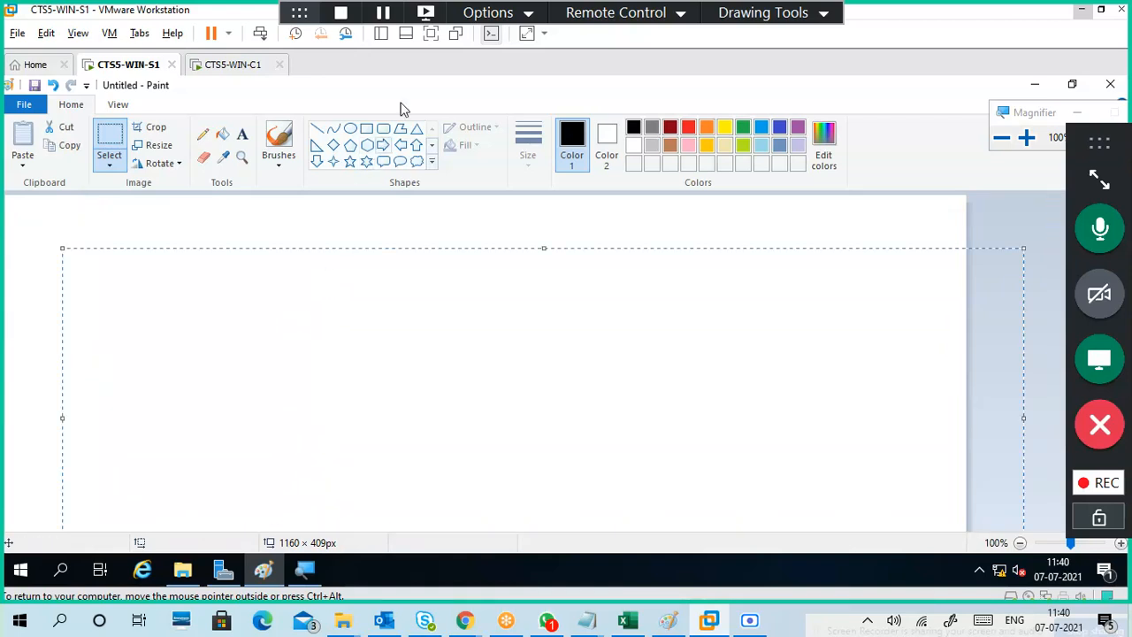
{"action": "left_click", "coordinate": [429, 38]}
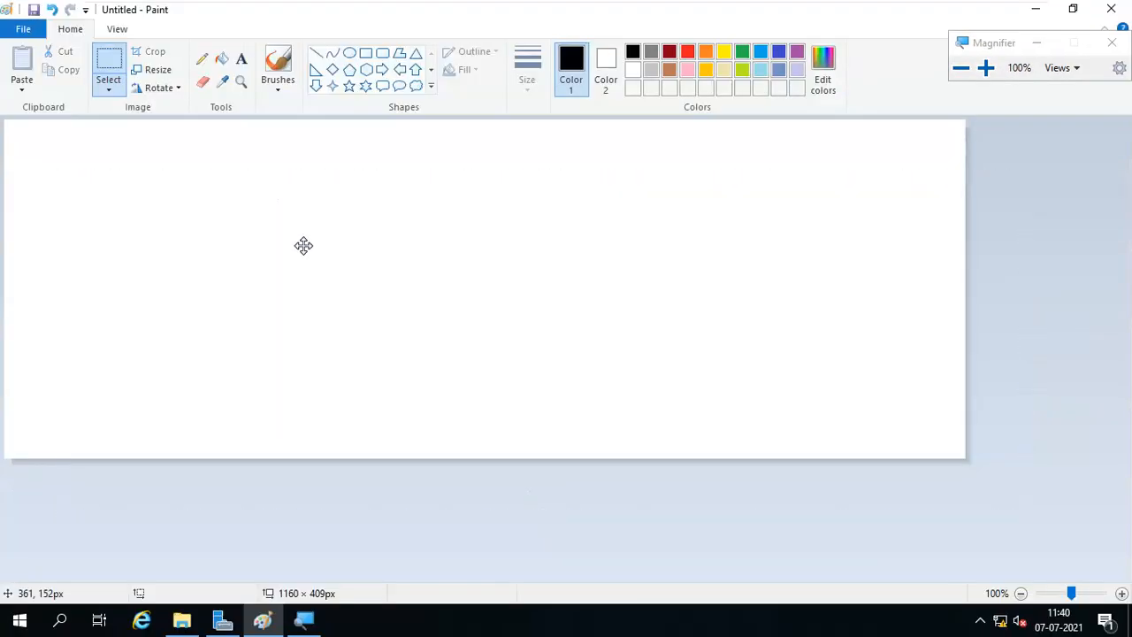
{"action": "left_click", "coordinate": [233, 230]}
{"action": "left_click_drag", "start_coordinate": [966, 459], "coordinate": [1128, 582]}
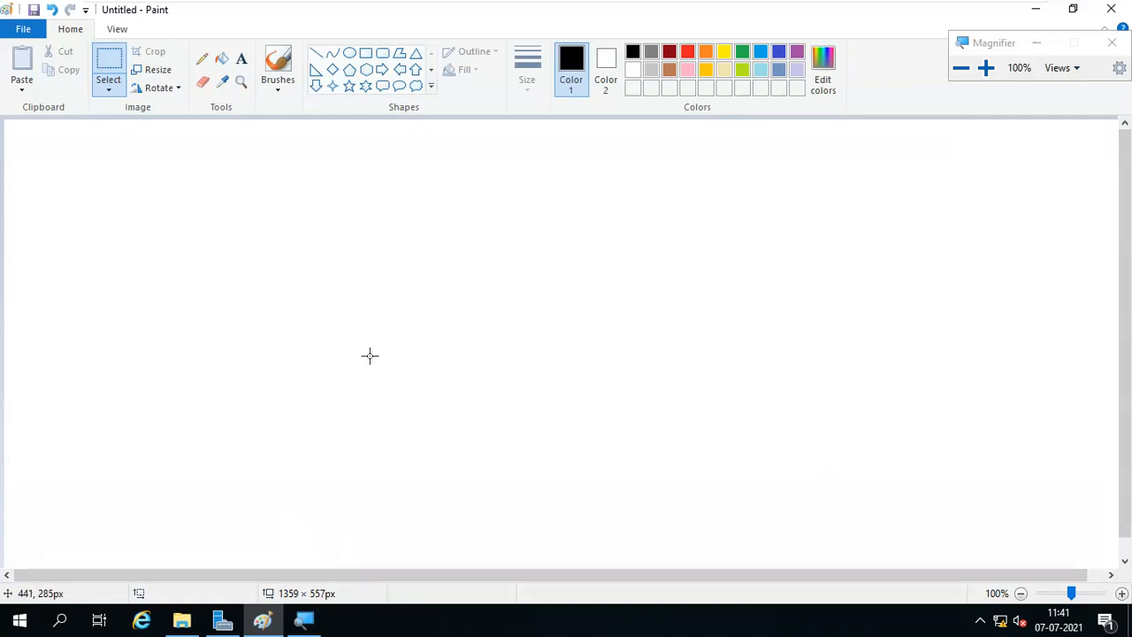
- Draw a black five-point star about 311 × 204 pixels near the middle of the canvas
{"action": "left_click", "coordinate": [348, 87]}
{"action": "left_click_drag", "start_coordinate": [402, 267], "coordinate": [663, 436]}
{"action": "left_click_drag", "start_coordinate": [553, 381], "coordinate": [537, 353]}
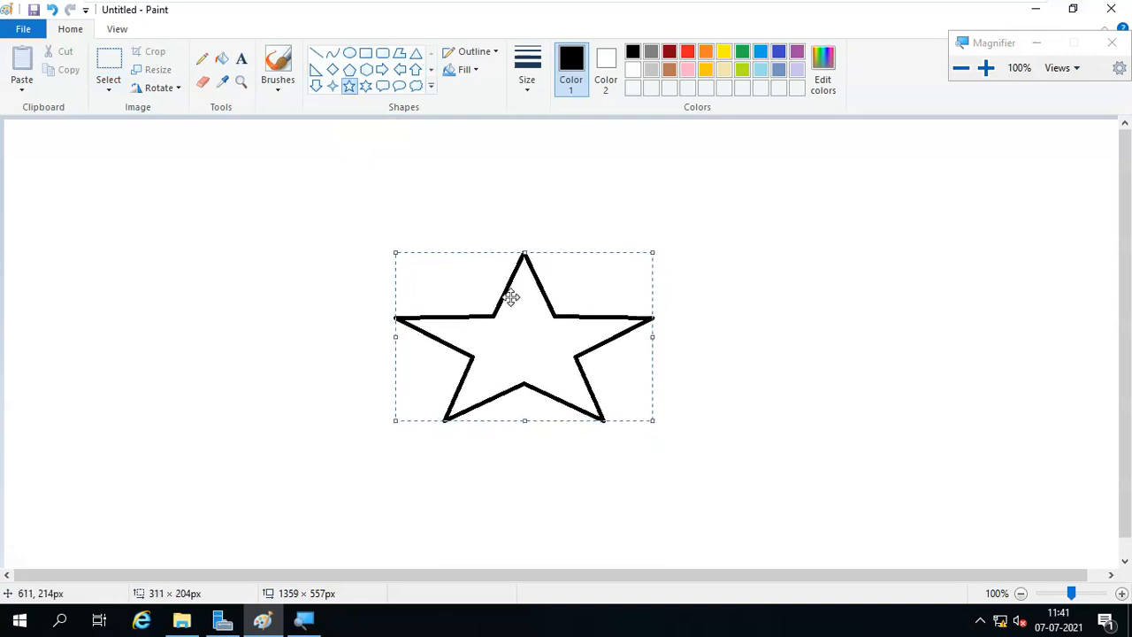
{"action": "left_click", "coordinate": [366, 124]}
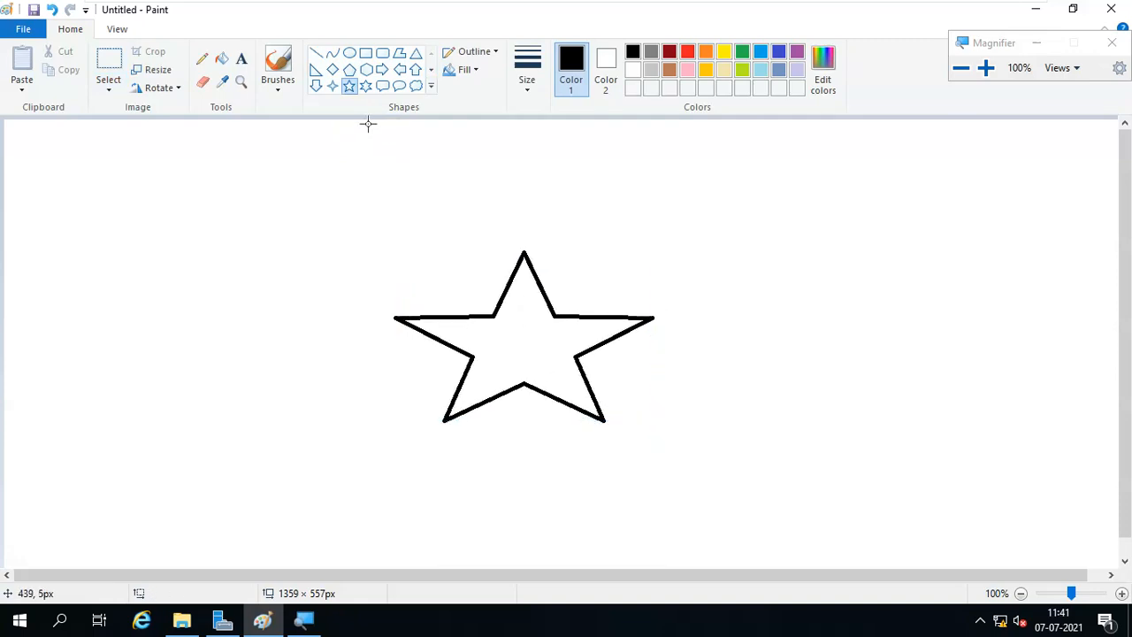
- Draw a black ellipse about 576 × 482 pixels around the star and shift it slightly up and right
{"action": "left_click", "coordinate": [350, 53]}
{"action": "left_click_drag", "start_coordinate": [334, 156], "coordinate": [814, 559]}
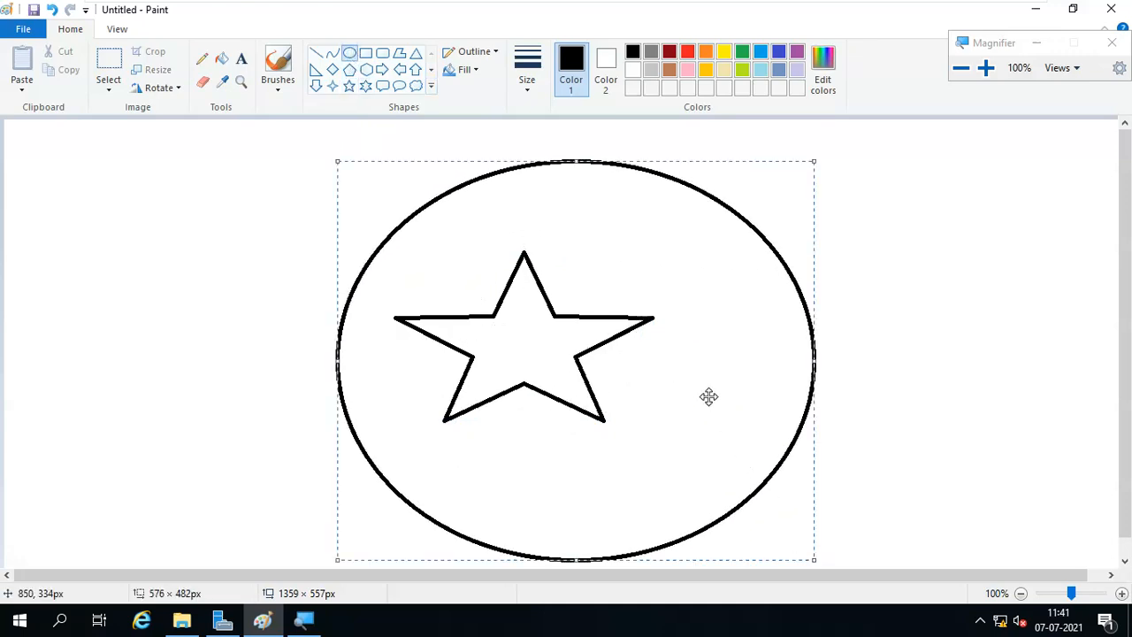
{"action": "mouse_move", "coordinate": [709, 396]}
{"action": "left_mouse_down"}
{"action": "mouse_move", "coordinate": [657, 377]}
{"action": "mouse_move", "coordinate": [728, 387]}
{"action": "mouse_move", "coordinate": [715, 391]}
{"action": "mouse_move", "coordinate": [709, 427]}
{"action": "mouse_move", "coordinate": [723, 385]}
{"action": "left_mouse_up"}
{"action": "left_click", "coordinate": [915, 331]}
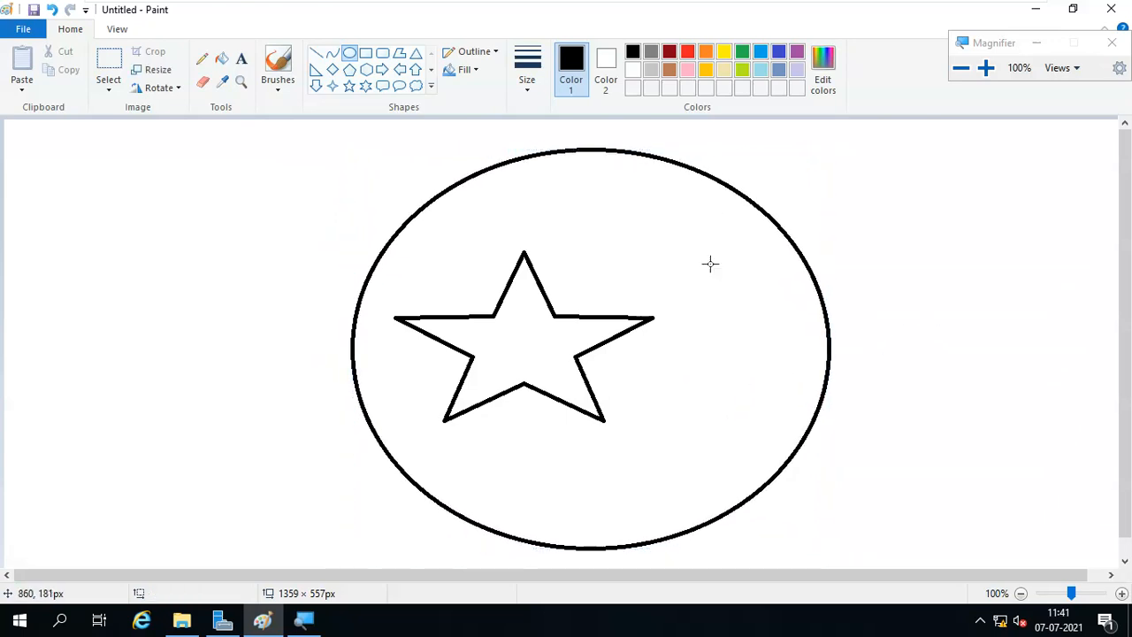
{"action": "left_click", "coordinate": [431, 86]}
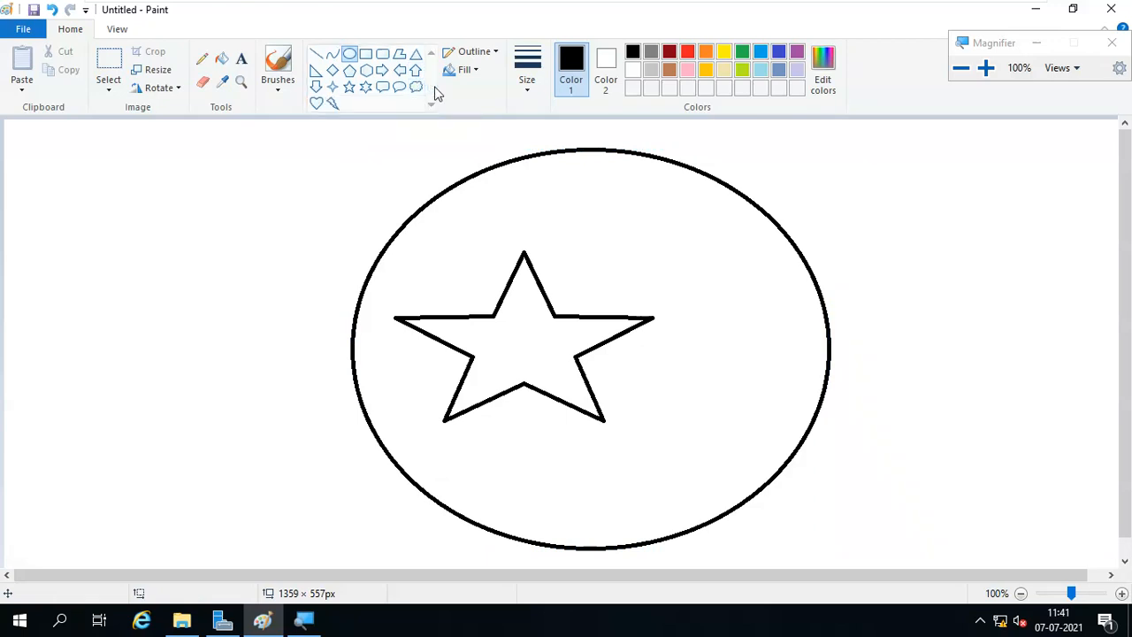
{"action": "left_click", "coordinate": [332, 87]}
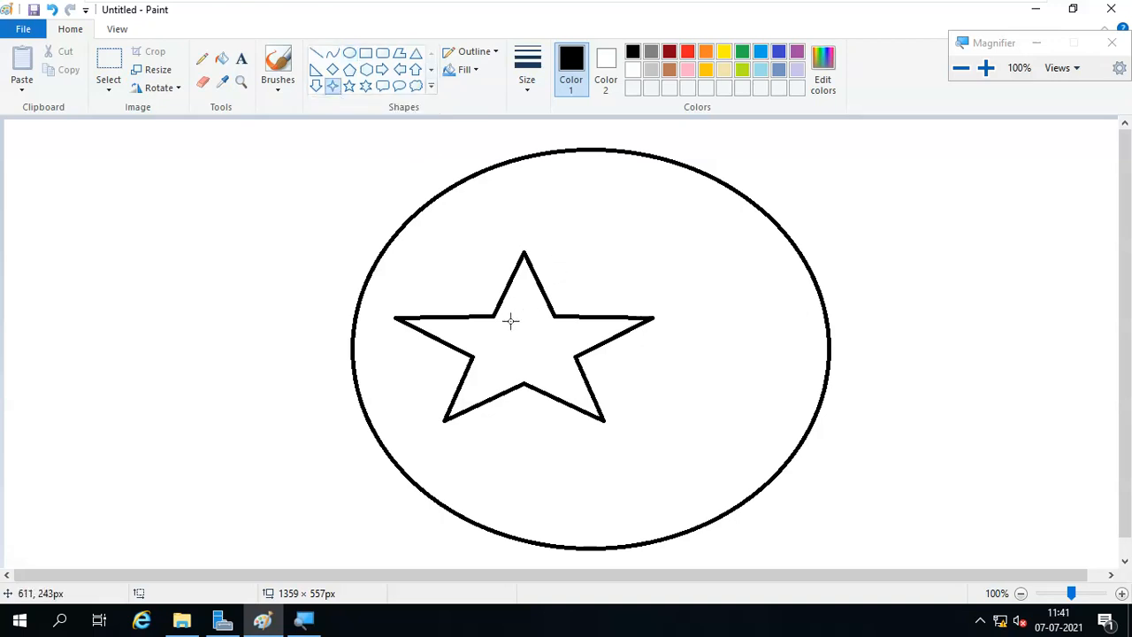
{"action": "left_click_drag", "start_coordinate": [488, 331], "coordinate": [519, 343]}
{"action": "key", "text": "Escape"}
- Fill the star with yellow and the ellipse area around it with green
{"action": "left_click", "coordinate": [687, 51]}
{"action": "left_click", "coordinate": [723, 51]}
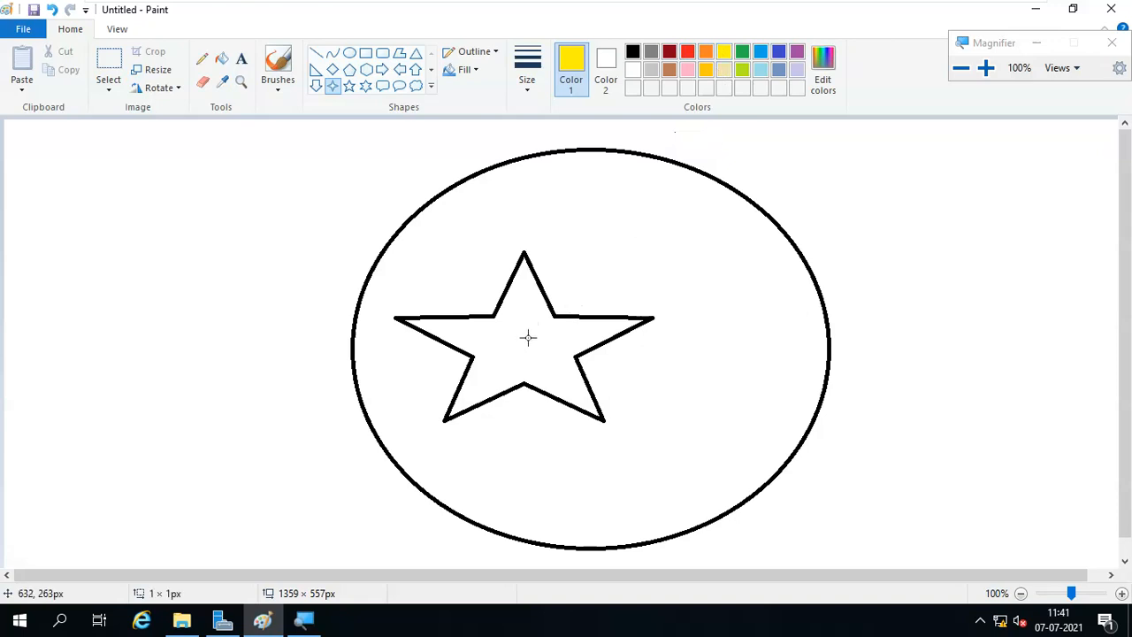
{"action": "left_click", "coordinate": [227, 67]}
{"action": "left_click", "coordinate": [495, 329]}
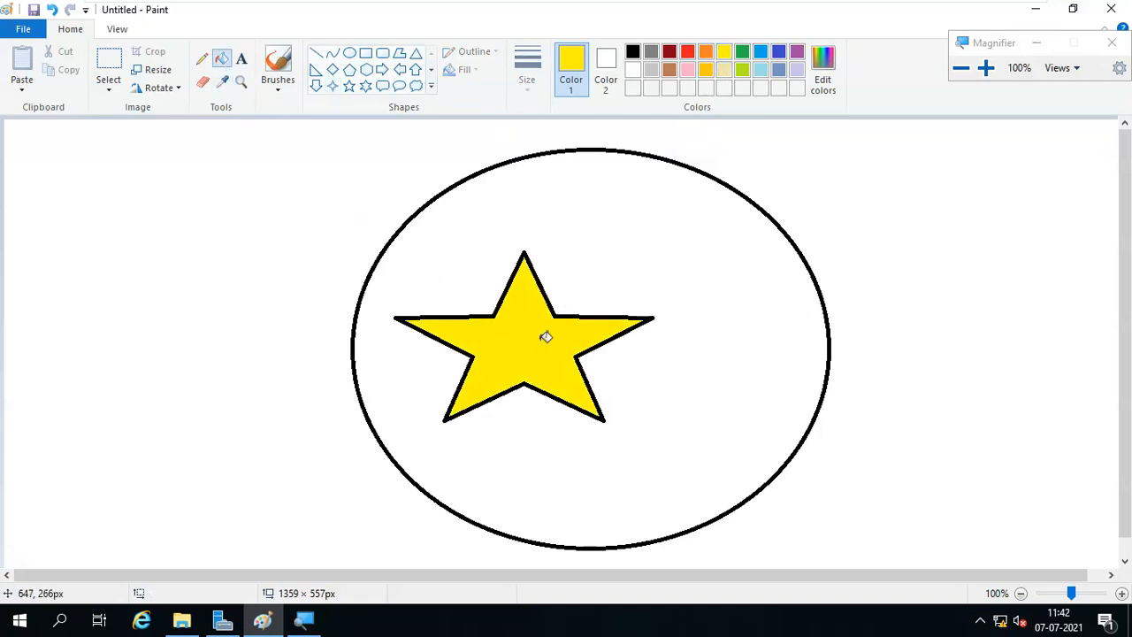
{"action": "left_click", "coordinate": [742, 51]}
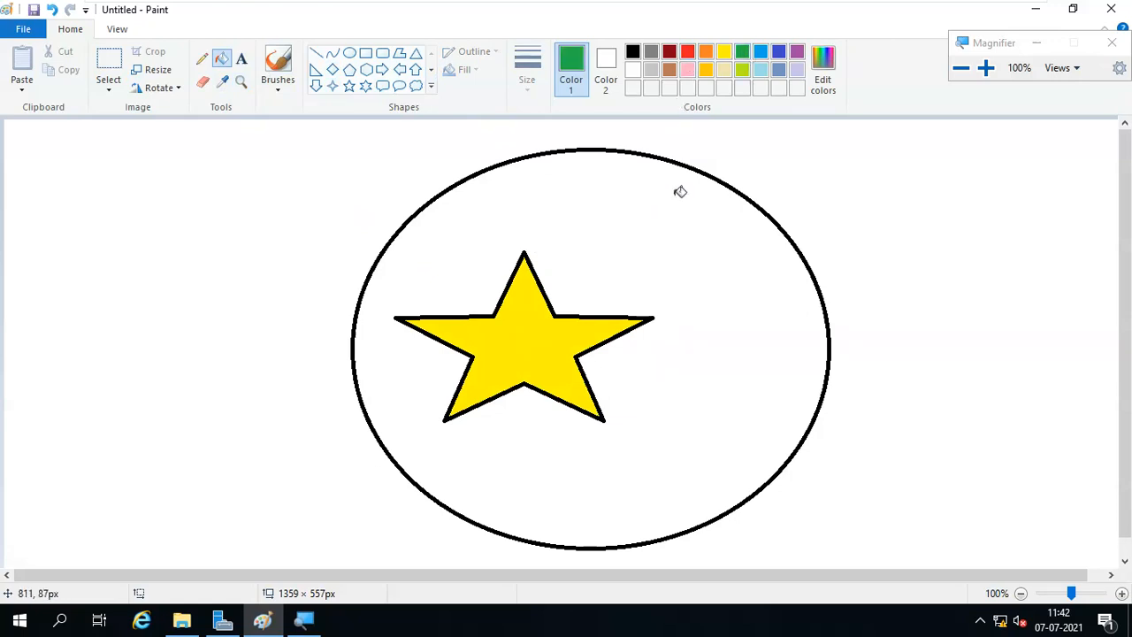
{"action": "left_click", "coordinate": [660, 226]}
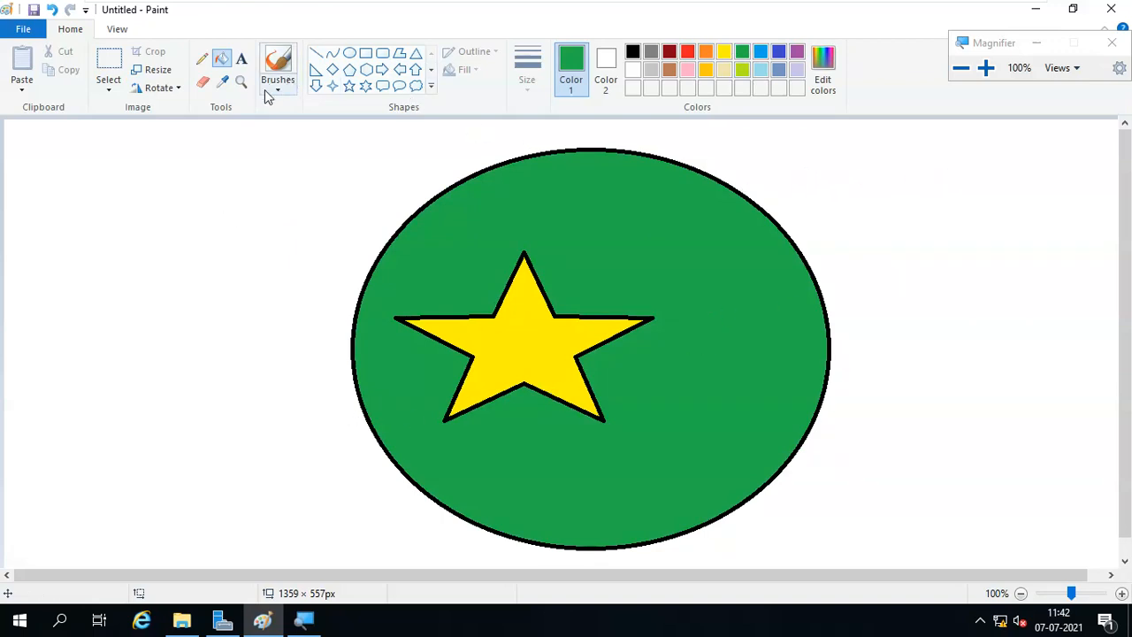
- Place a text box beside the upper left of the ellipse, turn on bold and dismiss the empty box
{"action": "left_click", "coordinate": [240, 58]}
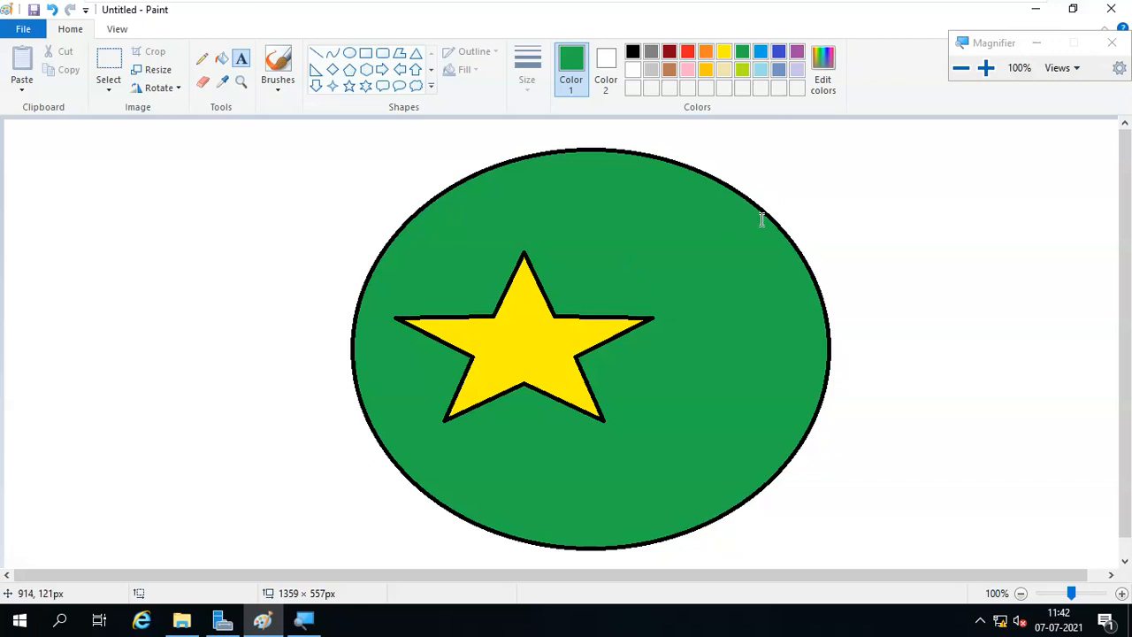
{"action": "left_click", "coordinate": [256, 173]}
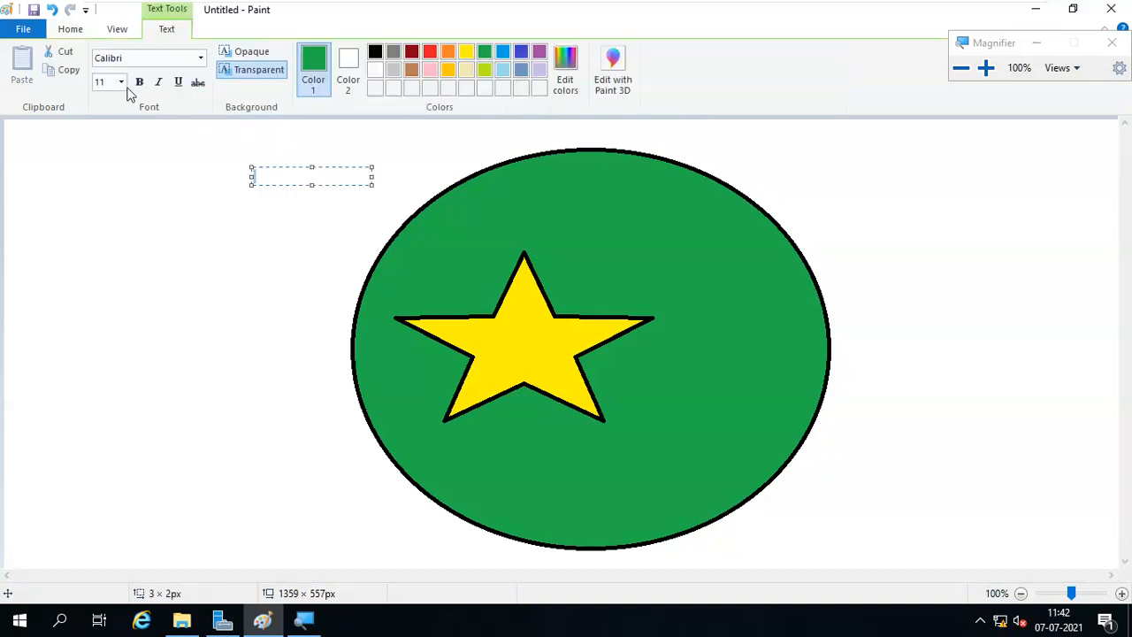
{"action": "left_click", "coordinate": [139, 82]}
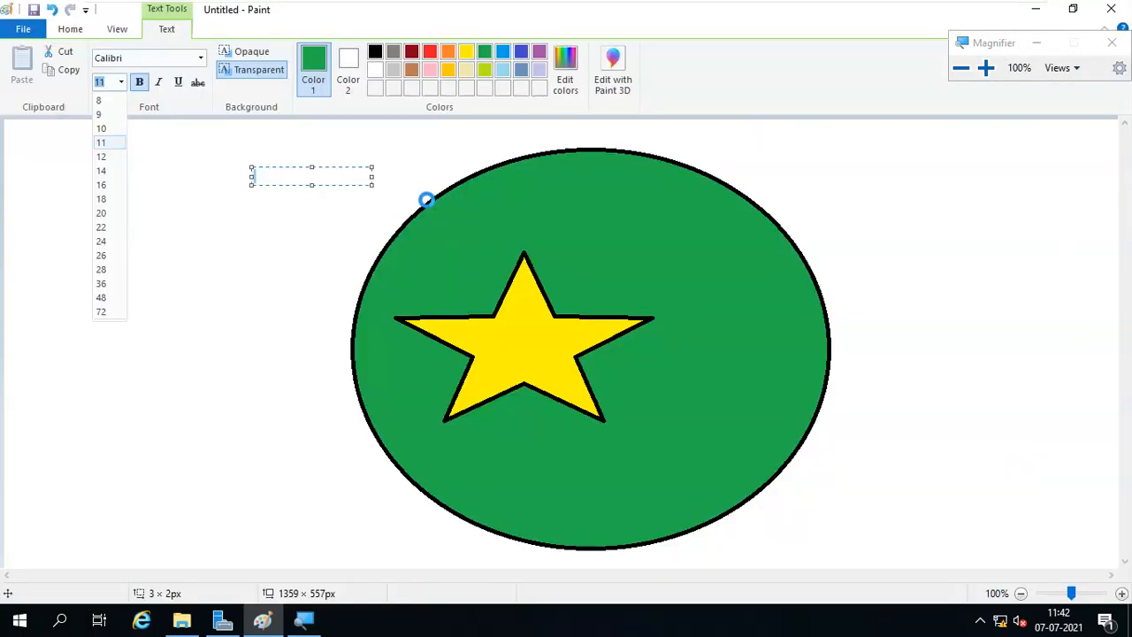
{"action": "left_click", "coordinate": [429, 207]}
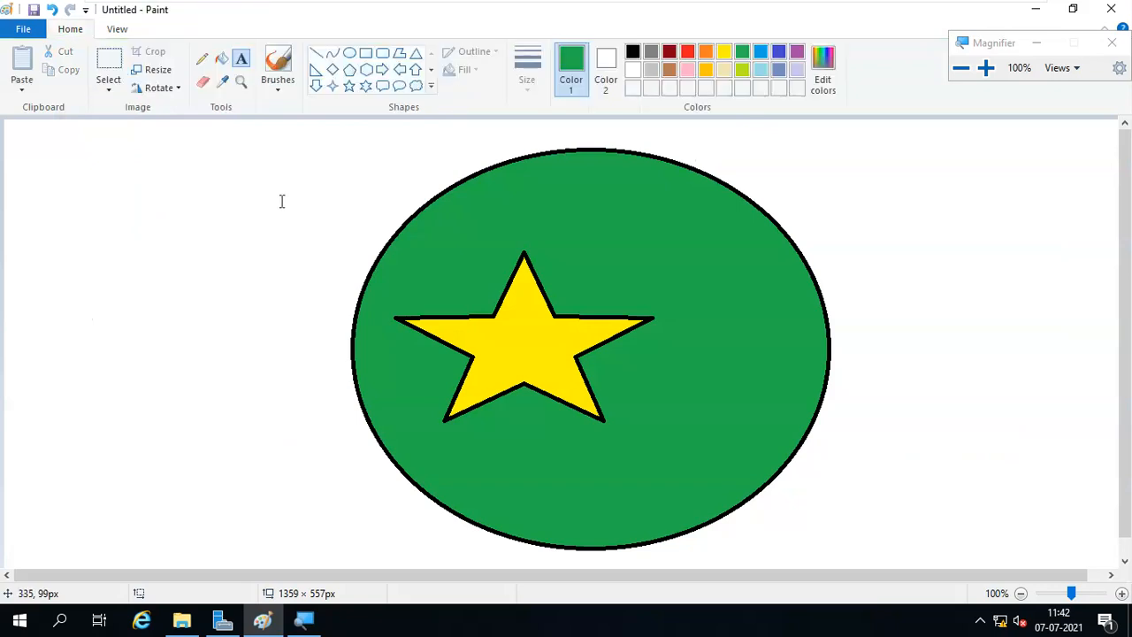
- Place a new text box beside the upper left of the ellipse, set its font size to 26 and enlarge it across the ellipse's edge
{"action": "left_click", "coordinate": [265, 173]}
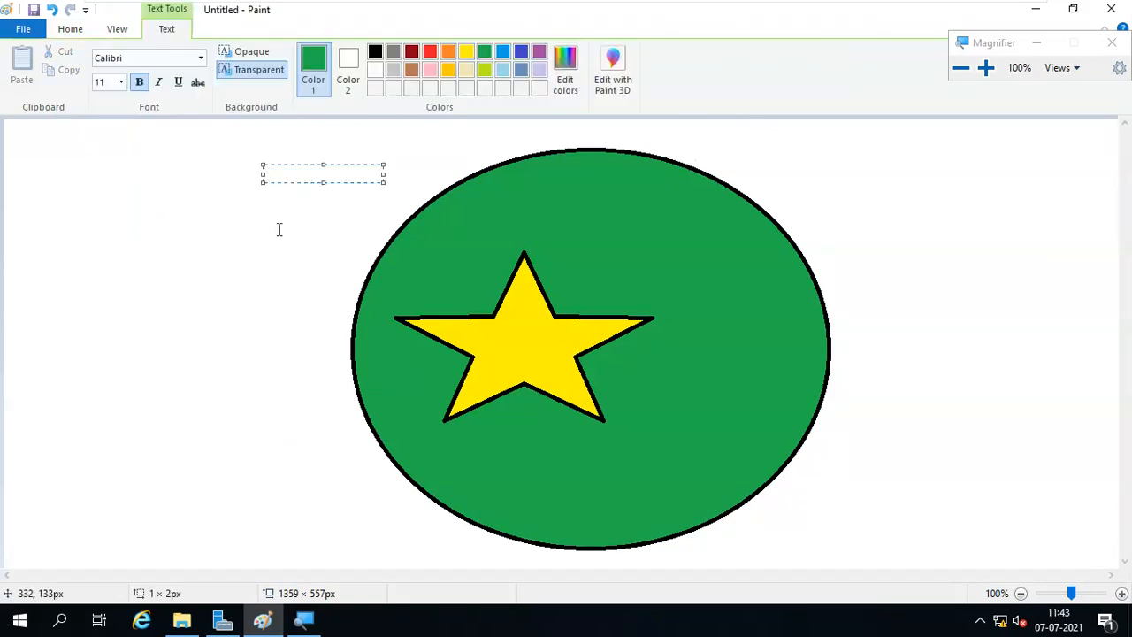
{"action": "left_click", "coordinate": [120, 81]}
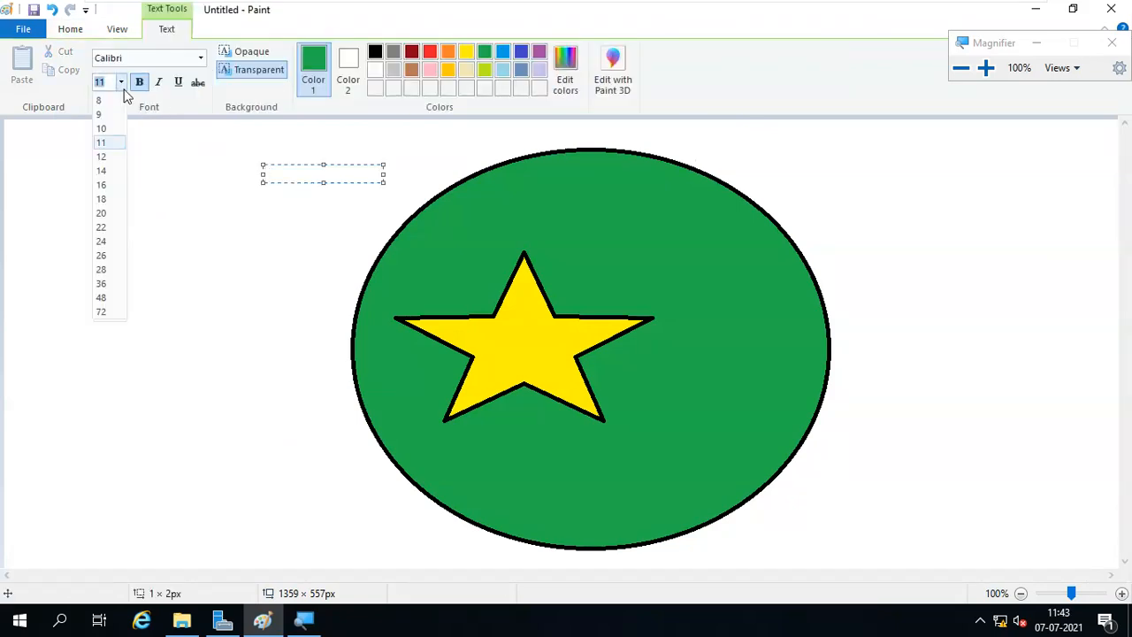
{"action": "left_click", "coordinate": [104, 186]}
{"action": "left_click", "coordinate": [122, 83]}
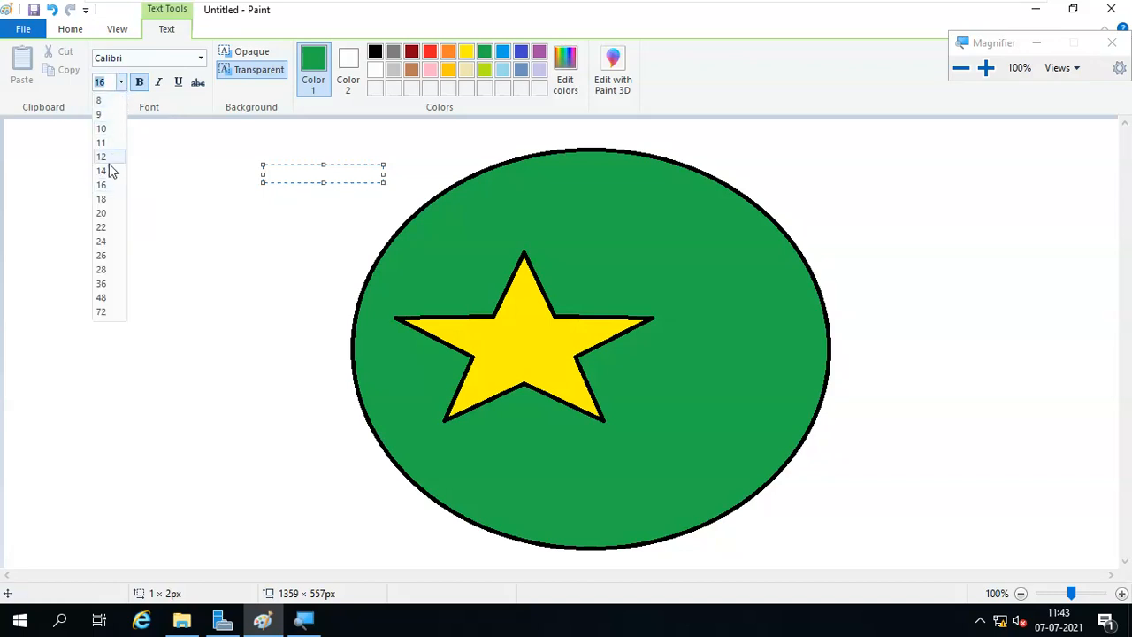
{"action": "left_click", "coordinate": [105, 255]}
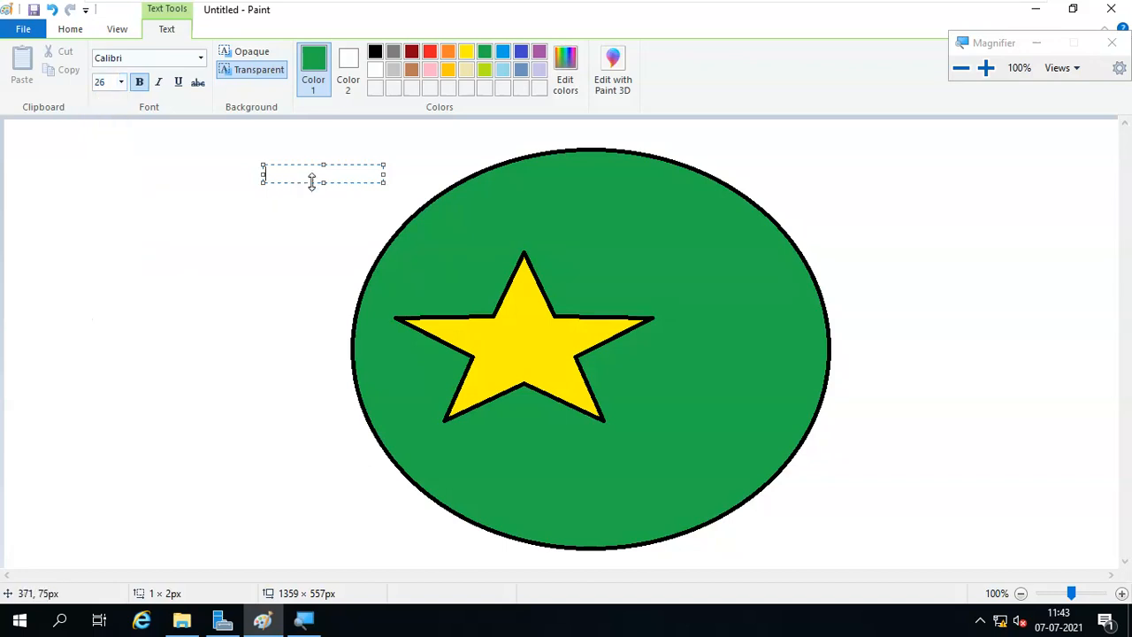
{"action": "left_click_drag", "start_coordinate": [323, 183], "coordinate": [312, 223]}
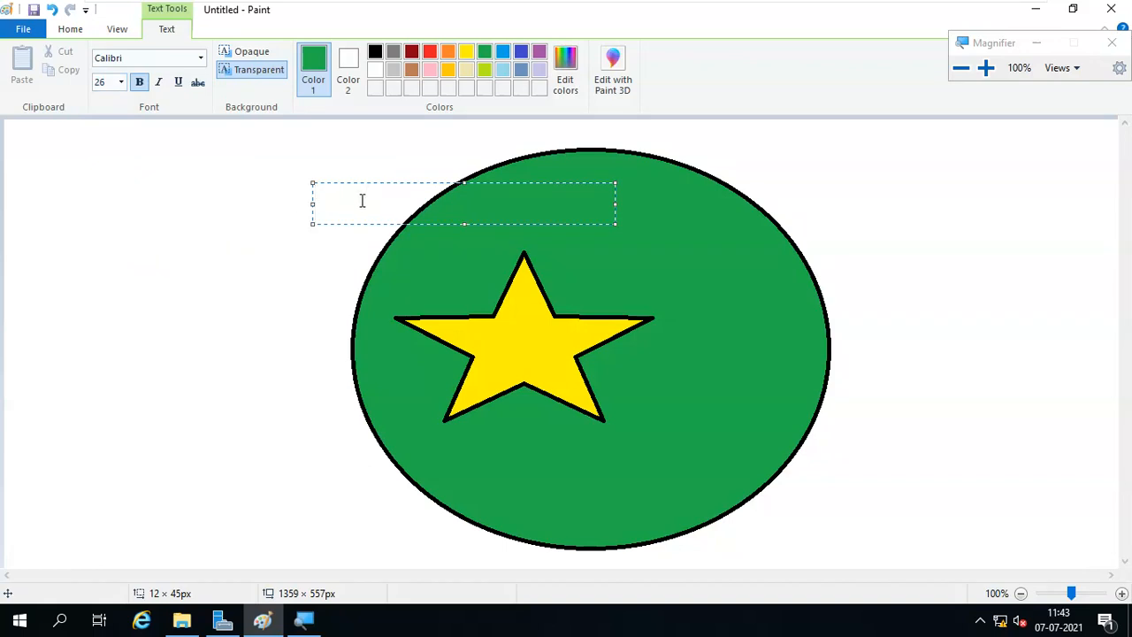
- Enter SUNSTARS.COM in the text box and move the box to the upper-left corner of the canvas
{"action": "type", "text": "SUNSTARS"}
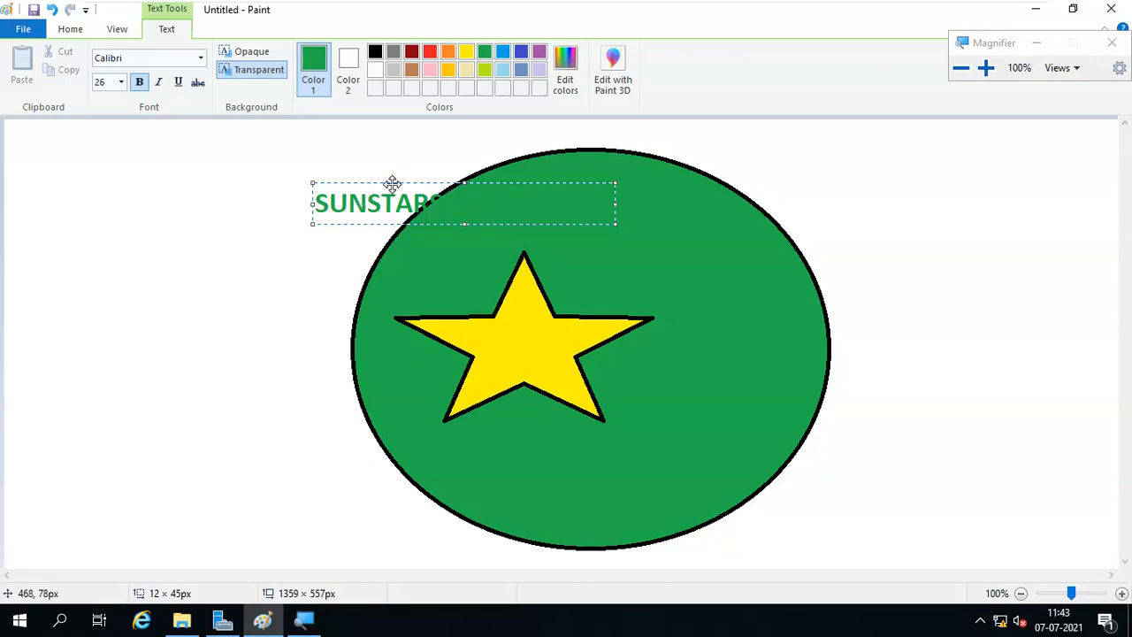
{"action": "left_click_drag", "start_coordinate": [393, 183], "coordinate": [109, 143]}
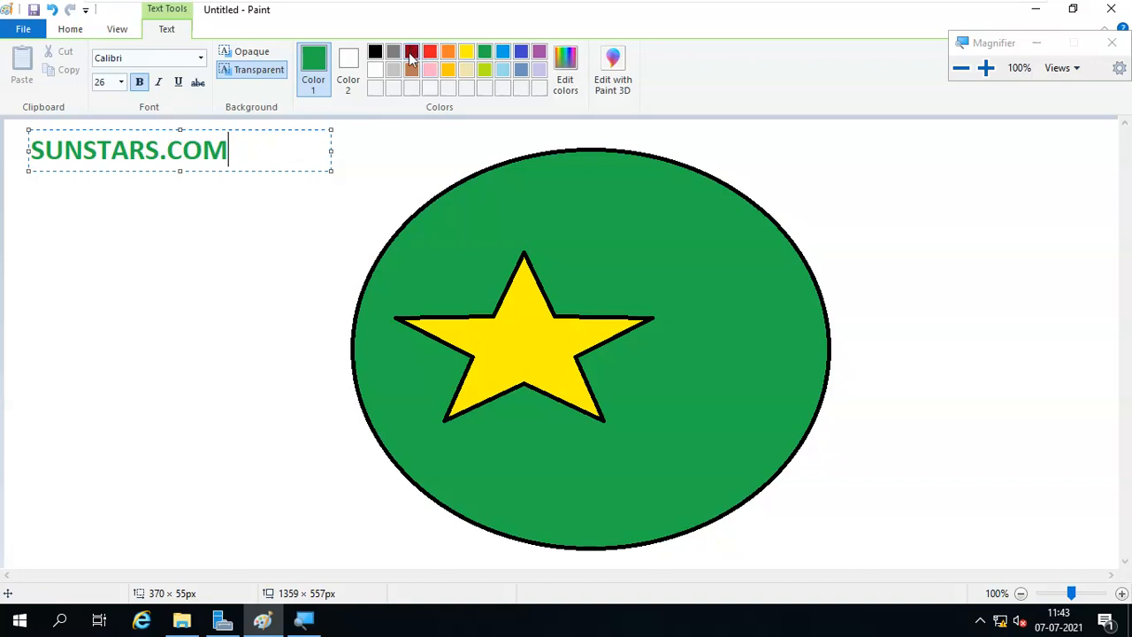
- Recolor the SUNSTARS.COM text purple and commit it to the canvas
{"action": "left_click_drag", "start_coordinate": [250, 151], "coordinate": [138, 157]}
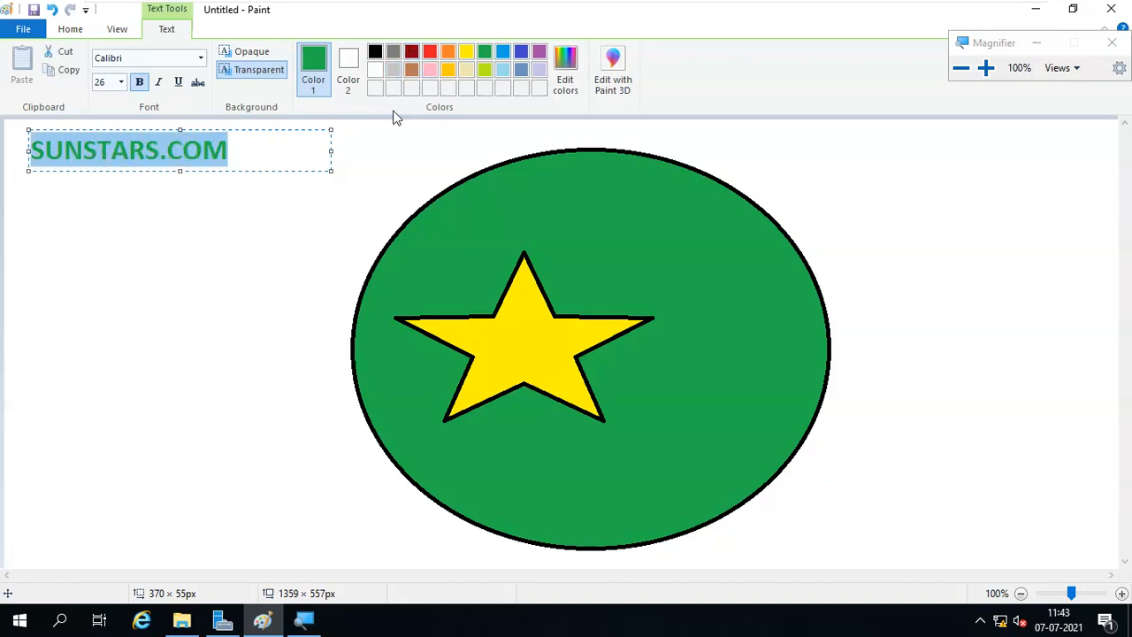
{"action": "left_click", "coordinate": [523, 51]}
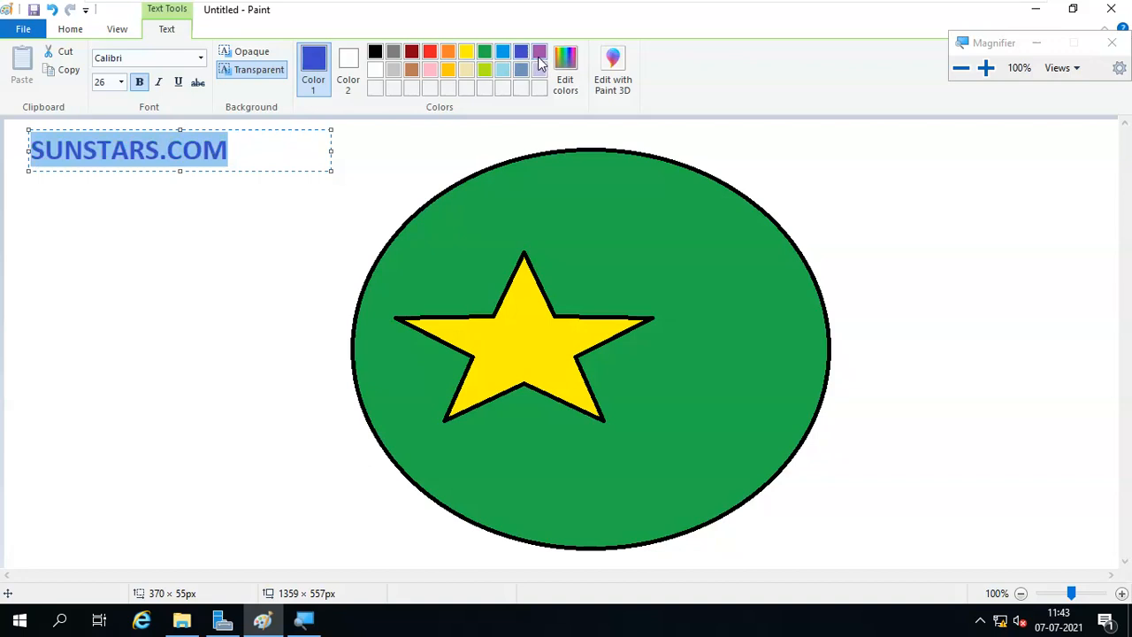
{"action": "left_click", "coordinate": [540, 53]}
{"action": "left_click", "coordinate": [248, 253]}
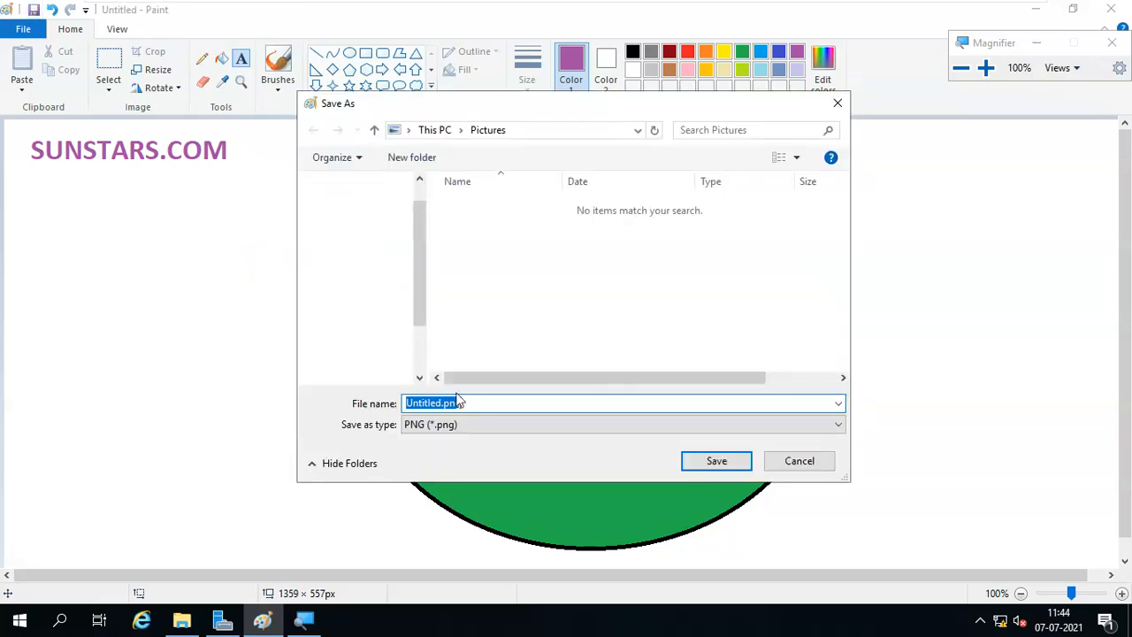
- Save the image as a JPEG named PIC1 in the wallpaper folder on New Volume (E:) and close Paint
{"action": "left_click", "coordinate": [479, 423]}
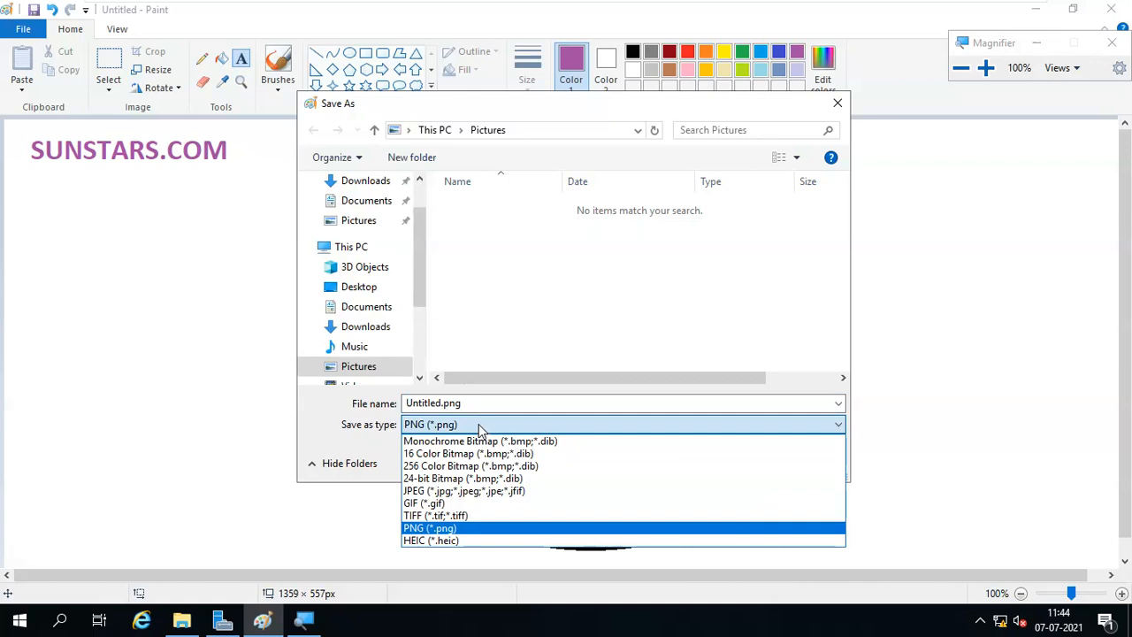
{"action": "left_click", "coordinate": [469, 491]}
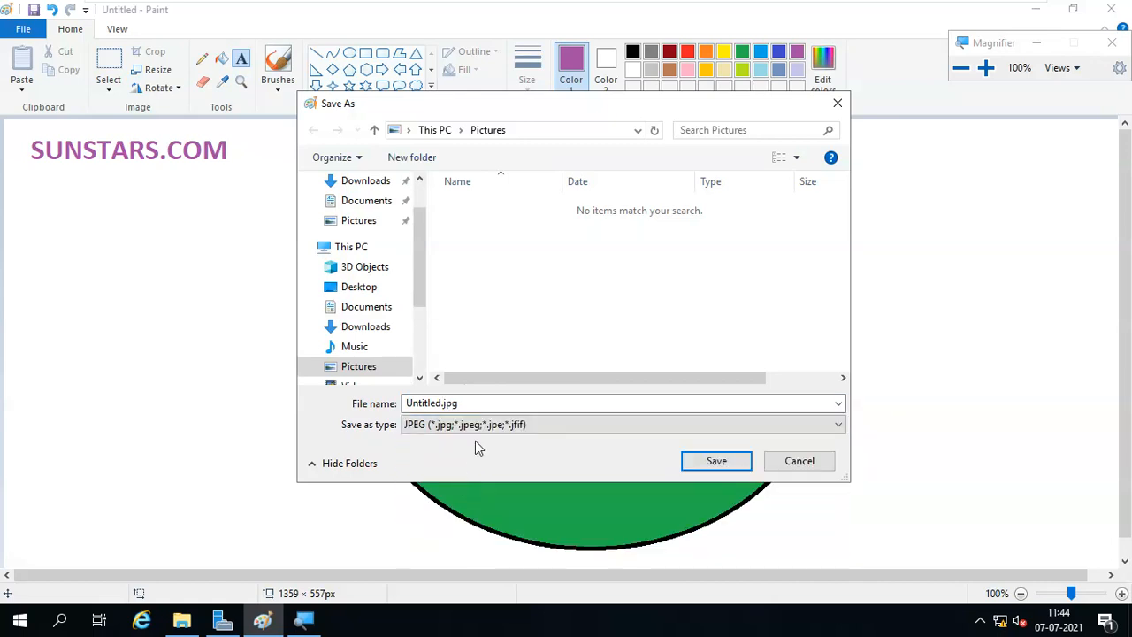
{"action": "left_click", "coordinate": [469, 403]}
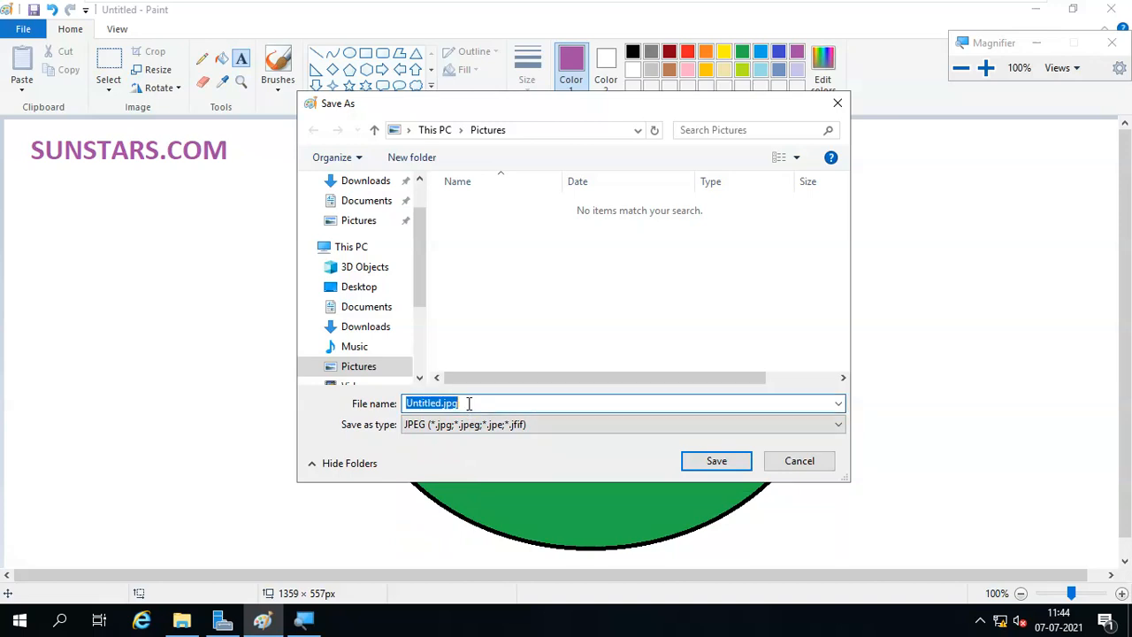
{"action": "type", "text": "W"}
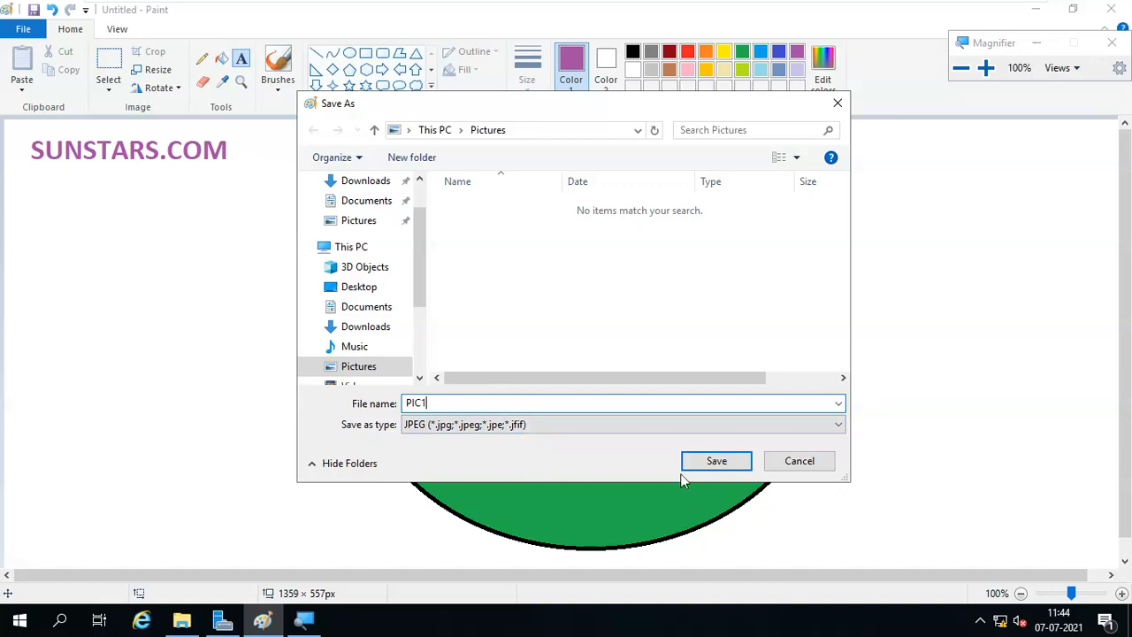
{"action": "left_click_drag", "start_coordinate": [418, 268], "coordinate": [420, 364]}
{"action": "left_click", "coordinate": [397, 326]}
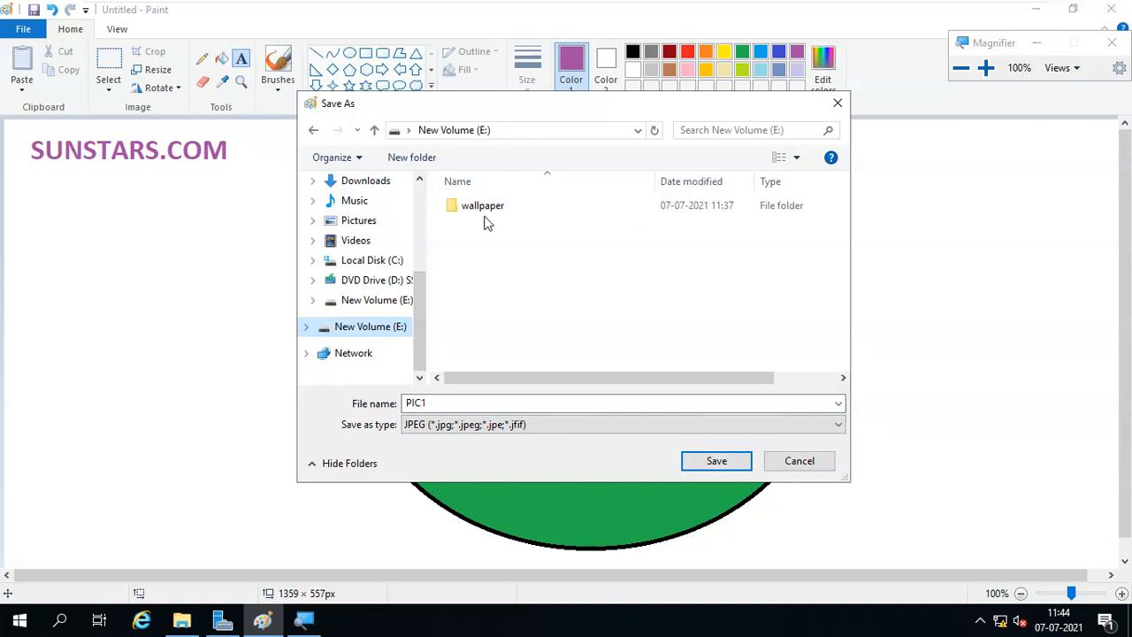
{"action": "double_click", "coordinate": [487, 215]}
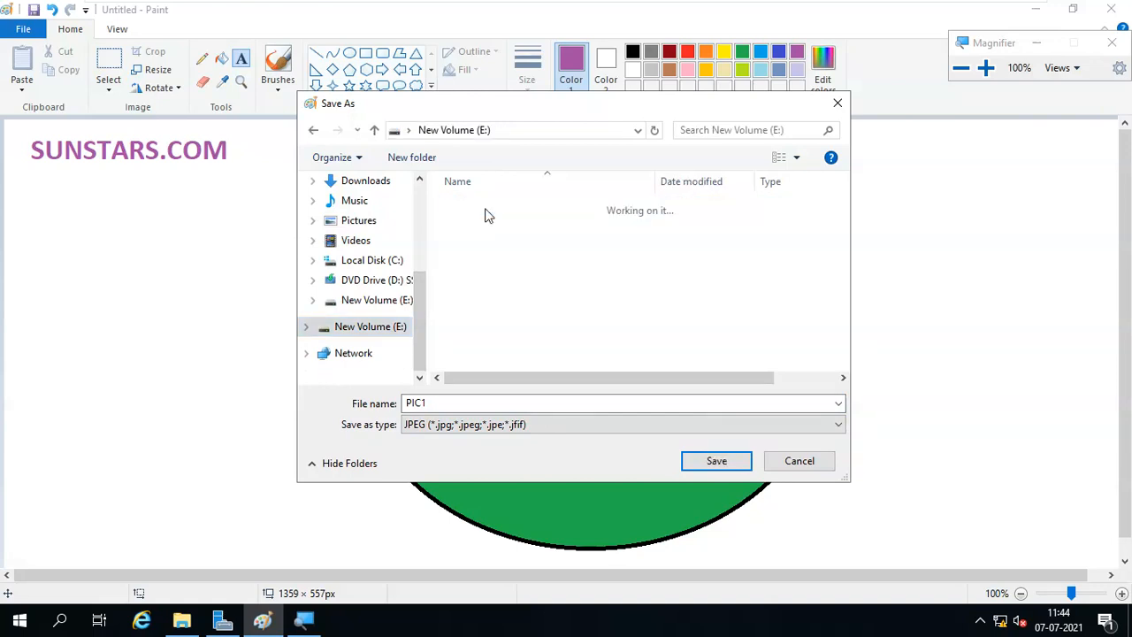
{"action": "left_click", "coordinate": [717, 460]}
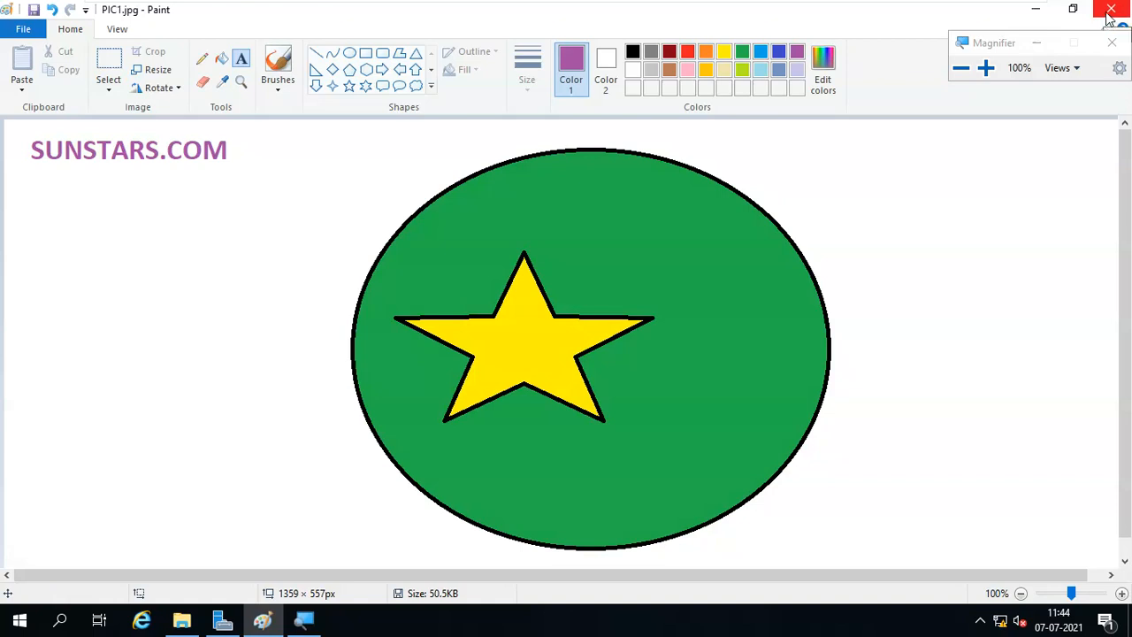
{"action": "left_click", "coordinate": [1111, 10]}
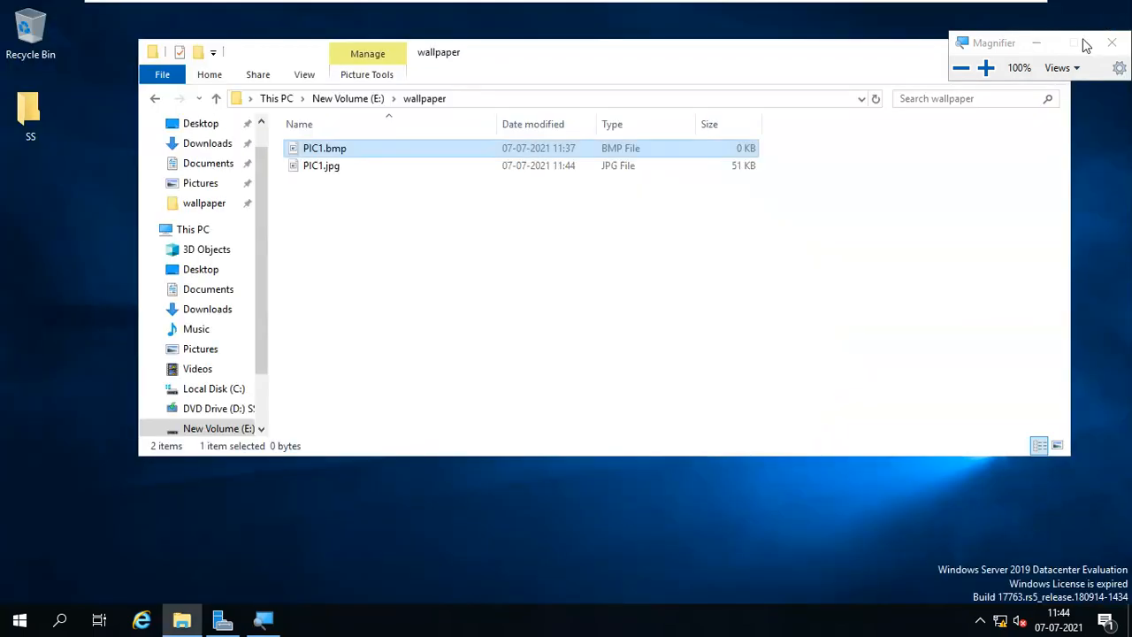
- Delete the PIC1.bmp file from the wallpaper folder
{"action": "left_click", "coordinate": [393, 203]}
{"action": "left_click", "coordinate": [378, 152]}
{"action": "key", "text": "Delete"}
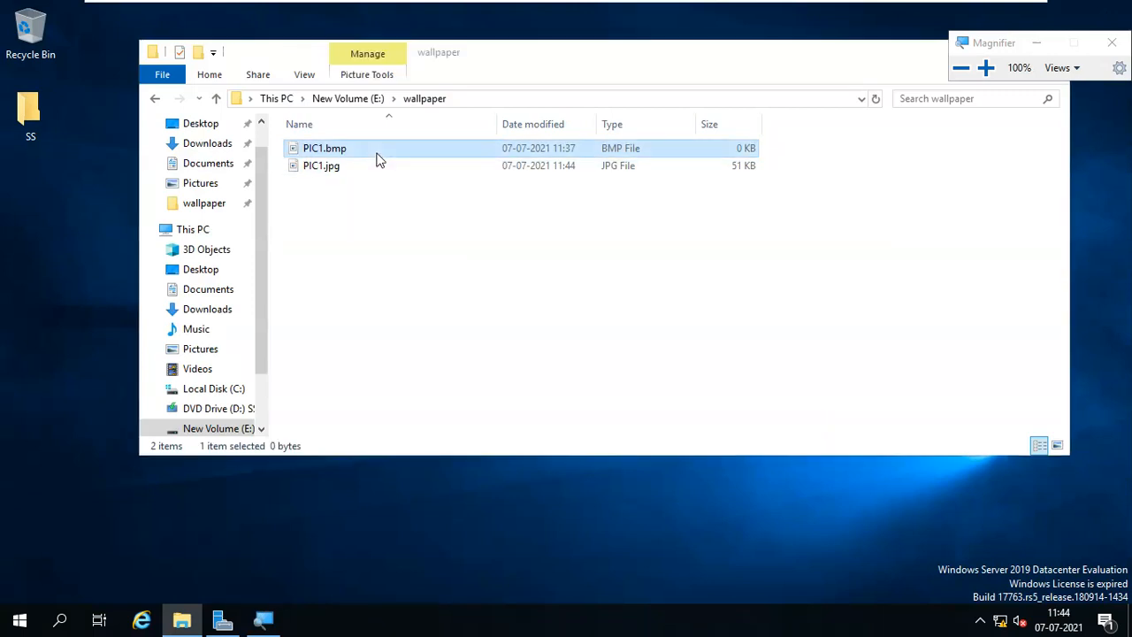
{"action": "left_click", "coordinate": [383, 152]}
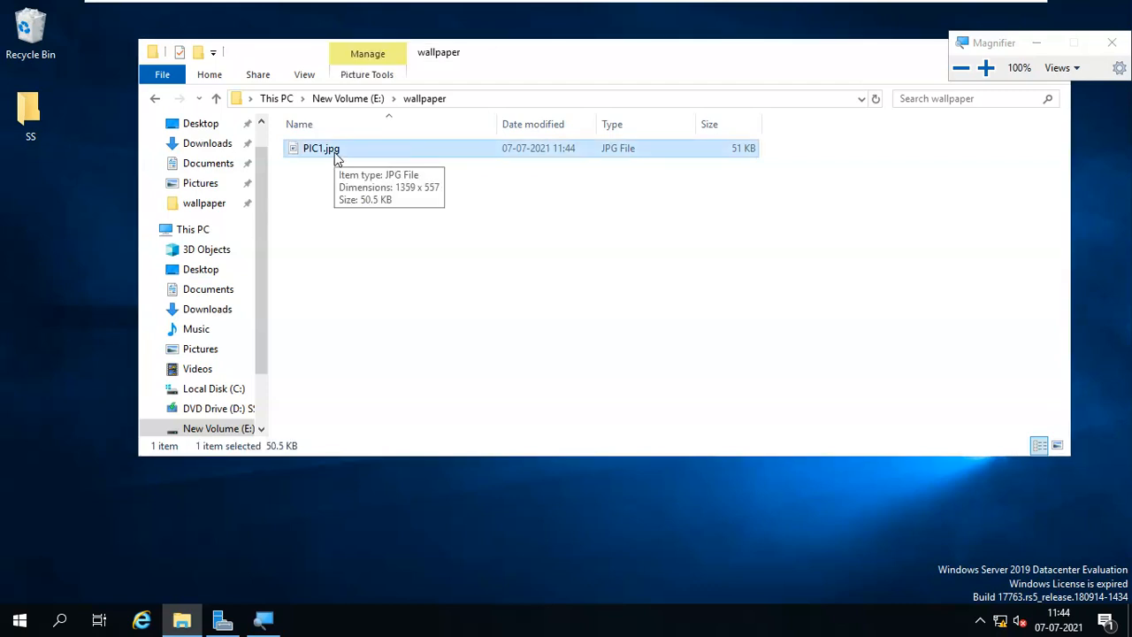
{"action": "left_click", "coordinate": [389, 222]}
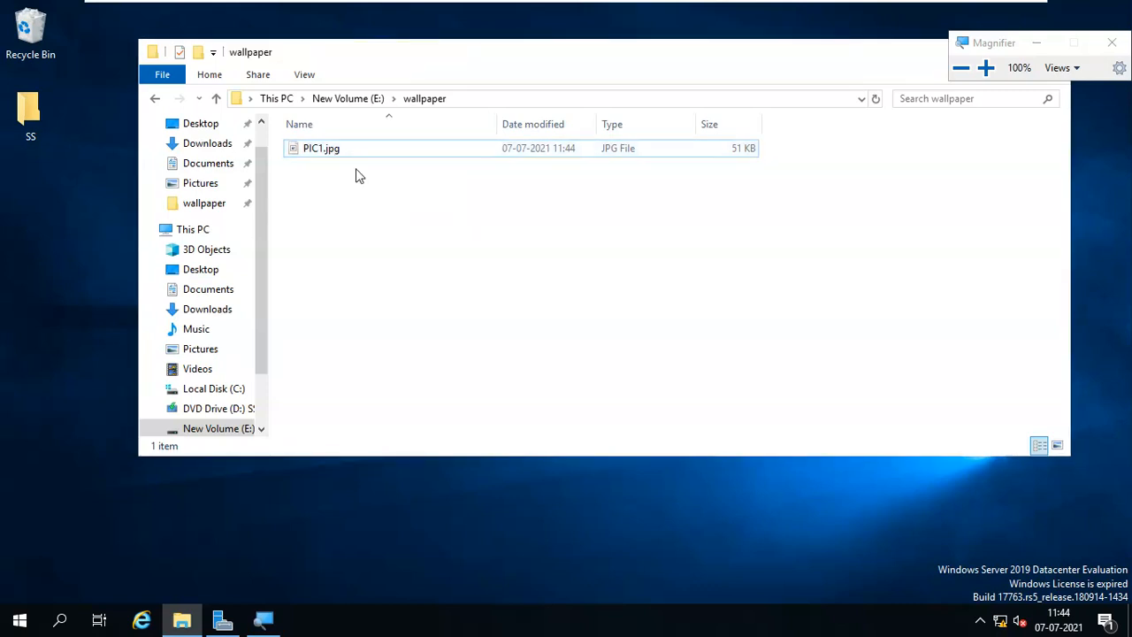
- Return to New Volume (E:) and open the properties of the wallpaper folder
{"action": "left_click", "coordinate": [356, 103]}
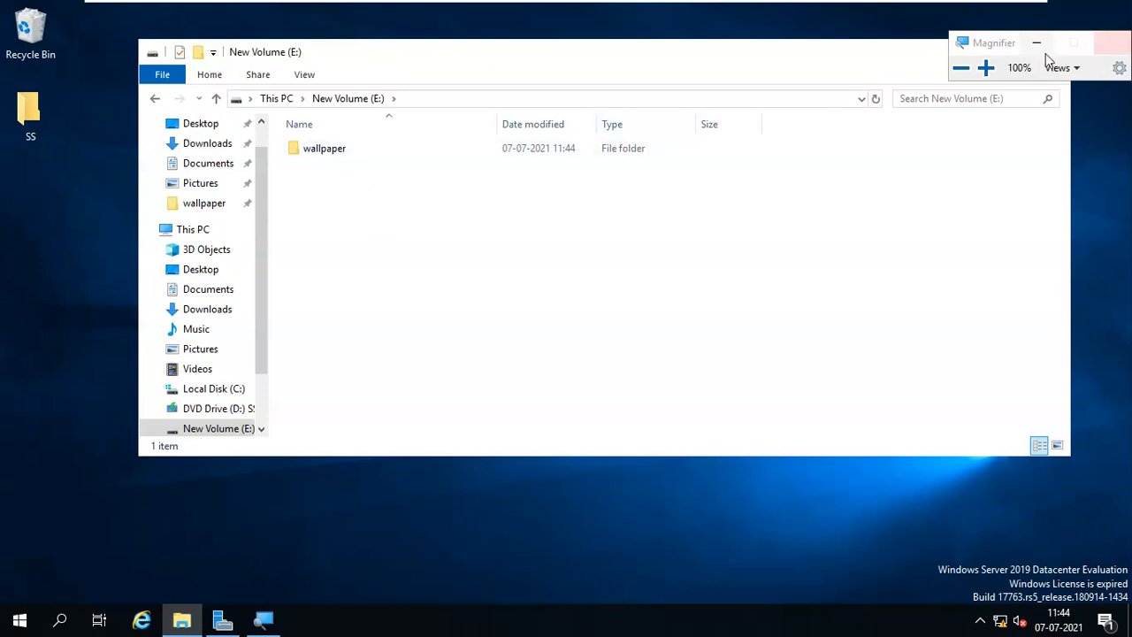
{"action": "left_click", "coordinate": [985, 68]}
{"action": "left_click", "coordinate": [987, 69]}
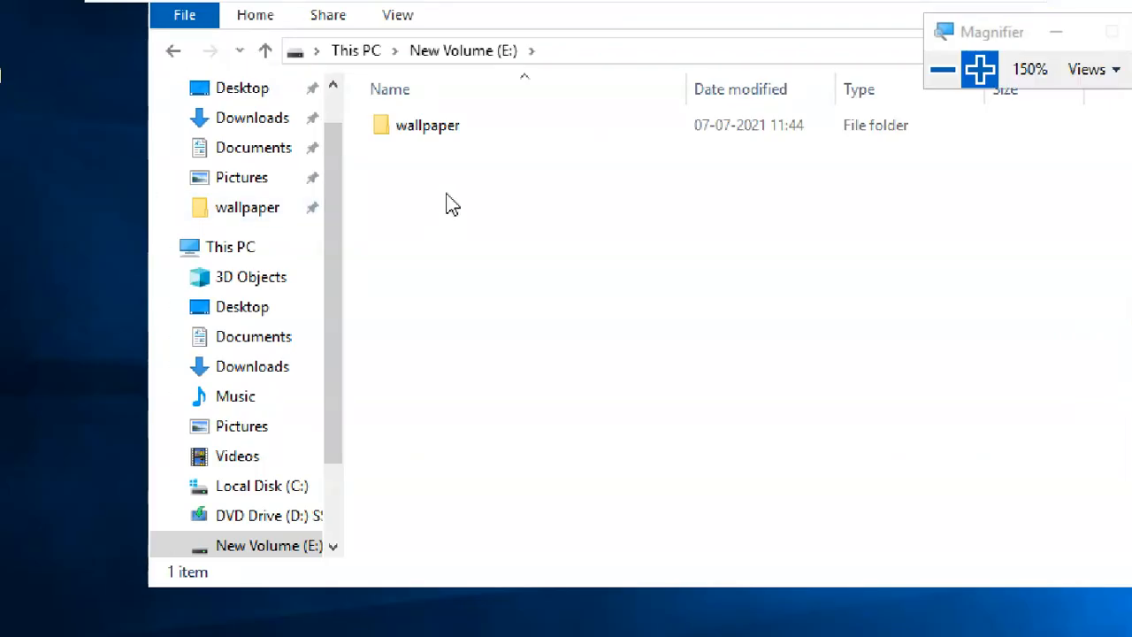
{"action": "left_click", "coordinate": [462, 132]}
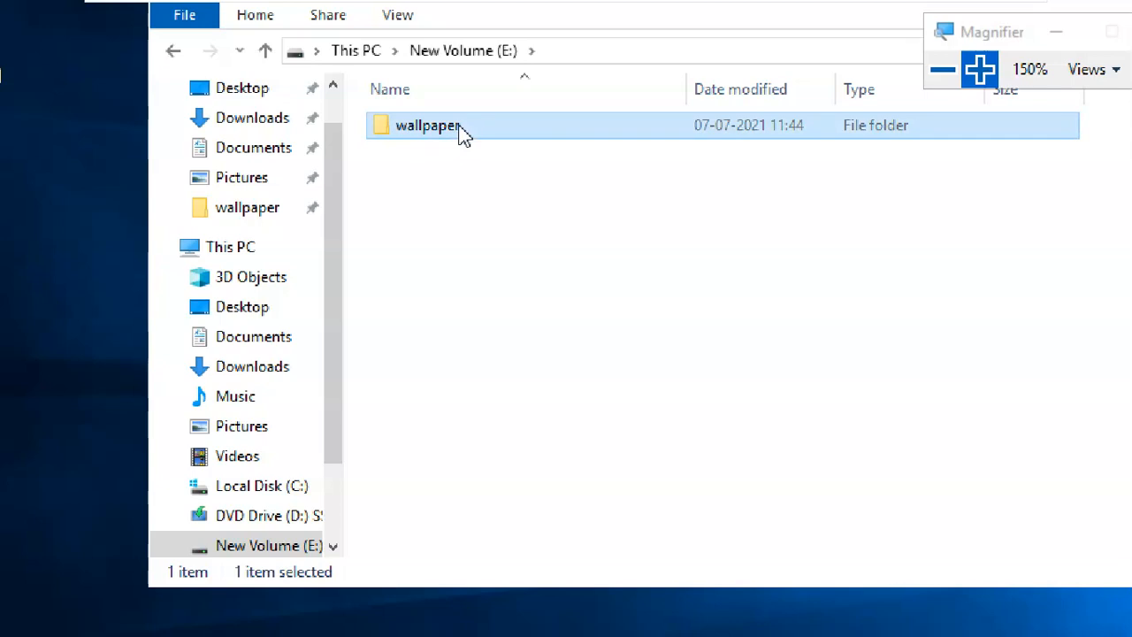
{"action": "right_click", "coordinate": [463, 133]}
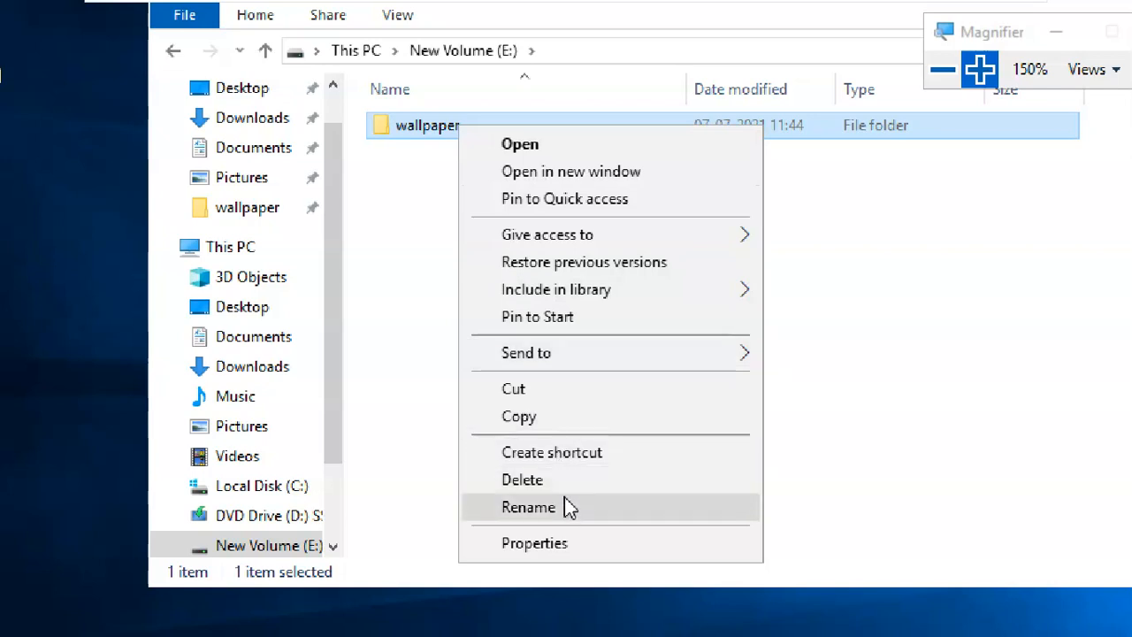
{"action": "left_click", "coordinate": [570, 546]}
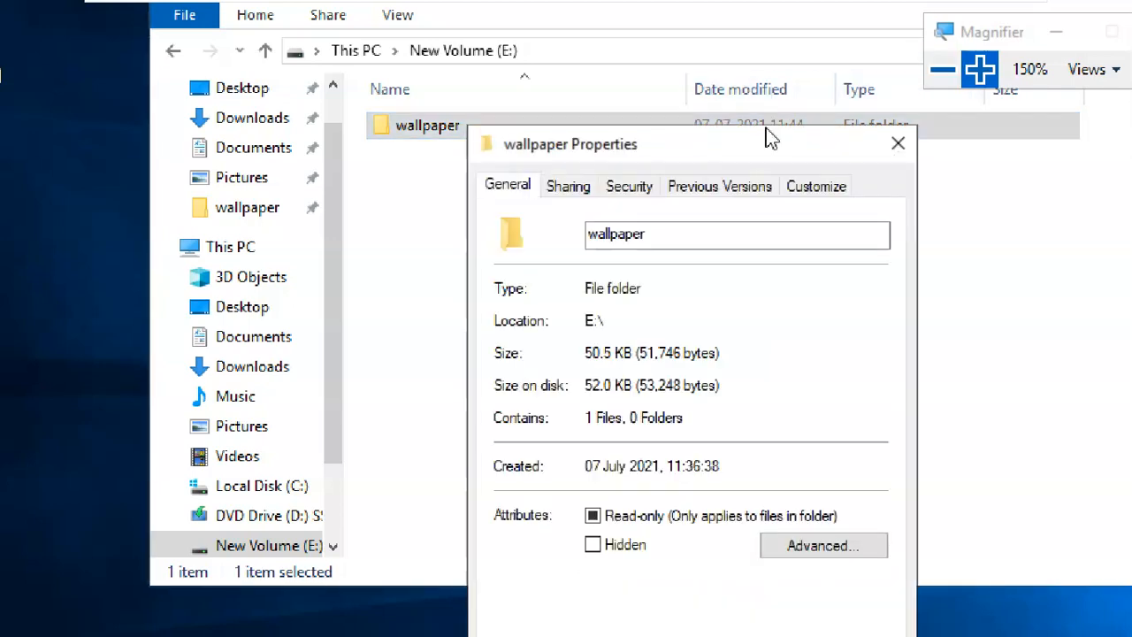
{"action": "left_click_drag", "start_coordinate": [732, 156], "coordinate": [671, 39]}
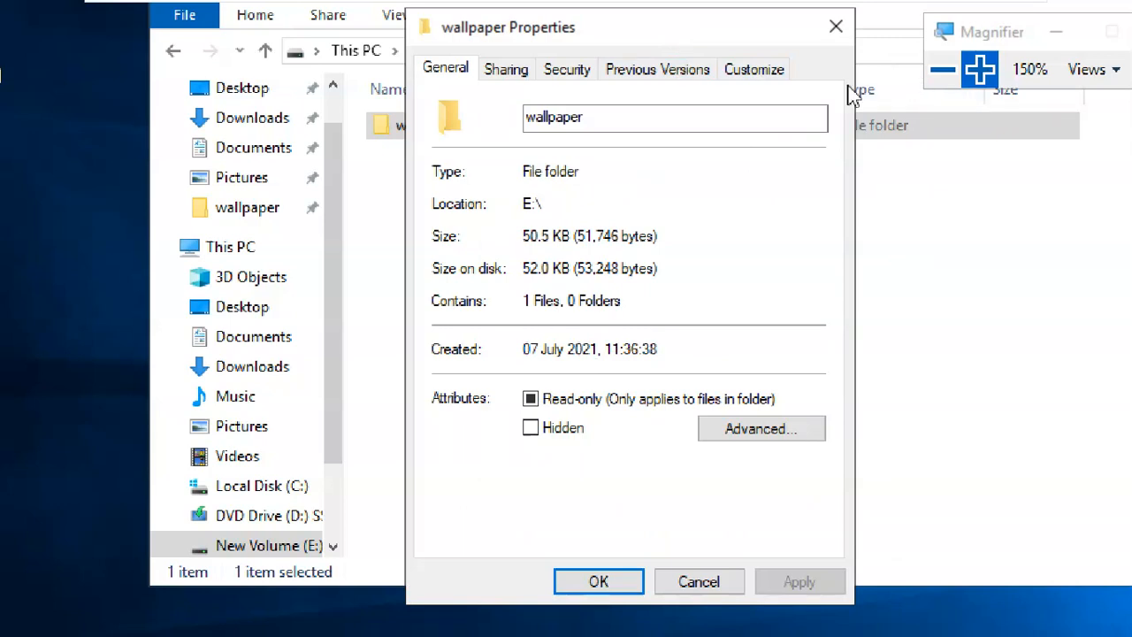
- Enable sharing of the wallpaper folder in its advanced sharing settings
{"action": "left_click", "coordinate": [943, 69]}
{"action": "left_click", "coordinate": [942, 69]}
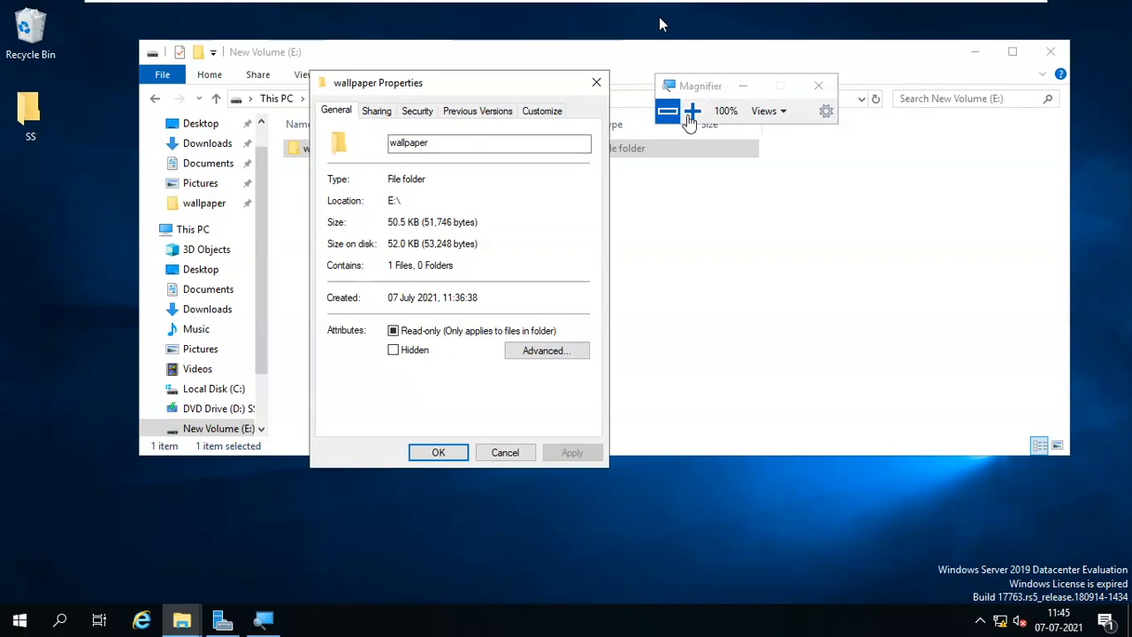
{"action": "left_click", "coordinate": [692, 111]}
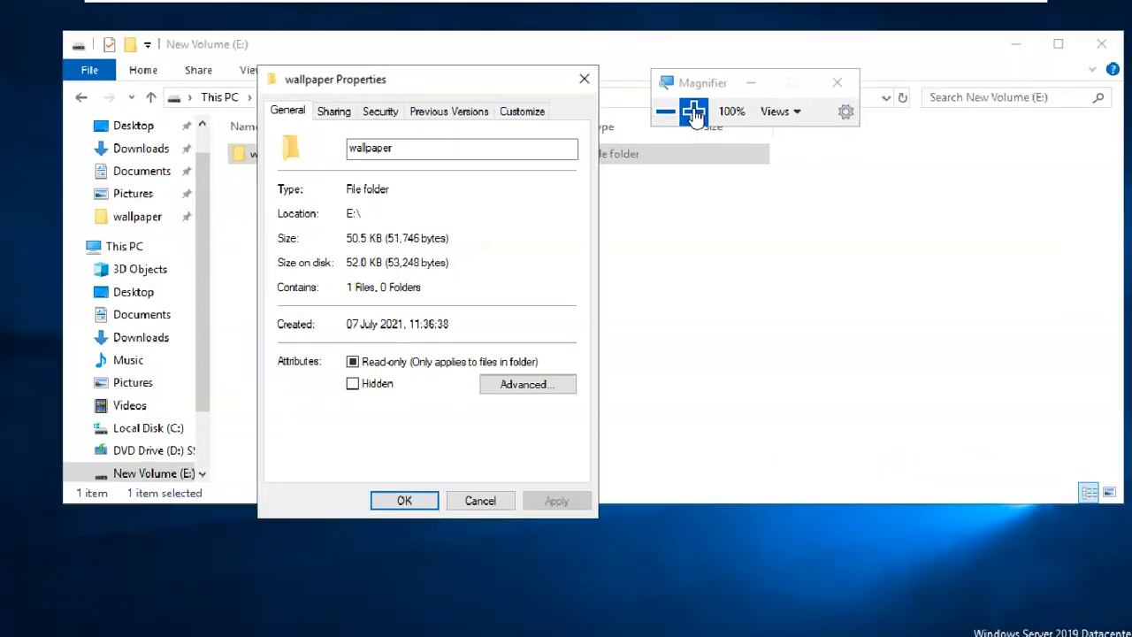
{"action": "left_click", "coordinate": [693, 111]}
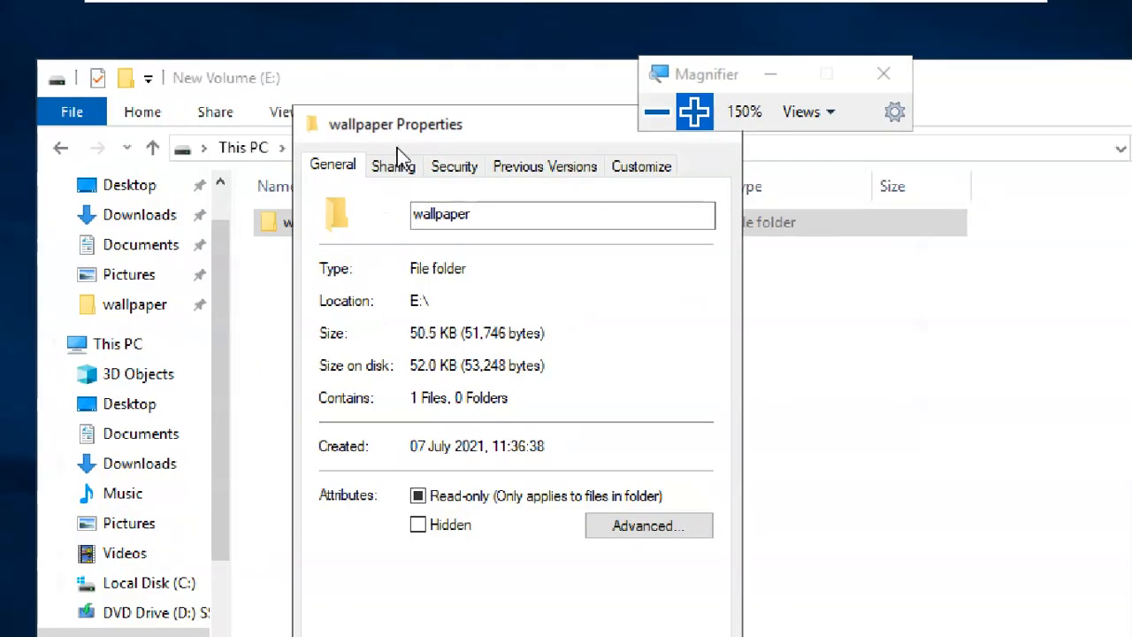
{"action": "left_click", "coordinate": [402, 168]}
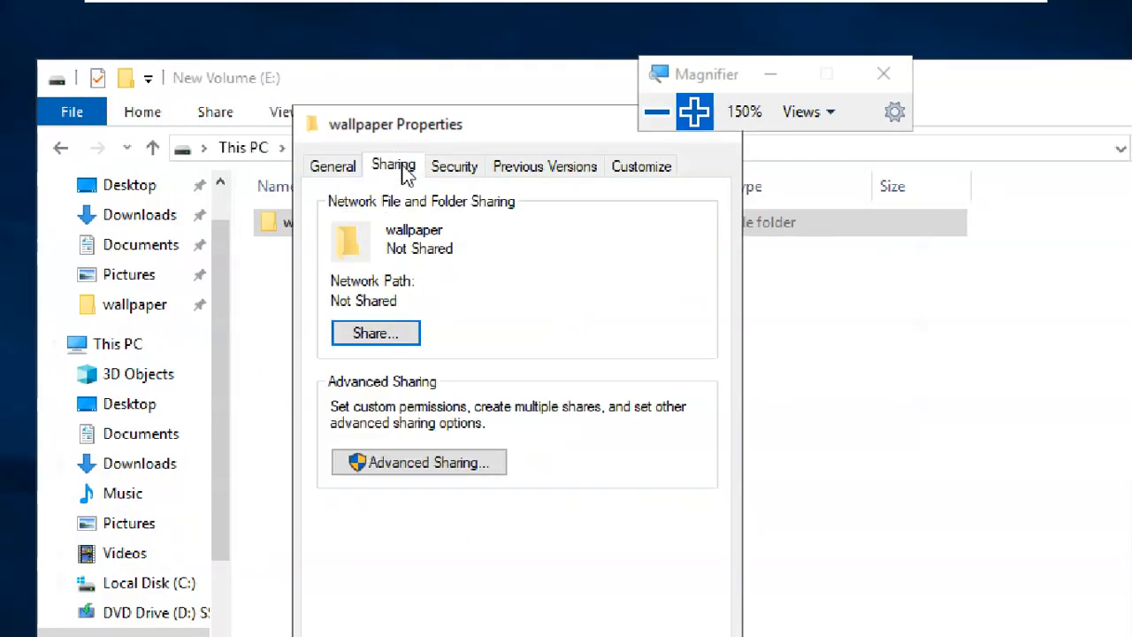
{"action": "left_click", "coordinate": [457, 470]}
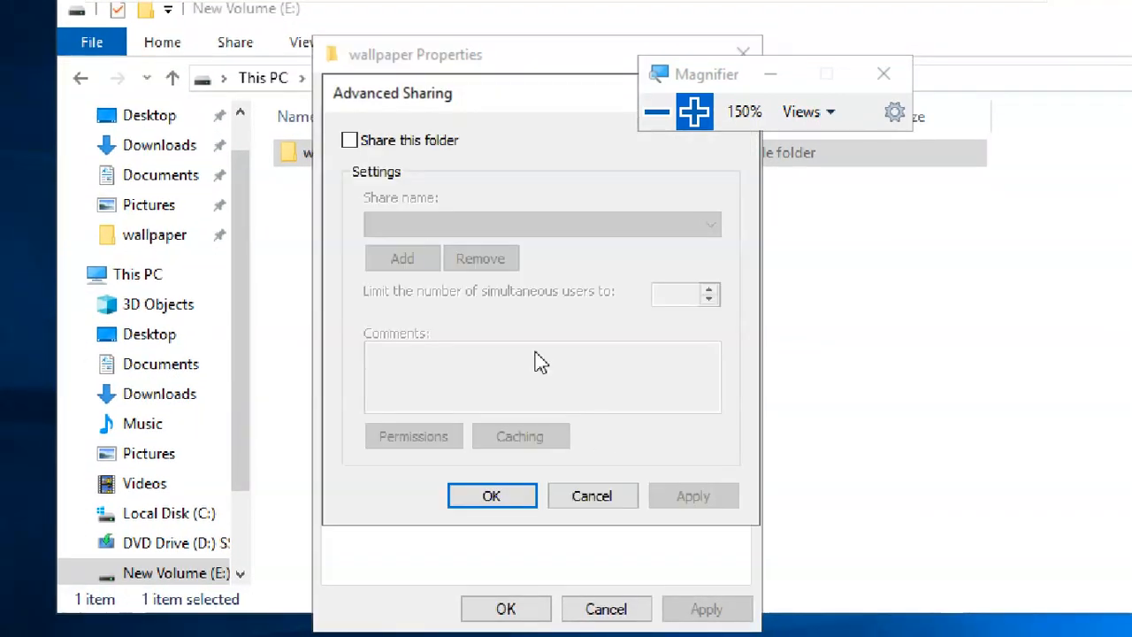
{"action": "left_click", "coordinate": [395, 144]}
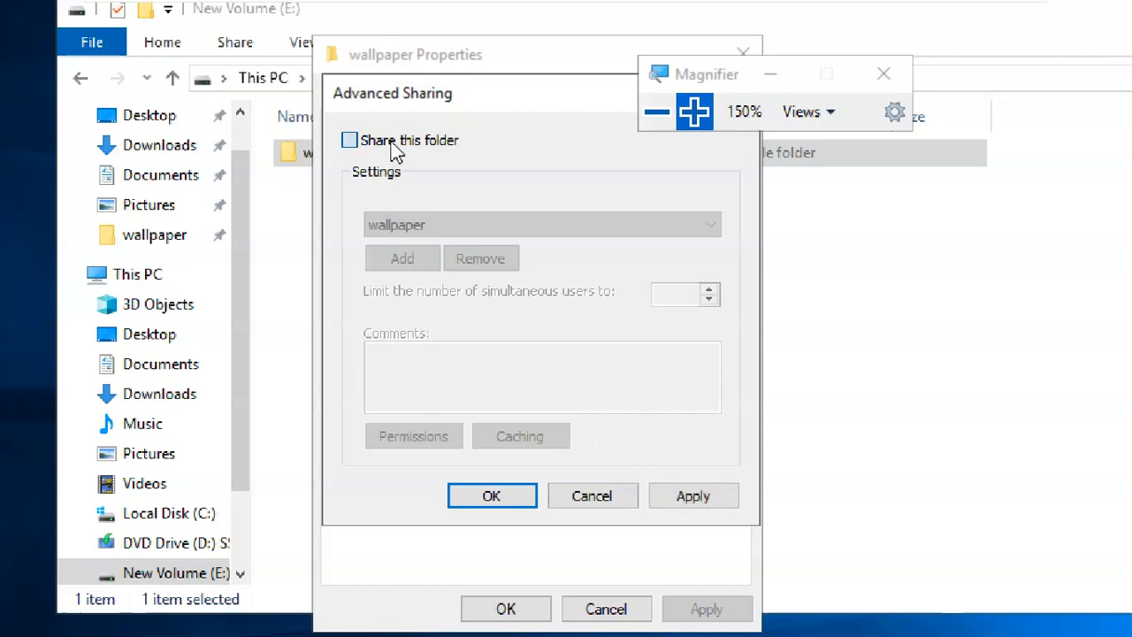
{"action": "left_click", "coordinate": [433, 224]}
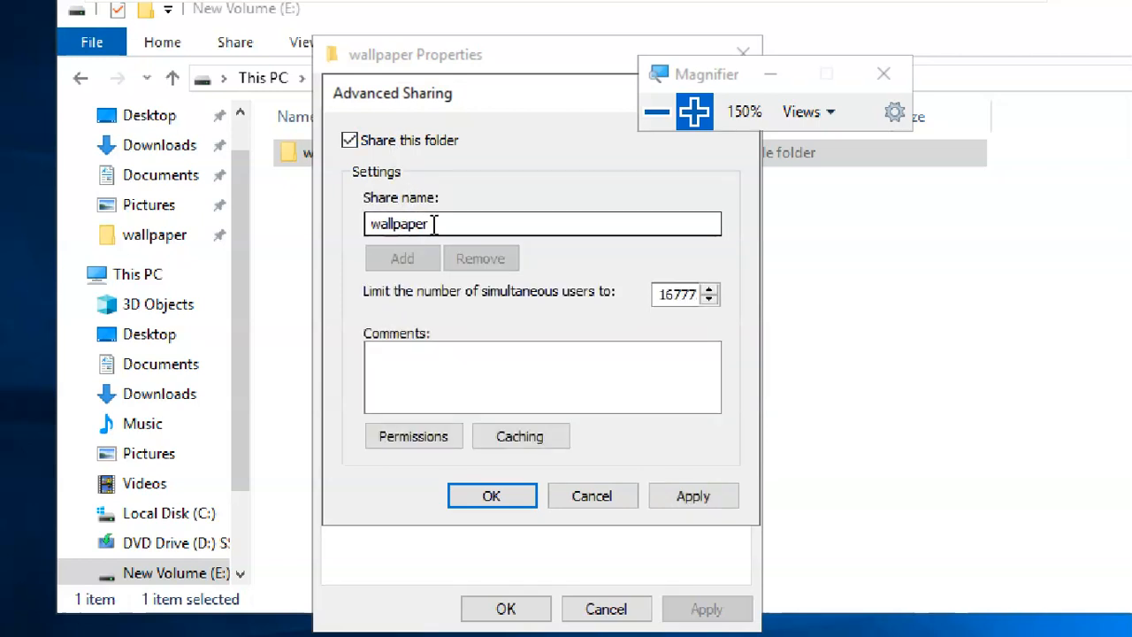
- Open the share permissions of the wallpaper folder
{"action": "left_click", "coordinate": [425, 443]}
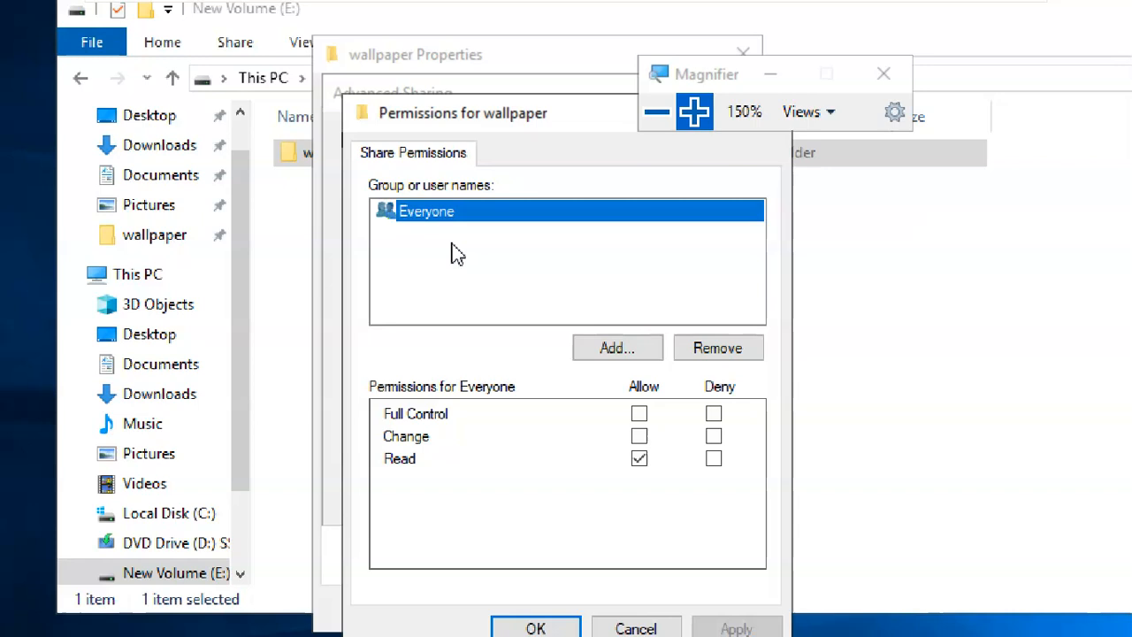
{"action": "left_click", "coordinate": [531, 266]}
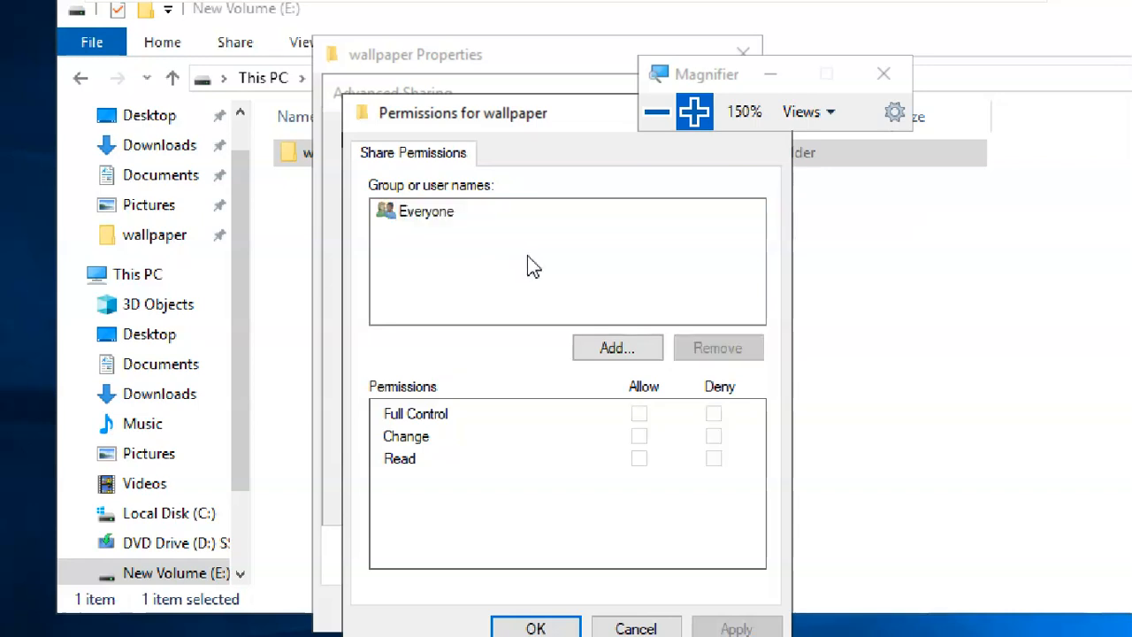
- Add the Domain Users group to the wallpaper share's permissions, picking it from the names matching "DOMAIN"
{"action": "left_click", "coordinate": [619, 354]}
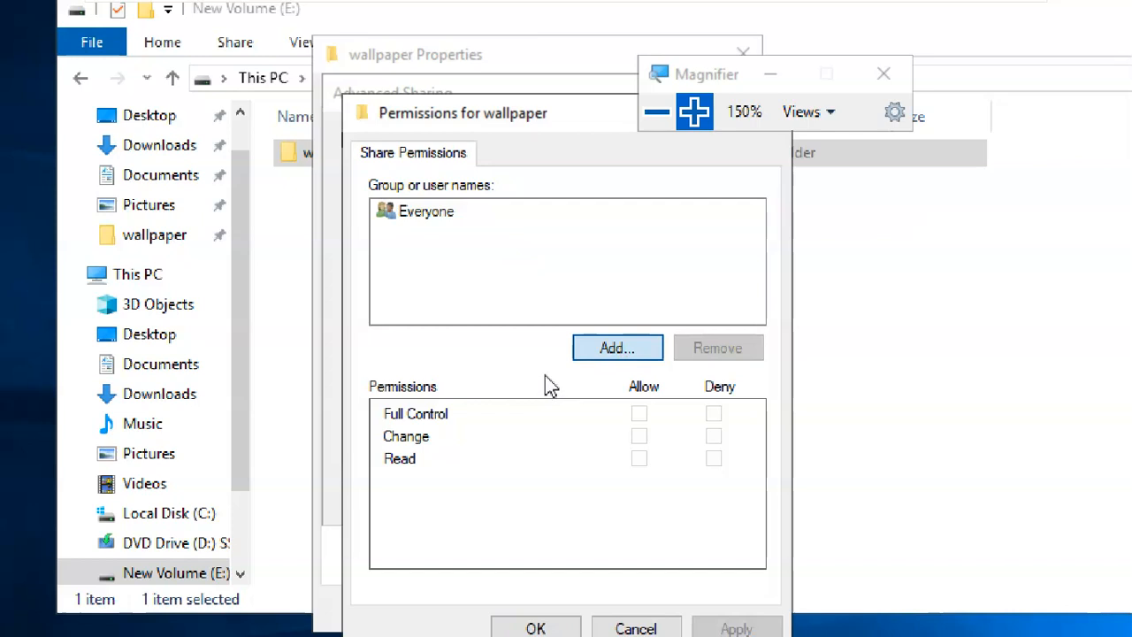
{"action": "left_click", "coordinate": [579, 354]}
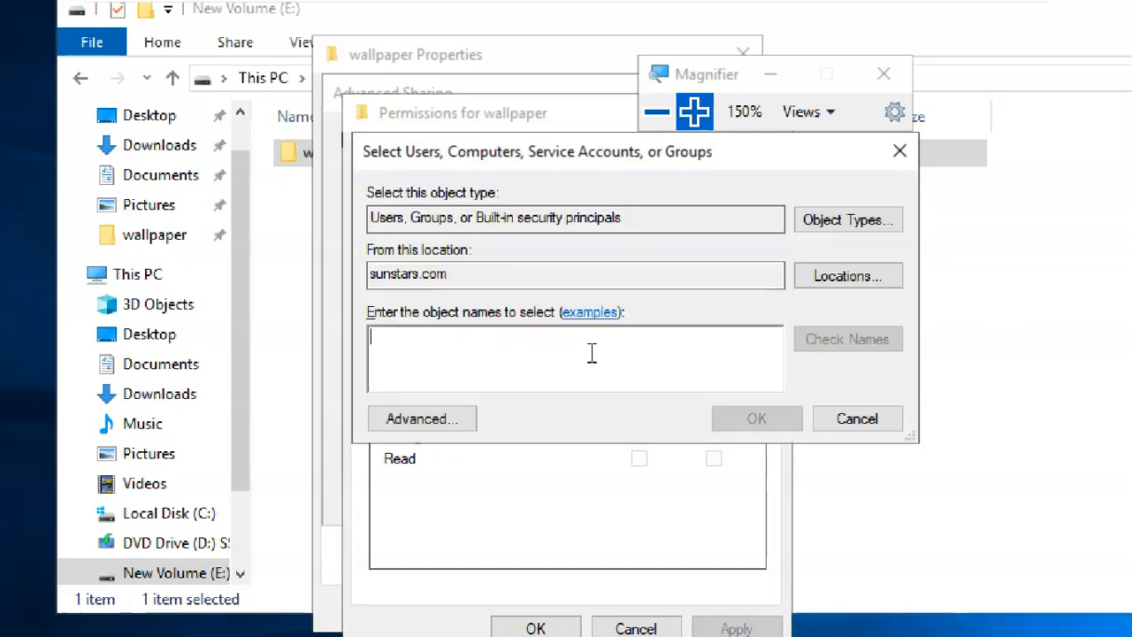
{"action": "type", "text": "DOMAIN "}
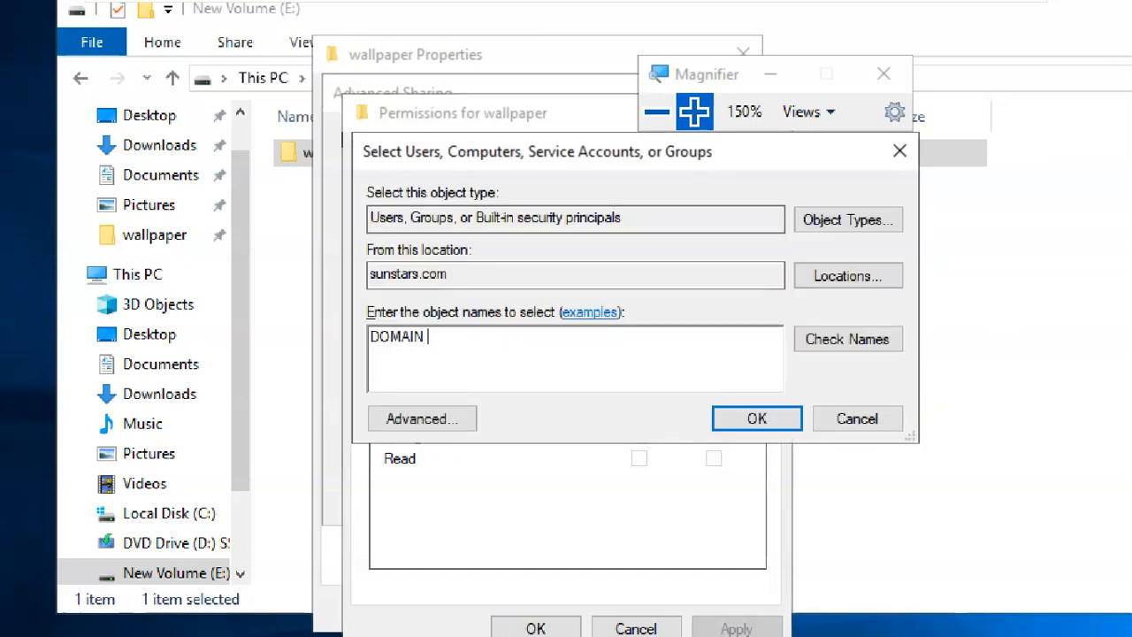
{"action": "type", "text": "USER"}
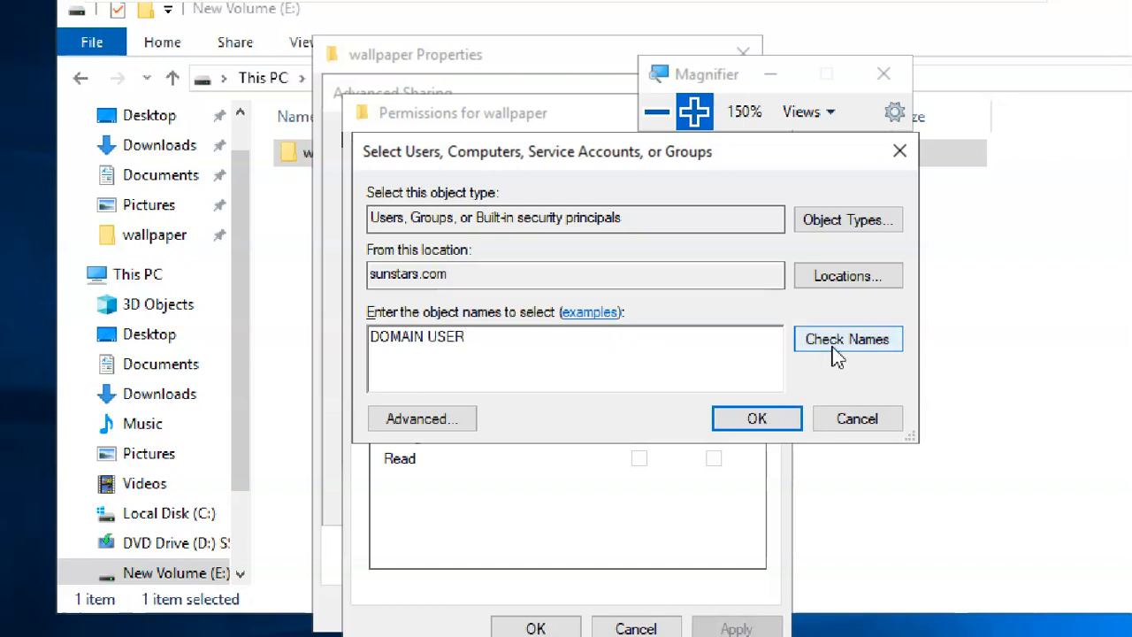
{"action": "key", "text": "BackSpace"}
{"action": "key", "text": "BackSpace"}
{"action": "key", "text": "BackSpace"}
{"action": "key", "text": "BackSpace"}
{"action": "left_click", "coordinate": [869, 337]}
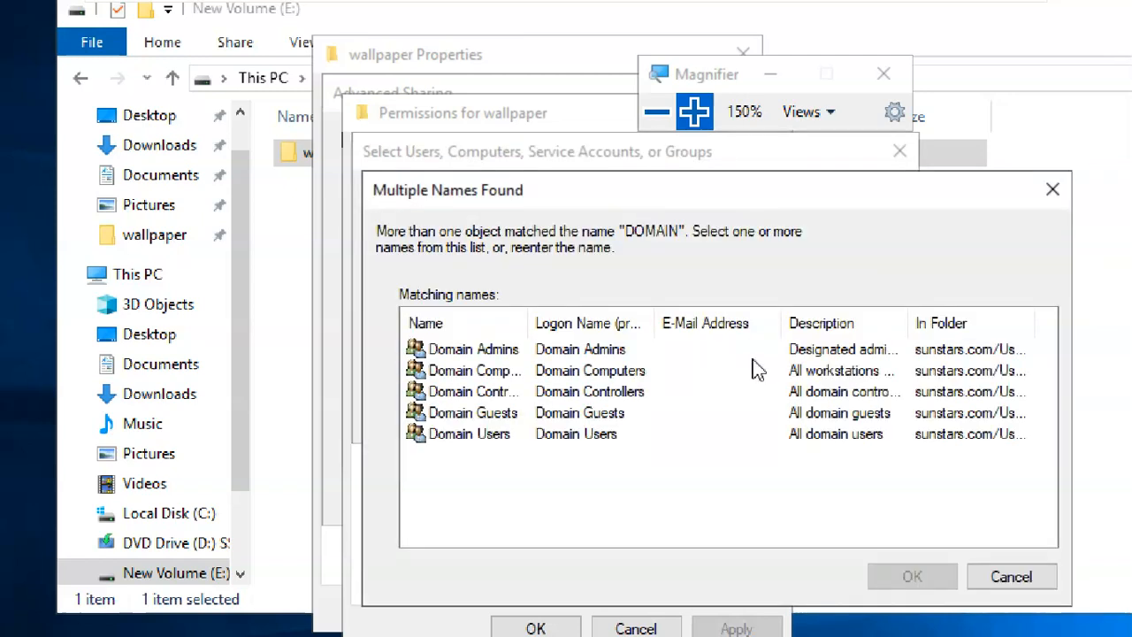
{"action": "left_click", "coordinate": [507, 438]}
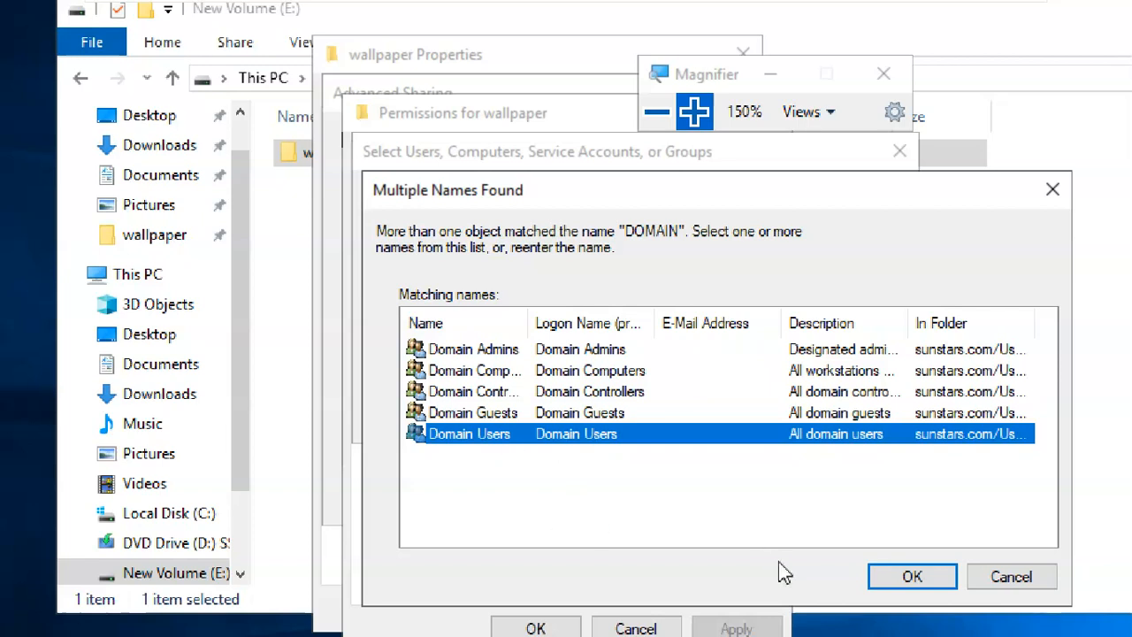
{"action": "left_click", "coordinate": [887, 585]}
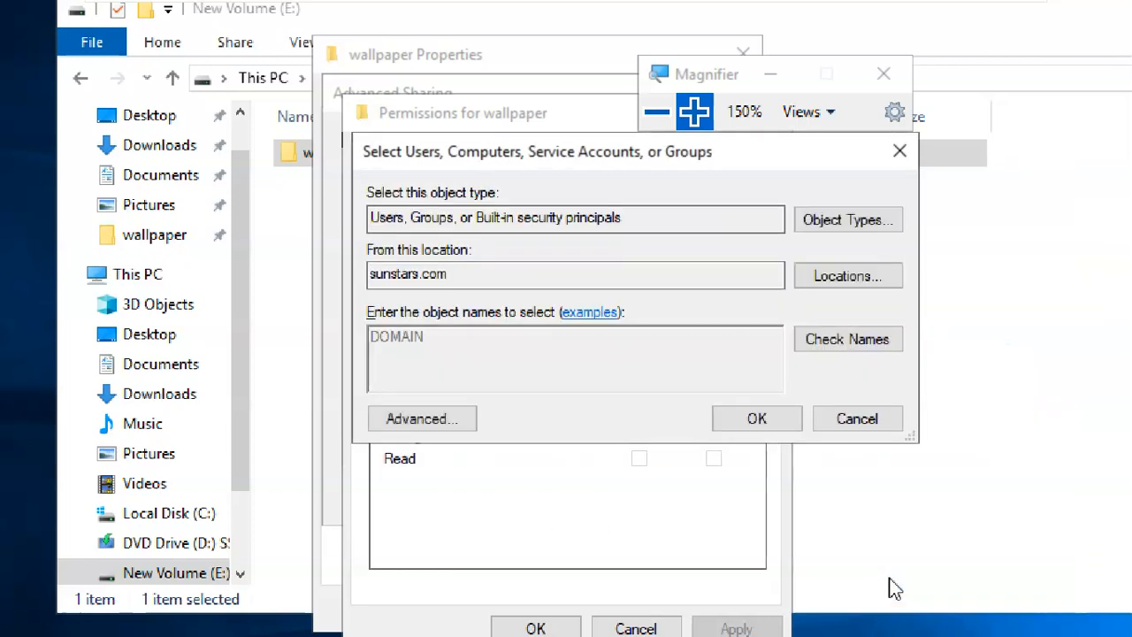
{"action": "left_click", "coordinate": [767, 427]}
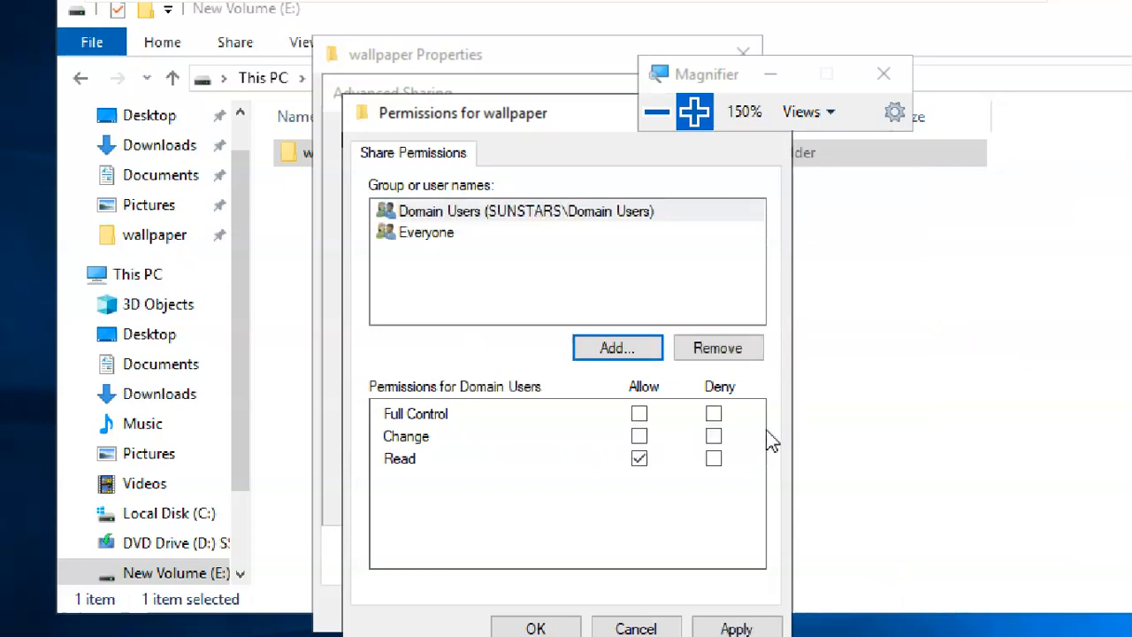
- Add the Authenticated Users group to the wallpaper share's permissions, picking it from the names matching "AUTH"
{"action": "left_click", "coordinate": [517, 213]}
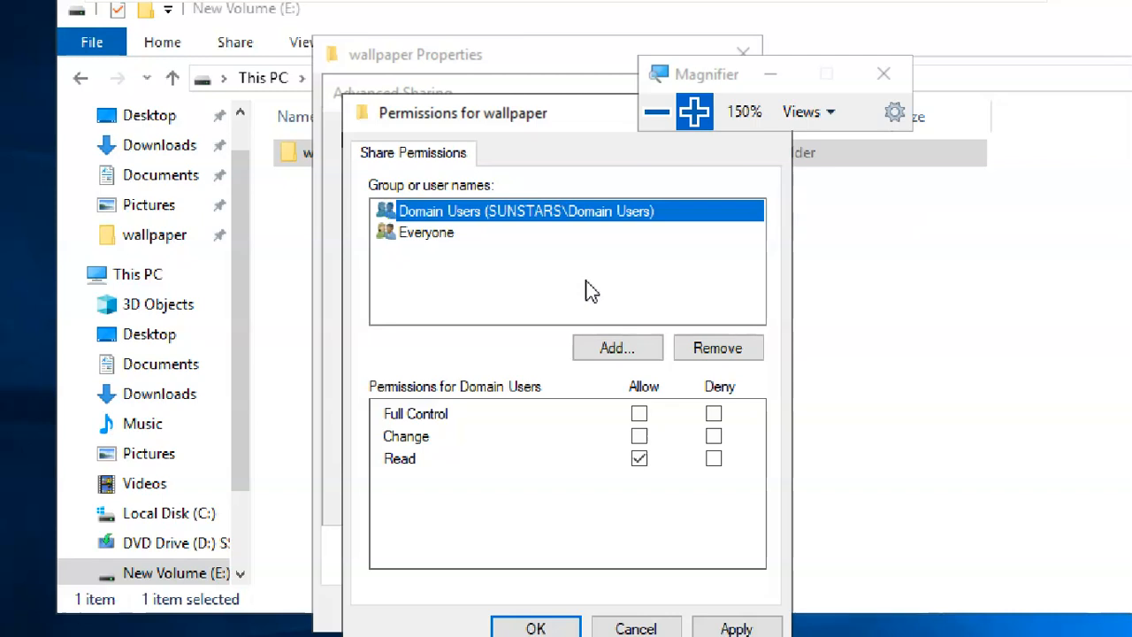
{"action": "left_click", "coordinate": [632, 352]}
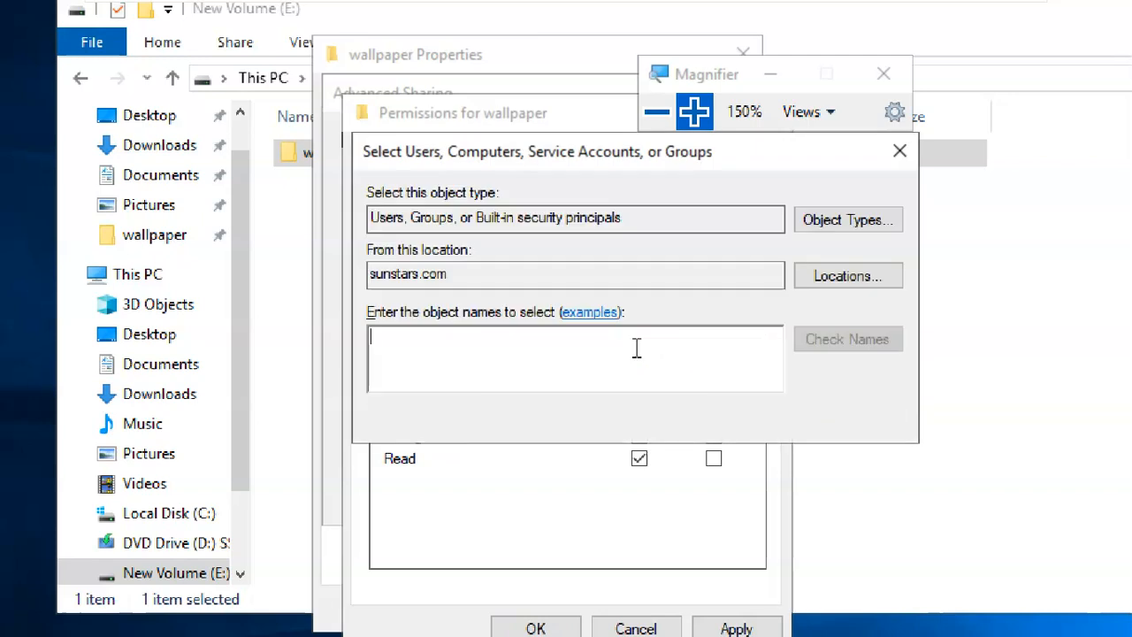
{"action": "type", "text": "UTH"}
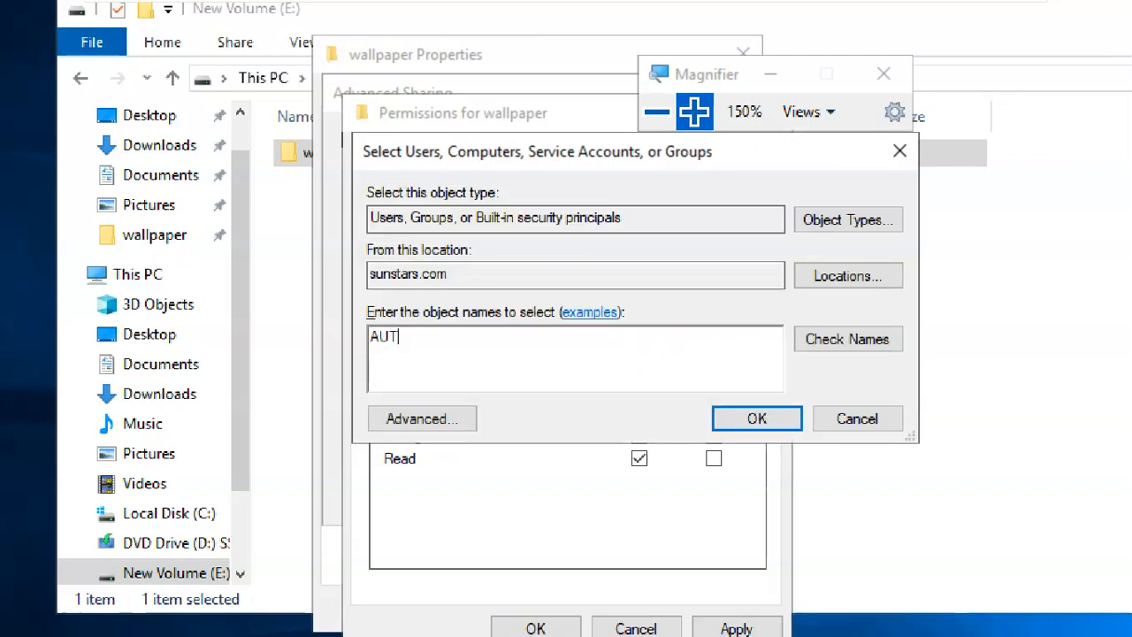
{"action": "left_click", "coordinate": [856, 344]}
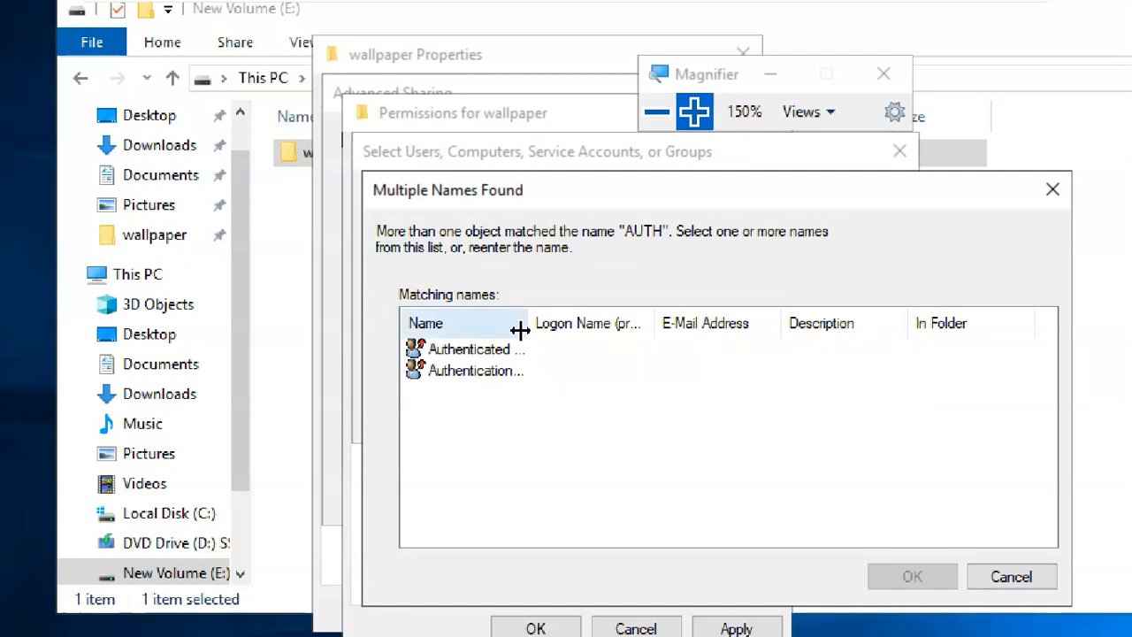
{"action": "left_click_drag", "start_coordinate": [520, 329], "coordinate": [609, 329]}
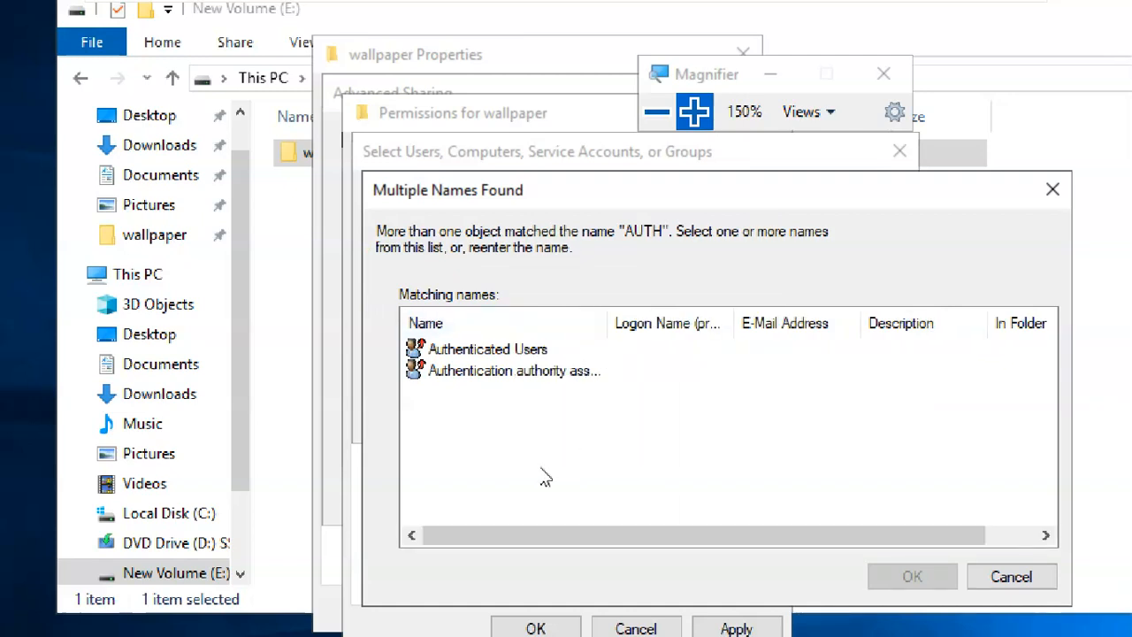
{"action": "left_click", "coordinate": [539, 351]}
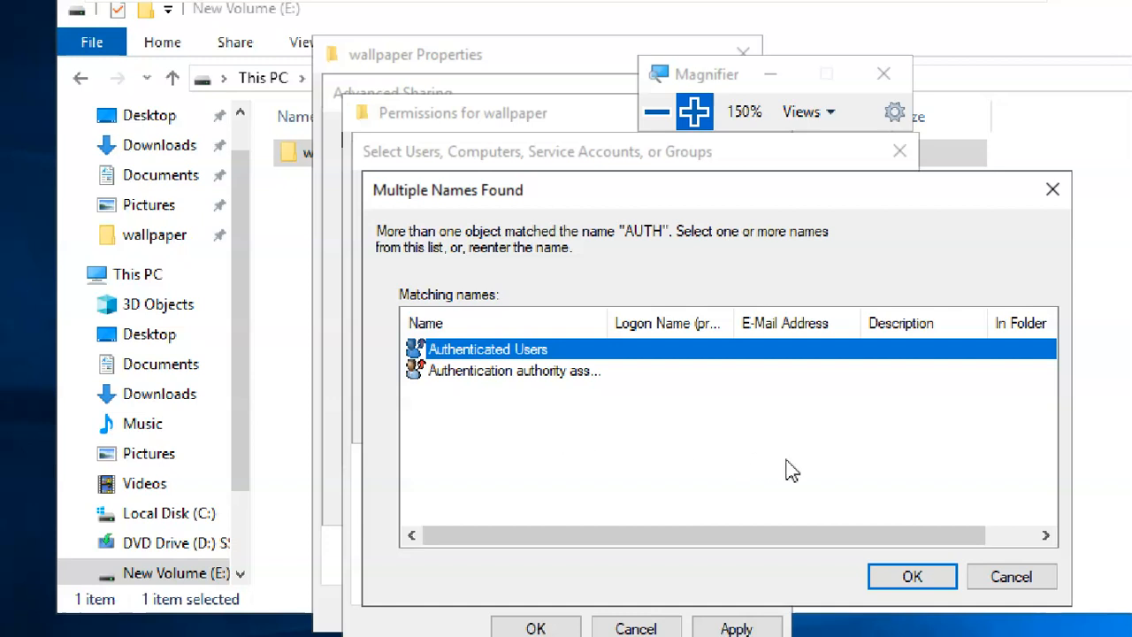
{"action": "left_click", "coordinate": [902, 588]}
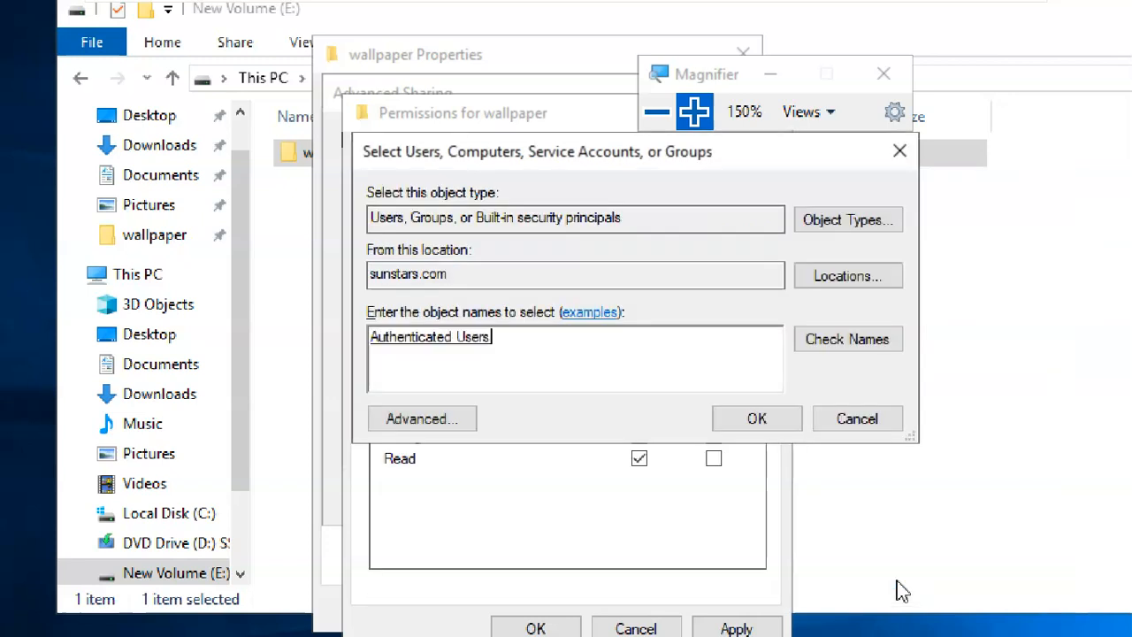
{"action": "left_click", "coordinate": [782, 418]}
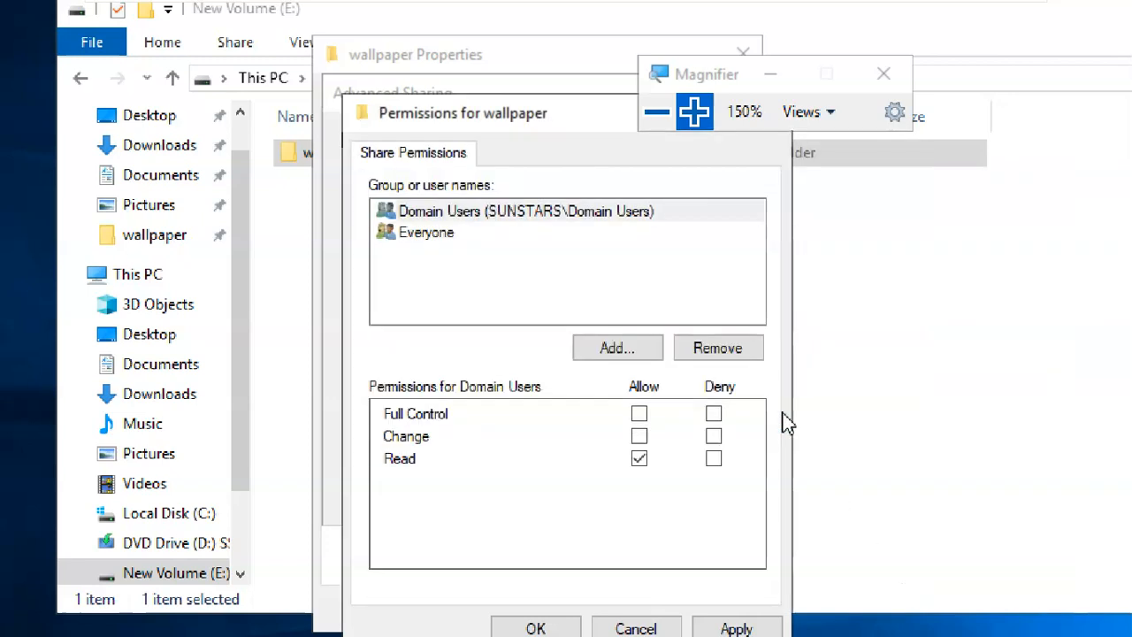
{"action": "left_click", "coordinate": [624, 350]}
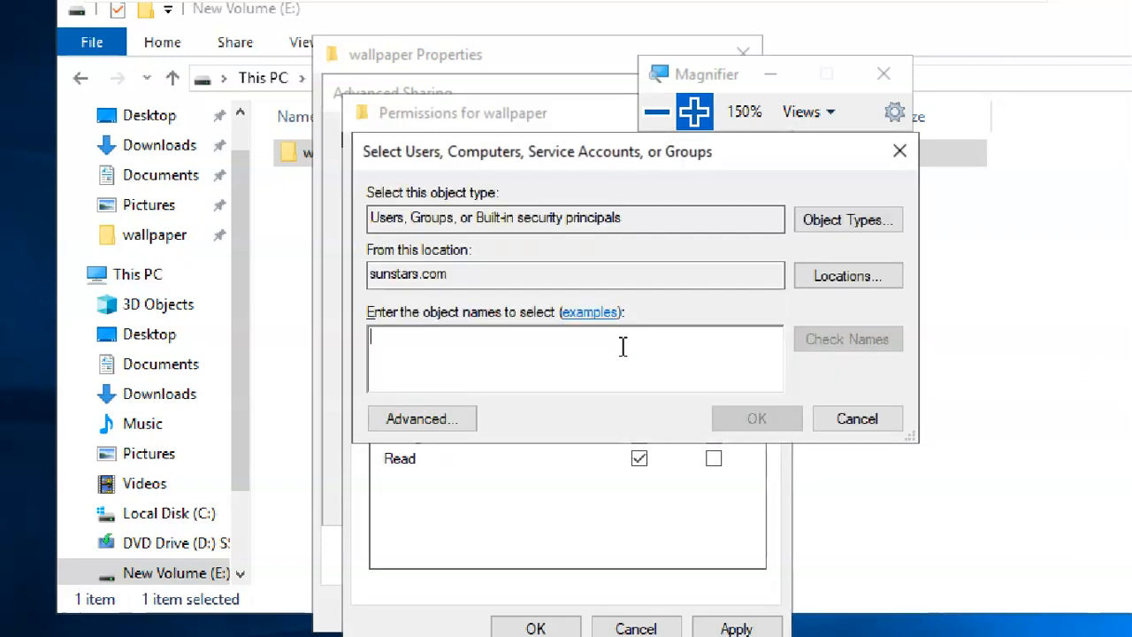
{"action": "type", "text": "Q"}
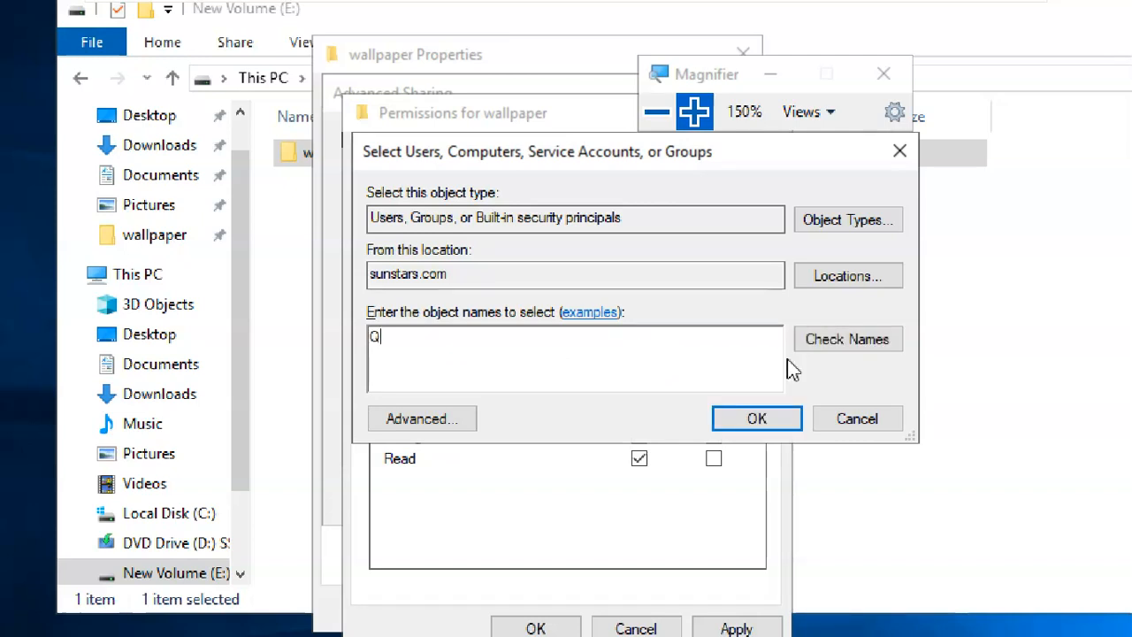
{"action": "type", "text": "SG1"}
{"action": "double_click", "coordinate": [403, 337]}
{"action": "left_click", "coordinate": [497, 351]}
{"action": "left_click_drag", "start_coordinate": [445, 336], "coordinate": [336, 334]}
{"action": "type", "text": "CHAN"}
{"action": "left_click", "coordinate": [824, 343]}
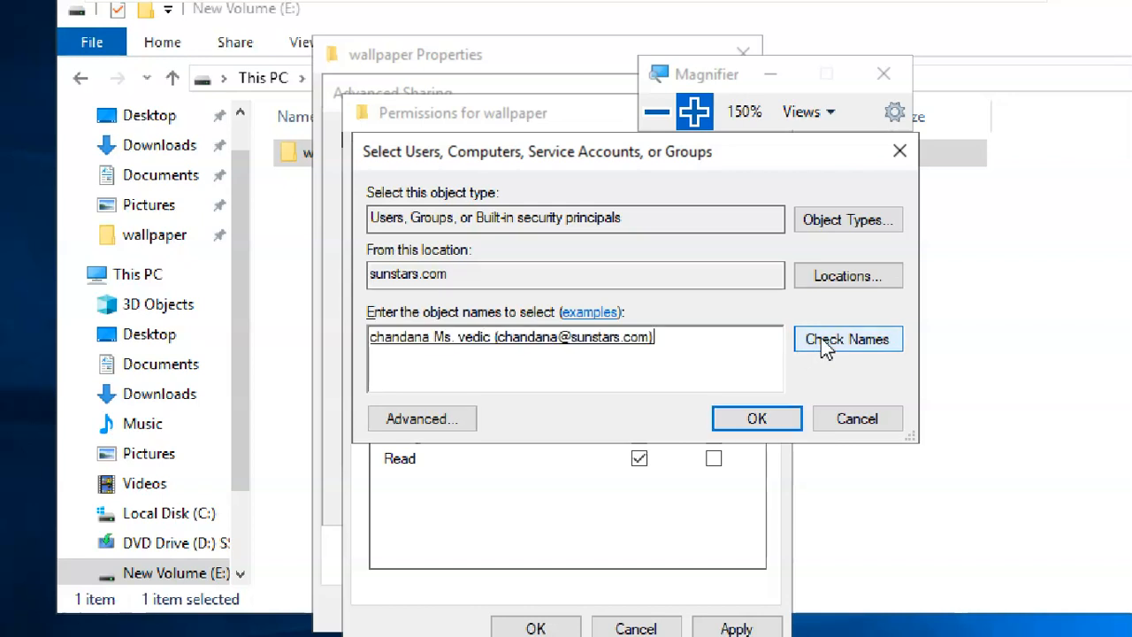
{"action": "left_click", "coordinate": [655, 337]}
{"action": "left_click", "coordinate": [397, 375]}
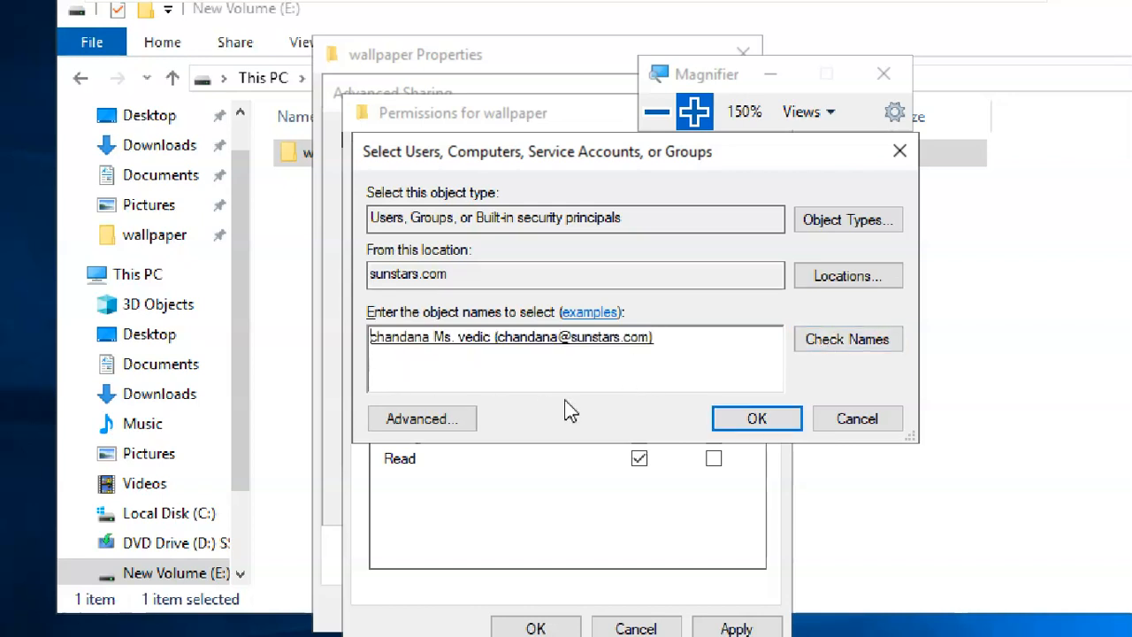
{"action": "left_click", "coordinate": [840, 426]}
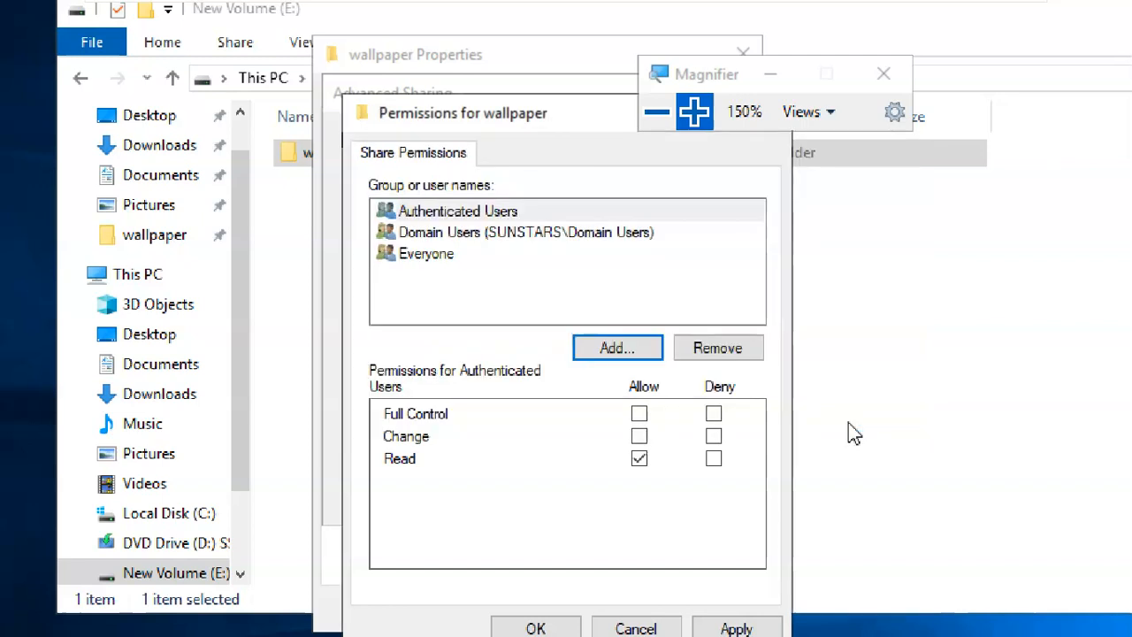
- Remove the Domain Users and Authenticated Users groups from the wallpaper share's permissions
{"action": "left_click", "coordinate": [483, 233]}
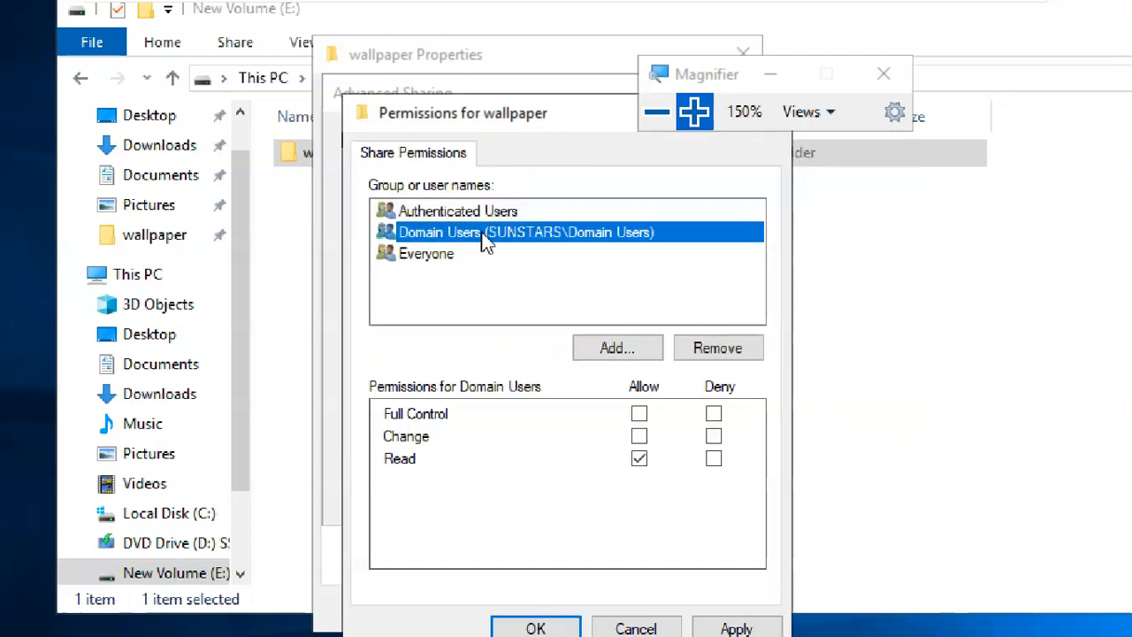
{"action": "left_click", "coordinate": [486, 212]}
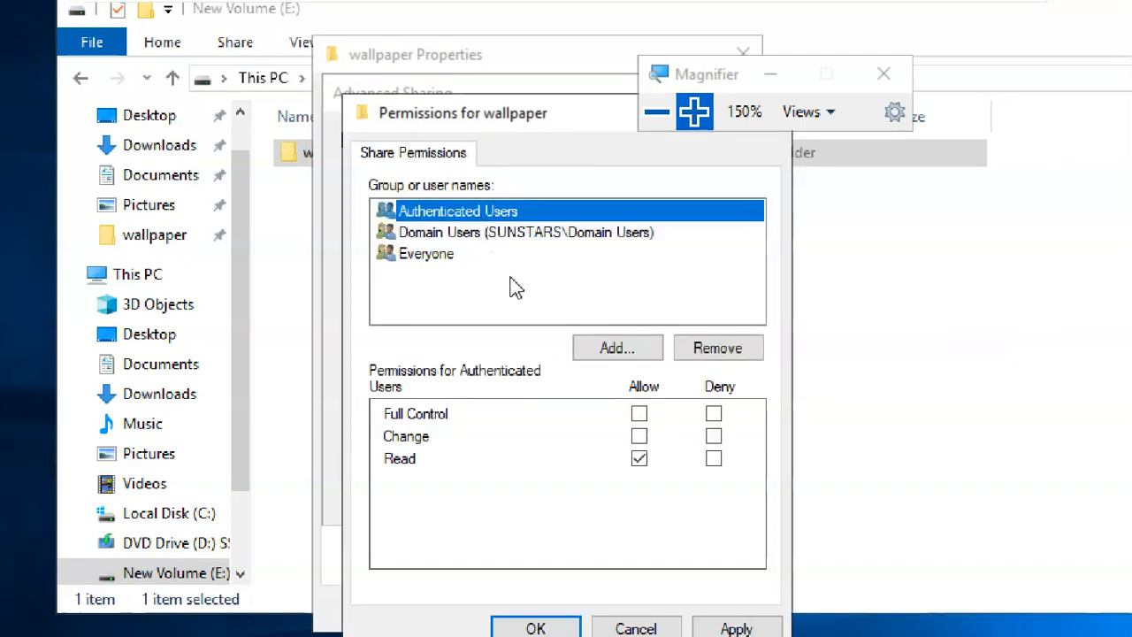
{"action": "left_click", "coordinate": [504, 233]}
{"action": "left_click", "coordinate": [491, 214]}
{"action": "left_click", "coordinate": [499, 235]}
{"action": "left_click", "coordinate": [498, 255]}
{"action": "left_click", "coordinate": [502, 232]}
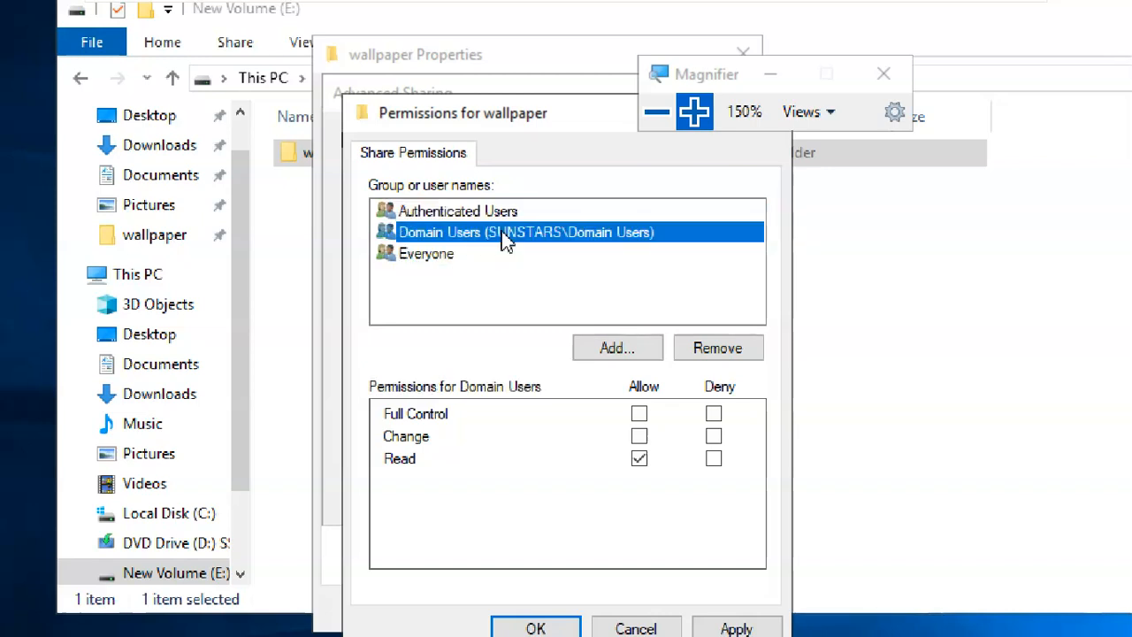
{"action": "left_click", "coordinate": [699, 354]}
{"action": "left_click", "coordinate": [513, 216]}
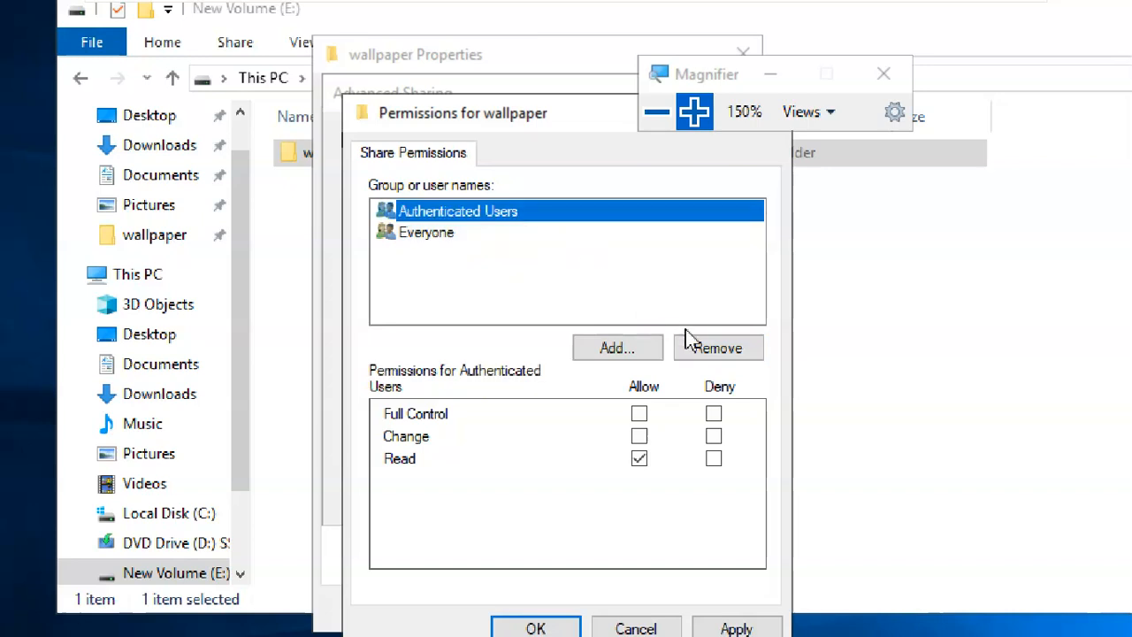
{"action": "left_click", "coordinate": [703, 348]}
{"action": "left_click", "coordinate": [485, 278]}
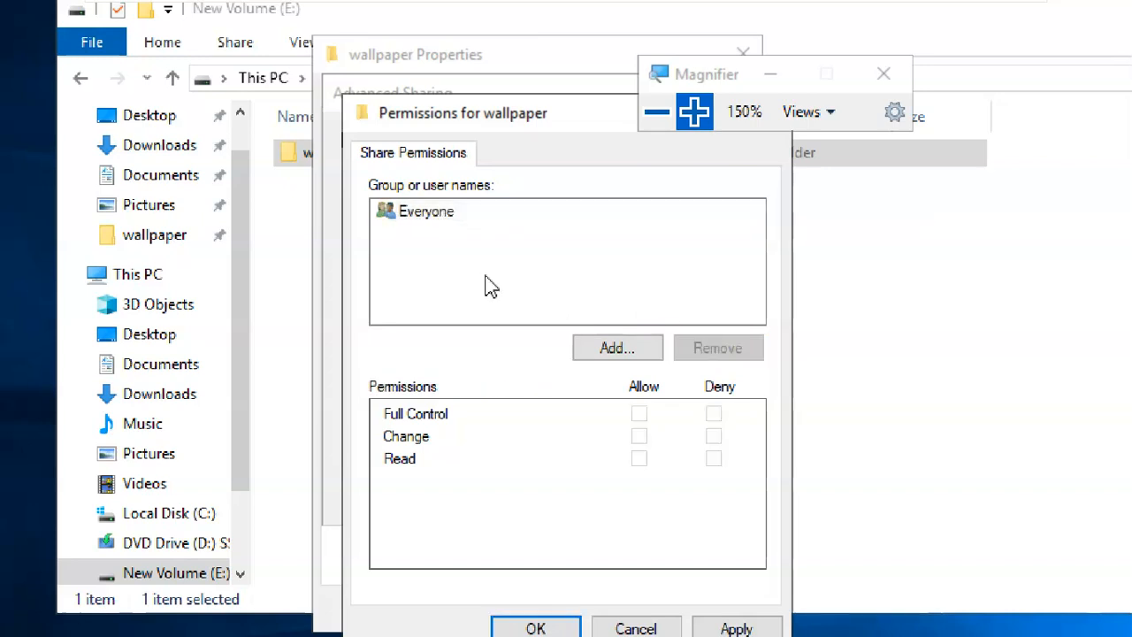
- Allow Everyone Full Control of the wallpaper share and apply the advanced sharing settings
{"action": "left_click", "coordinate": [463, 220]}
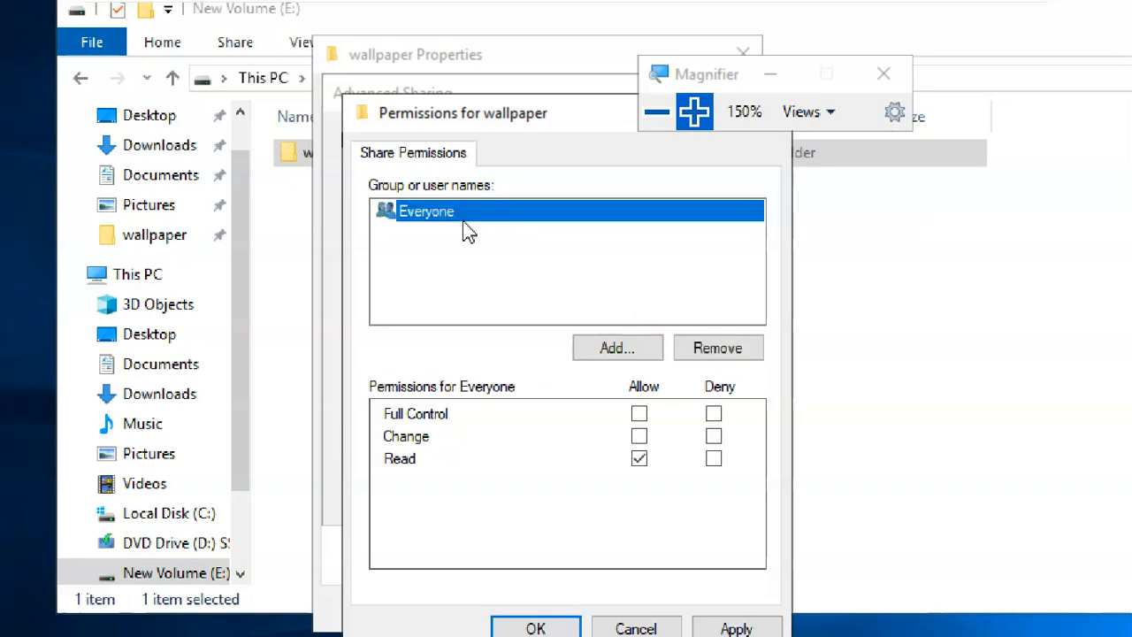
{"action": "left_click", "coordinate": [639, 413]}
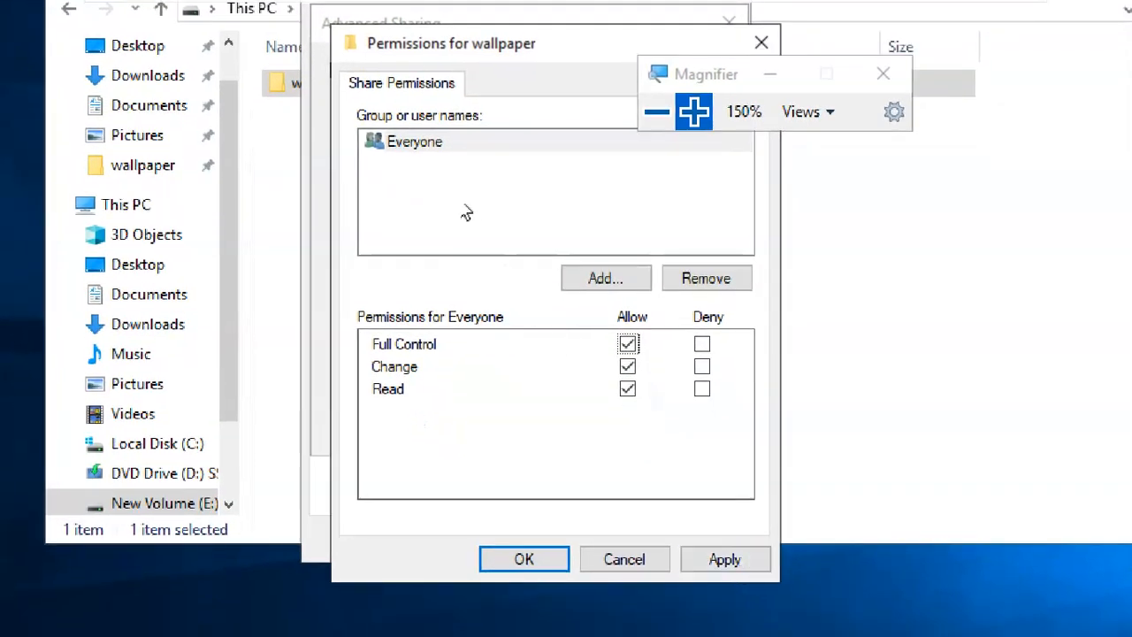
{"action": "left_click", "coordinate": [435, 143]}
{"action": "left_click", "coordinate": [724, 559]}
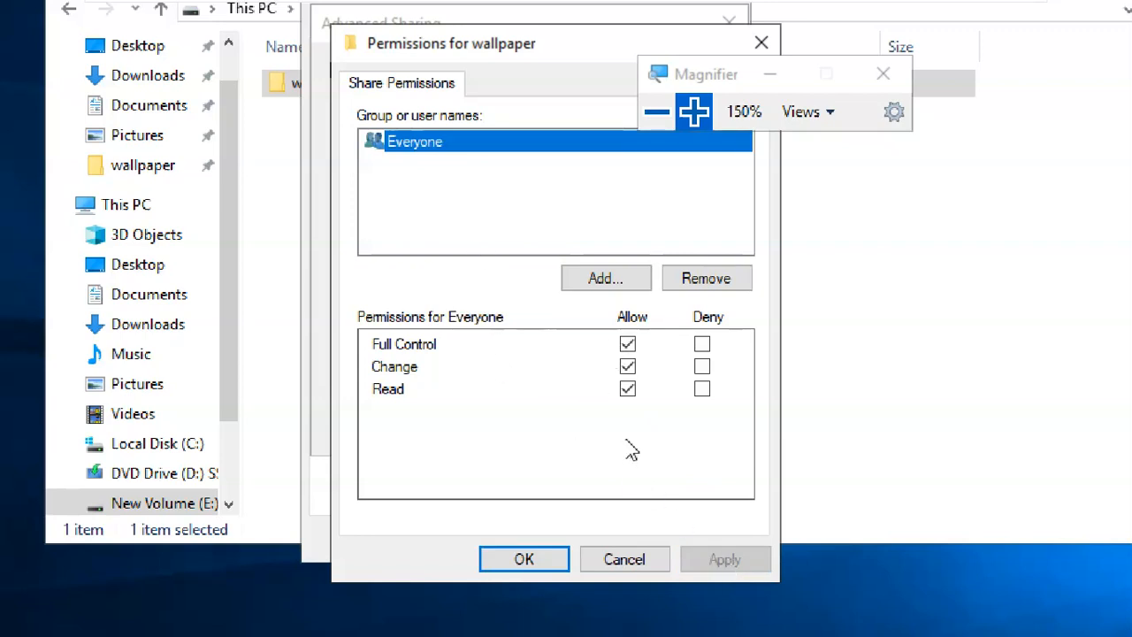
{"action": "left_click", "coordinate": [588, 559]}
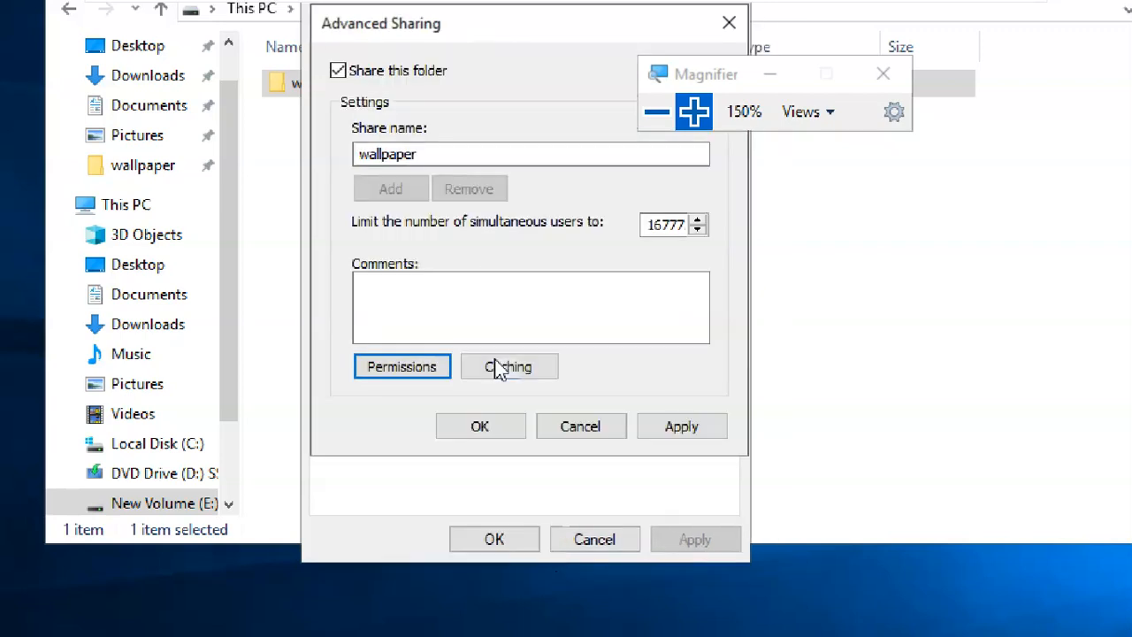
{"action": "left_click", "coordinate": [688, 432]}
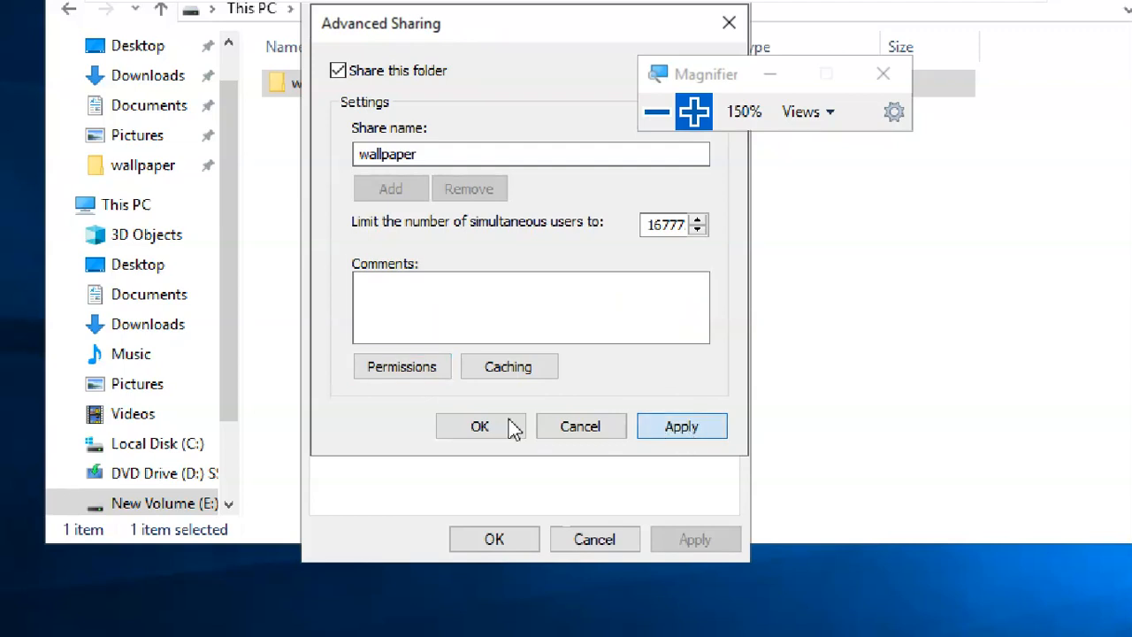
{"action": "left_click", "coordinate": [479, 426]}
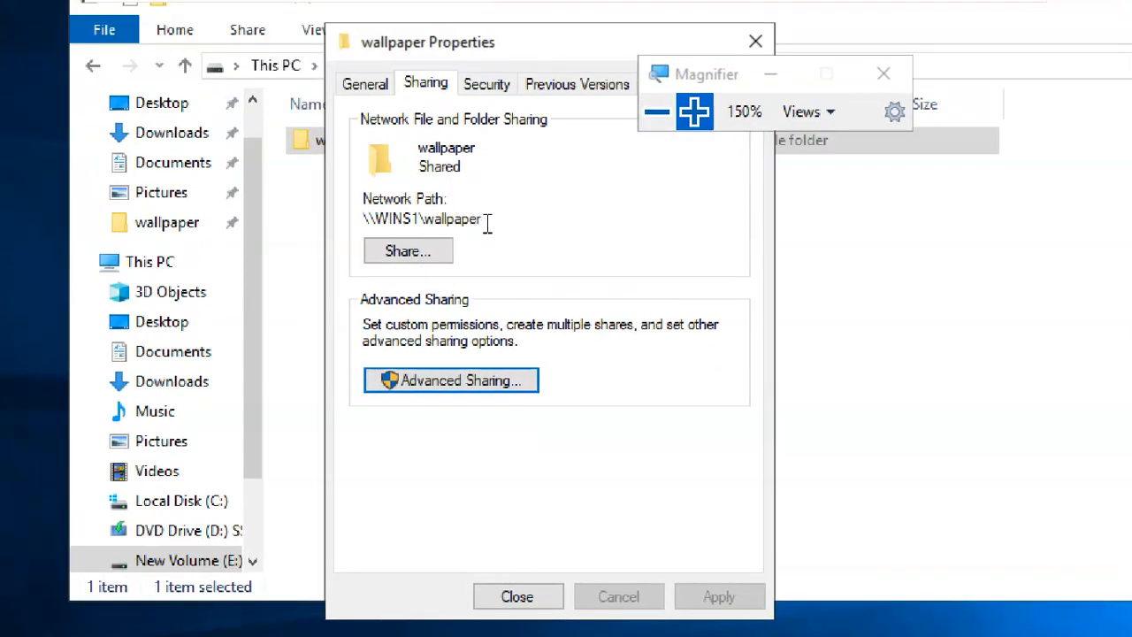
- Copy the wallpaper share's network path \\WINS1\wallpaper from the folder properties
{"action": "left_click_drag", "start_coordinate": [488, 222], "coordinate": [357, 226]}
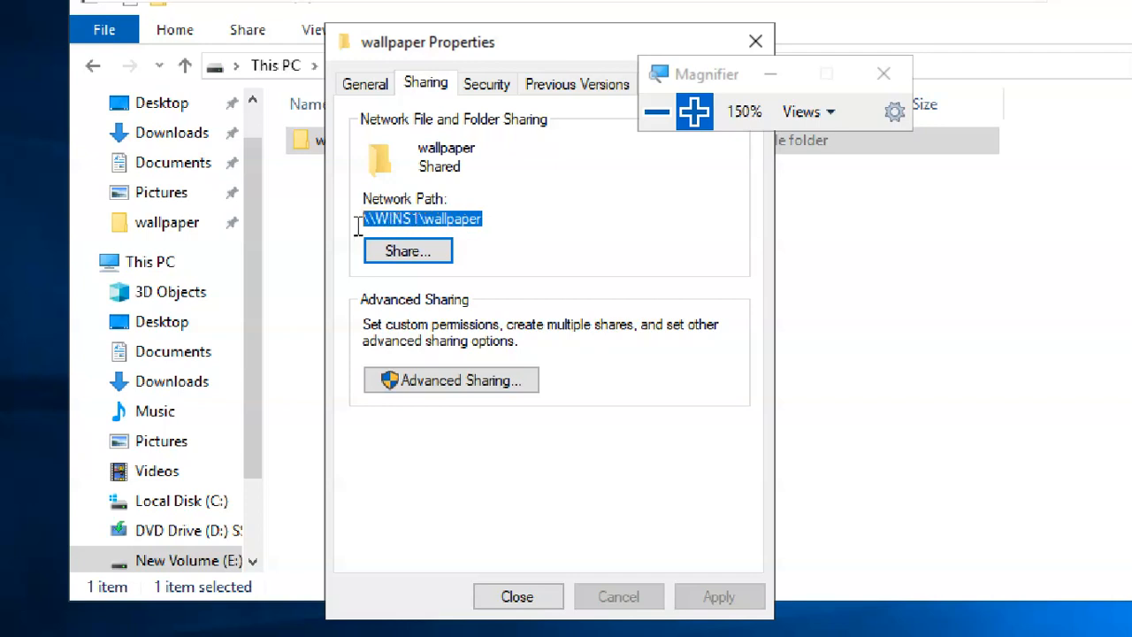
{"action": "right_click", "coordinate": [462, 228]}
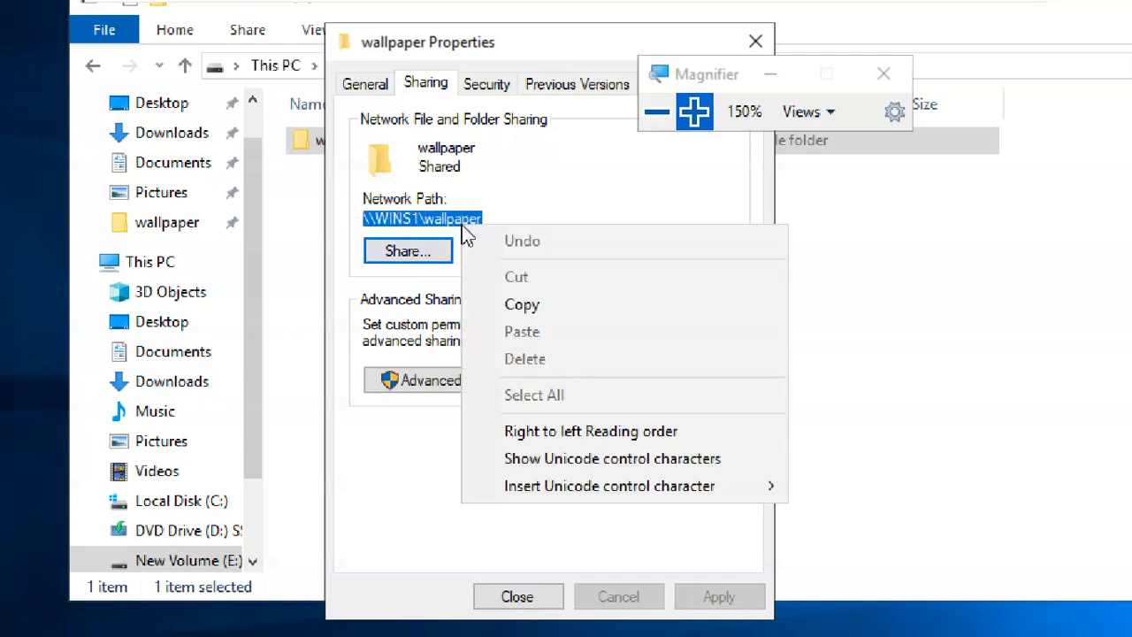
{"action": "left_click", "coordinate": [529, 306]}
- Create a text document named AA on the desktop and open it
{"action": "right_click", "coordinate": [68, 196]}
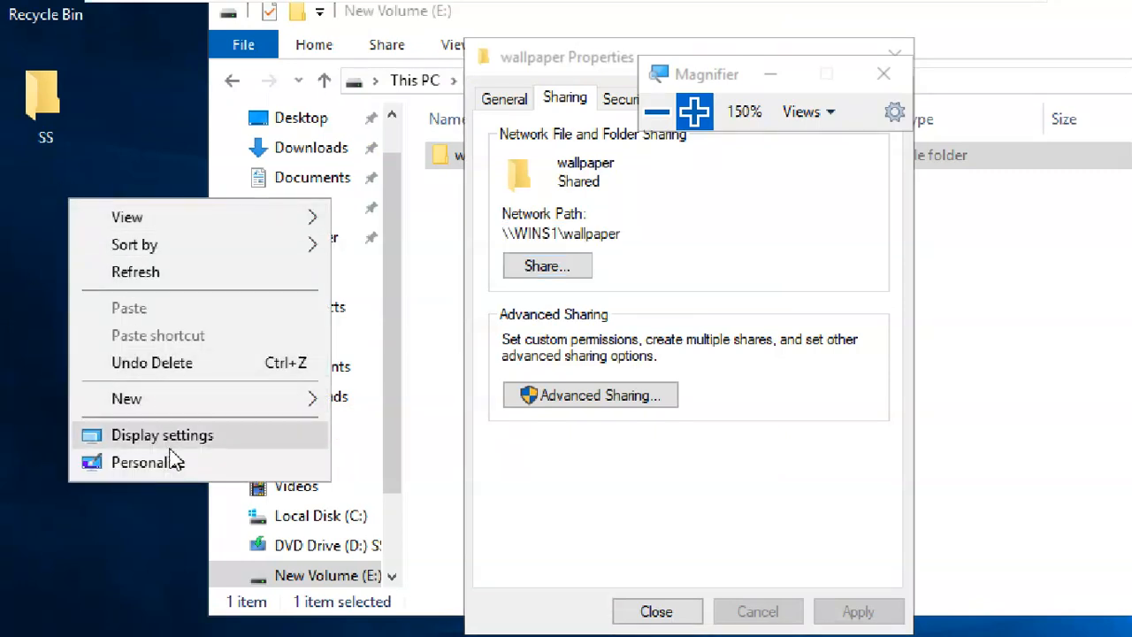
{"action": "mouse_move", "coordinate": [159, 398]}
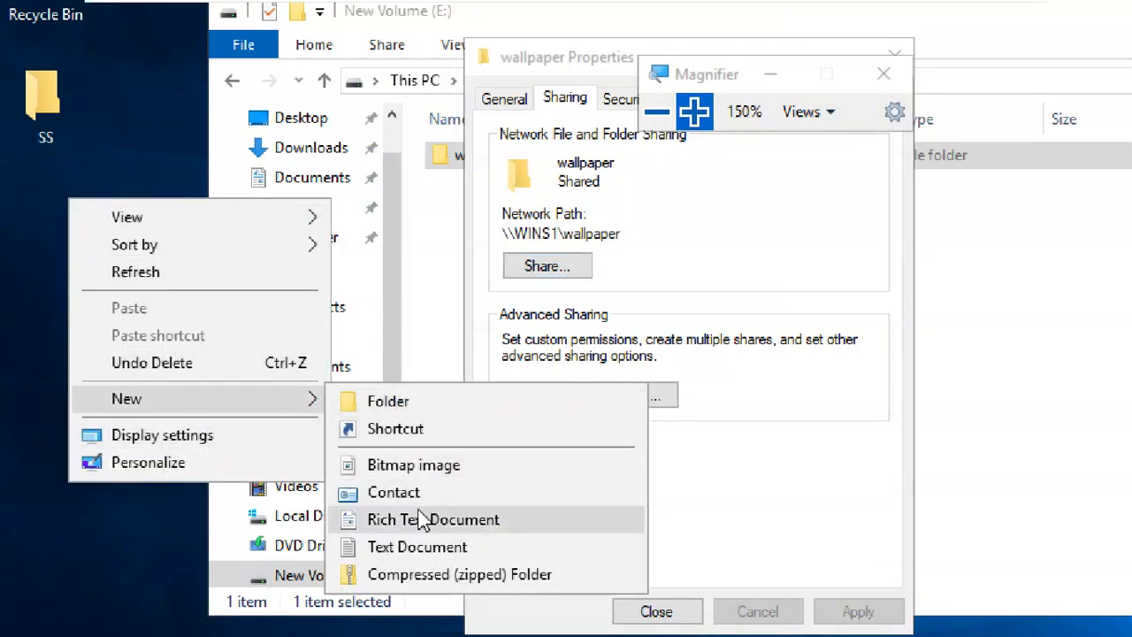
{"action": "left_click", "coordinate": [409, 548]}
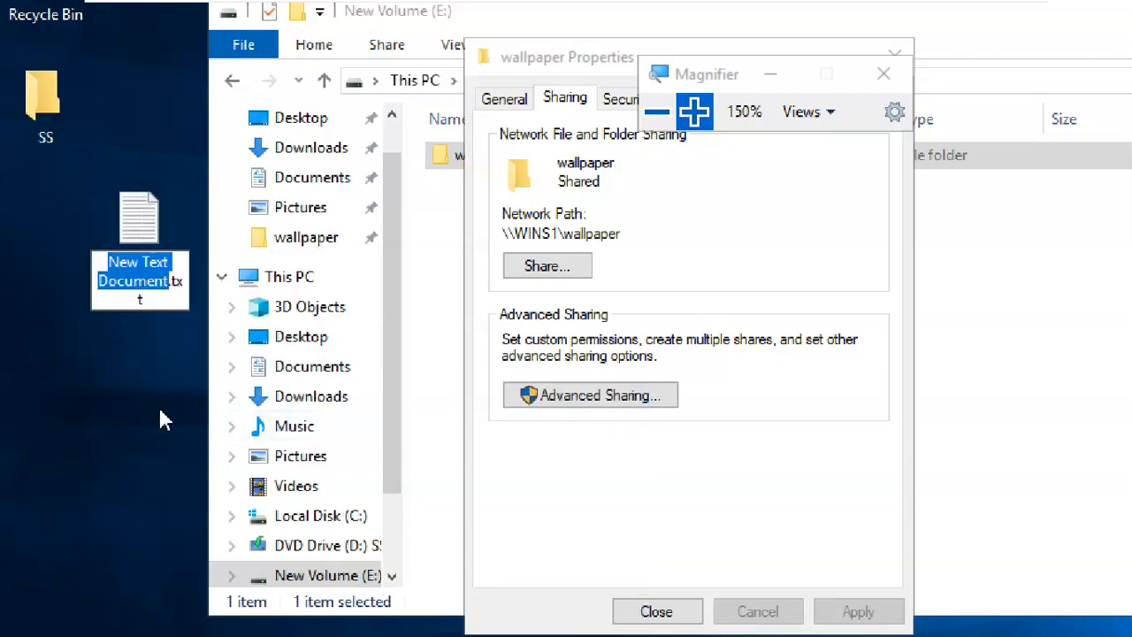
{"action": "type", "text": "AA"}
{"action": "key", "text": "Return"}
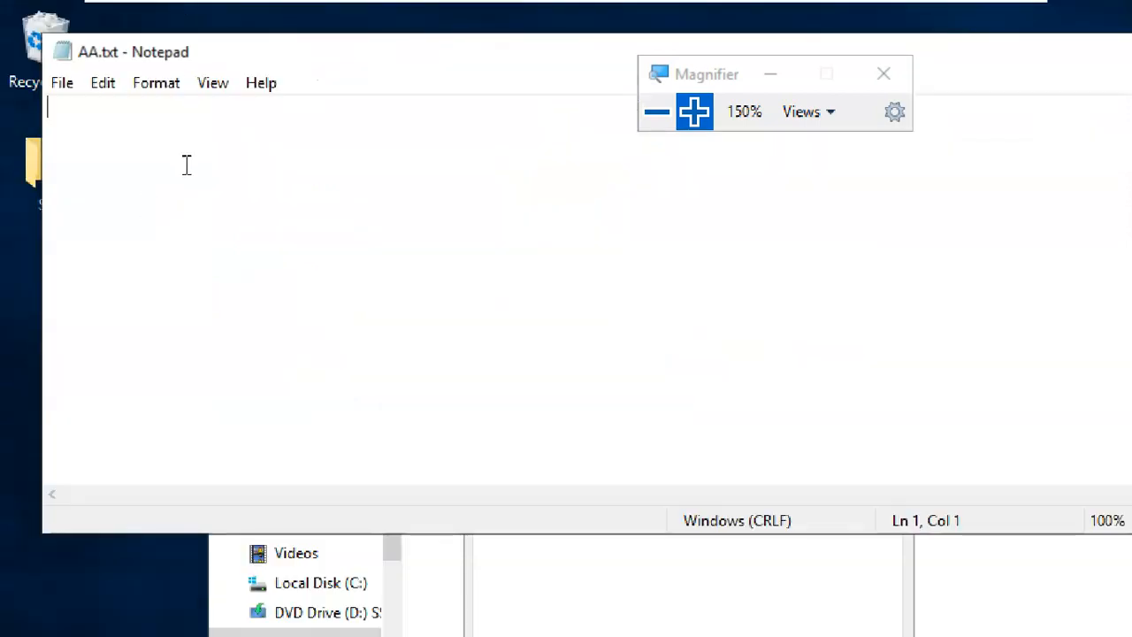
- Paste the copied network path into AA.txt and minimize the document's window
{"action": "key", "text": "ctrl+v"}
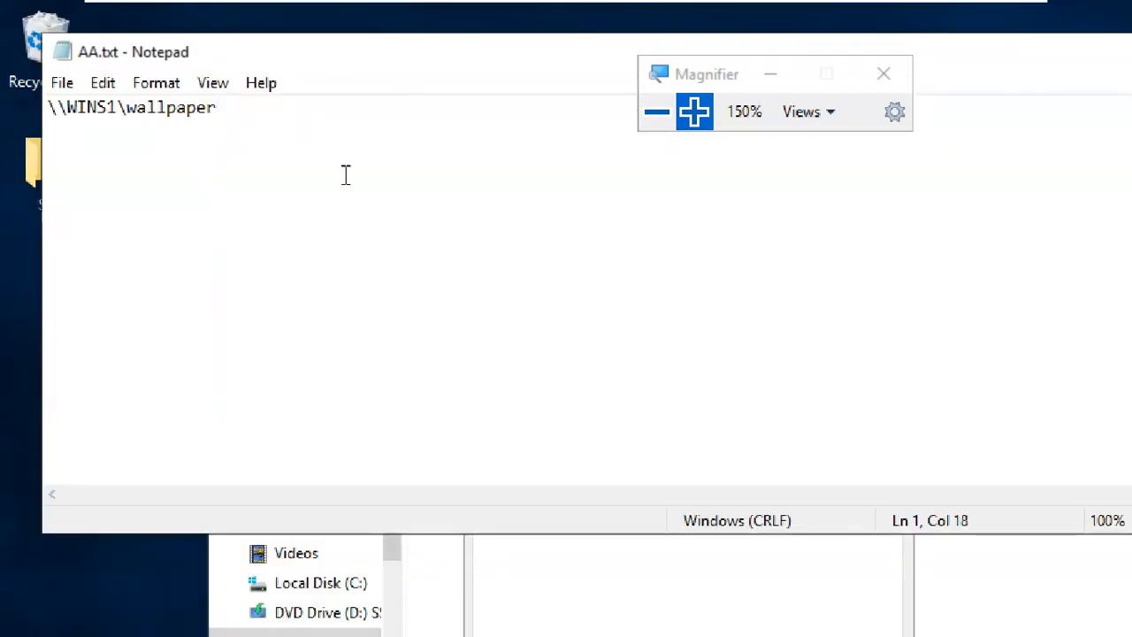
{"action": "left_click_drag", "start_coordinate": [356, 55], "coordinate": [684, 351]}
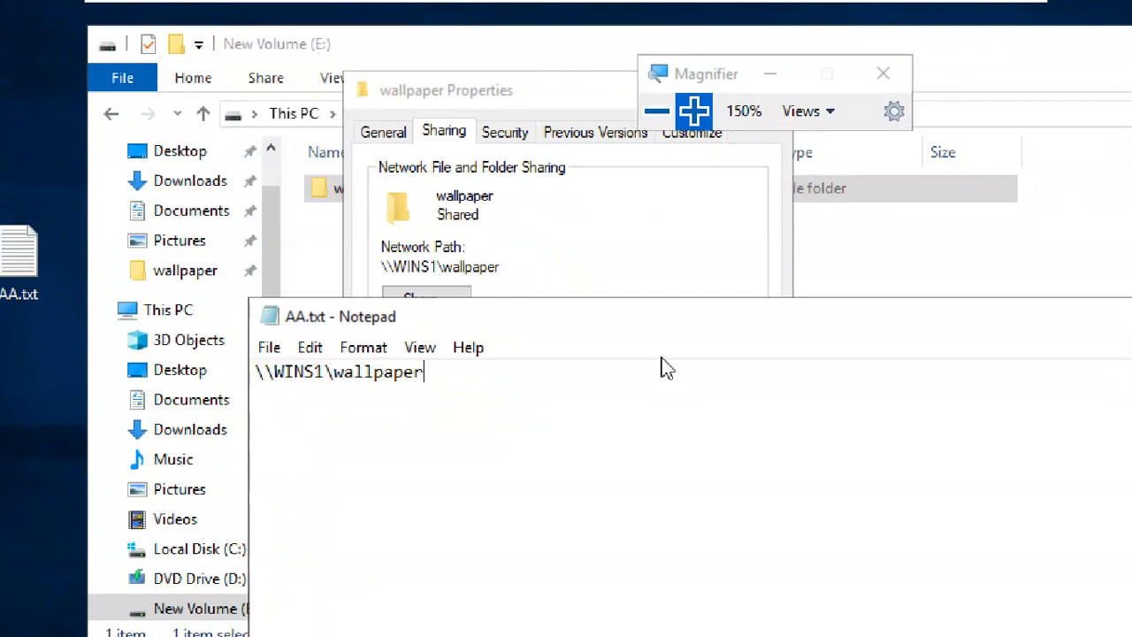
{"action": "double_click", "coordinate": [657, 316]}
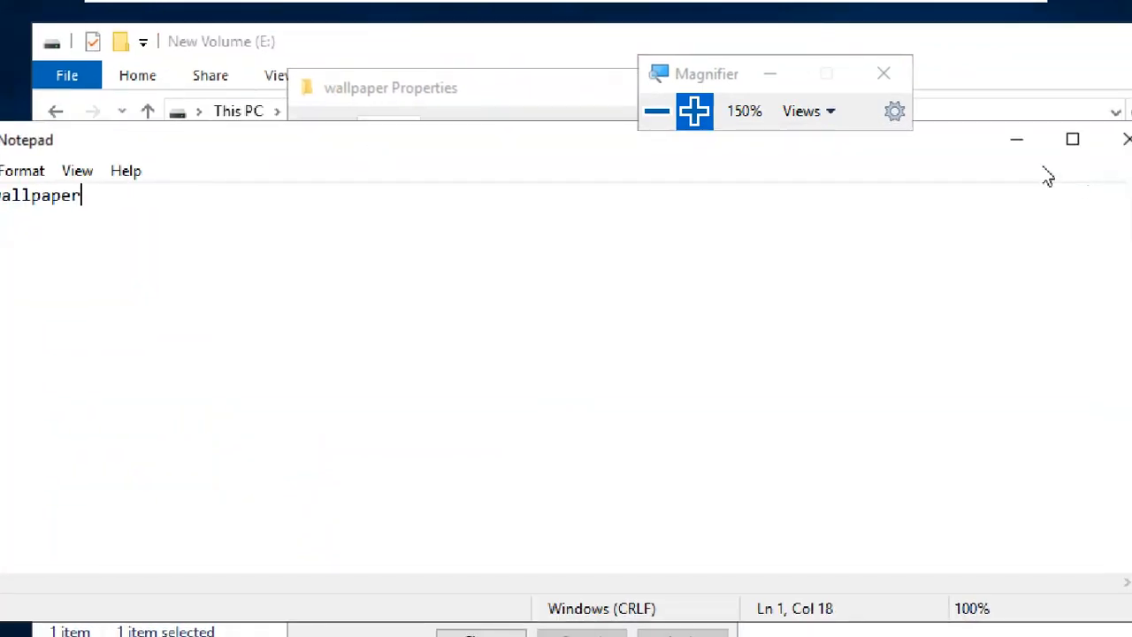
{"action": "left_click", "coordinate": [1016, 141]}
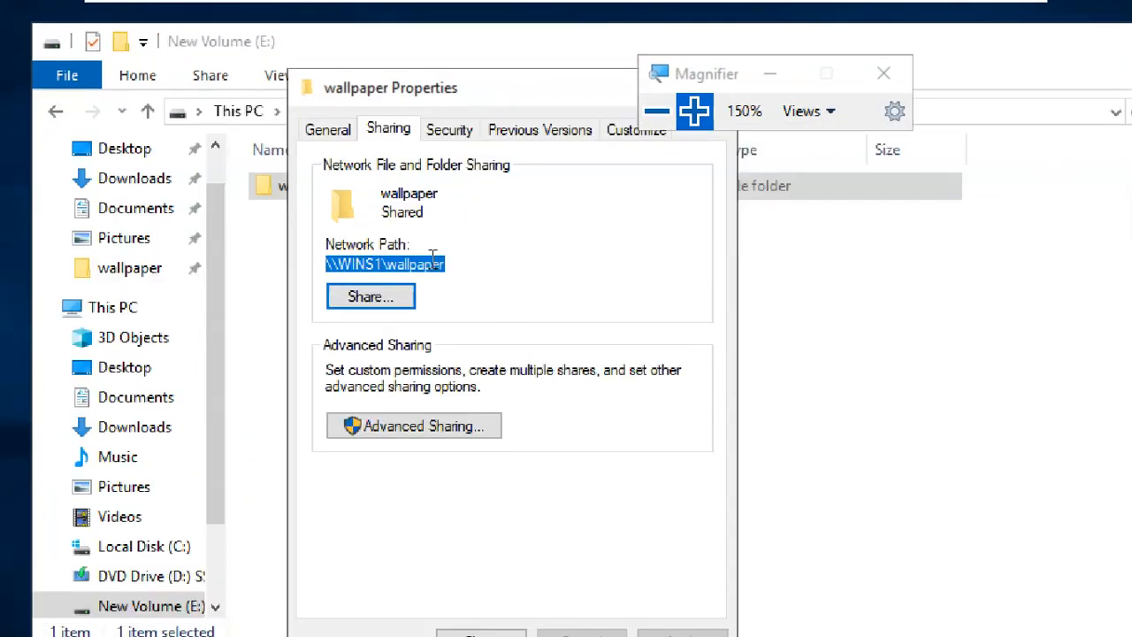
- Review the security permissions of the wallpaper folder for Users and Administrators without changing them
{"action": "left_click", "coordinate": [447, 141]}
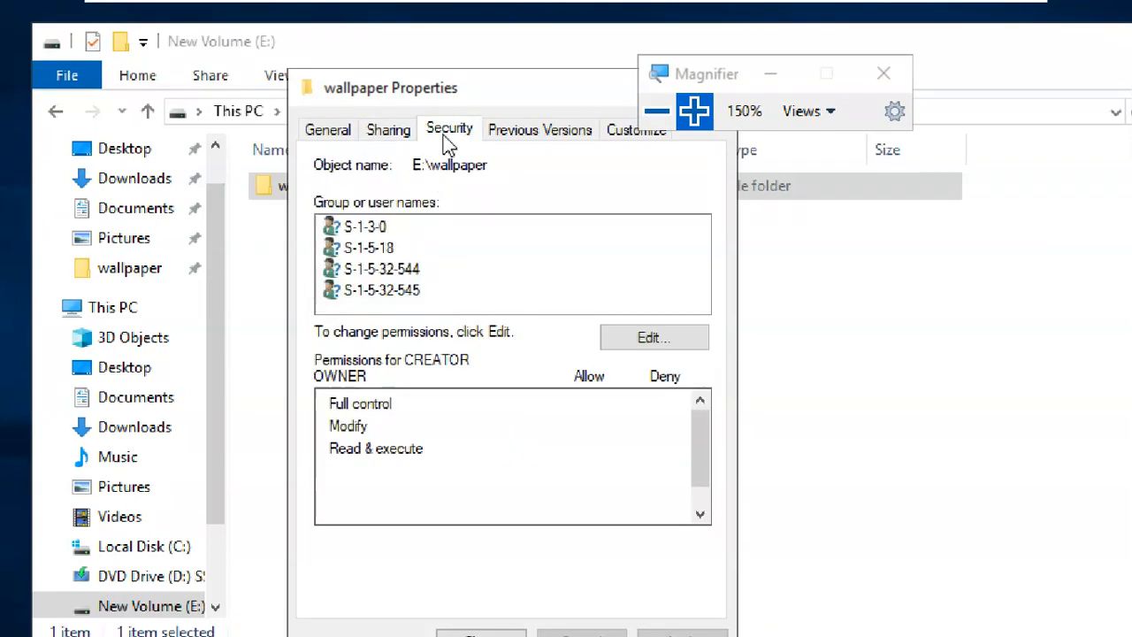
{"action": "left_click", "coordinate": [475, 292]}
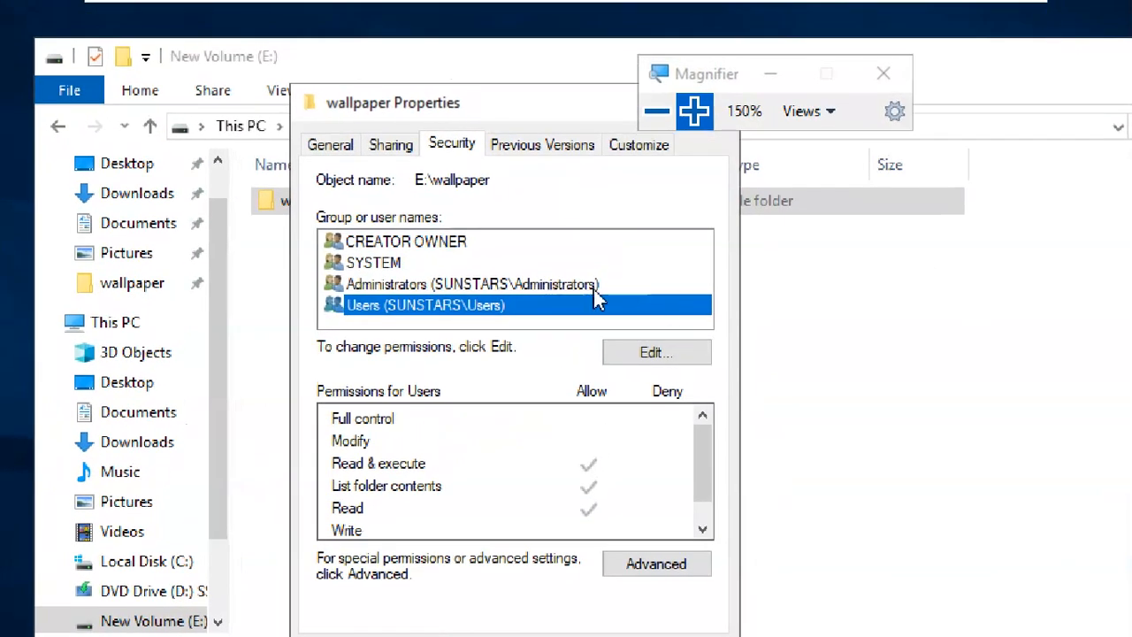
{"action": "left_click", "coordinate": [630, 126]}
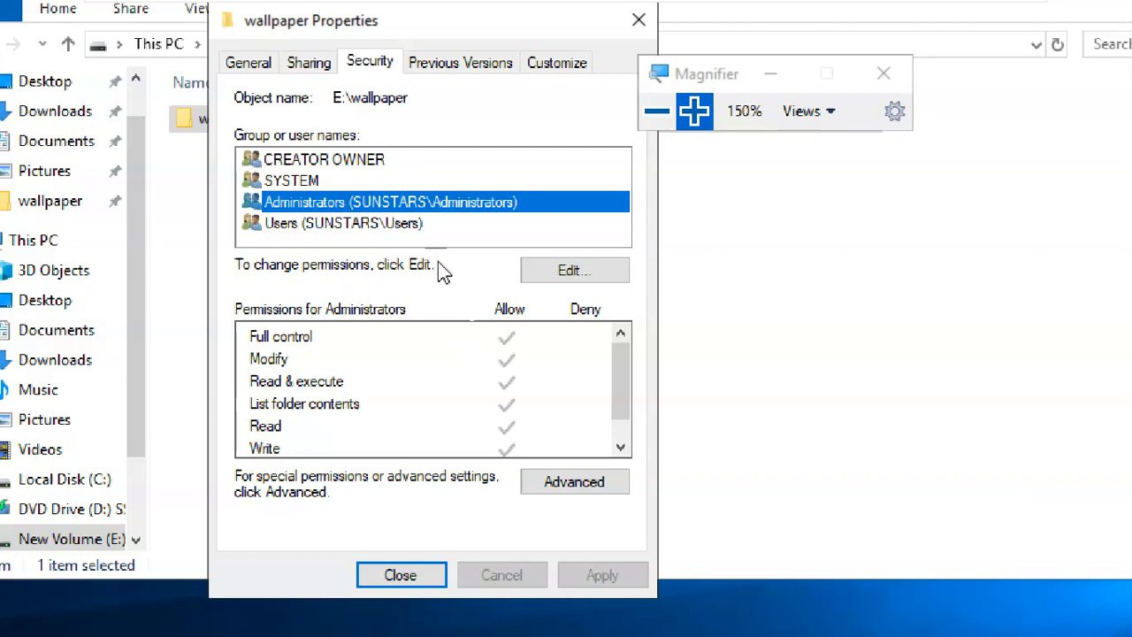
{"action": "left_click", "coordinate": [532, 273]}
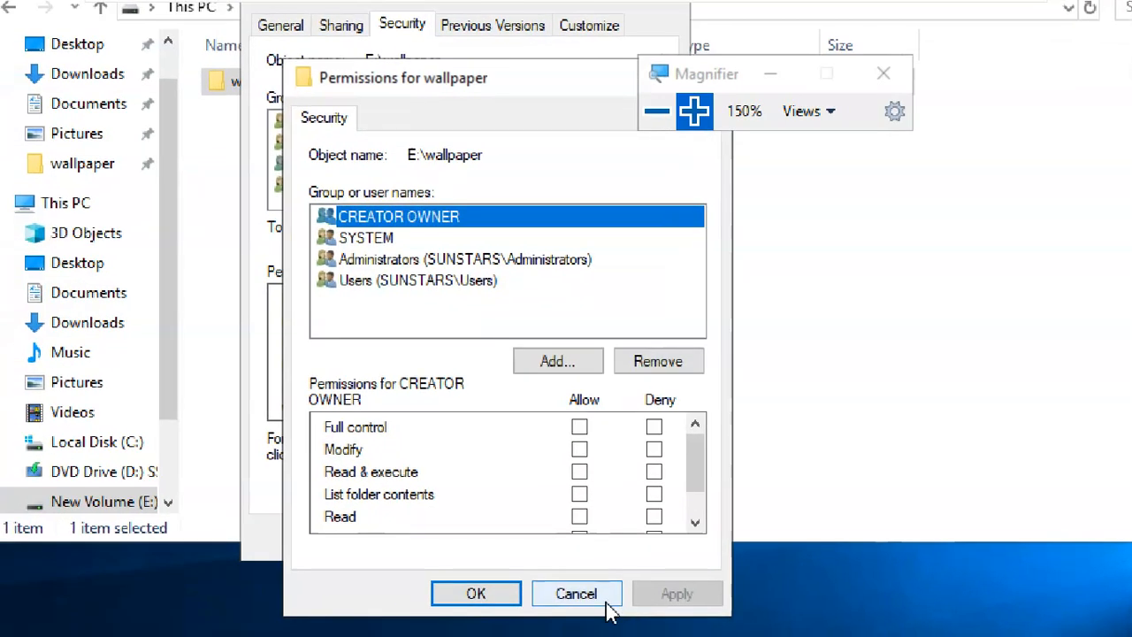
{"action": "left_click", "coordinate": [541, 629]}
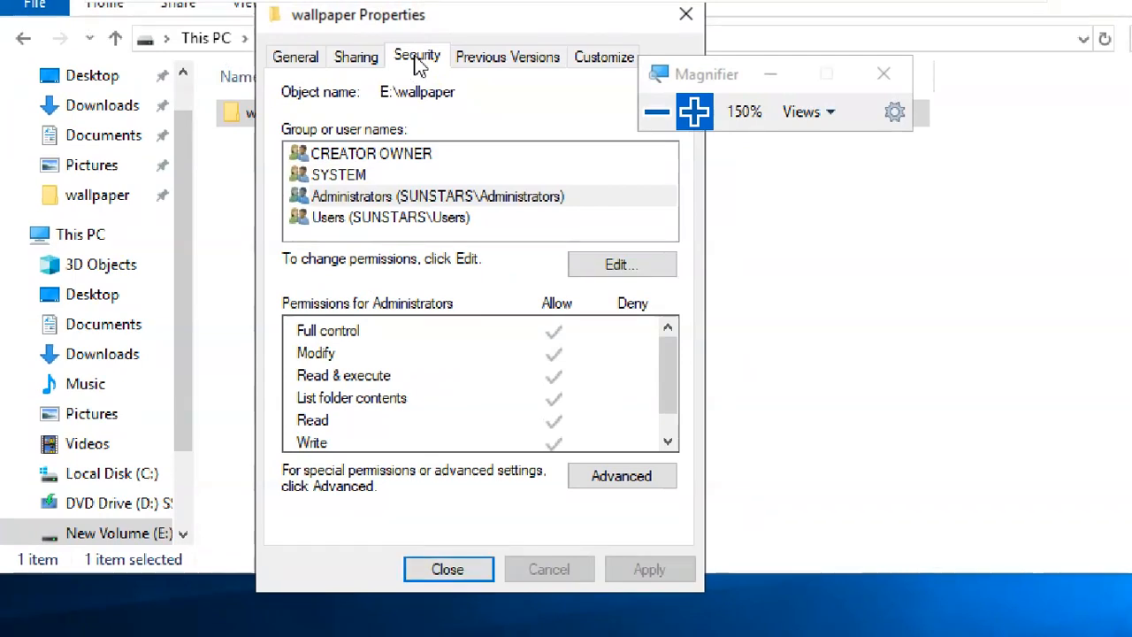
- Start adding an entry to the wallpaper folder's security permissions and resolve the name Everyone
{"action": "left_click", "coordinate": [579, 274]}
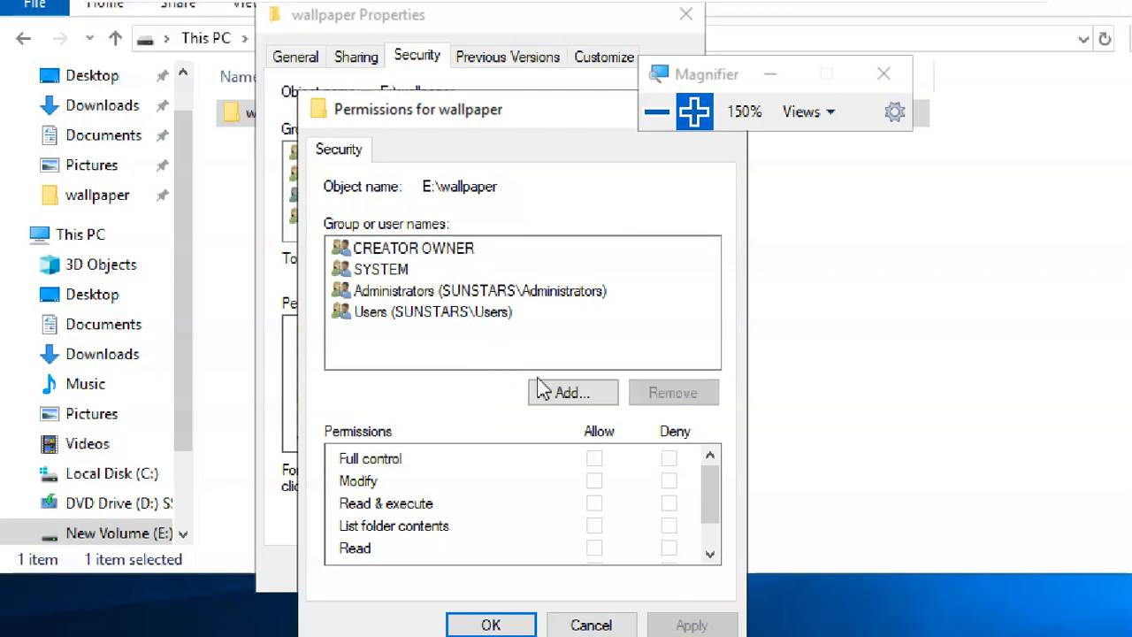
{"action": "left_click", "coordinate": [561, 397]}
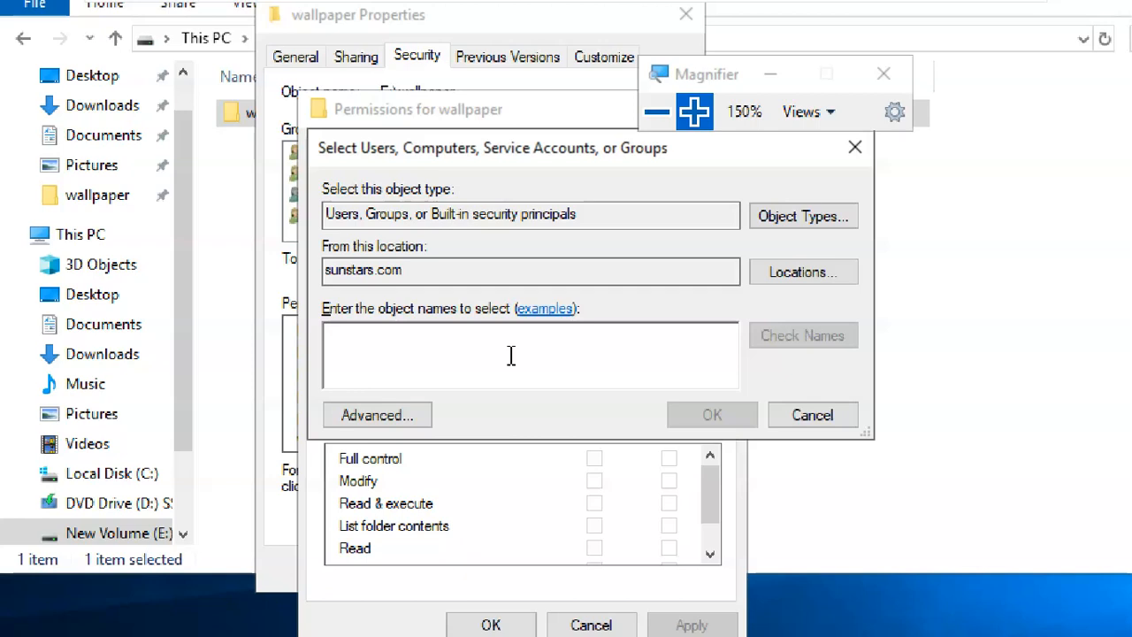
{"action": "type", "text": "EVERY"}
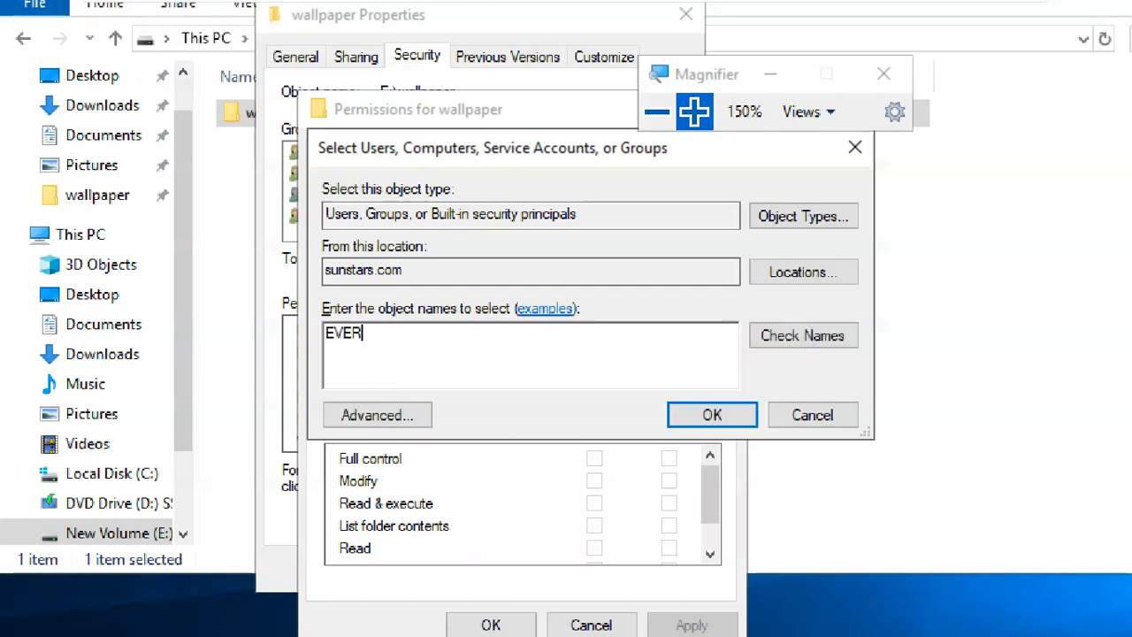
{"action": "left_click", "coordinate": [789, 343]}
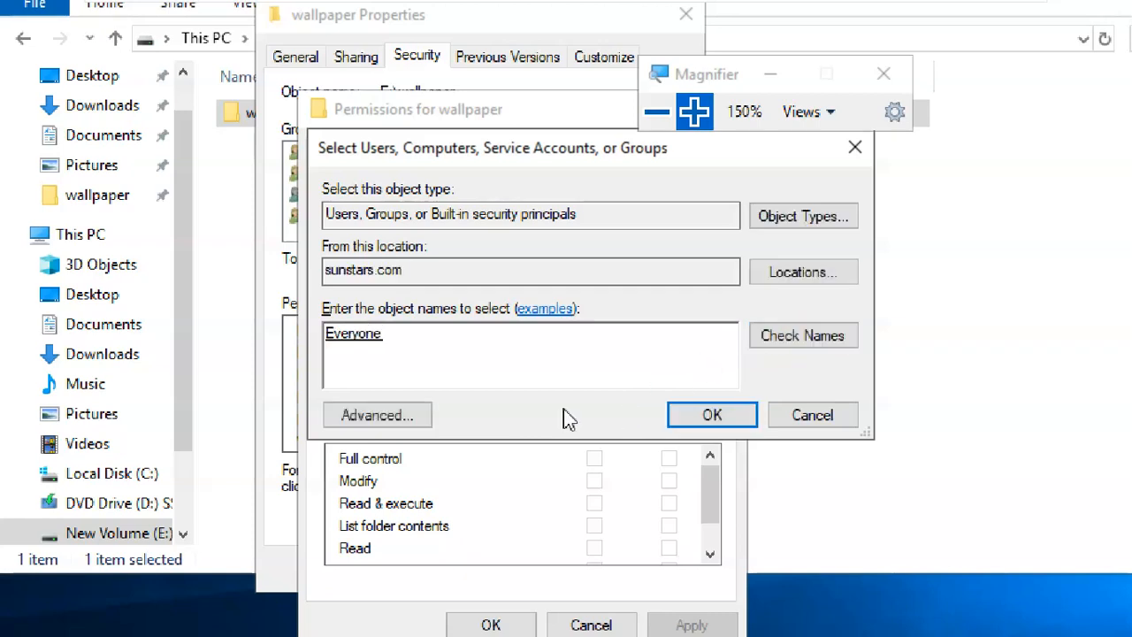
- Replace Everyone with the Domain Users group, picked from the names matching "DOMAIN", and add it to the folder's security permissions
{"action": "double_click", "coordinate": [336, 345]}
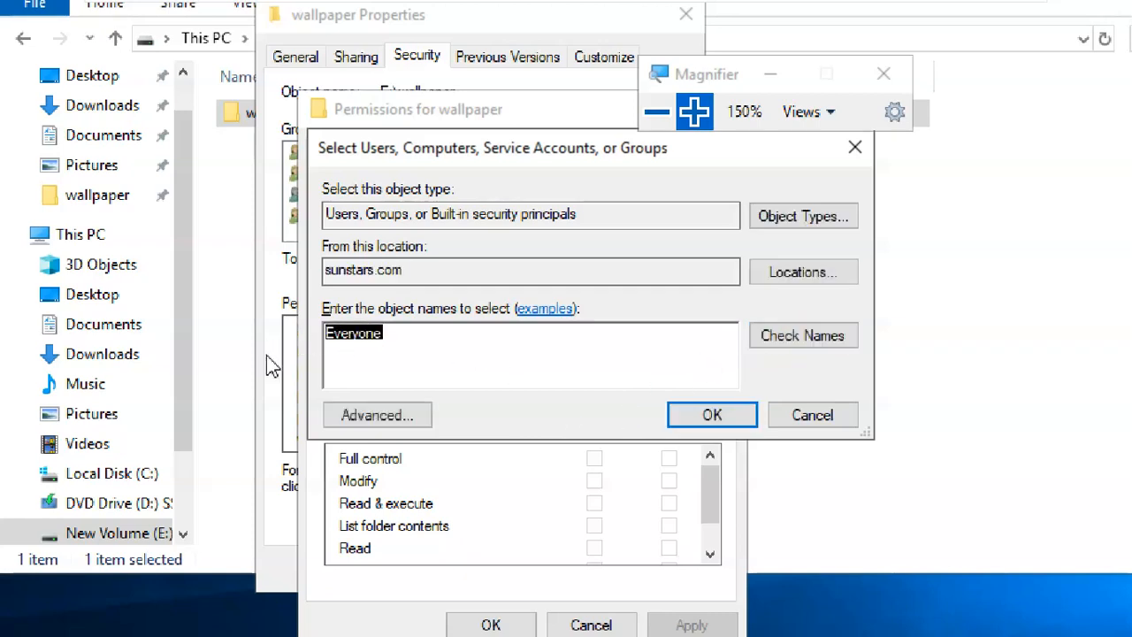
{"action": "type", "text": "DOMAIN"}
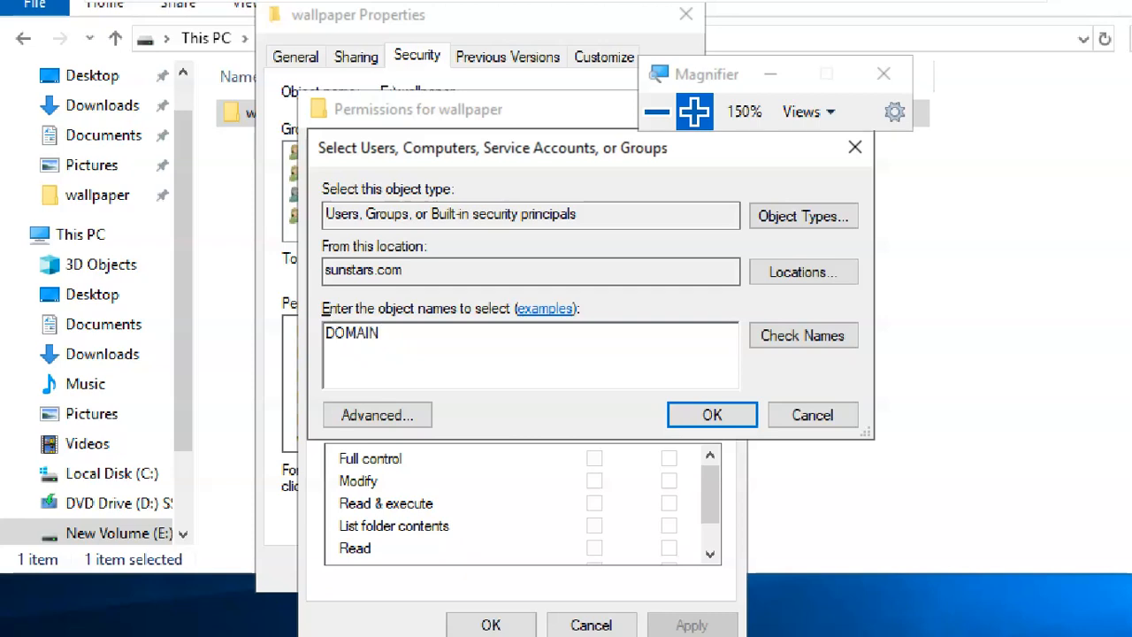
{"action": "left_click", "coordinate": [762, 335]}
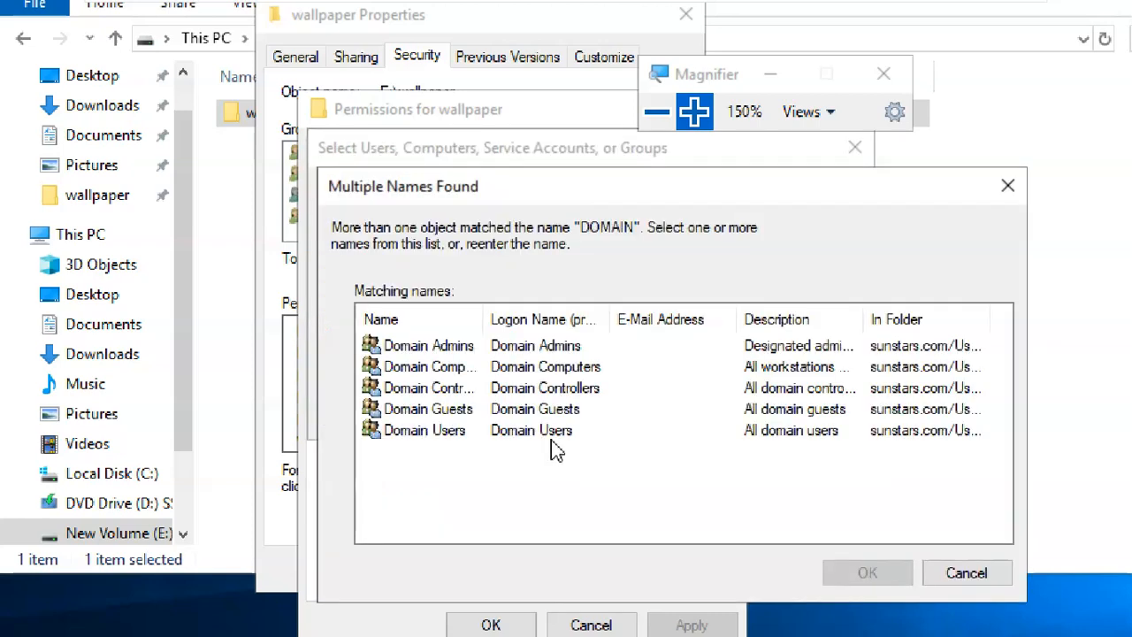
{"action": "left_click", "coordinate": [474, 432]}
{"action": "left_click", "coordinate": [866, 574]}
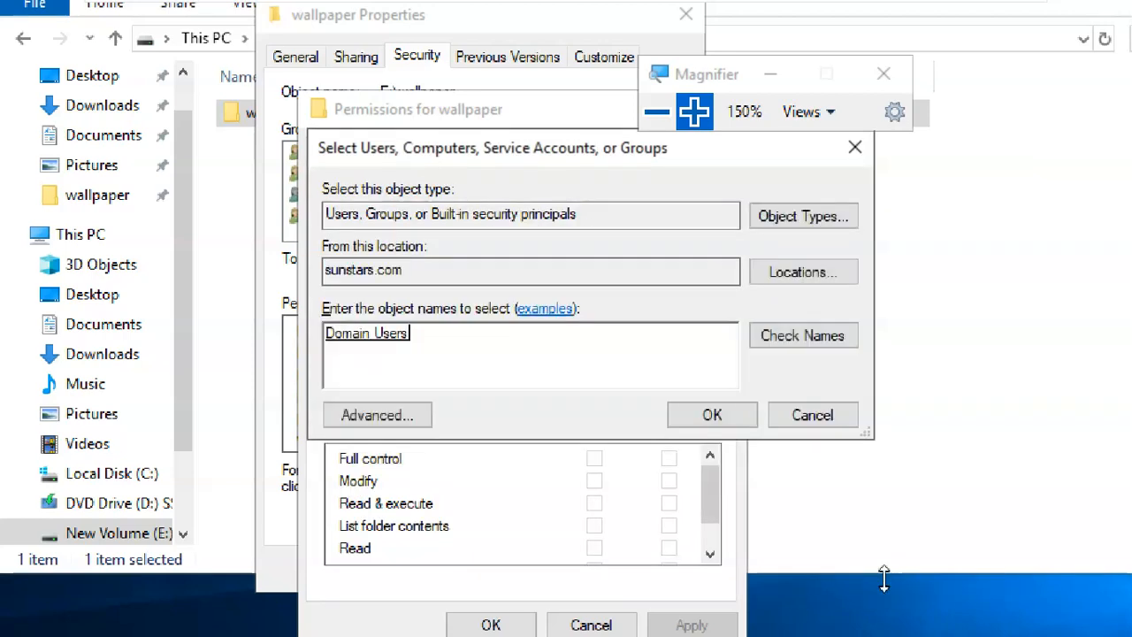
{"action": "left_click", "coordinate": [696, 421]}
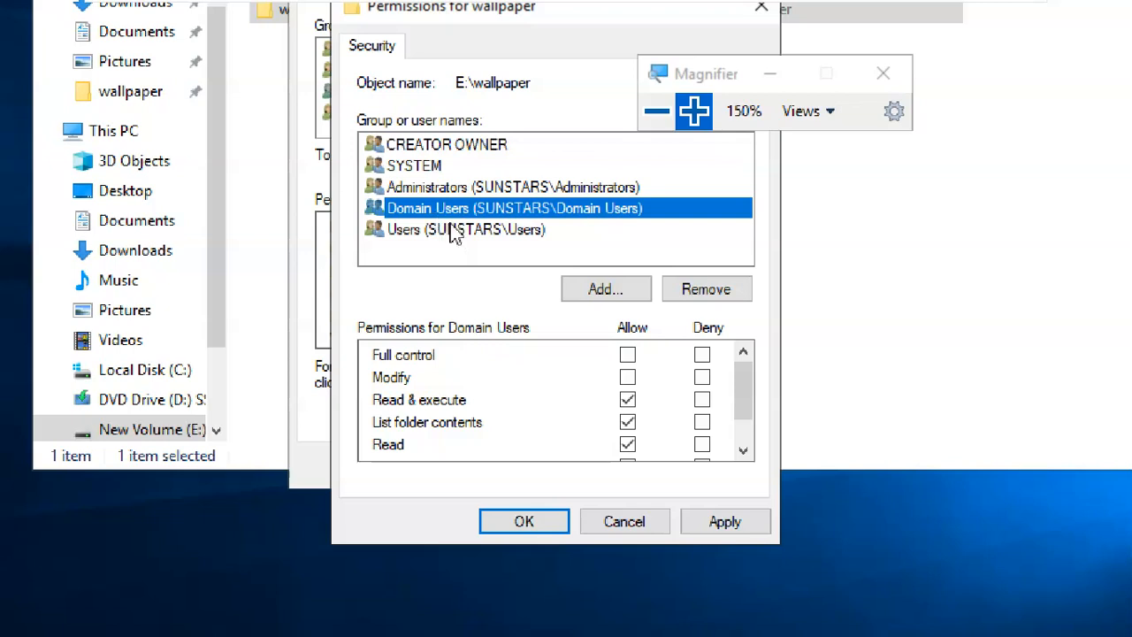
- Allow Domain Users Full control of the wallpaper folder and apply the security permissions
{"action": "left_click", "coordinate": [627, 355]}
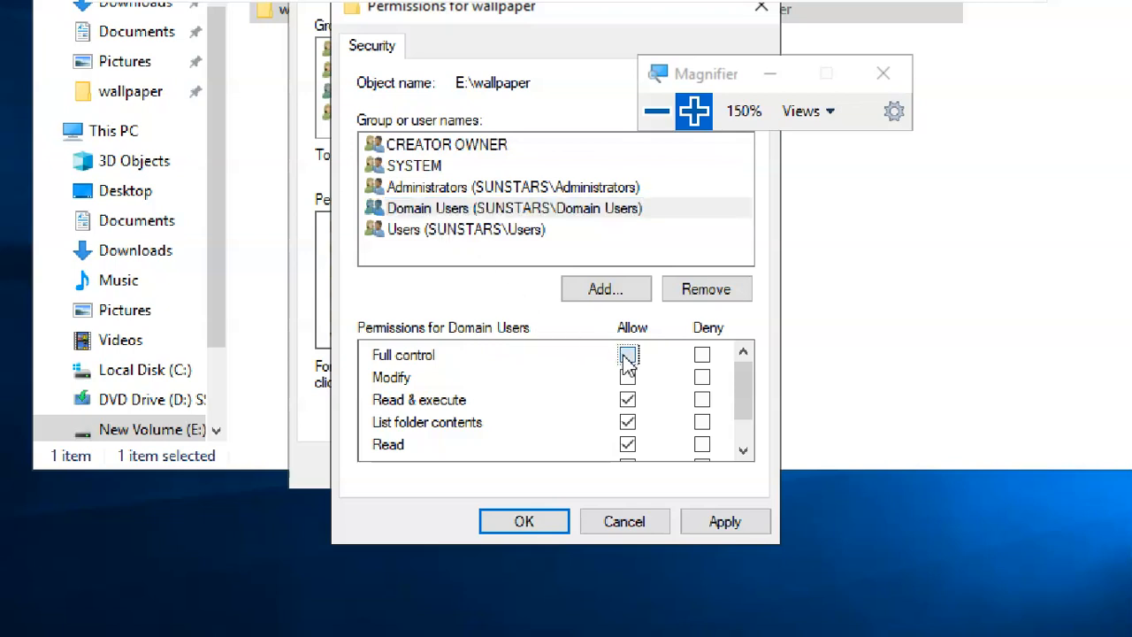
{"action": "left_click", "coordinate": [716, 524]}
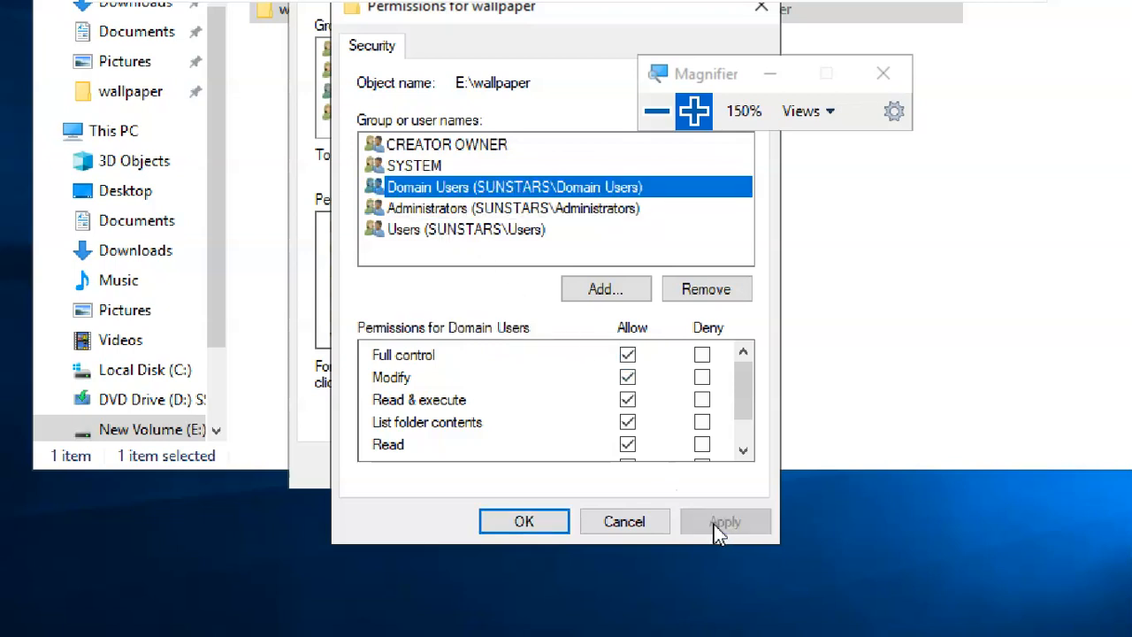
{"action": "left_click", "coordinate": [527, 526]}
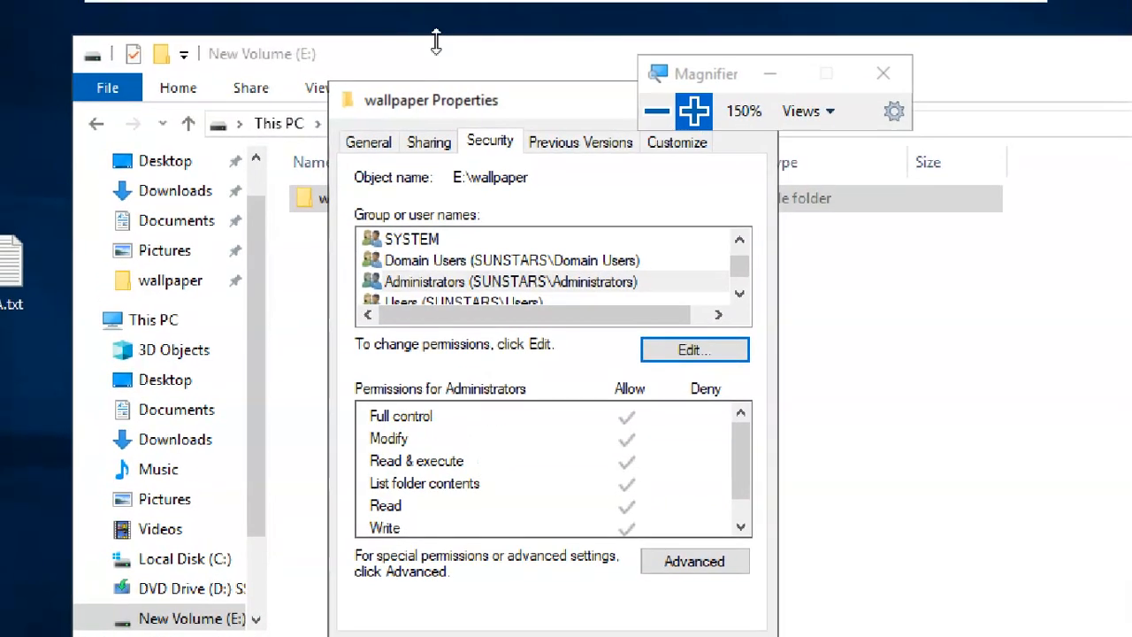
- Review the Domain Users security permissions and the sharing settings of the wallpaper folder
{"action": "left_click", "coordinate": [443, 106]}
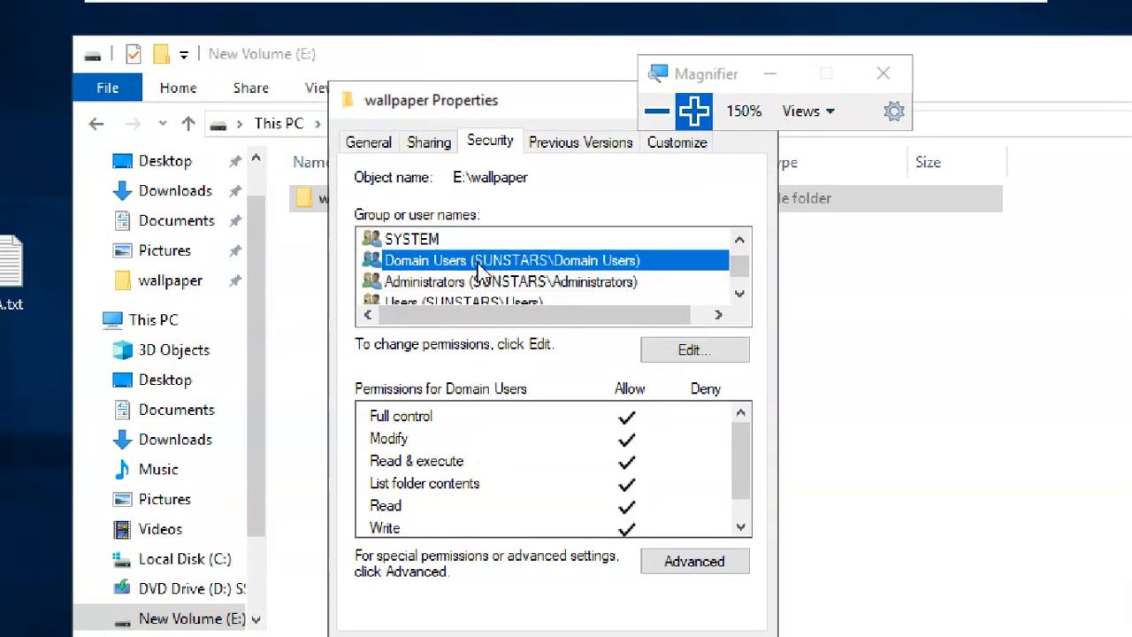
{"action": "left_click", "coordinate": [430, 143]}
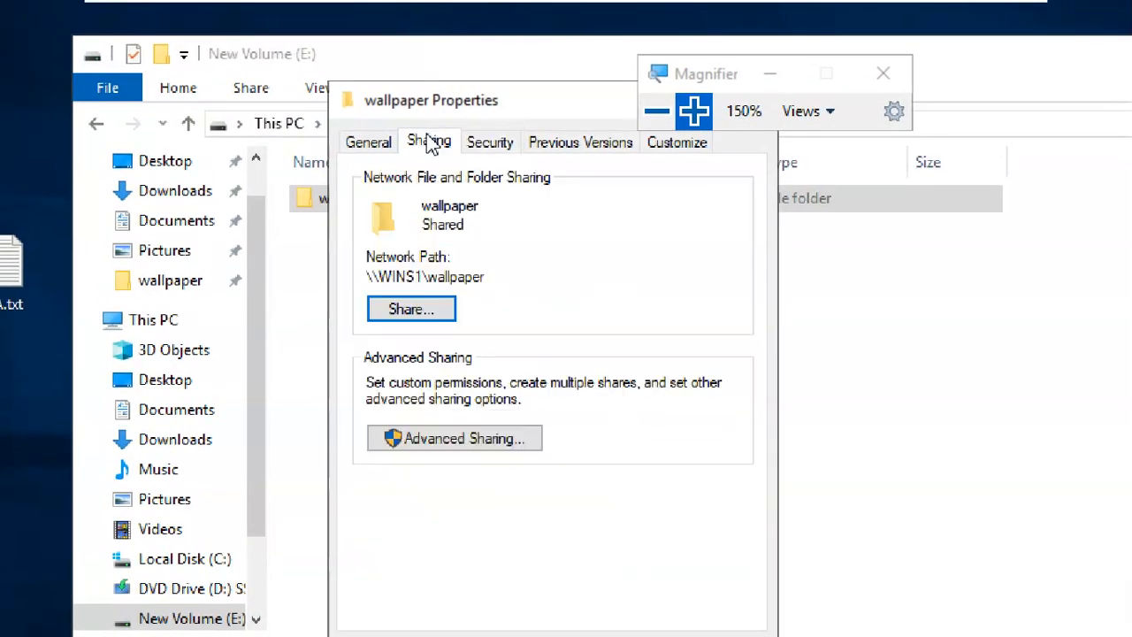
{"action": "left_click", "coordinate": [497, 149]}
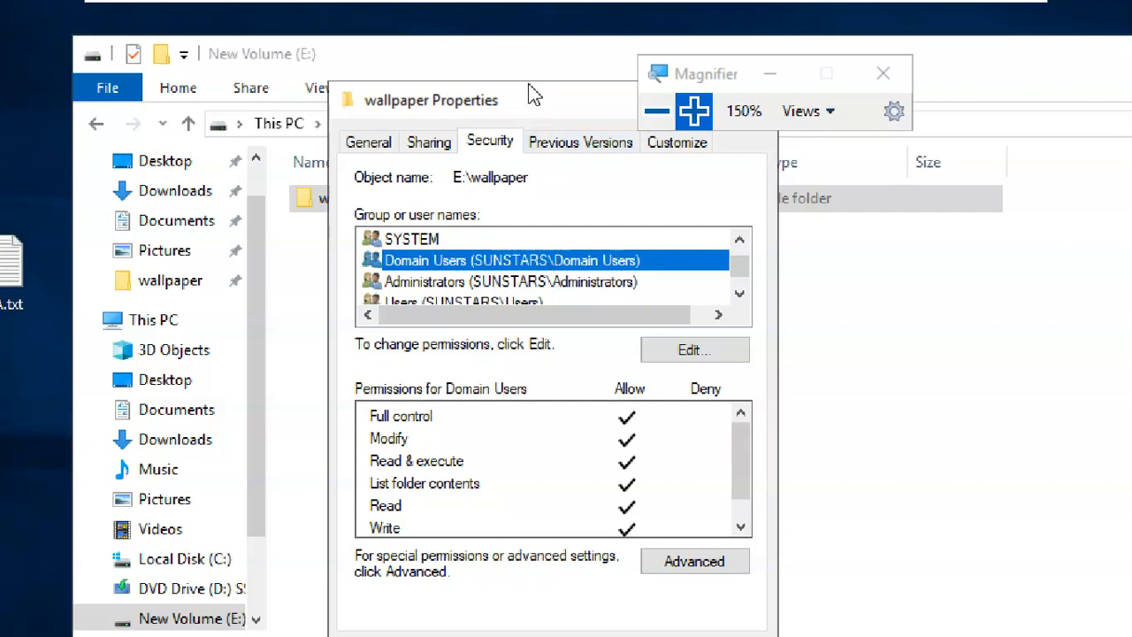
{"action": "left_click_drag", "start_coordinate": [521, 101], "coordinate": [449, 33]}
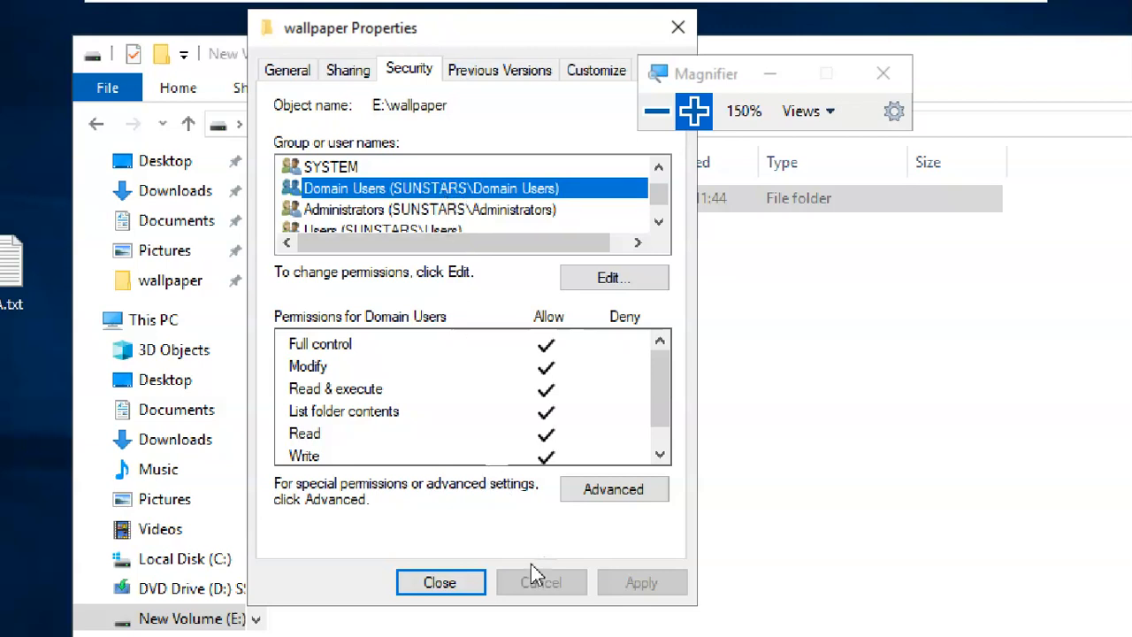
{"action": "left_click", "coordinate": [352, 71]}
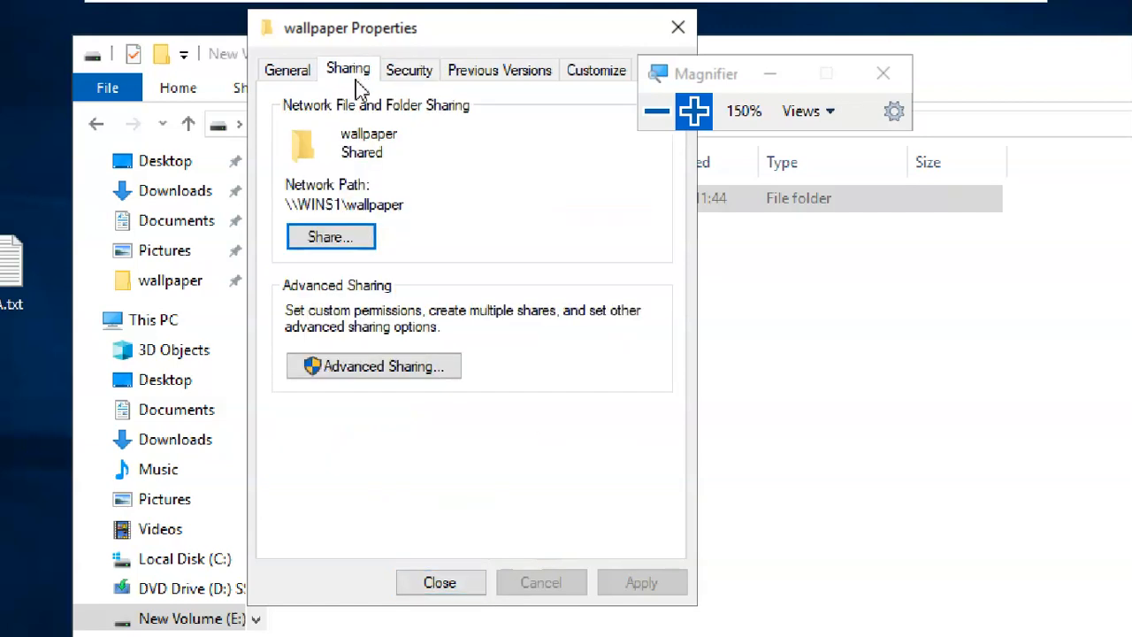
{"action": "left_click", "coordinate": [414, 74]}
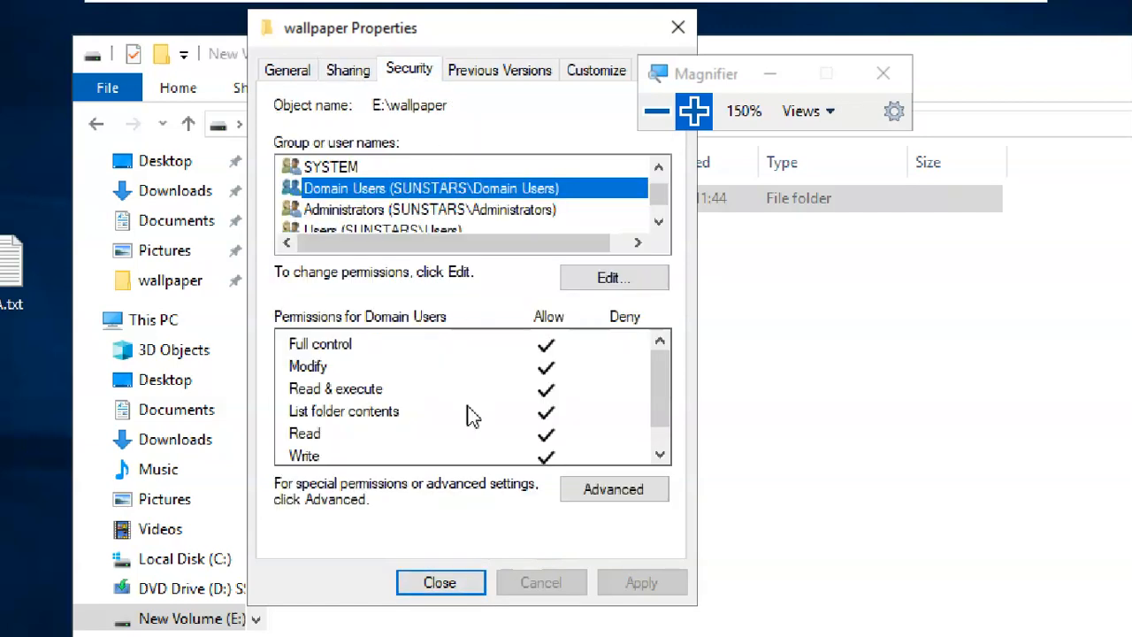
- Close the wallpaper folder's properties, open the folder and copy the full file name PIC1.jpg, including its extension
{"action": "left_click", "coordinate": [439, 584]}
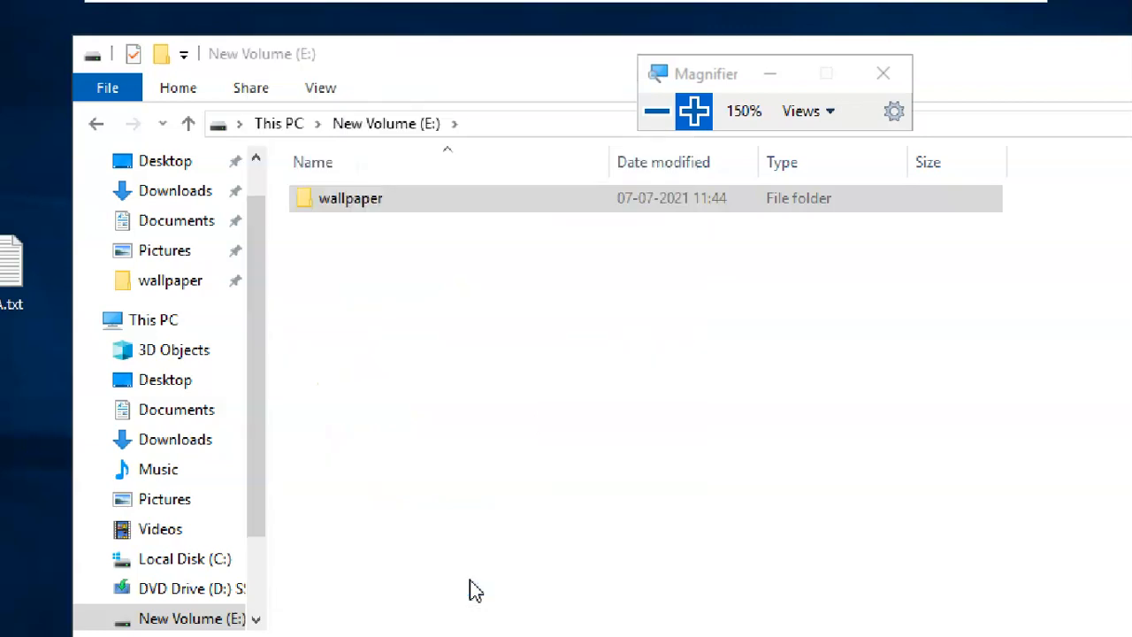
{"action": "double_click", "coordinate": [393, 203]}
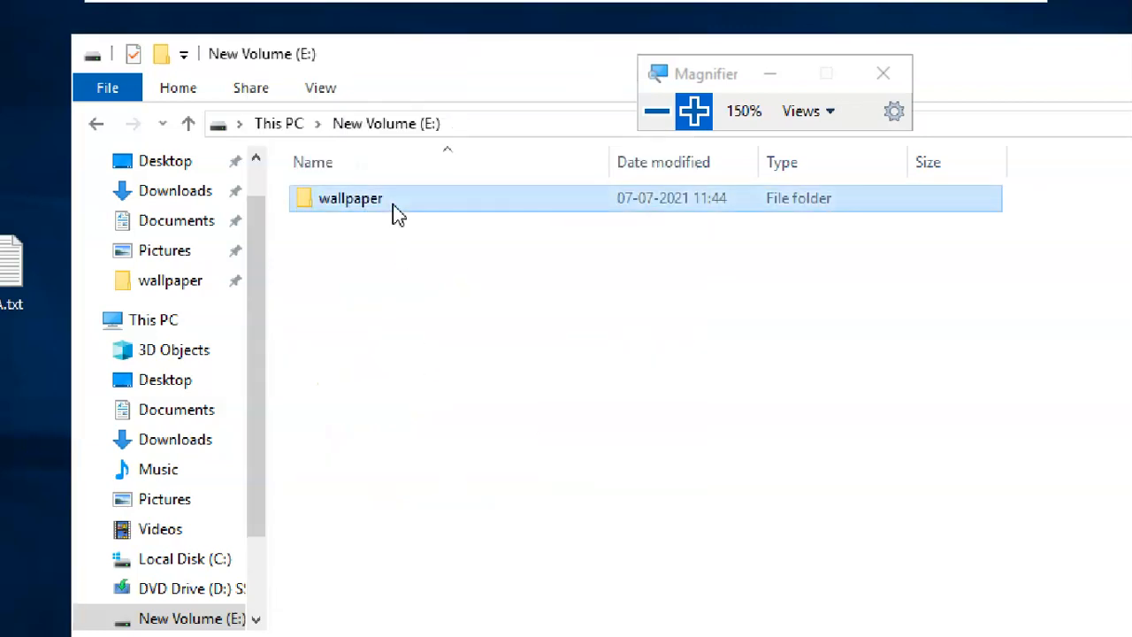
{"action": "left_click", "coordinate": [395, 213]}
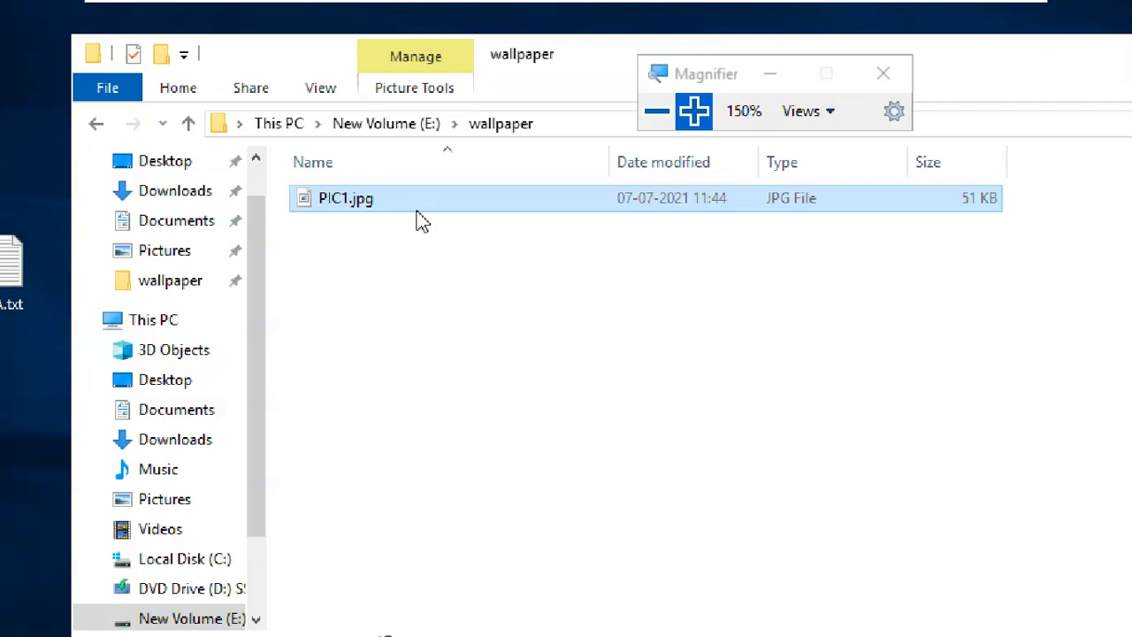
{"action": "left_click", "coordinate": [424, 256]}
{"action": "left_click", "coordinate": [416, 212]}
{"action": "right_click", "coordinate": [417, 215]}
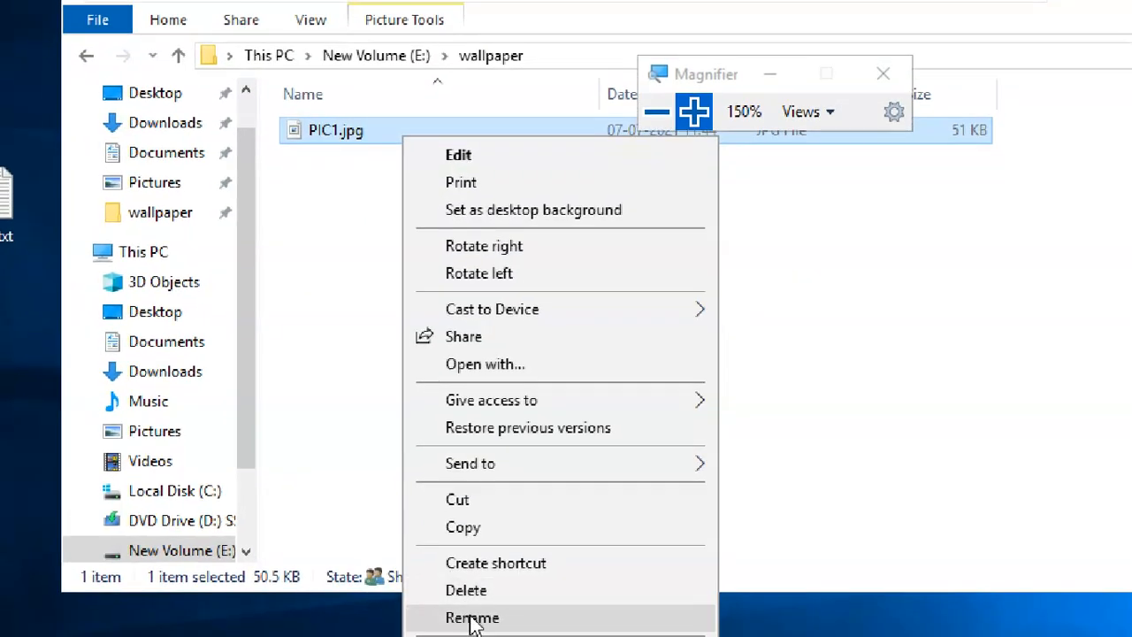
{"action": "left_click", "coordinate": [473, 612]}
{"action": "left_click", "coordinate": [373, 118]}
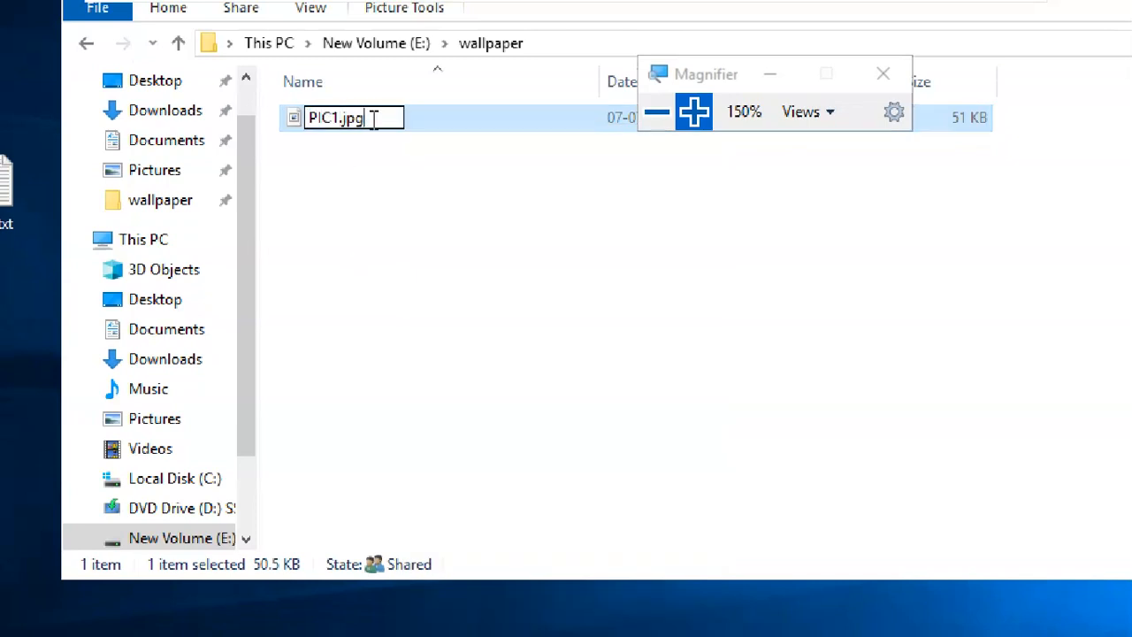
{"action": "left_click_drag", "start_coordinate": [373, 118], "coordinate": [305, 118]}
{"action": "key", "text": "ctrl+c"}
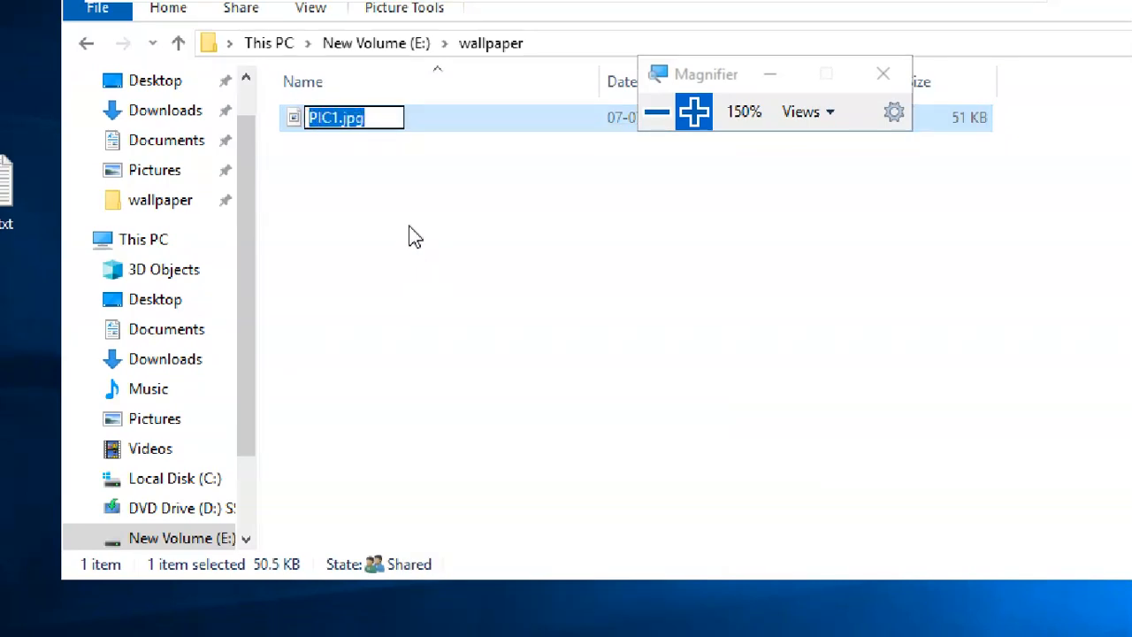
{"action": "left_click", "coordinate": [409, 227]}
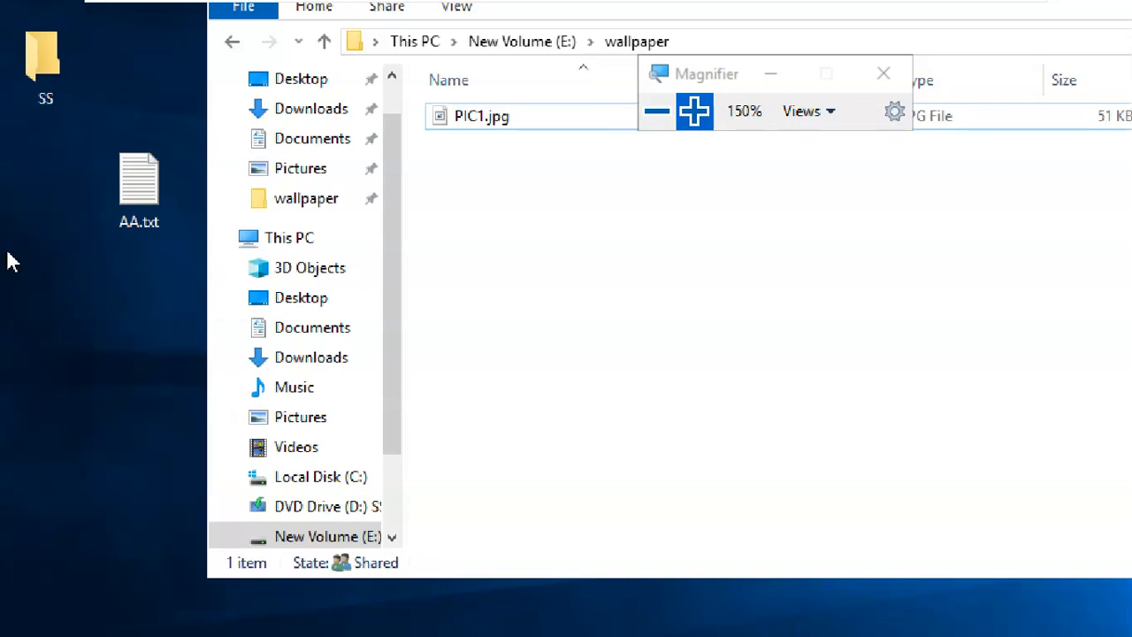
- Switch to the AA.txt note in Notepad and append \PIC1.jpg to the share path, giving \\WINS1\wallpaper\PIC1.jpg
{"action": "double_click", "coordinate": [139, 189]}
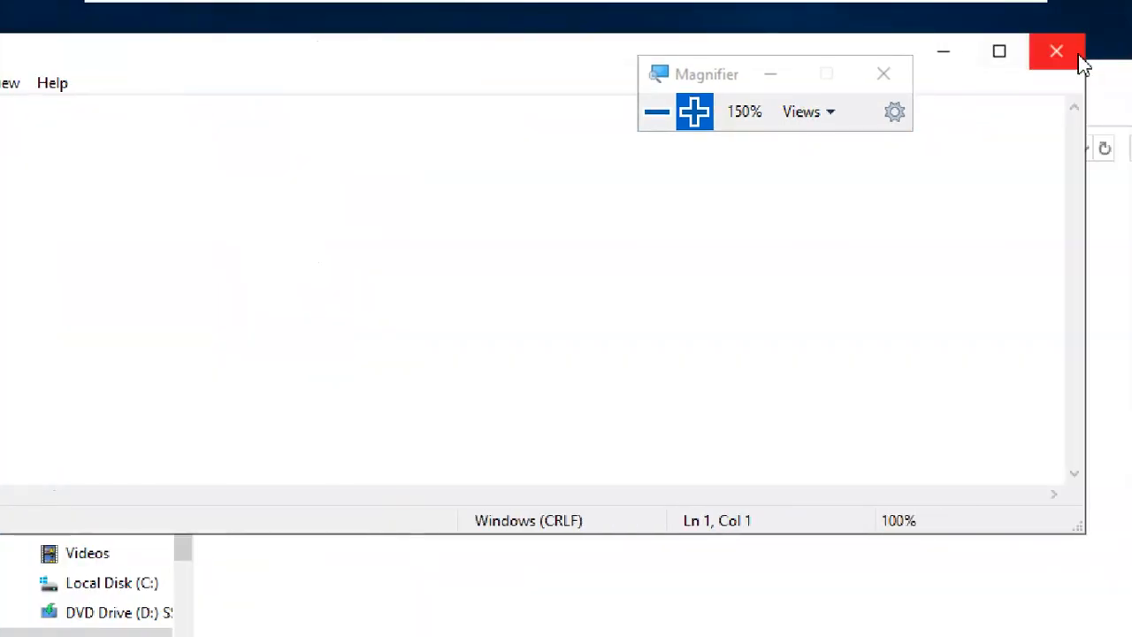
{"action": "left_click", "coordinate": [1057, 52]}
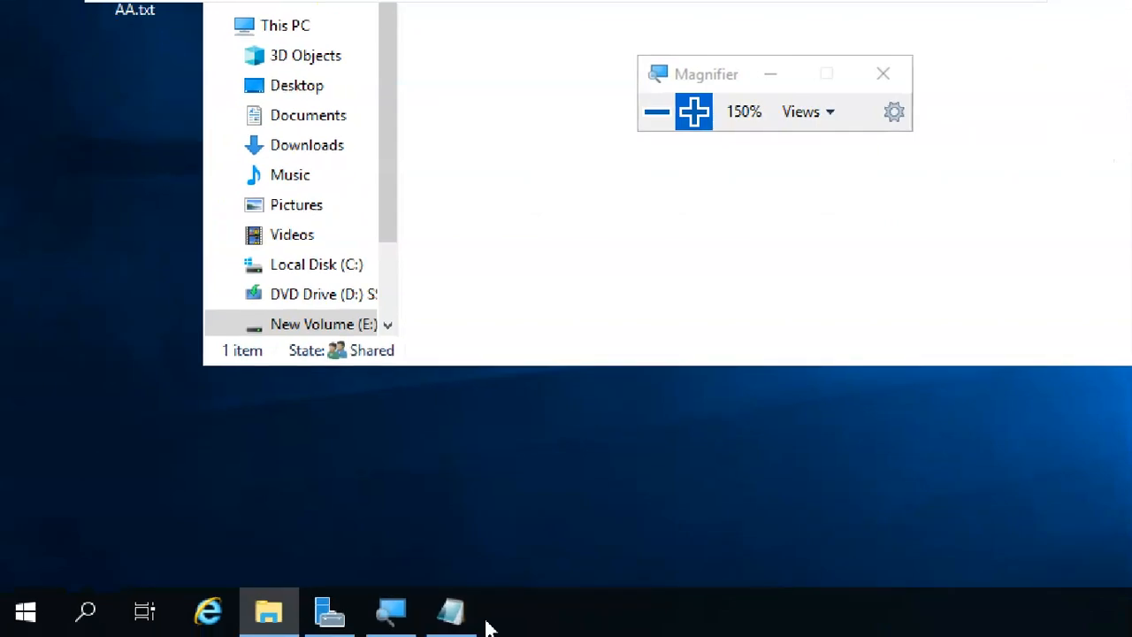
{"action": "left_click", "coordinate": [468, 618]}
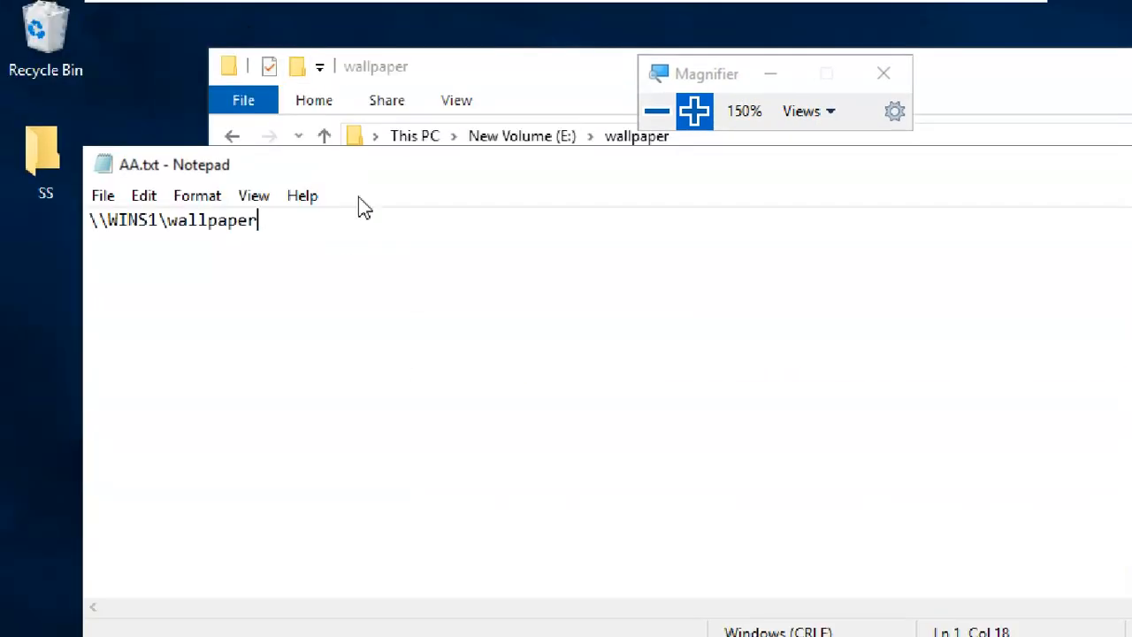
{"action": "type", "text": "\\"}
{"action": "key", "text": "ctrl+v"}
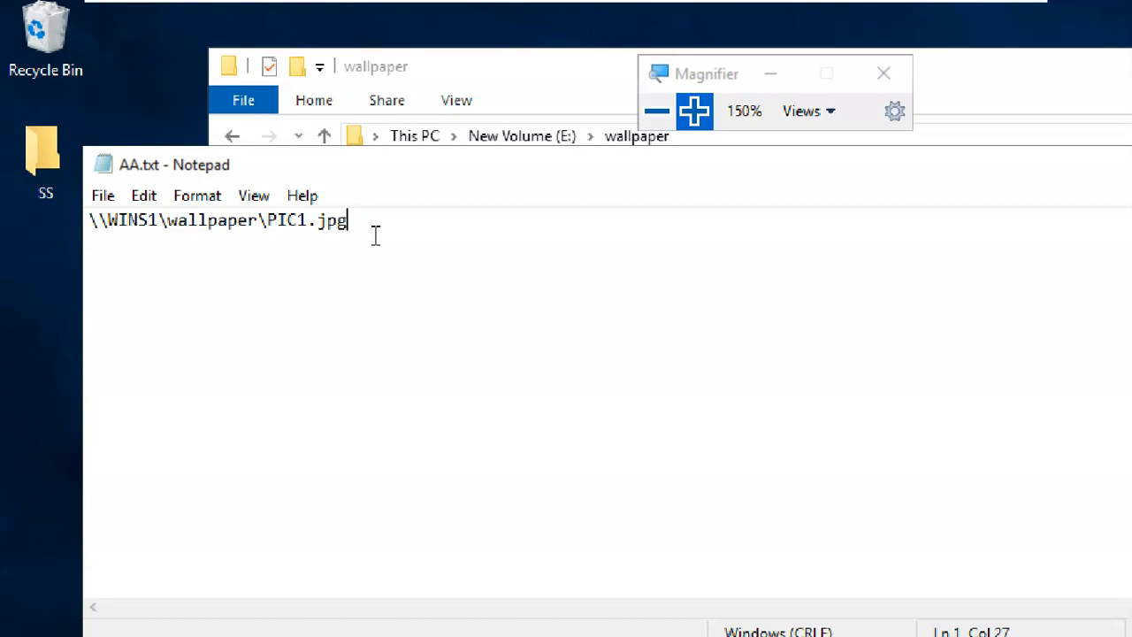
- Select the completed image path, close the wallpaper folder window and save AA.txt
{"action": "left_click_drag", "start_coordinate": [561, 222], "coordinate": [45, 243]}
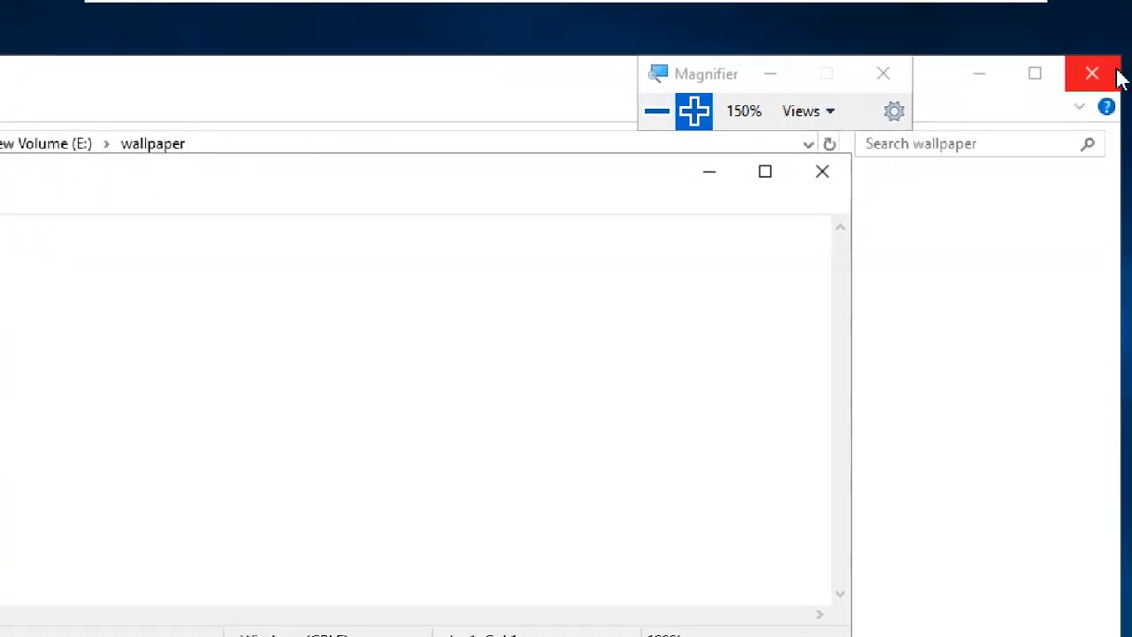
{"action": "left_click", "coordinate": [1116, 73]}
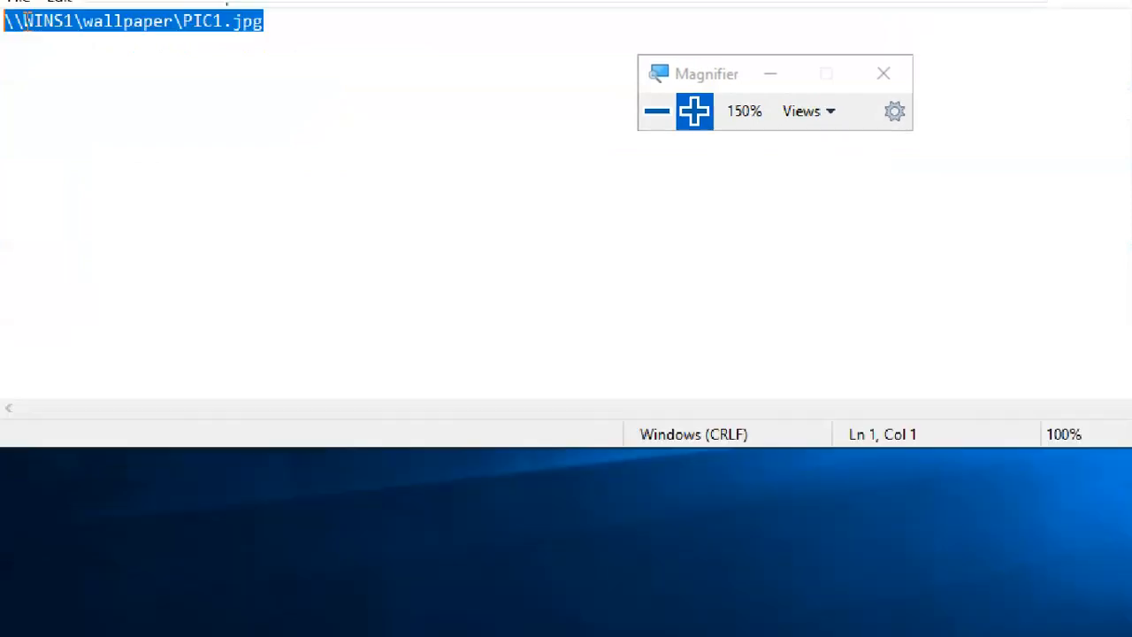
{"action": "left_click", "coordinate": [79, 199]}
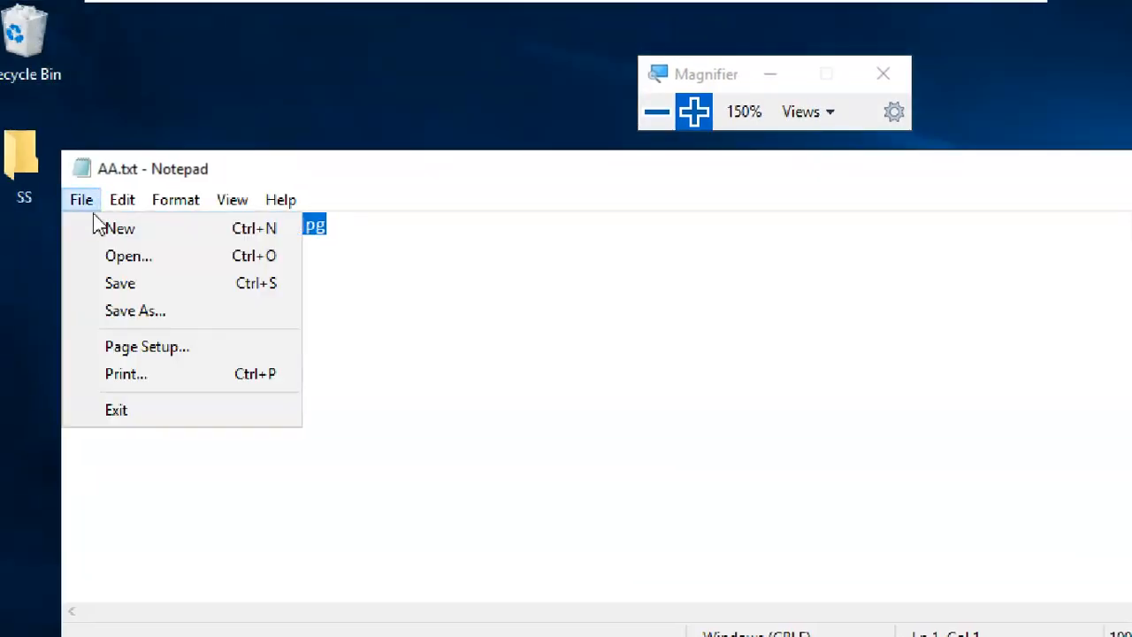
{"action": "left_click", "coordinate": [80, 292]}
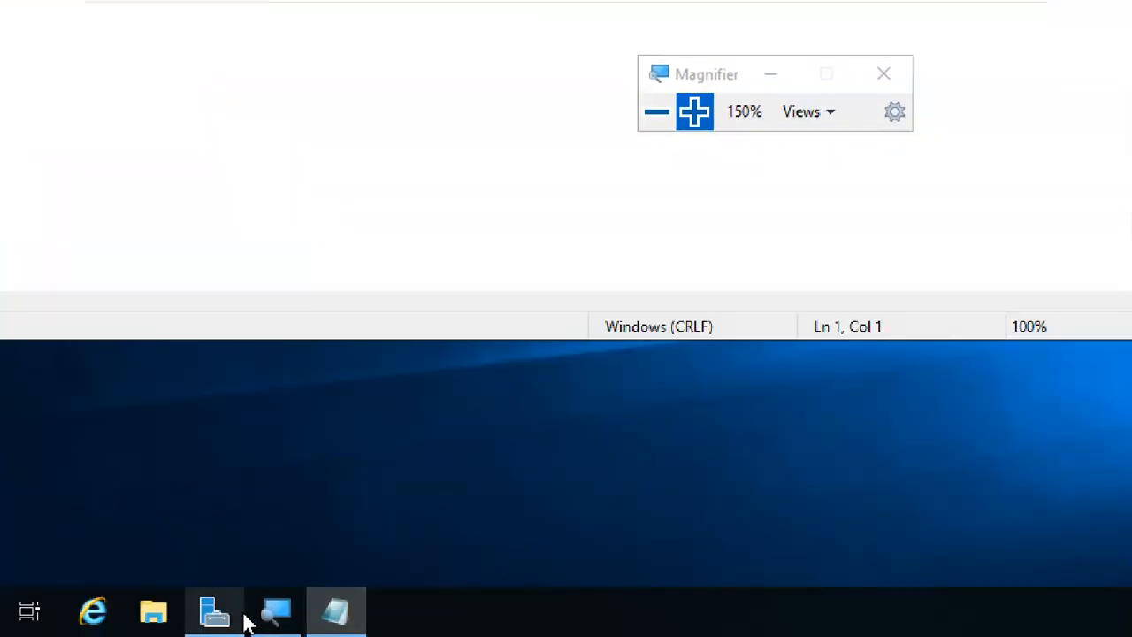
- Switch to Server Manager, reset the magnification to 100% and show the Local Server properties
{"action": "left_click", "coordinate": [215, 614]}
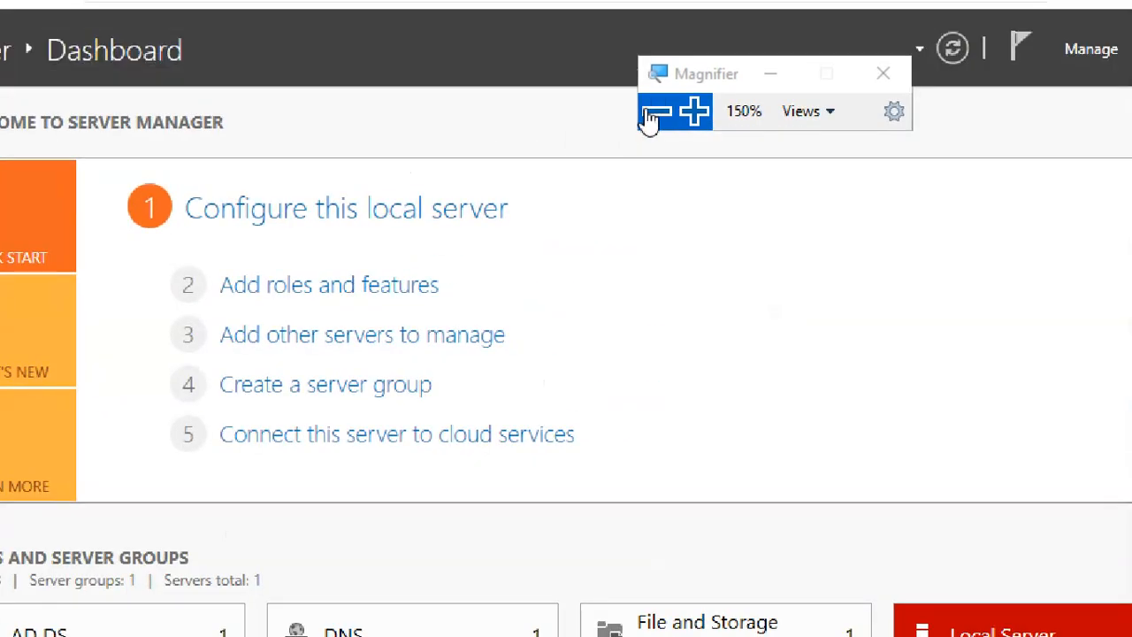
{"action": "left_click", "coordinate": [656, 112]}
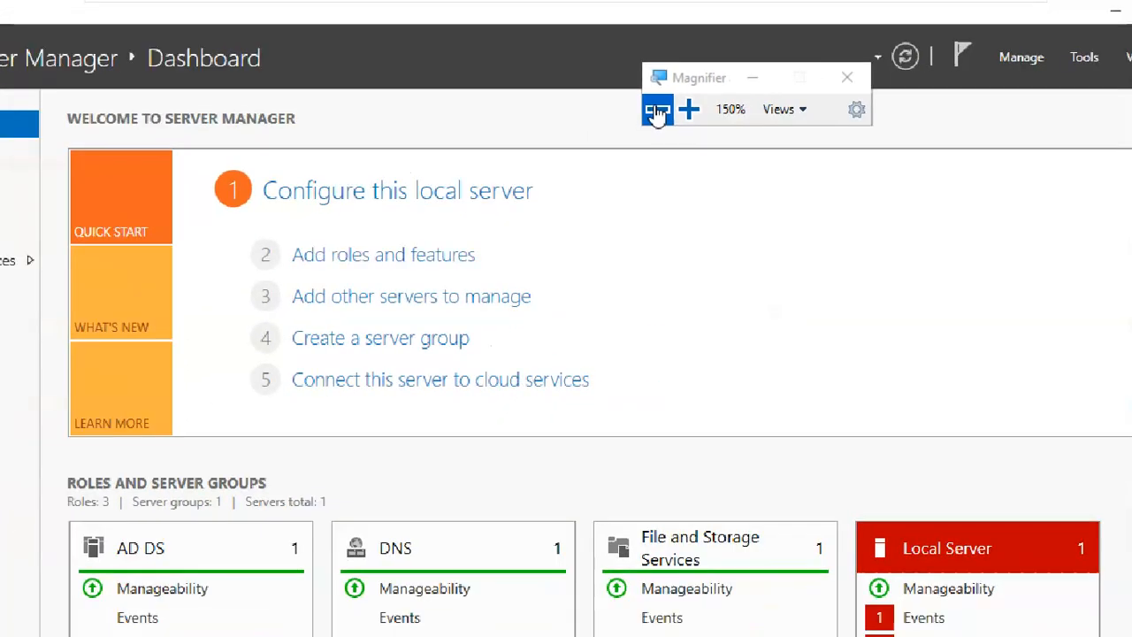
{"action": "left_click", "coordinate": [656, 112]}
{"action": "left_click_drag", "start_coordinate": [692, 62], "coordinate": [254, 32]}
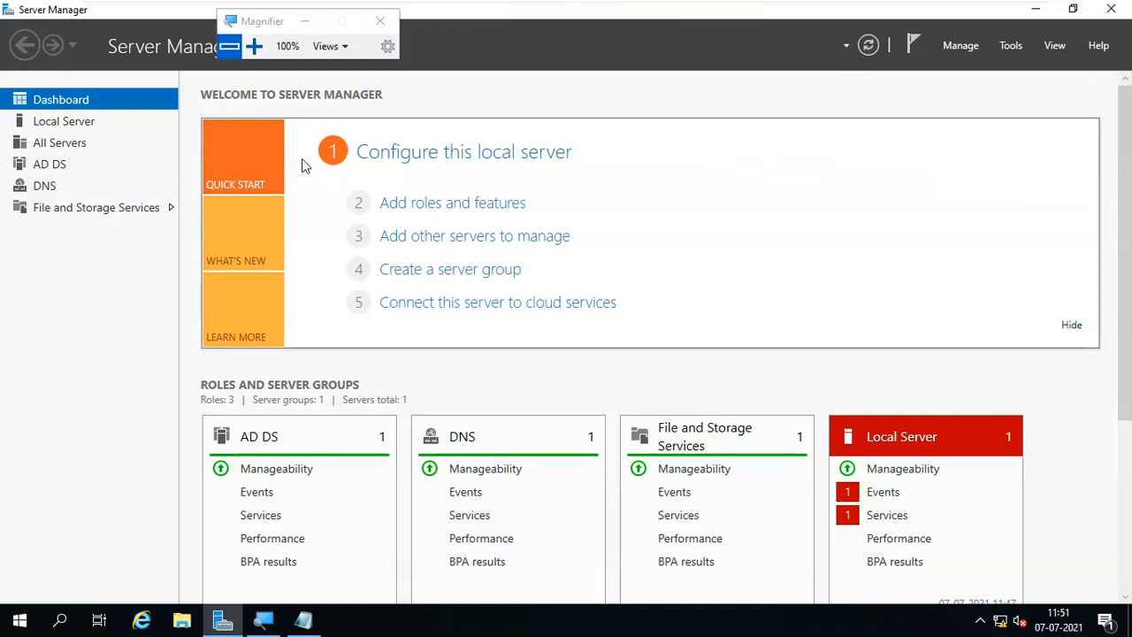
{"action": "left_click", "coordinate": [85, 131]}
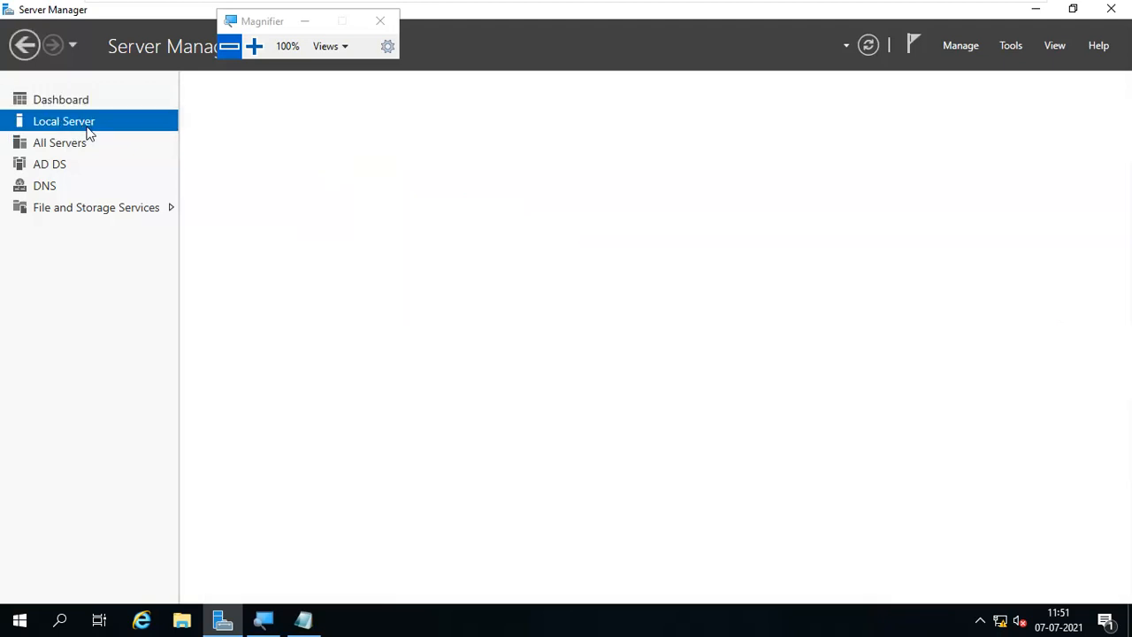
{"action": "left_click", "coordinate": [1035, 9]}
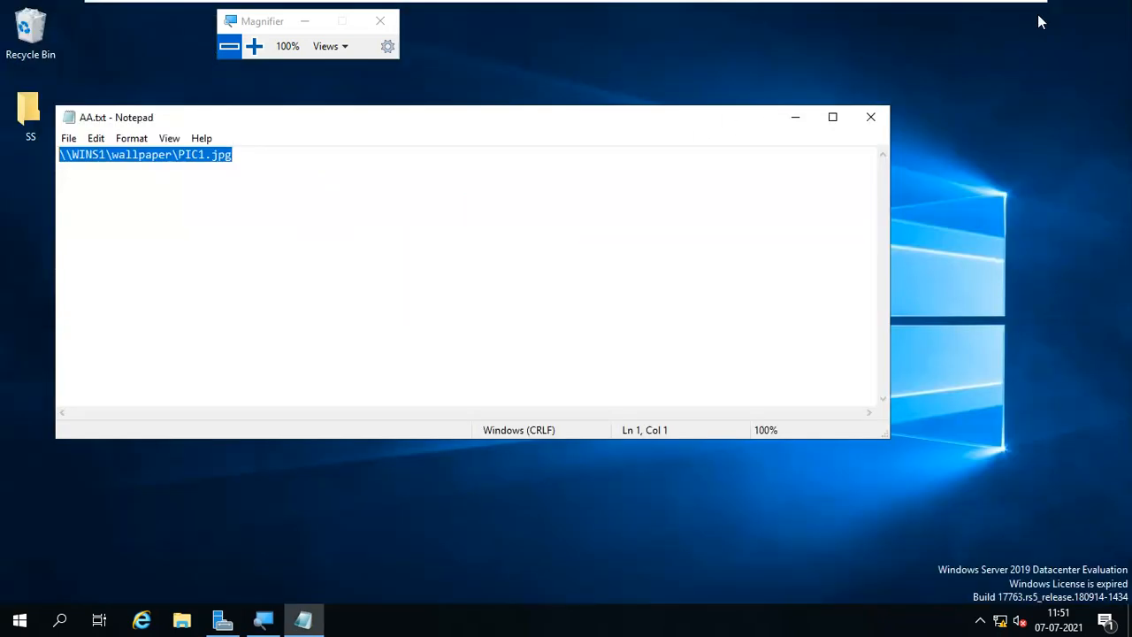
{"action": "left_click", "coordinate": [223, 621]}
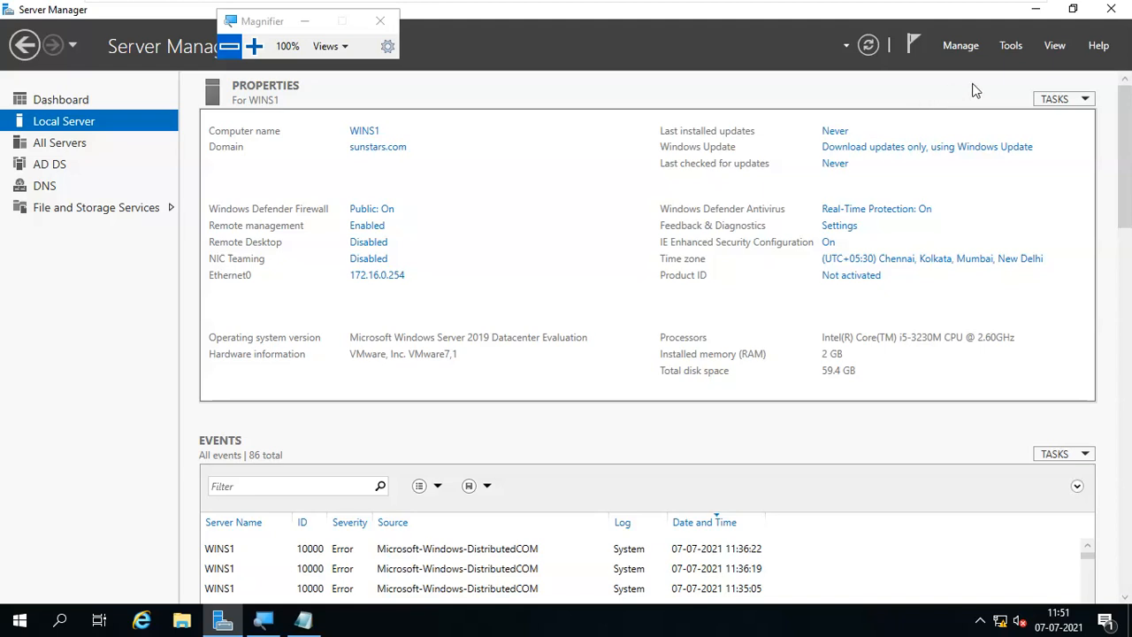
- Launch Group Policy Management from Server Manager and minimize the Server Manager and AA.txt windows
{"action": "left_click", "coordinate": [1009, 48]}
{"action": "left_click", "coordinate": [1008, 46]}
{"action": "left_click", "coordinate": [1008, 46]}
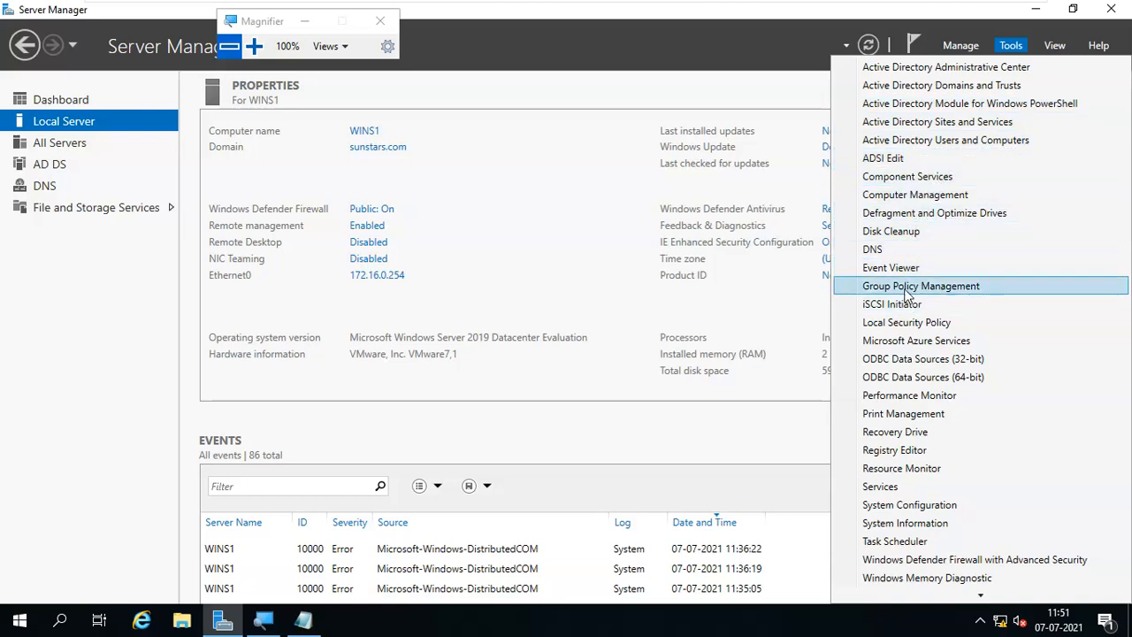
{"action": "left_click", "coordinate": [906, 287]}
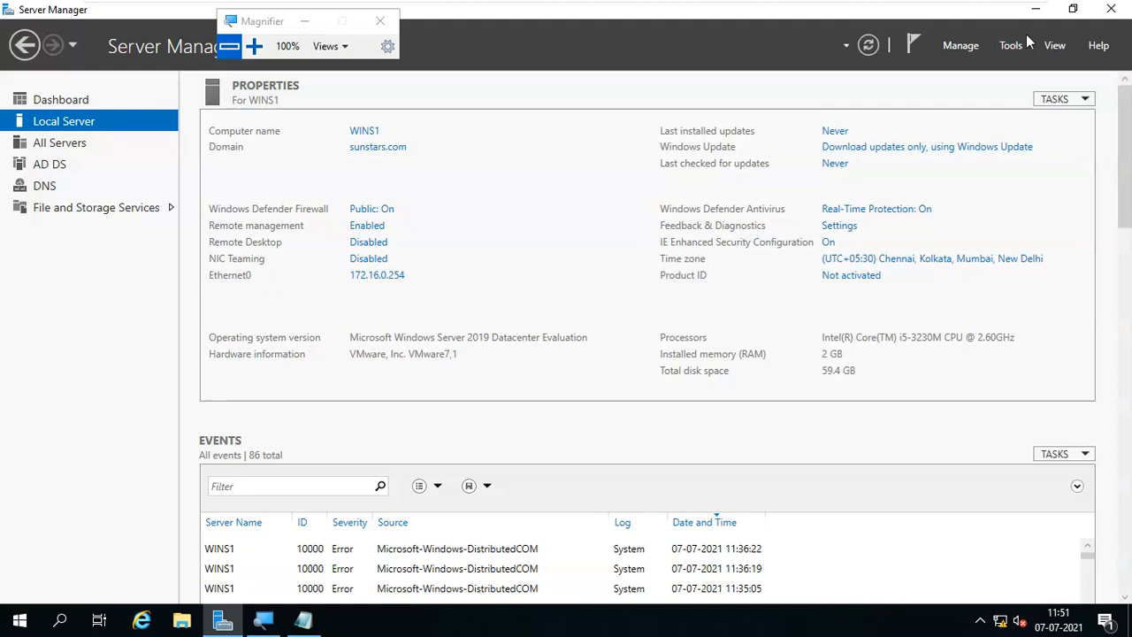
{"action": "left_click", "coordinate": [1032, 13]}
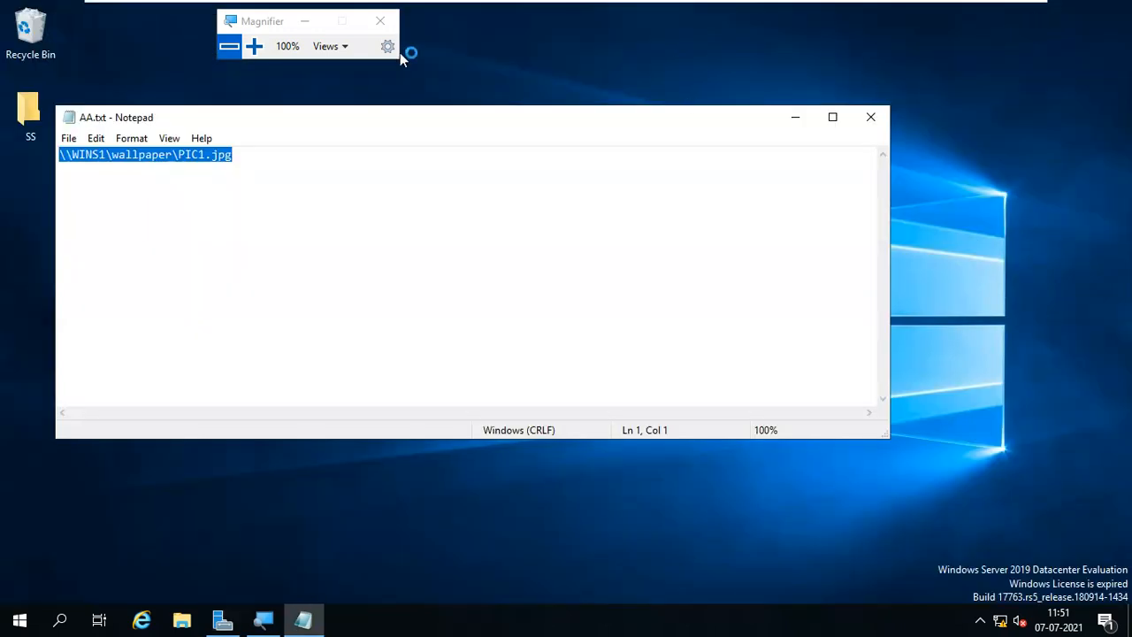
{"action": "left_click", "coordinate": [253, 46]}
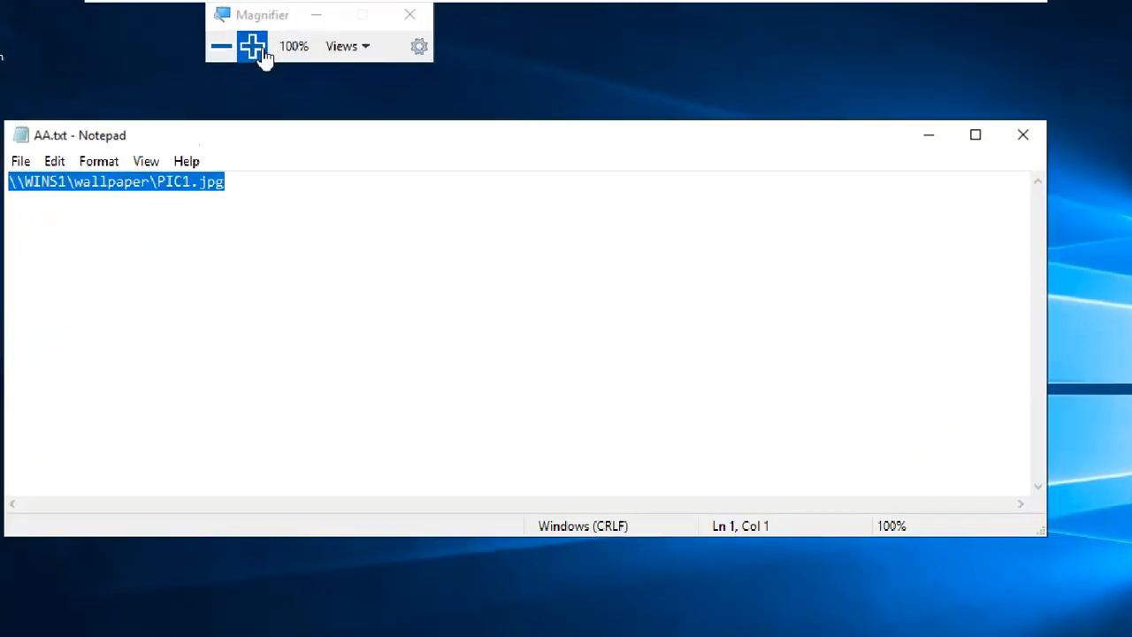
{"action": "left_click_drag", "start_coordinate": [263, 16], "coordinate": [1057, 32]}
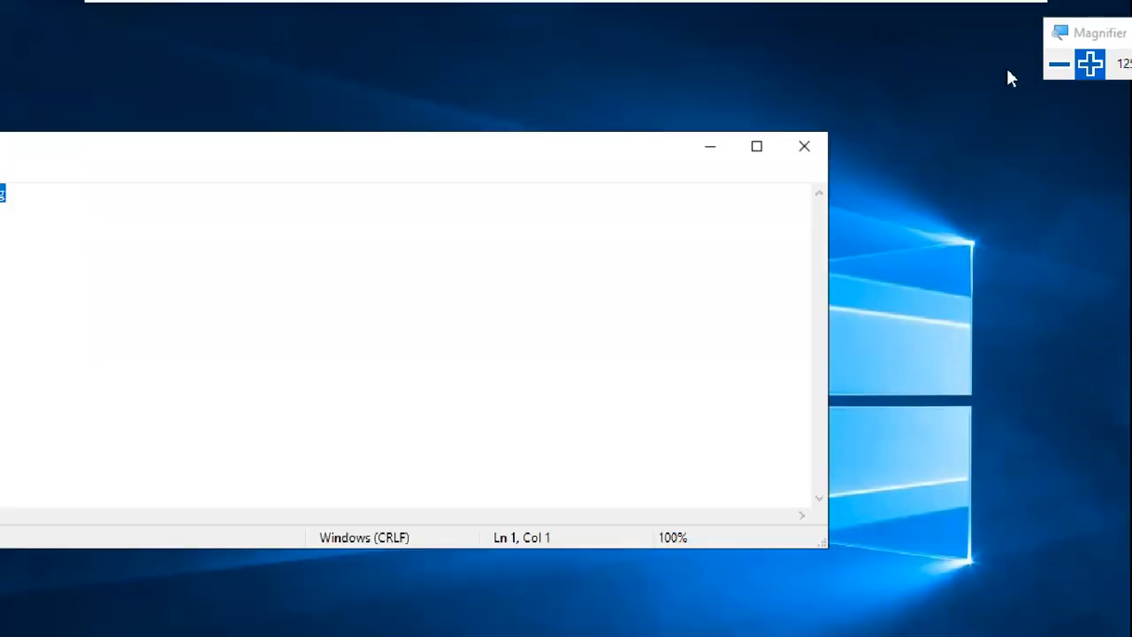
{"action": "left_click", "coordinate": [1059, 64]}
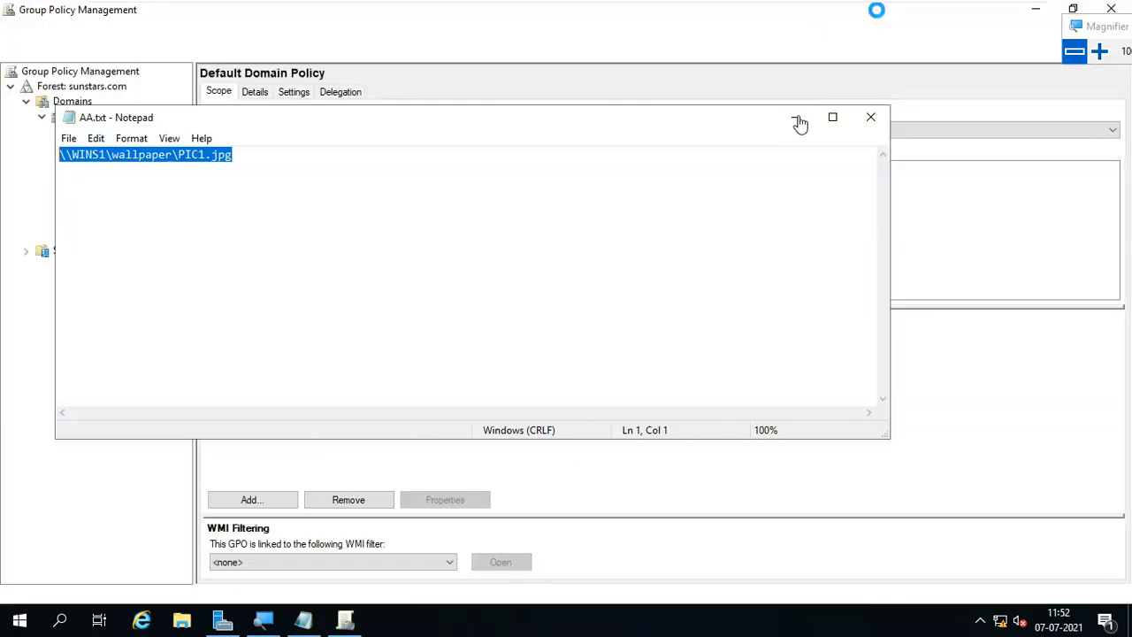
{"action": "left_click", "coordinate": [795, 115]}
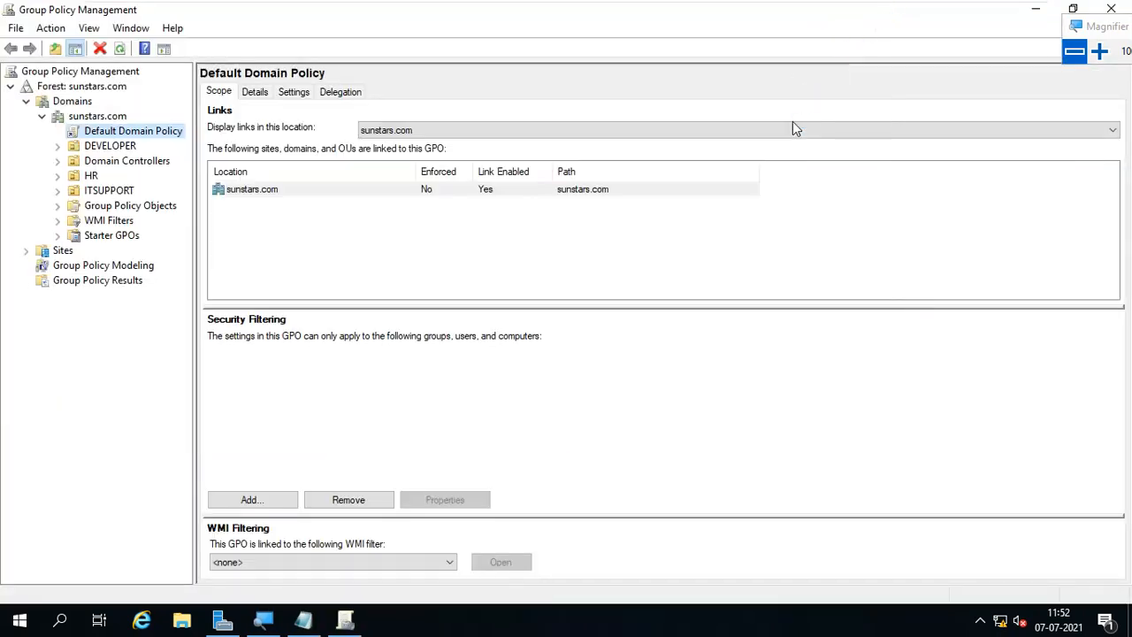
- Magnify the console and show the Group Policy Objects container of sunstars.com, highlighting the IE Restriction policy
{"action": "left_click", "coordinate": [1099, 51]}
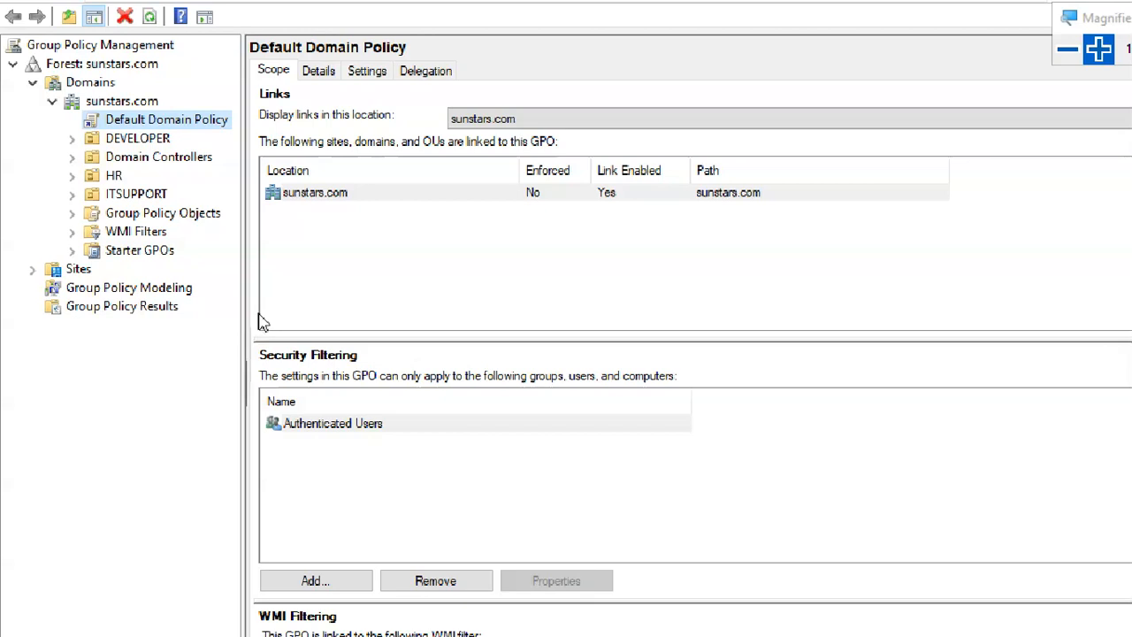
{"action": "left_click", "coordinate": [169, 218]}
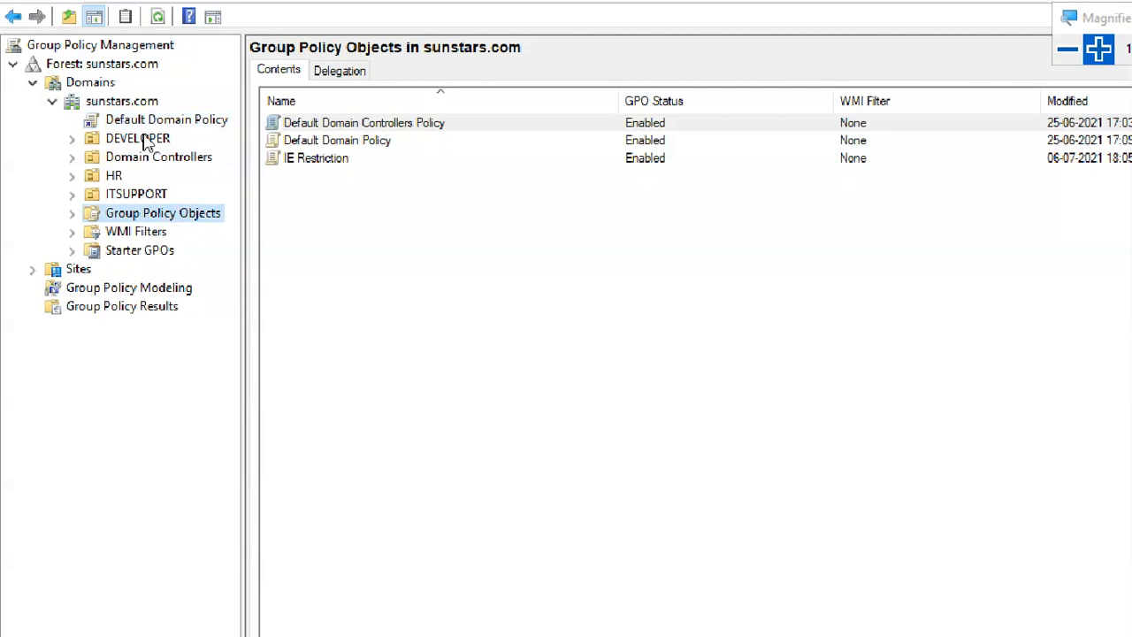
{"action": "left_click", "coordinate": [323, 161]}
{"action": "left_click", "coordinate": [191, 223]}
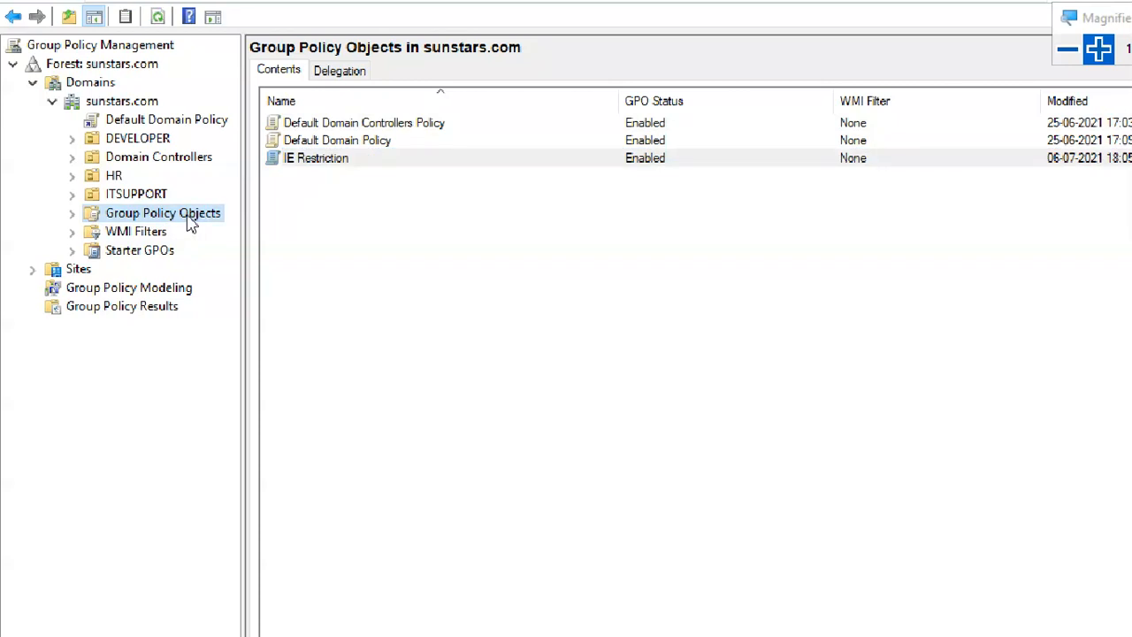
- Create a new GPO named Desktop Wallpaper Policy in Group Policy Objects, without a source starter GPO
{"action": "right_click", "coordinate": [191, 223]}
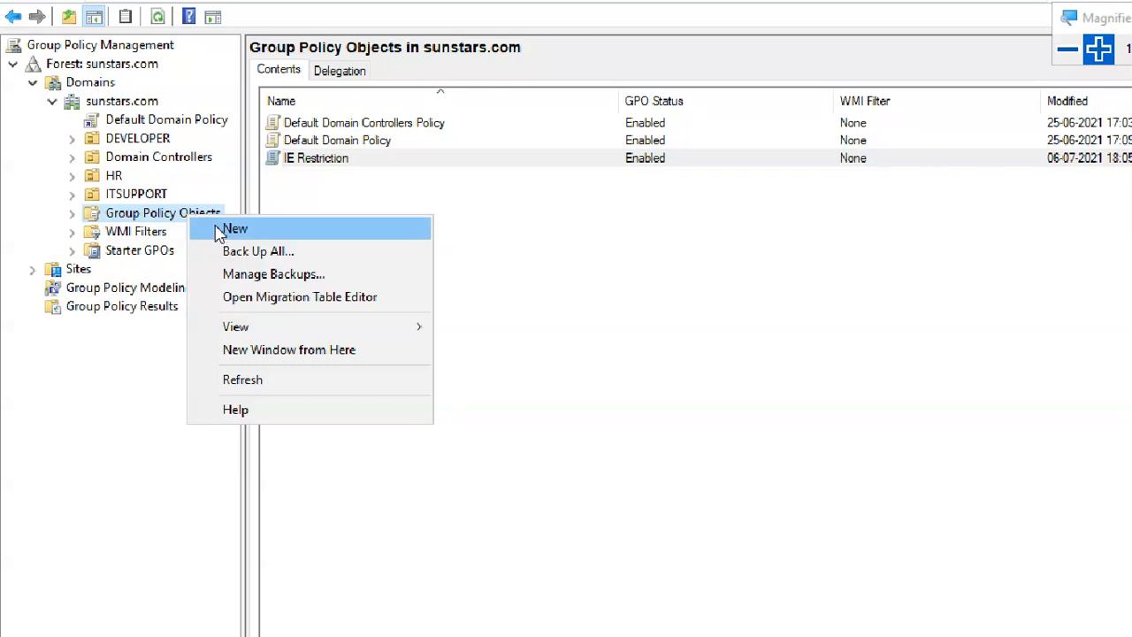
{"action": "left_click", "coordinate": [222, 232]}
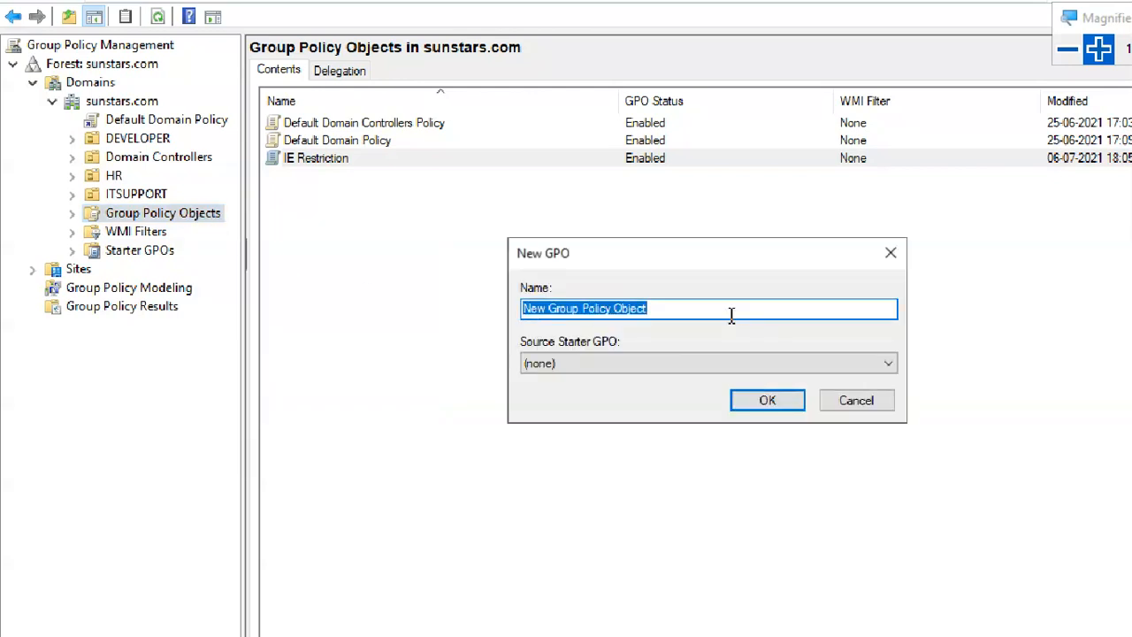
{"action": "type", "text": "d"}
{"action": "key", "text": "BackSpace"}
{"action": "key", "text": "BackSpace"}
{"action": "key", "text": "BackSpace"}
{"action": "key", "text": "BackSpace"}
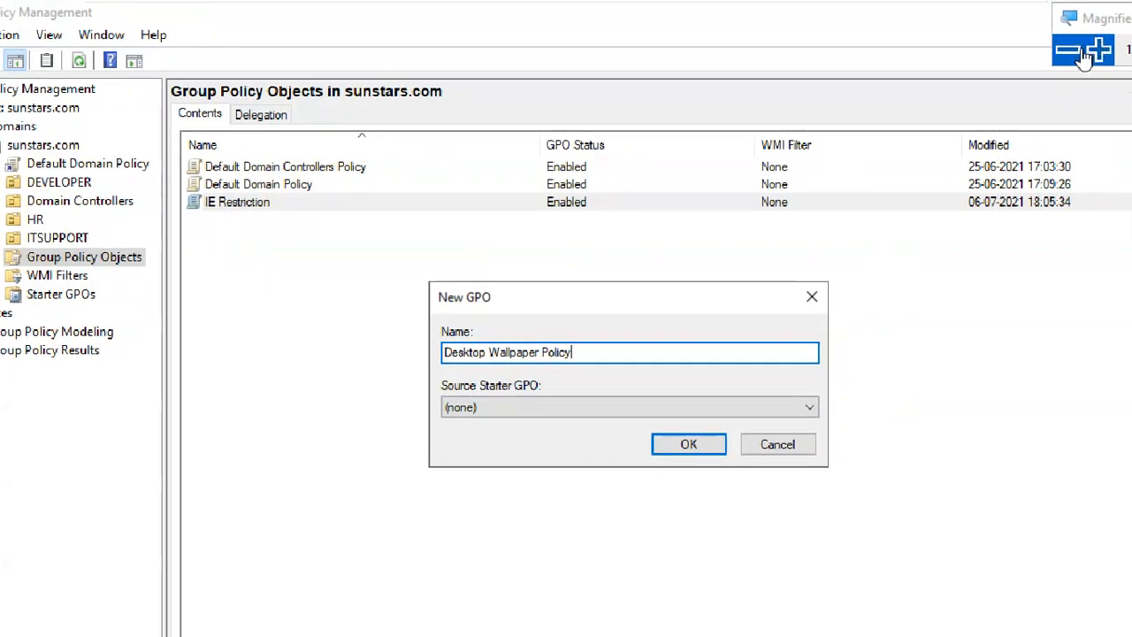
{"action": "left_click", "coordinate": [1096, 51]}
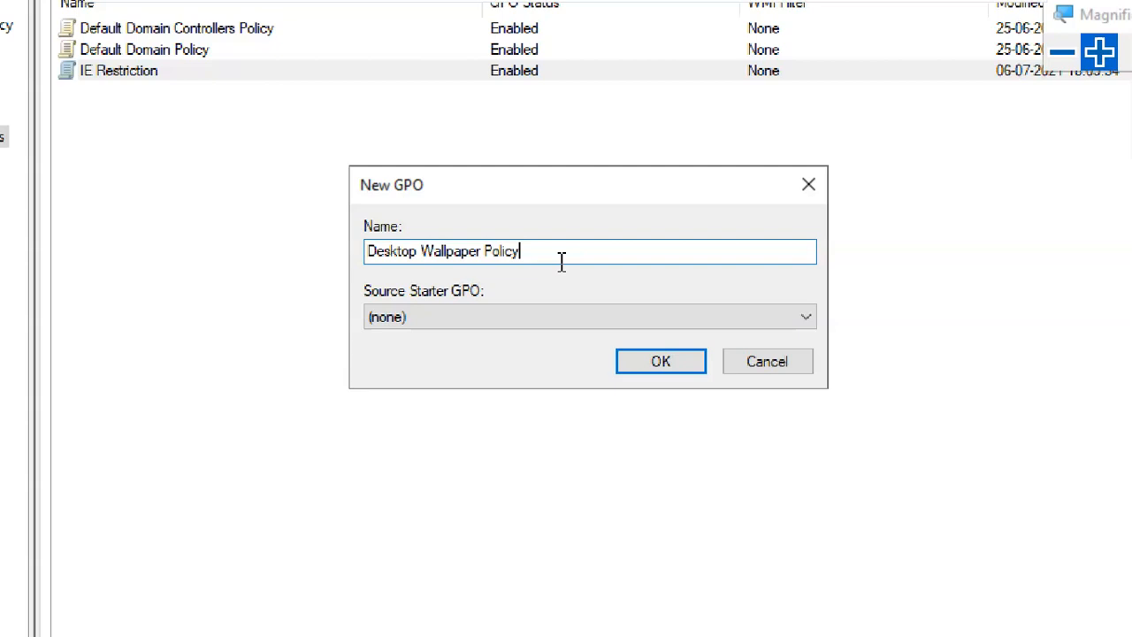
{"action": "left_click", "coordinate": [633, 362]}
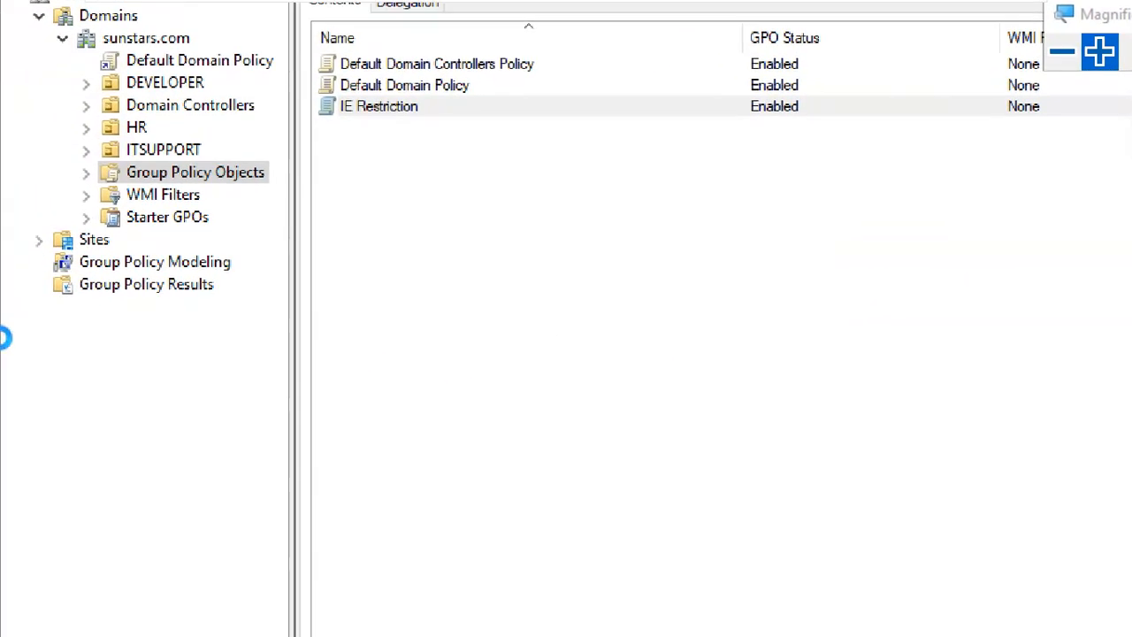
- Expand Group Policy Objects and open Desktop Wallpaper Policy for editing
{"action": "left_click", "coordinate": [87, 174]}
{"action": "left_click", "coordinate": [216, 248]}
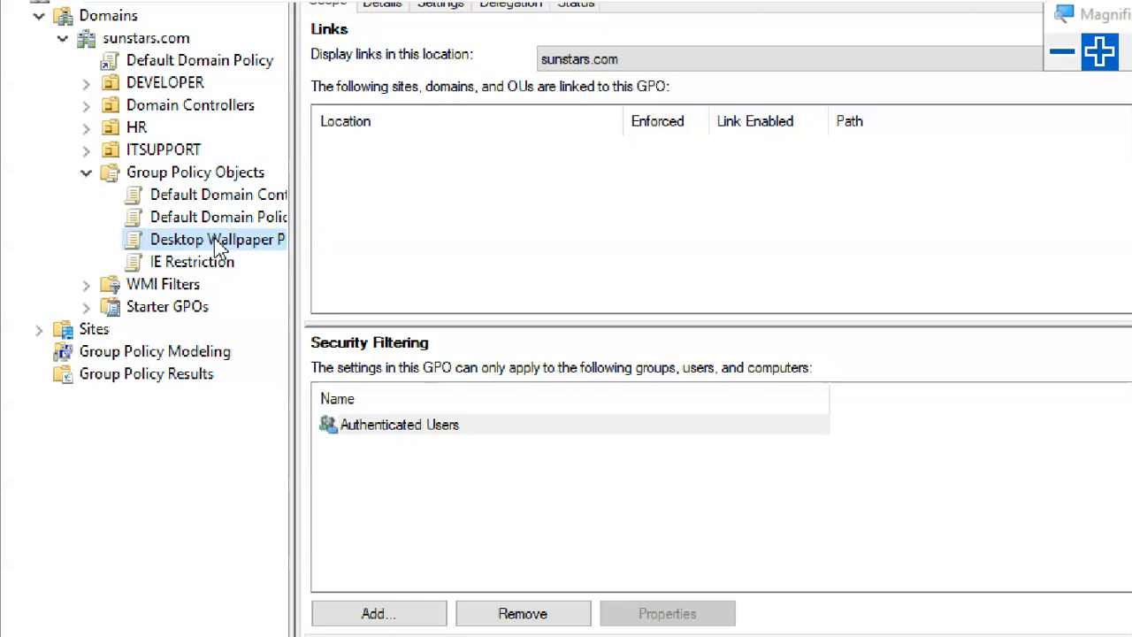
{"action": "right_click", "coordinate": [218, 248]}
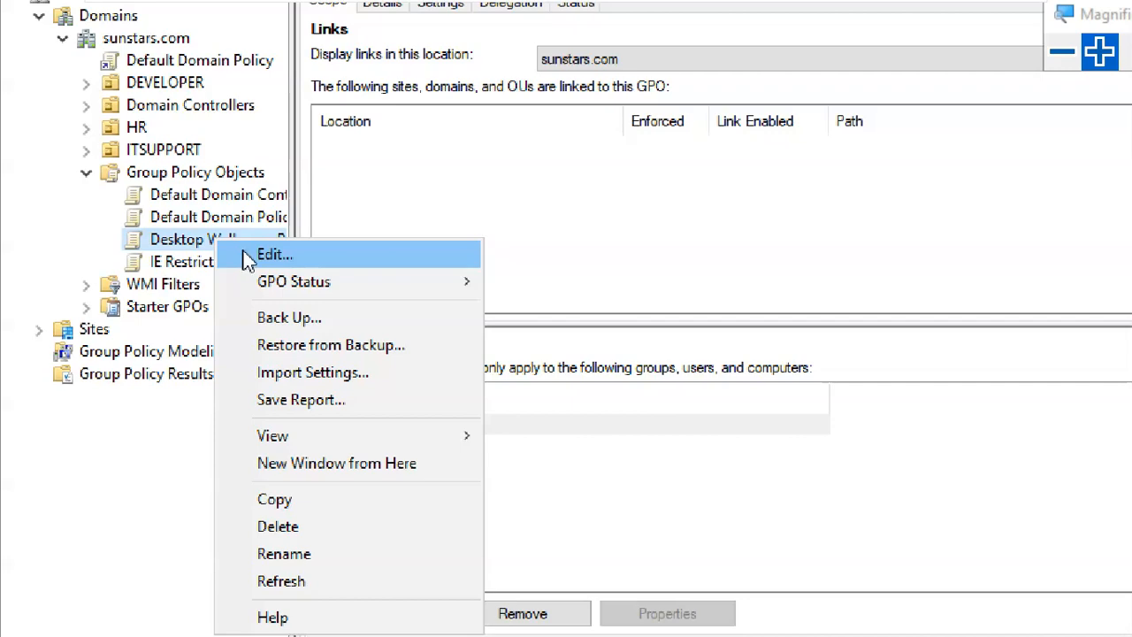
{"action": "left_click", "coordinate": [248, 257]}
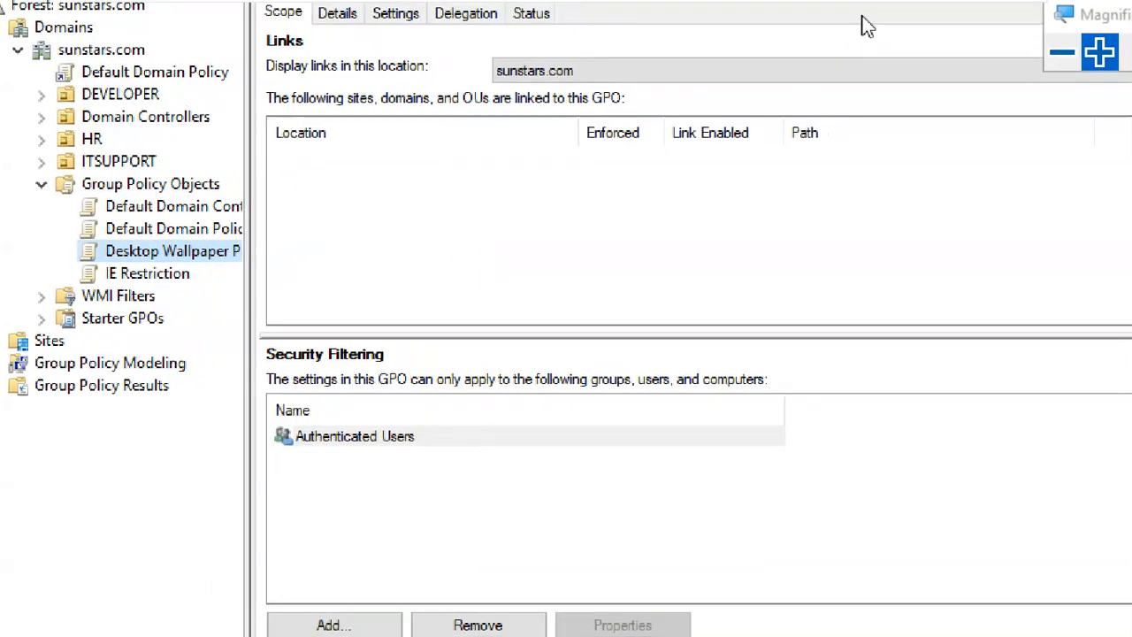
- Bring the Group Policy Management Editor to the front, maximize it and set the magnification to 150%
{"action": "left_click", "coordinate": [1069, 58]}
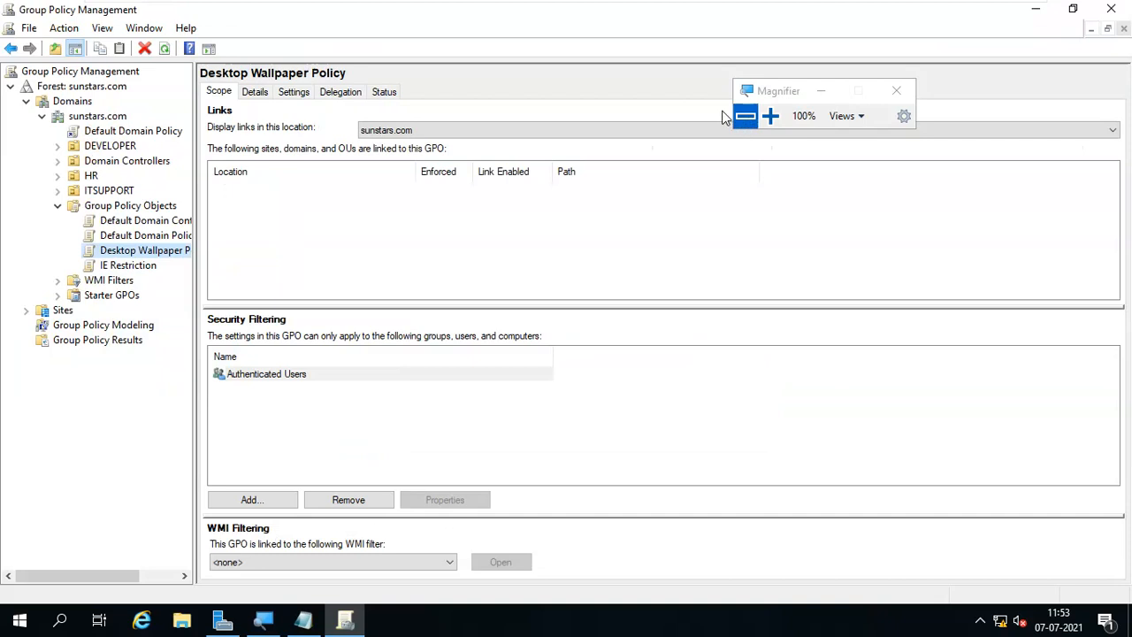
{"action": "left_click_drag", "start_coordinate": [766, 97], "coordinate": [823, 27]}
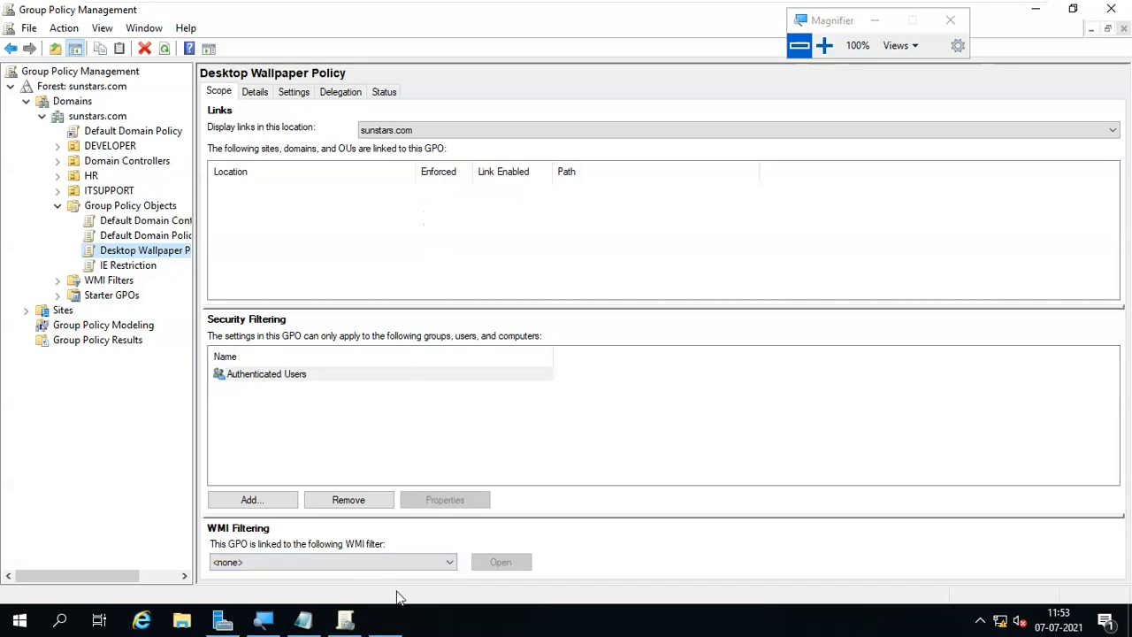
{"action": "left_click", "coordinate": [389, 621]}
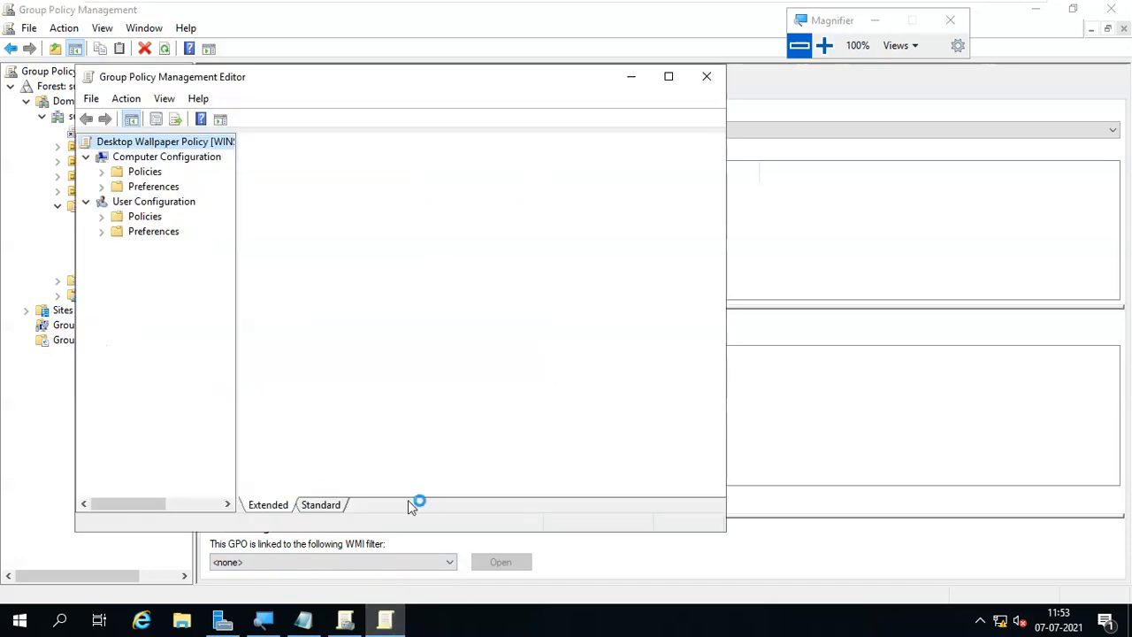
{"action": "left_click", "coordinate": [670, 78]}
{"action": "left_click", "coordinate": [823, 45]}
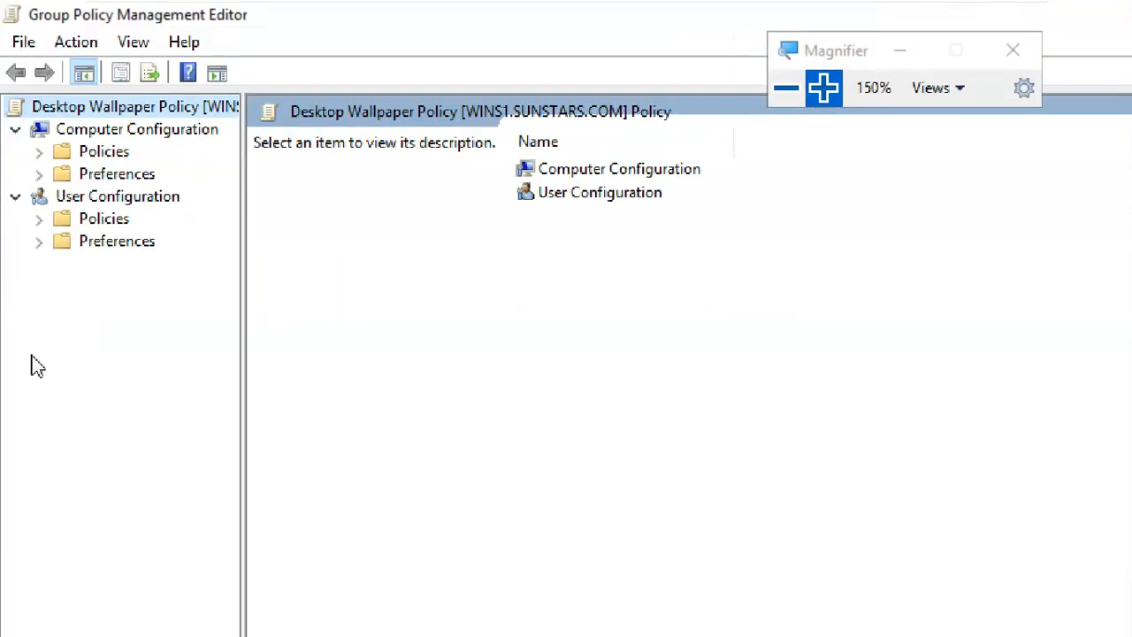
- Expand Policies under User Configuration and show the contents of Administrative Templates
{"action": "left_click", "coordinate": [92, 203]}
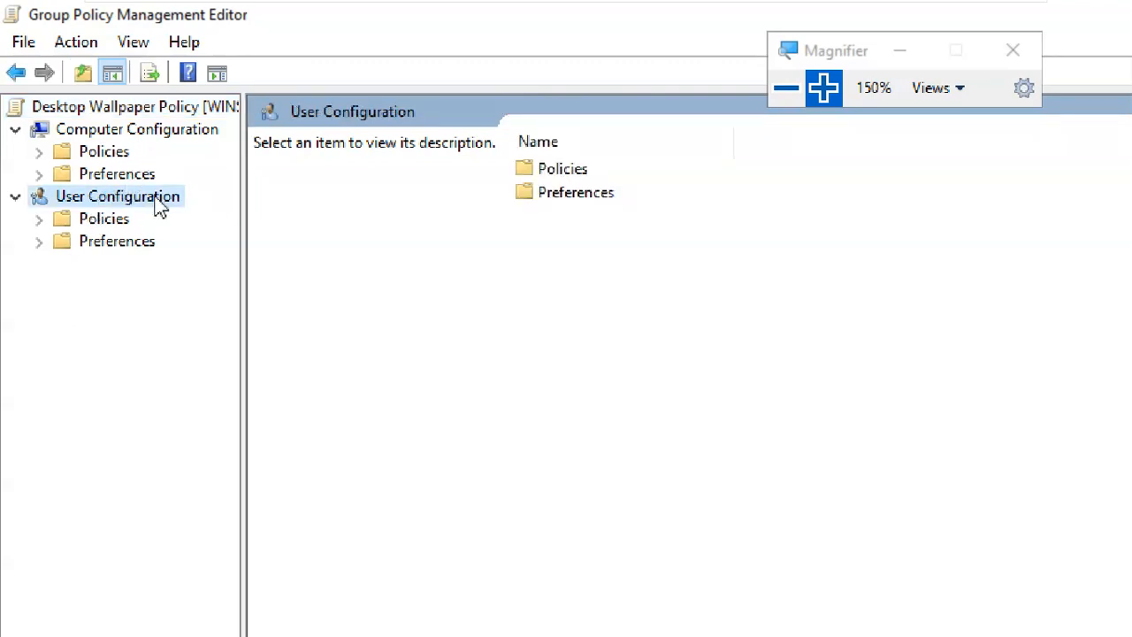
{"action": "left_click", "coordinate": [157, 129]}
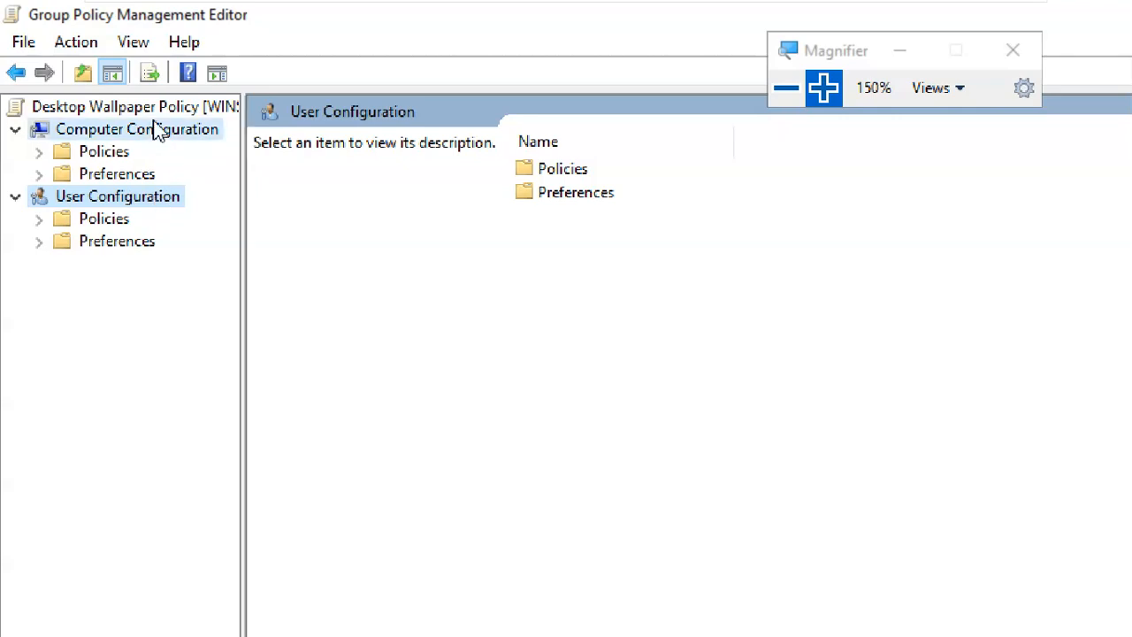
{"action": "left_click", "coordinate": [170, 211]}
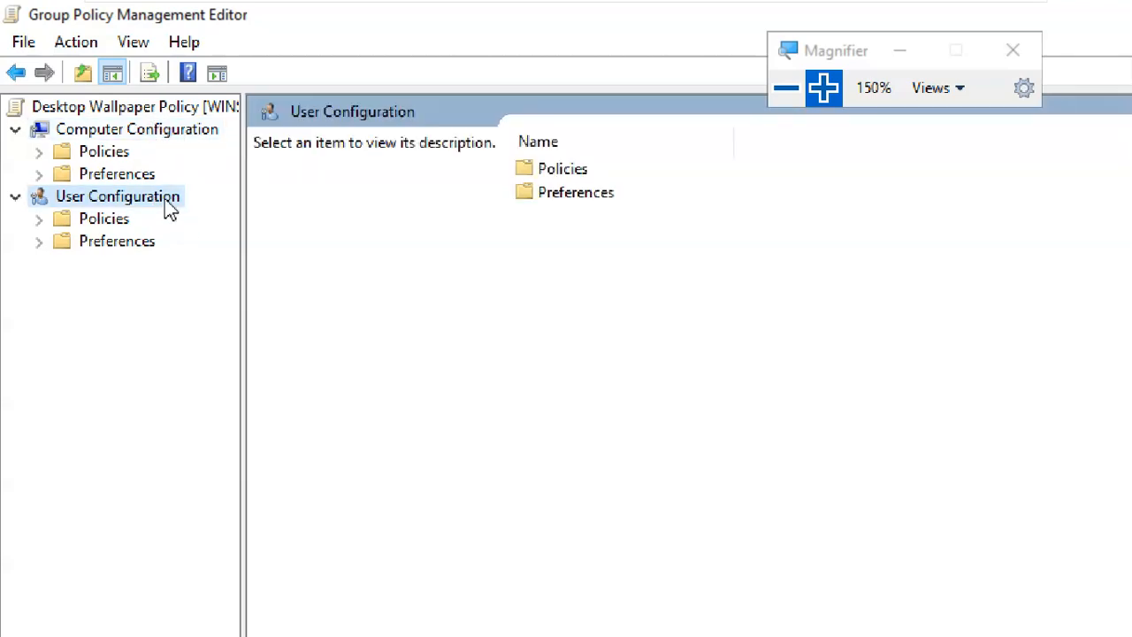
{"action": "left_click", "coordinate": [39, 219]}
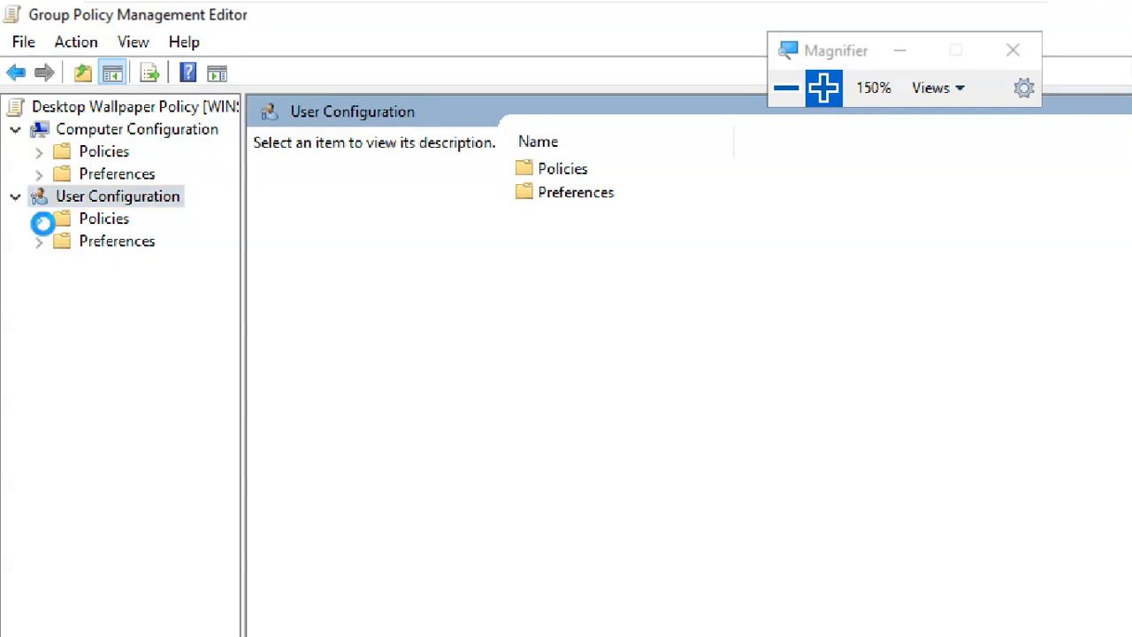
{"action": "left_click", "coordinate": [104, 219]}
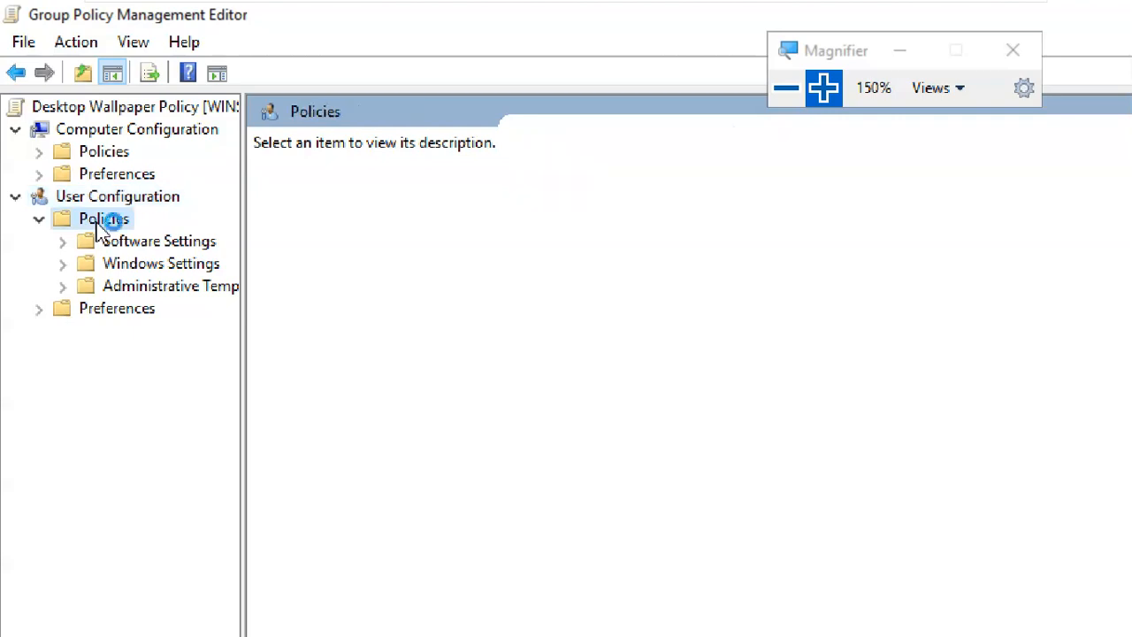
{"action": "left_click", "coordinate": [133, 285]}
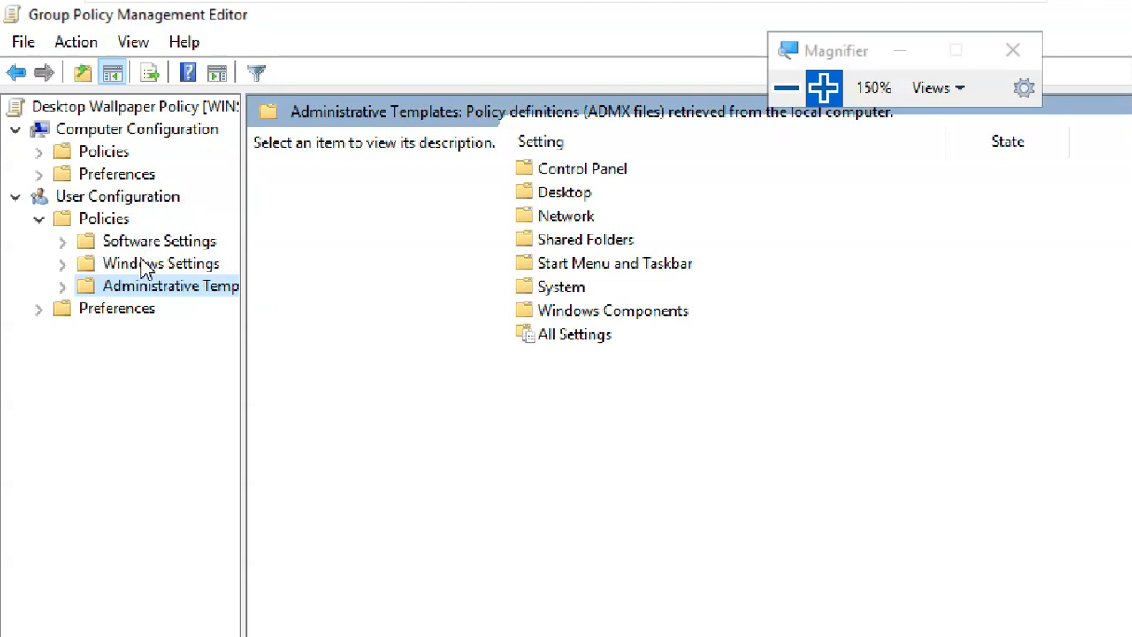
- Expand Administrative Templates, open the Desktop subfolder inside Desktop and select the Desktop Wallpaper setting
{"action": "left_click", "coordinate": [62, 263]}
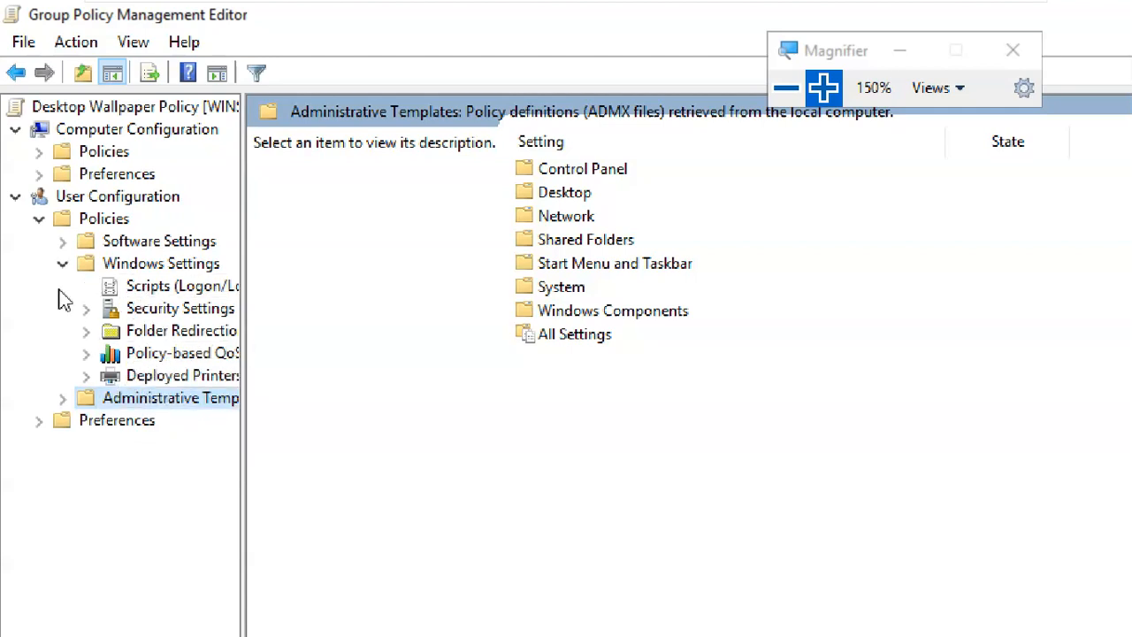
{"action": "left_click", "coordinate": [63, 263]}
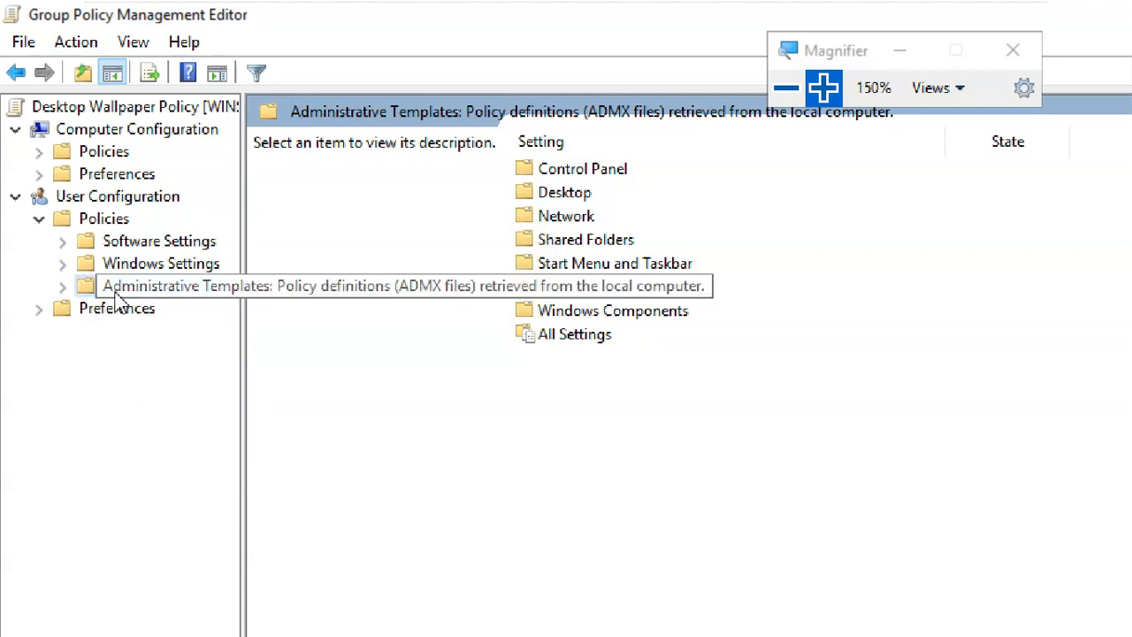
{"action": "left_click", "coordinate": [62, 286]}
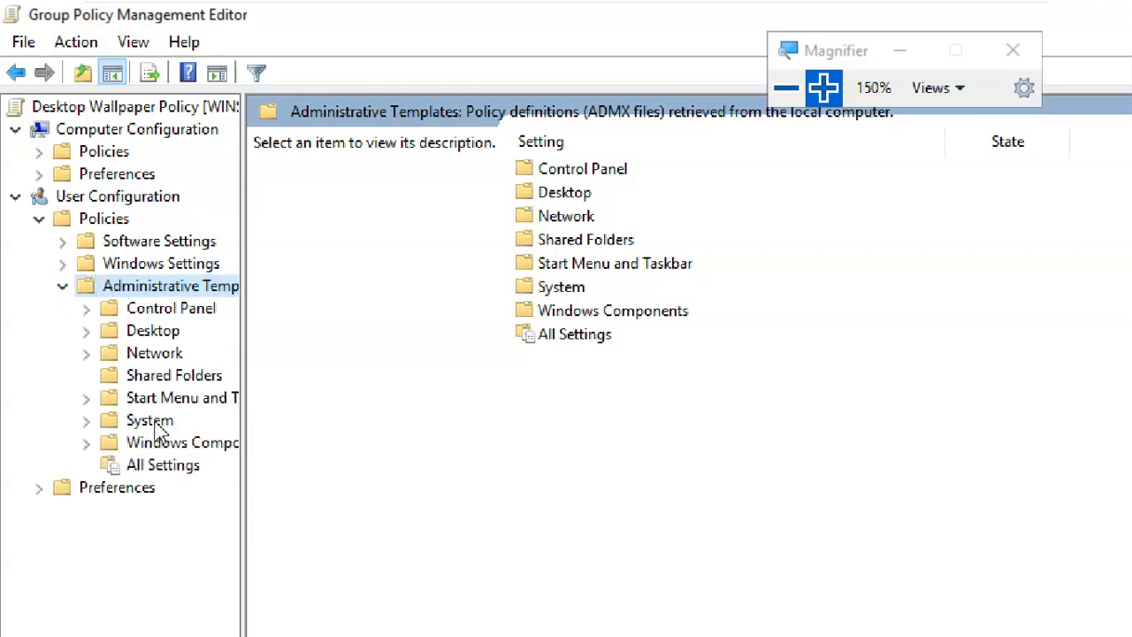
{"action": "left_click", "coordinate": [165, 330]}
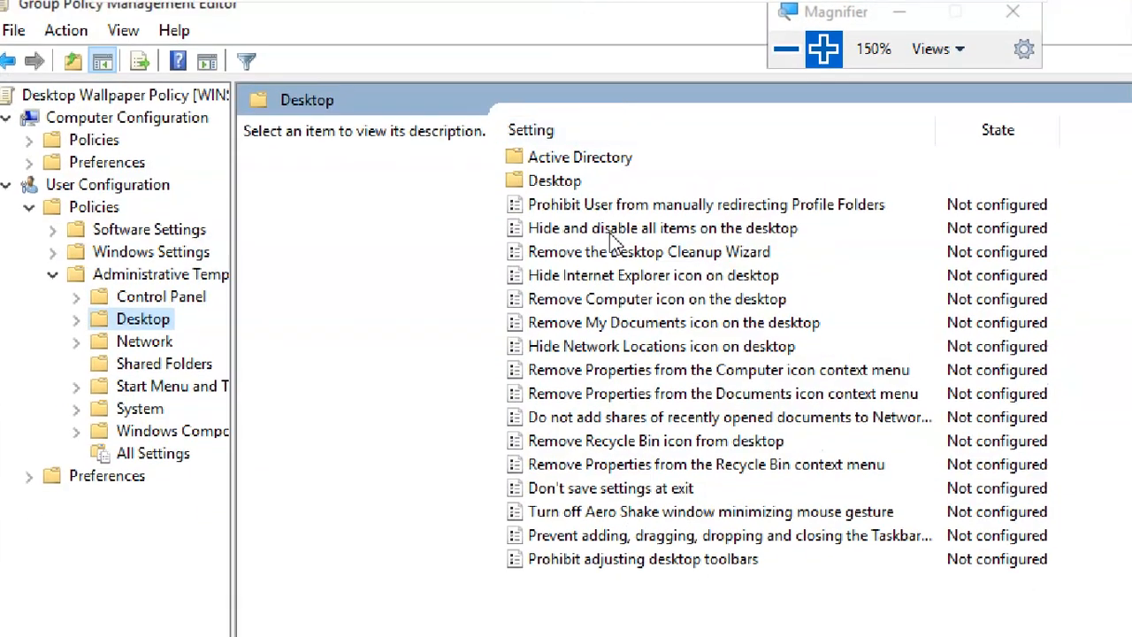
{"action": "double_click", "coordinate": [566, 186]}
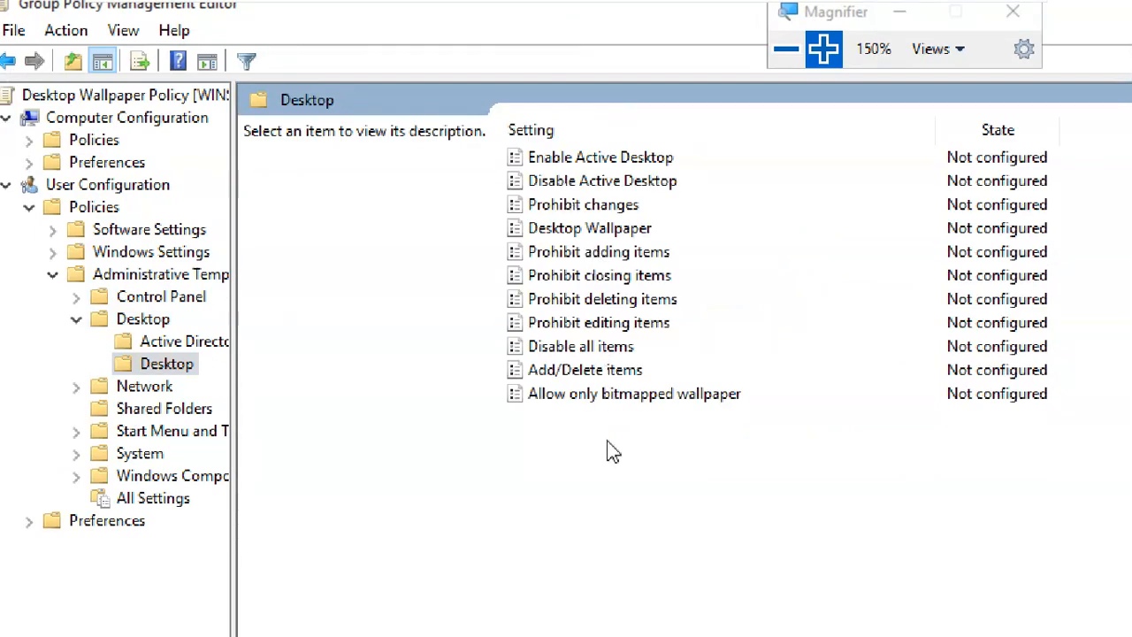
{"action": "left_click", "coordinate": [607, 232]}
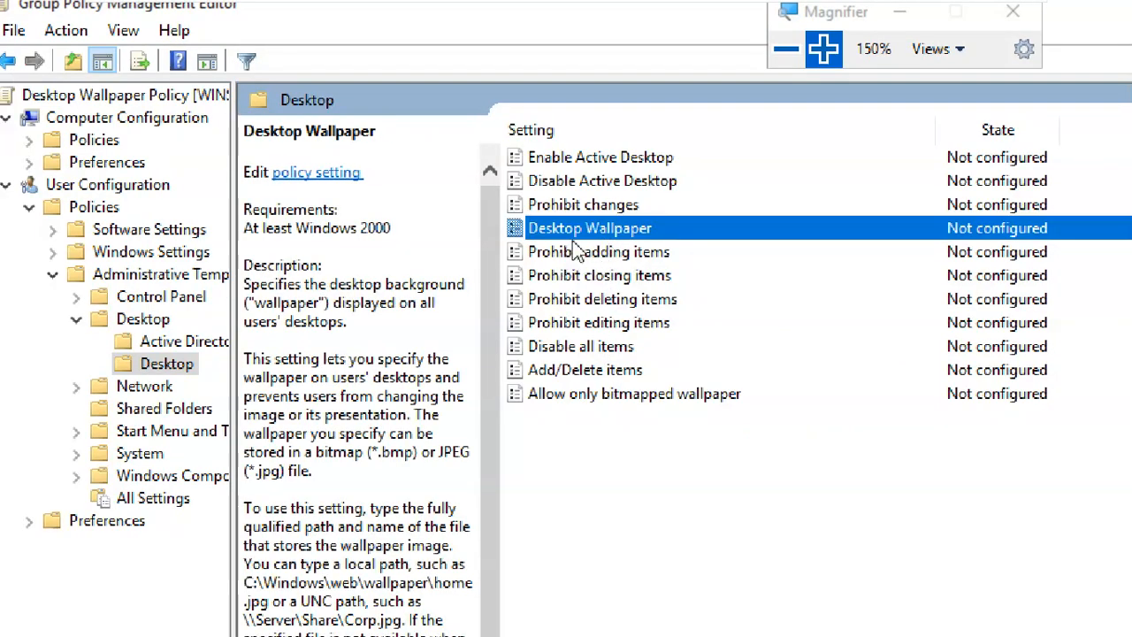
- Retrace the path from Policies through Administrative Templates and both Desktop folders to the Desktop Wallpaper setting
{"action": "left_click", "coordinate": [100, 210]}
{"action": "left_click", "coordinate": [147, 277]}
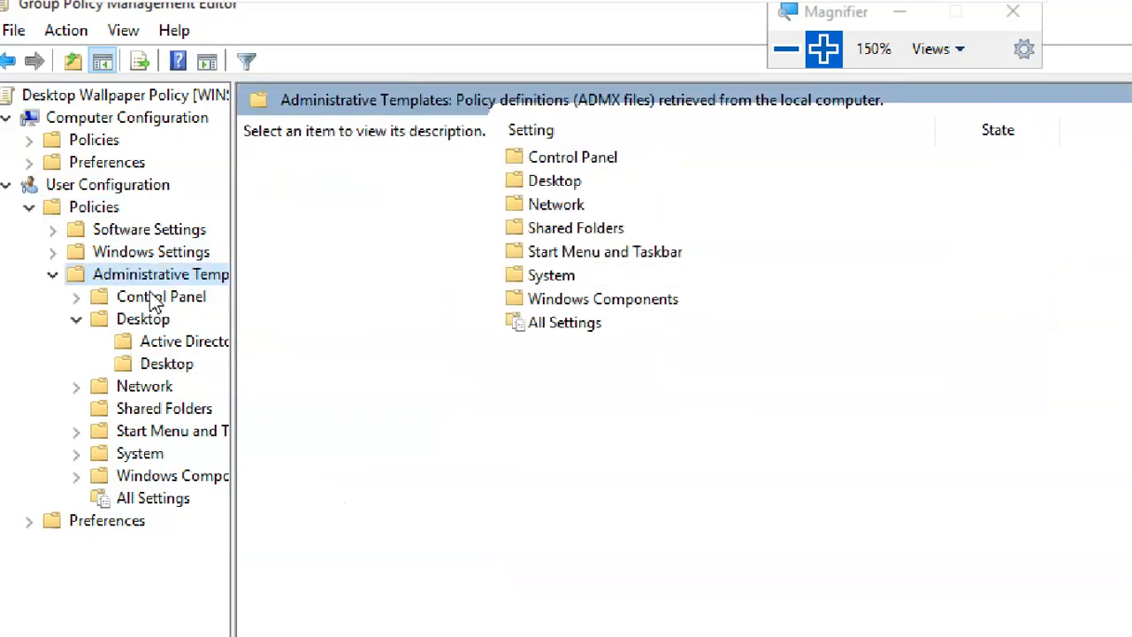
{"action": "left_click", "coordinate": [156, 320]}
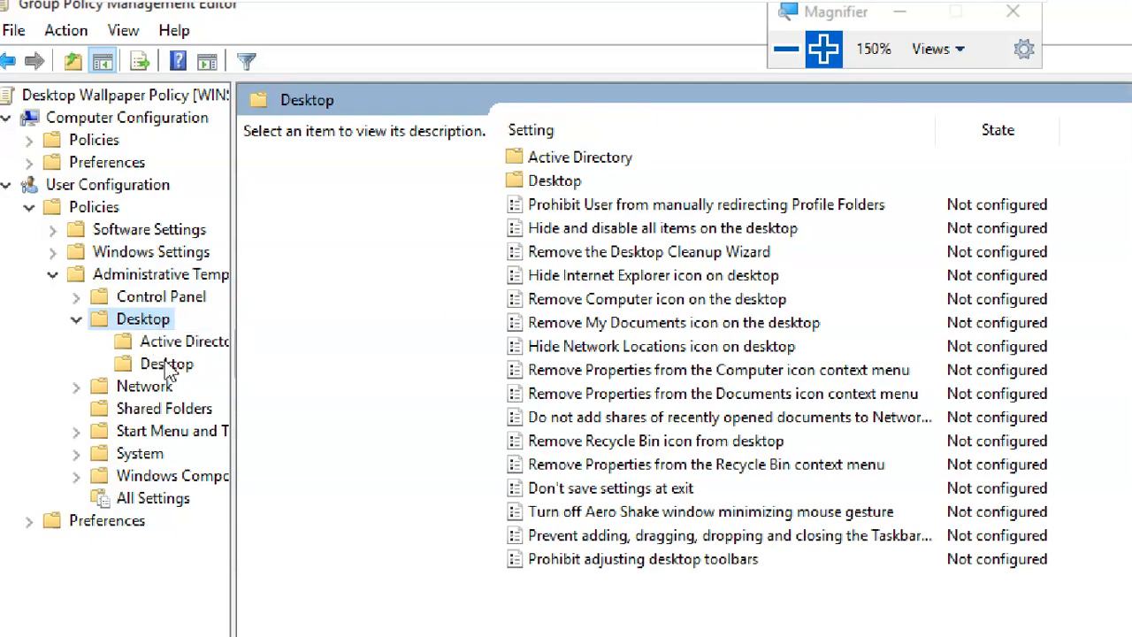
{"action": "left_click", "coordinate": [166, 366]}
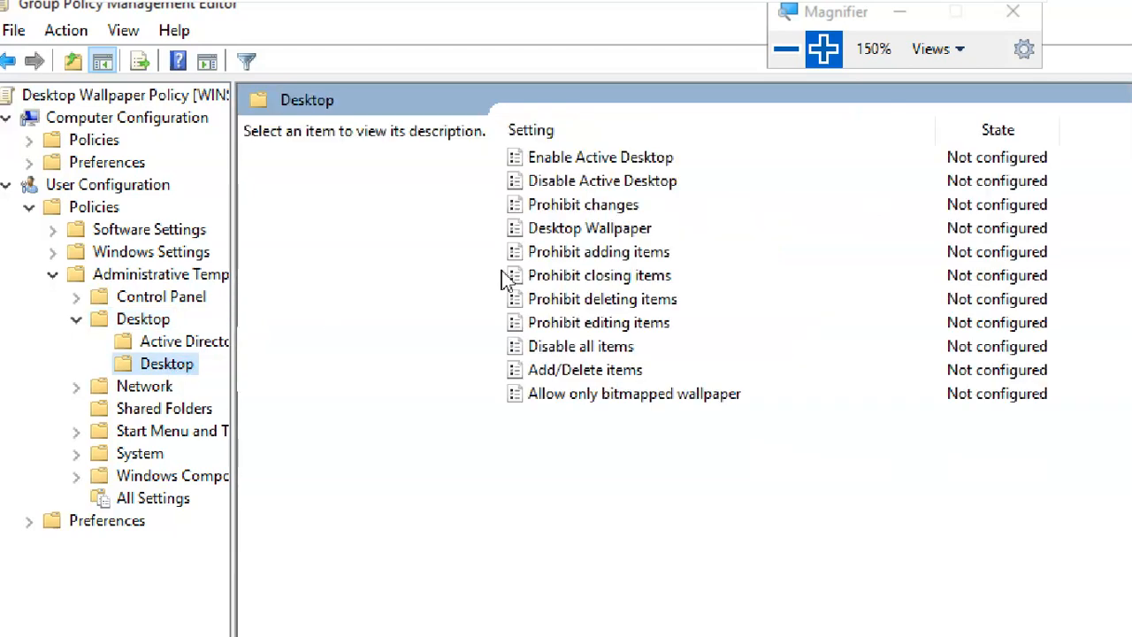
{"action": "left_click", "coordinate": [596, 230]}
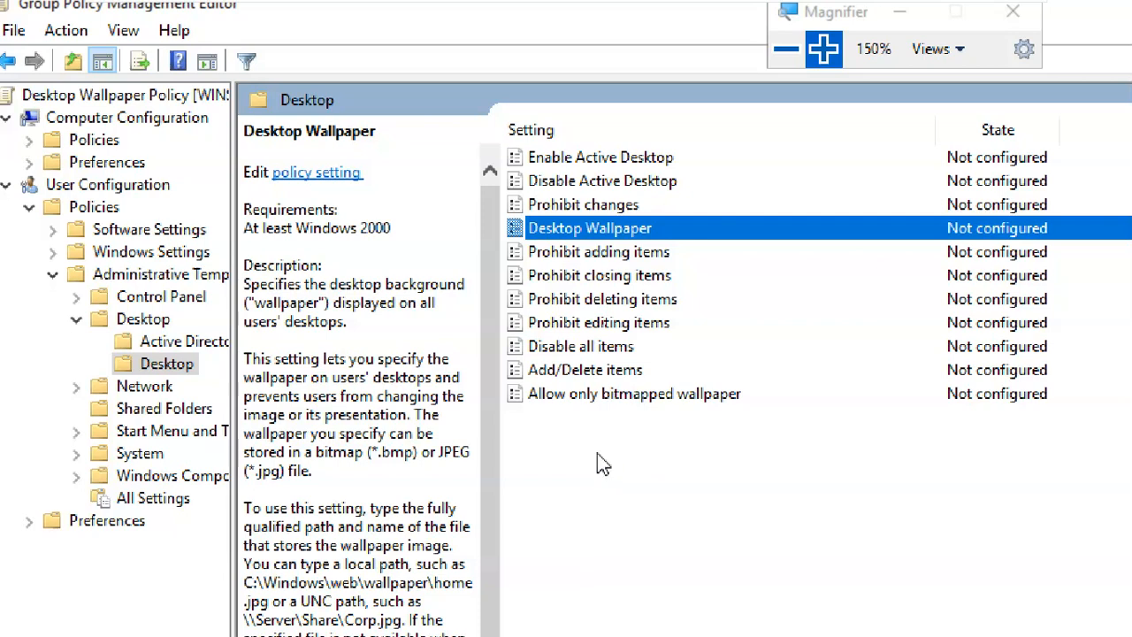
- Read the description of the Prohibit adding items setting and reselect Desktop Wallpaper
{"action": "left_click", "coordinate": [602, 254]}
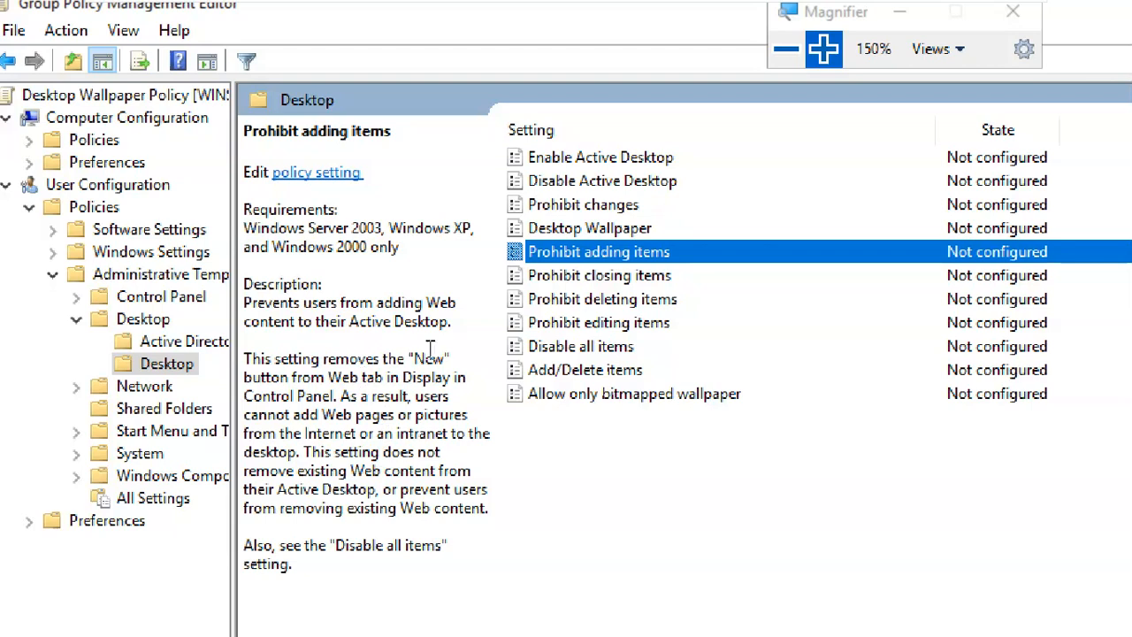
{"action": "left_click", "coordinate": [392, 548]}
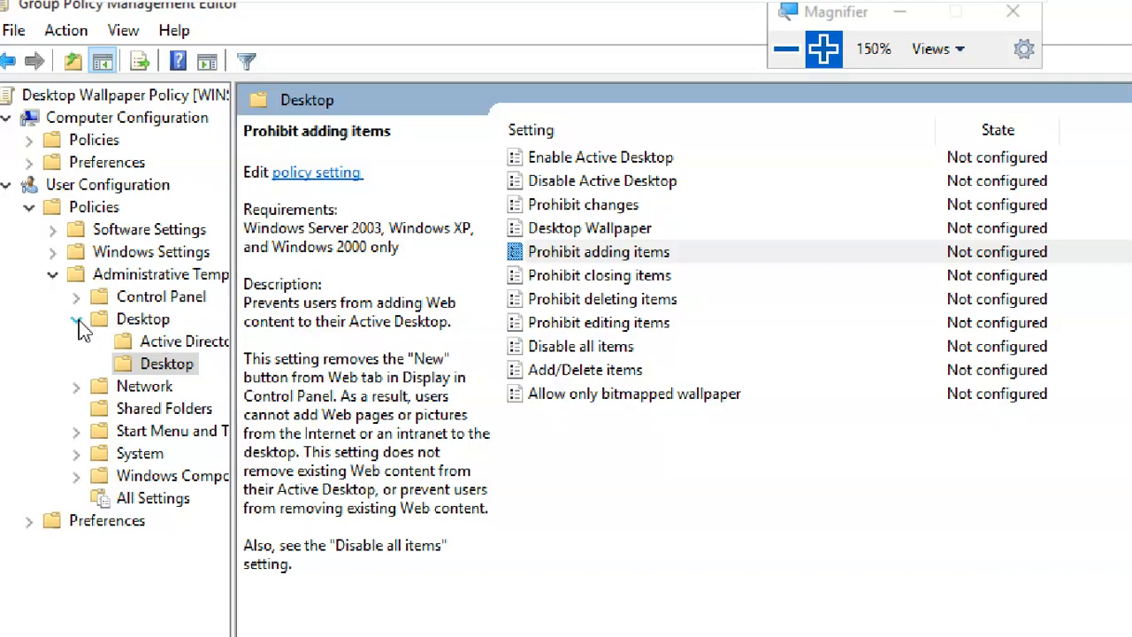
{"action": "left_click", "coordinate": [589, 230]}
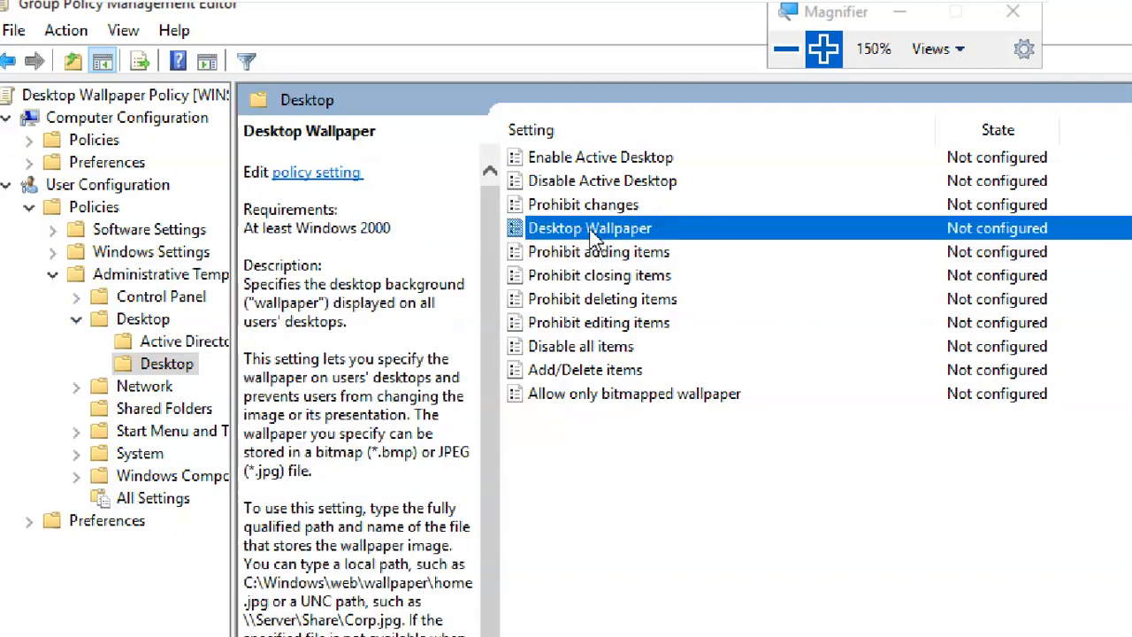
- Retrace the path from User Configuration through Policies, Administrative Templates and both Desktop folders to the Desktop Wallpaper setting
{"action": "left_click", "coordinate": [97, 184]}
{"action": "left_click", "coordinate": [94, 207]}
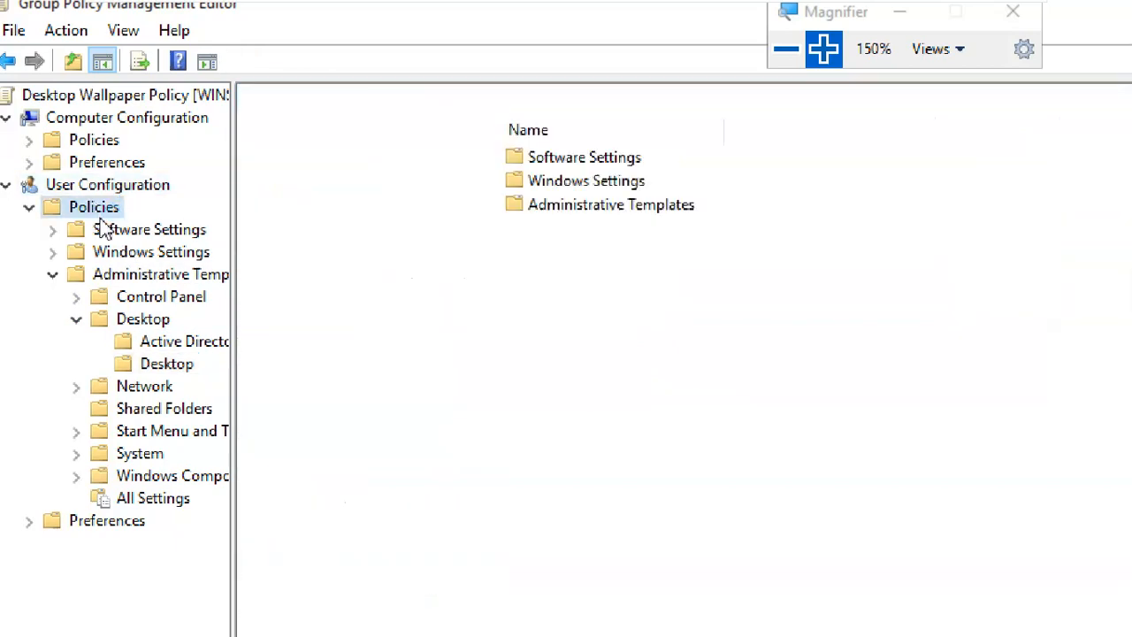
{"action": "left_click", "coordinate": [131, 281]}
{"action": "left_click", "coordinate": [152, 324]}
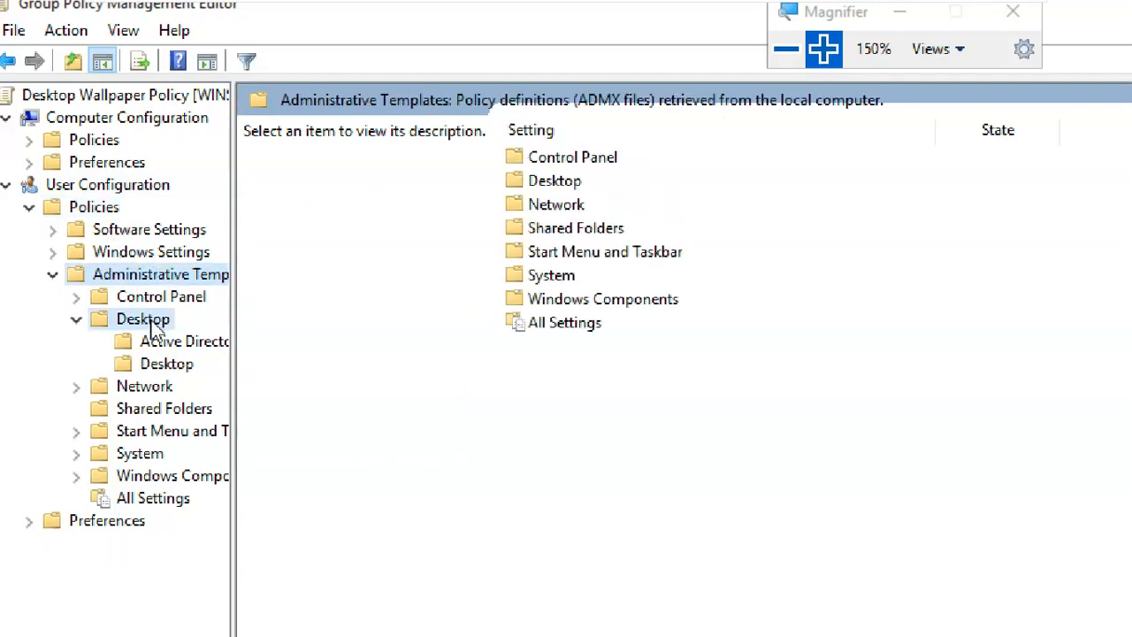
{"action": "left_click", "coordinate": [168, 364]}
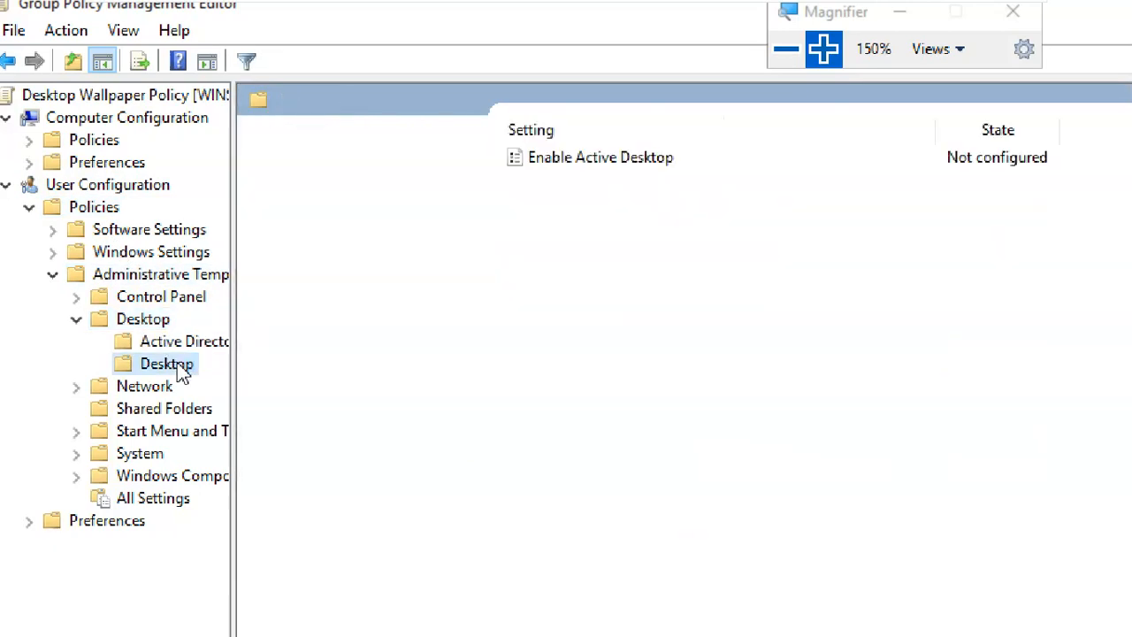
{"action": "left_click", "coordinate": [570, 236]}
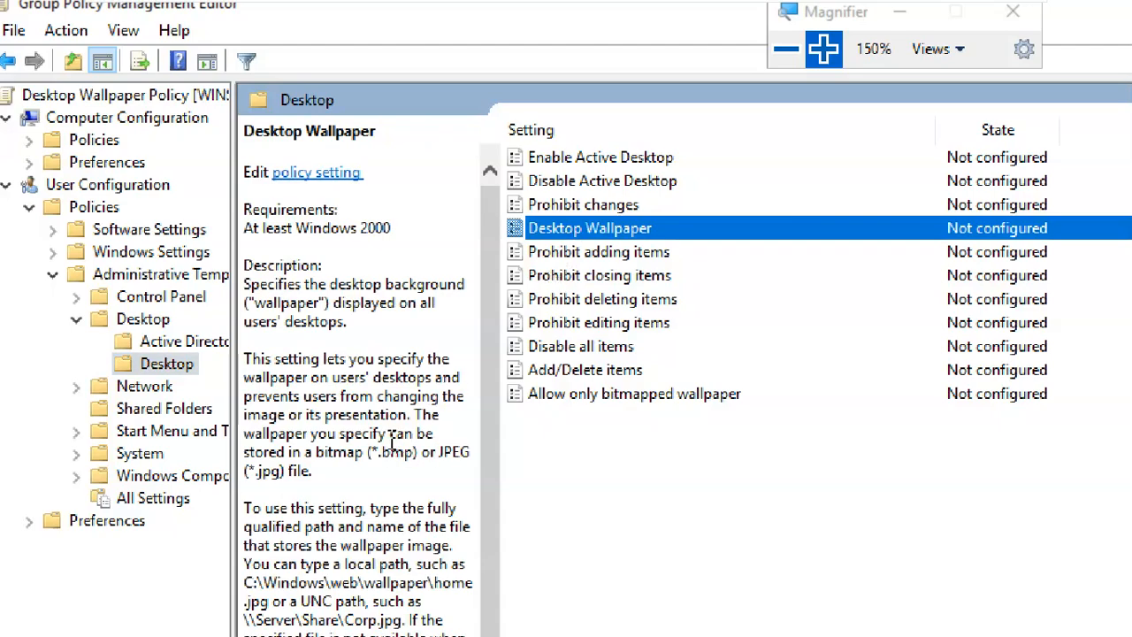
- Collapse the Desktop folder, select All Settings under the user Administrative Templates and open the filter options
{"action": "left_click", "coordinate": [79, 320]}
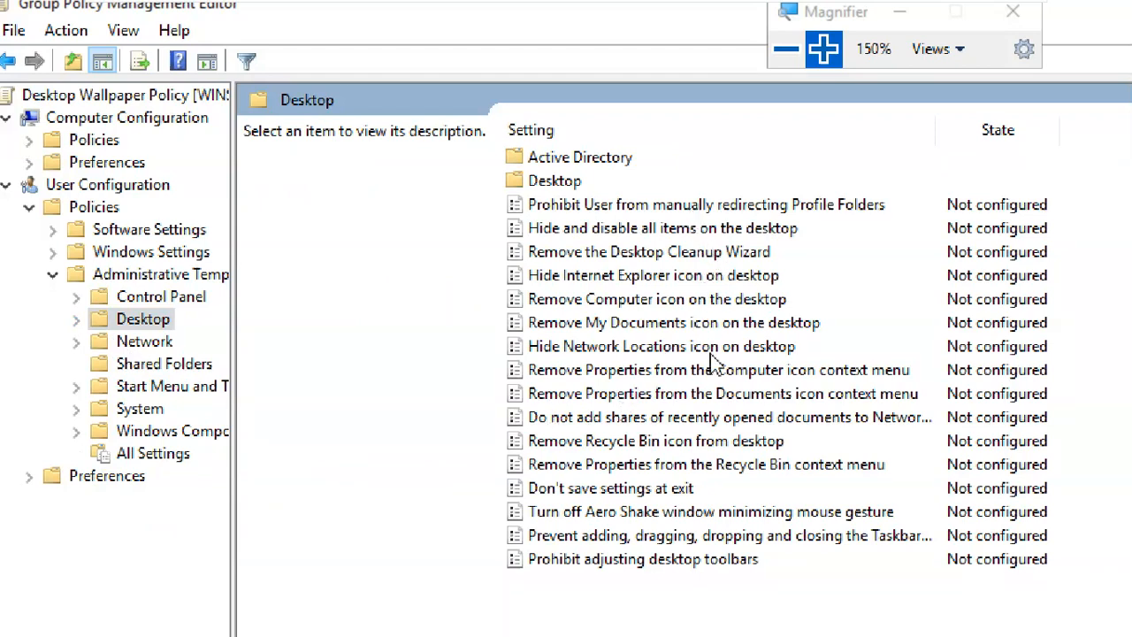
{"action": "left_click", "coordinate": [145, 341]}
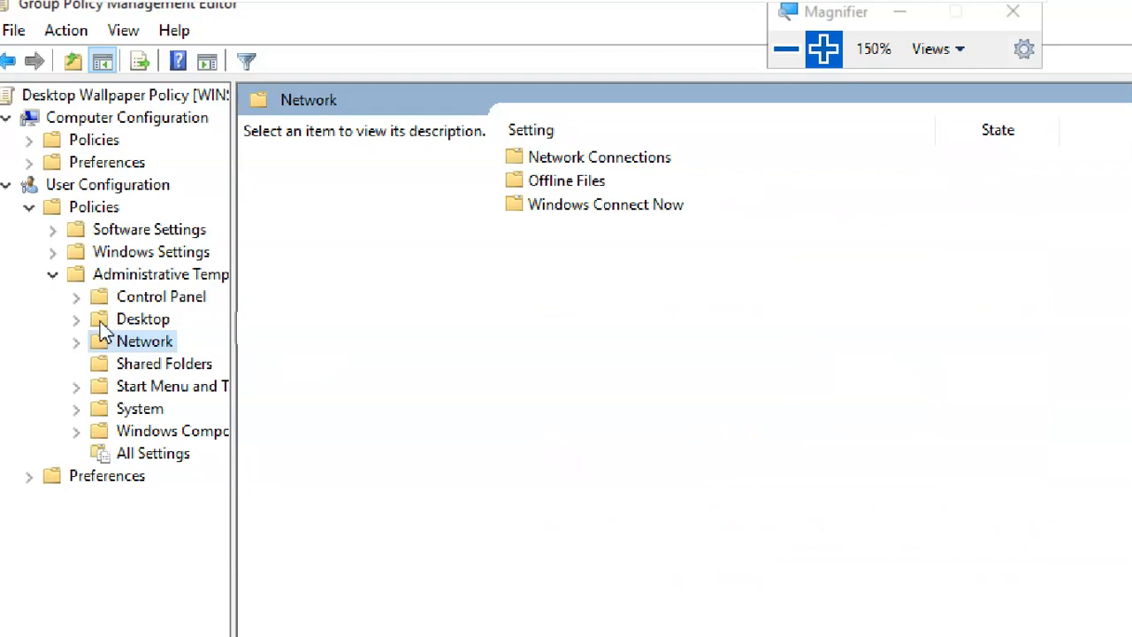
{"action": "left_click", "coordinate": [160, 456]}
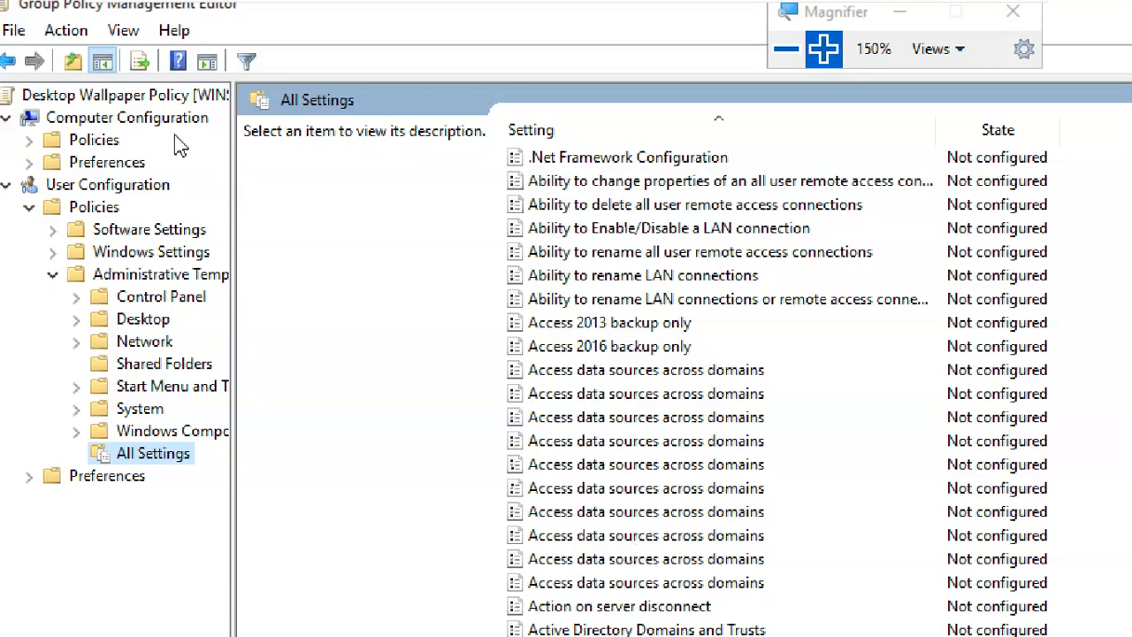
{"action": "left_click", "coordinate": [66, 30]}
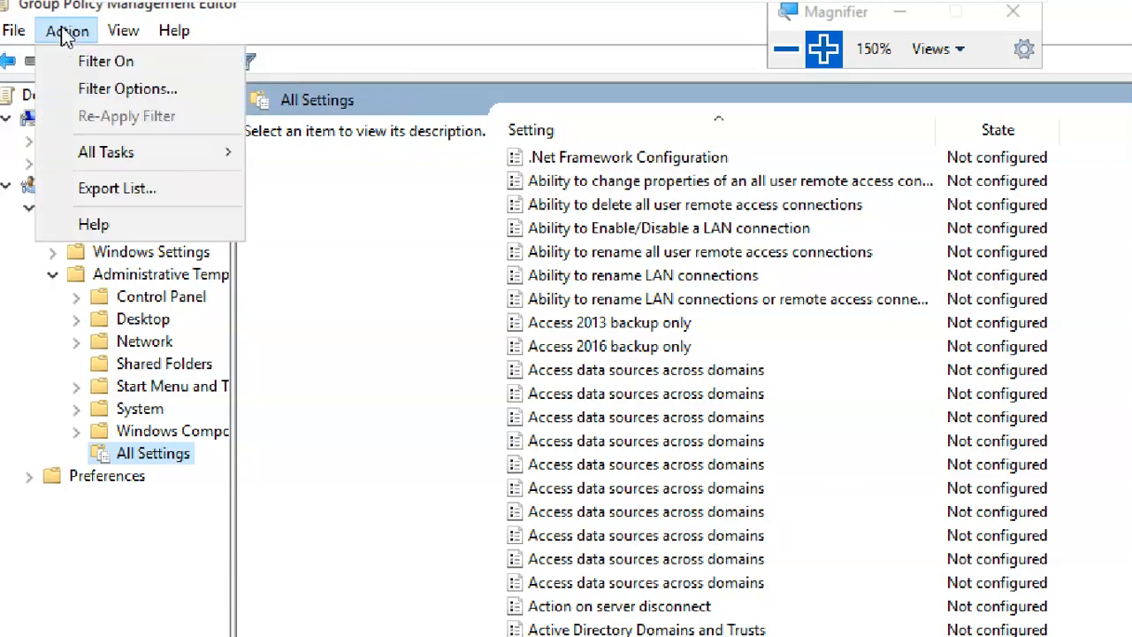
{"action": "left_click", "coordinate": [93, 88]}
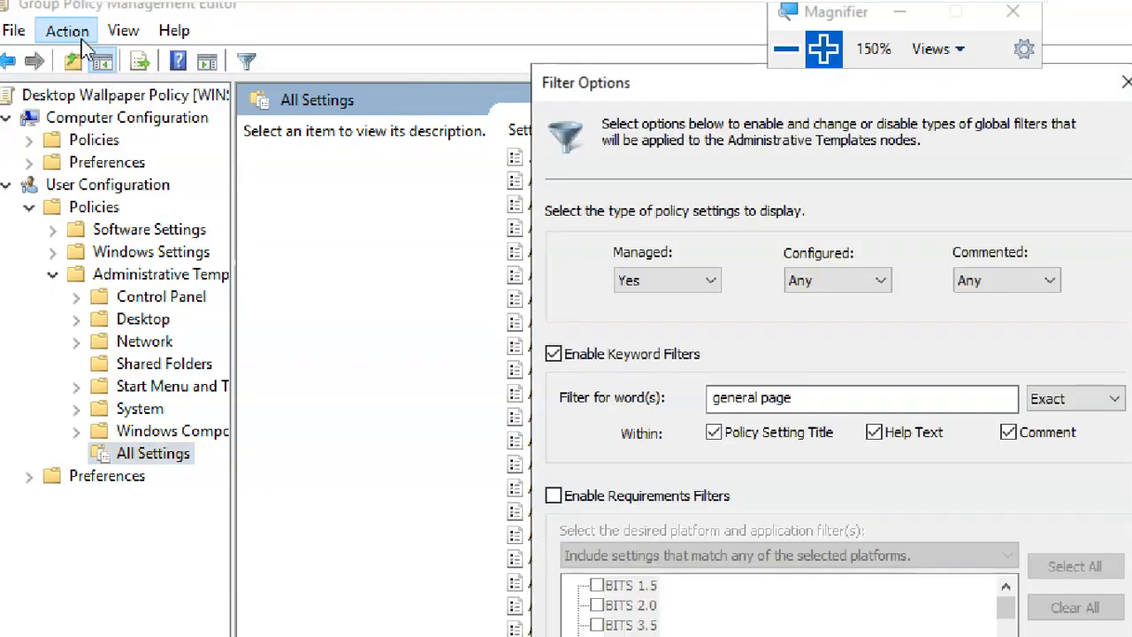
{"action": "left_click_drag", "start_coordinate": [598, 80], "coordinate": [352, 10]}
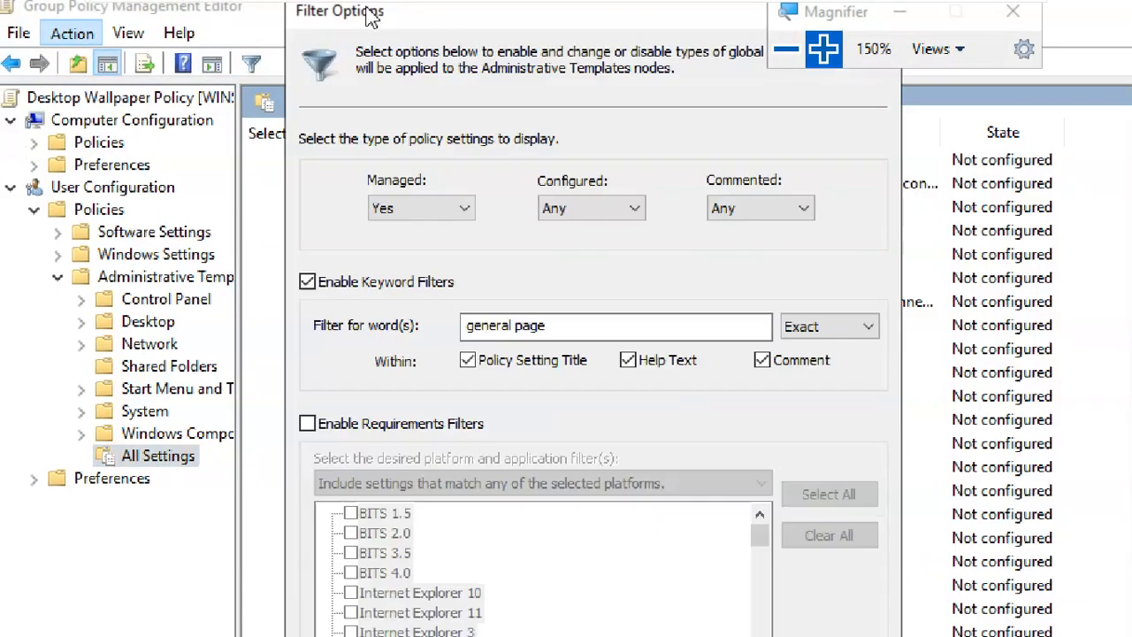
- Set the keyword filter to "Desktop wallpaper" with exact matching and apply it to the Administrative Templates settings
{"action": "left_click_drag", "start_coordinate": [554, 325], "coordinate": [456, 304]}
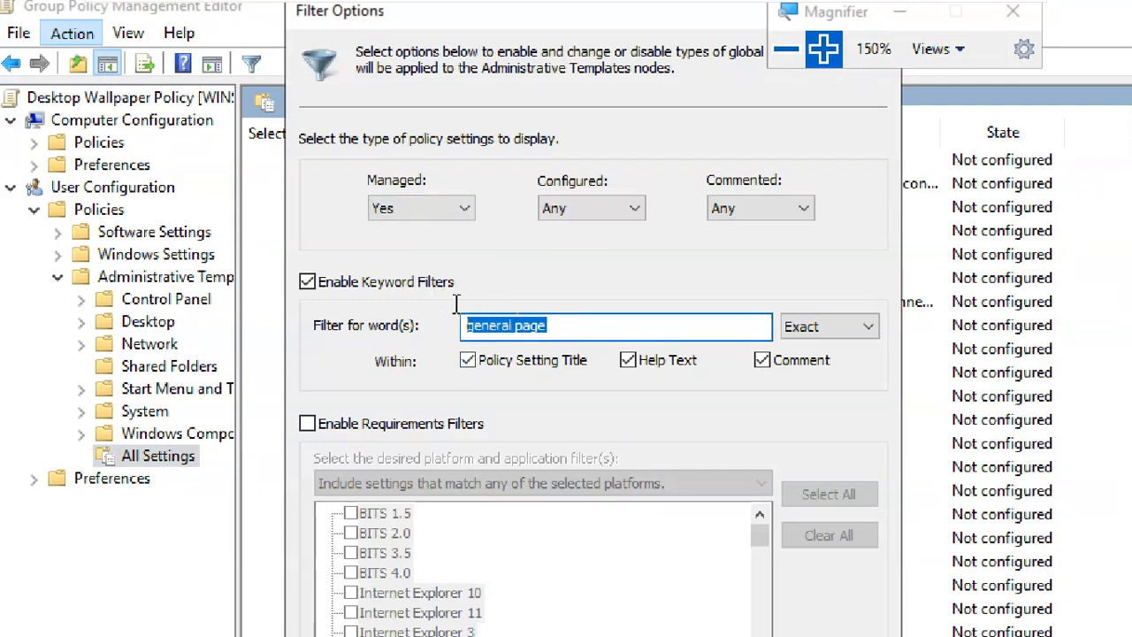
{"action": "left_click", "coordinate": [381, 289]}
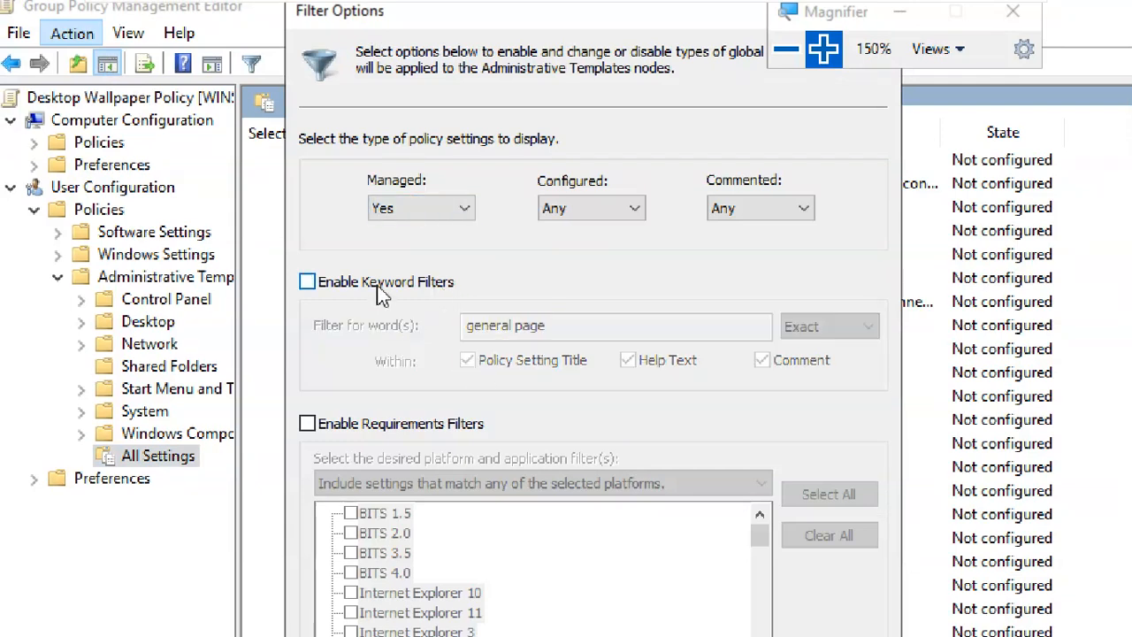
{"action": "left_click", "coordinate": [380, 289]}
{"action": "left_click_drag", "start_coordinate": [566, 328], "coordinate": [453, 327]}
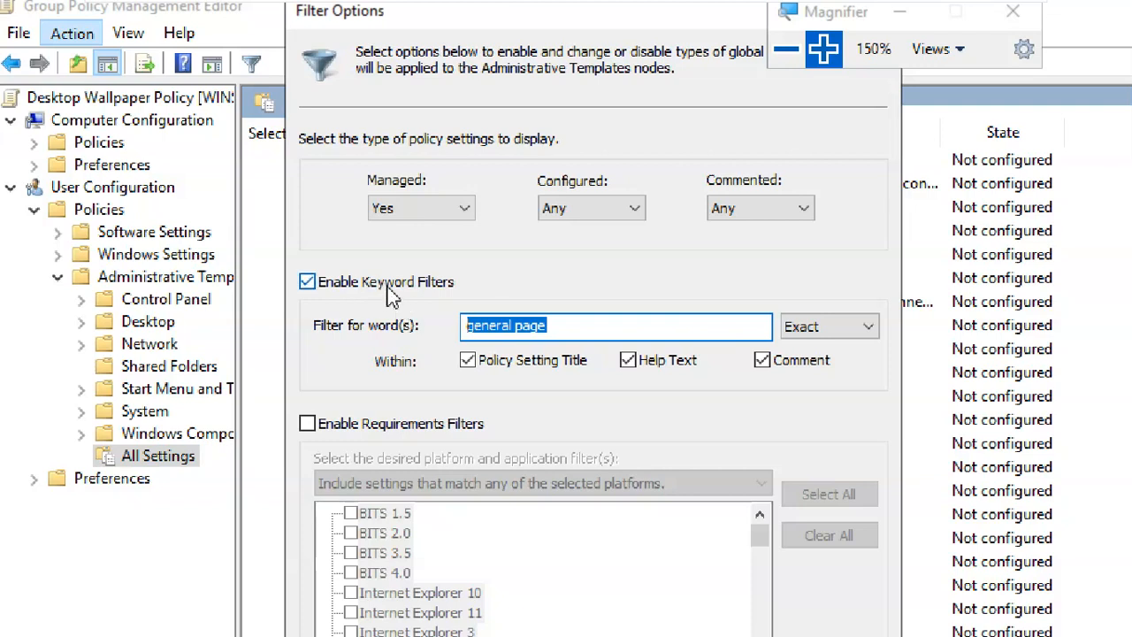
{"action": "left_click_drag", "start_coordinate": [561, 327], "coordinate": [428, 315]}
{"action": "key", "text": "Delete"}
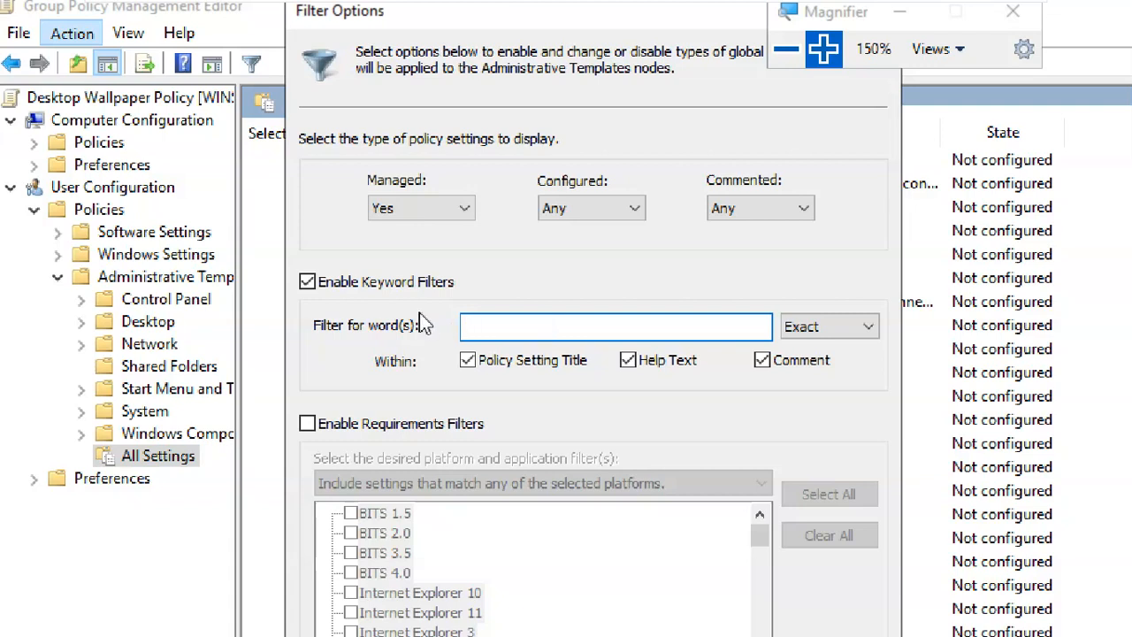
{"action": "type", "text": "Gen"}
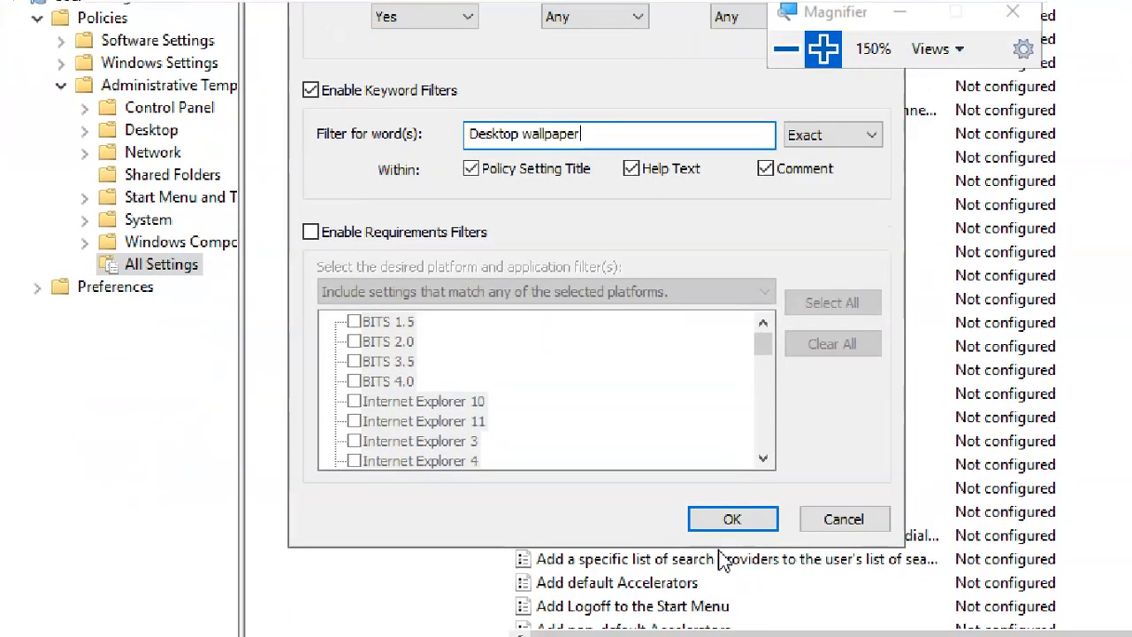
{"action": "left_click", "coordinate": [725, 523]}
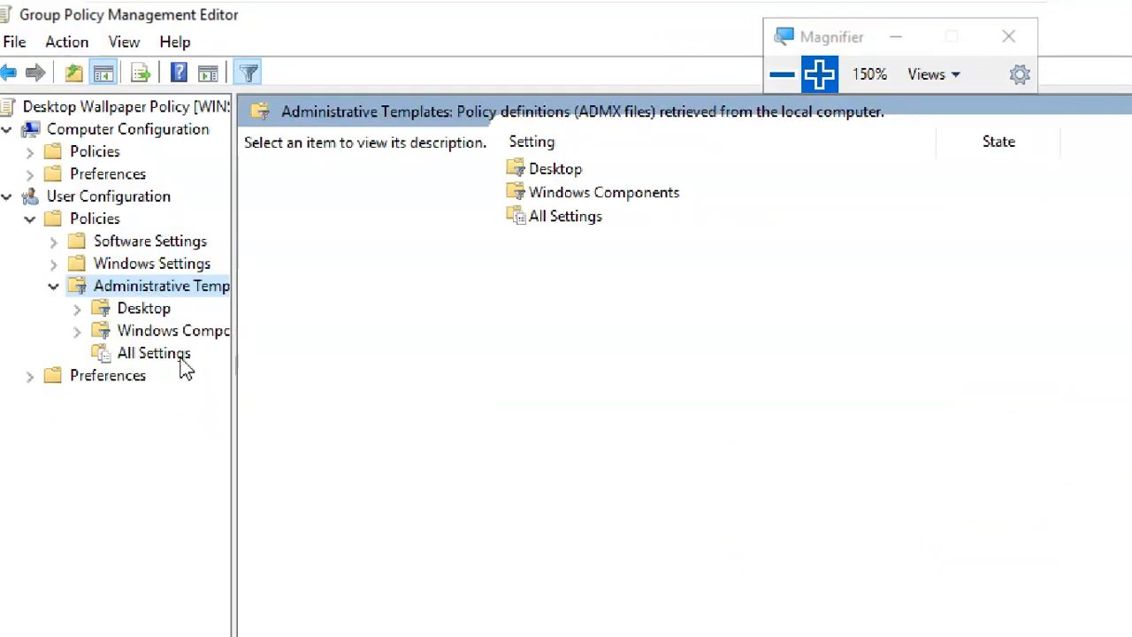
- Open the Desktop Wallpaper setting from the filtered All Settings list and set it to Enabled
{"action": "left_click", "coordinate": [155, 353]}
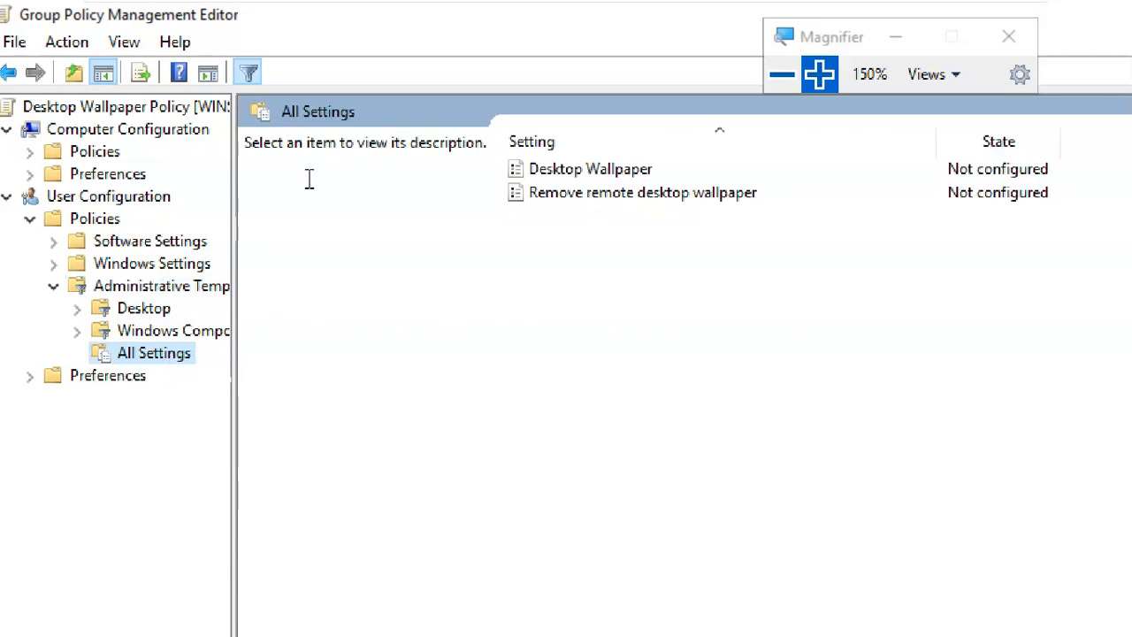
{"action": "left_click", "coordinate": [577, 170]}
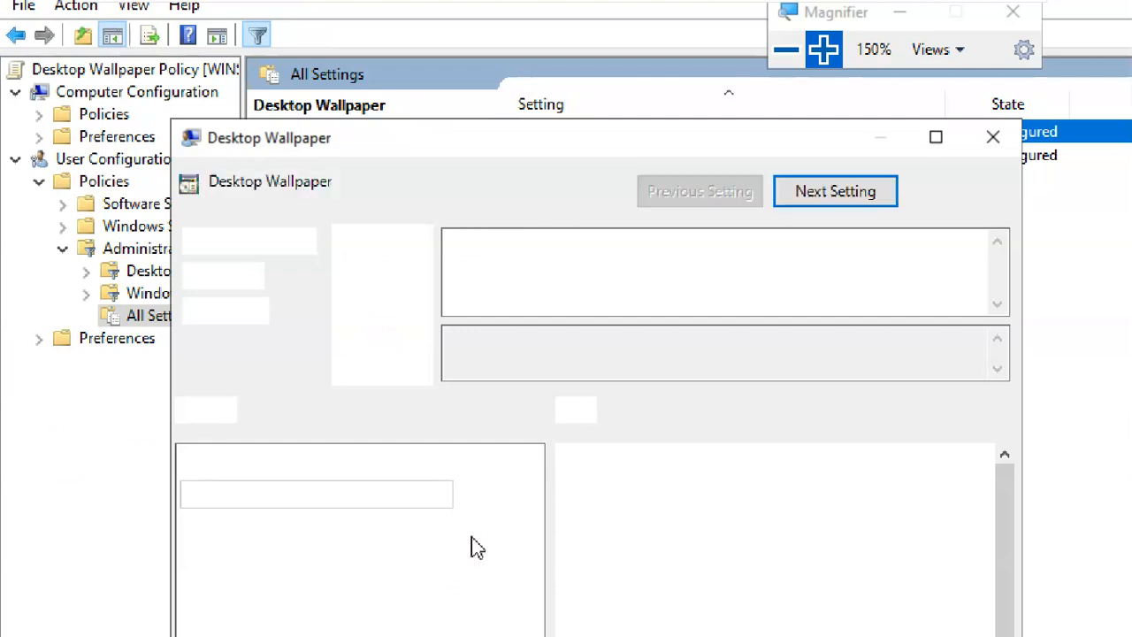
{"action": "left_click_drag", "start_coordinate": [432, 147], "coordinate": [390, 33]}
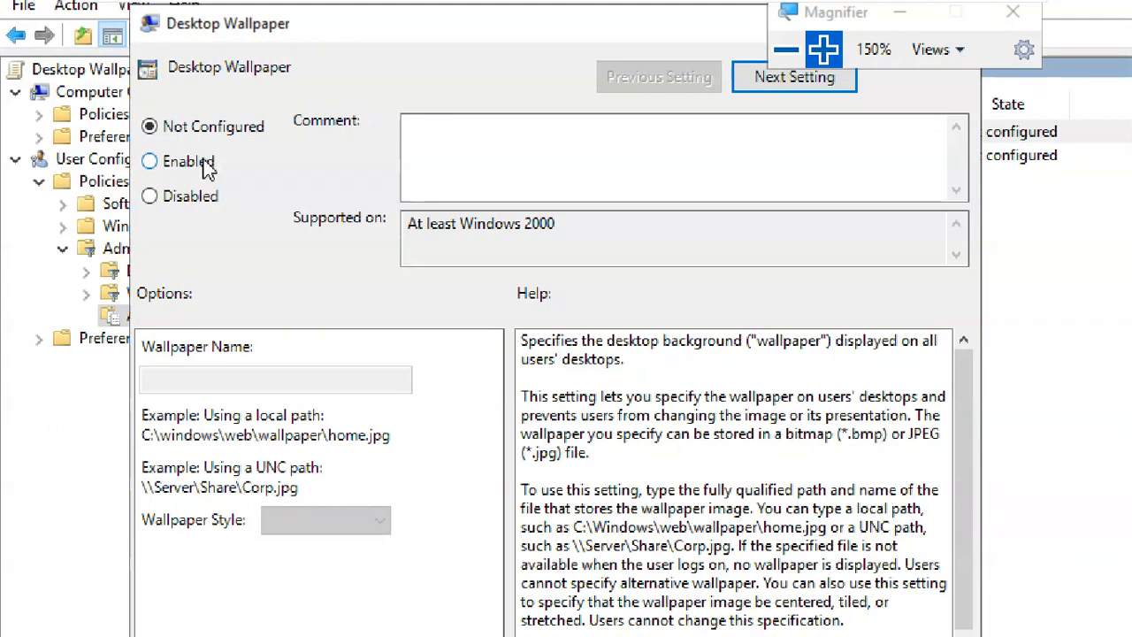
{"action": "left_click", "coordinate": [150, 161]}
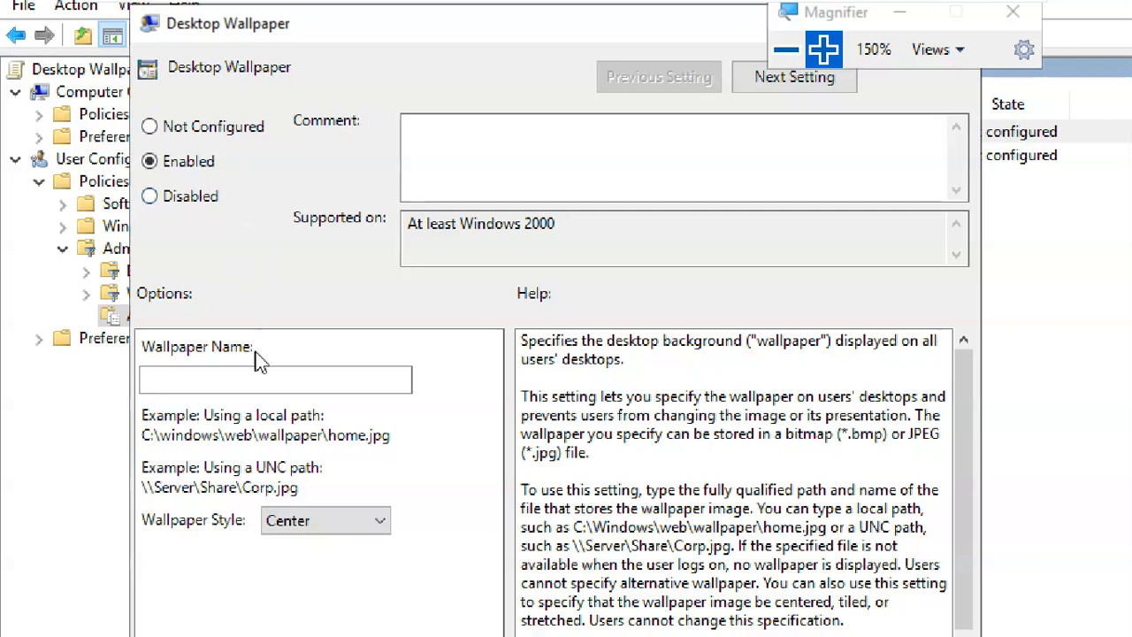
- Copy the path \\WINS1\wallpaper\PIC1.jpg from AA.txt in Notepad and paste it as the policy's wallpaper name
{"action": "left_click", "coordinate": [276, 378]}
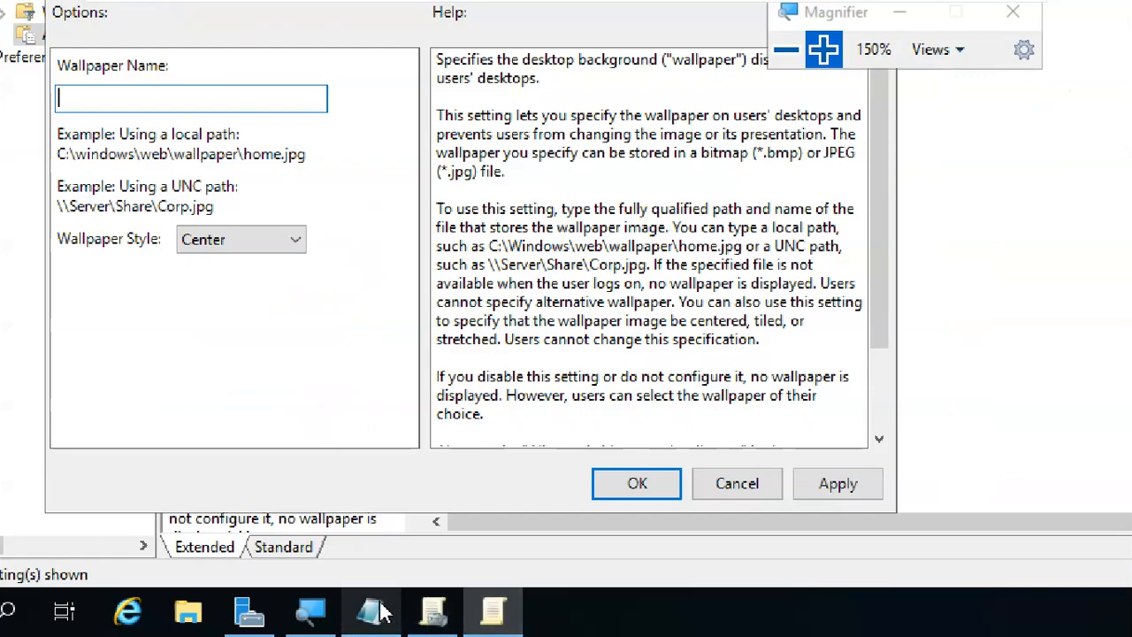
{"action": "left_click", "coordinate": [371, 612]}
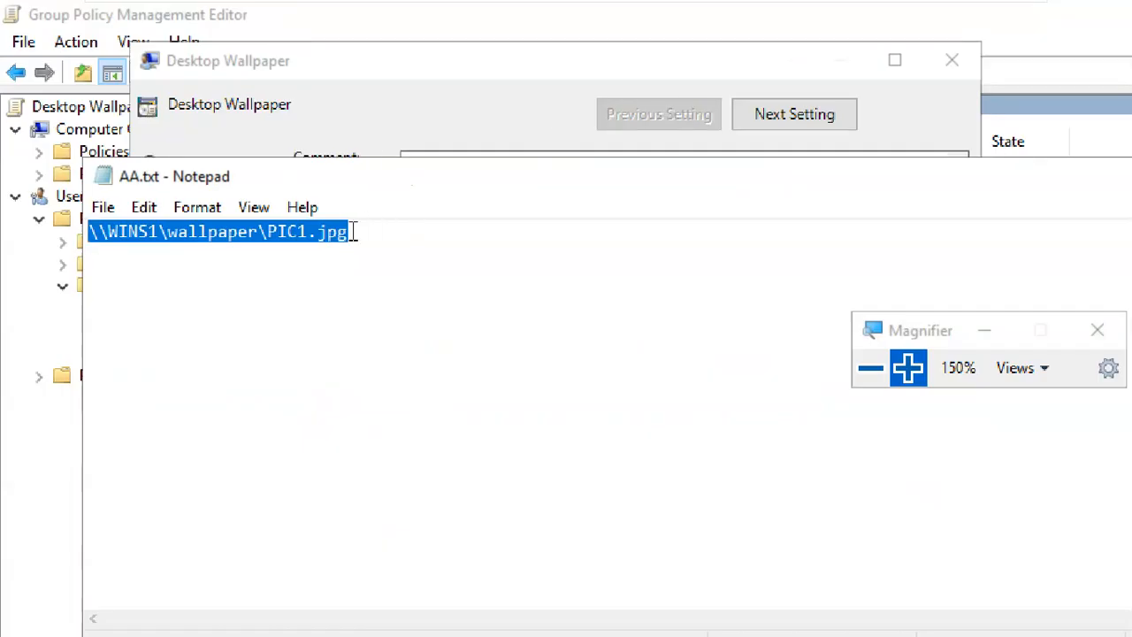
{"action": "left_click_drag", "start_coordinate": [353, 239], "coordinate": [18, 247]}
{"action": "key", "text": "ctrl+c"}
{"action": "left_click", "coordinate": [1071, 183]}
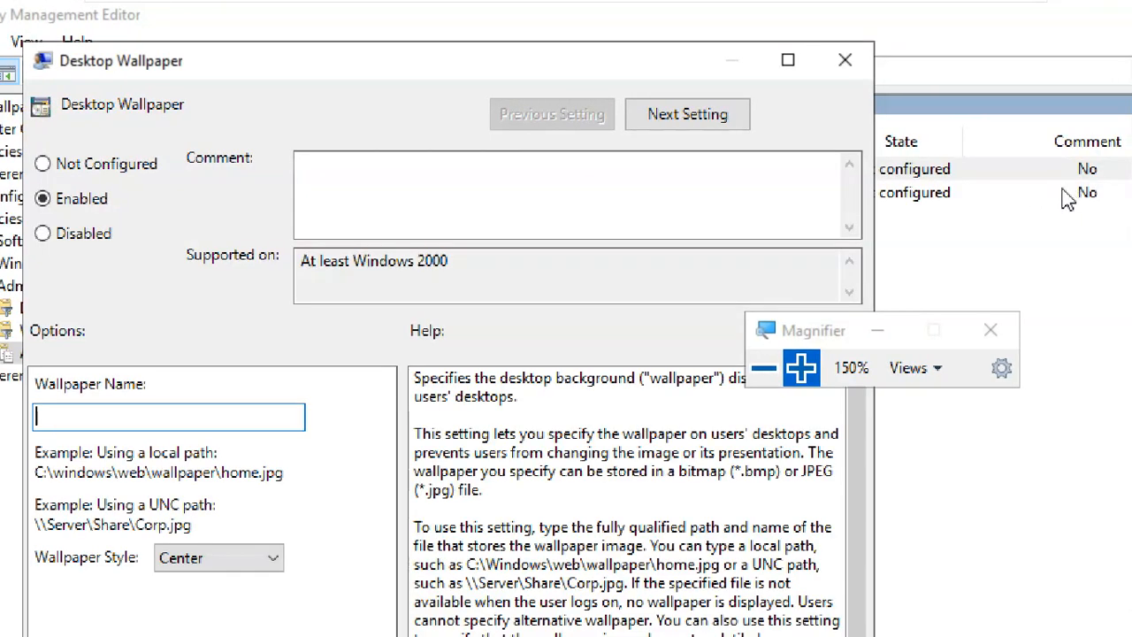
{"action": "left_click", "coordinate": [184, 414]}
{"action": "key", "text": "ctrl+v"}
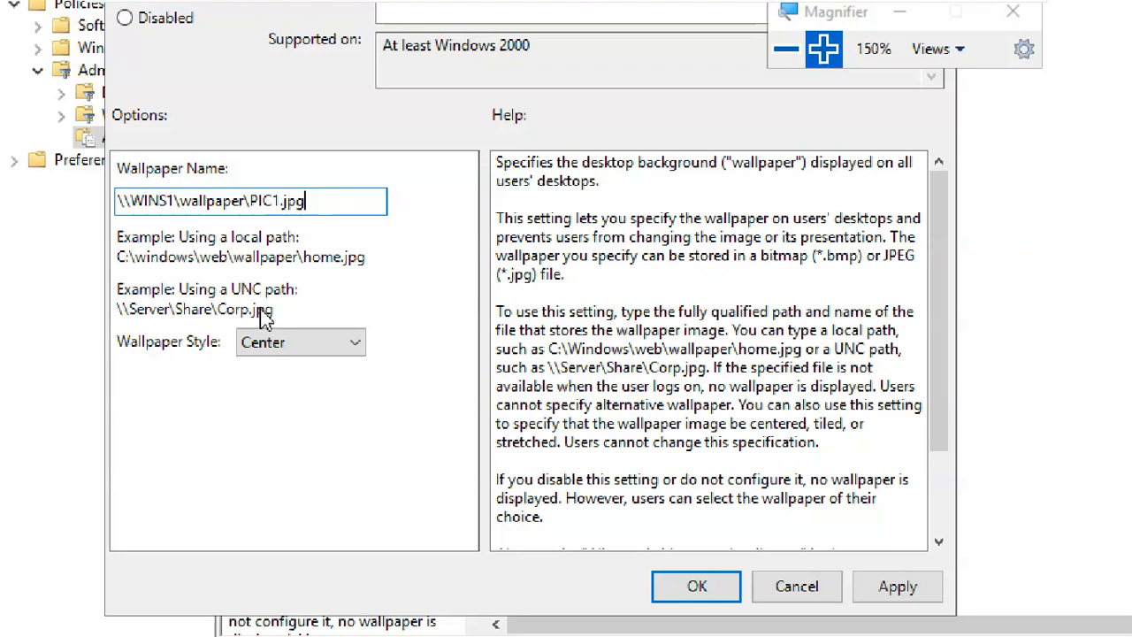
- Review the wallpaper style options, keep Center, and apply and close the Desktop Wallpaper setting
{"action": "left_click", "coordinate": [297, 349]}
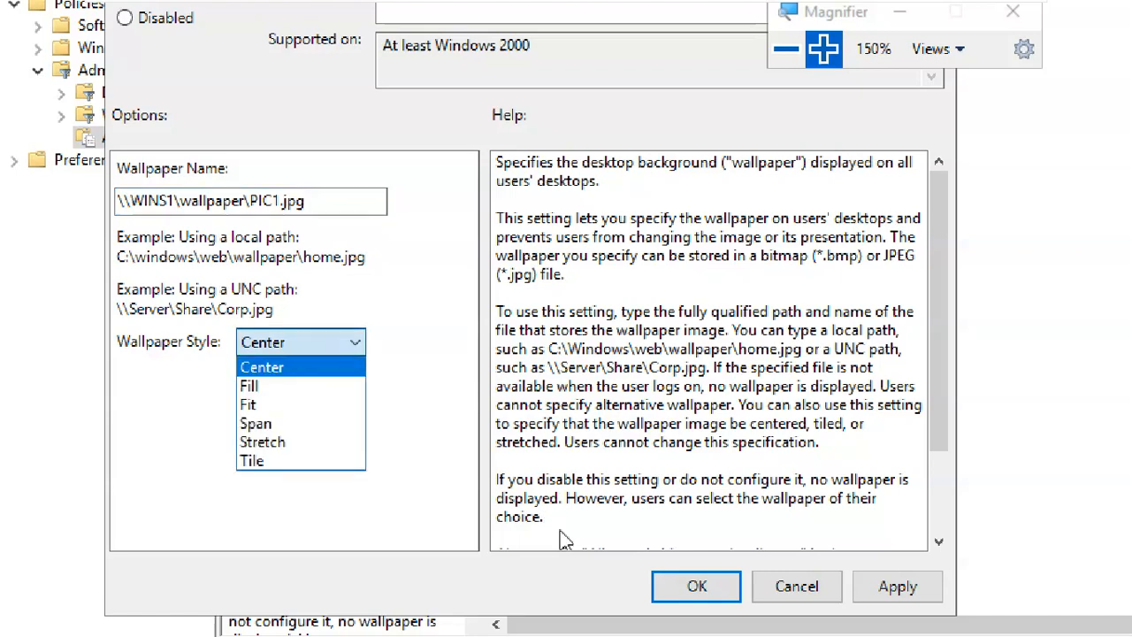
{"action": "left_click", "coordinate": [446, 362]}
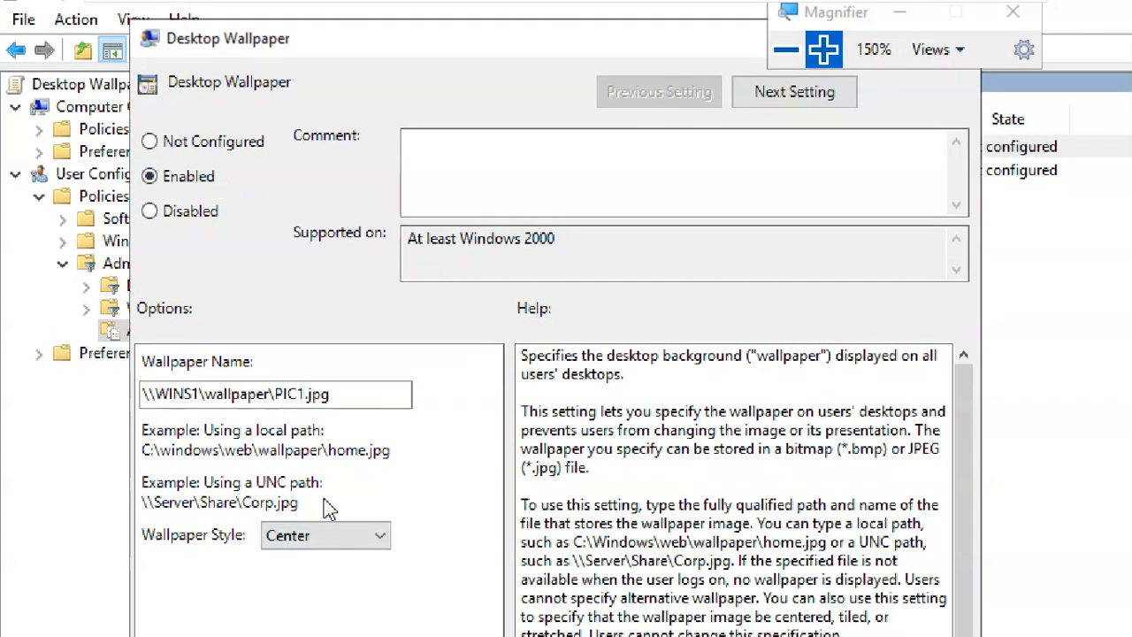
{"action": "left_click", "coordinate": [350, 402]}
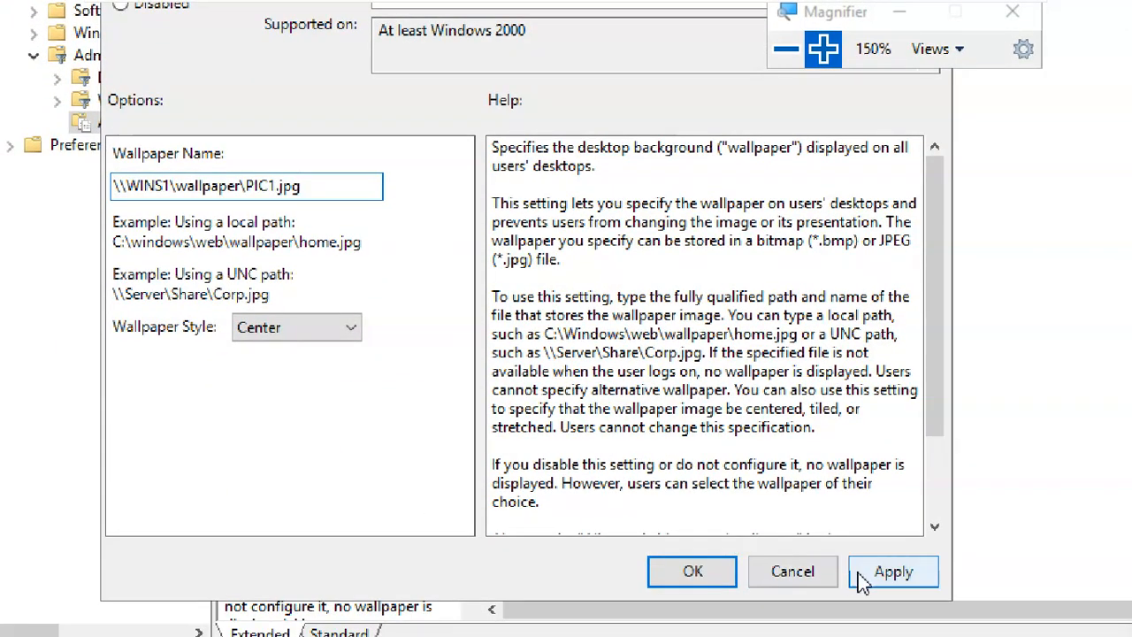
{"action": "left_click", "coordinate": [887, 573]}
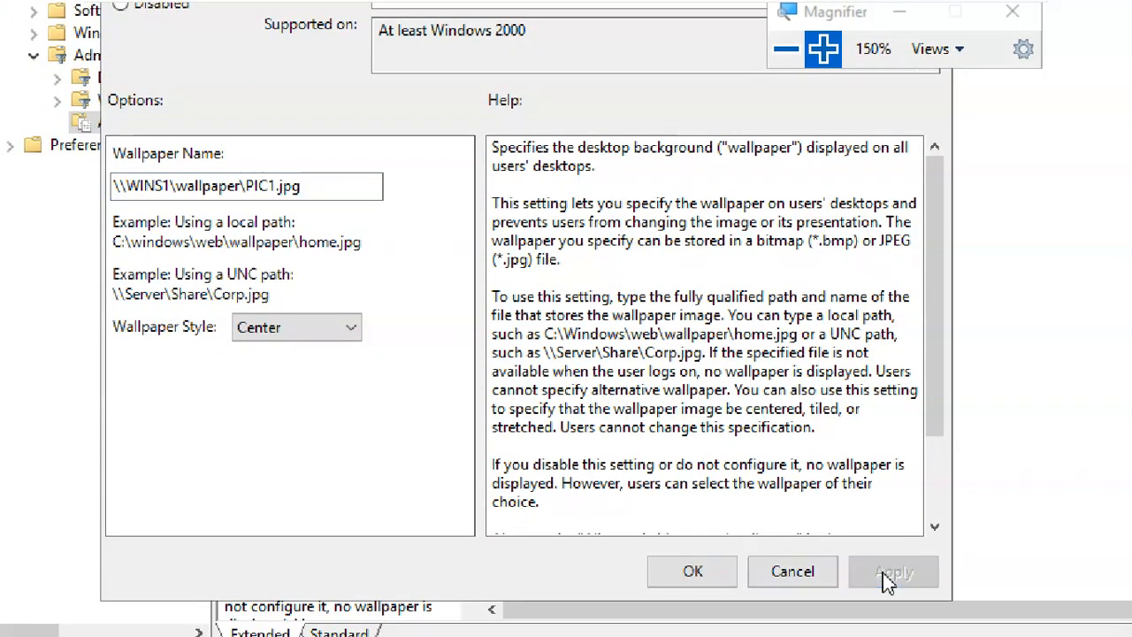
{"action": "left_click", "coordinate": [703, 579]}
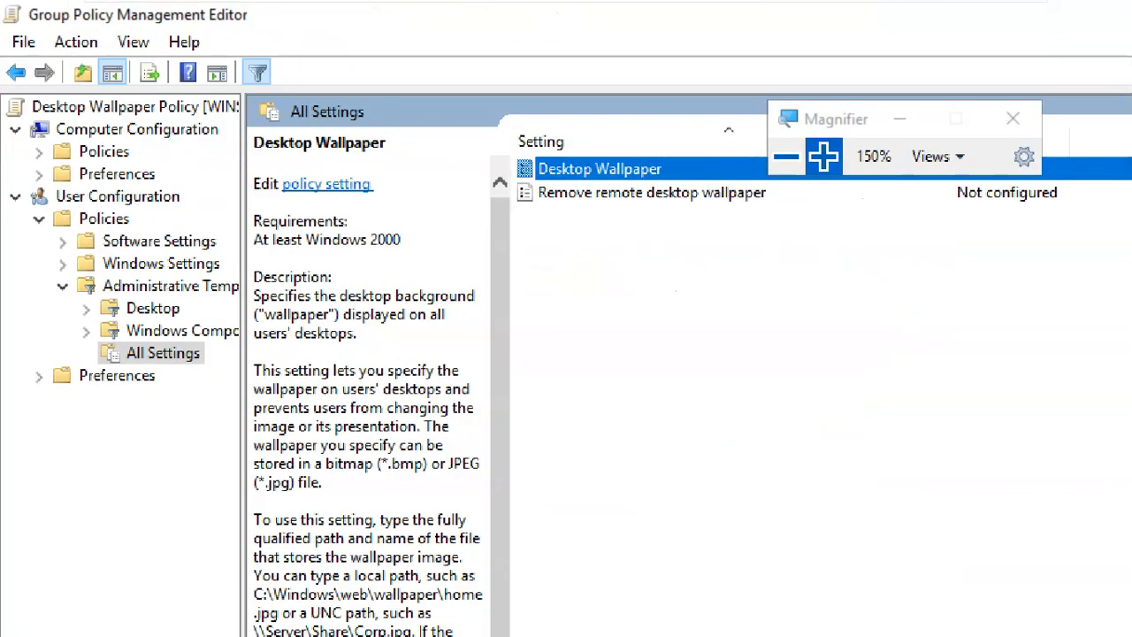
- Check the state of the Desktop Wallpaper setting and close the Group Policy Management Editor
{"action": "left_click_drag", "start_coordinate": [832, 123], "coordinate": [854, 29]}
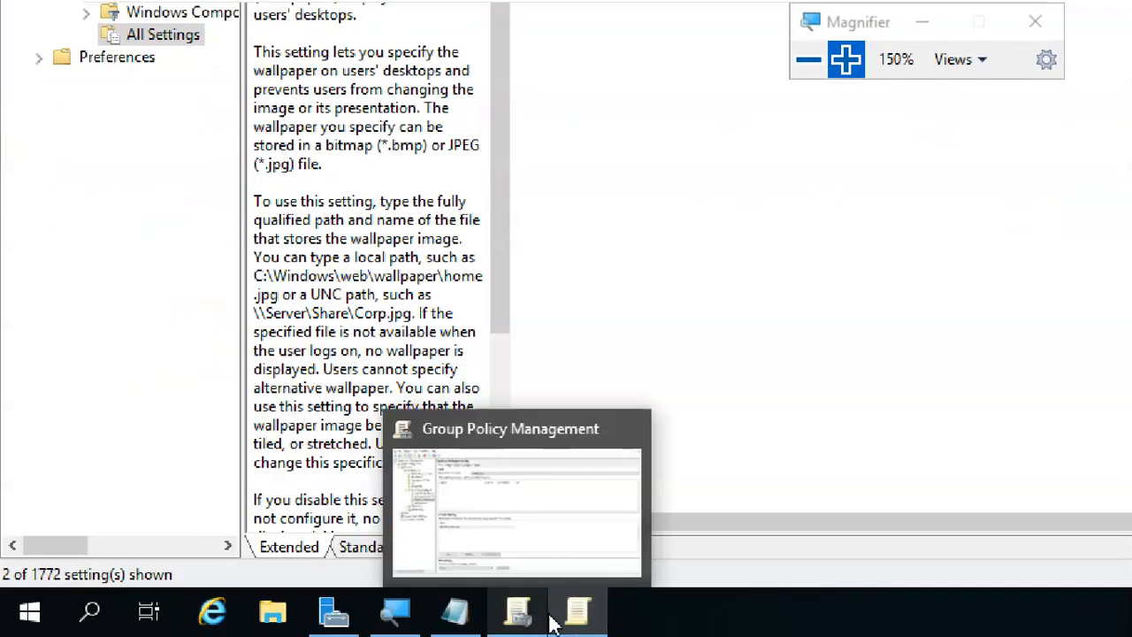
{"action": "mouse_move", "coordinate": [581, 617]}
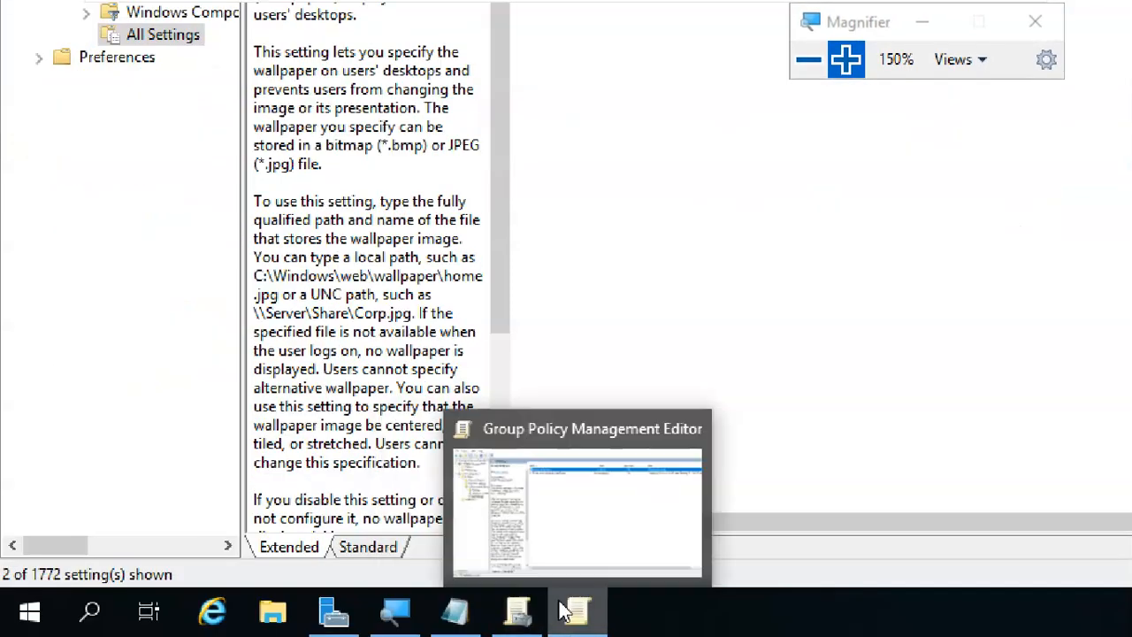
{"action": "left_click", "coordinate": [586, 525]}
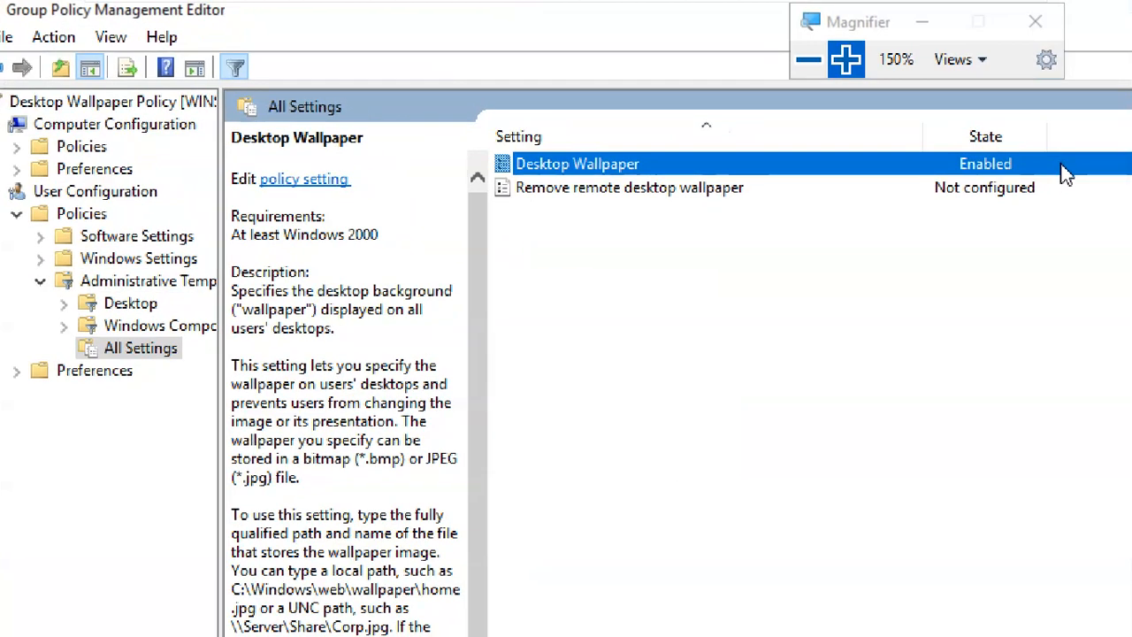
{"action": "left_click", "coordinate": [1116, 17]}
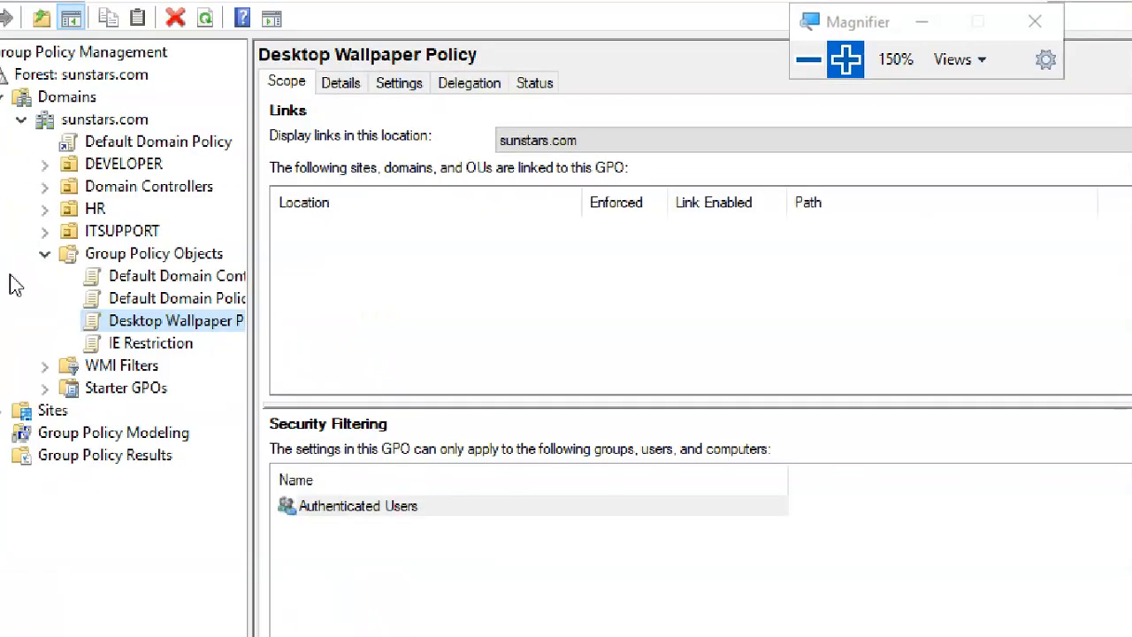
- Set the Magnifier zoom level to 175% for the Group Policy Management console
{"action": "left_click", "coordinate": [808, 59]}
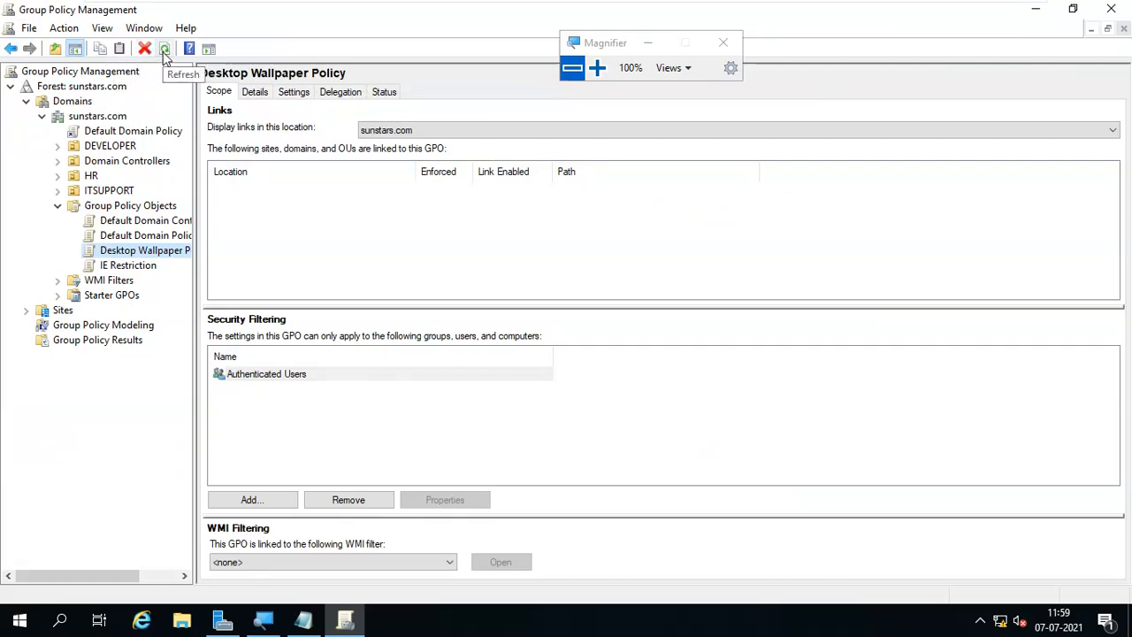
{"action": "left_click", "coordinate": [596, 67]}
{"action": "left_click", "coordinate": [596, 67]}
{"action": "left_click", "coordinate": [597, 68]}
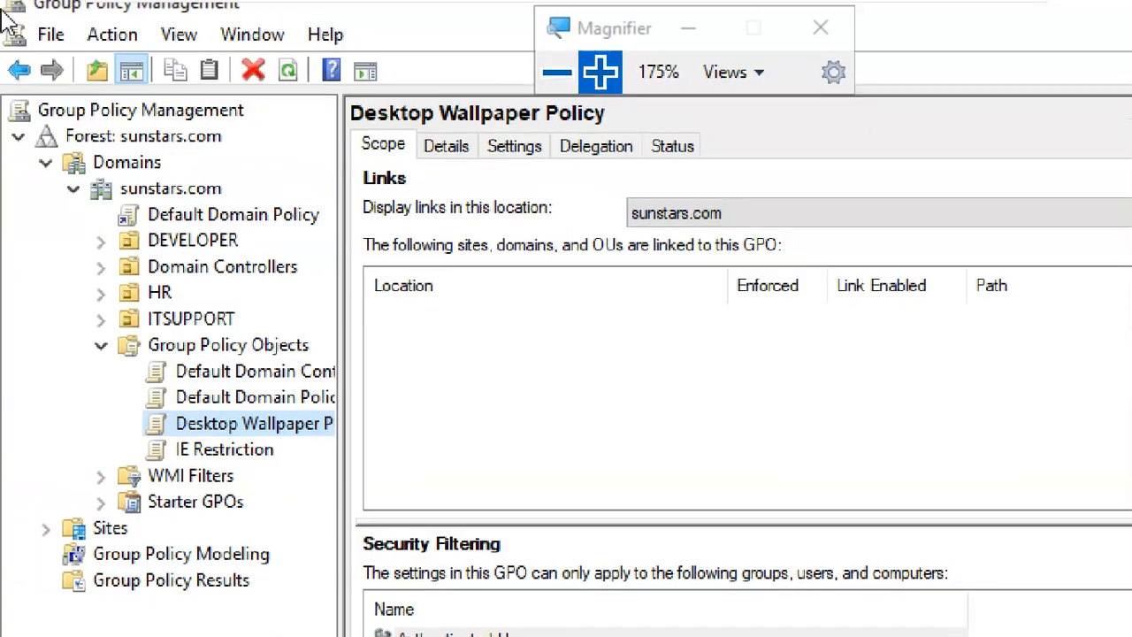
- Generate the settings report for the Desktop Wallpaper Policy GPO and expand its Administrative Templates and Desktop/Desktop sections
{"action": "left_click", "coordinate": [133, 89]}
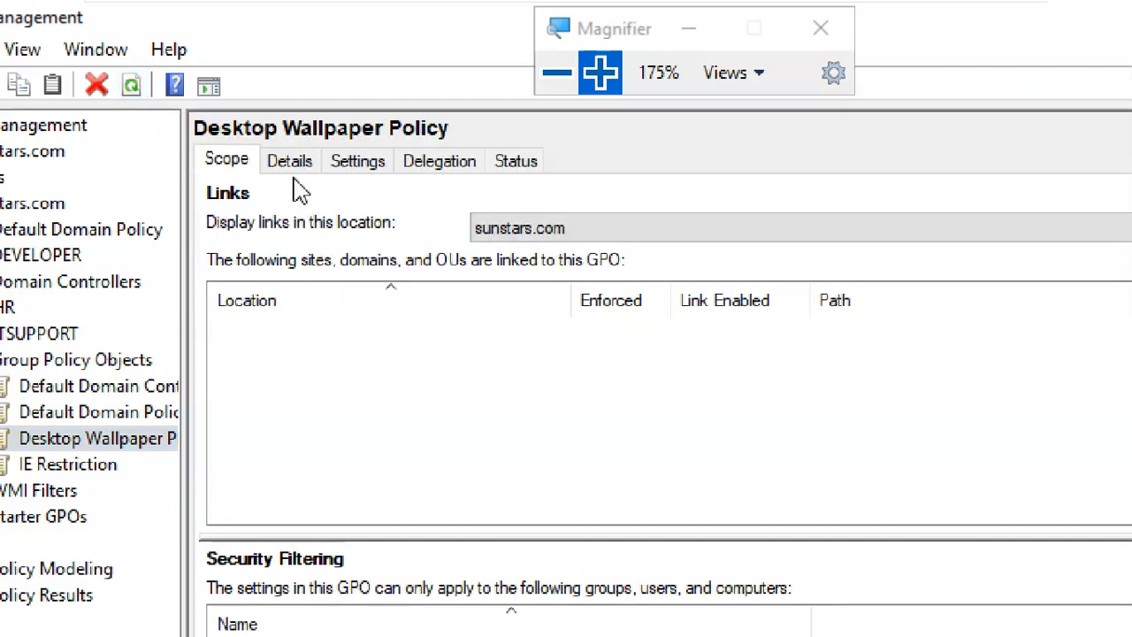
{"action": "left_click", "coordinate": [358, 163]}
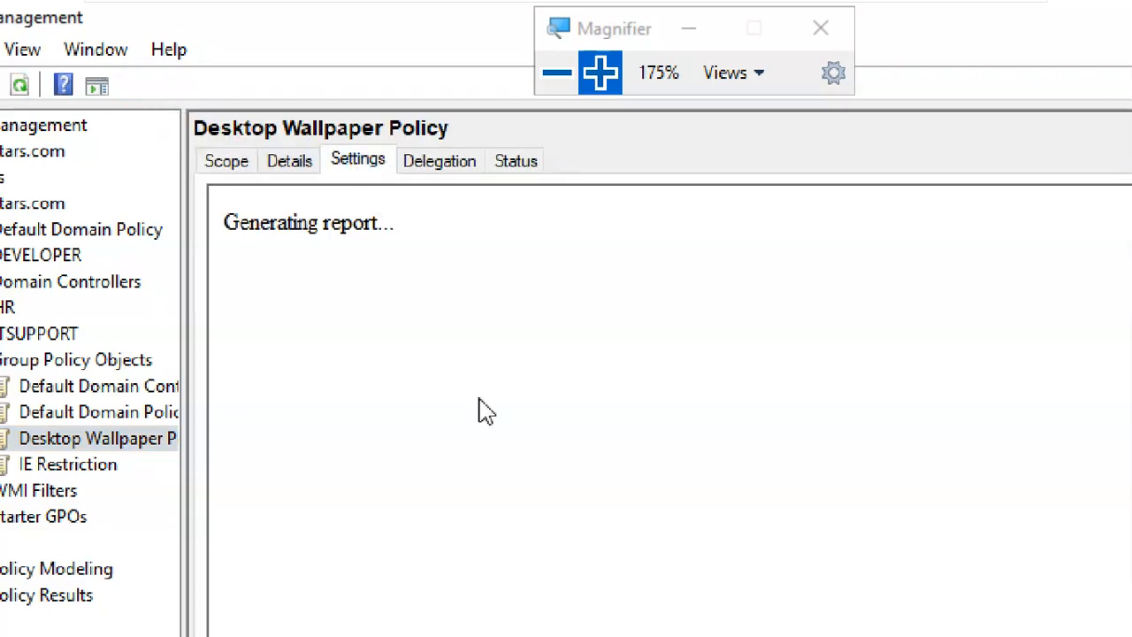
{"action": "left_click", "coordinate": [555, 75]}
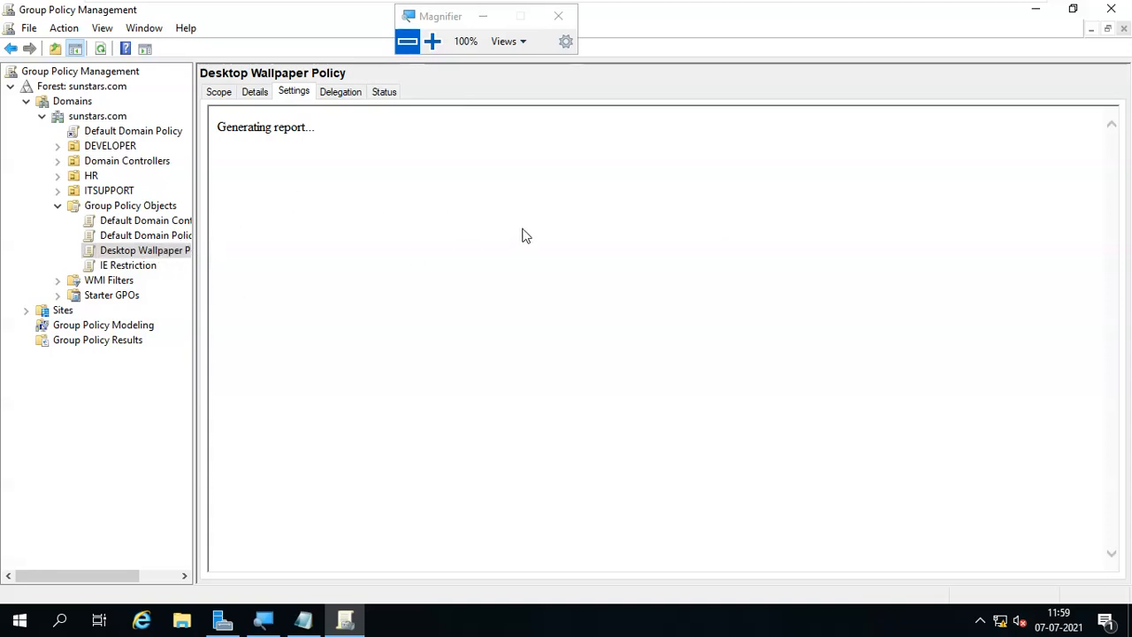
{"action": "left_click", "coordinate": [432, 42]}
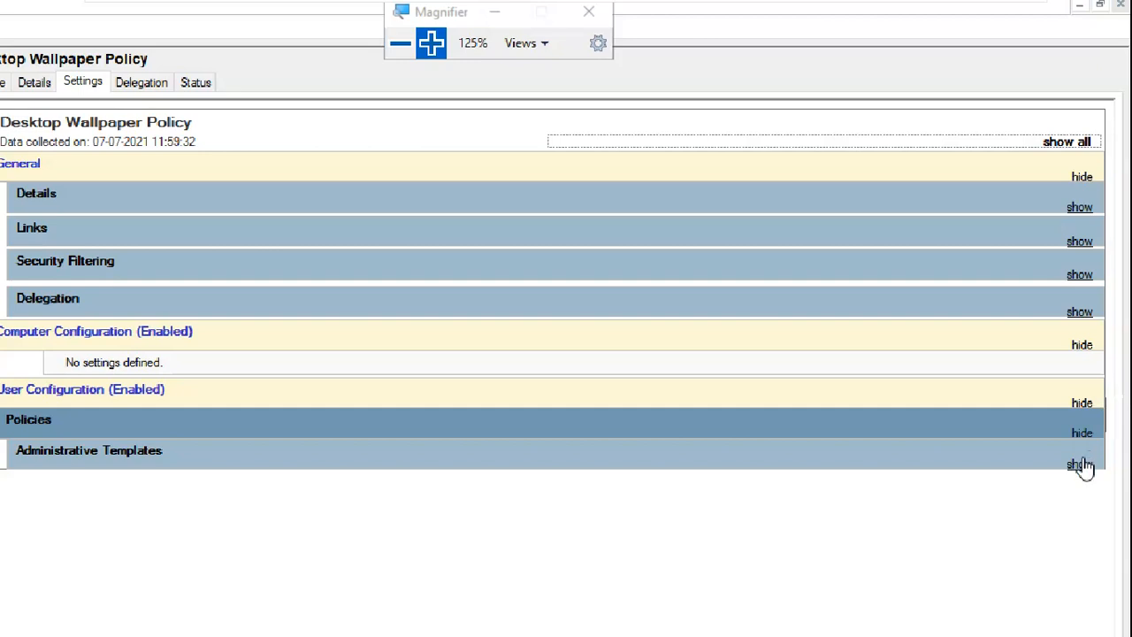
{"action": "left_click", "coordinate": [1078, 464]}
{"action": "left_click", "coordinate": [1078, 519]}
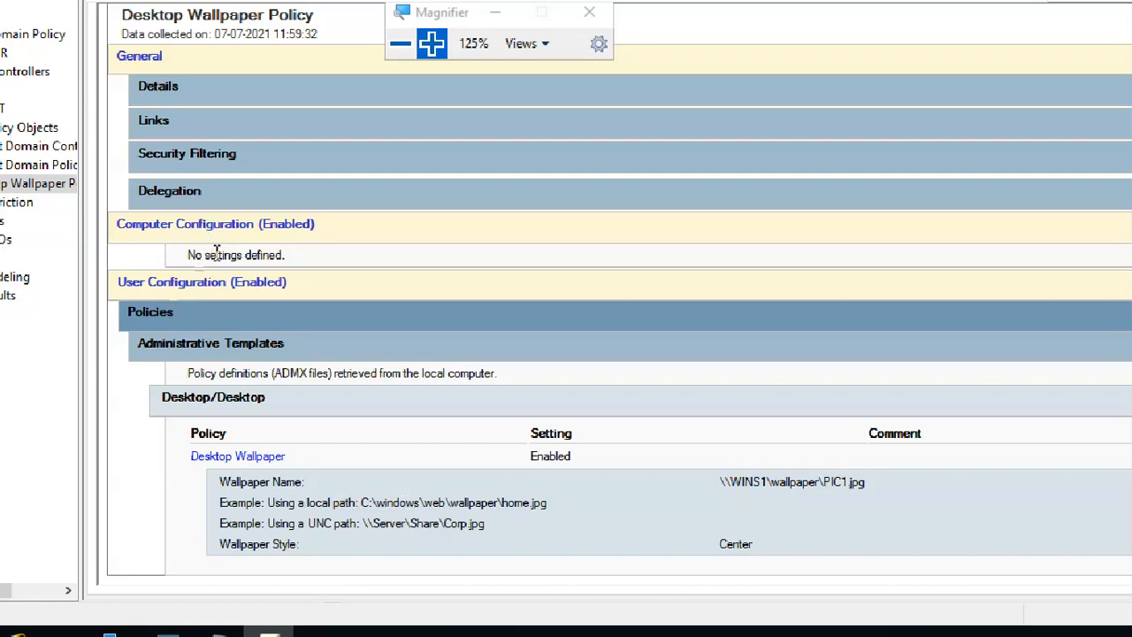
- Review the report's Computer Configuration entry and the Desktop Wallpaper setting's wallpaper name and style
{"action": "left_click_drag", "start_coordinate": [288, 256], "coordinate": [178, 261]}
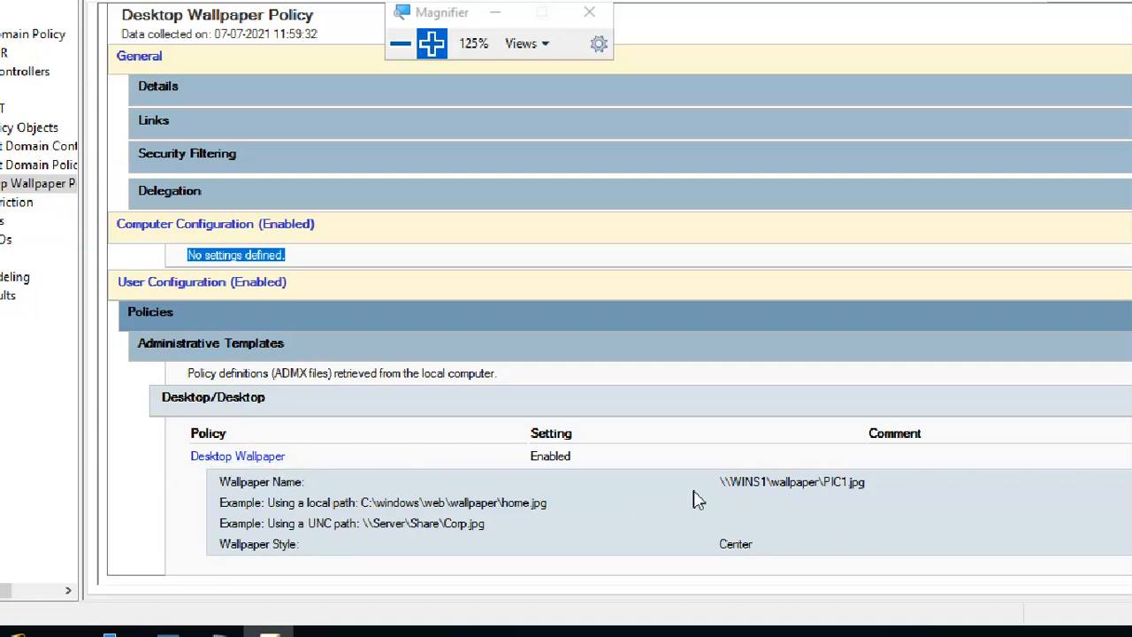
{"action": "left_click_drag", "start_coordinate": [871, 501], "coordinate": [724, 472]}
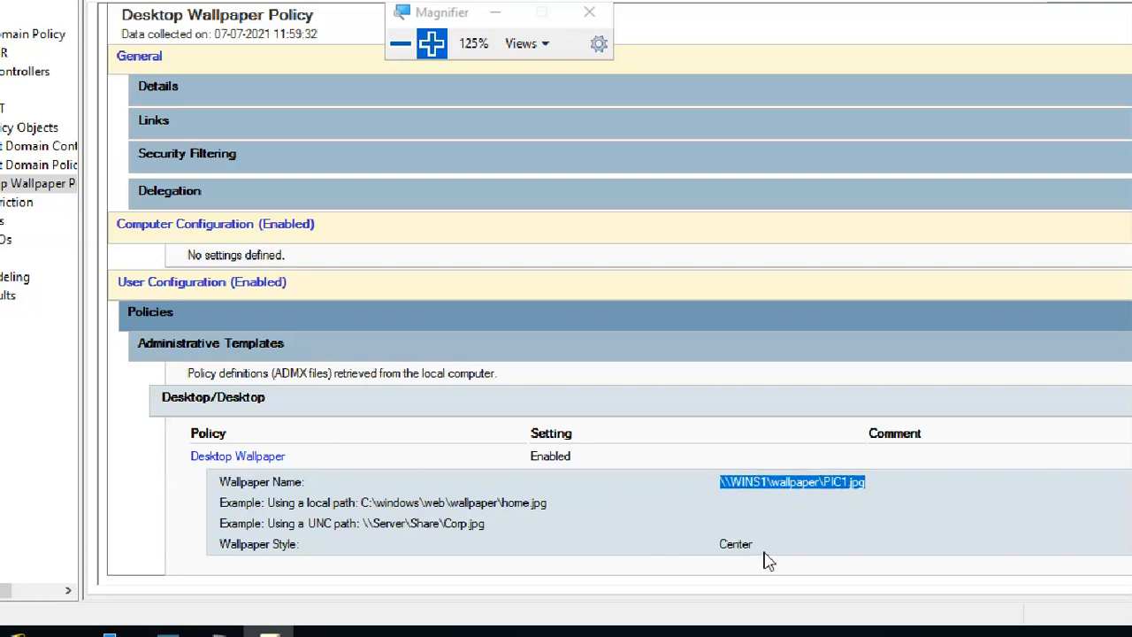
{"action": "left_click_drag", "start_coordinate": [755, 545], "coordinate": [719, 548]}
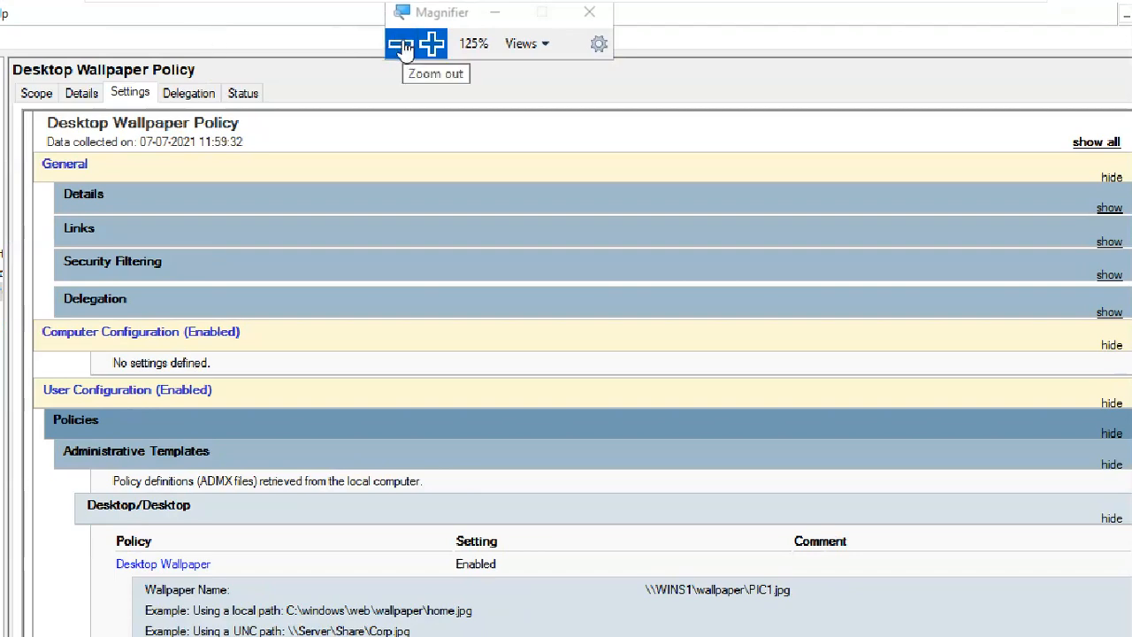
{"action": "left_click", "coordinate": [402, 45]}
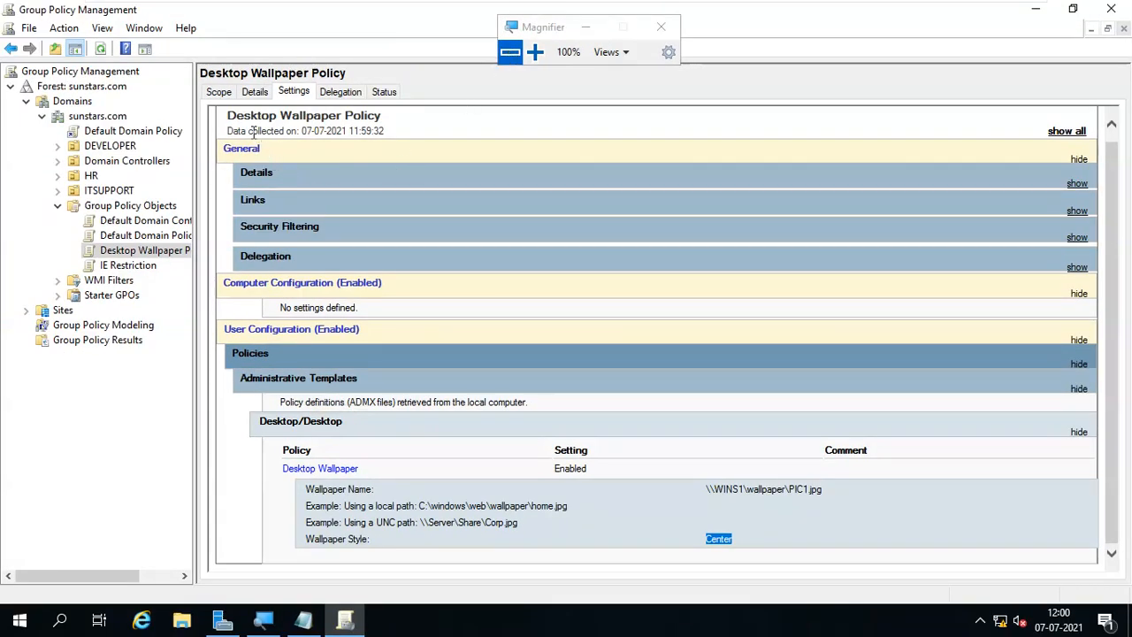
- Check the Desktop Wallpaper Policy's scope and the GPOs linked to the ITSUPPORT, DEVELOPER, DOTNET and JAVA organizational units
{"action": "left_click", "coordinate": [218, 92]}
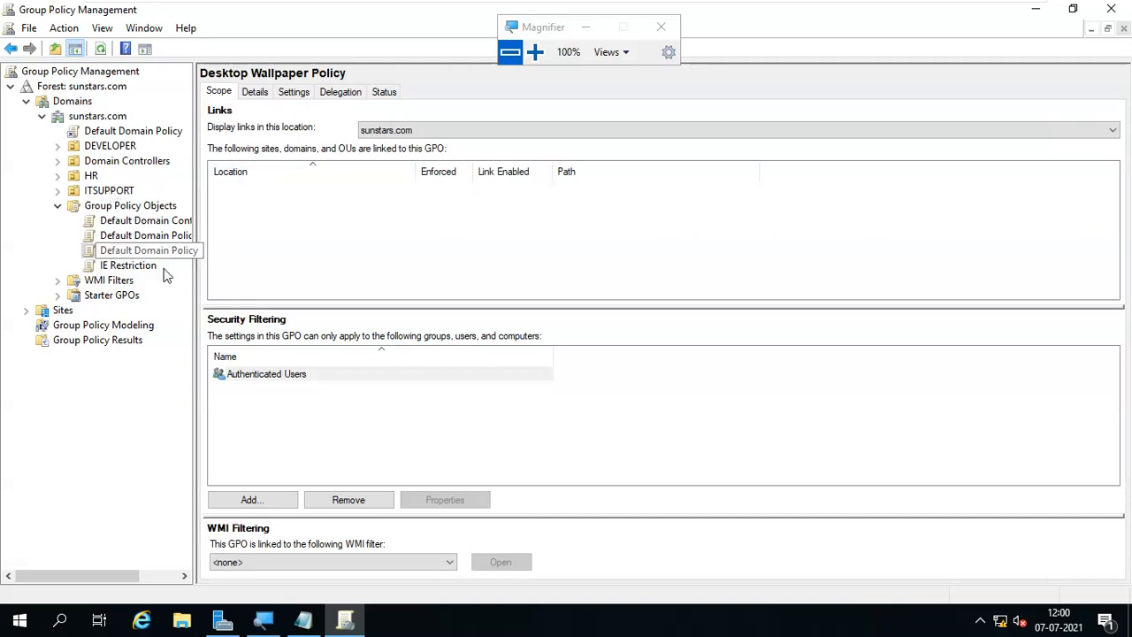
{"action": "left_click", "coordinate": [108, 192]}
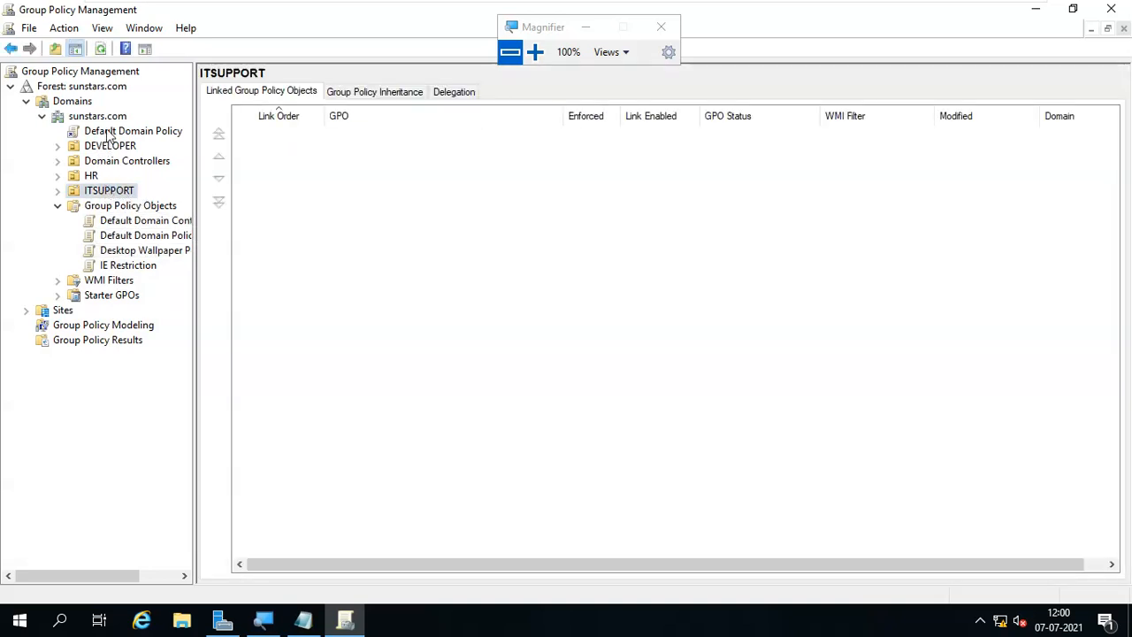
{"action": "left_click", "coordinate": [107, 147]}
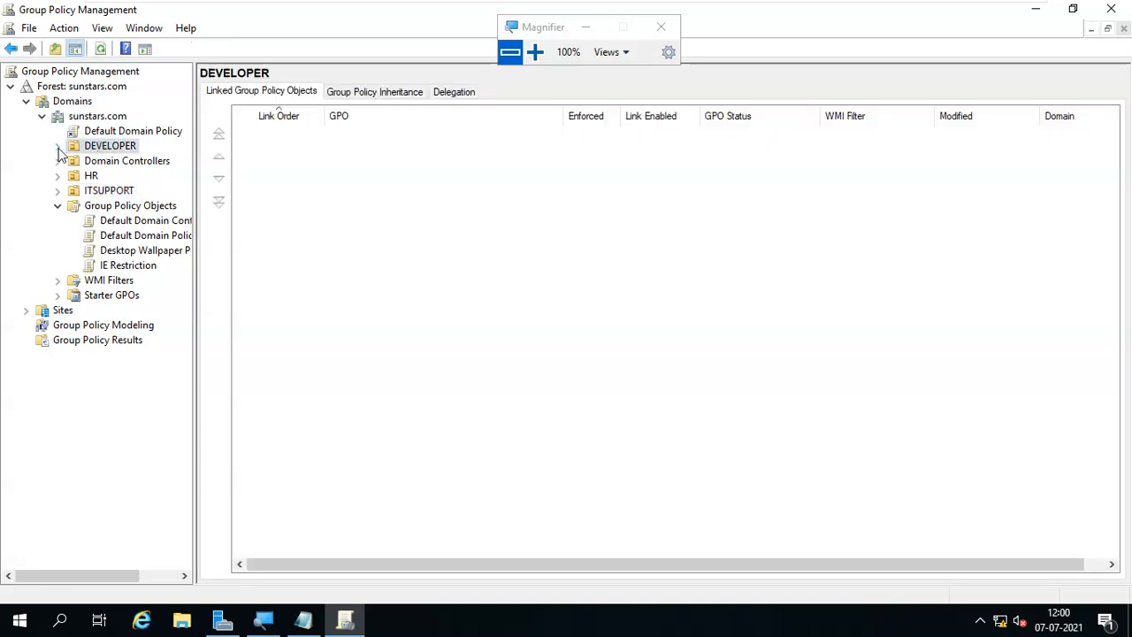
{"action": "left_click", "coordinate": [58, 146]}
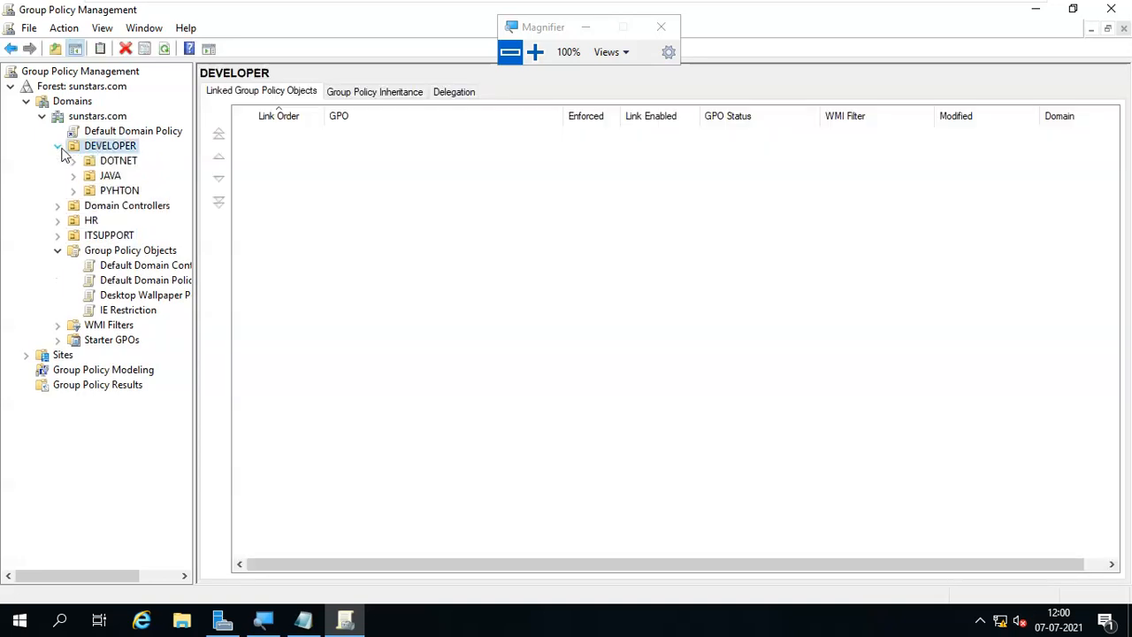
{"action": "left_click", "coordinate": [108, 162]}
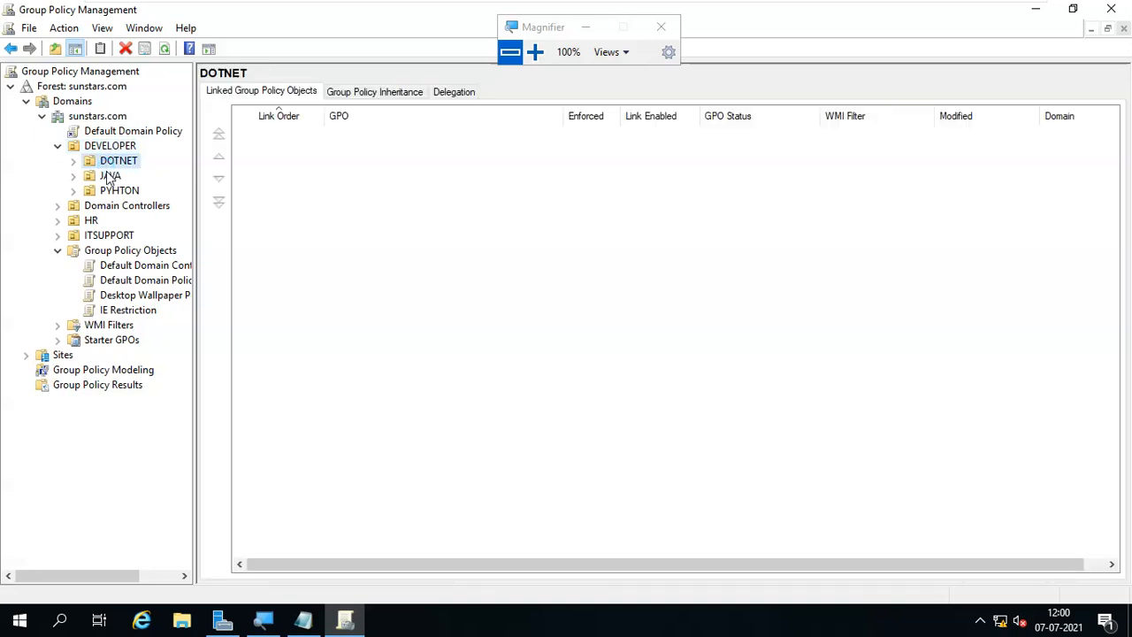
{"action": "left_click", "coordinate": [107, 176]}
{"action": "left_click", "coordinate": [73, 176]}
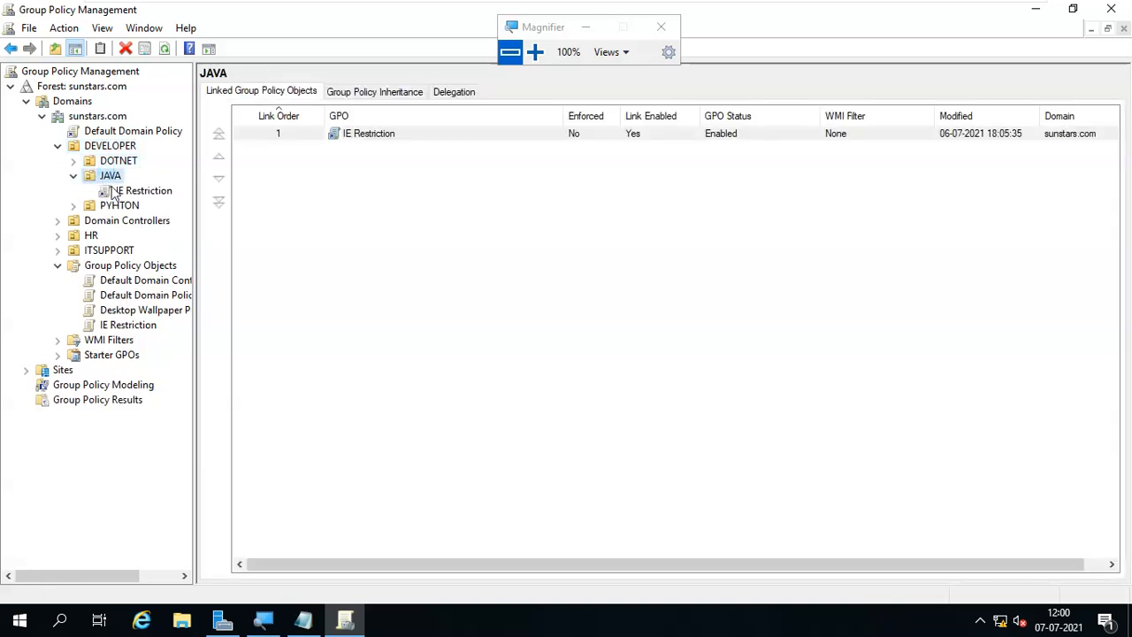
- Link the existing Desktop Wallpaper Policy GPO from the sunstars.com domain to the DEVELOPER organizational unit
{"action": "left_click", "coordinate": [119, 148]}
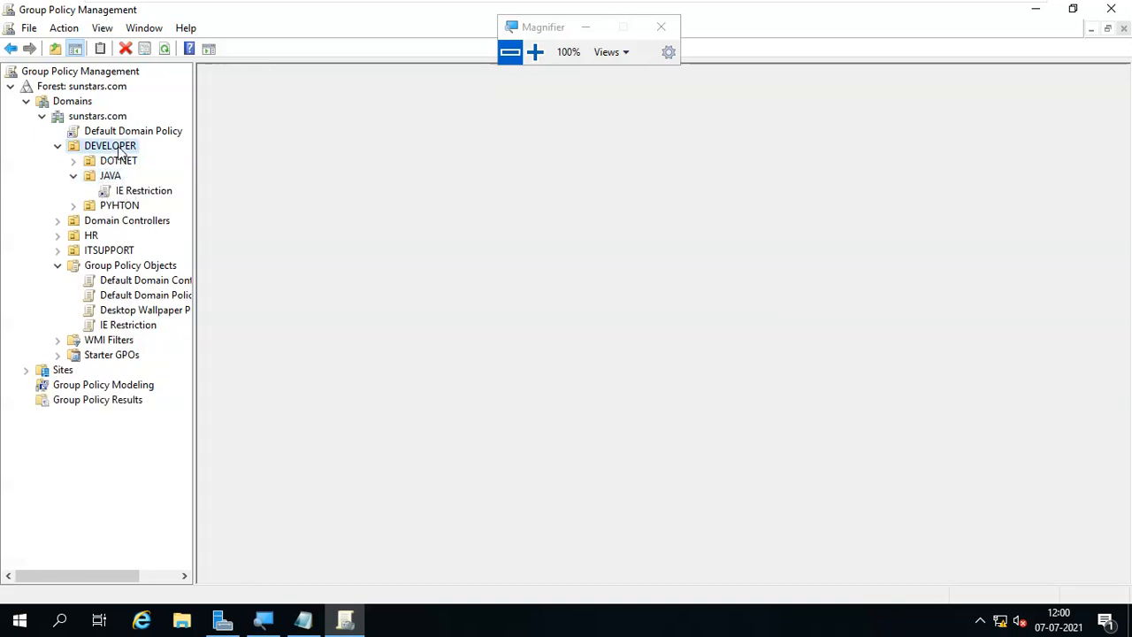
{"action": "left_click", "coordinate": [534, 53]}
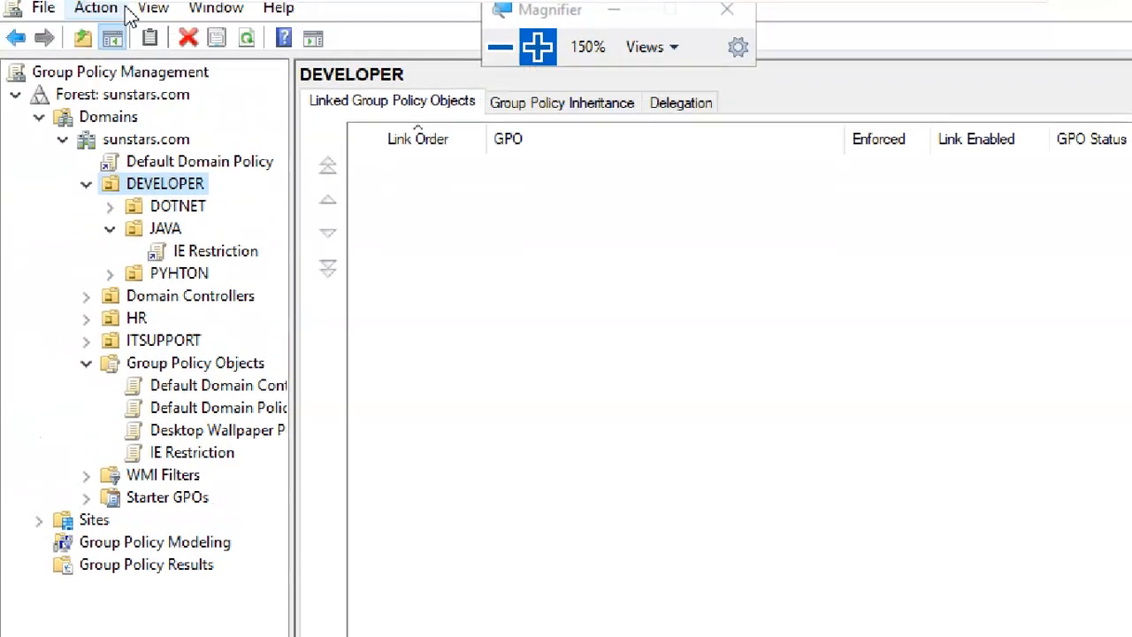
{"action": "right_click", "coordinate": [164, 190]}
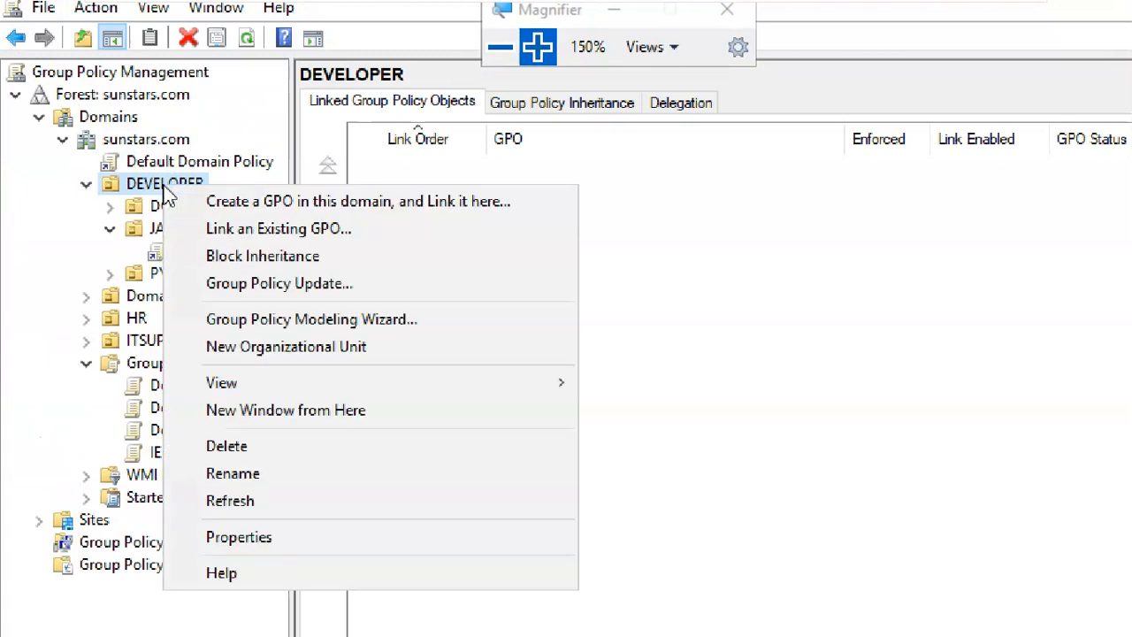
{"action": "left_click", "coordinate": [260, 234]}
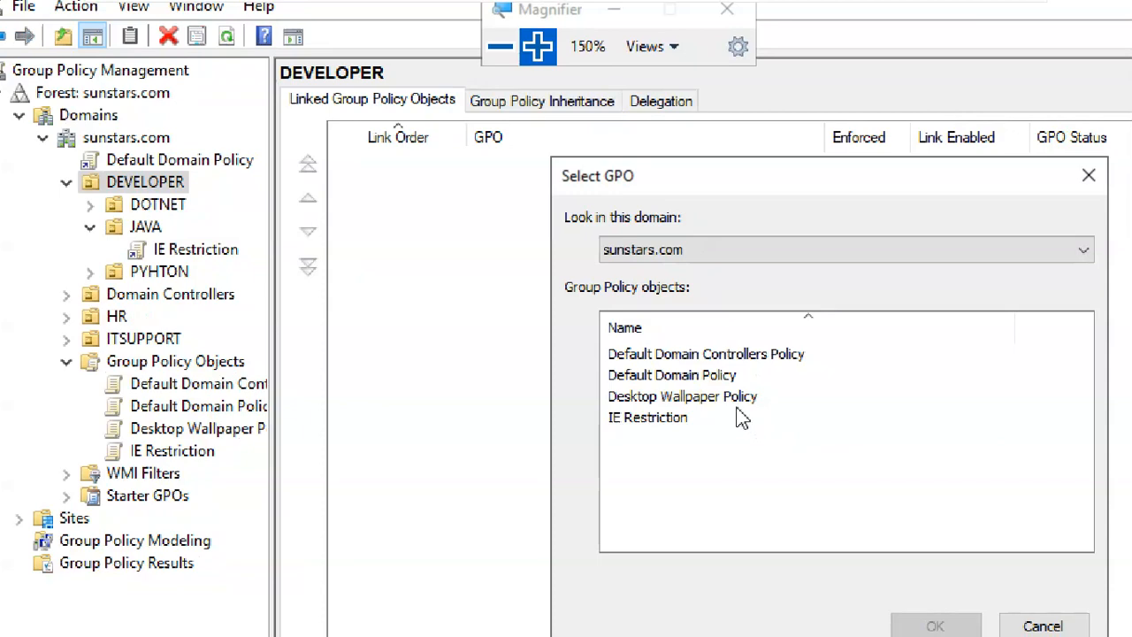
{"action": "left_click", "coordinate": [738, 400]}
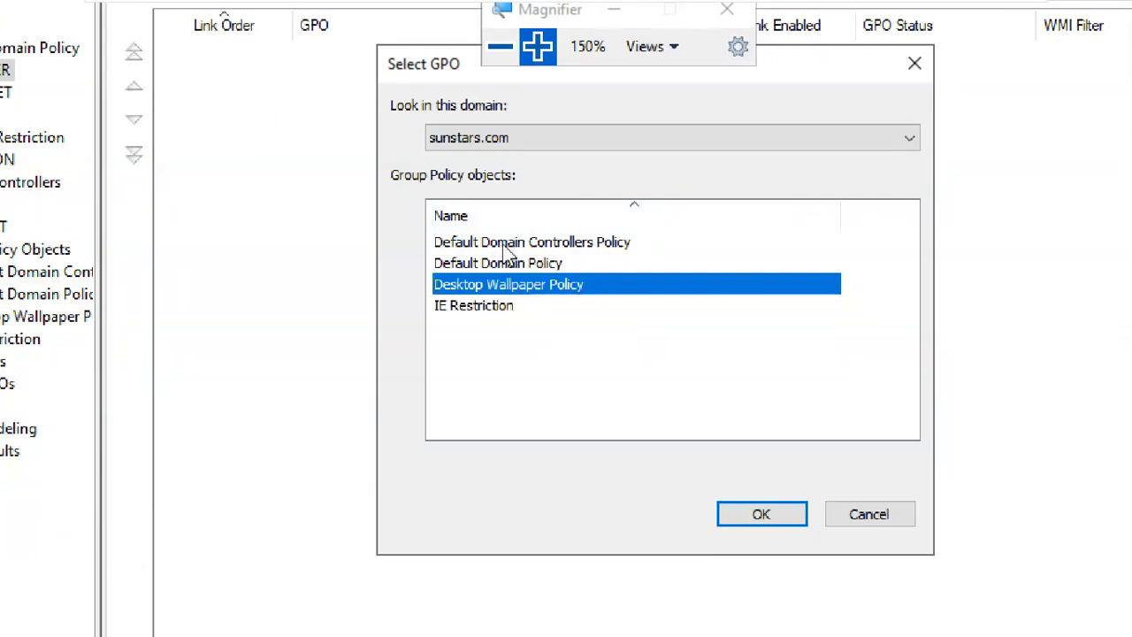
{"action": "left_click", "coordinate": [762, 515]}
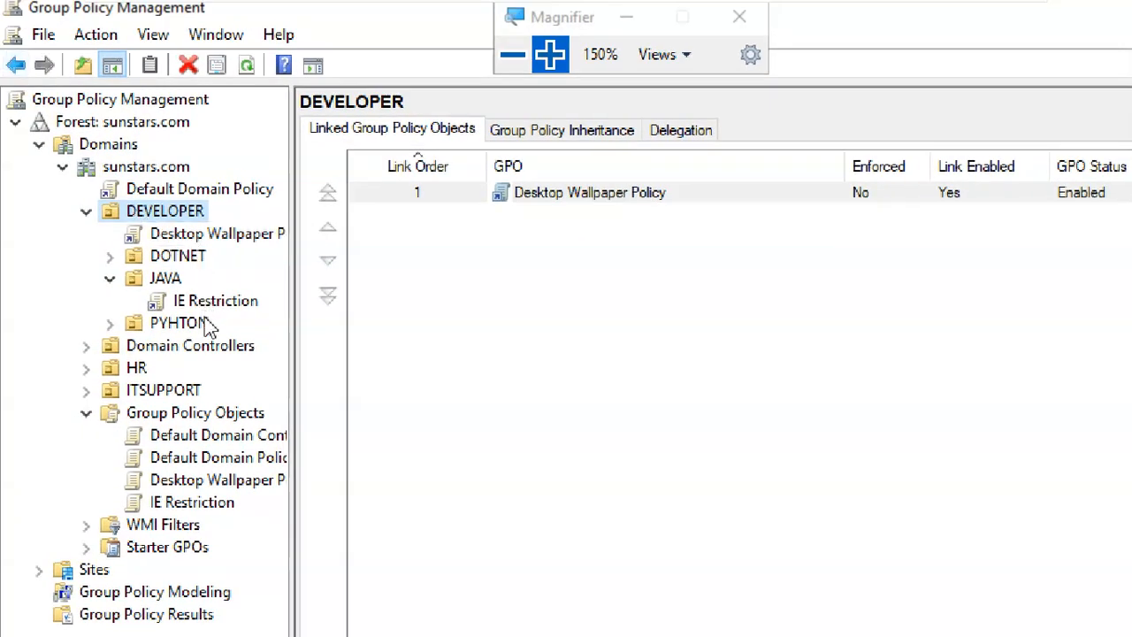
- Compare the GPO links on JAVA, DOTNET and DEVELOPER, and examine the scope of DEVELOPER's Desktop Wallpaper Policy link
{"action": "left_click", "coordinate": [168, 279]}
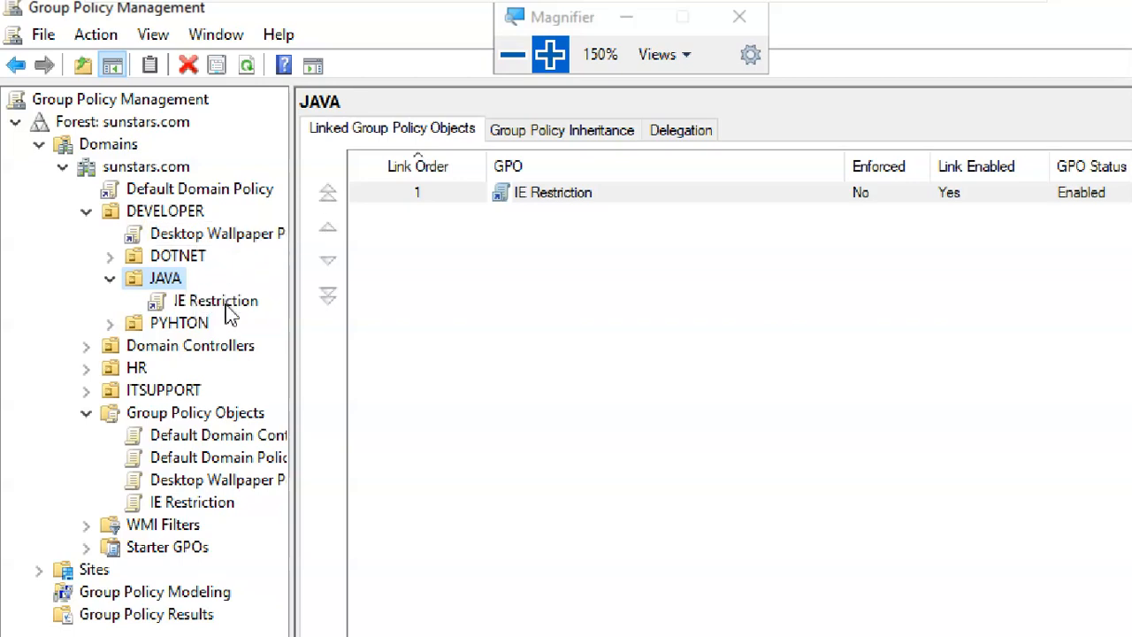
{"action": "left_click", "coordinate": [194, 265]}
{"action": "left_click", "coordinate": [188, 215]}
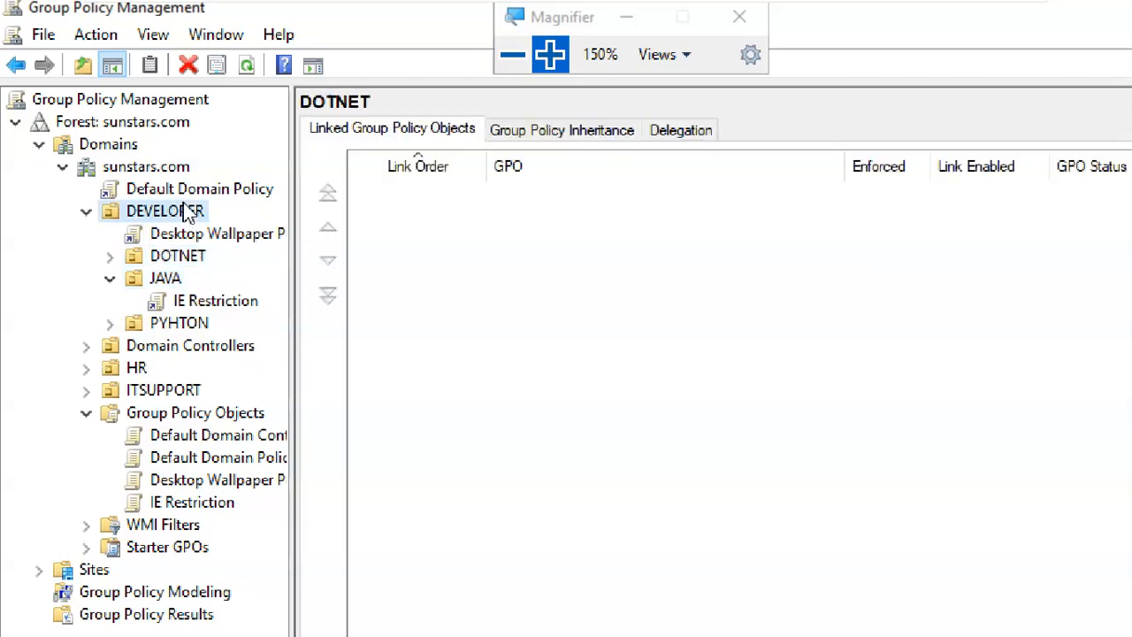
{"action": "left_click", "coordinate": [199, 231]}
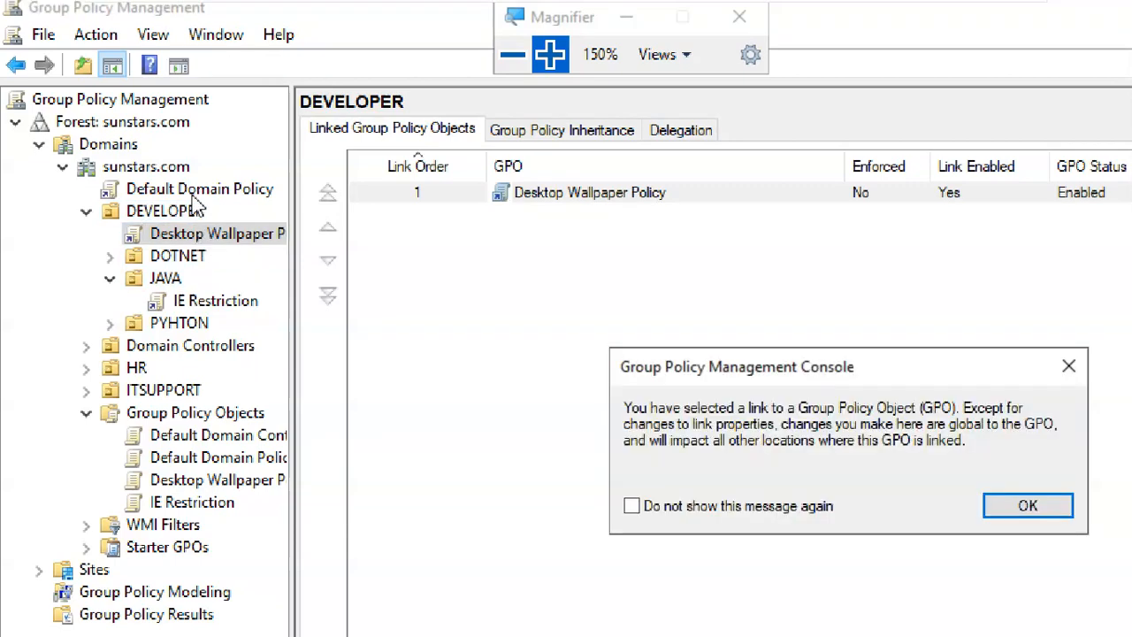
{"action": "left_click", "coordinate": [1024, 506]}
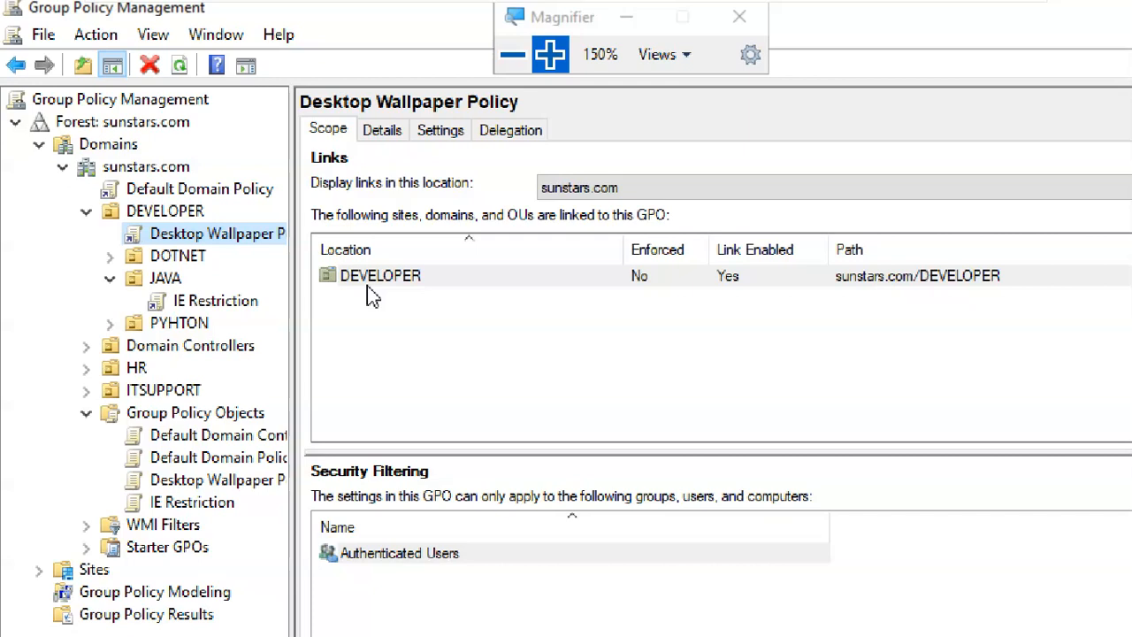
- Minimize the Group Policy Management console and show the desktop with the Magnifier moved aside at 125% zoom
{"action": "left_click", "coordinate": [132, 124]}
{"action": "left_click", "coordinate": [152, 64]}
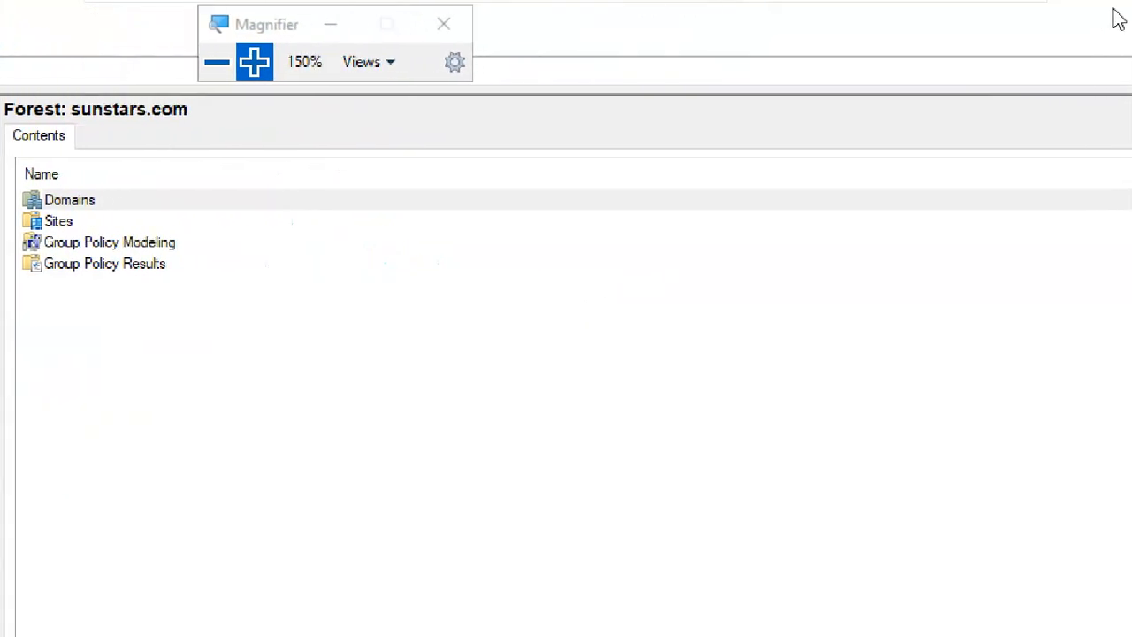
{"action": "left_click", "coordinate": [988, 22]}
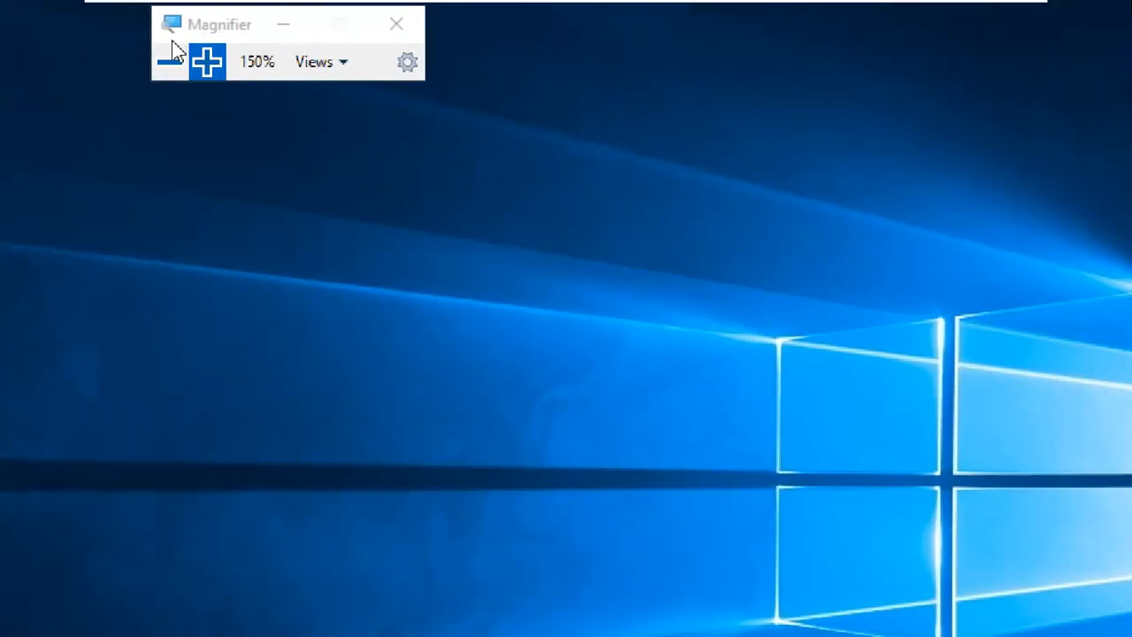
{"action": "left_click", "coordinate": [169, 56]}
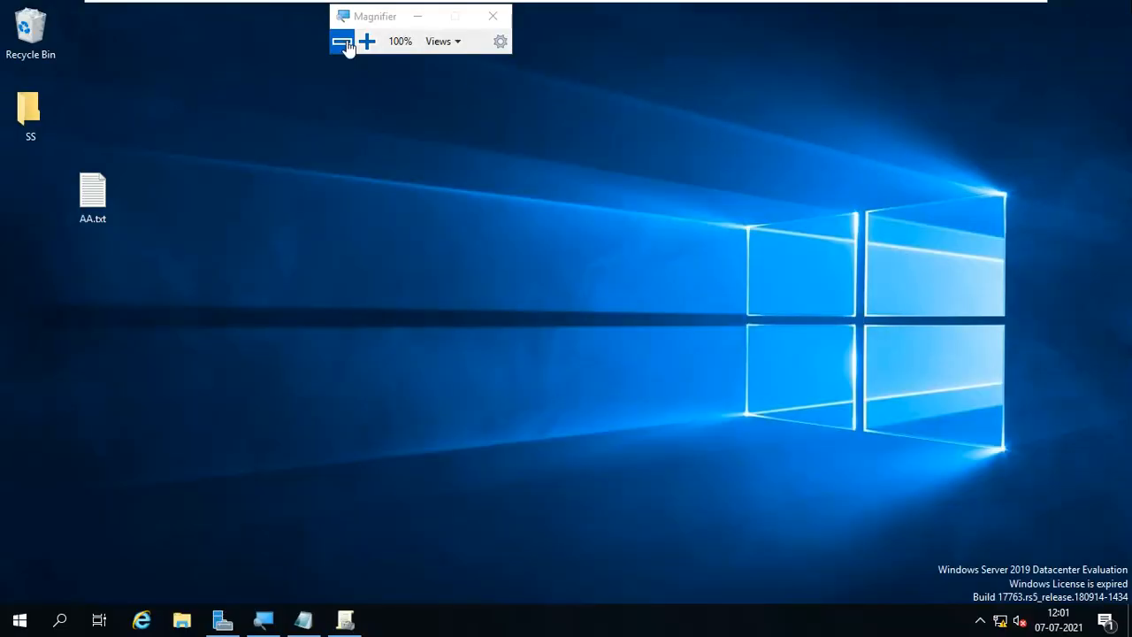
{"action": "left_click_drag", "start_coordinate": [368, 23], "coordinate": [815, 120]}
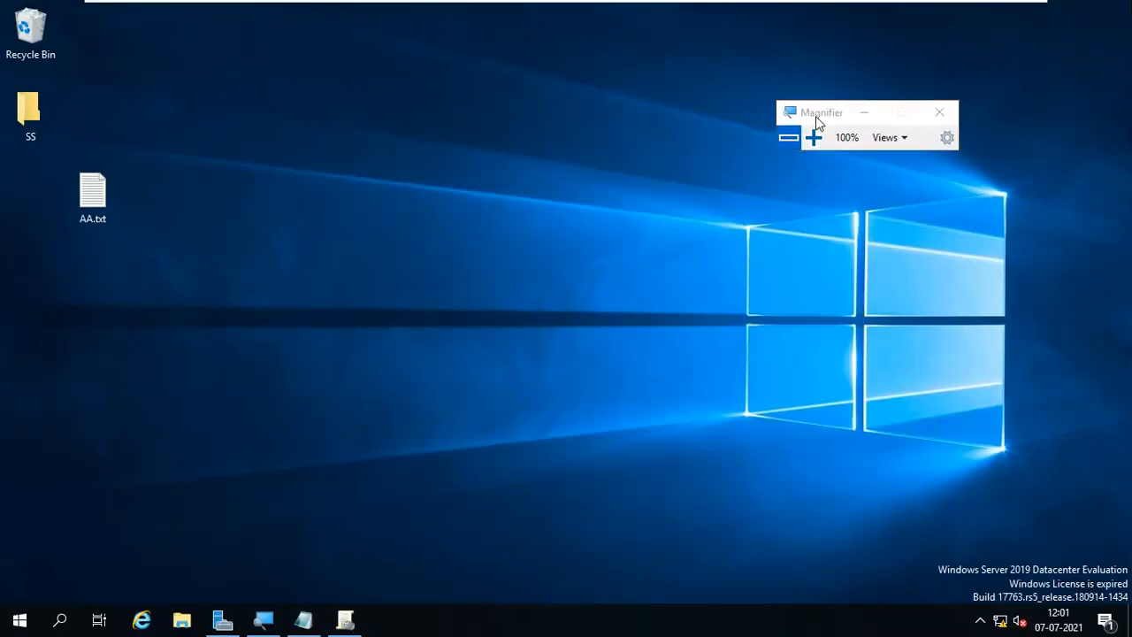
{"action": "left_click", "coordinate": [814, 137]}
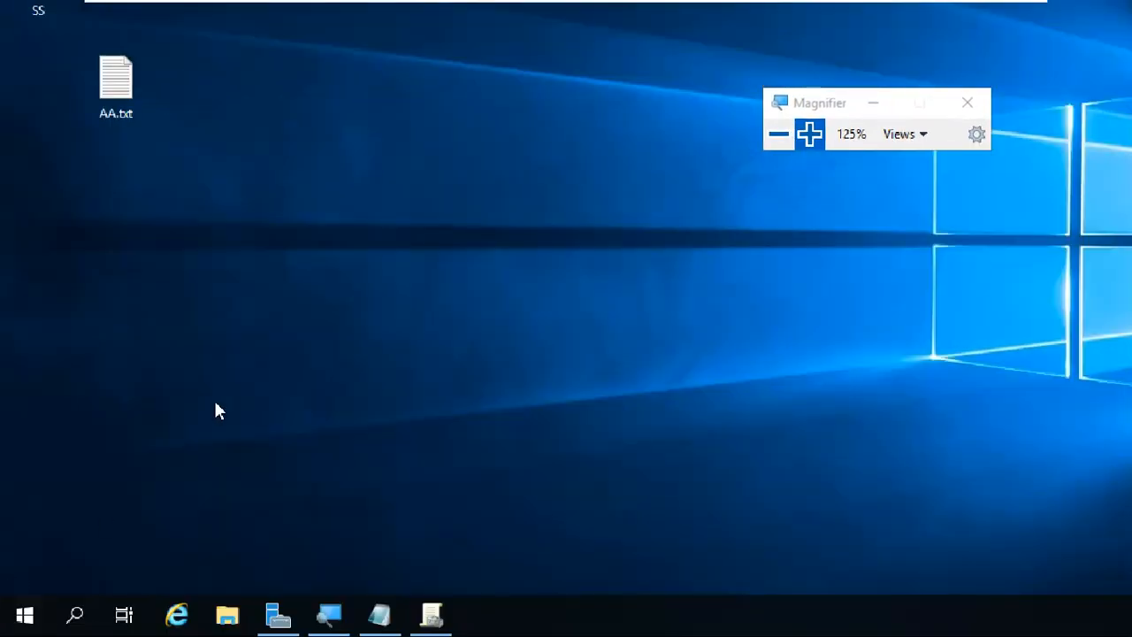
- Force a group policy update on the server by running gpupdate /force
{"action": "key", "text": "super+r"}
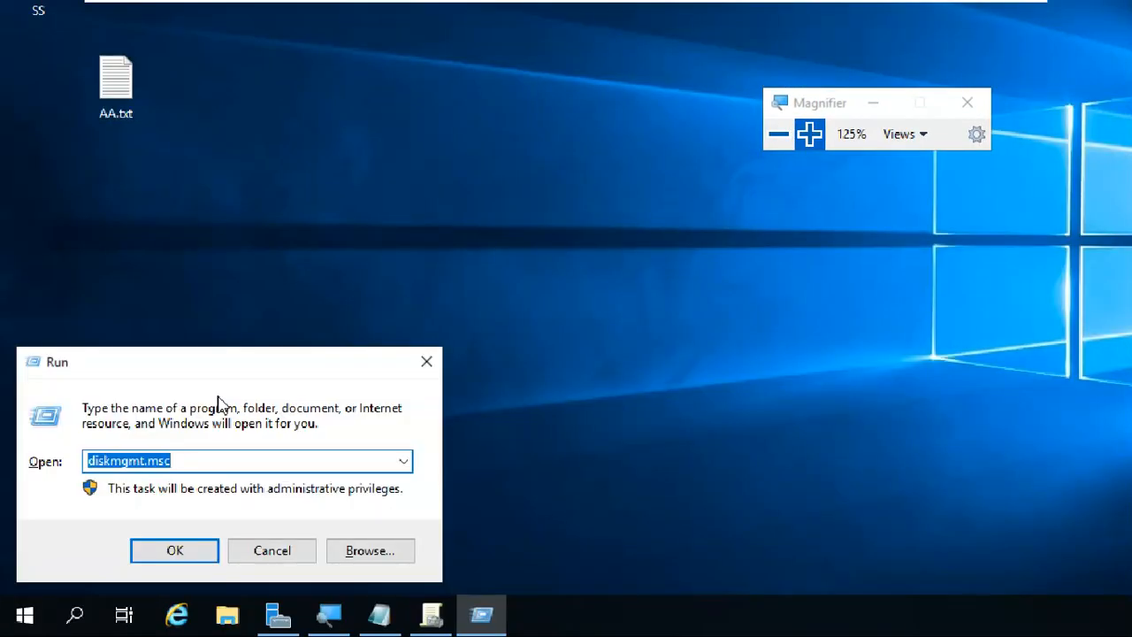
{"action": "type", "text": "gp"}
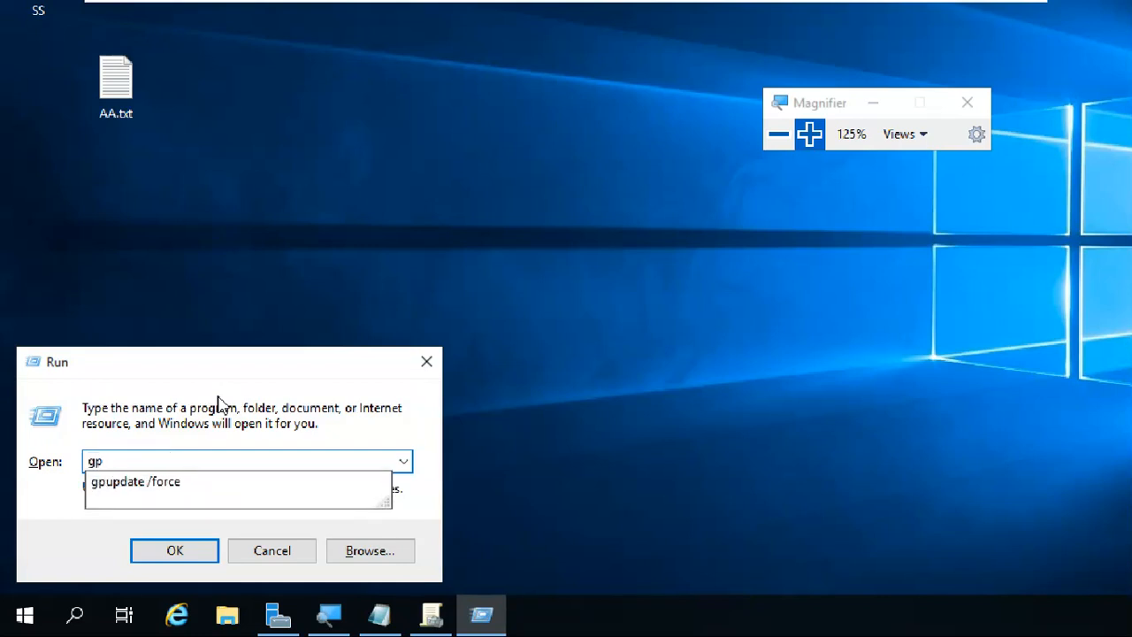
{"action": "key", "text": "Down"}
{"action": "key", "text": "Return"}
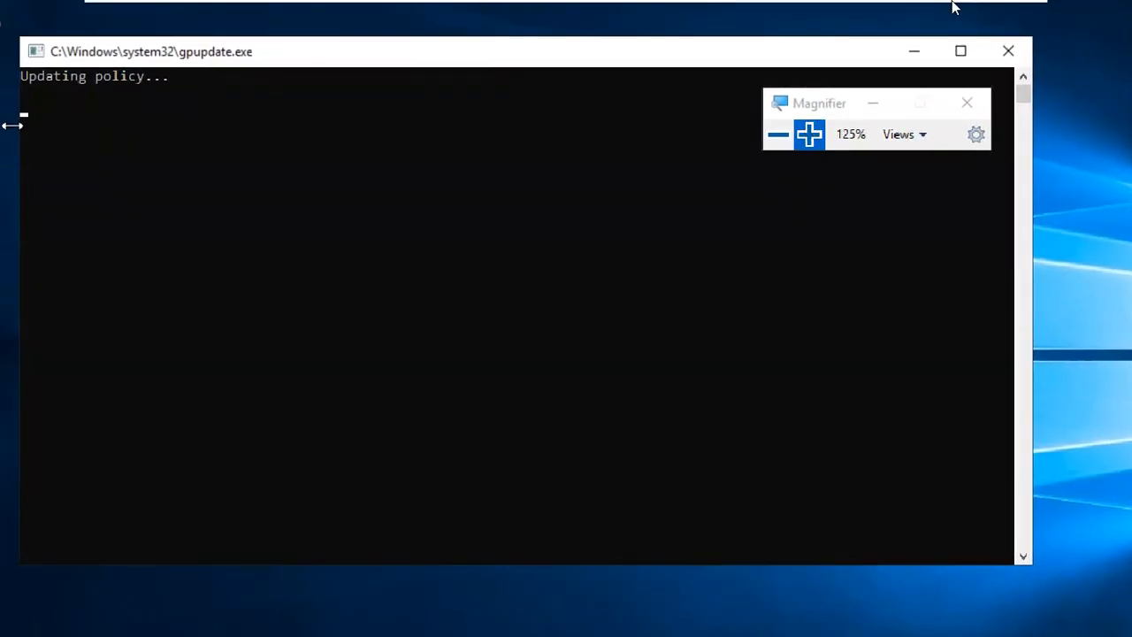
- Switch to the client machine and dismiss its lock screen
{"action": "left_click", "coordinate": [893, 12]}
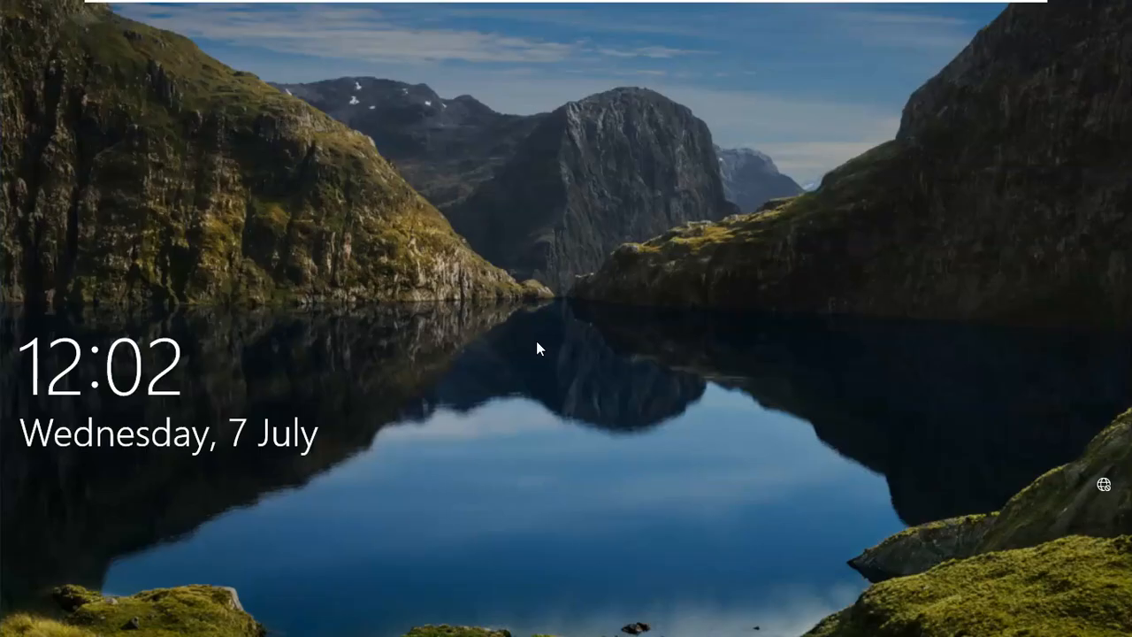
{"action": "left_click", "coordinate": [537, 342]}
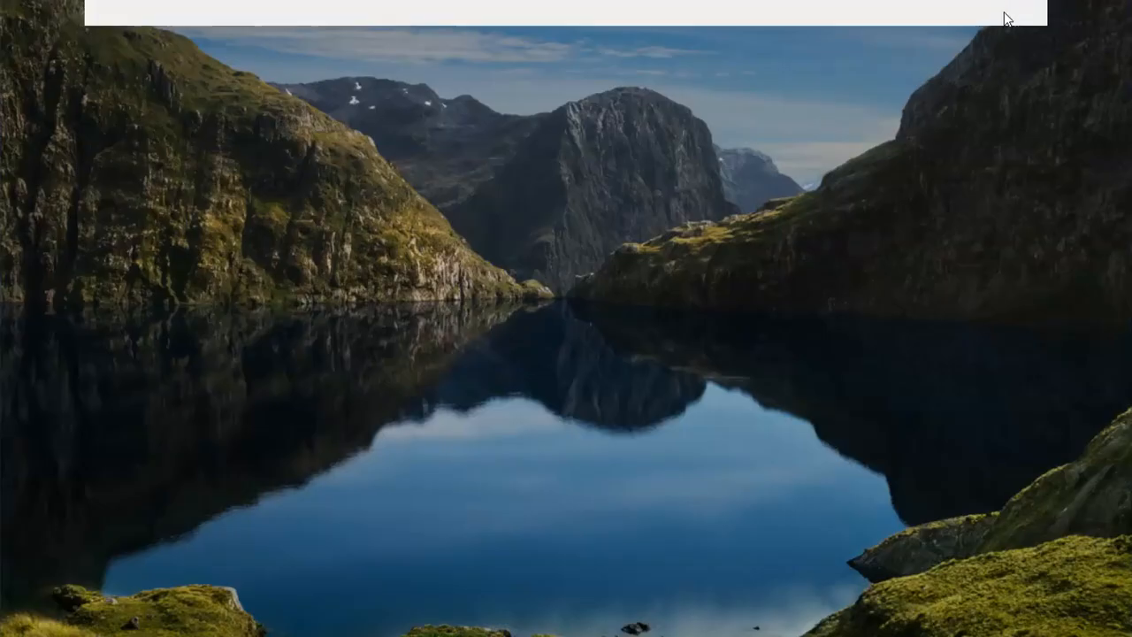
- Sign in to Windows on the CTS5-WIN-C1 virtual machine with the account password and bring up its desktop
{"action": "left_click", "coordinate": [1006, 17]}
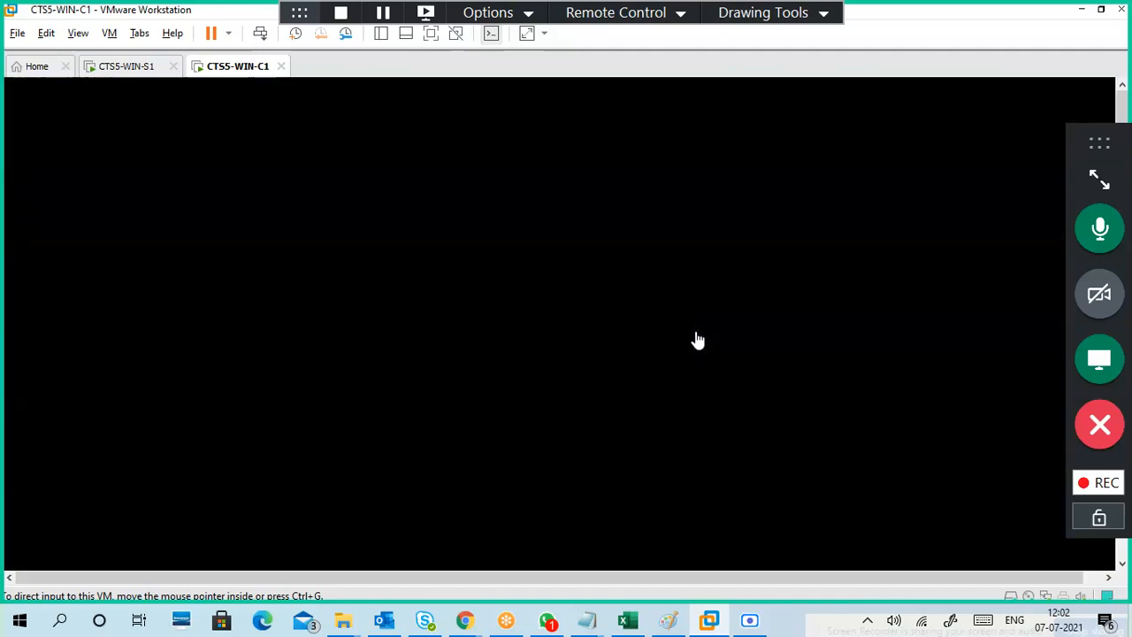
{"action": "left_click", "coordinate": [601, 452]}
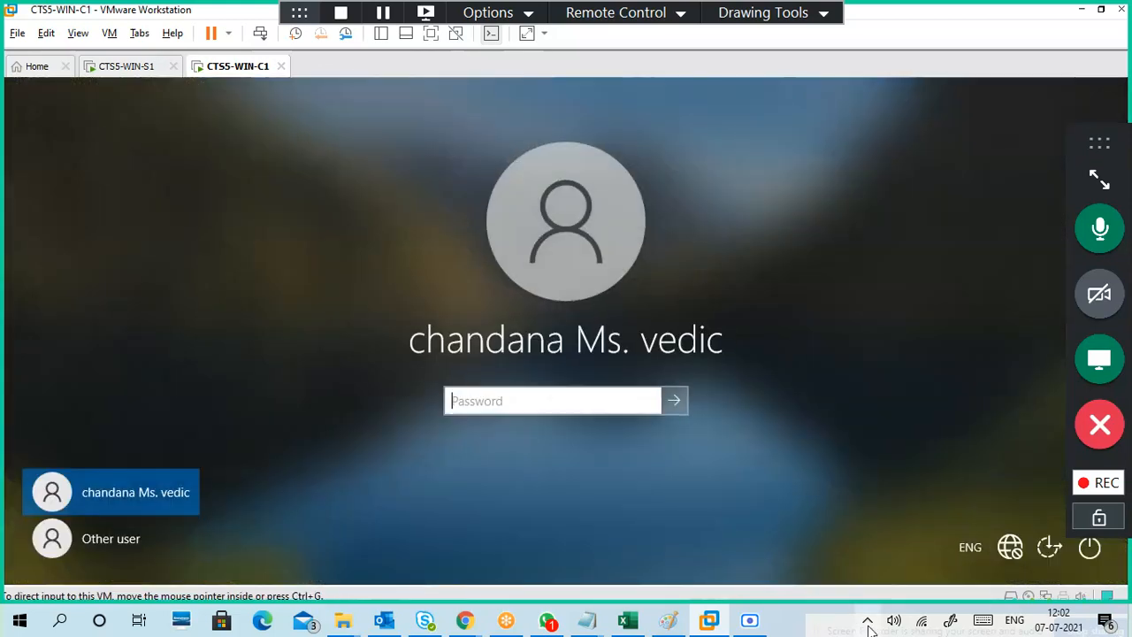
{"action": "left_click", "coordinate": [526, 400]}
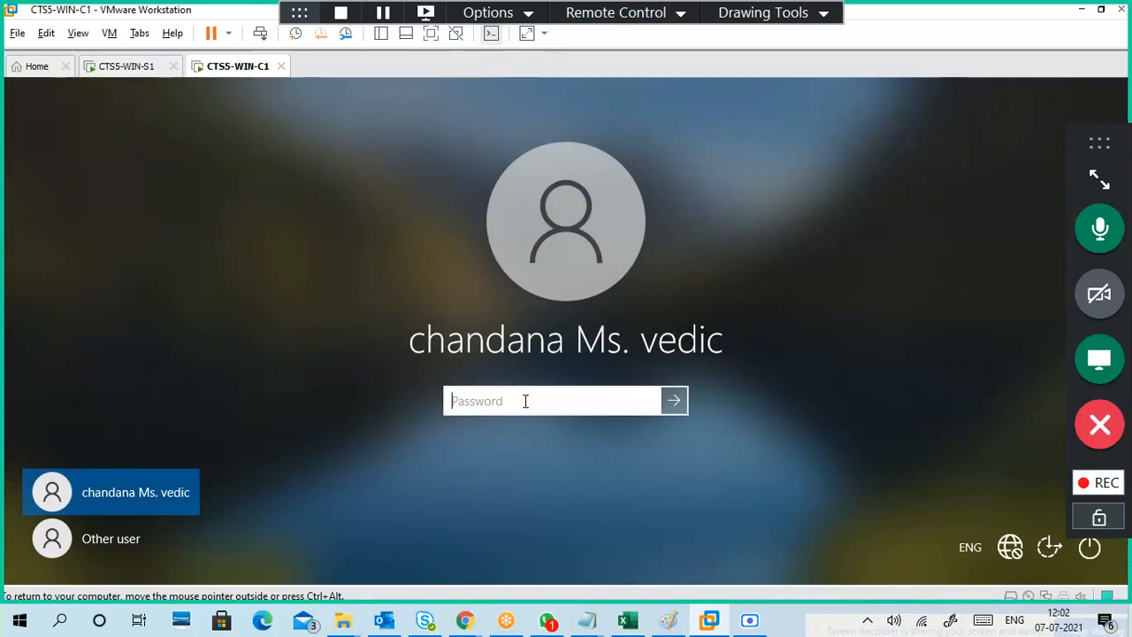
{"action": "type", "text": "•••••••••"}
{"action": "key", "text": "Return"}
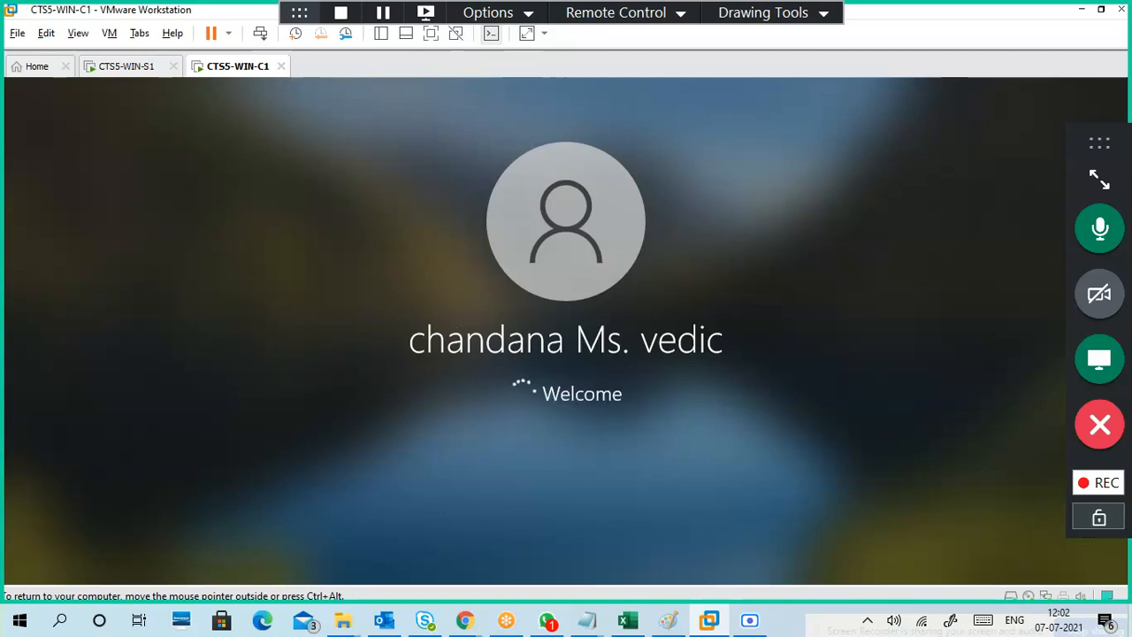
{"action": "left_click", "coordinate": [130, 66]}
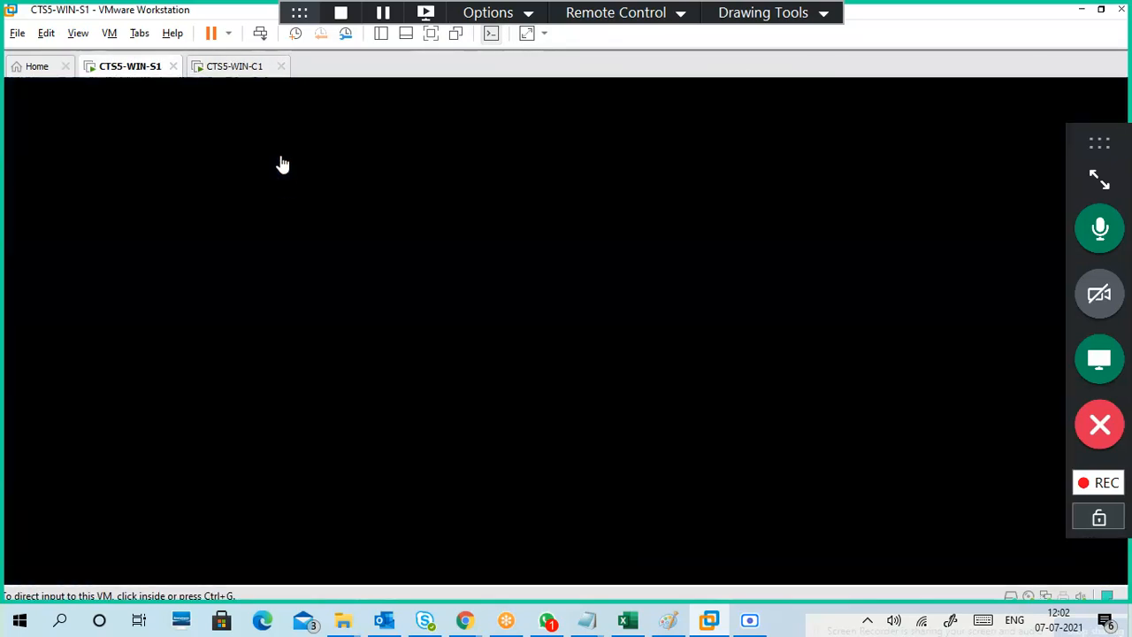
{"action": "left_click", "coordinate": [237, 71]}
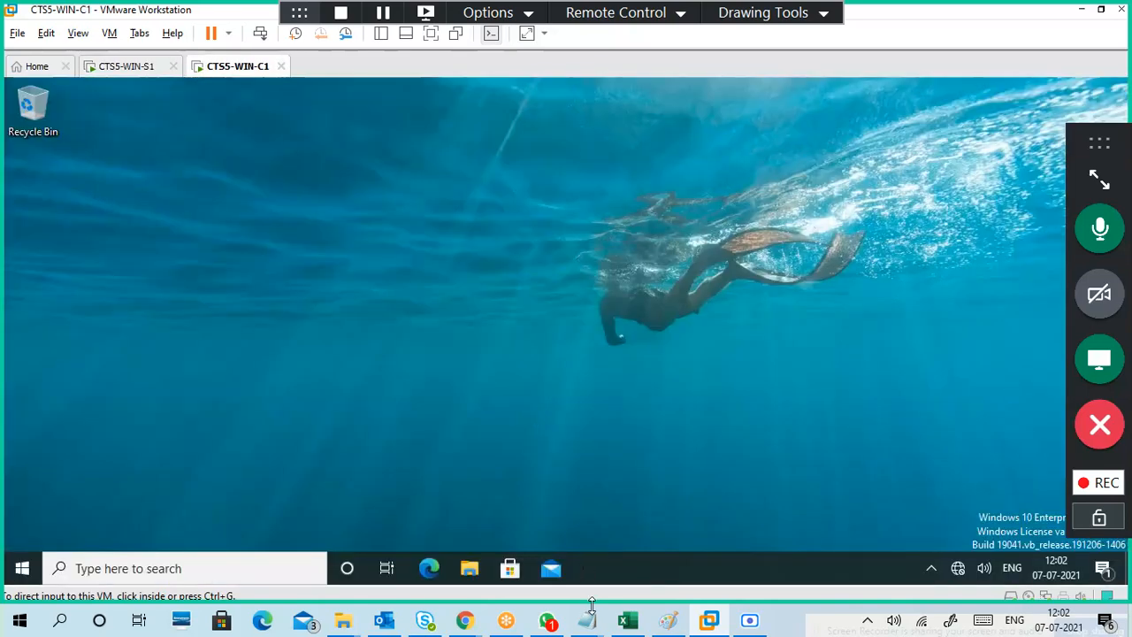
- Switch to the untitled Notepad notes and add the line "- DO SECURITY SETTING" below "- SHARE PIC"
{"action": "mouse_move", "coordinate": [587, 619]}
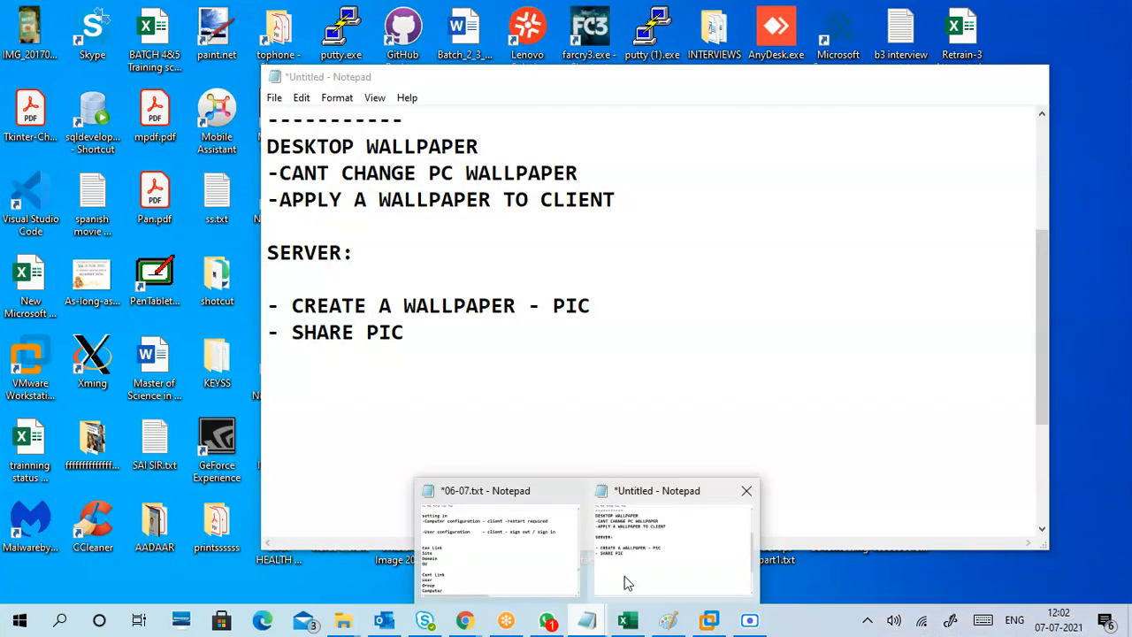
{"action": "left_click", "coordinate": [628, 584]}
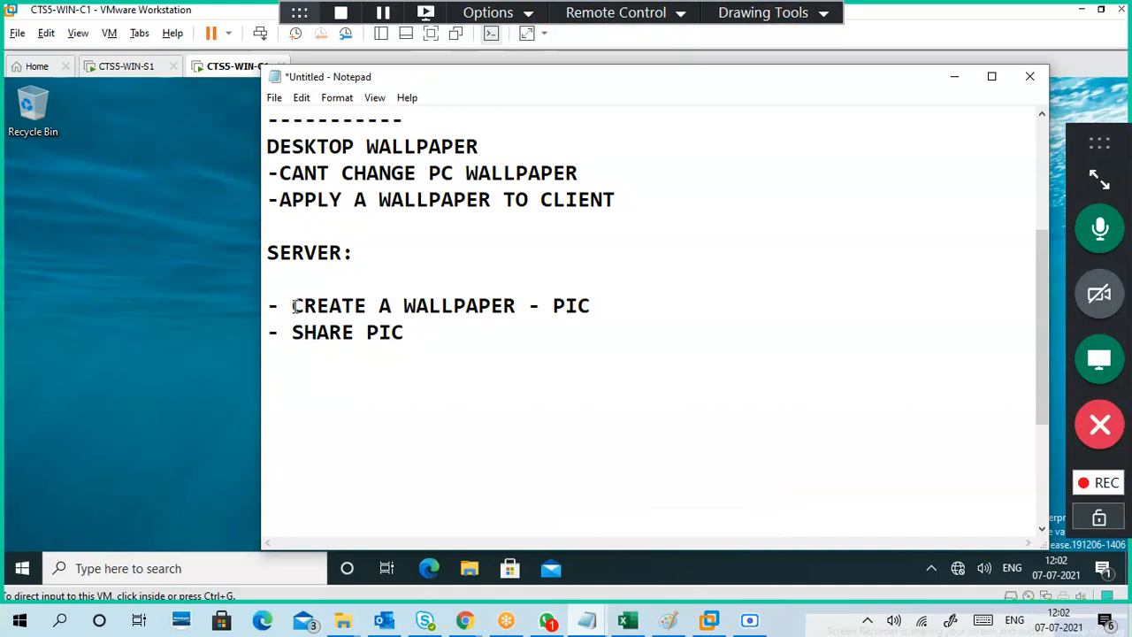
{"action": "left_click_drag", "start_coordinate": [294, 306], "coordinate": [591, 311]}
{"action": "left_click", "coordinate": [498, 349]}
{"action": "left_click_drag", "start_coordinate": [293, 333], "coordinate": [412, 339]}
{"action": "left_click", "coordinate": [422, 347]}
{"action": "key", "text": "BackSpace"}
{"action": "key", "text": "Return"}
{"action": "key", "text": "BackSpace"}
{"action": "type", "text": "- DO SE"}
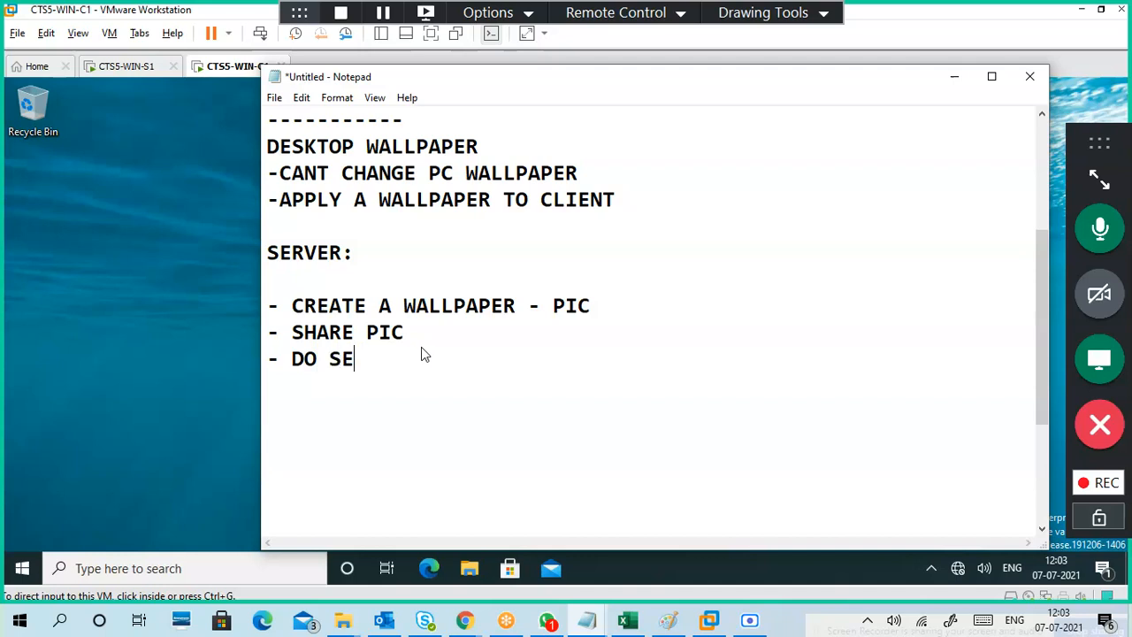
{"action": "type", "text": "CURITY SETTING"}
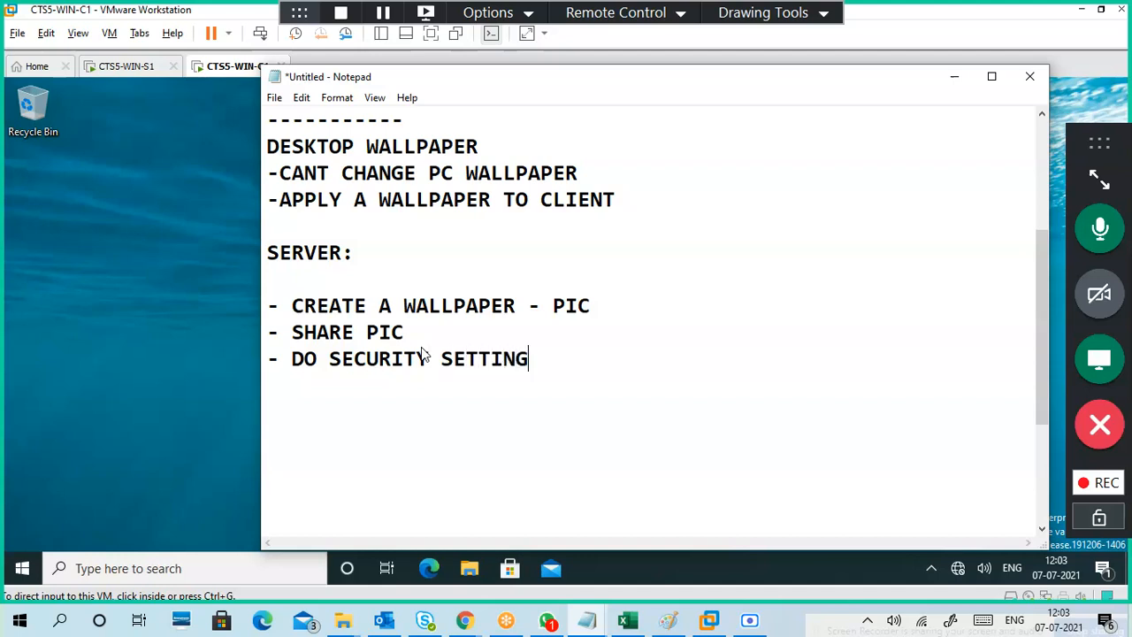
- Add the line "-COPY NETWORK PATH N PIC NAME" below the security setting line, leaving one blank line between them
{"action": "key", "text": "Return"}
{"action": "key", "text": "Return"}
{"action": "type", "text": "-COPU"}
{"action": "key", "text": "BackSpace"}
{"action": "key", "text": "BackSpace"}
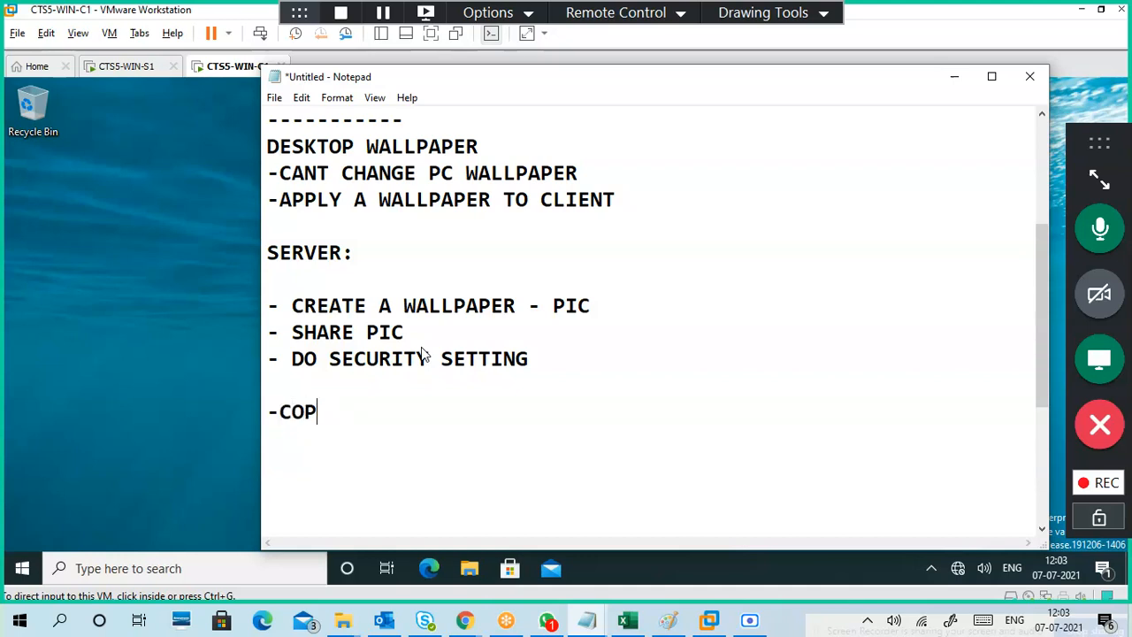
{"action": "type", "text": "Y NETWORK PA"}
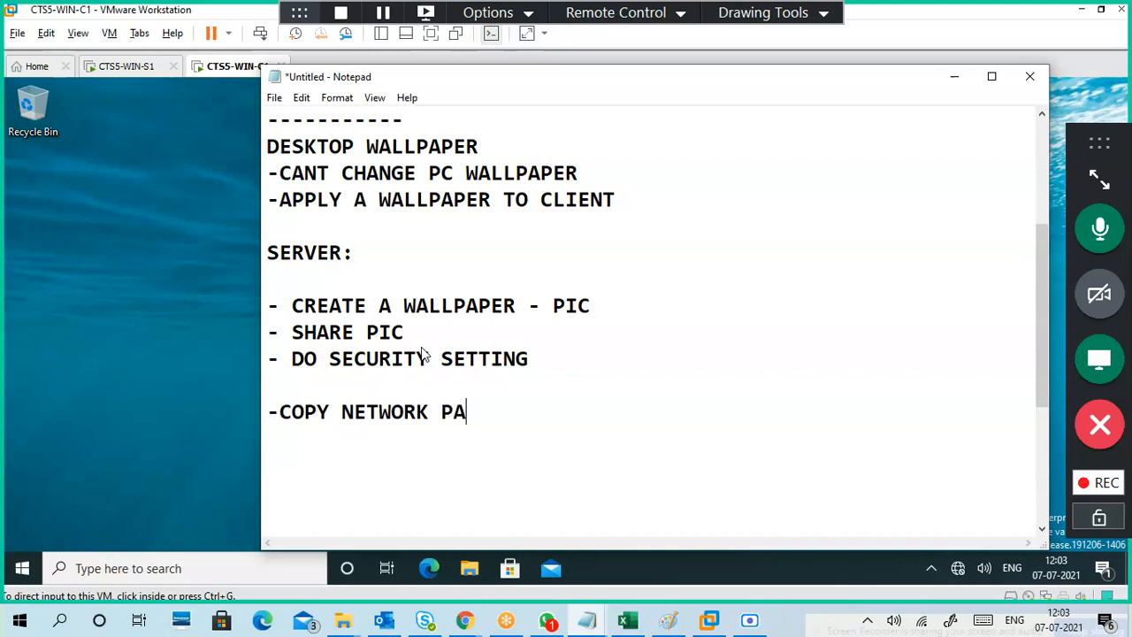
{"action": "type", "text": "TH N PIC NAME"}
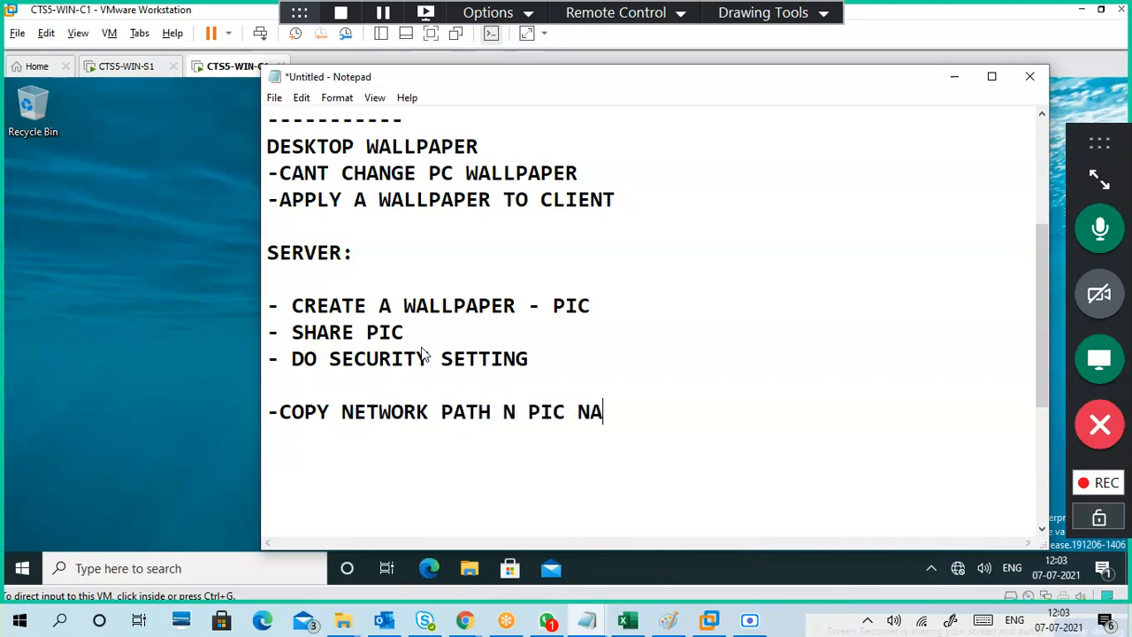
- Start a new section in the notes with a "--" separator followed by the line "SM - TOOLS - GPM"
{"action": "key", "text": "Return"}
{"action": "key", "text": "Return"}
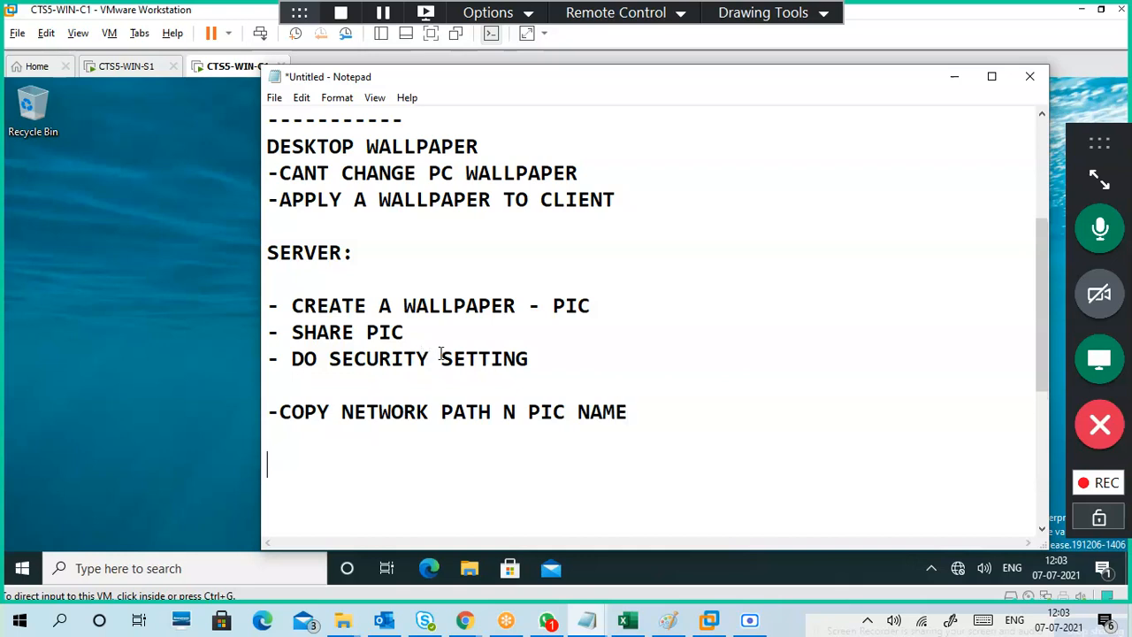
{"action": "scroll", "coordinate": [438, 345], "scroll_direction": "down", "scroll_amount": 2}
{"action": "type", "text": "--"}
{"action": "key", "text": "Return"}
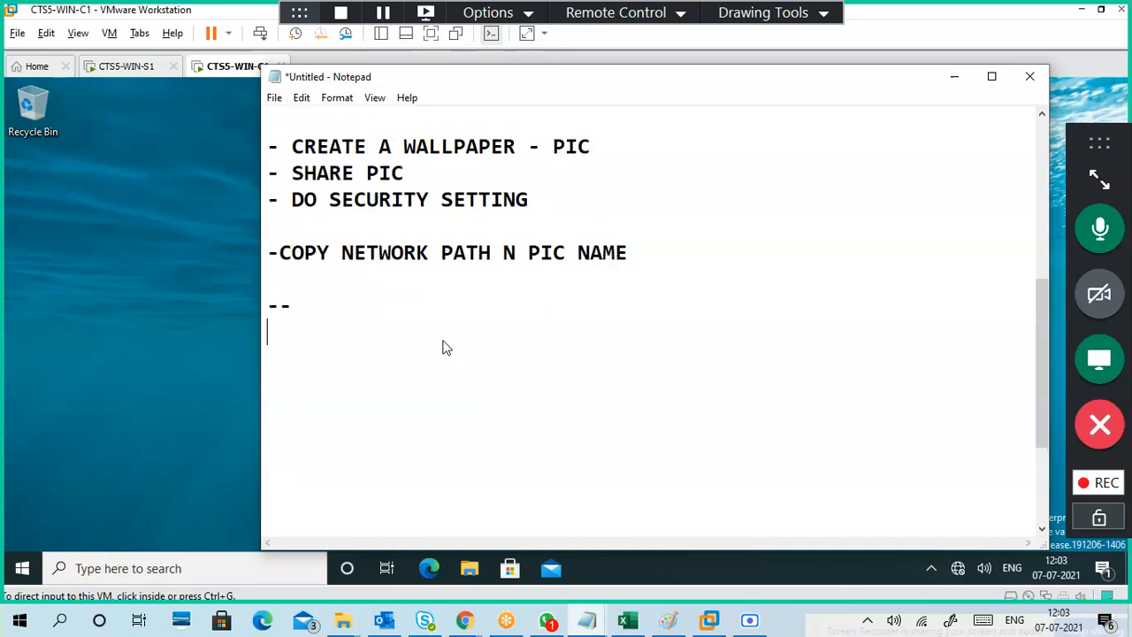
{"action": "type", "text": "SM - TOOLS - "}
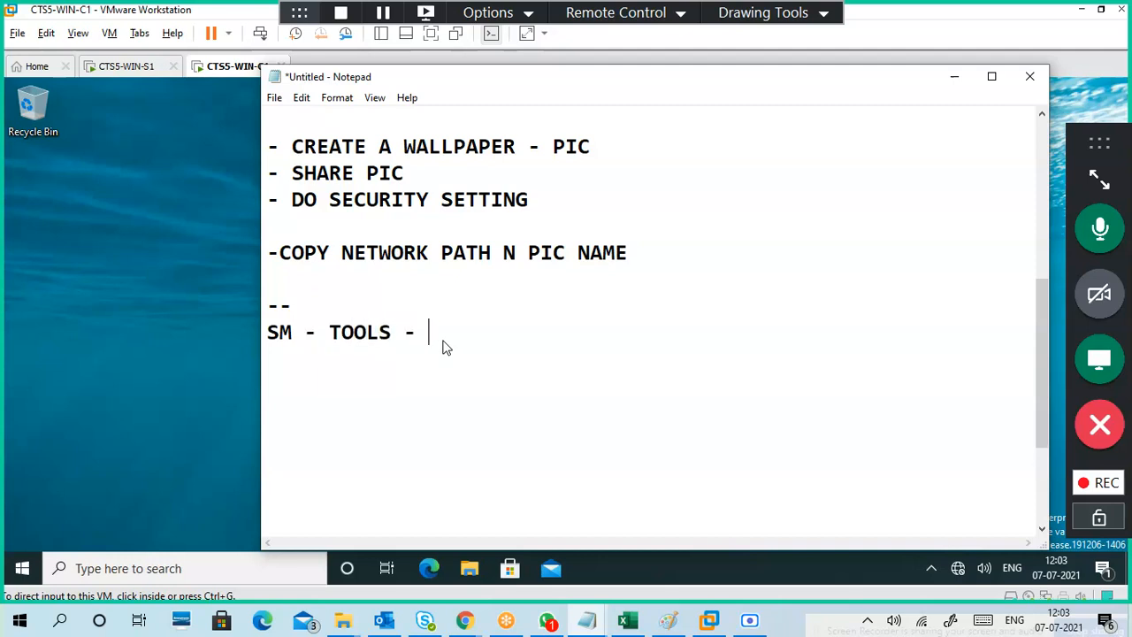
{"action": "type", "text": "GPM"}
- Add the line "GPMC- GPO - NEW - NAME: DESKTOP WALLPAPER" after a blank line
{"action": "key", "text": "Return"}
{"action": "key", "text": "Return"}
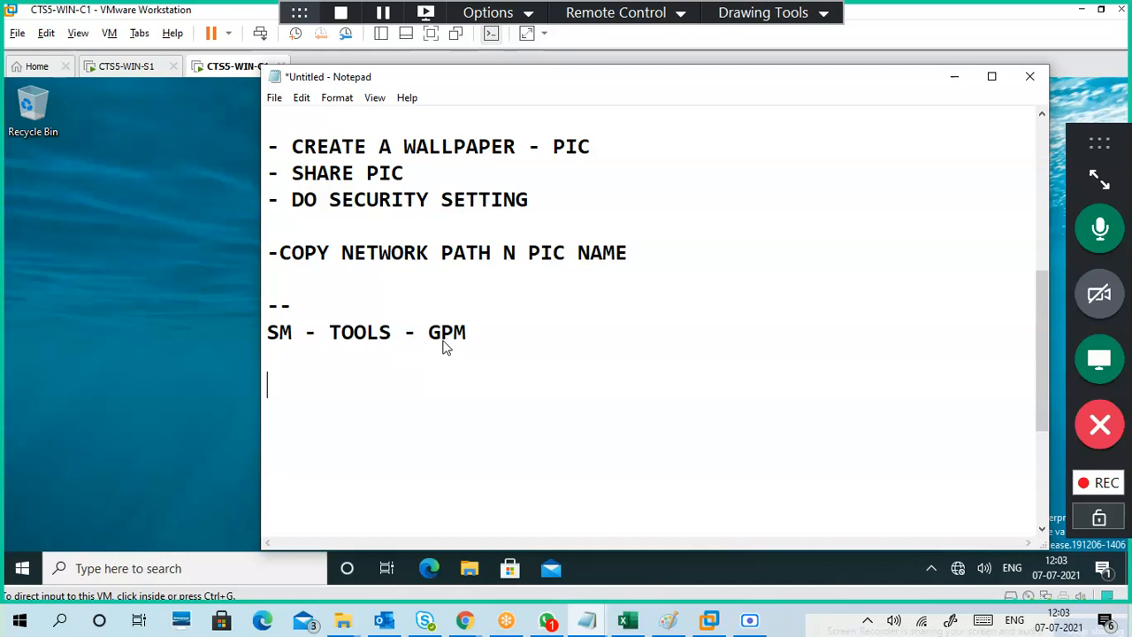
{"action": "type", "text": "GPMC- GPO - NEW"}
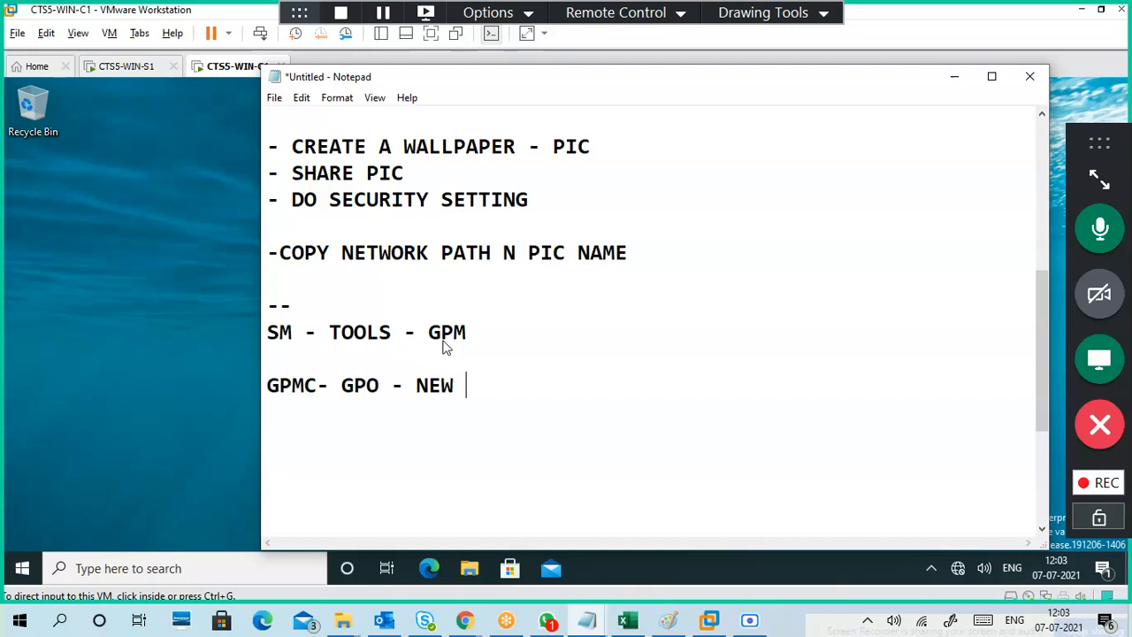
{"action": "type", "text": "- NAME: DESKT"}
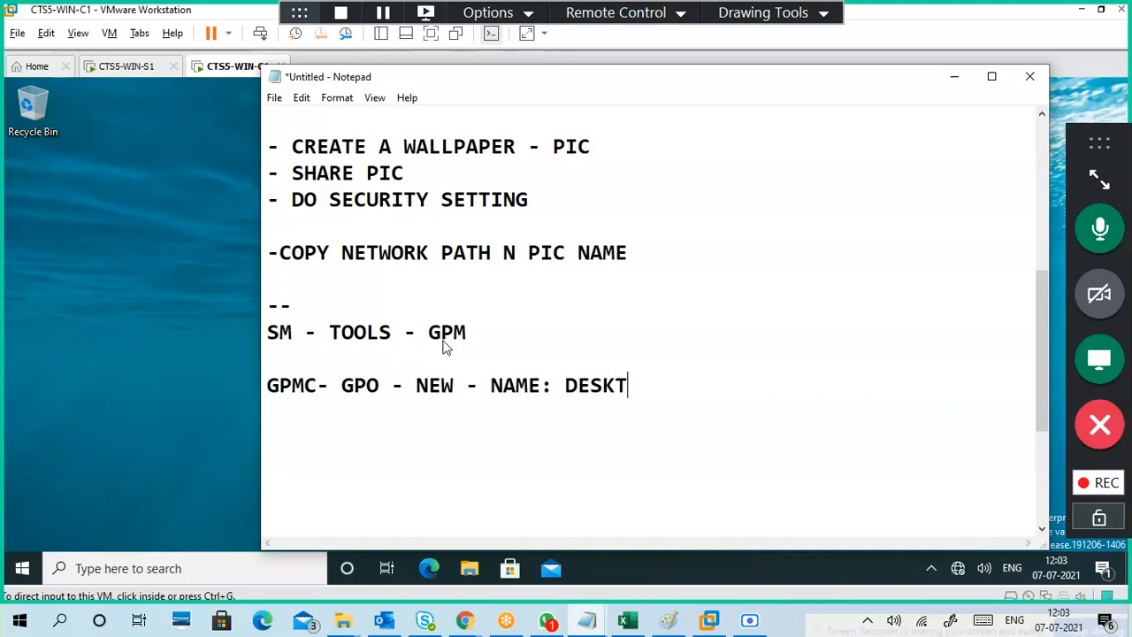
{"action": "type", "text": "OP WALL "}
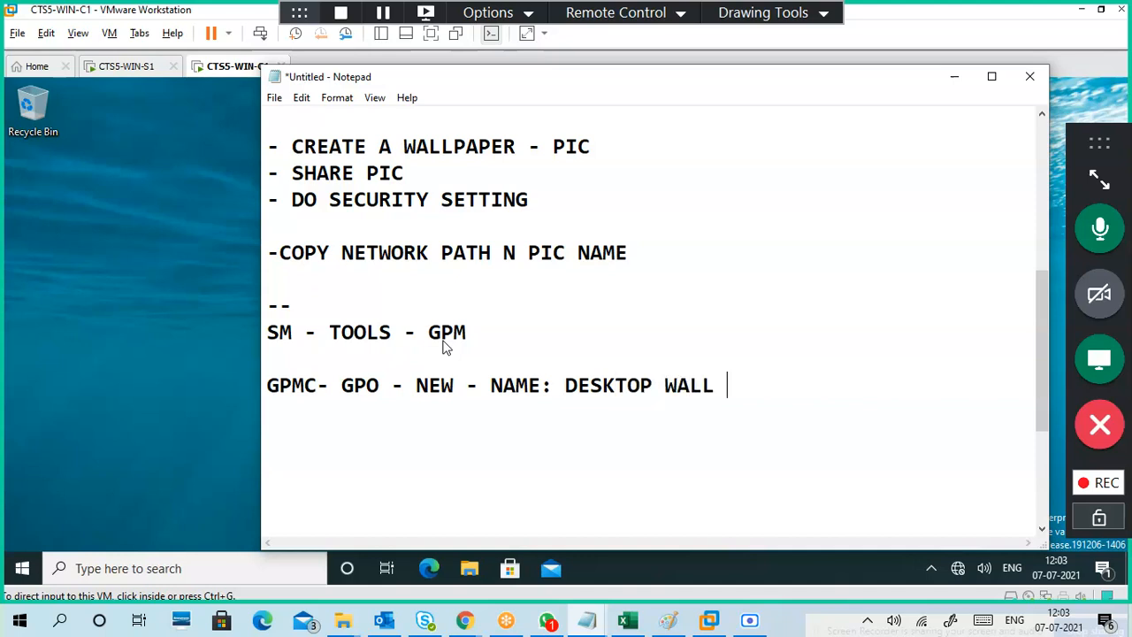
{"action": "type", "text": "PAPER"}
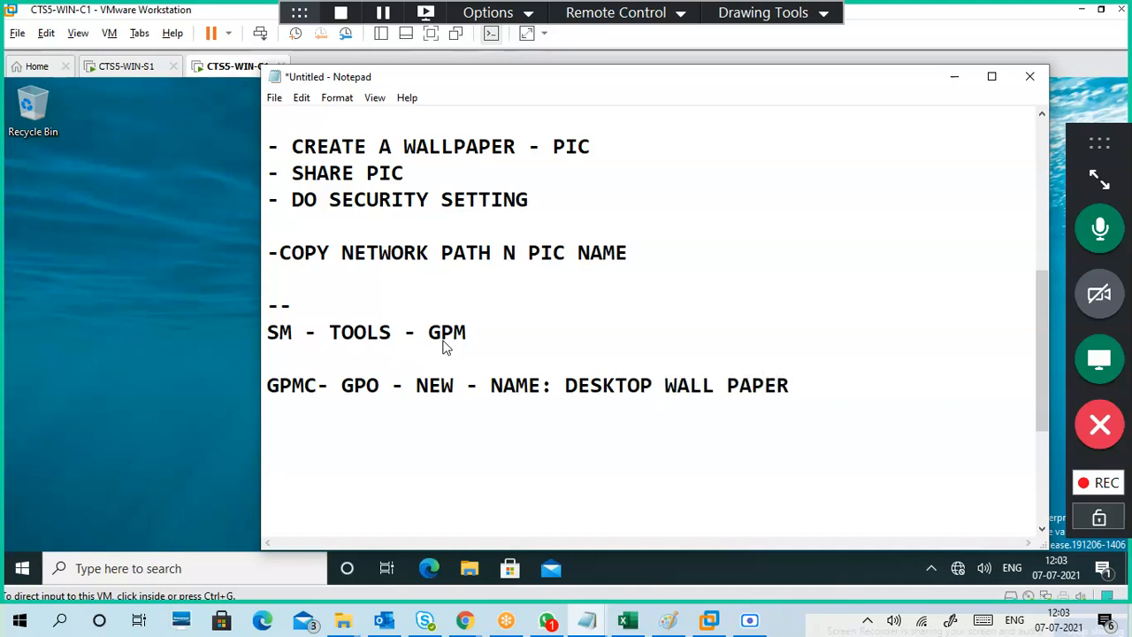
{"action": "key", "text": "Left"}
{"action": "key", "text": "Left"}
{"action": "key", "text": "Left"}
{"action": "key", "text": "Left"}
{"action": "key", "text": "BackSpace"}
{"action": "key", "text": "Right"}
{"action": "key", "text": "Right"}
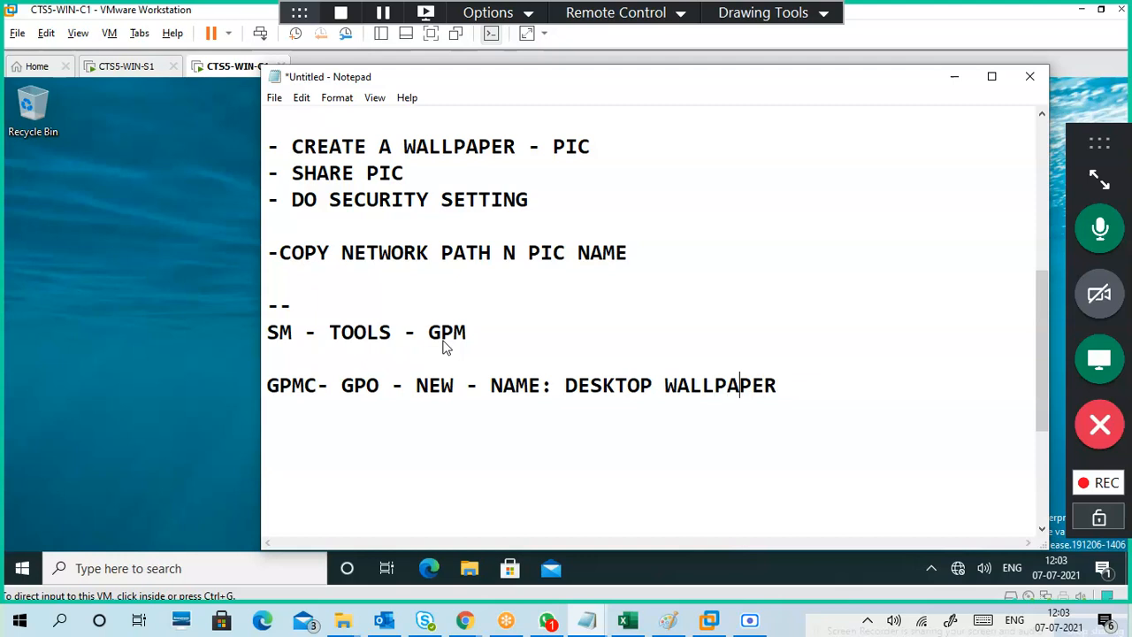
{"action": "key", "text": "Right"}
{"action": "key", "text": "Right"}
{"action": "key", "text": "Right"}
- Add the line "EDIT - USER CONFIG - ADMINISTRATIVE TEMPLETS" after a blank line
{"action": "key", "text": "Return"}
{"action": "key", "text": "Return"}
{"action": "type", "text": "EDI"}
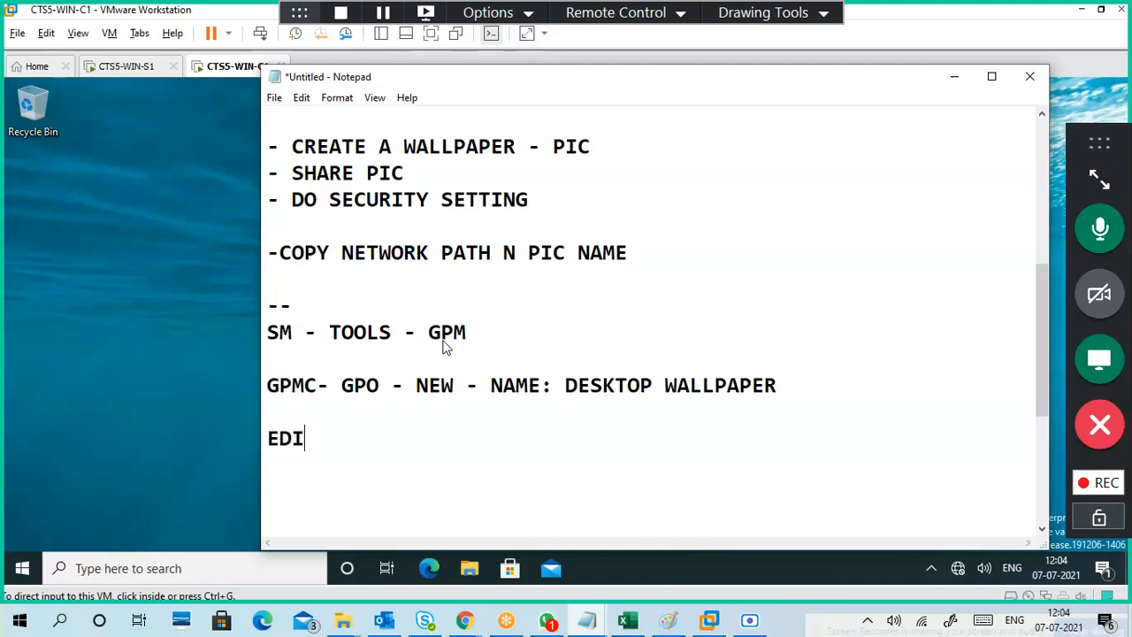
{"action": "type", "text": "T -"}
{"action": "type", "text": "ALL"}
{"action": "key", "text": "BackSpace"}
{"action": "key", "text": "BackSpace"}
{"action": "key", "text": "BackSpace"}
{"action": "type", "text": "USER CONF"}
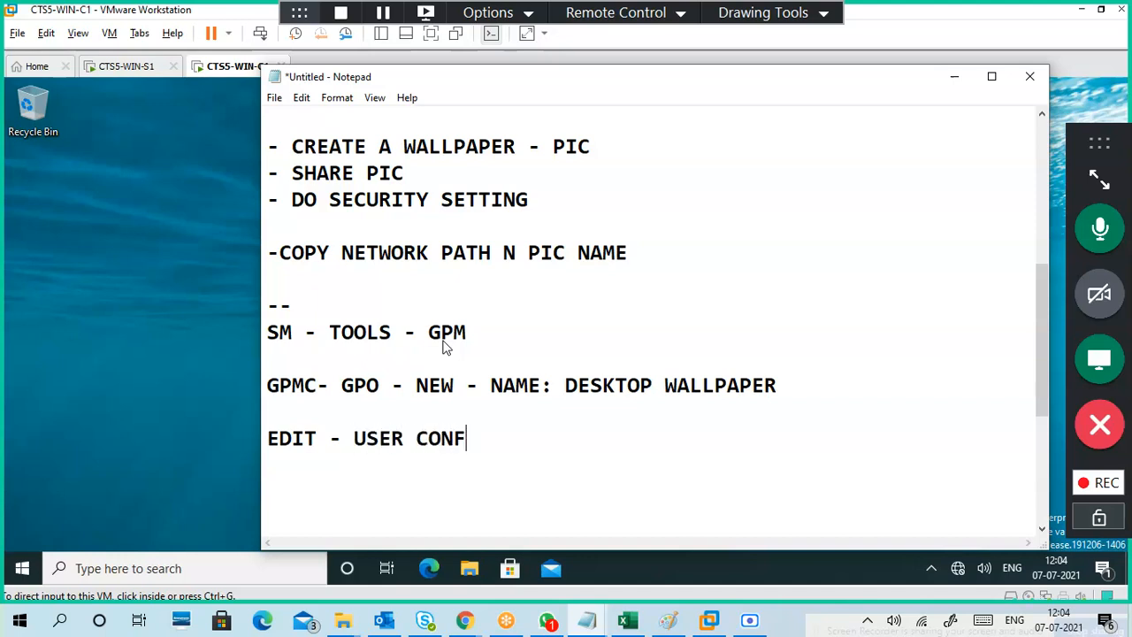
{"action": "type", "text": "IG - ADMIN"}
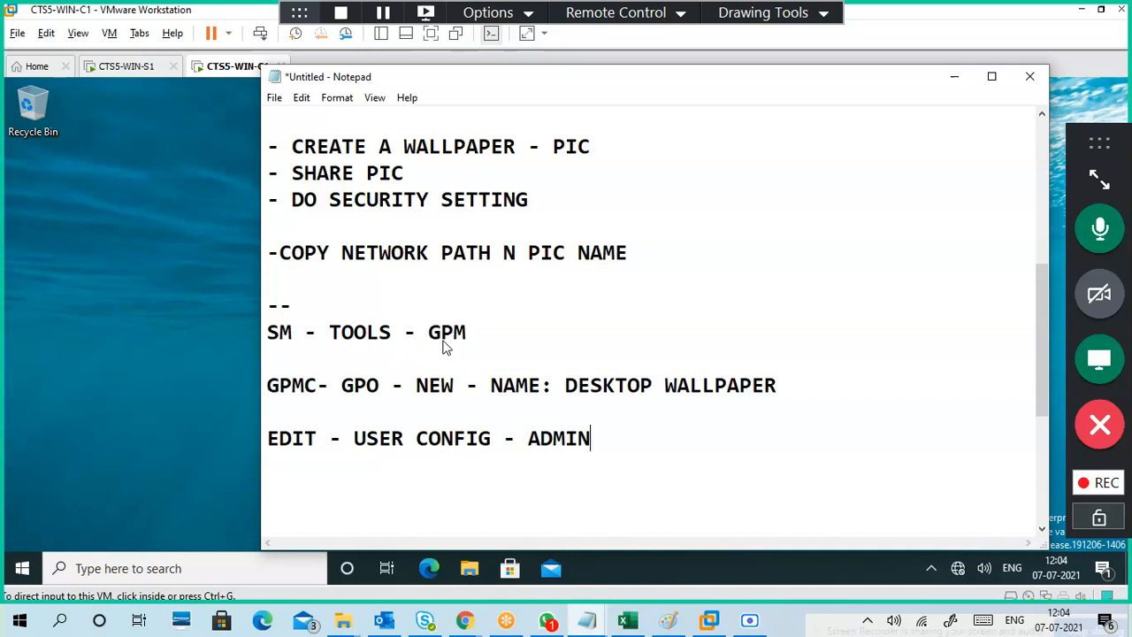
{"action": "type", "text": "ISTRAT"}
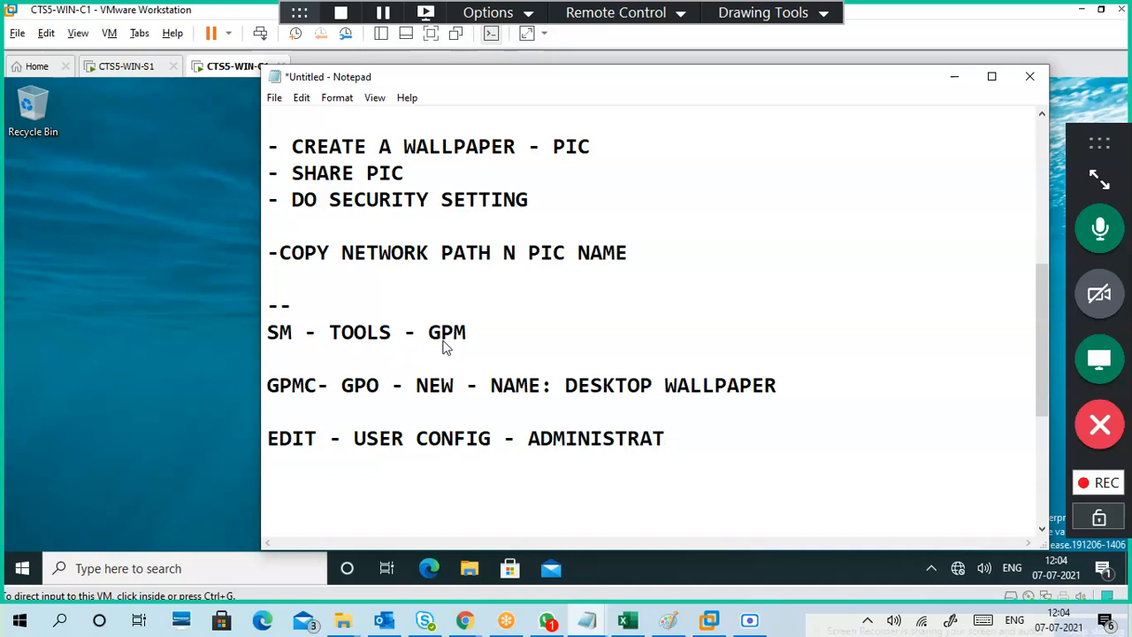
{"action": "type", "text": "IV"}
{"action": "key", "text": "BackSpace"}
{"action": "type", "text": "IVE TEMPLET"}
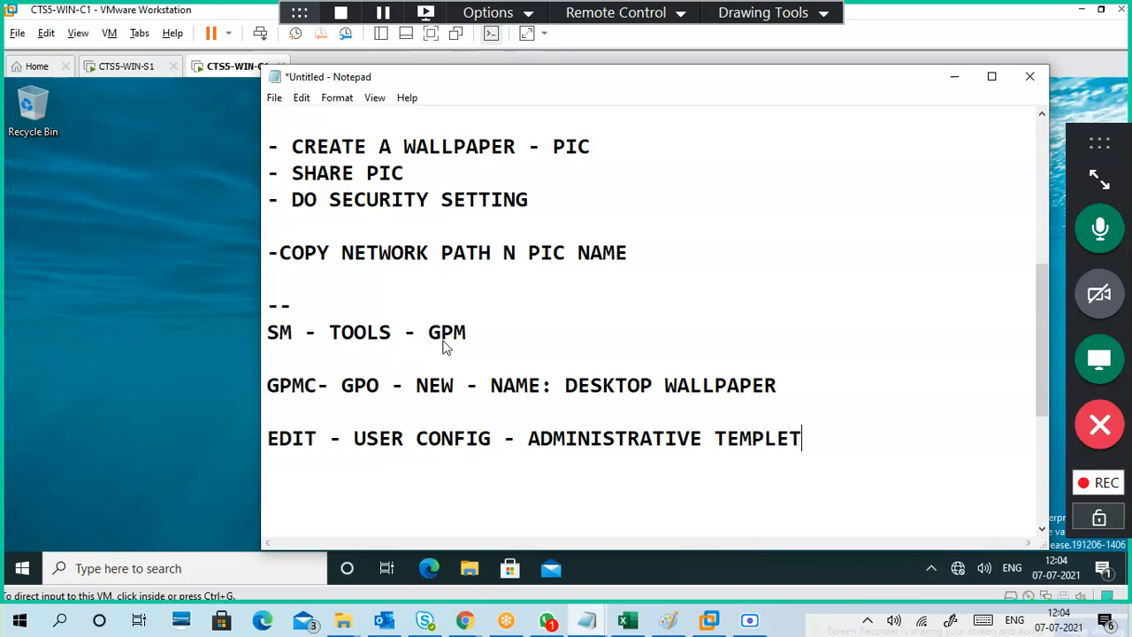
{"action": "type", "text": "ES"}
{"action": "key", "text": "BackSpace"}
{"action": "key", "text": "BackSpace"}
{"action": "type", "text": "S"}
- Add an indented line "- ALL SETTINGS" beneath the administrative templates line, leaving one blank line between them
{"action": "key", "text": "Return"}
{"action": "key", "text": "Return"}
{"action": "key", "text": "Tab"}
{"action": "key", "text": "Tab"}
{"action": "type", "text": "- ALL"}
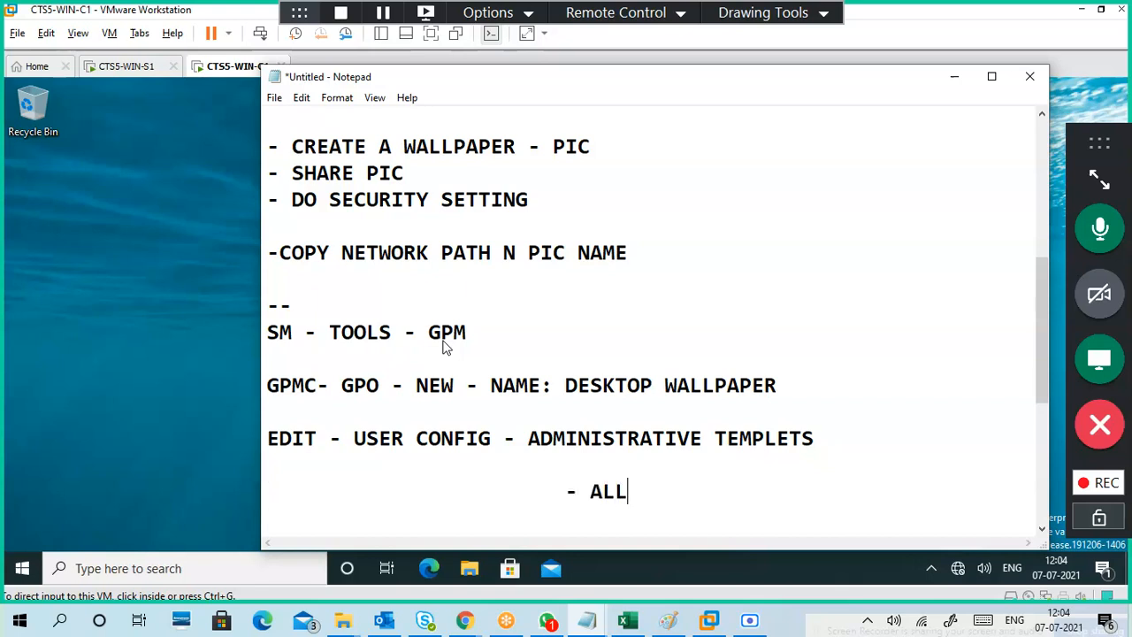
{"action": "type", "text": " SETTINGS"}
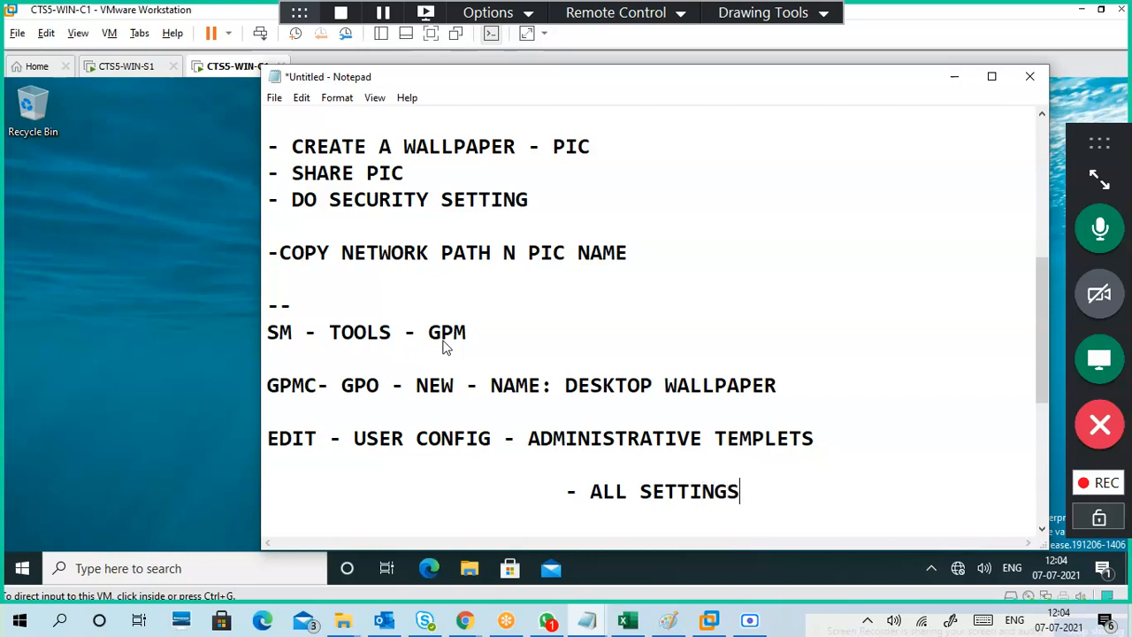
- Add the line "ACTION - FILER OPTION" below the all settings entry, leaving one blank line between them
{"action": "key", "text": "Return"}
{"action": "key", "text": "Return"}
{"action": "type", "text": "FI"}
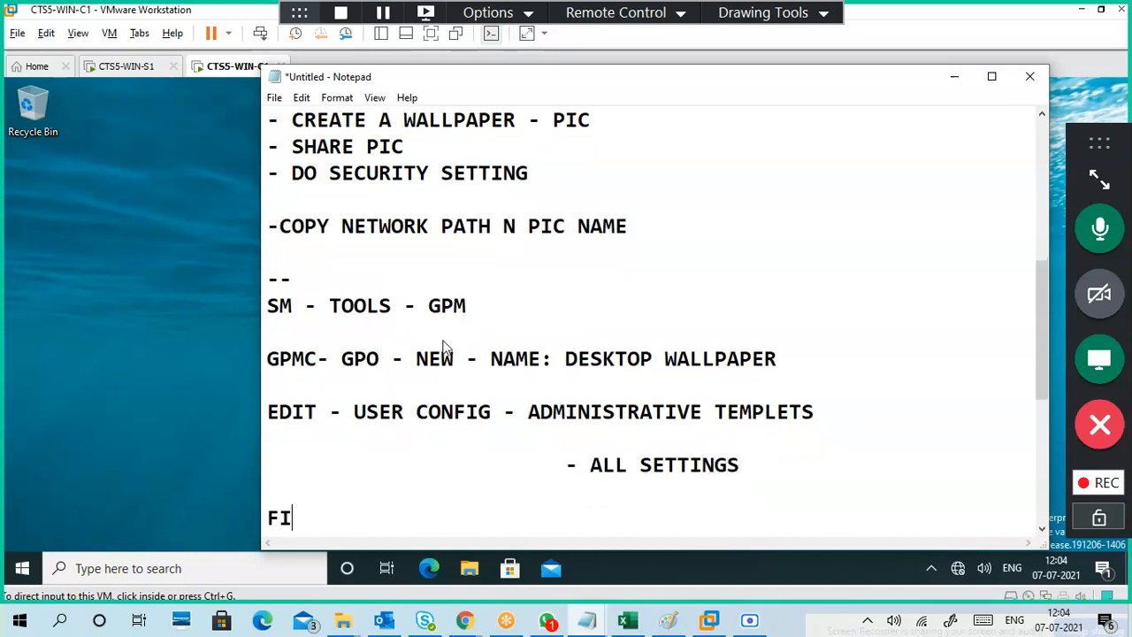
{"action": "type", "text": "LER OPTION"}
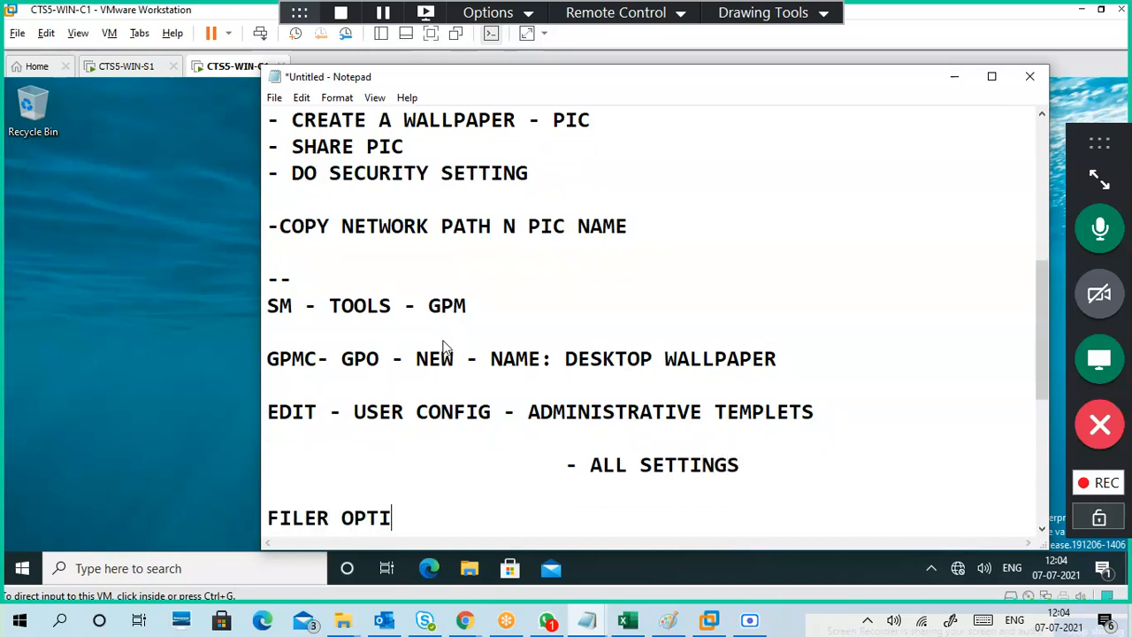
{"action": "key", "text": "Left"}
{"action": "key", "text": "Left"}
{"action": "key", "text": "Left"}
{"action": "key", "text": "Left"}
{"action": "key", "text": "Left"}
{"action": "key", "text": "Left"}
{"action": "type", "text": "ACTI"}
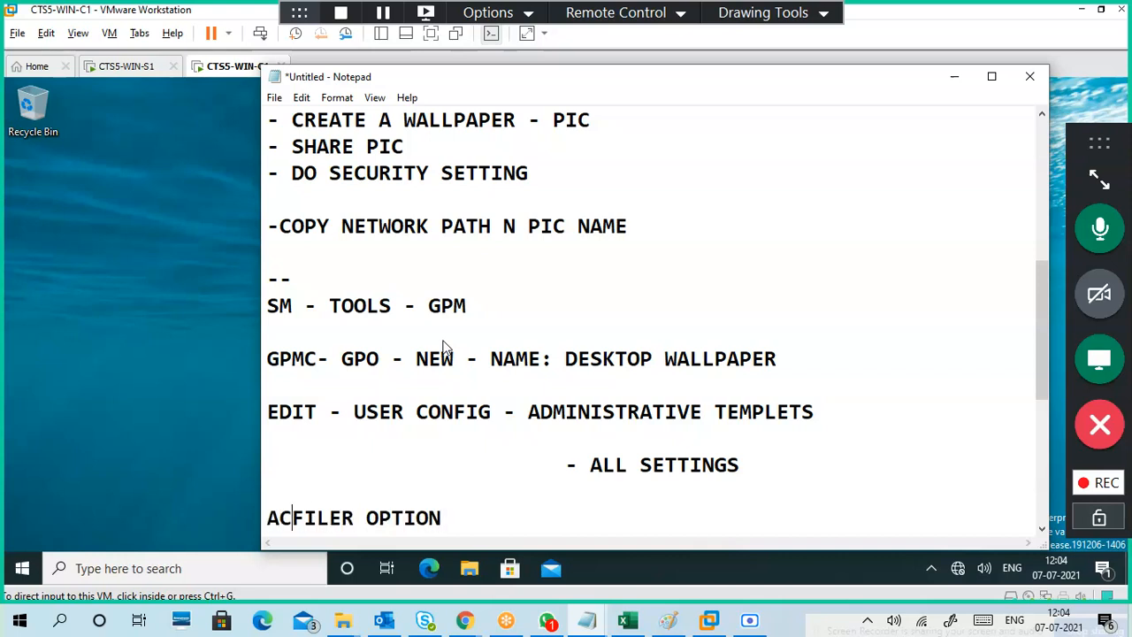
{"action": "type", "text": "ON -"}
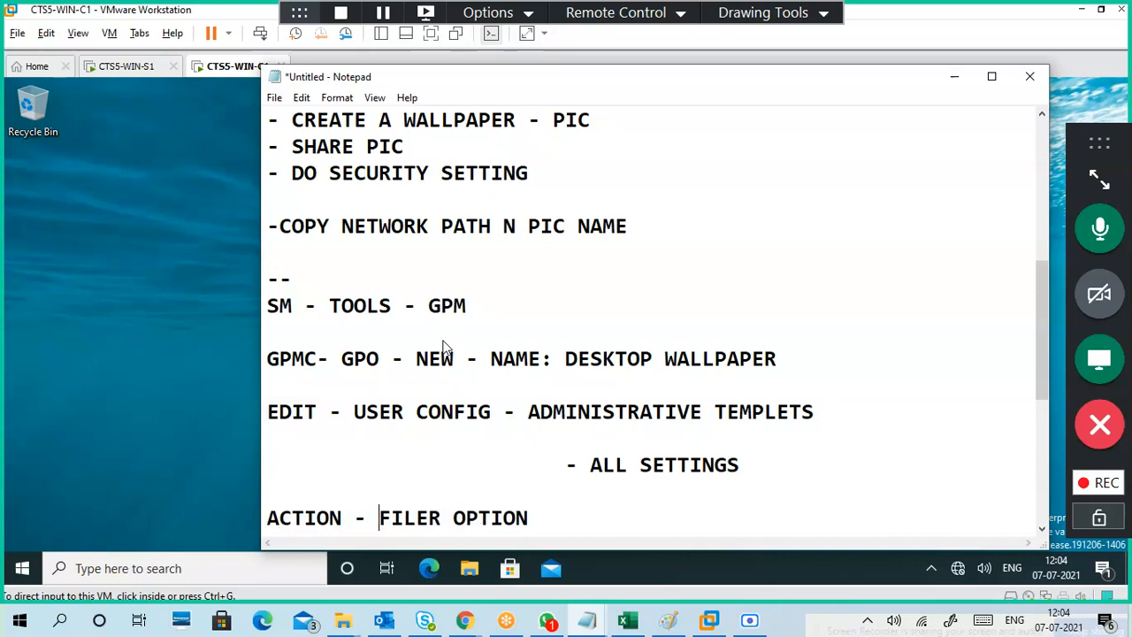
- Append "- DESKTOP WALLPAPER" to the end of the "ACTION - FILER OPTION" line
{"action": "key", "text": "Right"}
{"action": "key", "text": "Right"}
{"action": "key", "text": "Right"}
{"action": "key", "text": "Right"}
{"action": "key", "text": "Right"}
{"action": "key", "text": "Right"}
{"action": "key", "text": "Right"}
{"action": "key", "text": "Right"}
{"action": "key", "text": "Right"}
{"action": "key", "text": "Right"}
{"action": "key", "text": "Right"}
{"action": "key", "text": "Right"}
{"action": "type", "text": "-"}
{"action": "type", "text": " DESK"}
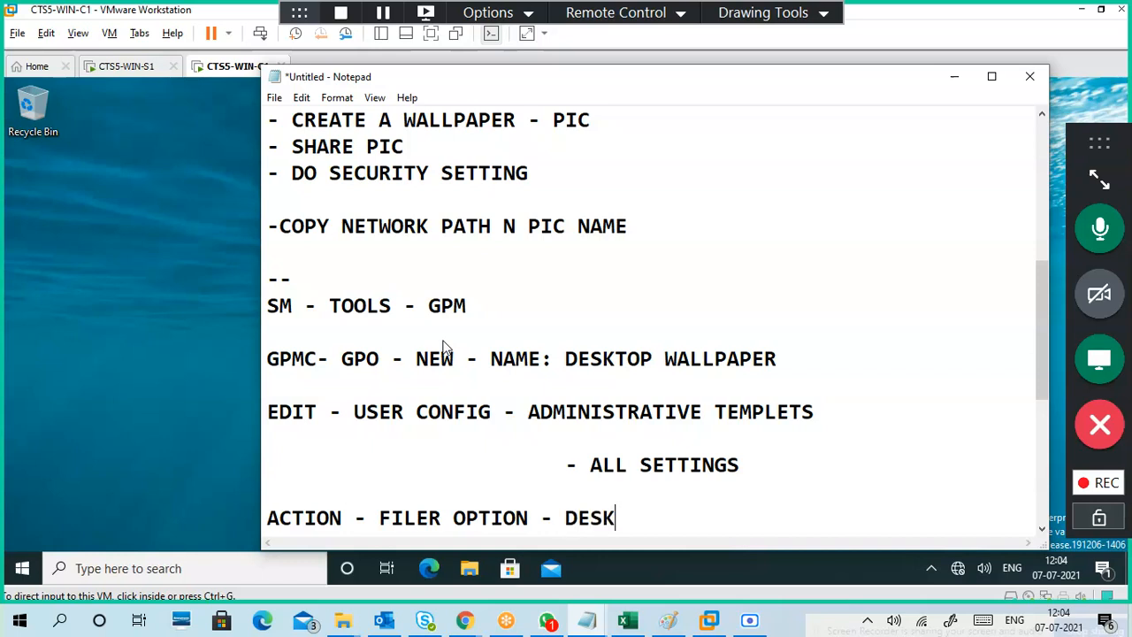
{"action": "type", "text": "TOP WALL"}
{"action": "key", "text": "BackSpace"}
{"action": "type", "text": "PAPER"}
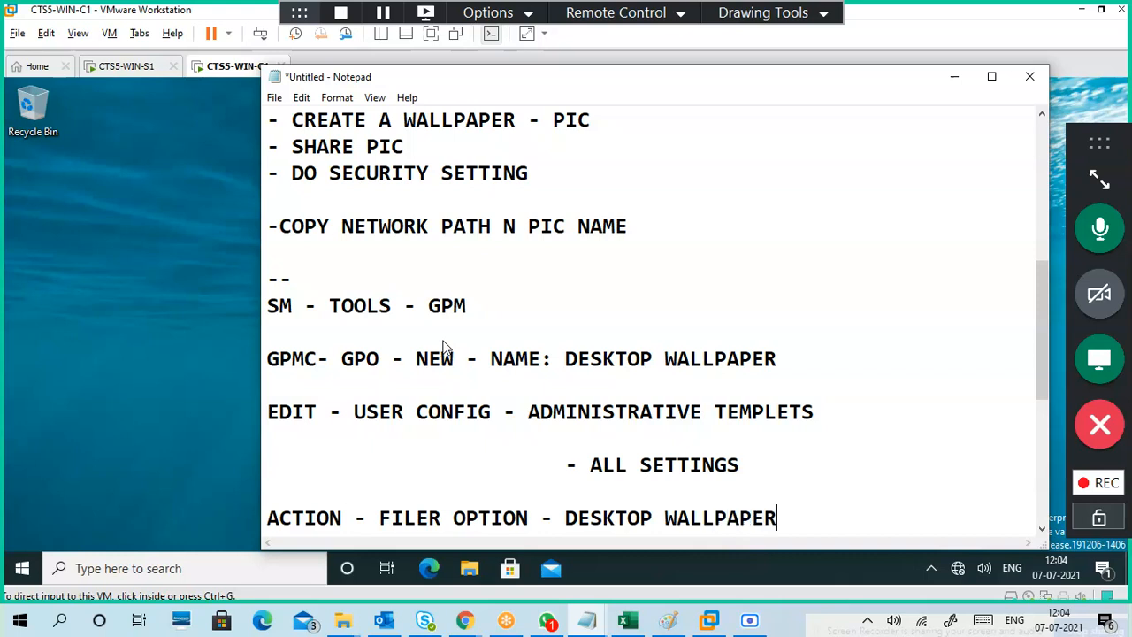
- Add the line "- ENABLE - PASTE NETWORK PATH WITH PIC NAME" below the filter option line, leaving one blank line between them
{"action": "key", "text": "Return"}
{"action": "key", "text": "Return"}
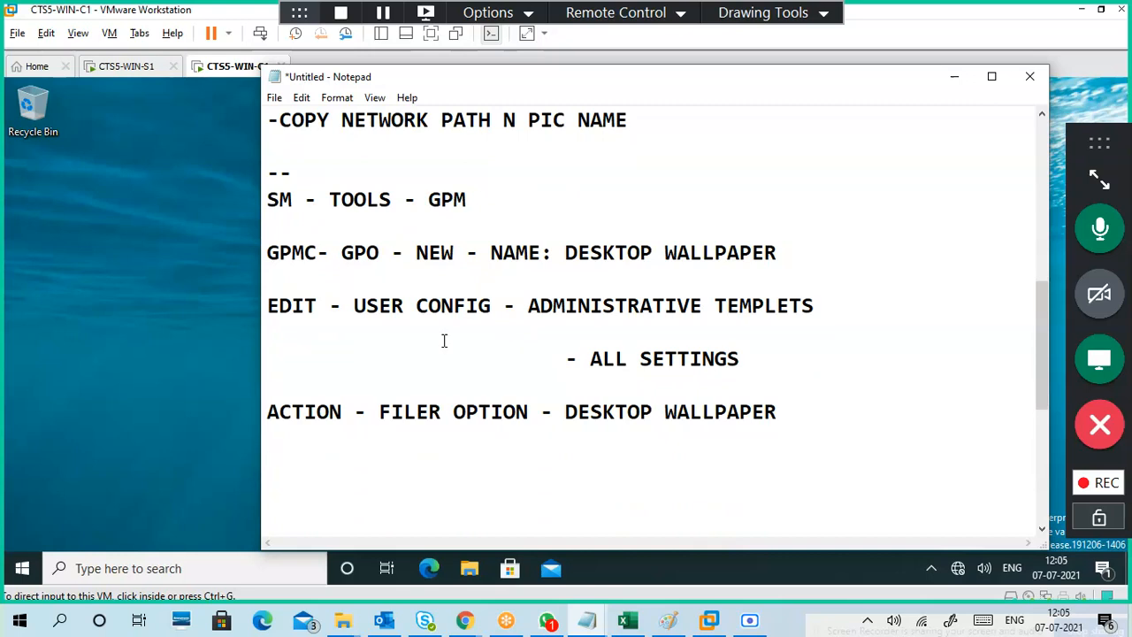
{"action": "type", "text": "- ENABLE"}
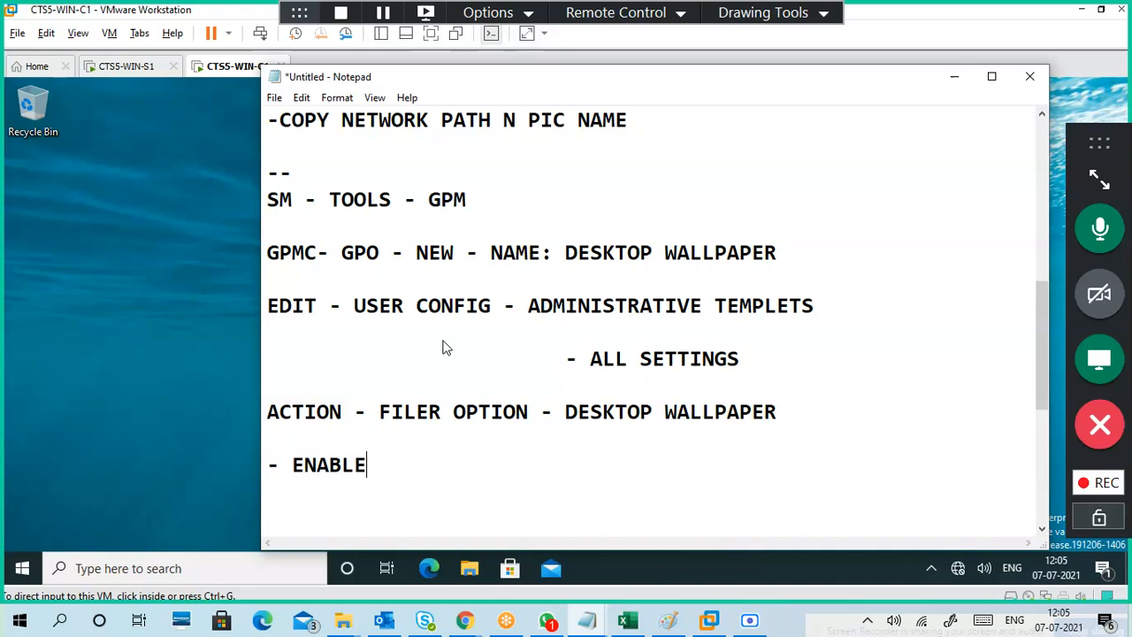
{"action": "type", "text": " - C"}
{"action": "key", "text": "BackSpace"}
{"action": "type", "text": "PASTE "}
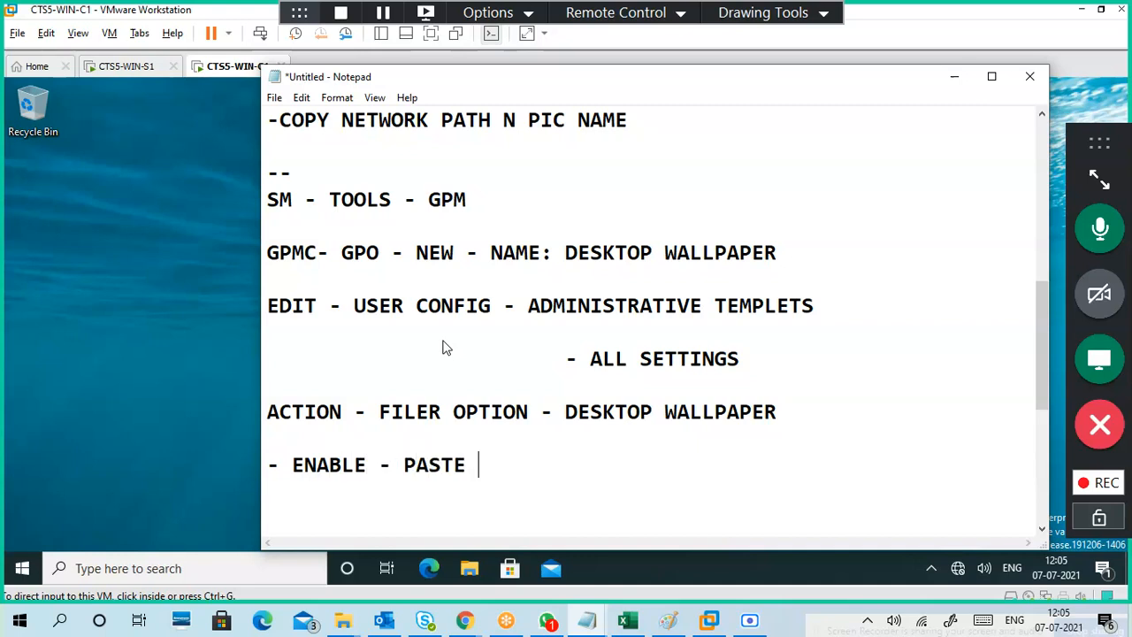
{"action": "type", "text": "NETWO"}
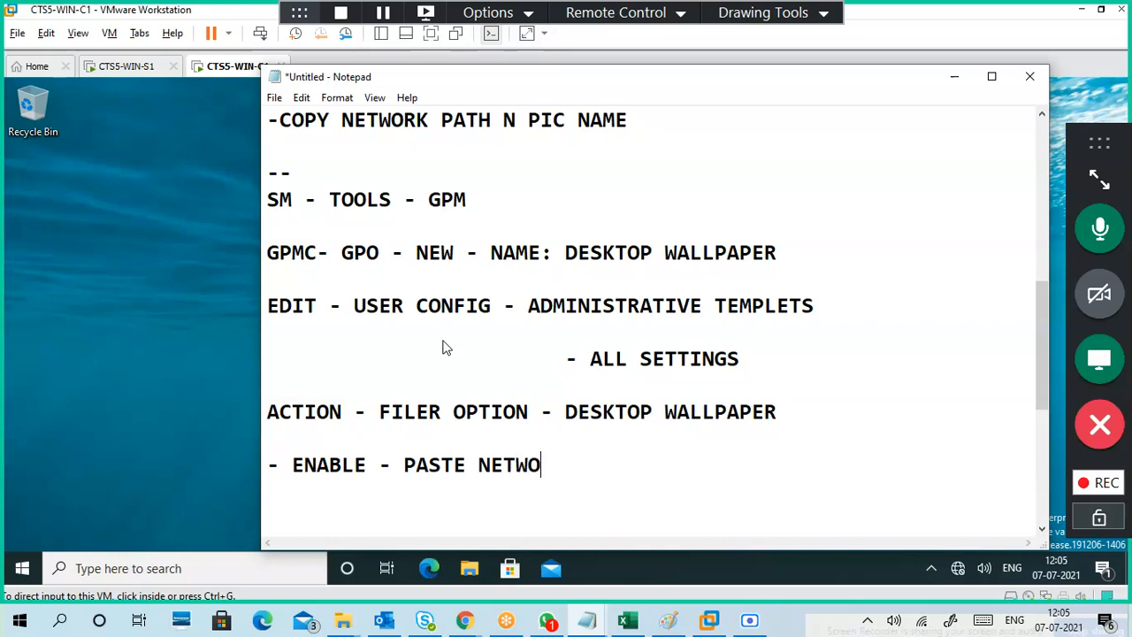
{"action": "type", "text": "RK PATH "}
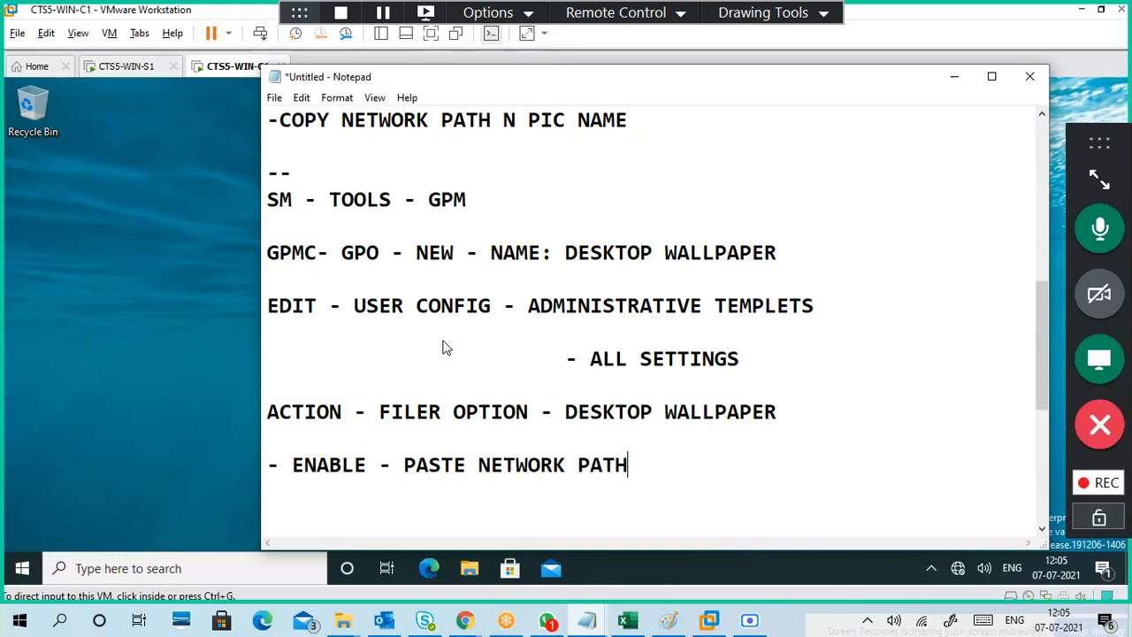
{"action": "type", "text": "WITH "}
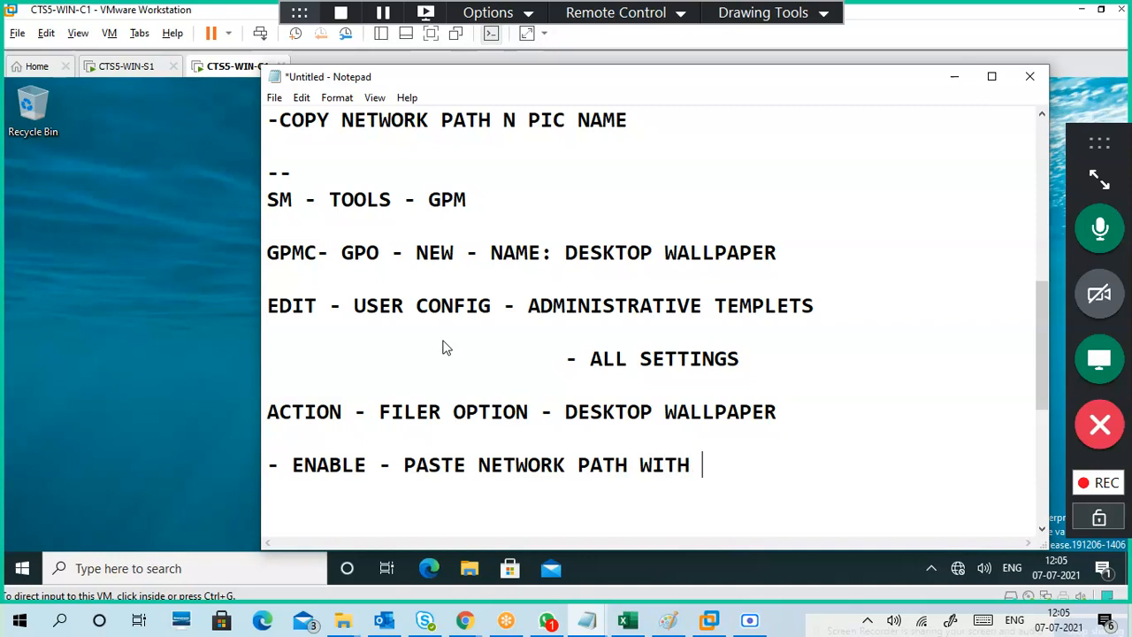
{"action": "type", "text": "PIC NAME"}
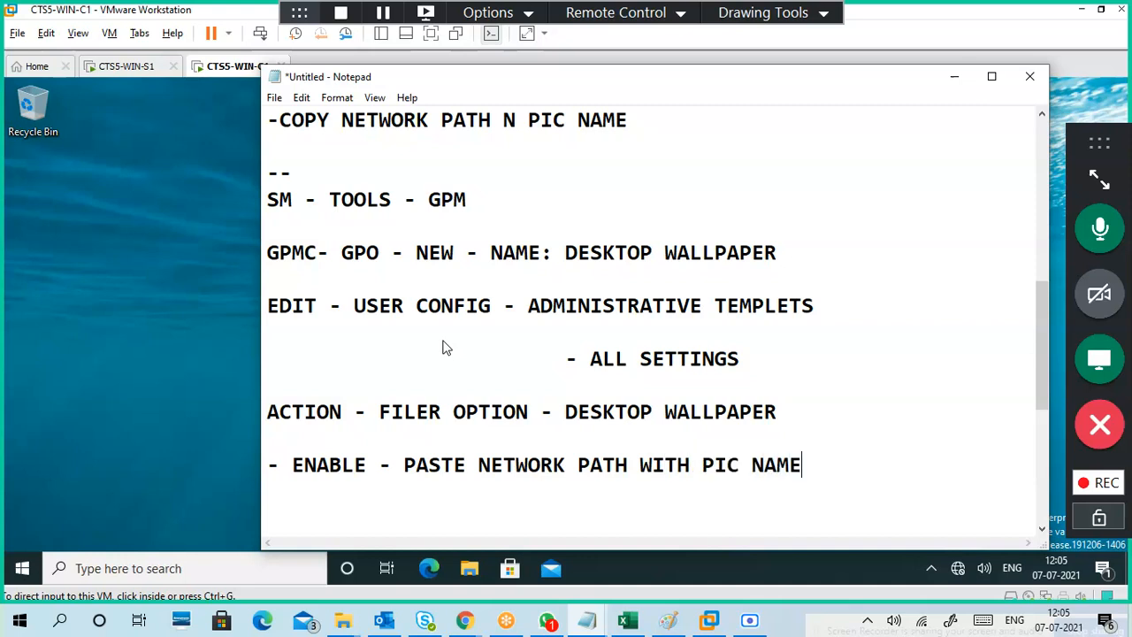
- Add the line "-CLOSE EDITOR" below the enable entry, leaving one blank line between them
{"action": "key", "text": "Return"}
{"action": "key", "text": "Return"}
{"action": "type", "text": "-"}
{"action": "key", "text": "Return"}
{"action": "key", "text": "BackSpace"}
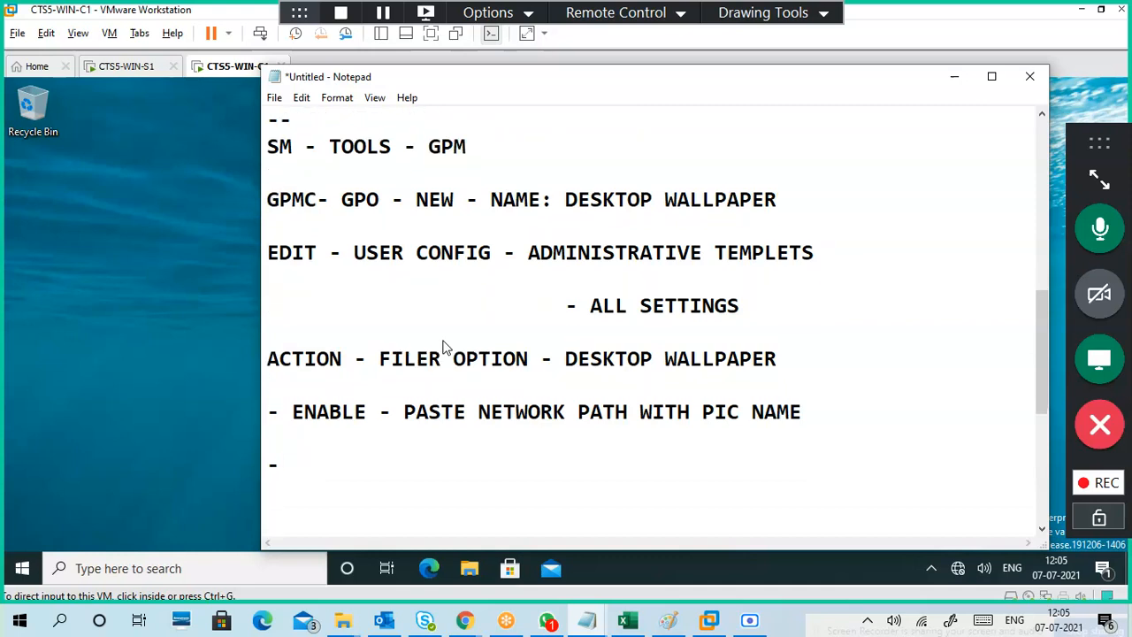
{"action": "type", "text": "CLOSE EDITOR"}
{"action": "key", "text": "Return"}
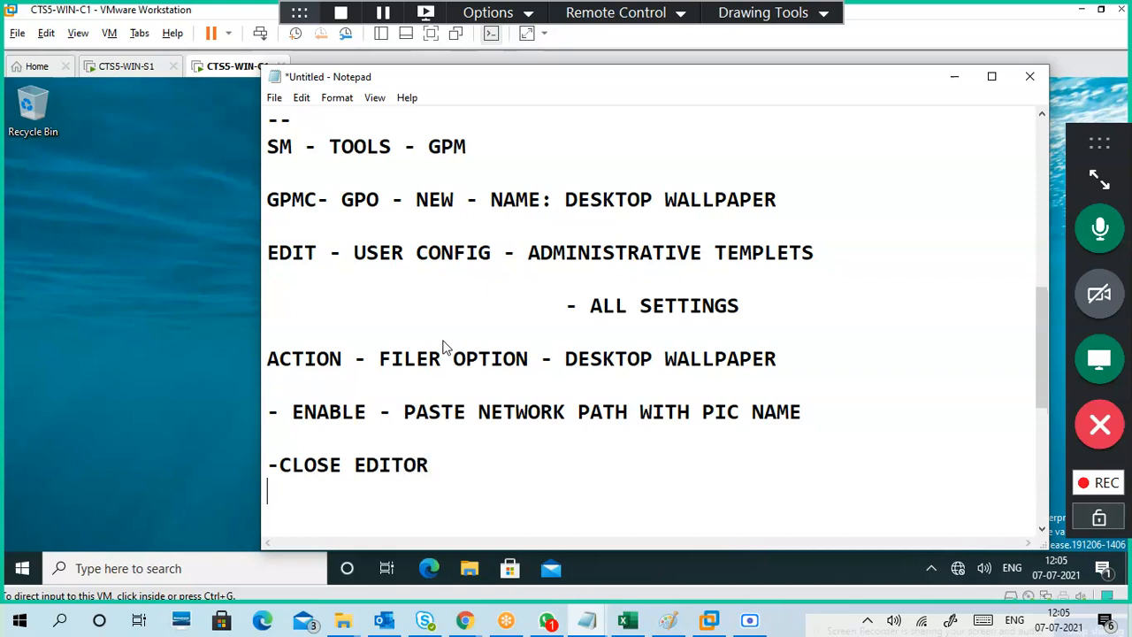
- Add the line "-REFRESH" below the close editor entry, leaving one blank line between them
{"action": "key", "text": "Return"}
{"action": "type", "text": "-REFE"}
{"action": "key", "text": "BackSpace"}
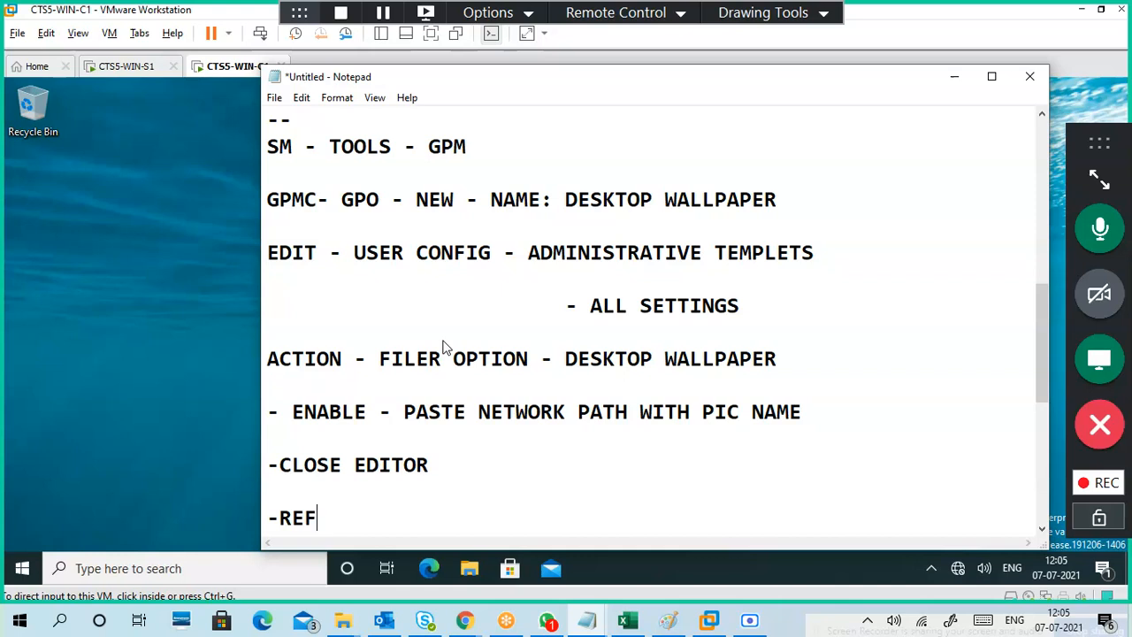
{"action": "type", "text": "RESH"}
{"action": "key", "text": "Return"}
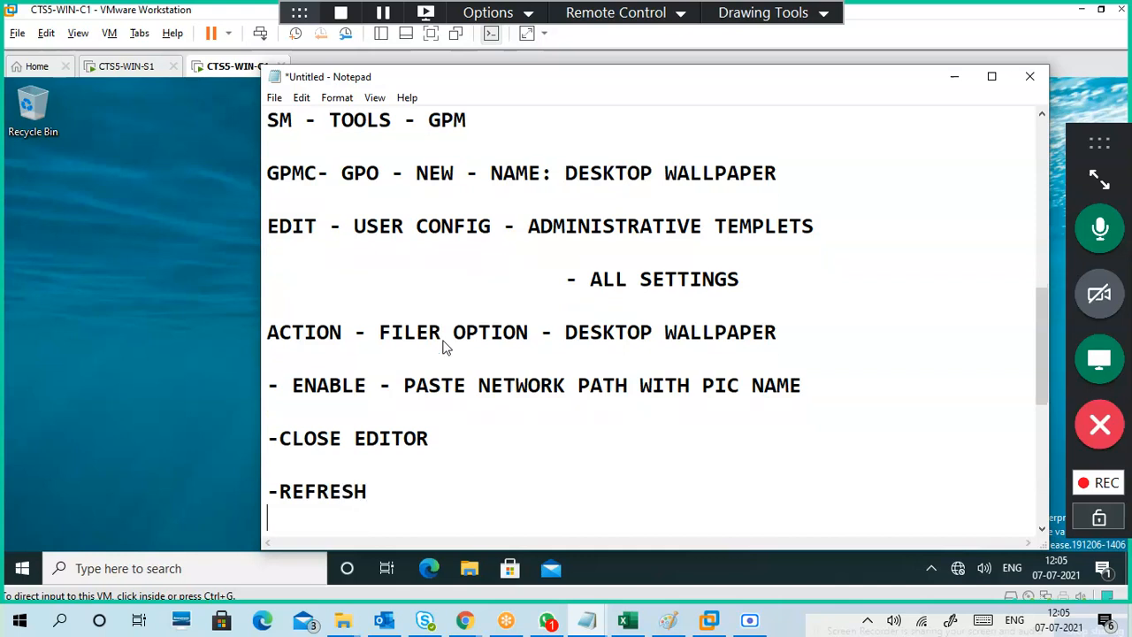
- Add the line "LINK POLICY" below the refresh entry, with a blank line before and after it
{"action": "key", "text": "Return"}
{"action": "type", "text": "LINK "}
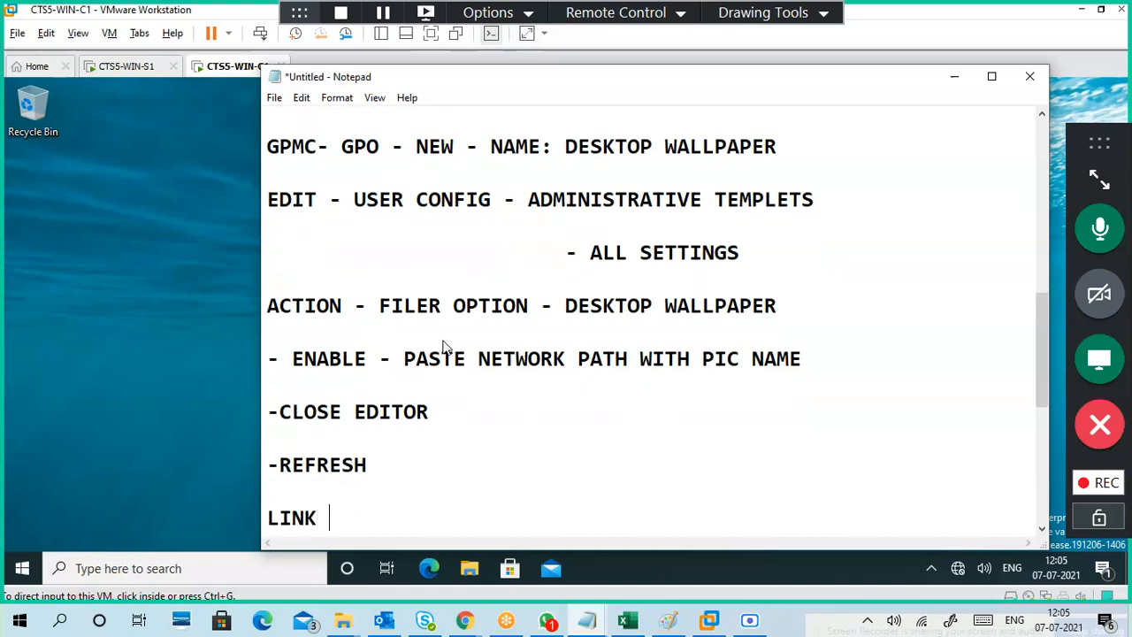
{"action": "type", "text": "POLICY"}
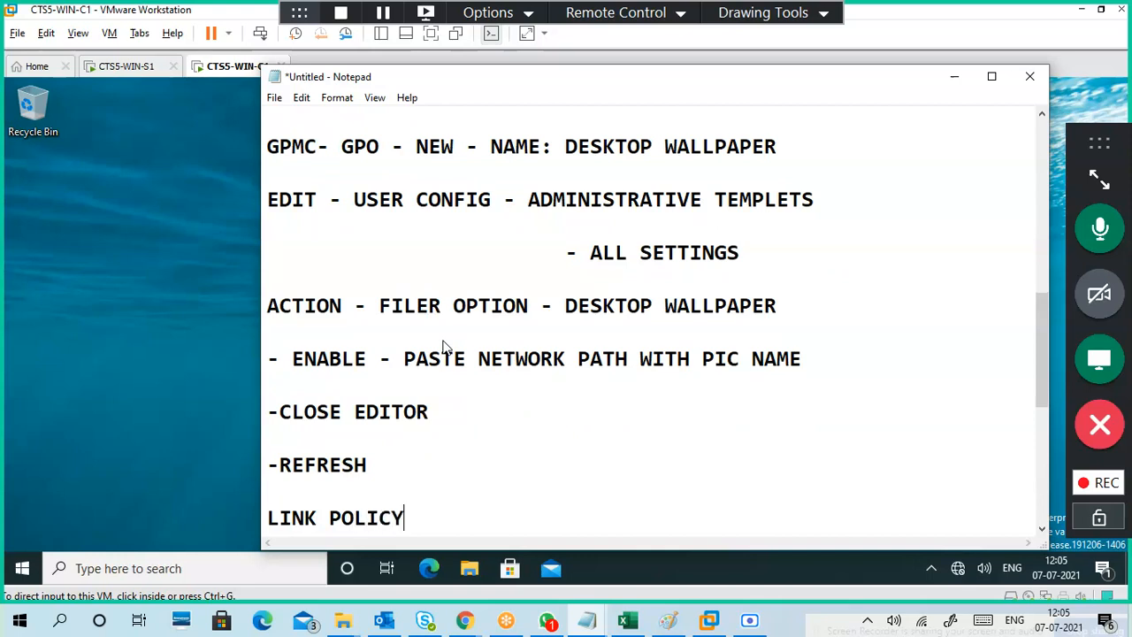
{"action": "key", "text": "Return"}
{"action": "key", "text": "Return"}
{"action": "type", "text": "-"}
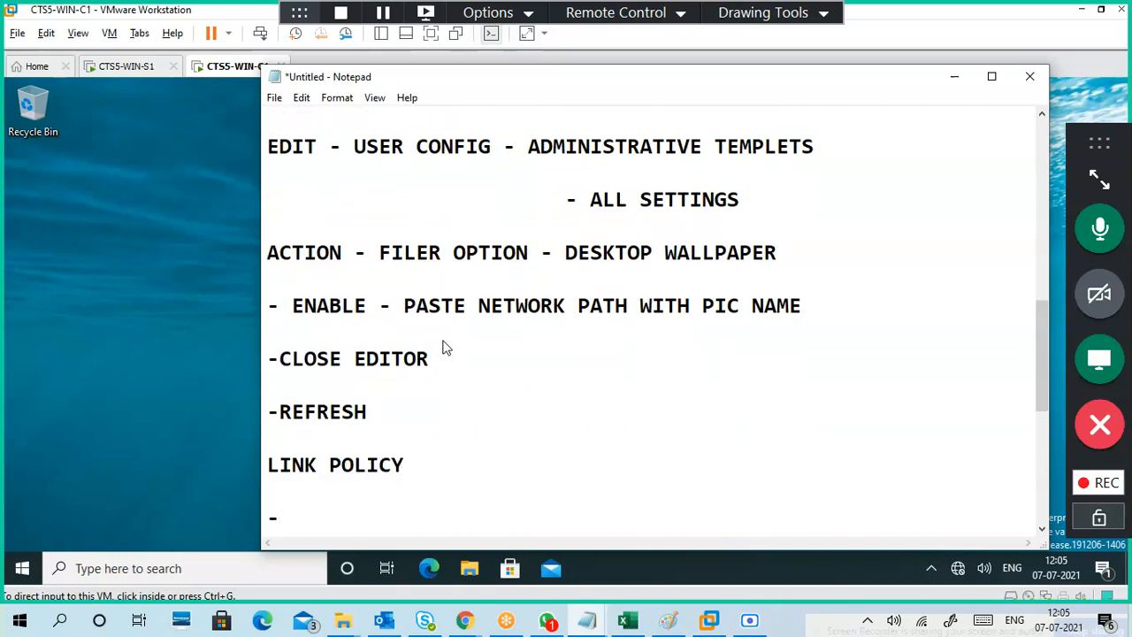
{"action": "type", "text": "UPDATE"}
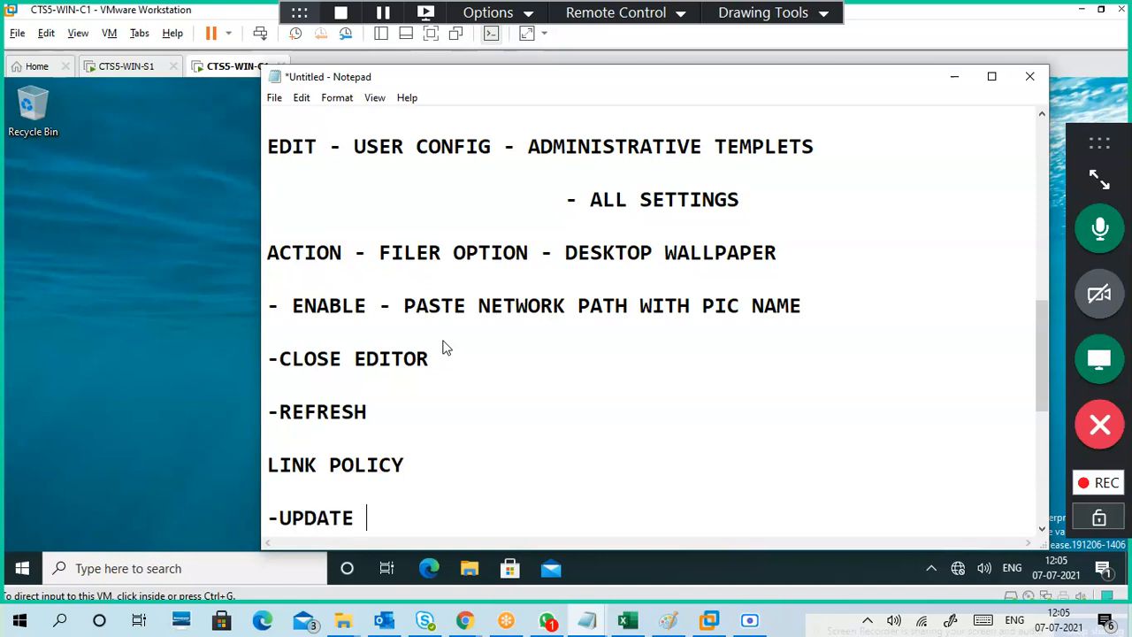
{"action": "type", "text": " P"}
{"action": "key", "text": "BackSpace"}
{"action": "key", "text": "BackSpace"}
{"action": "key", "text": "BackSpace"}
{"action": "key", "text": "BackSpace"}
{"action": "key", "text": "BackSpace"}
{"action": "key", "text": "BackSpace"}
{"action": "key", "text": "BackSpace"}
{"action": "key", "text": "BackSpace"}
{"action": "key", "text": "BackSpace"}
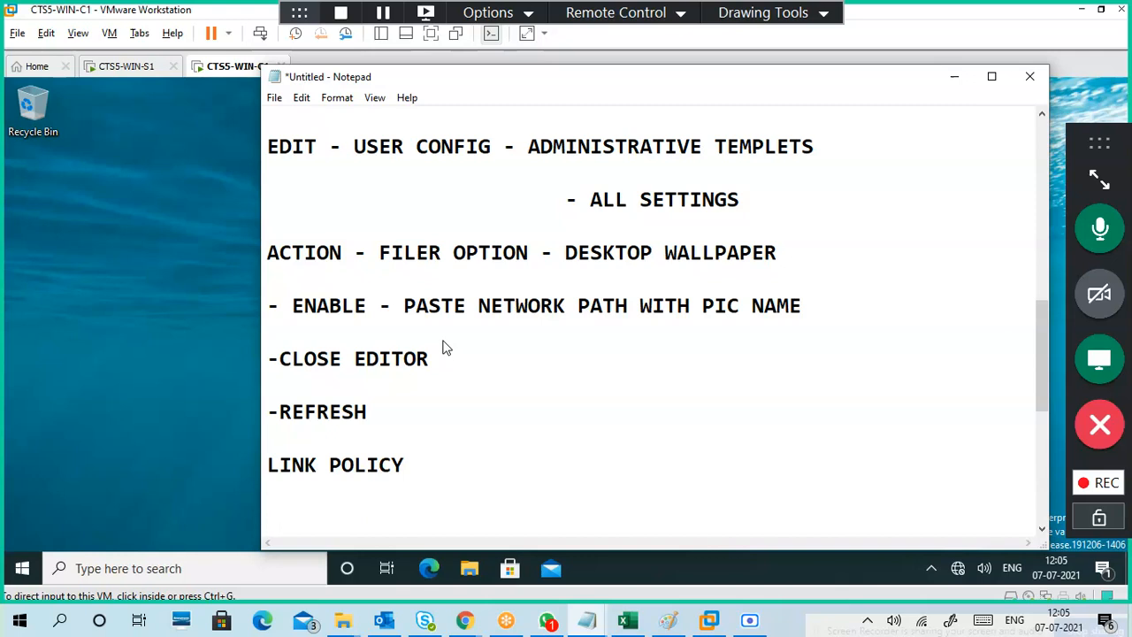
- Write "GPUPDATE /FORCE" as the line following the link policy entry
{"action": "type", "text": "GPUPDATE "}
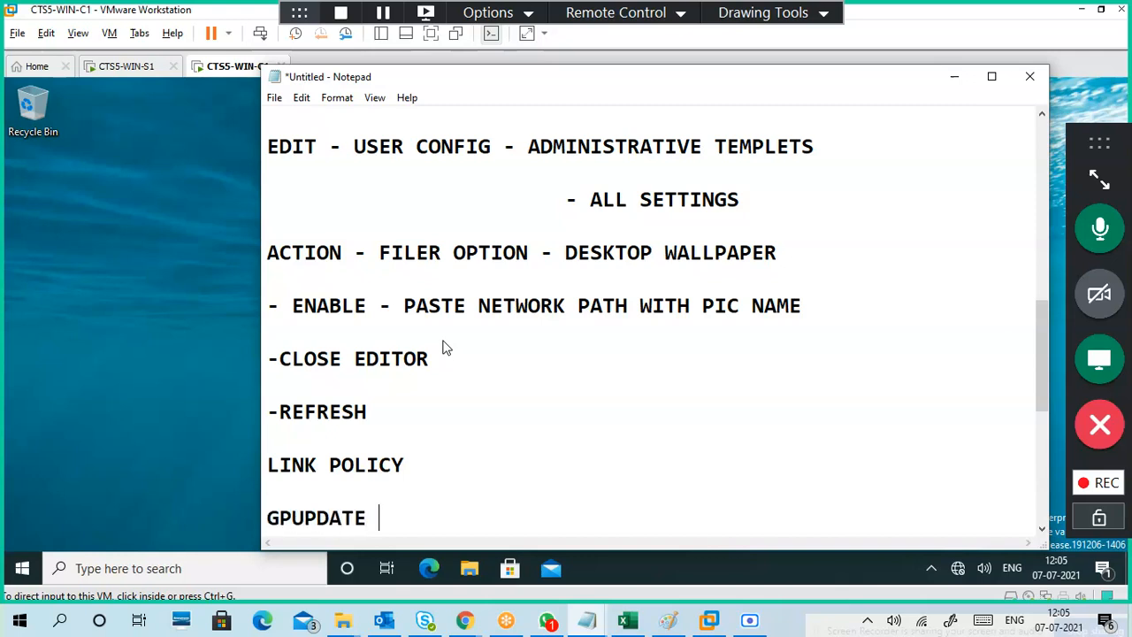
{"action": "type", "text": "/FORE"}
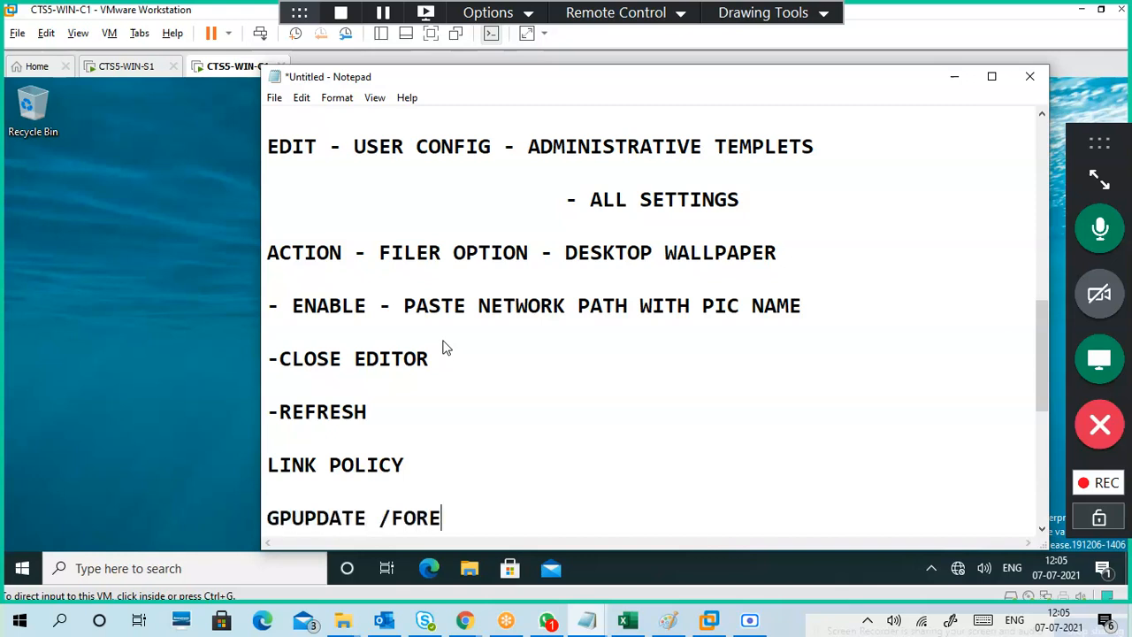
{"action": "key", "text": "BackSpace"}
{"action": "type", "text": "CE"}
- Add a "---" separator after a blank line, with the heading "CLIENT" directly beneath it and a blank line following
{"action": "key", "text": "Return"}
{"action": "type", "text": "---"}
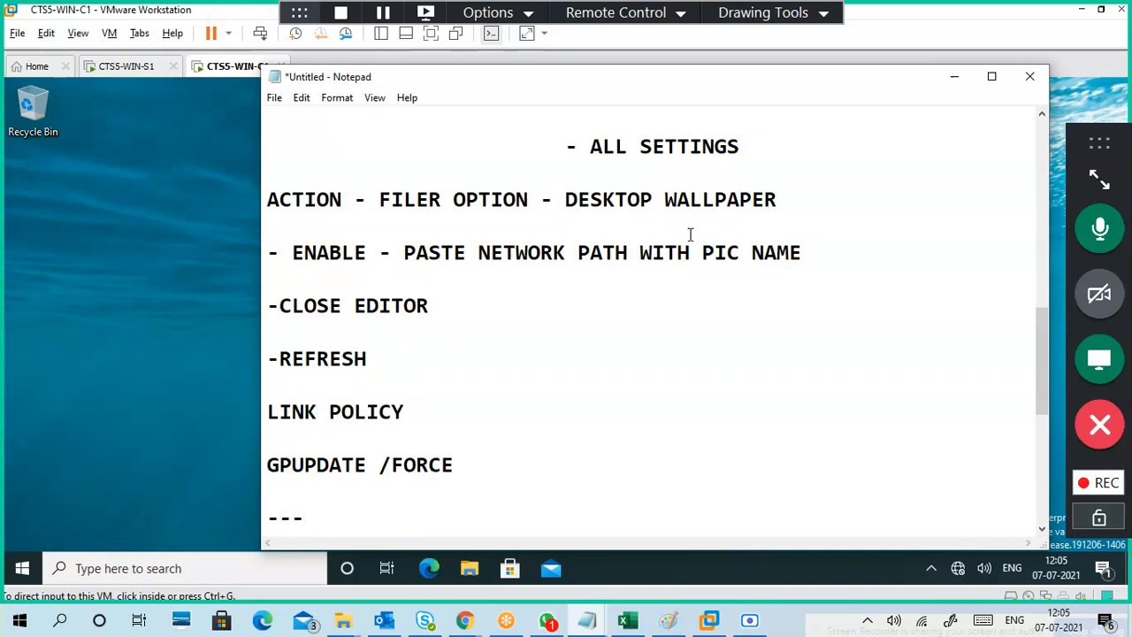
{"action": "key", "text": "Return"}
{"action": "type", "text": "CLINET"}
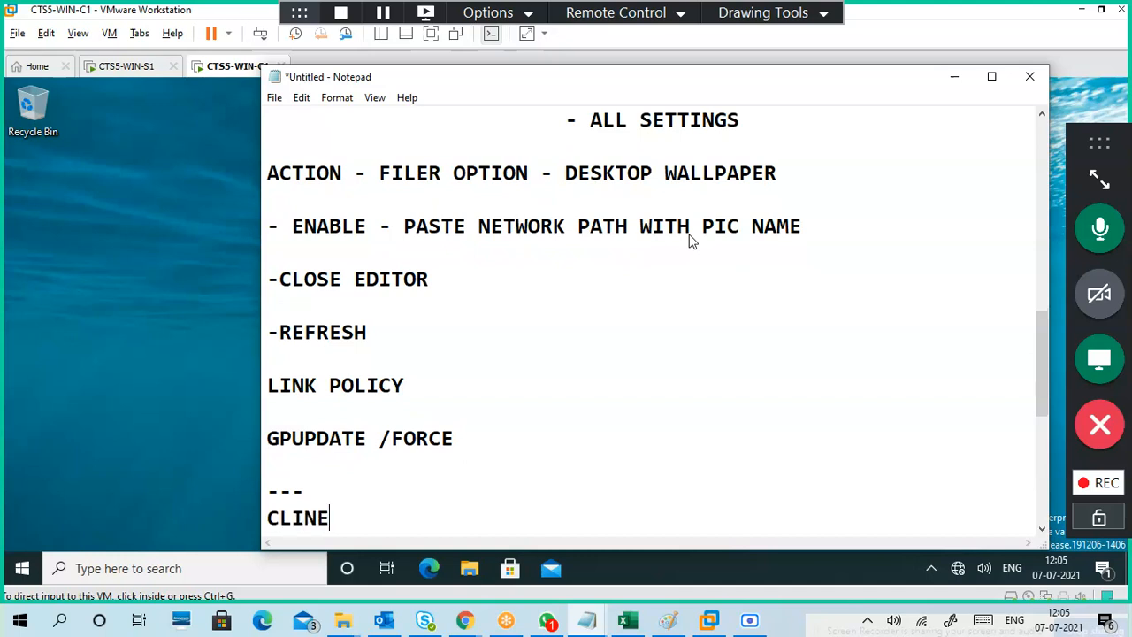
{"action": "key", "text": "Return"}
{"action": "key", "text": "BackSpace"}
{"action": "key", "text": "BackSpace"}
{"action": "key", "text": "BackSpace"}
{"action": "key", "text": "BackSpace"}
{"action": "key", "text": "BackSpace"}
{"action": "key", "text": "BackSpace"}
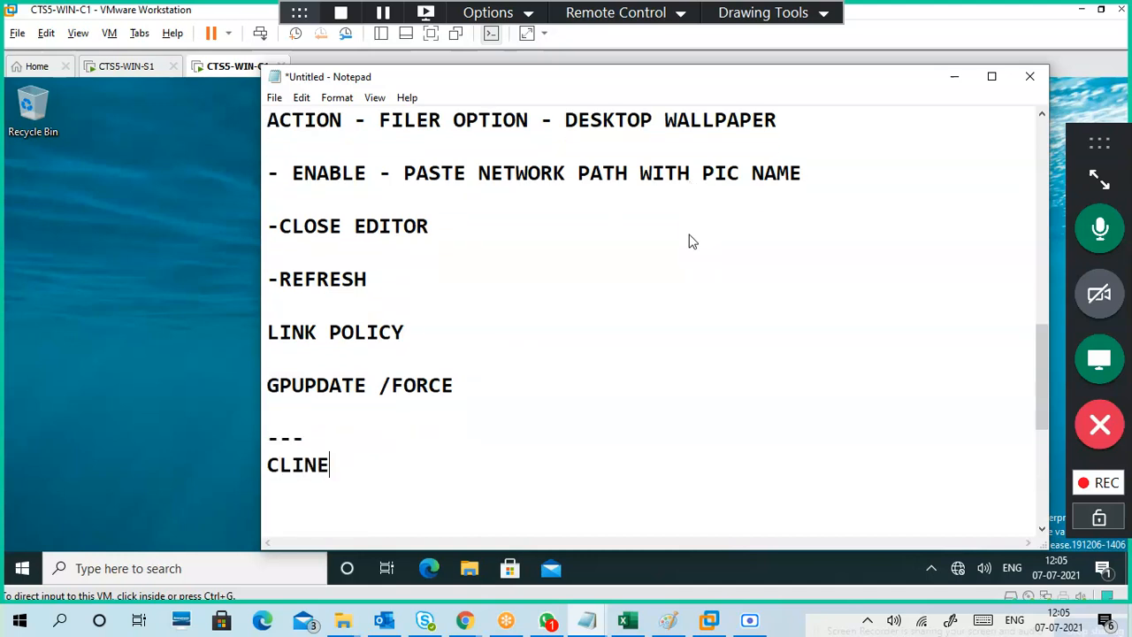
{"action": "type", "text": "IENT"}
{"action": "key", "text": "Return"}
{"action": "key", "text": "Return"}
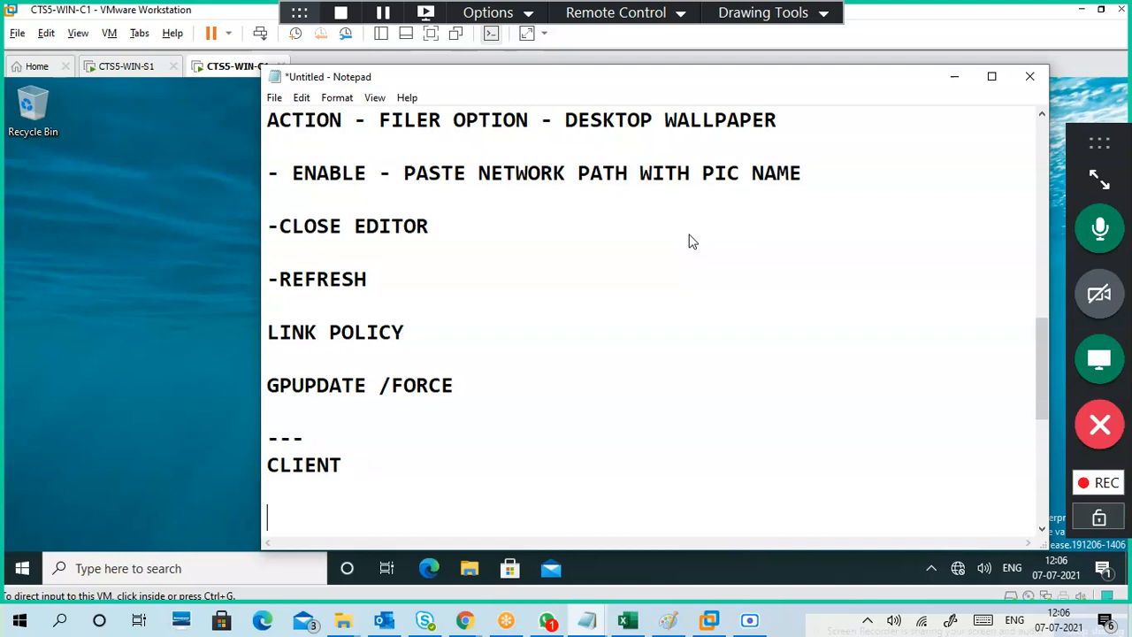
- Write "RUN GPUPDATE /FORCE" as the first instruction under the CLIENT heading
{"action": "type", "text": "RUN GPUPDATE"}
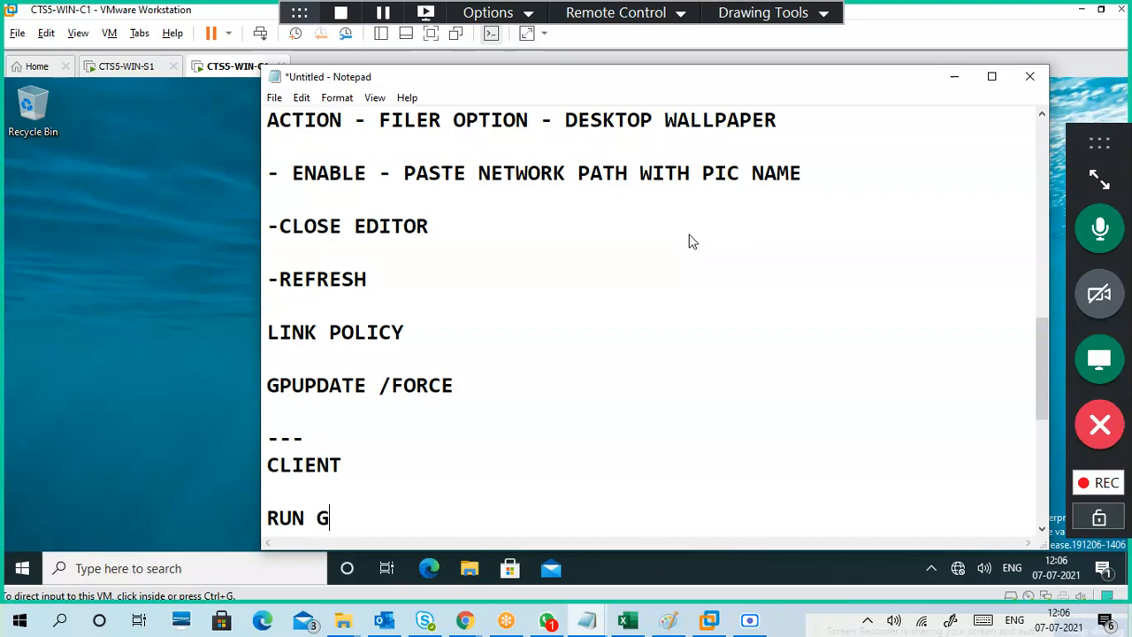
{"action": "key", "text": "Return"}
{"action": "key", "text": "Return"}
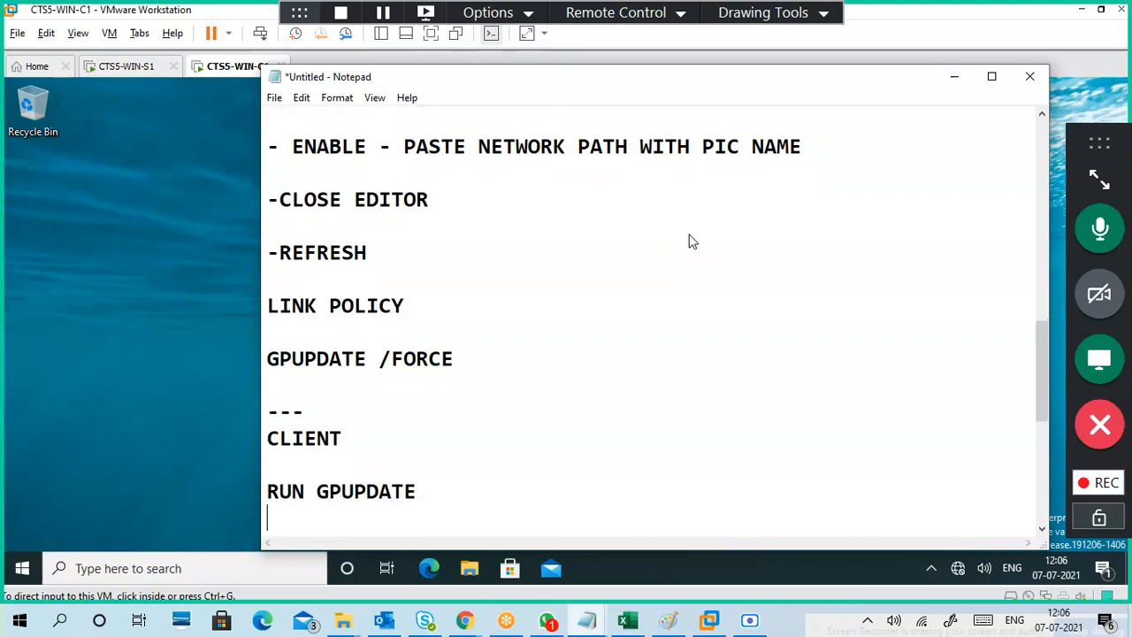
{"action": "key", "text": "BackSpace"}
{"action": "key", "text": "BackSpace"}
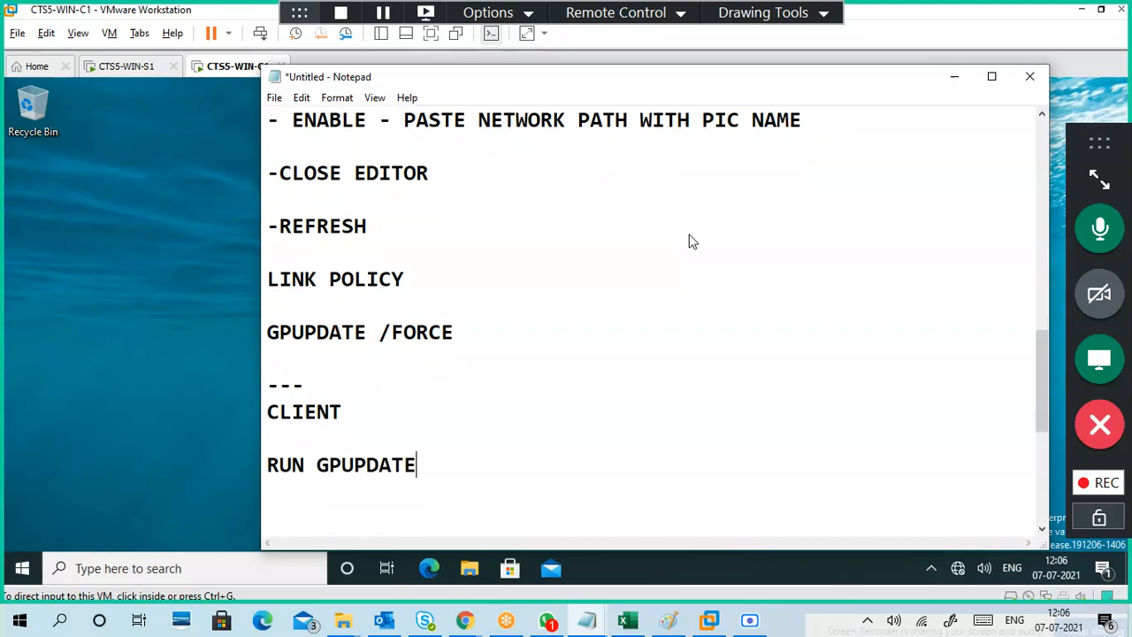
{"action": "type", "text": "/FORCE"}
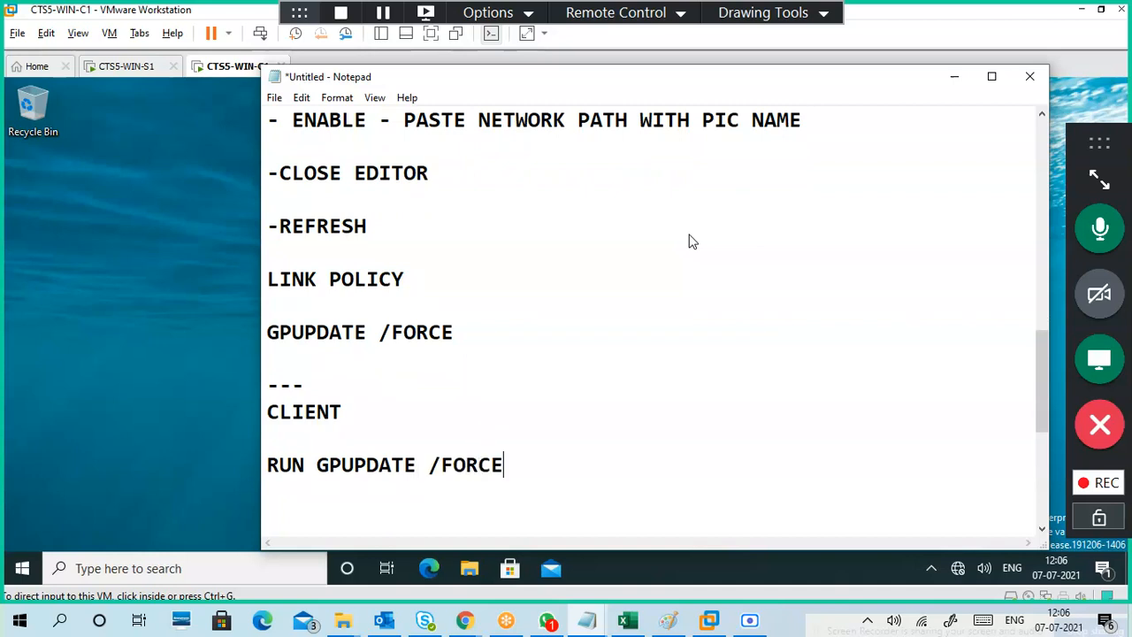
- Add the line "SIGN OUT - SIGN IN" below the client's update instruction, leaving one blank line between them
{"action": "key", "text": "Return"}
{"action": "key", "text": "Return"}
{"action": "type", "text": "SIGN OUT"}
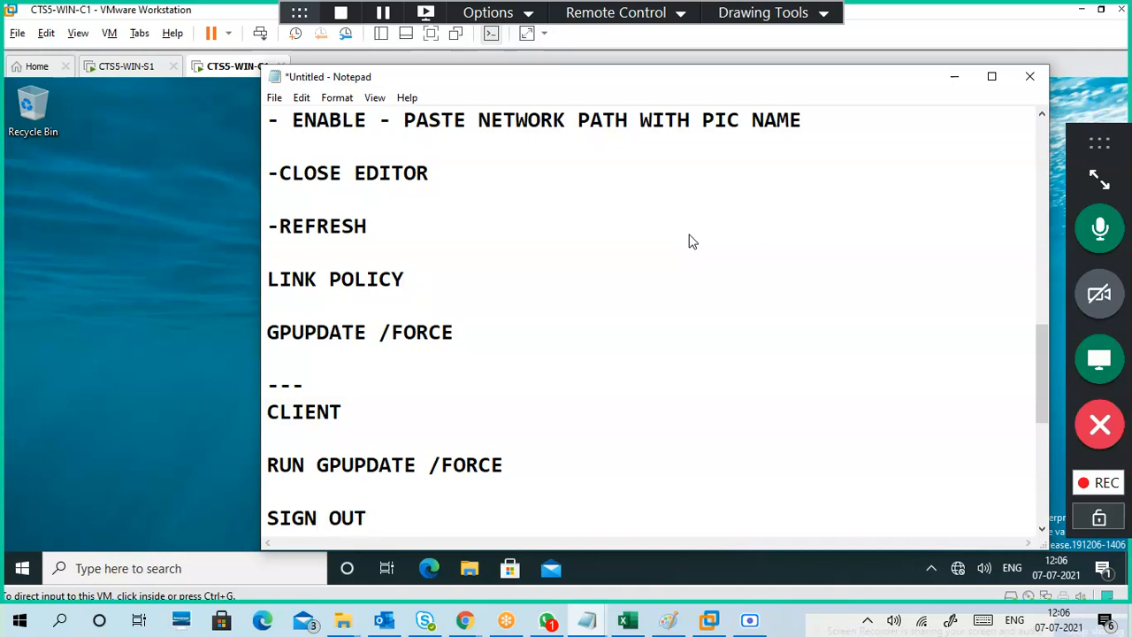
{"action": "type", "text": " - SIGN IN"}
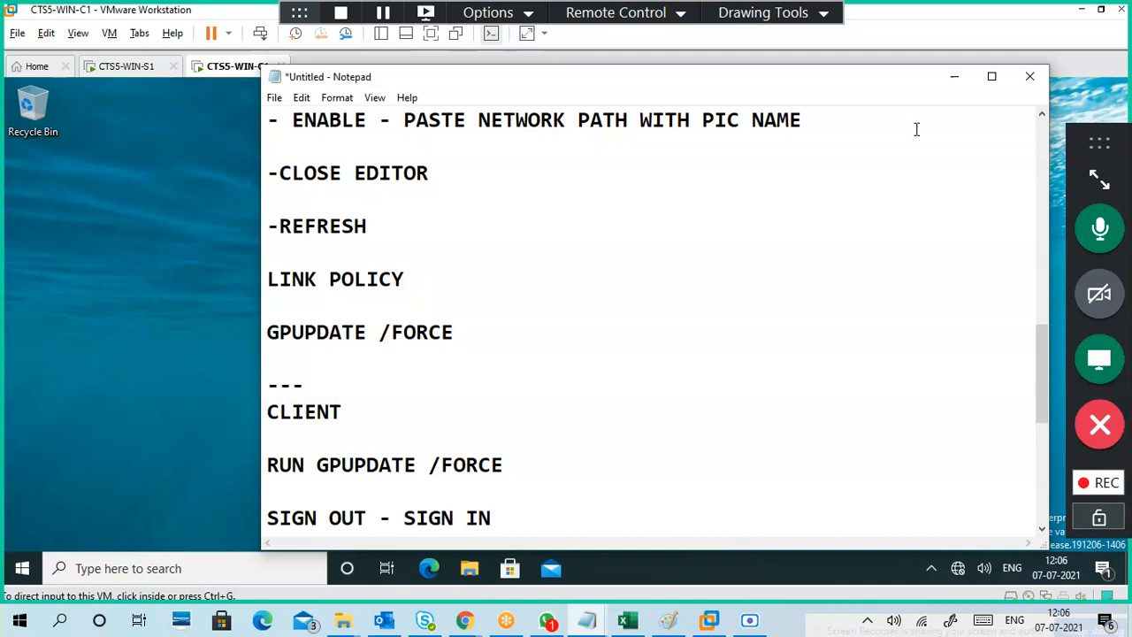
- Minimize the notes and execute gpupdate /force from the Run dialog of the CTS5-WIN-C1 client virtual machine
{"action": "left_click", "coordinate": [953, 77]}
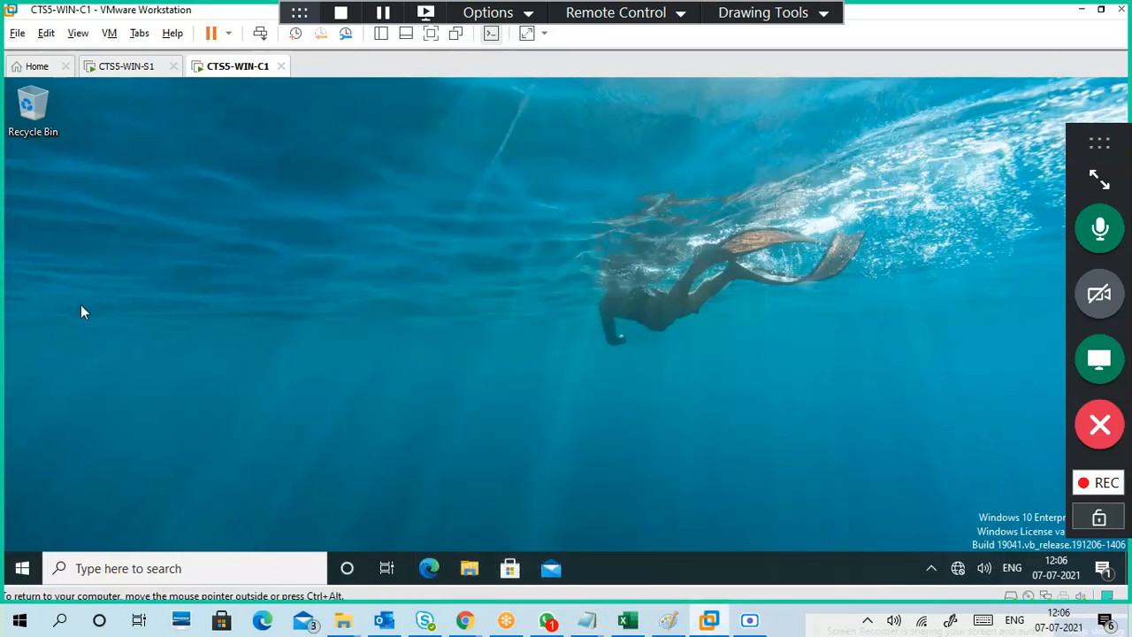
{"action": "key", "text": "super+r"}
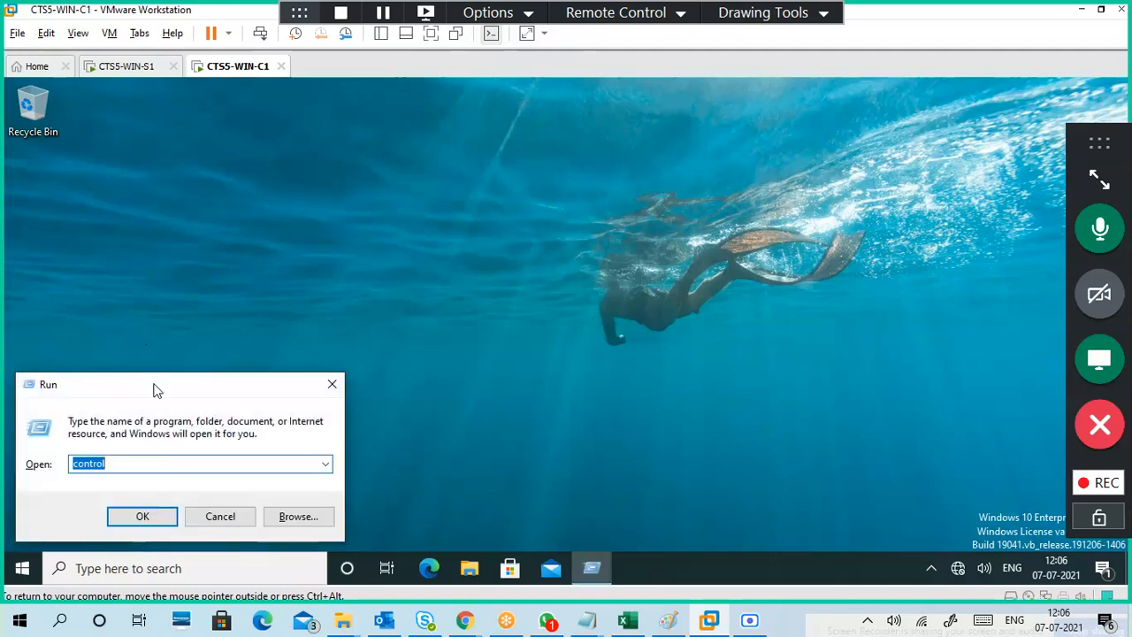
{"action": "type", "text": "gpupdate"}
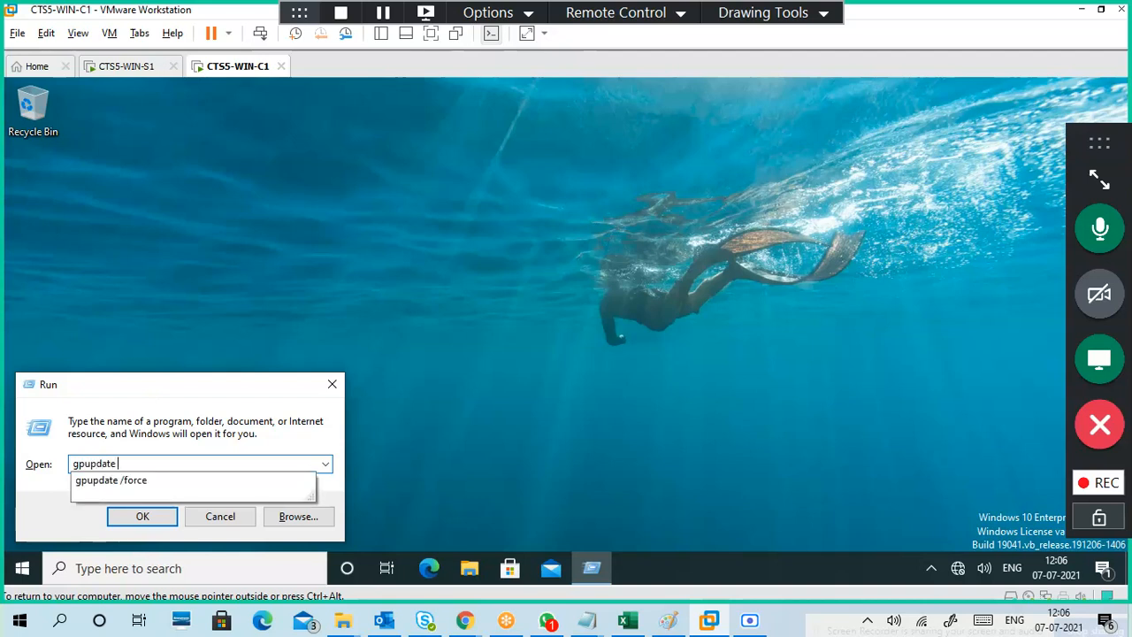
{"action": "type", "text": " /force"}
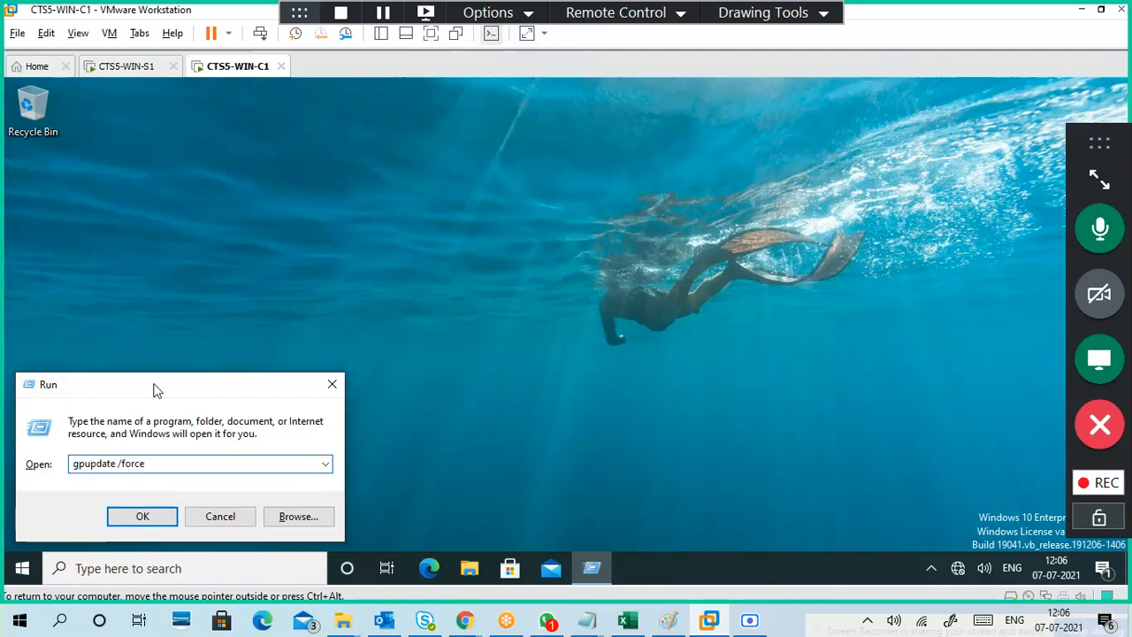
{"action": "left_click_drag", "start_coordinate": [161, 386], "coordinate": [228, 323]}
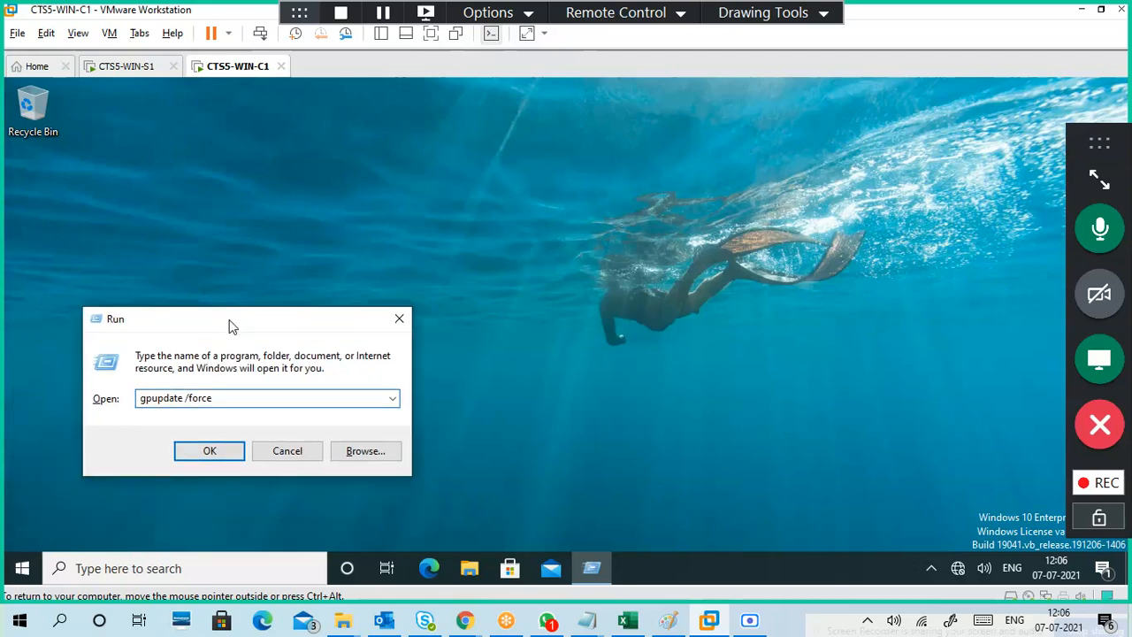
{"action": "left_click", "coordinate": [187, 398]}
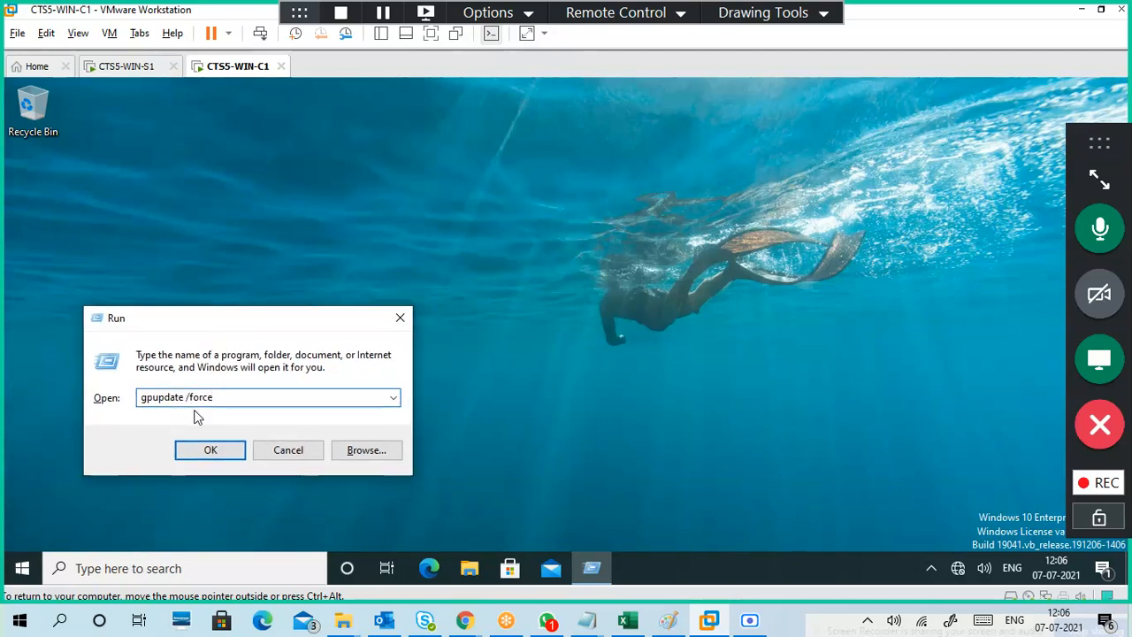
{"action": "key", "text": "BackSpace"}
{"action": "key", "text": "ctrl+a"}
{"action": "key", "text": "Return"}
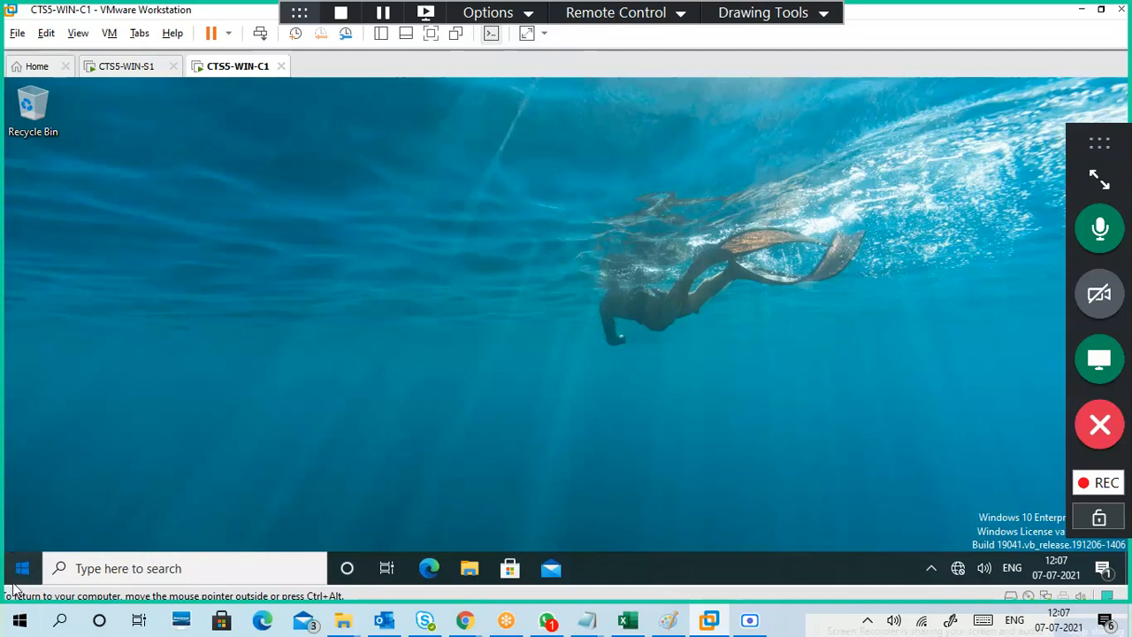
- Sign the current user out of the Windows client virtual machine
{"action": "key", "text": "super"}
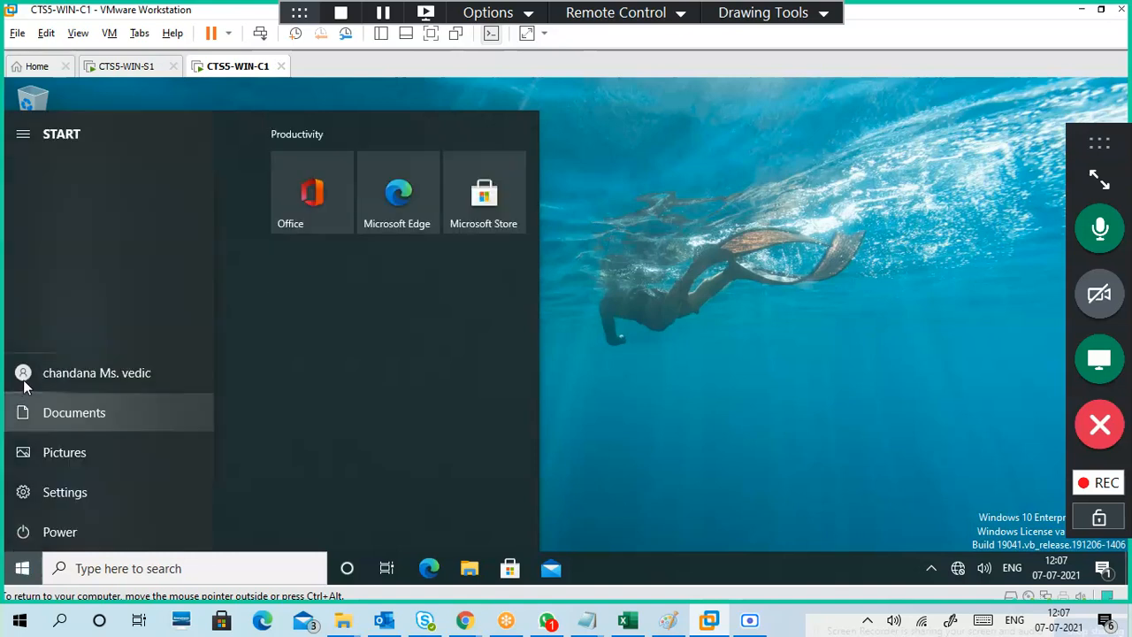
{"action": "mouse_move", "coordinate": [25, 386]}
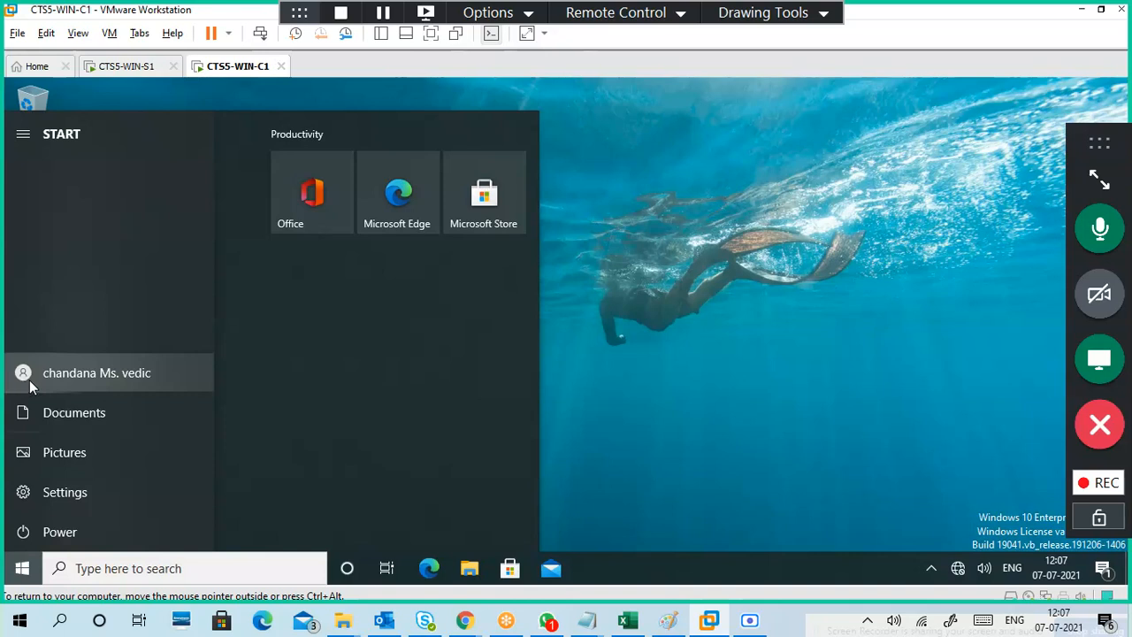
{"action": "left_click", "coordinate": [25, 374]}
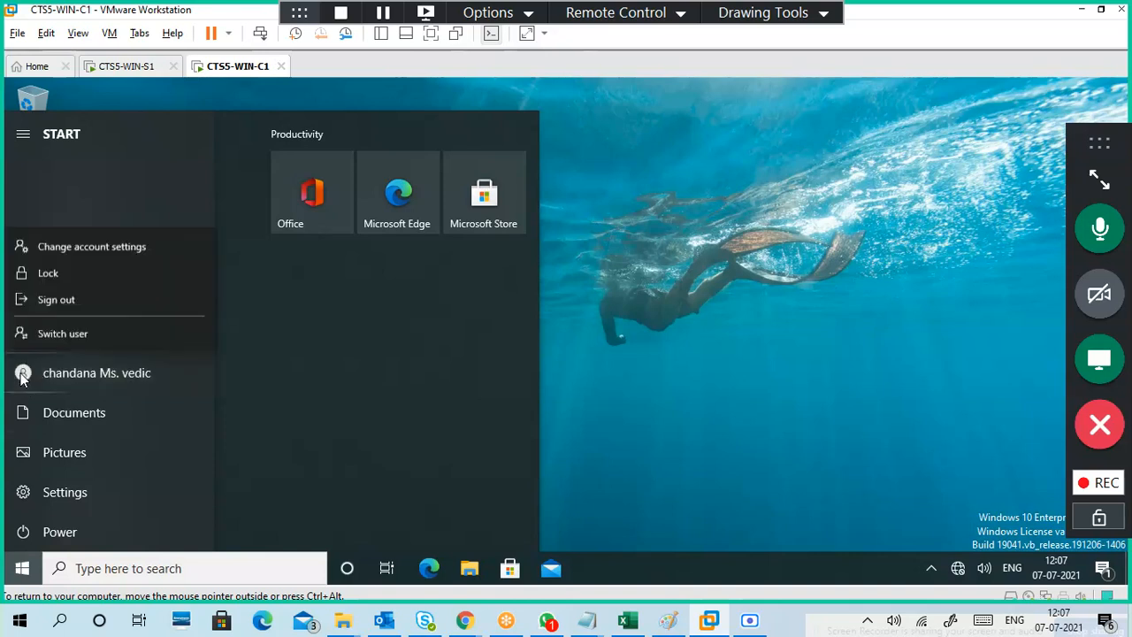
{"action": "left_click", "coordinate": [25, 375]}
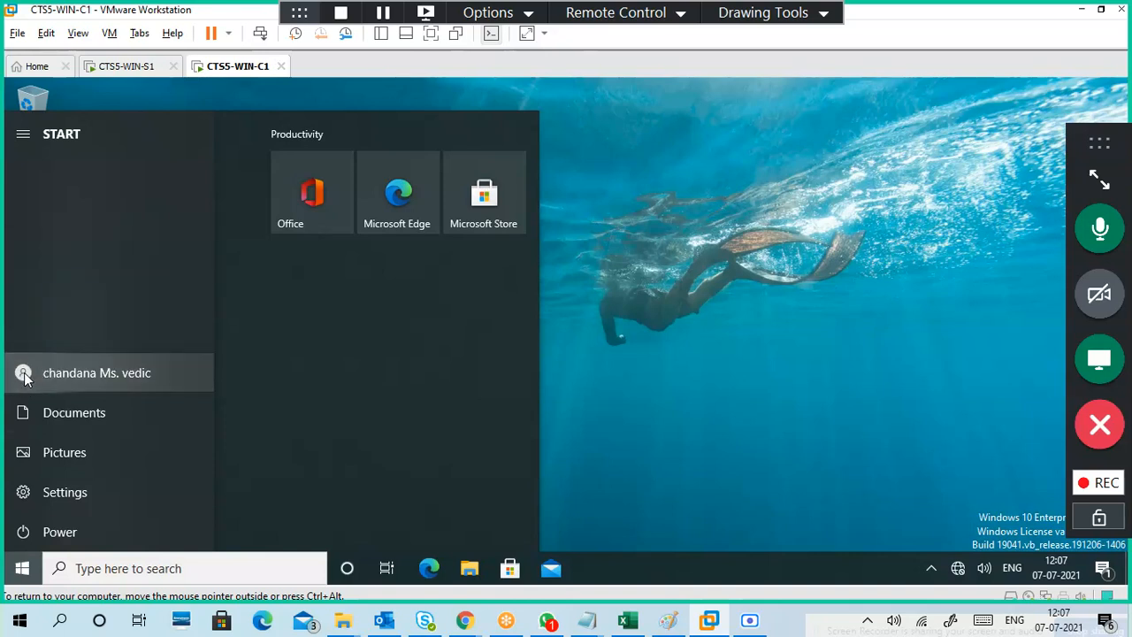
{"action": "left_click", "coordinate": [24, 376]}
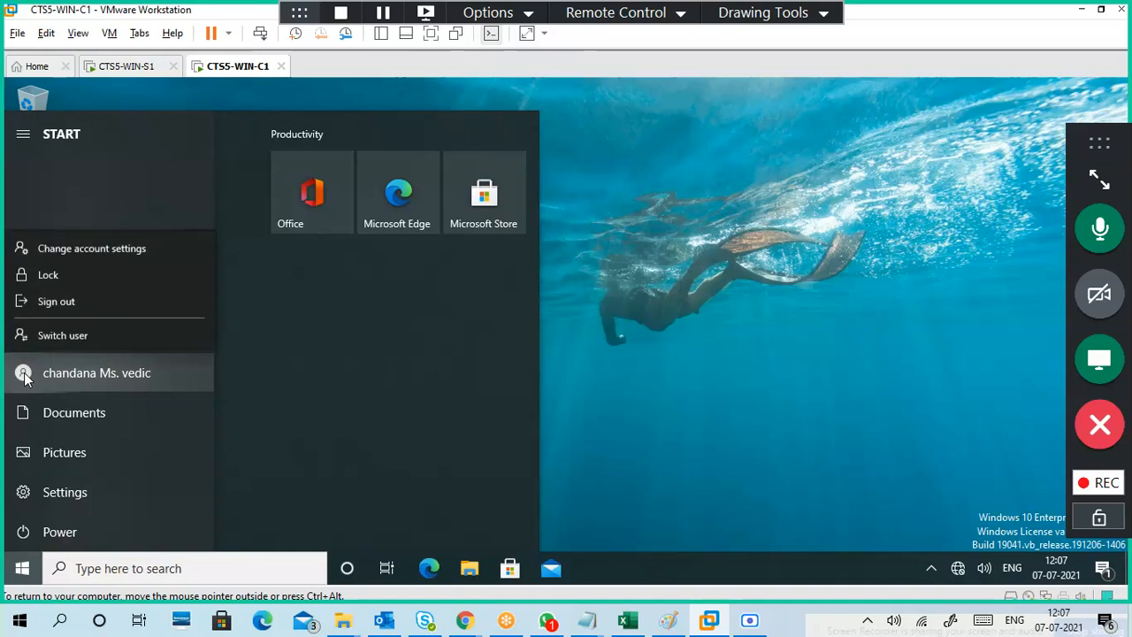
{"action": "left_click", "coordinate": [48, 299]}
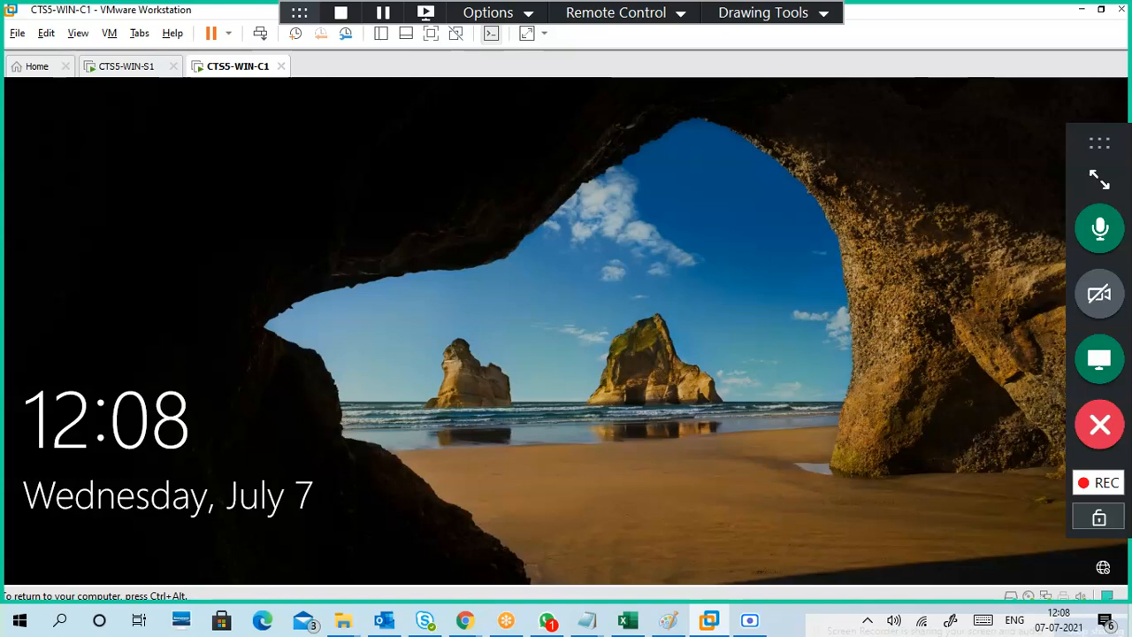
- Sign back in to the client through Other user, entering the domain account's user name and password
{"action": "key", "text": "Return"}
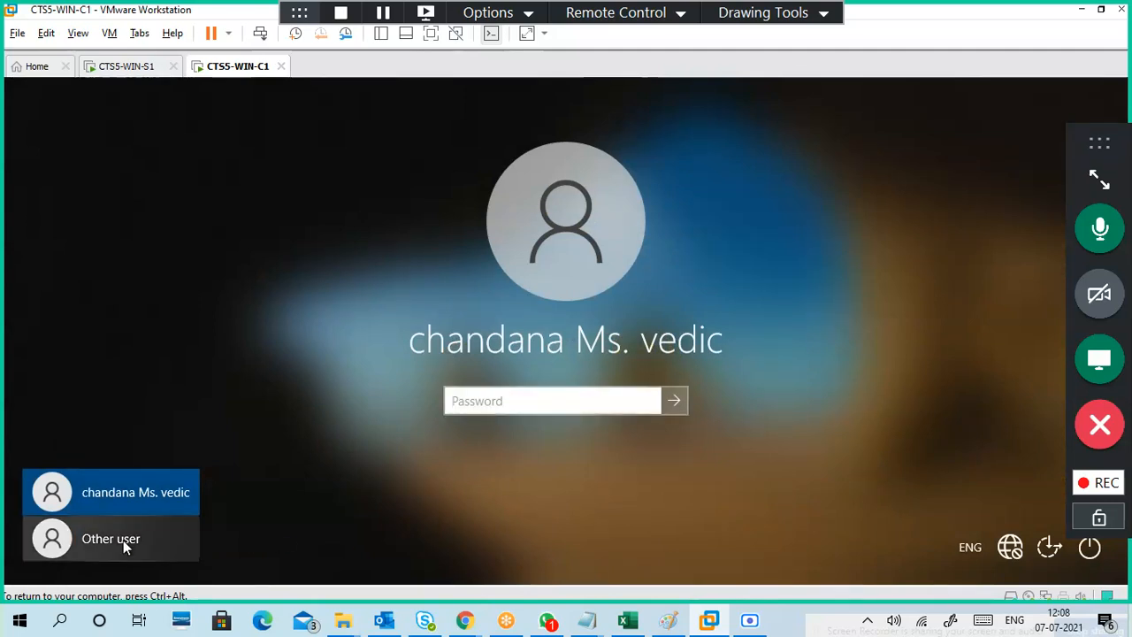
{"action": "left_click", "coordinate": [123, 540]}
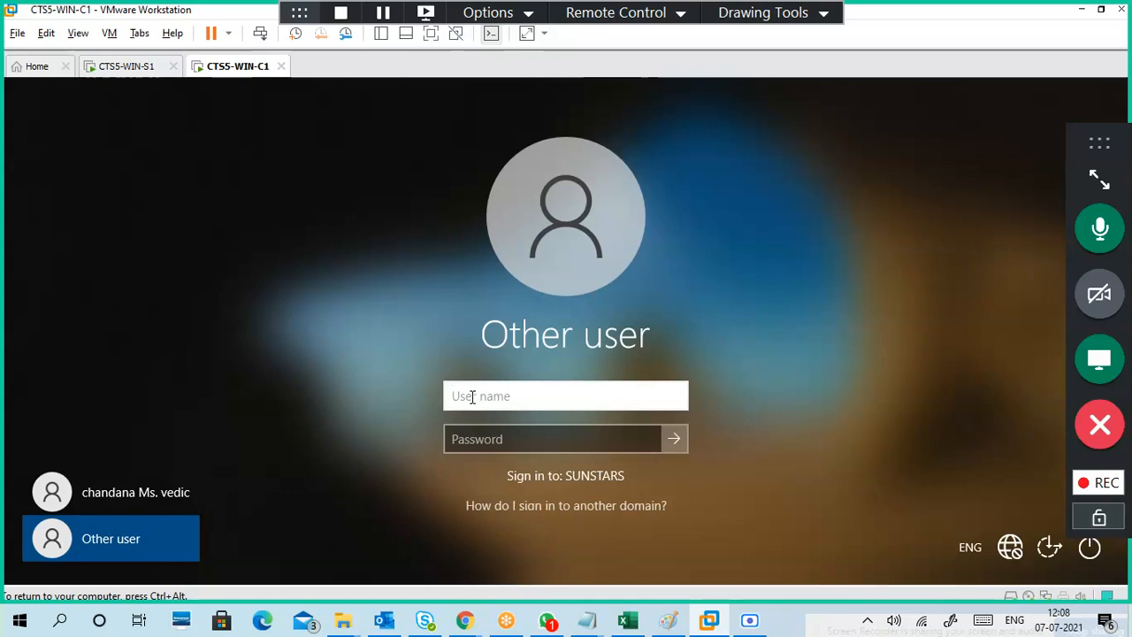
{"action": "type", "text": "chandana"}
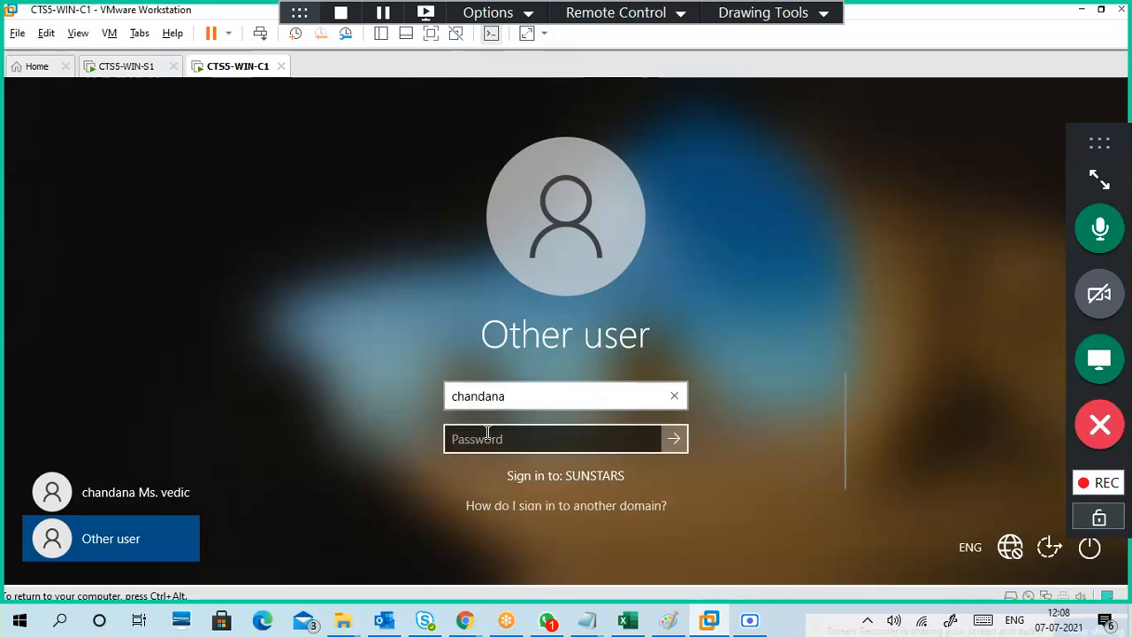
{"action": "left_click", "coordinate": [487, 439]}
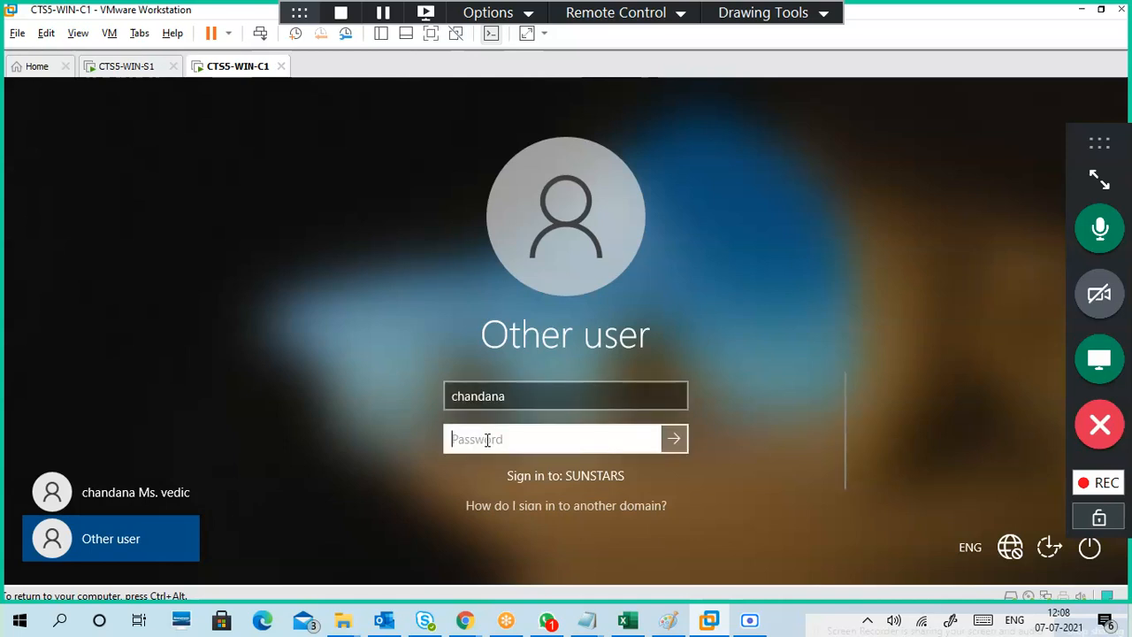
{"action": "type", "text": "•••••••••"}
{"action": "key", "text": "Return"}
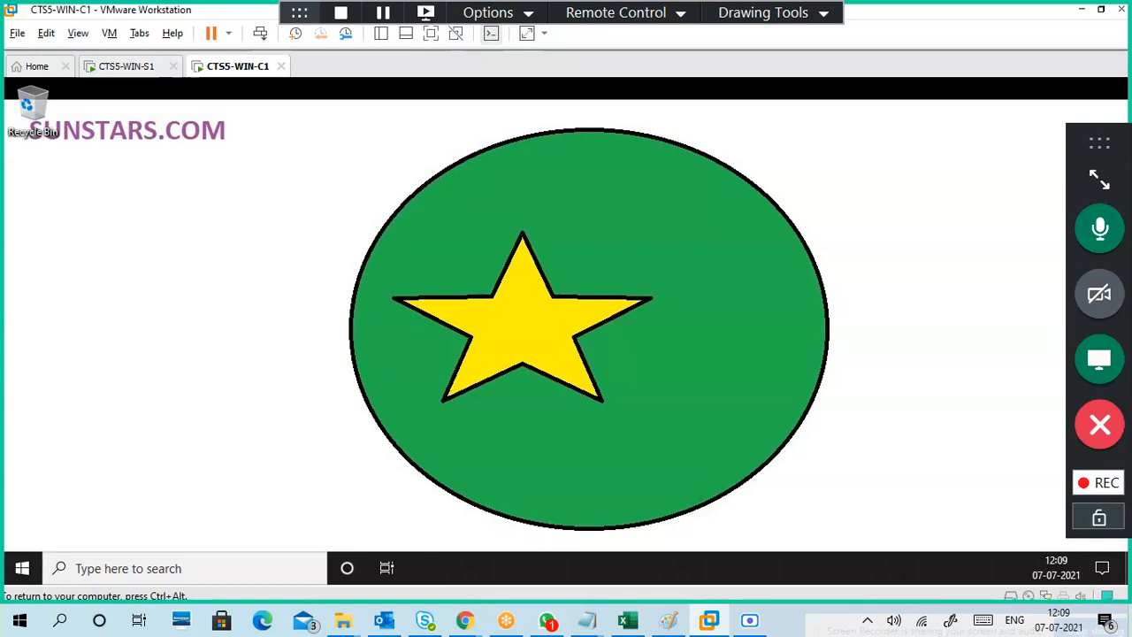
- Show the client virtual machine in full screen and refresh its desktop to inspect the wallpaper
{"action": "left_click", "coordinate": [432, 37]}
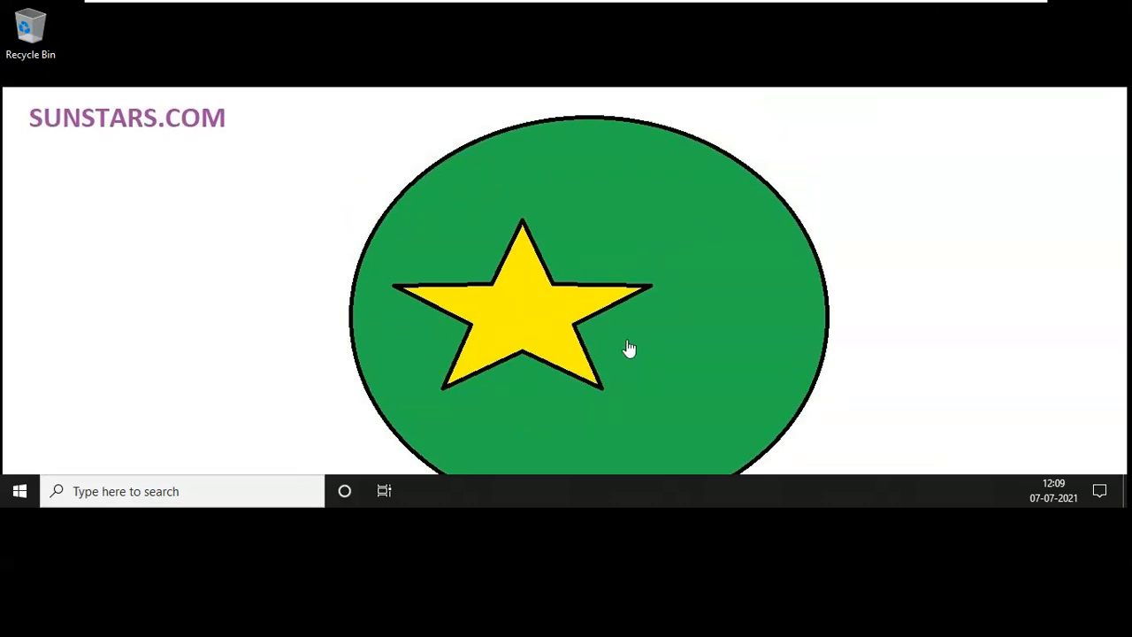
{"action": "mouse_move", "coordinate": [971, 5]}
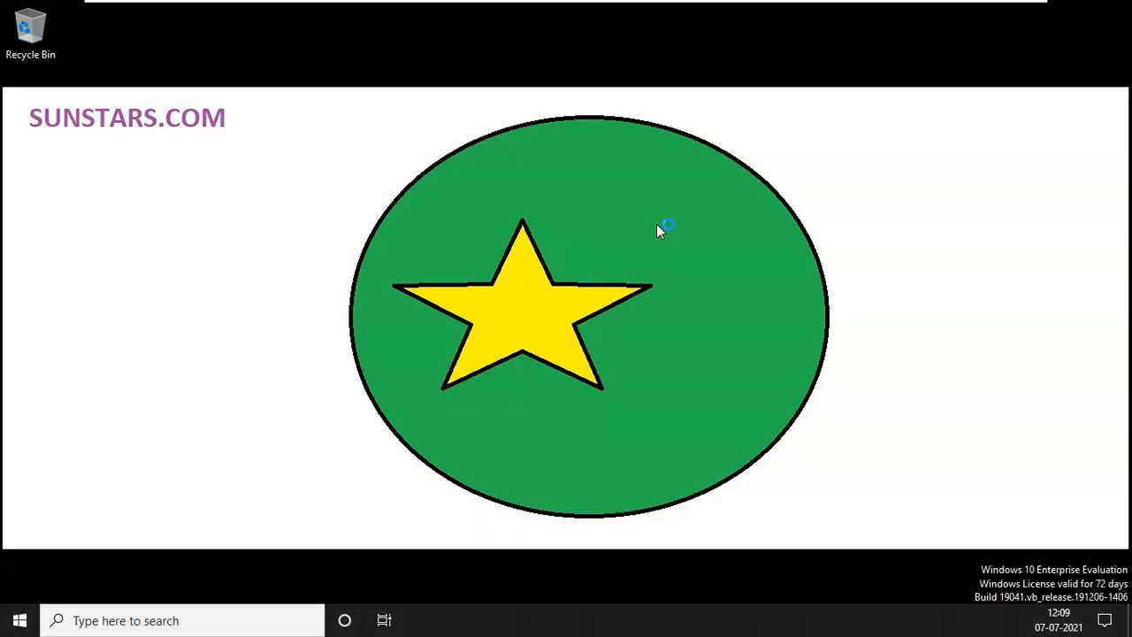
{"action": "right_click", "coordinate": [652, 231]}
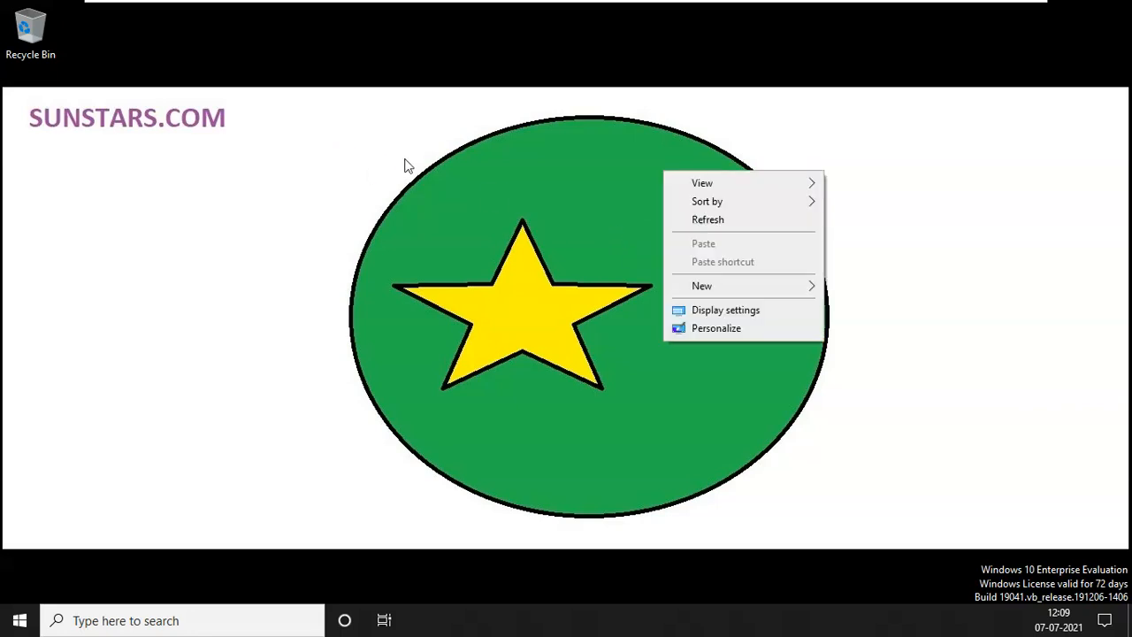
{"action": "left_click", "coordinate": [682, 221]}
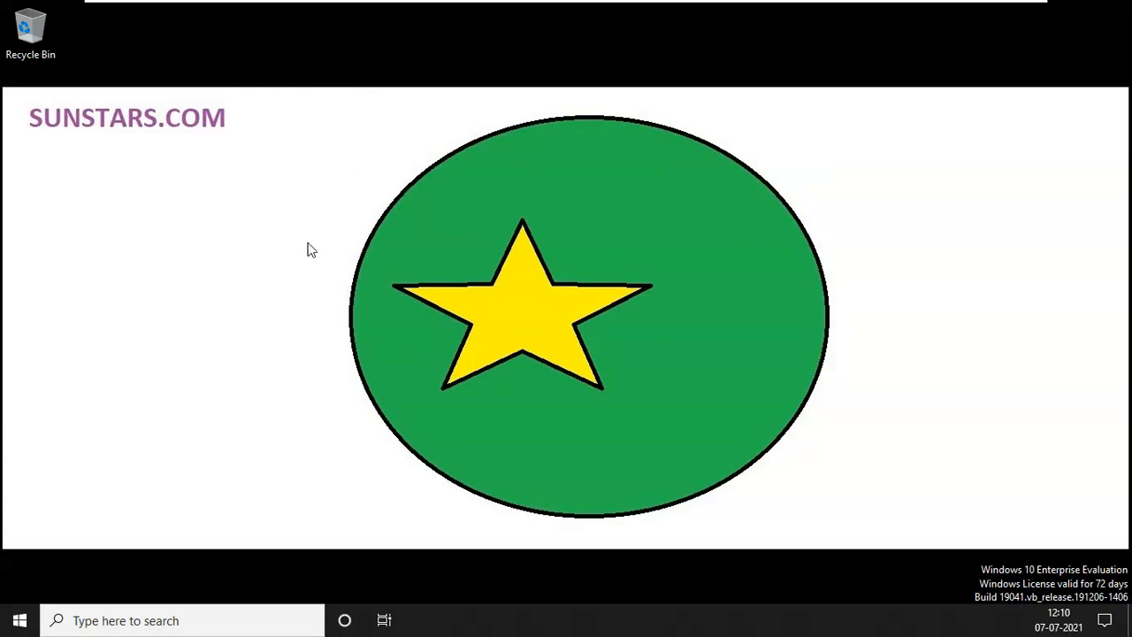
- Open the client desktop's Background personalization settings, inspect them, and return the virtual machine to windowed view
{"action": "right_click", "coordinate": [308, 279]}
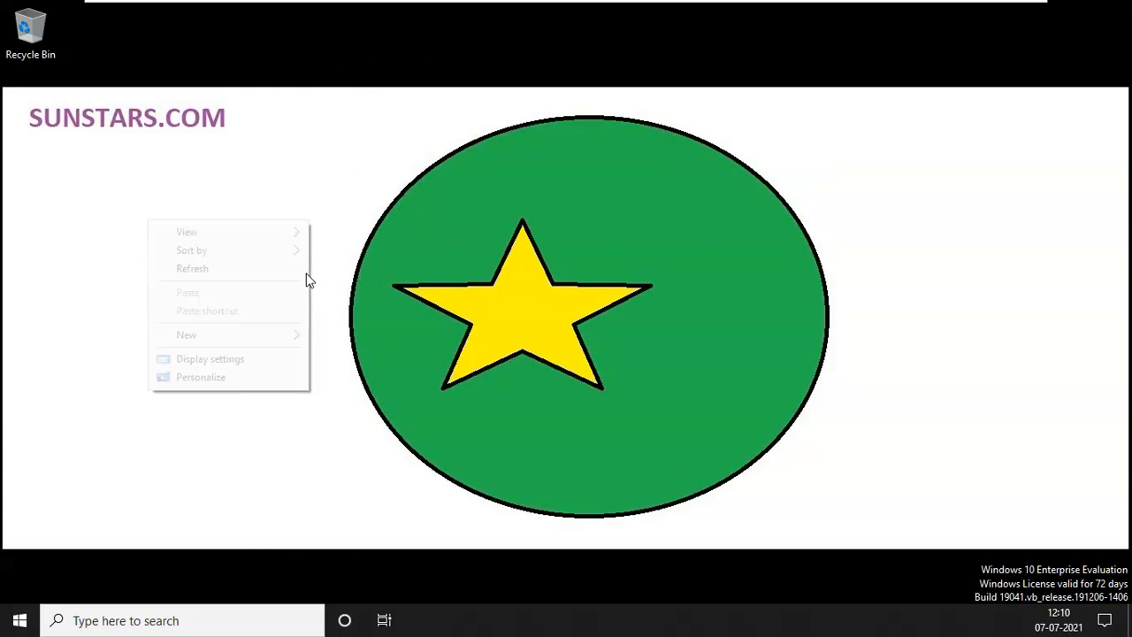
{"action": "left_click", "coordinate": [236, 376]}
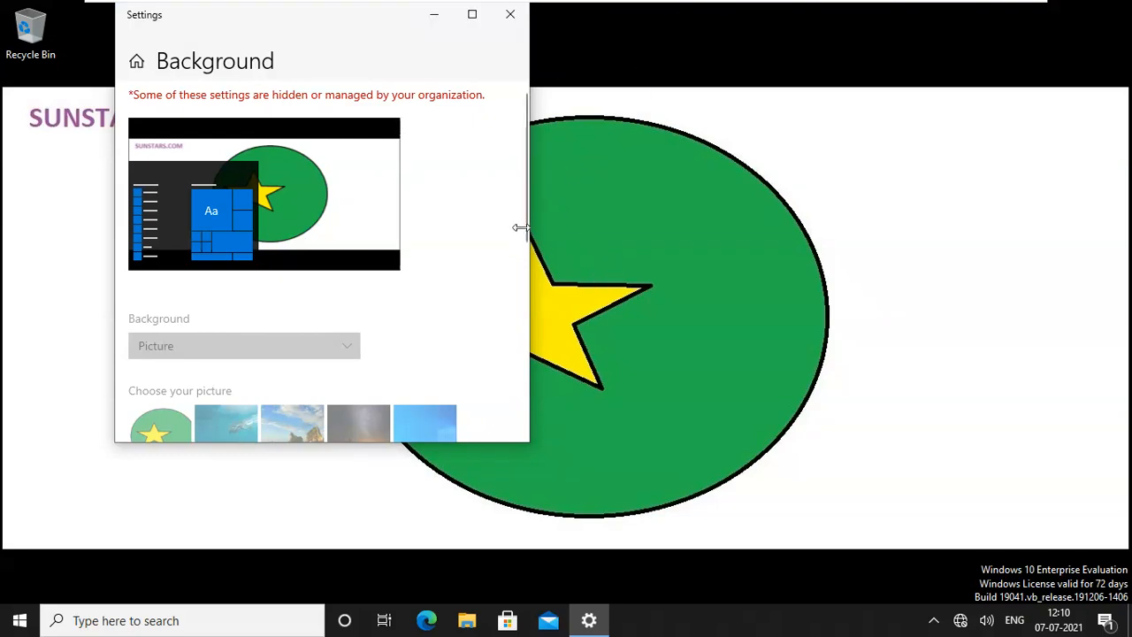
{"action": "scroll", "coordinate": [358, 383], "scroll_direction": "down", "scroll_amount": 3}
{"action": "mouse_move", "coordinate": [947, 5]}
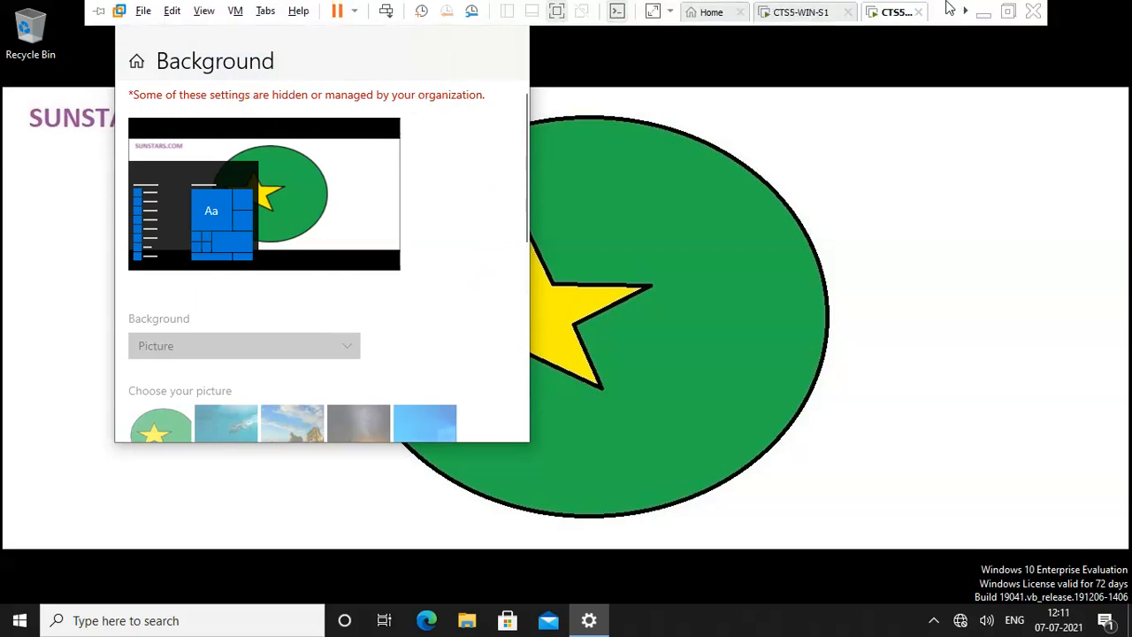
{"action": "left_click", "coordinate": [1006, 11]}
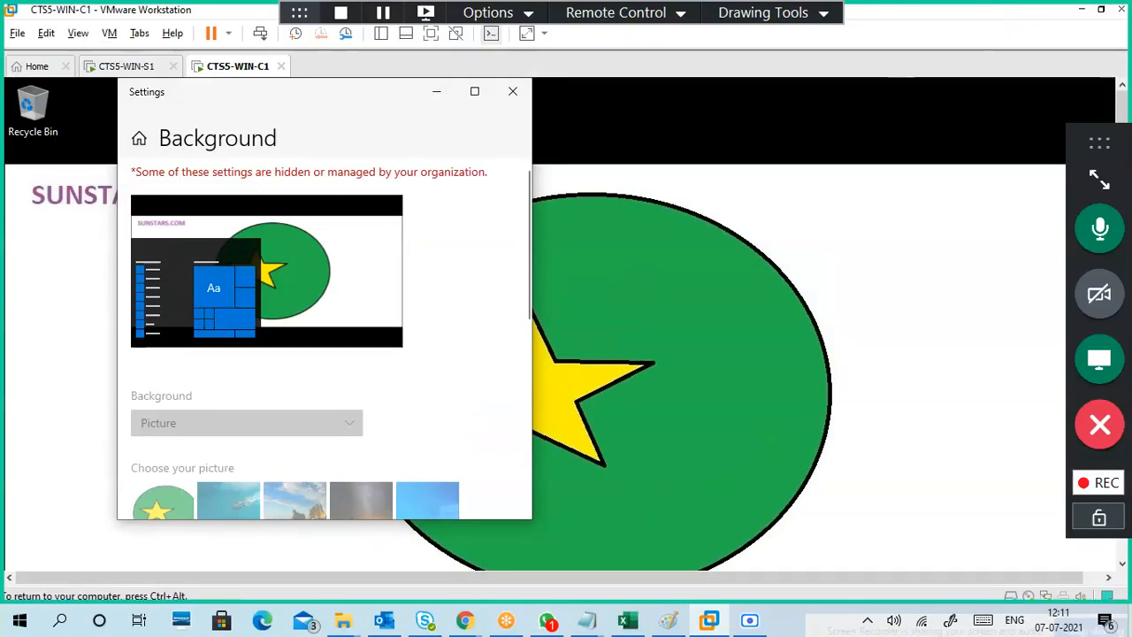
- Check whether the picture, fit and color options on the Background page can be edited, and close Settings
{"action": "left_click_drag", "start_coordinate": [255, 98], "coordinate": [488, 102]}
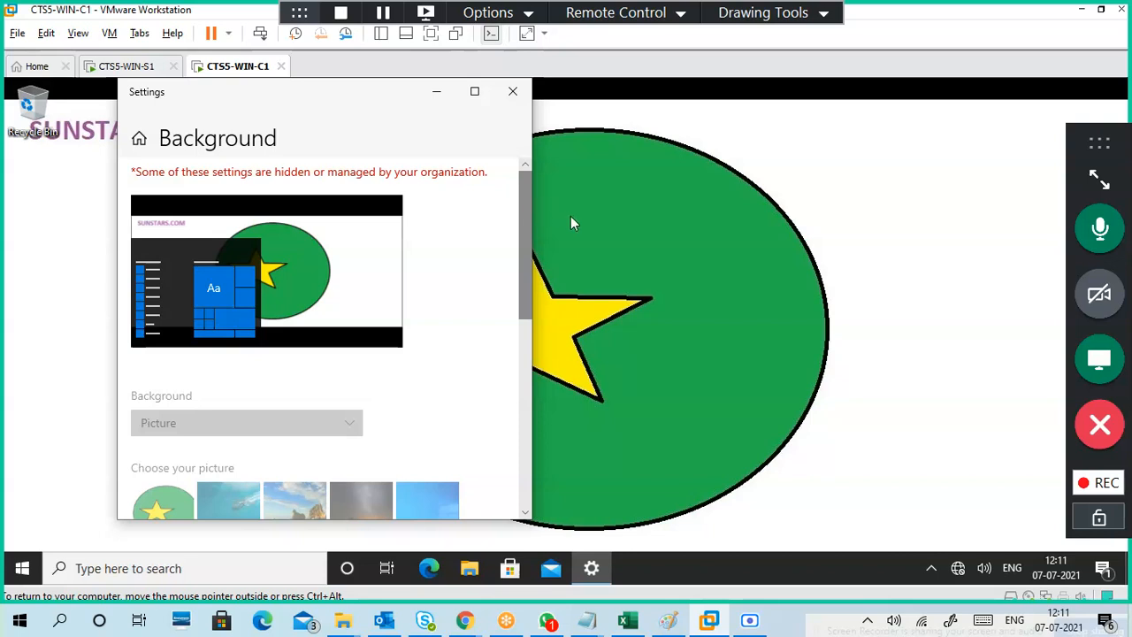
{"action": "scroll", "coordinate": [524, 256], "scroll_direction": "down", "scroll_amount": 3}
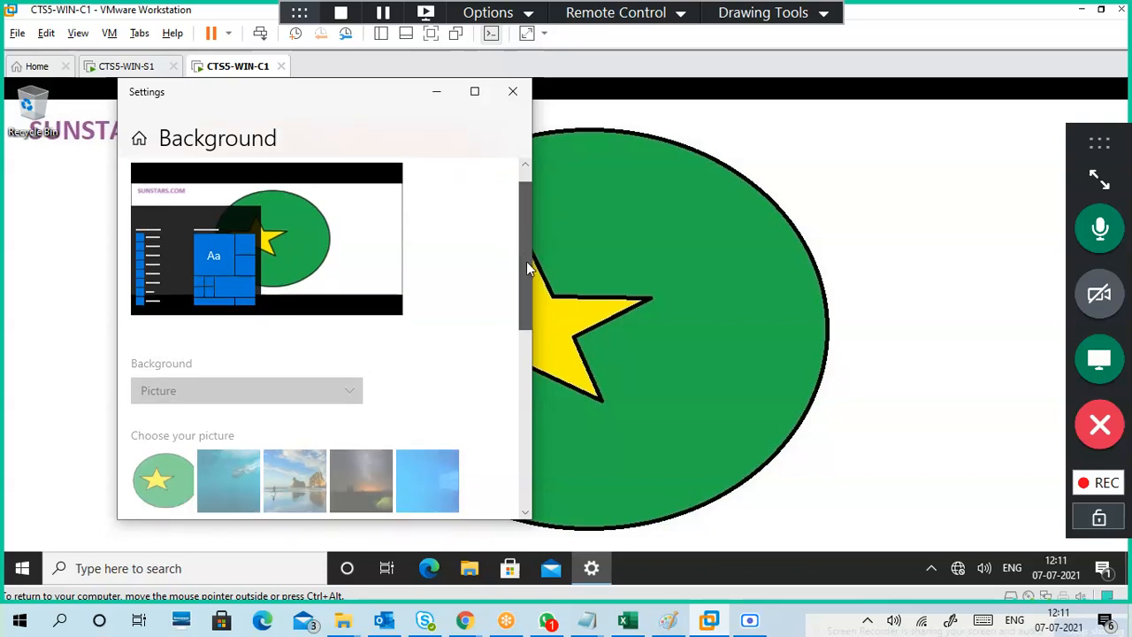
{"action": "scroll", "coordinate": [527, 303], "scroll_direction": "down", "scroll_amount": 5}
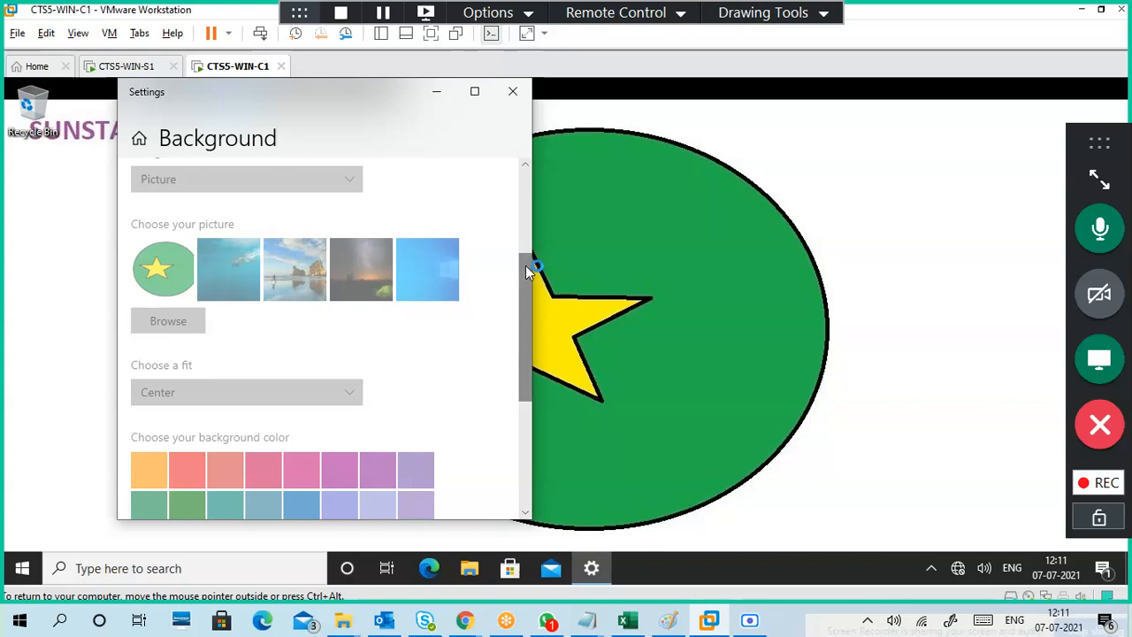
{"action": "left_click_drag", "start_coordinate": [528, 267], "coordinate": [524, 170]}
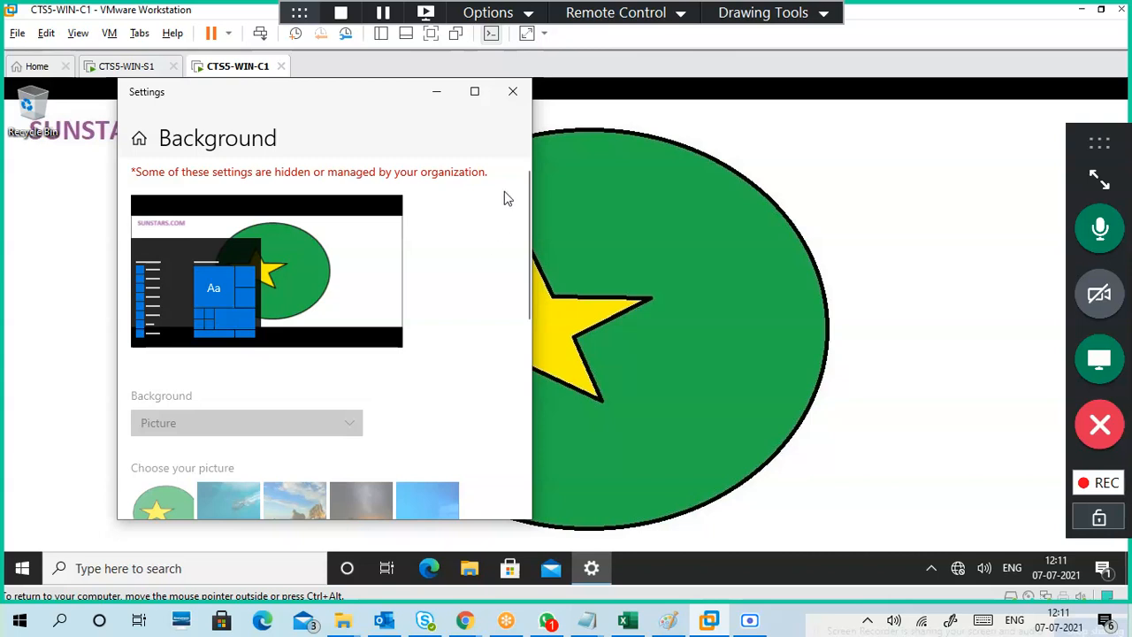
{"action": "left_click", "coordinate": [513, 92]}
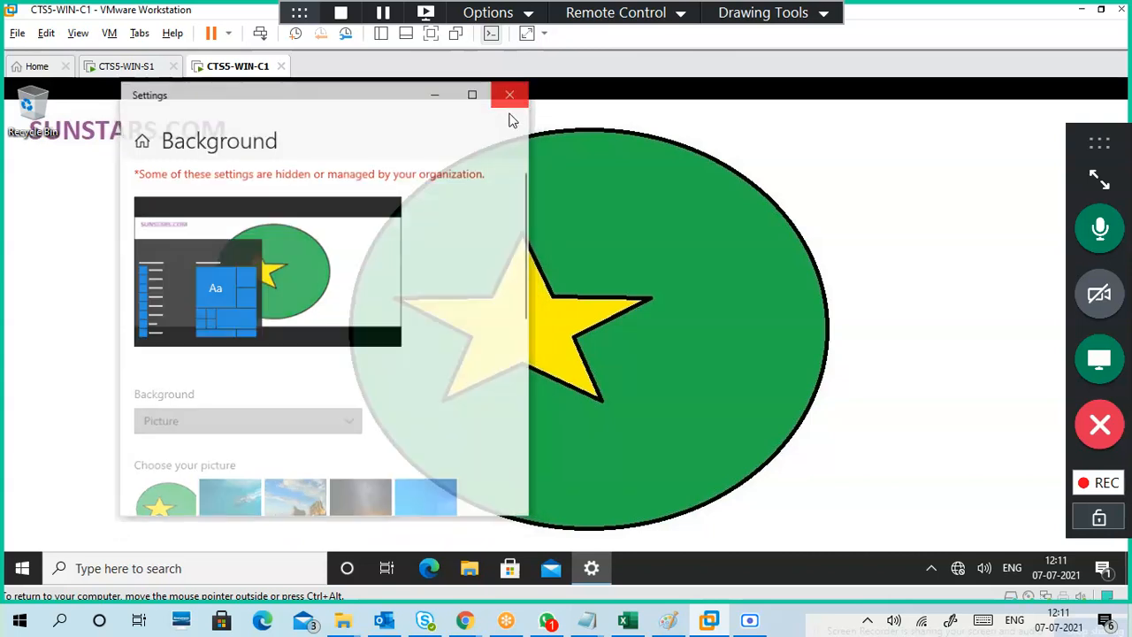
- On the CTS5-WIN-S1 server, set Magnifier to 100% and launch Active Directory Users and Computers from Server Manager, minimizing Server Manager
{"action": "left_click", "coordinate": [128, 70]}
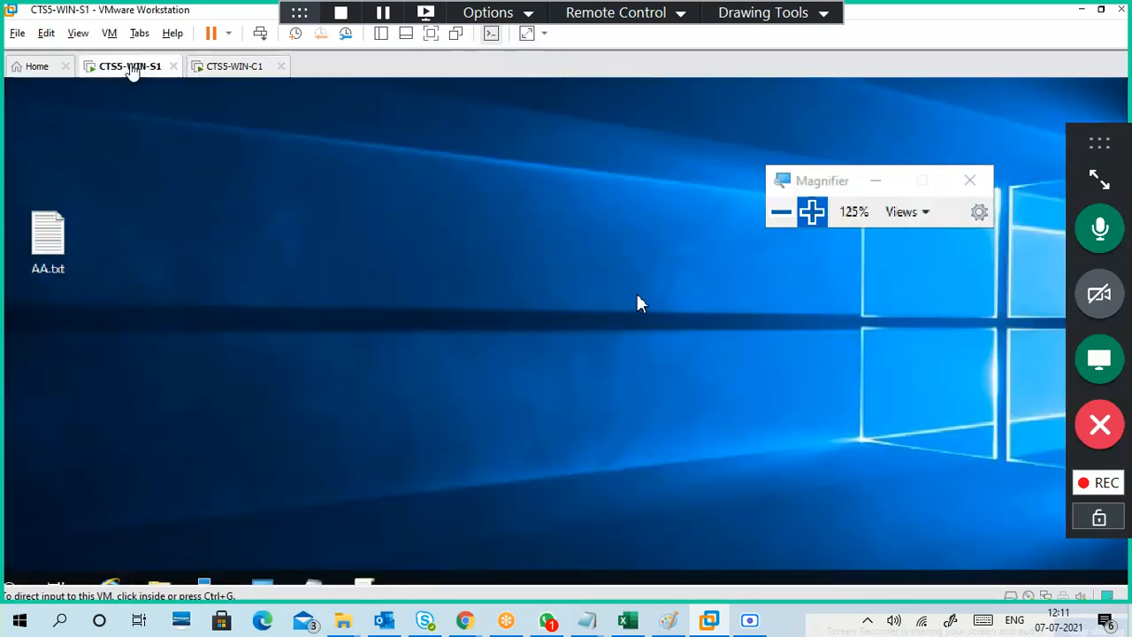
{"action": "left_click", "coordinate": [779, 211]}
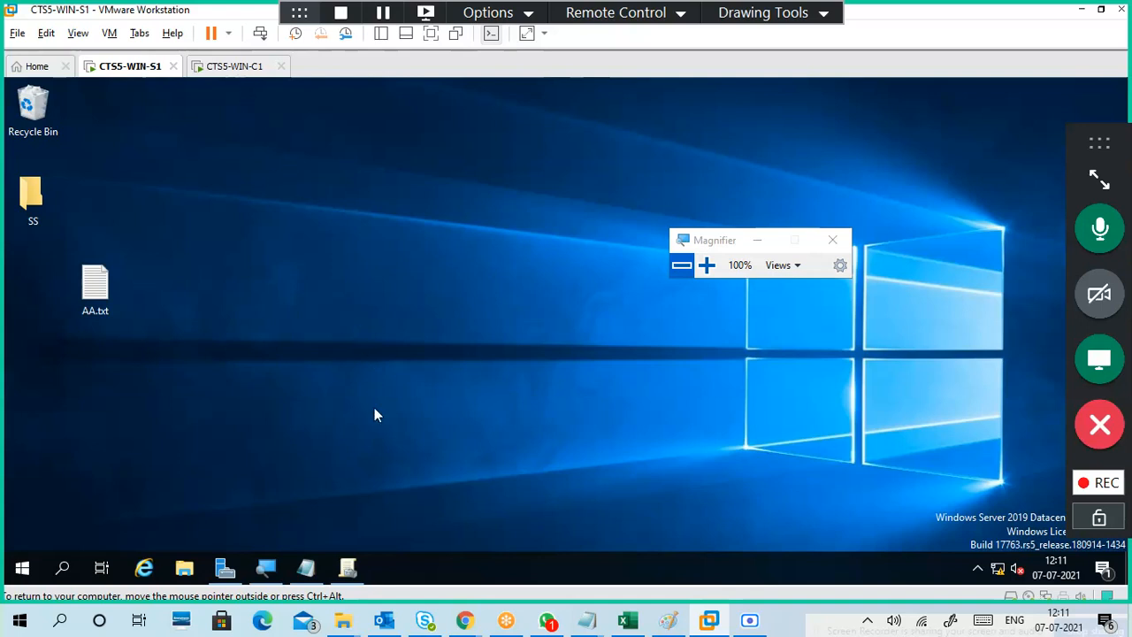
{"action": "left_click", "coordinate": [224, 567]}
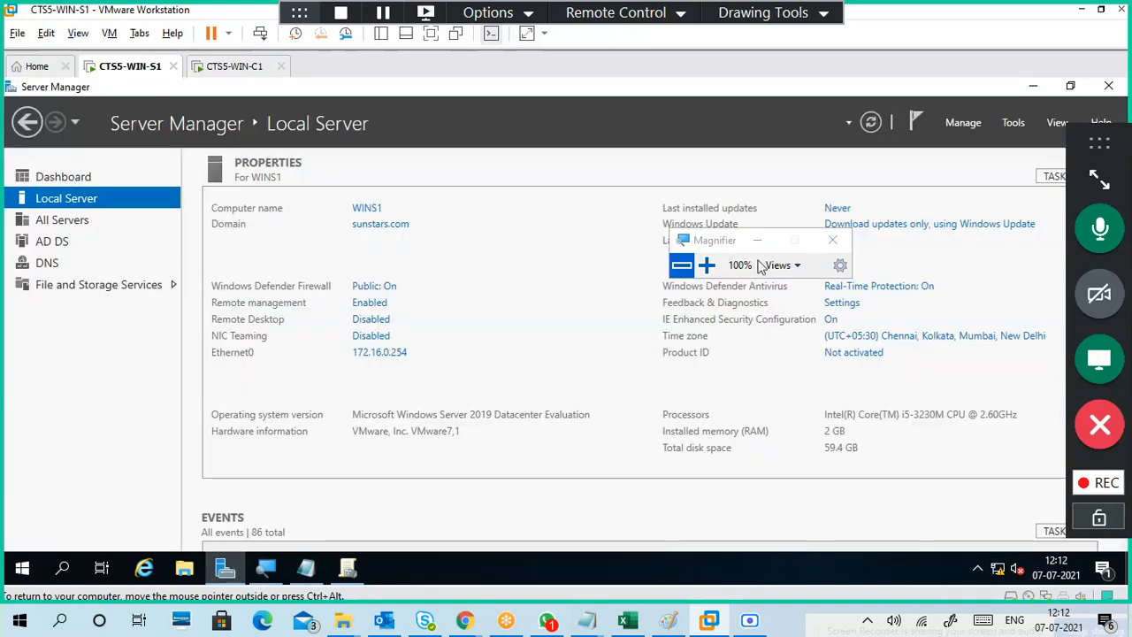
{"action": "left_click", "coordinate": [1008, 123]}
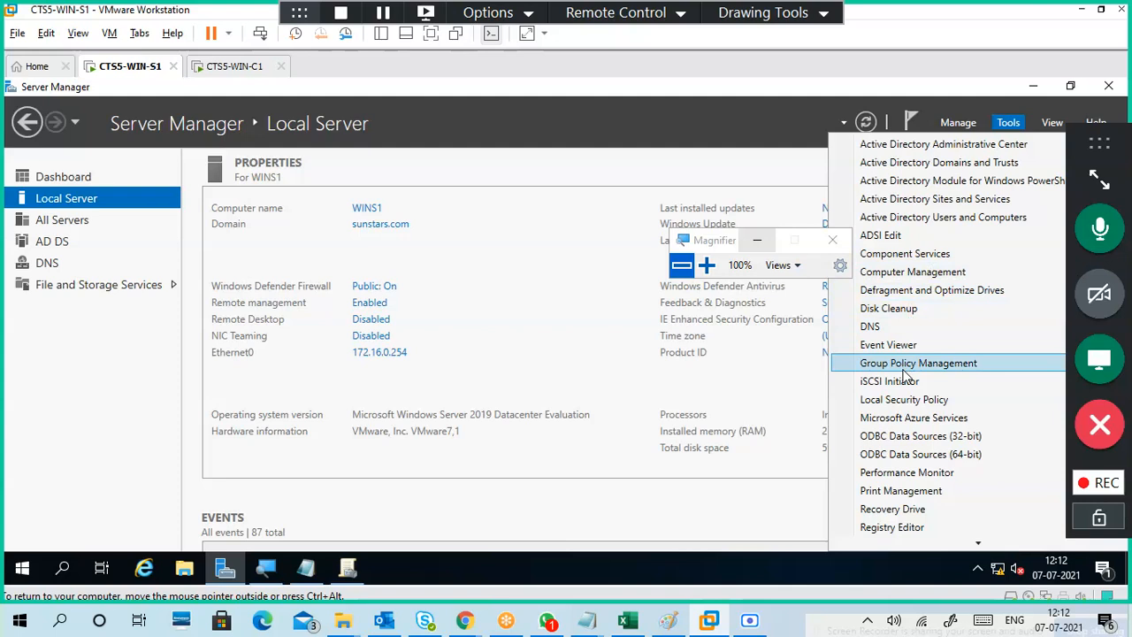
{"action": "left_click", "coordinate": [1006, 122]}
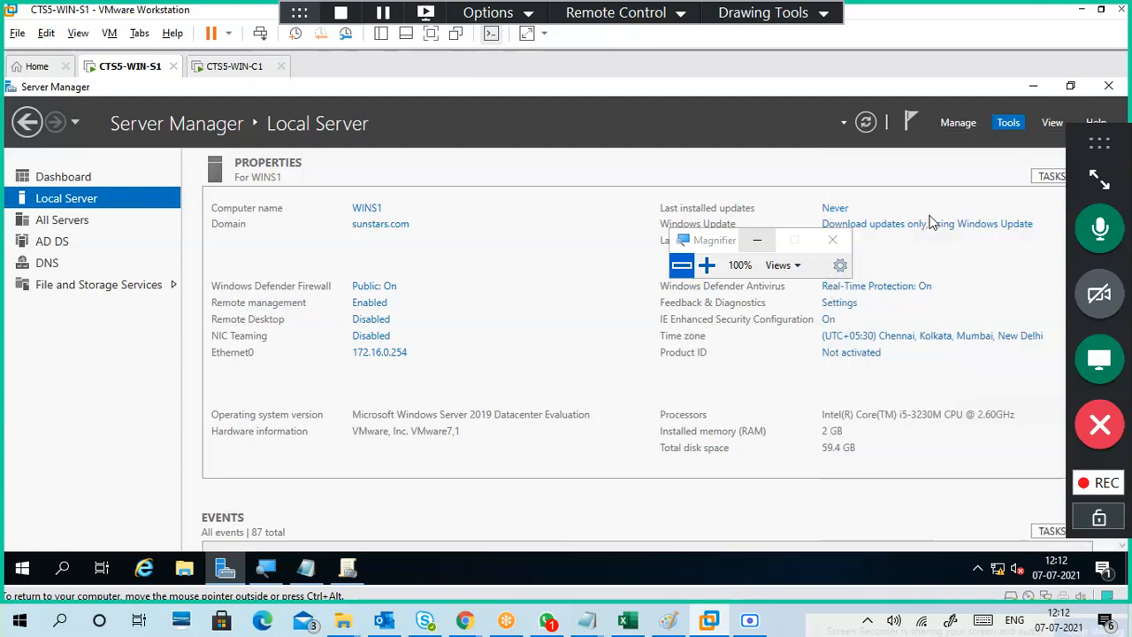
{"action": "left_click", "coordinate": [1033, 86]}
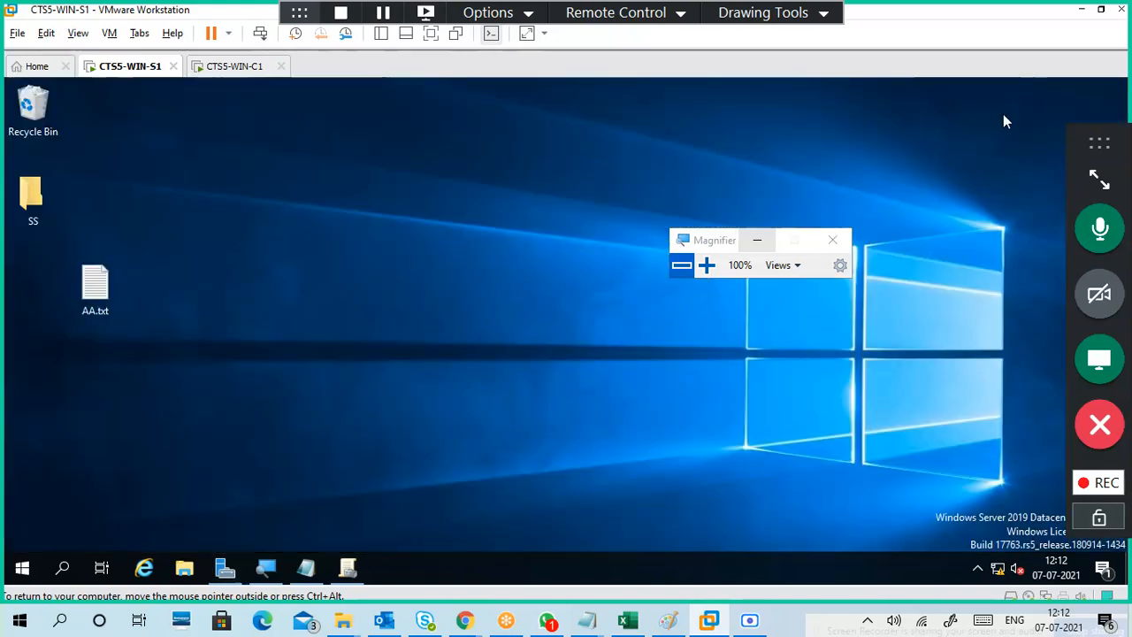
- Move Magnifier clear of the desktop's center and select the DOTNET organizational unit under DEVELOPER
{"action": "left_click_drag", "start_coordinate": [712, 239], "coordinate": [963, 93]}
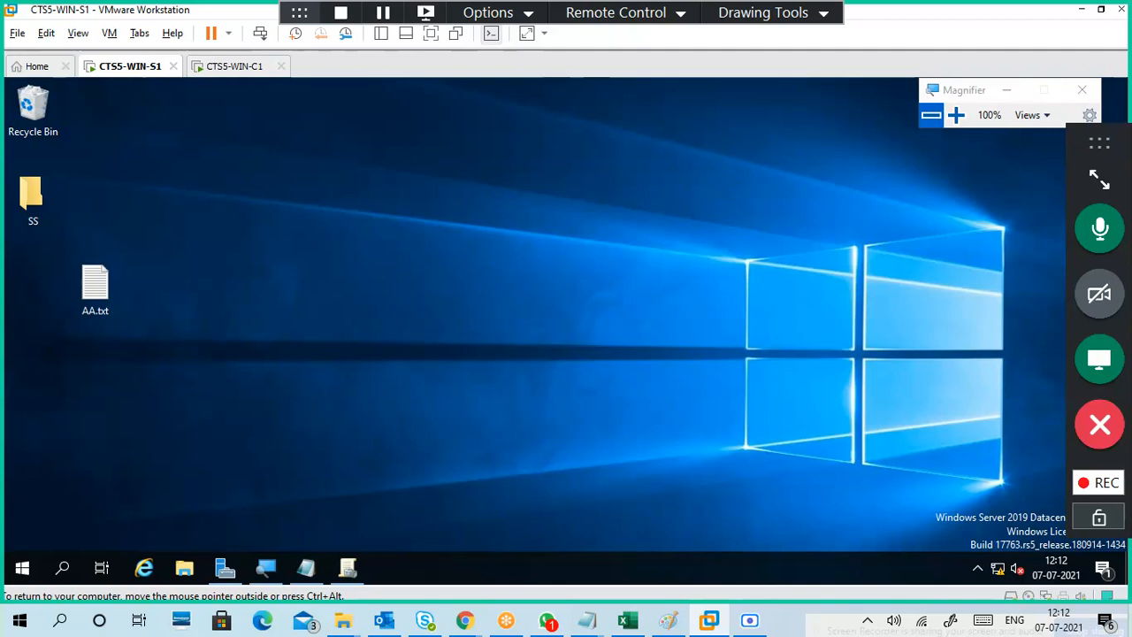
{"action": "key", "text": "ctrl+alt"}
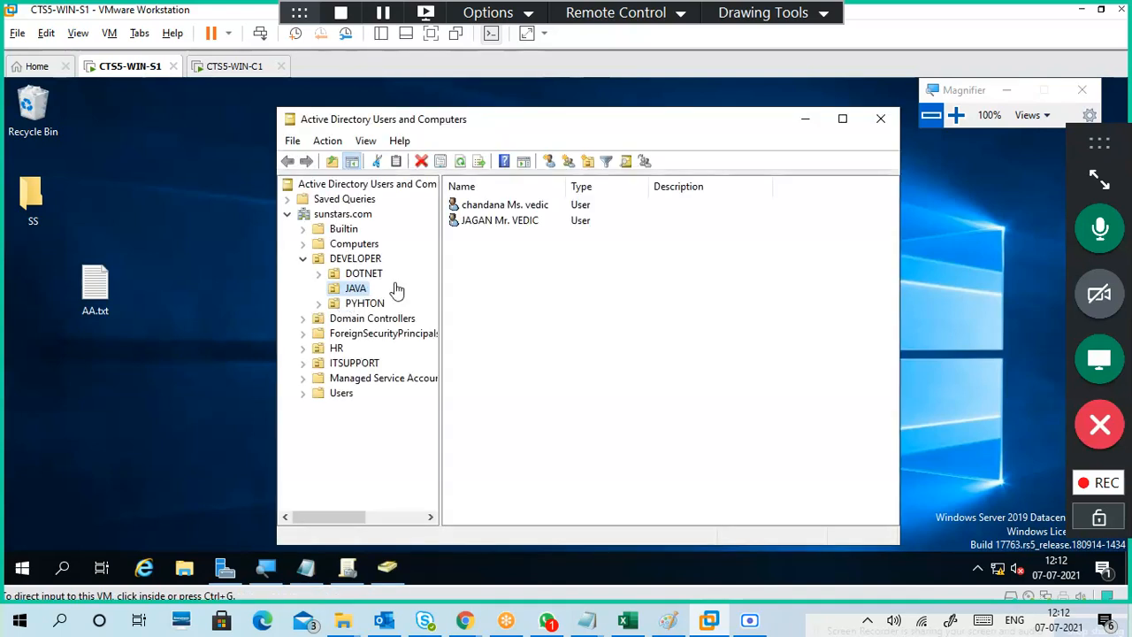
{"action": "left_click", "coordinate": [576, 273]}
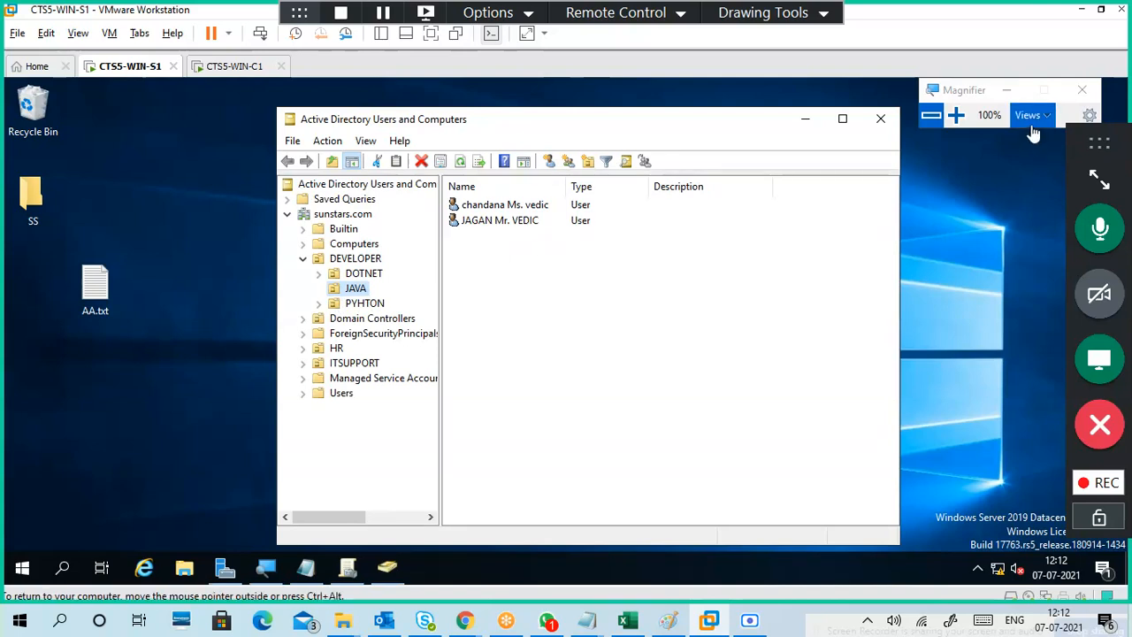
{"action": "left_click", "coordinate": [576, 292]}
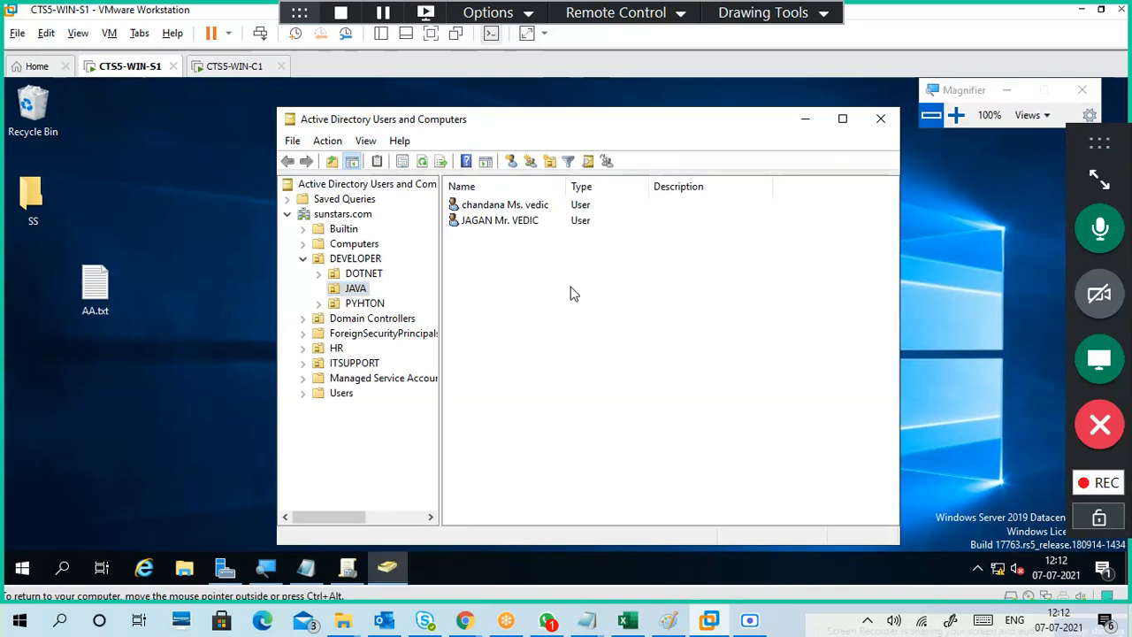
{"action": "left_click", "coordinate": [355, 274]}
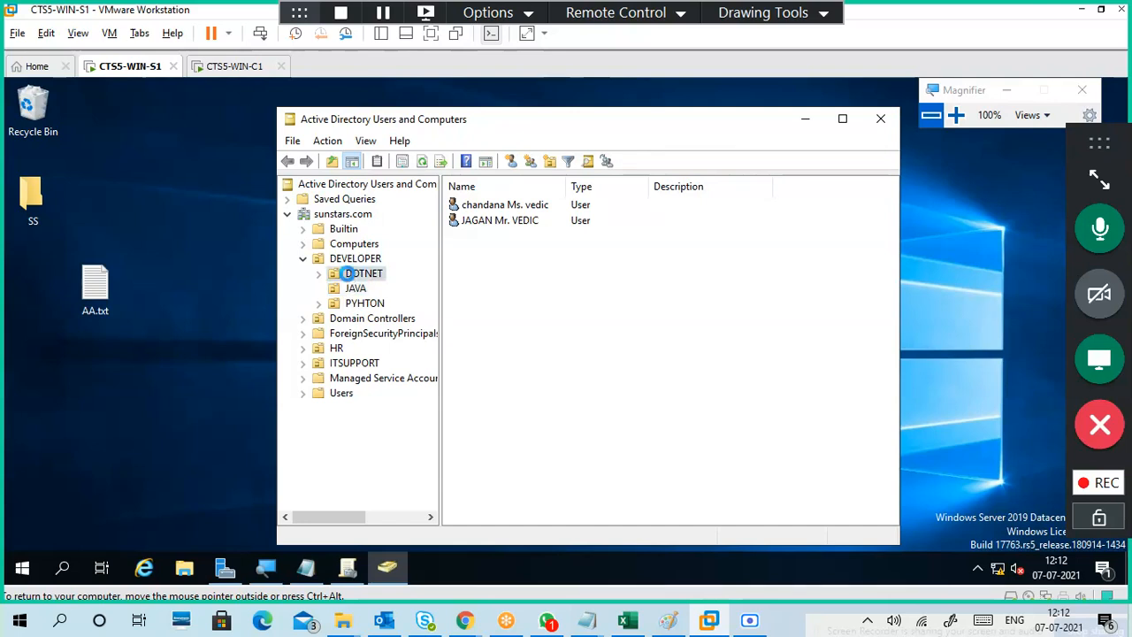
- Review the PYHTON and JAVA organizational units, inspect the second JAVA user's properties, and minimize Active Directory Users and Computers
{"action": "left_click", "coordinate": [367, 303]}
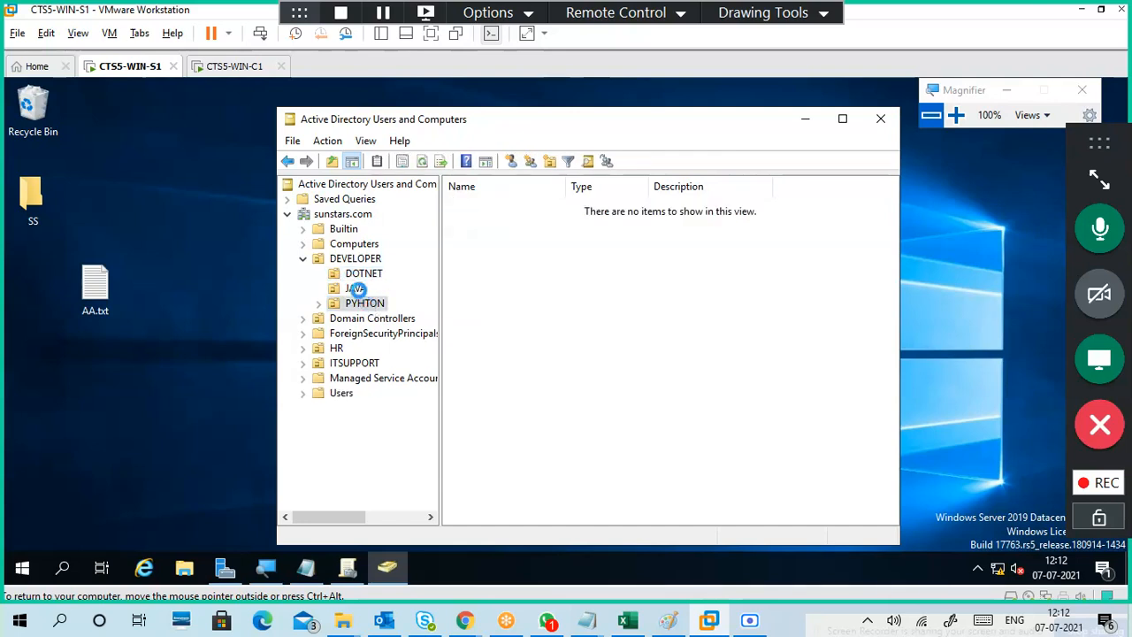
{"action": "left_click", "coordinate": [357, 290]}
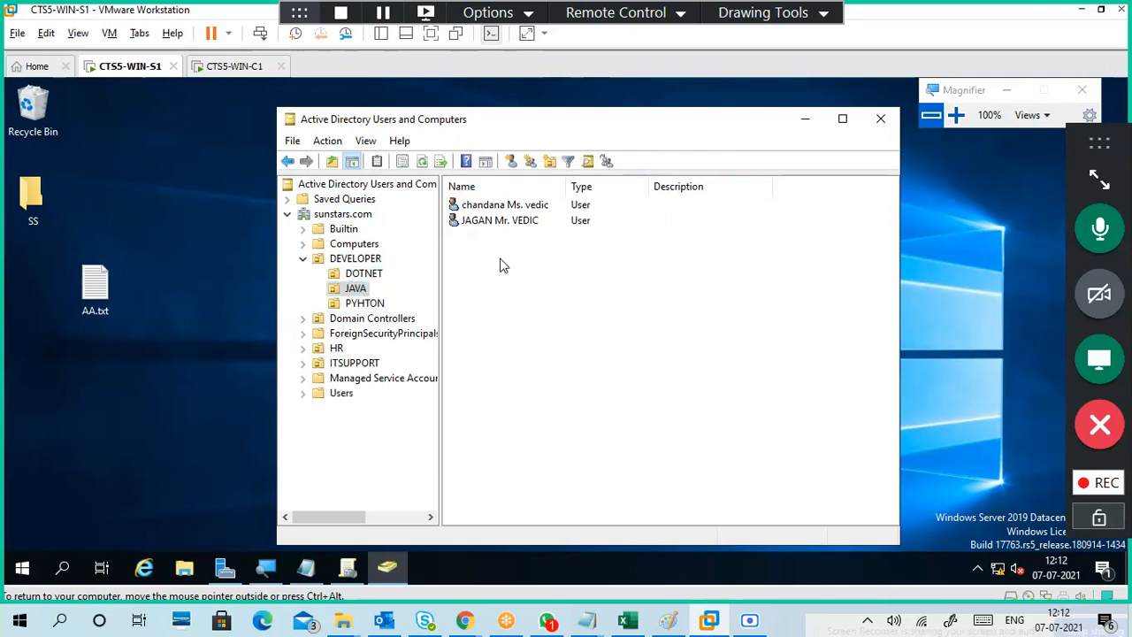
{"action": "left_click", "coordinate": [487, 221]}
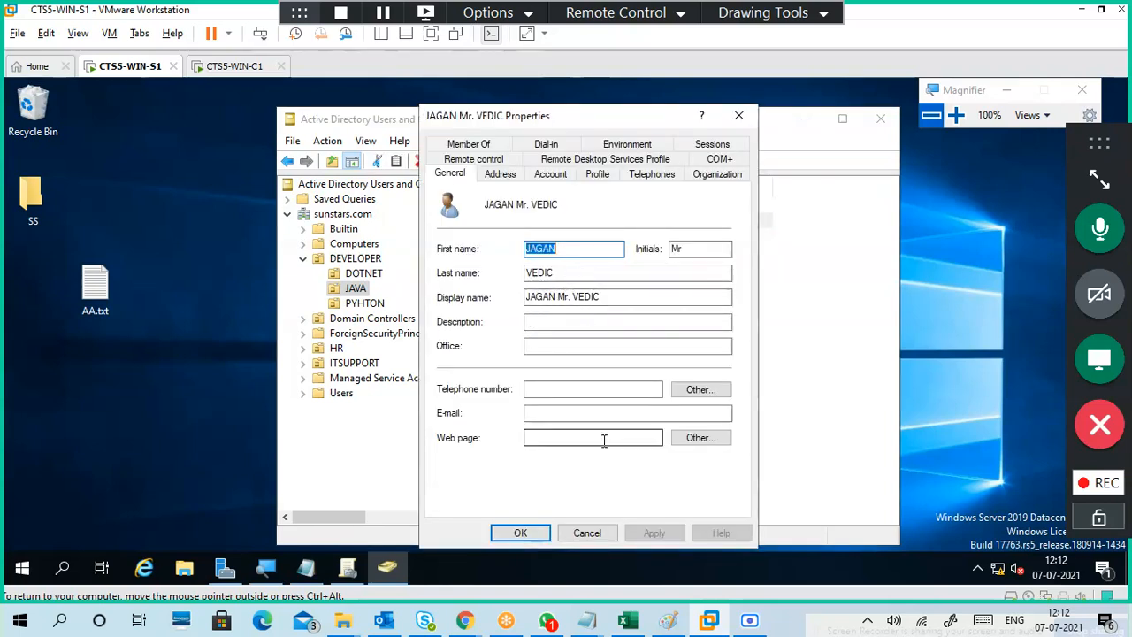
{"action": "left_click", "coordinate": [522, 533]}
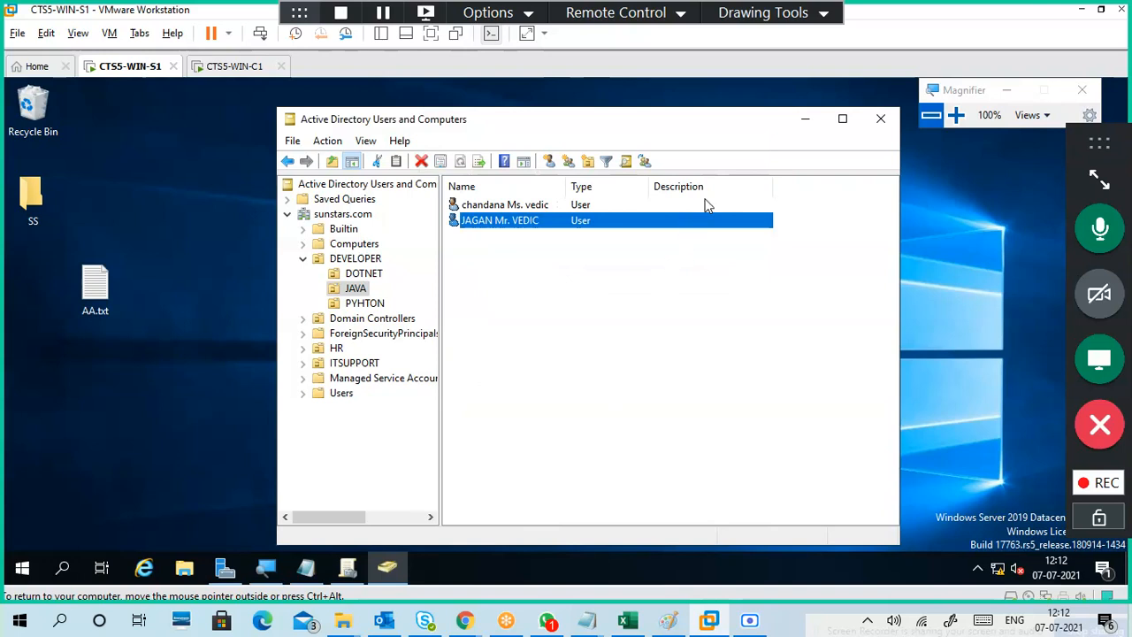
{"action": "left_click", "coordinate": [804, 118]}
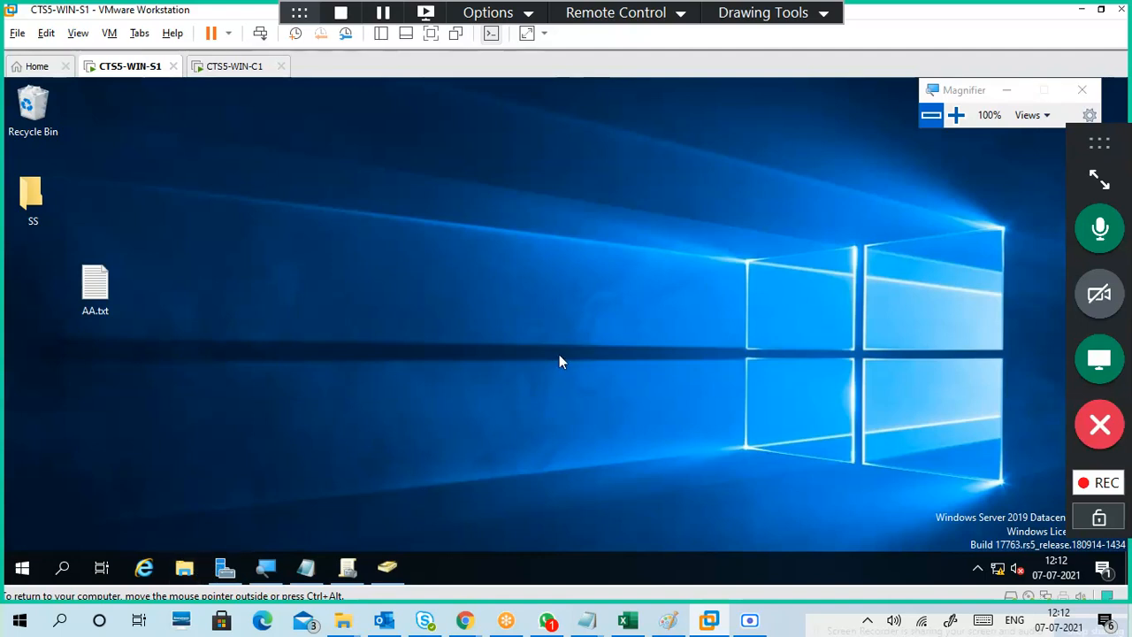
- Browse to New Volume (E:) in File Explorer and check the wallpaper folder's contents with Magnifier at 125%, returning to the drive root
{"action": "key", "text": "super+e"}
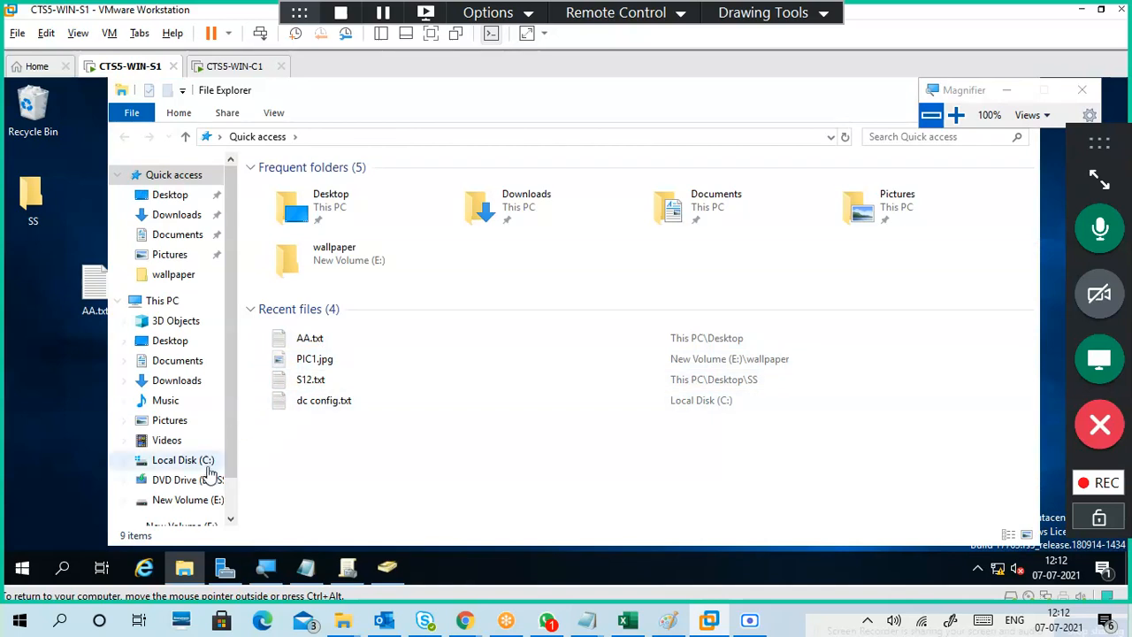
{"action": "left_click", "coordinate": [202, 502]}
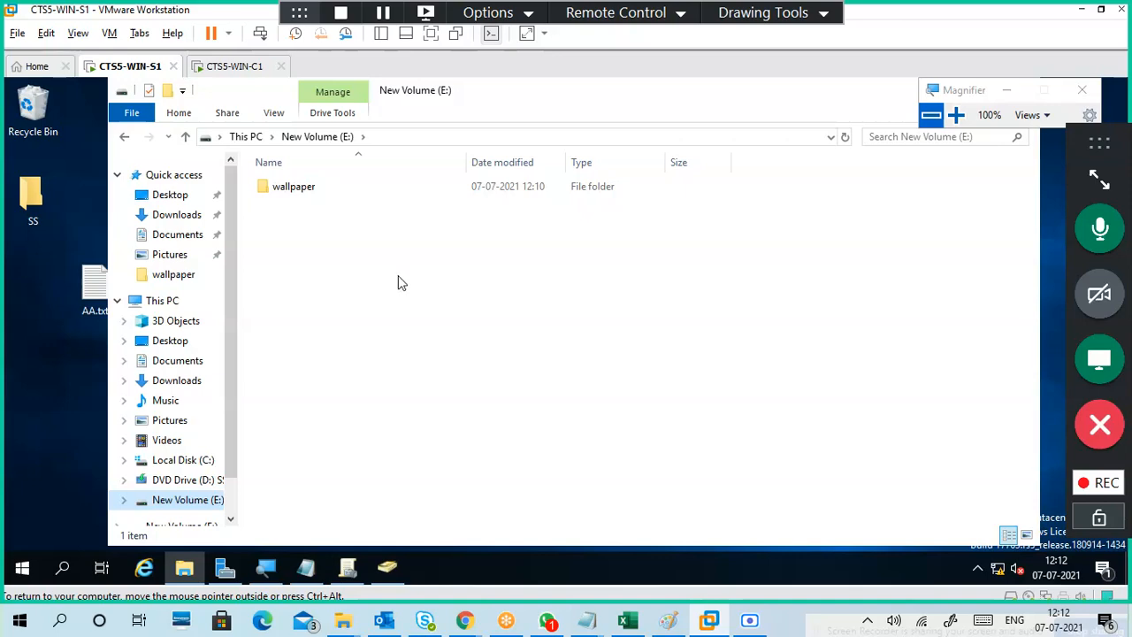
{"action": "left_click", "coordinate": [956, 115]}
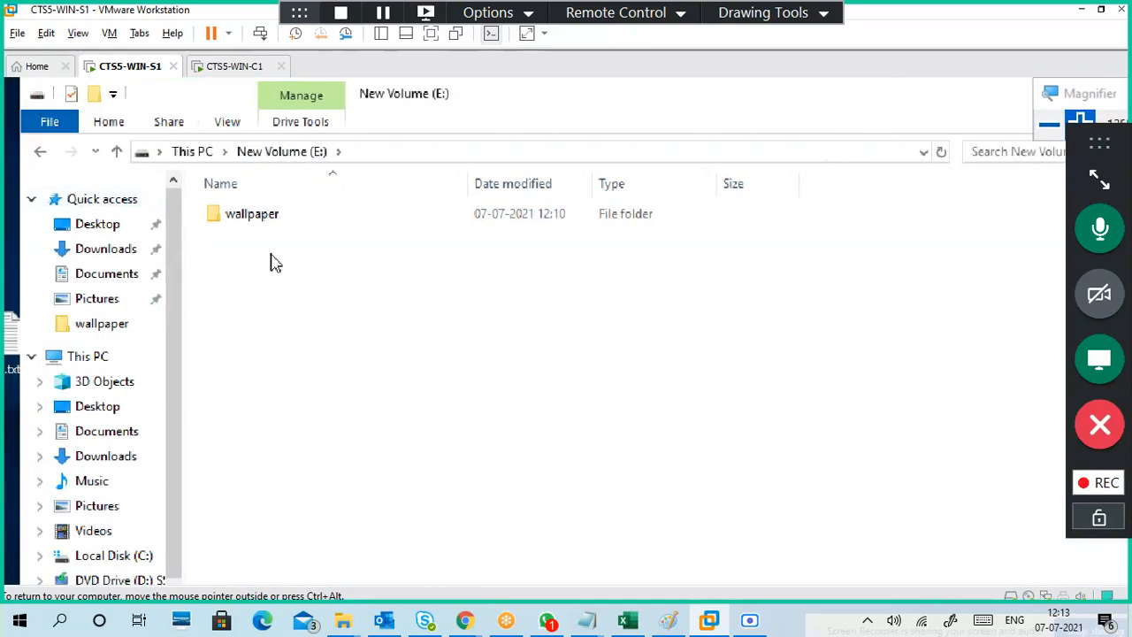
{"action": "left_click", "coordinate": [260, 222]}
{"action": "double_click", "coordinate": [261, 223]}
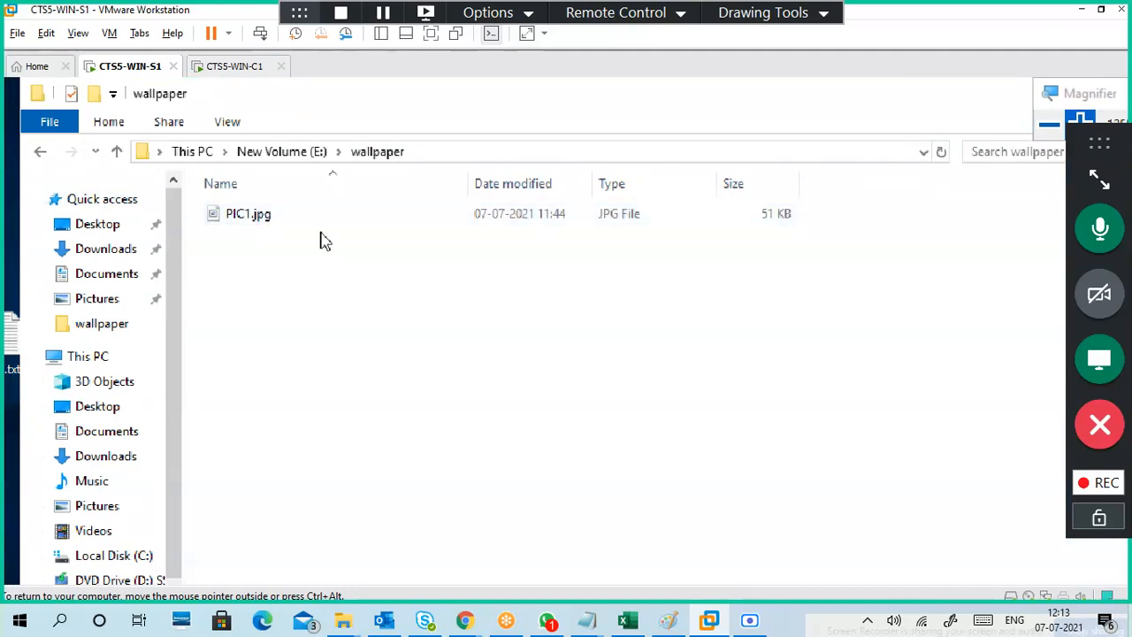
{"action": "left_click", "coordinate": [311, 157]}
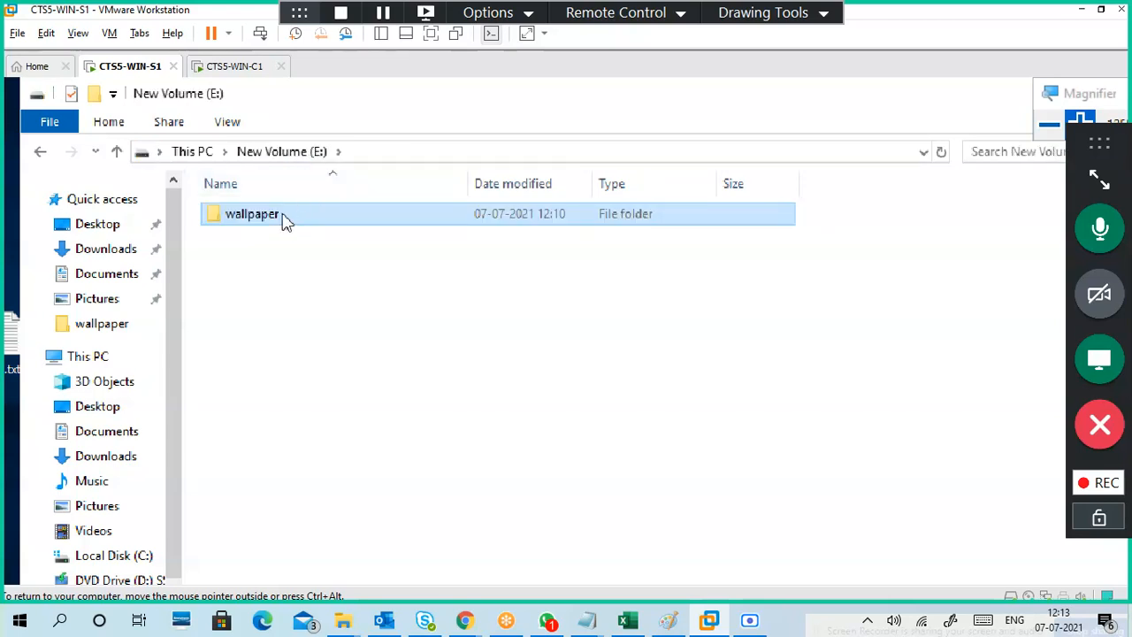
- Open the wallpaper folder's properties and review its advanced sharing settings and the share permissions for Everyone
{"action": "right_click", "coordinate": [283, 221]}
{"action": "left_click", "coordinate": [311, 551]}
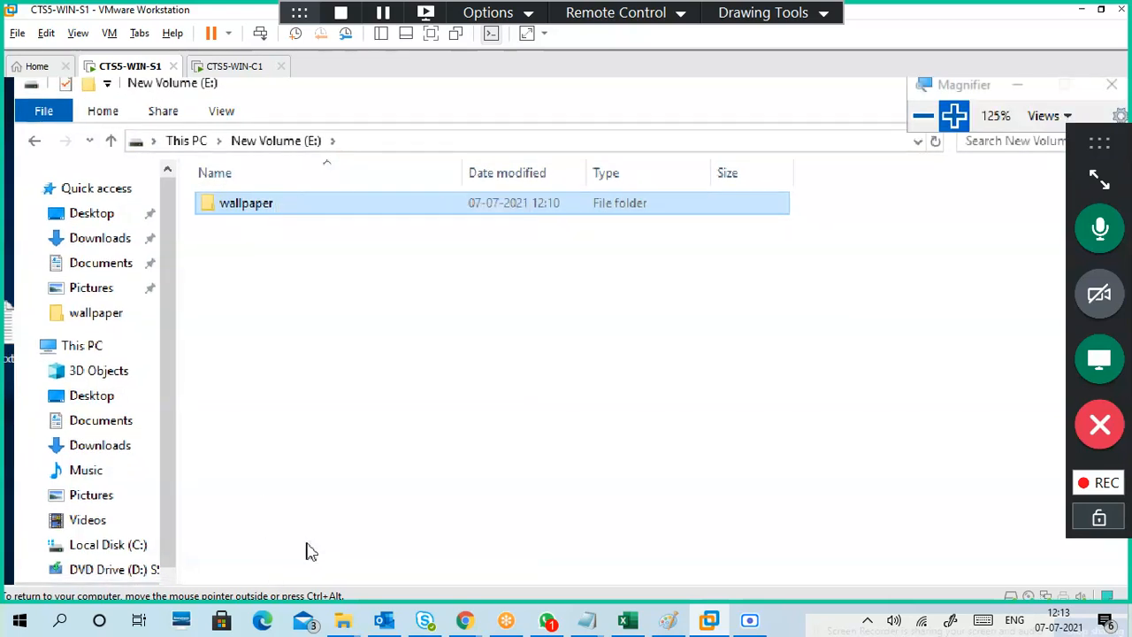
{"action": "left_click", "coordinate": [434, 243]}
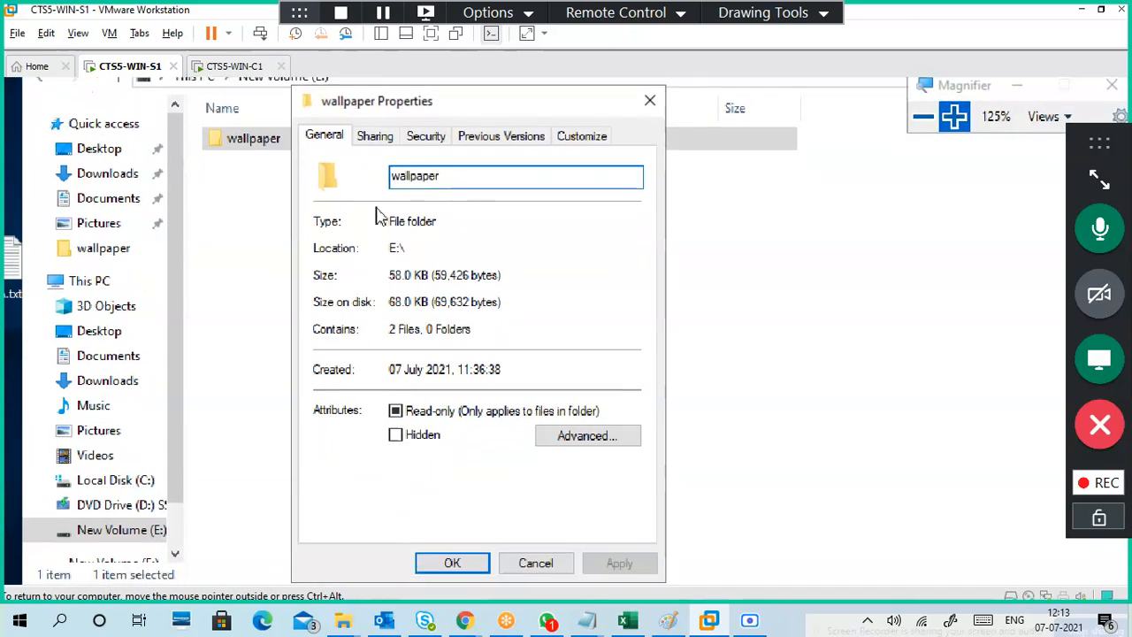
{"action": "left_click", "coordinate": [372, 137]}
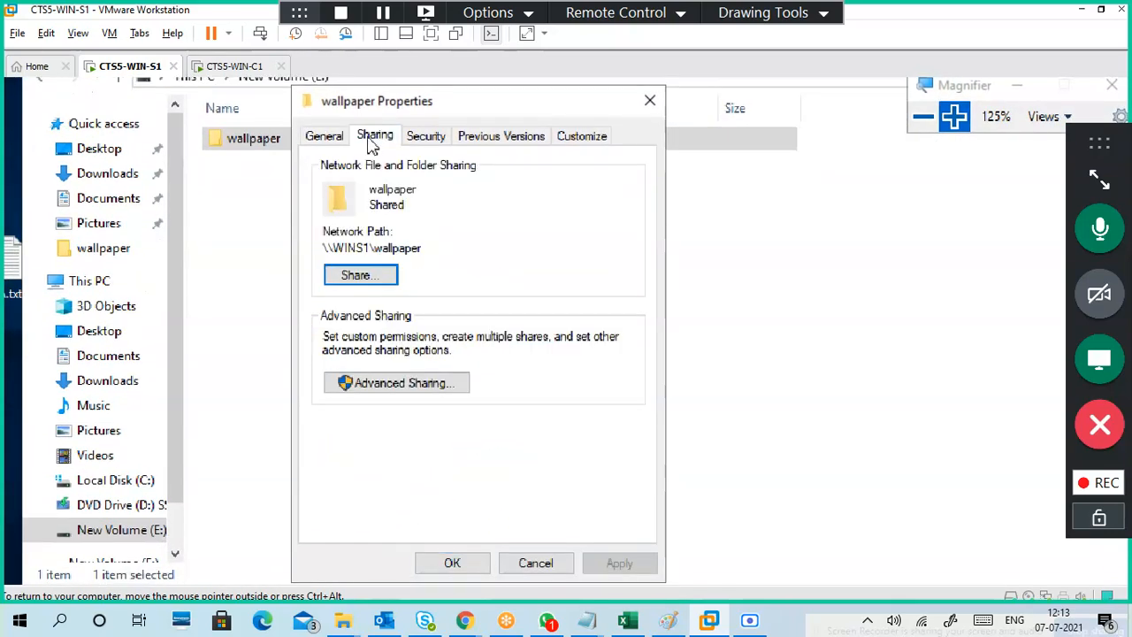
{"action": "left_click", "coordinate": [407, 394]}
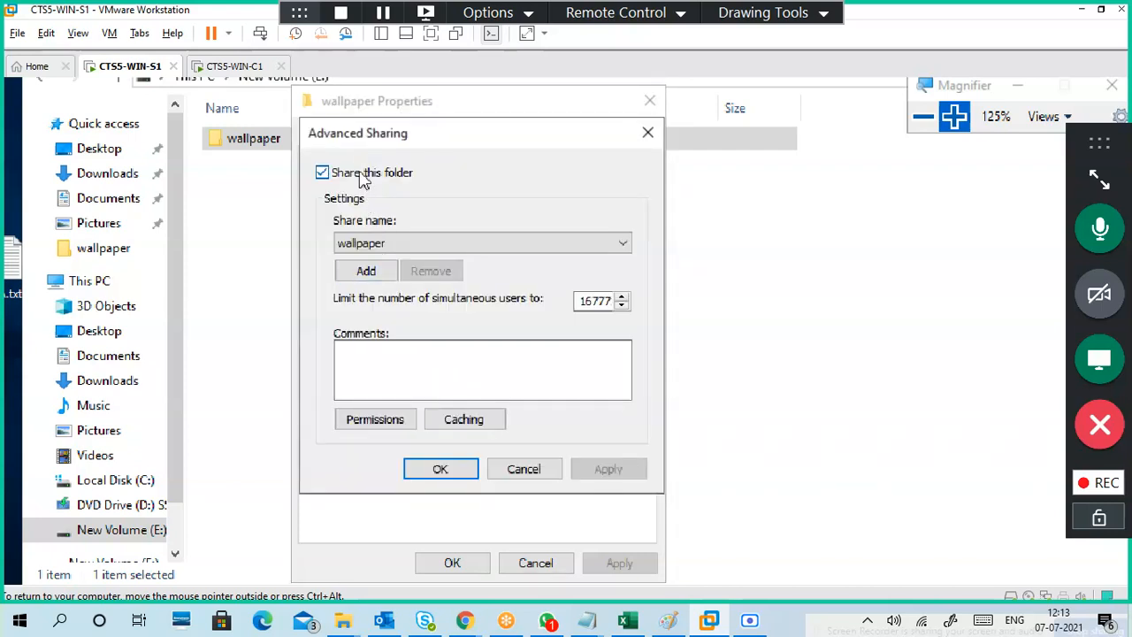
{"action": "left_click", "coordinate": [386, 422]}
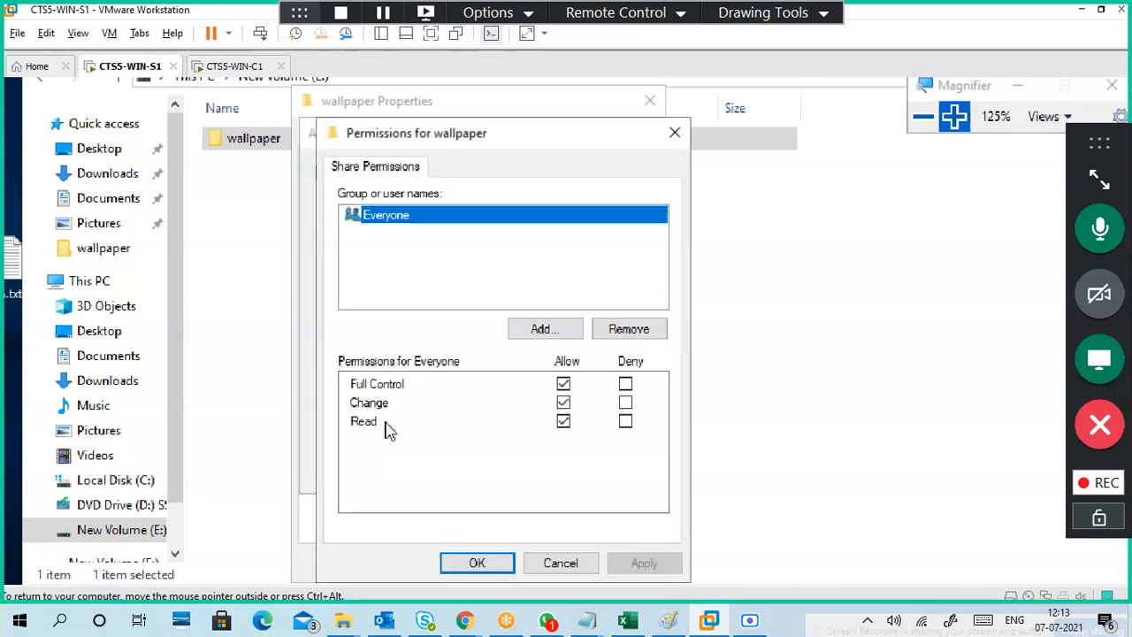
{"action": "left_click", "coordinate": [475, 563]}
{"action": "left_click", "coordinate": [455, 470]}
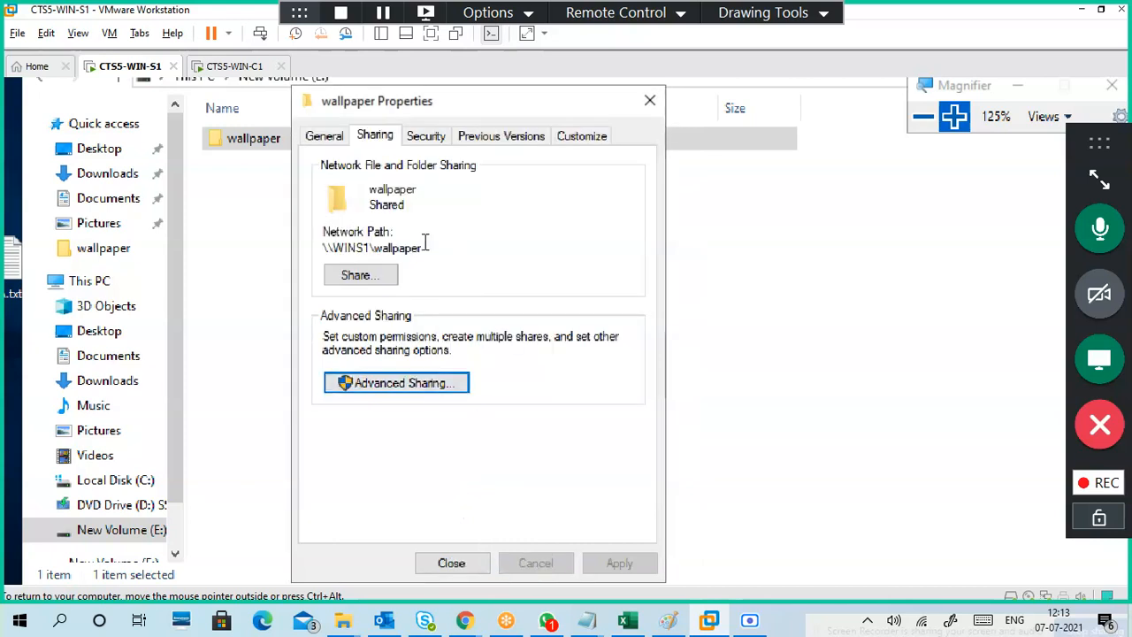
- Highlight the wallpaper share's network path and compare it with the image path saved in AA.txt, minimizing Notepad when done
{"action": "left_click_drag", "start_coordinate": [427, 246], "coordinate": [322, 247]}
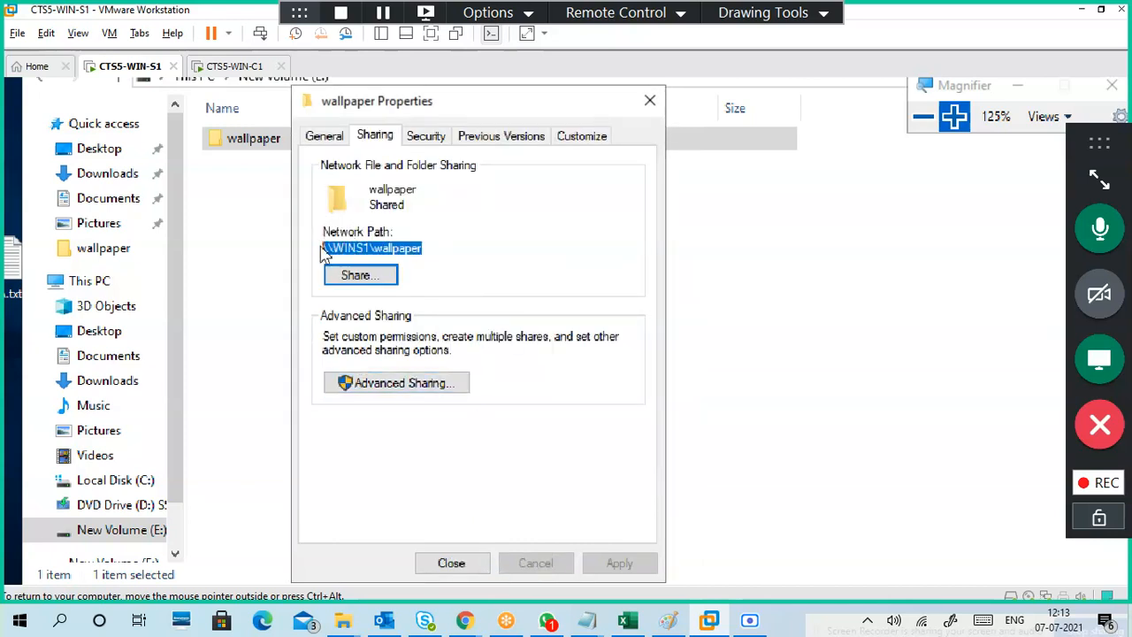
{"action": "left_click_drag", "start_coordinate": [422, 254], "coordinate": [306, 245]}
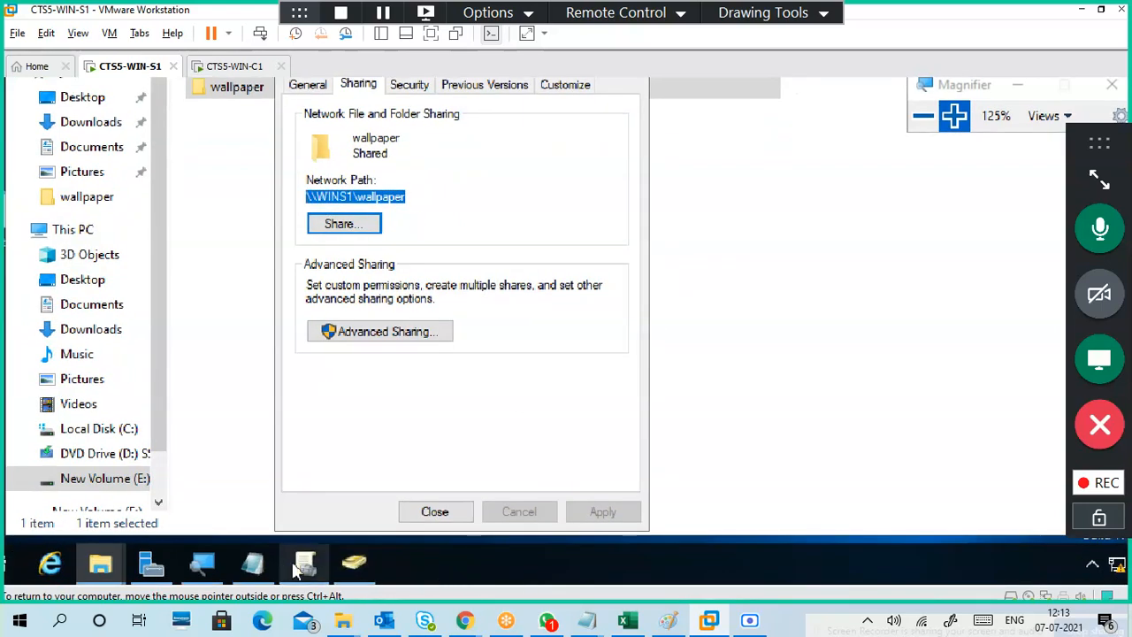
{"action": "left_click", "coordinate": [299, 568]}
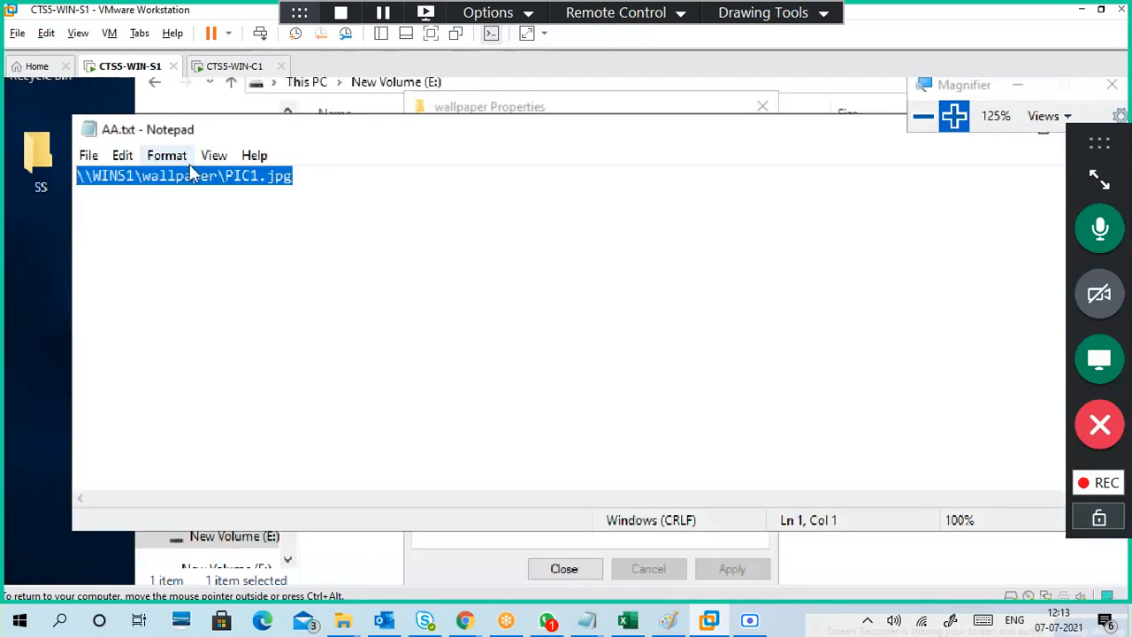
{"action": "left_click", "coordinate": [202, 181]}
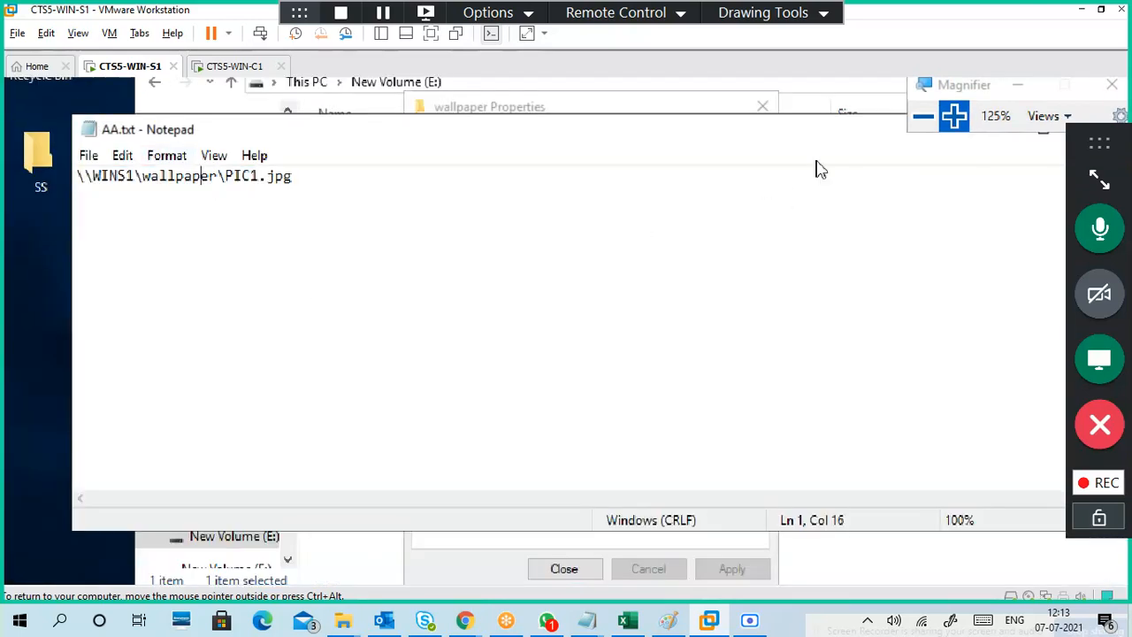
{"action": "left_click_drag", "start_coordinate": [801, 138], "coordinate": [644, 157]}
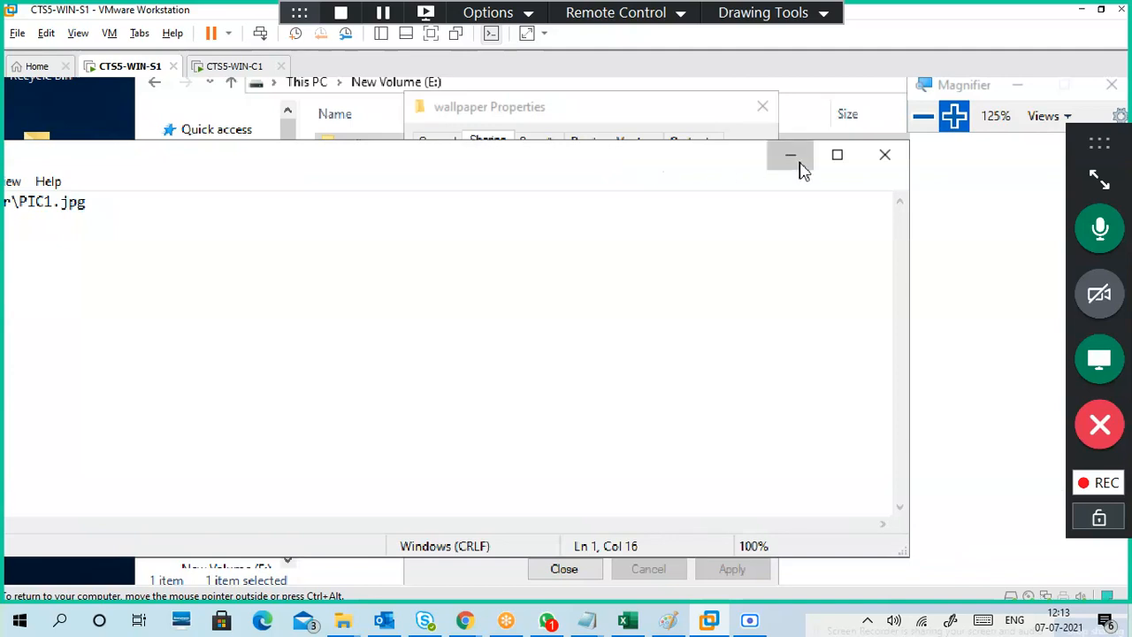
{"action": "left_click", "coordinate": [797, 159]}
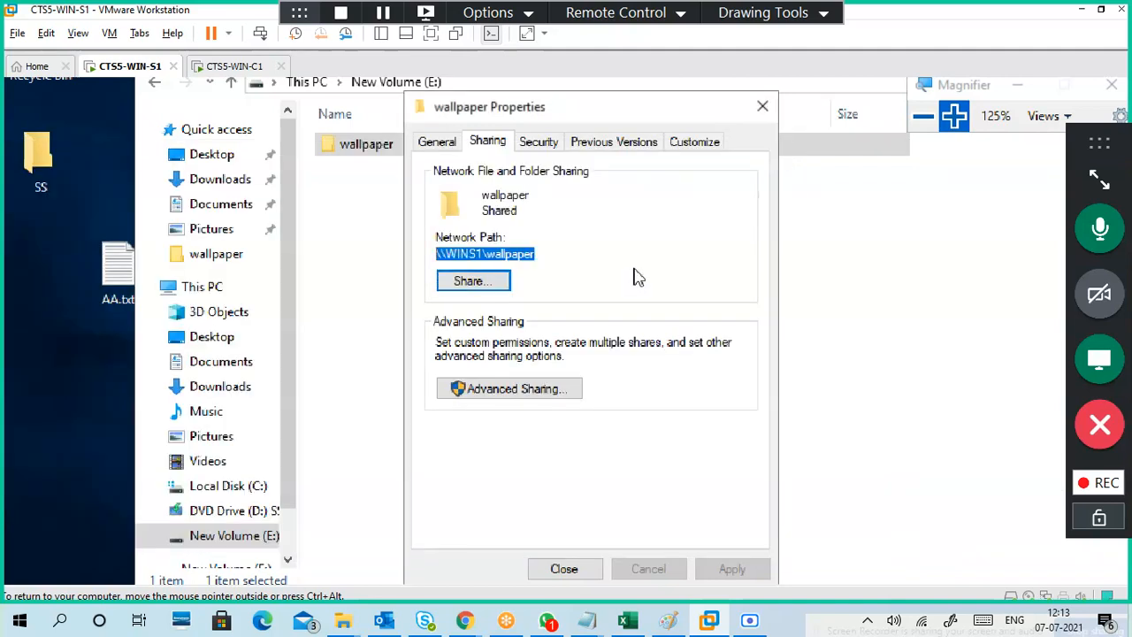
- Examine the wallpaper folder's security permissions for Domain Users, highlight its network path again, and close the properties
{"action": "left_click", "coordinate": [536, 142]}
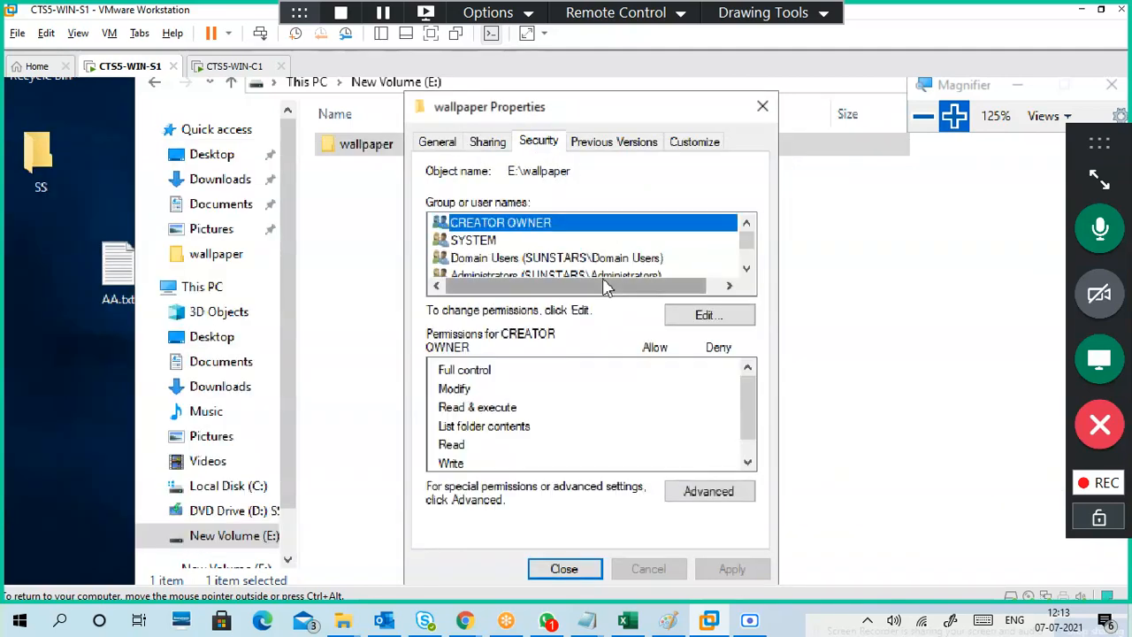
{"action": "left_click", "coordinate": [530, 259]}
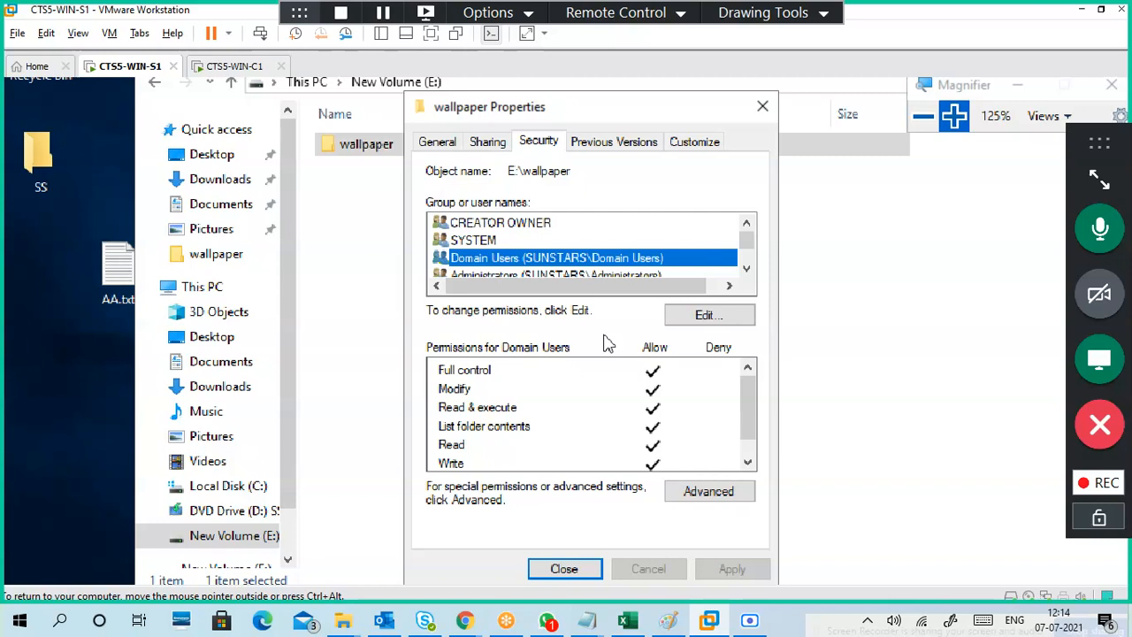
{"action": "left_click", "coordinate": [495, 143]}
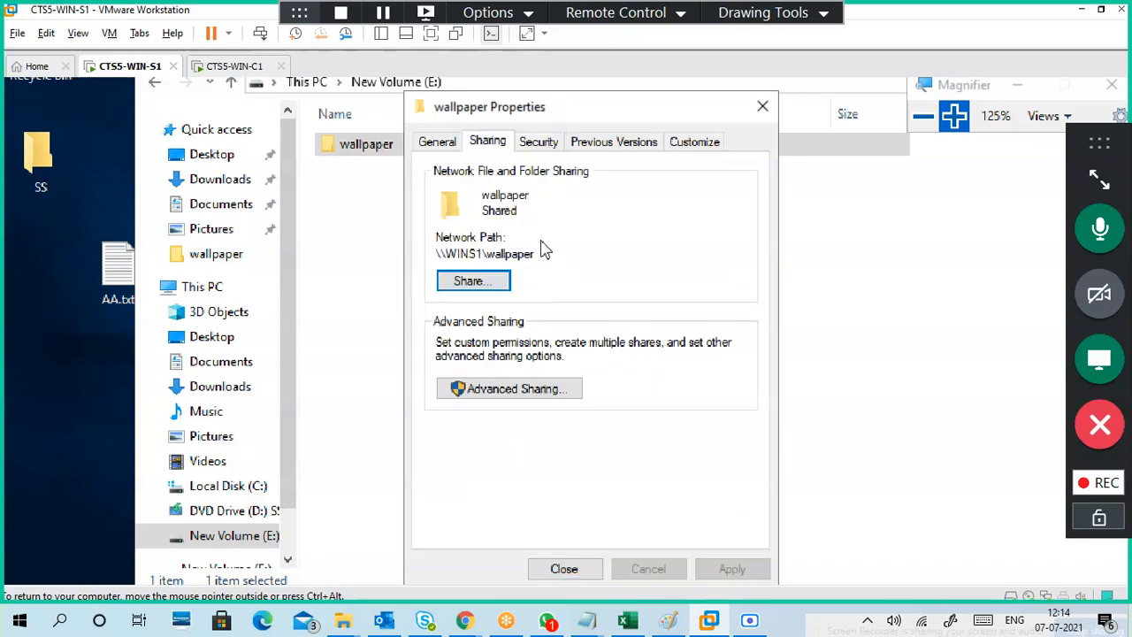
{"action": "left_click_drag", "start_coordinate": [534, 251], "coordinate": [433, 256]}
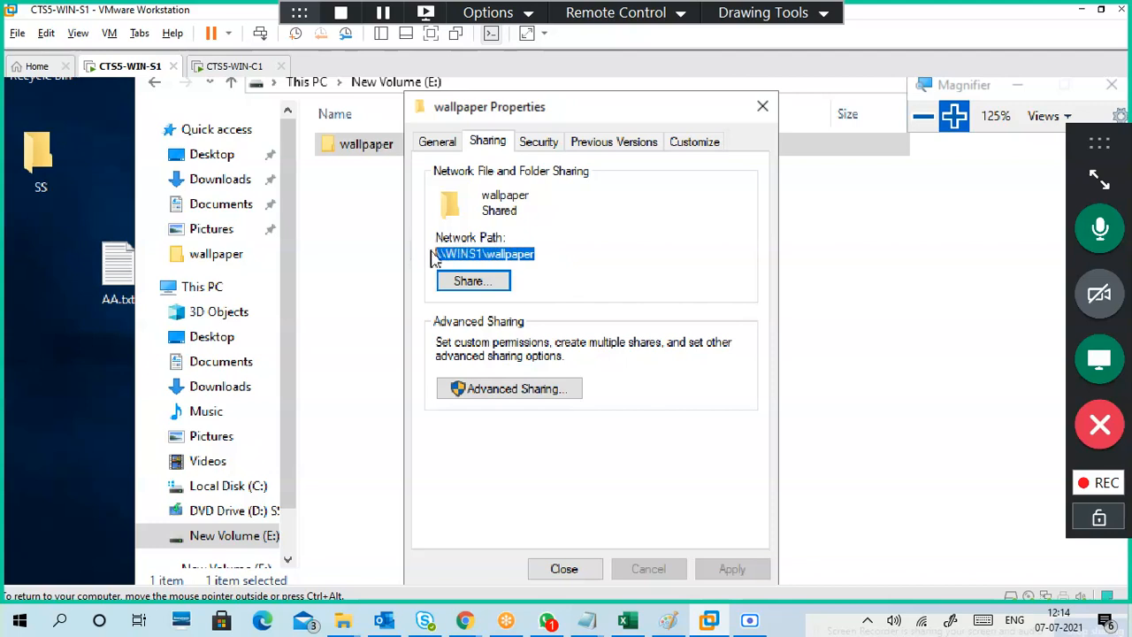
{"action": "left_click", "coordinate": [580, 253]}
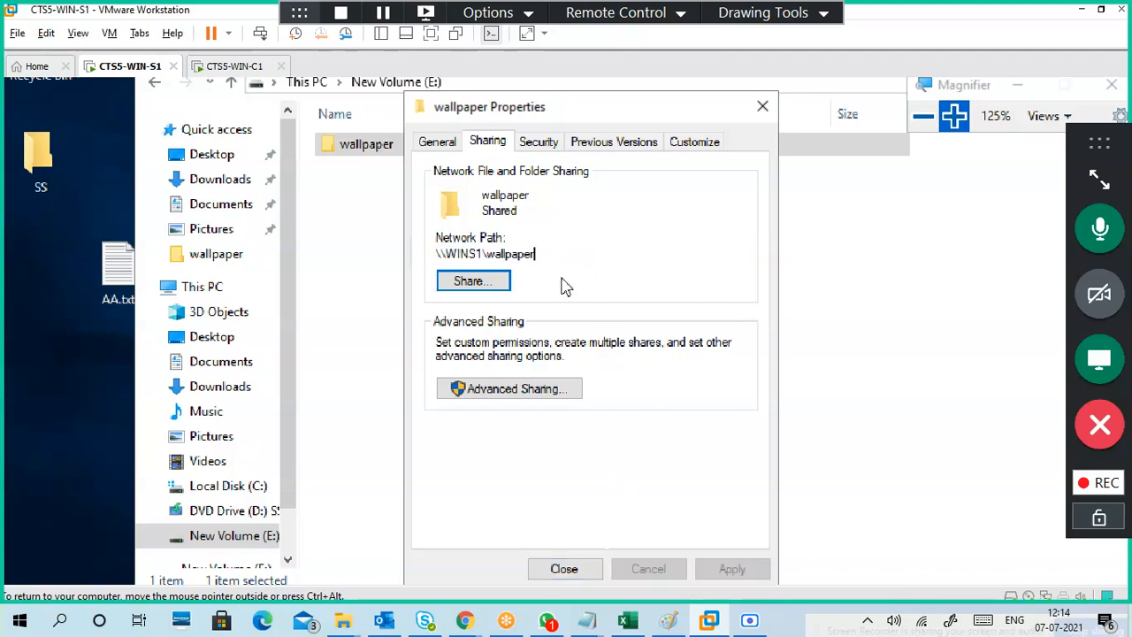
{"action": "left_click_drag", "start_coordinate": [545, 254], "coordinate": [421, 251]}
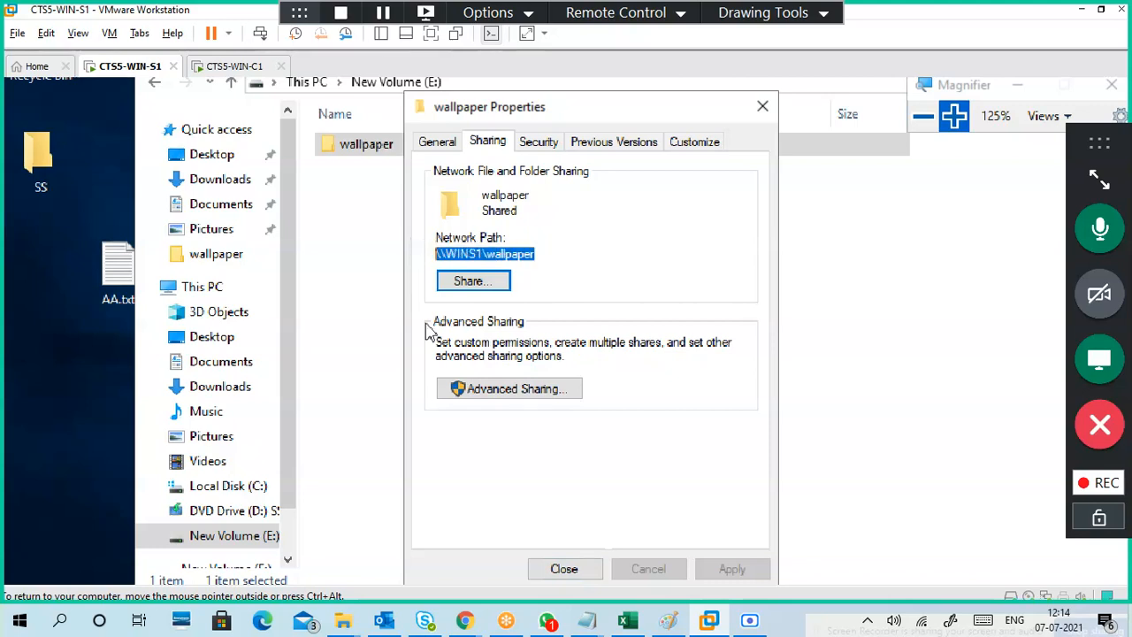
{"action": "left_click", "coordinate": [564, 569]}
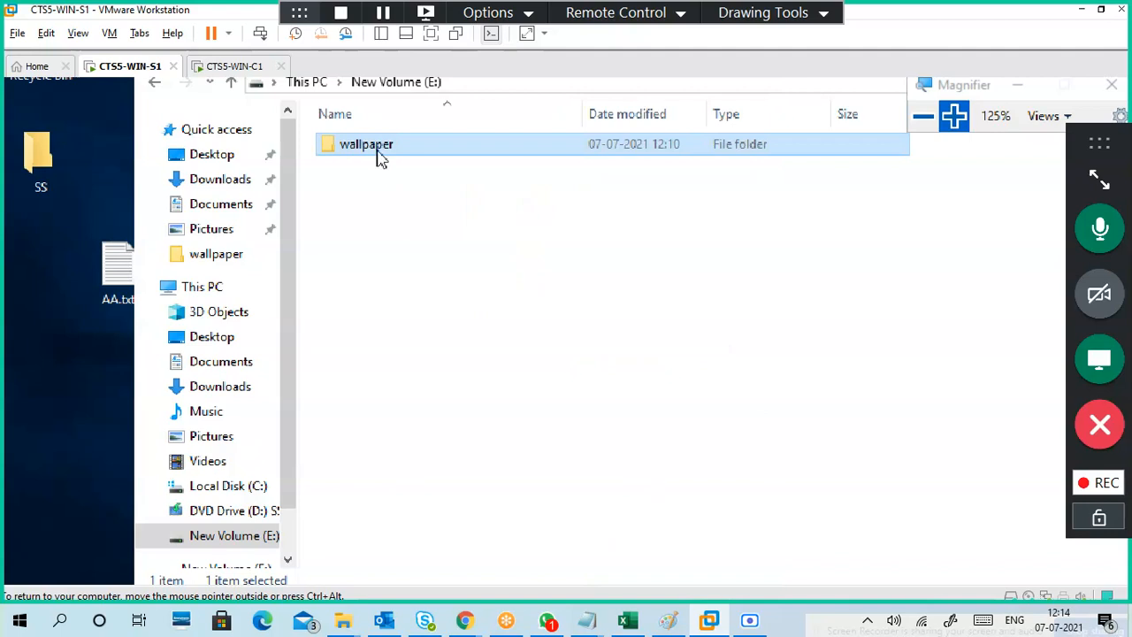
- Open the wallpaper folder on New Volume (E:) and set Magnifier back to 100%, moving its window aside
{"action": "double_click", "coordinate": [378, 156]}
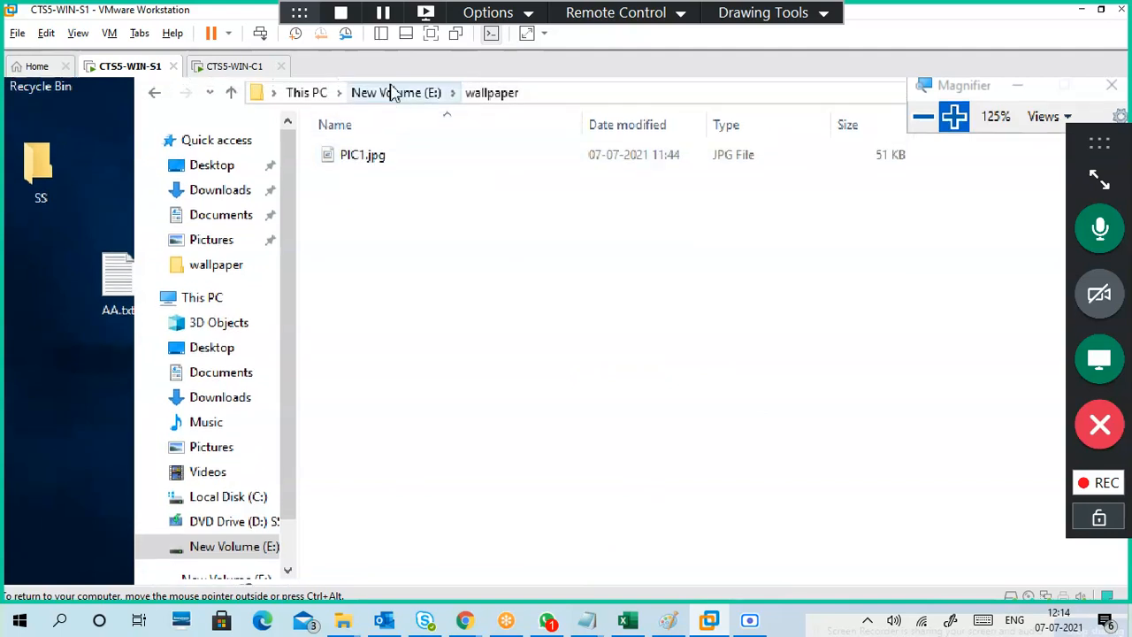
{"action": "left_click", "coordinate": [347, 123]}
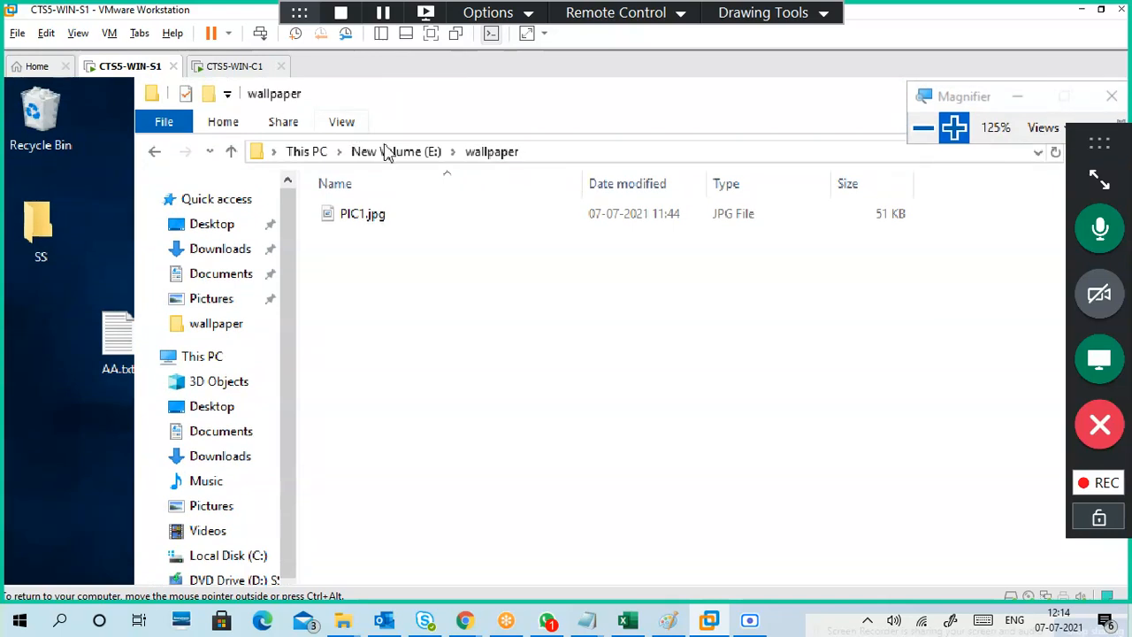
{"action": "left_click", "coordinate": [647, 311]}
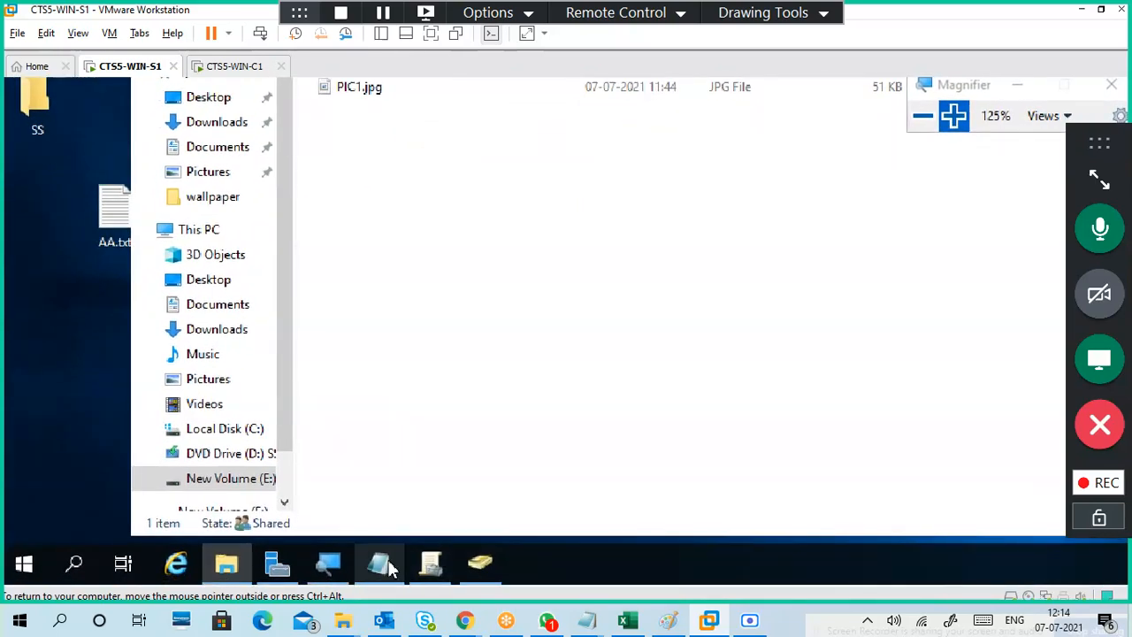
{"action": "mouse_move", "coordinate": [389, 564]}
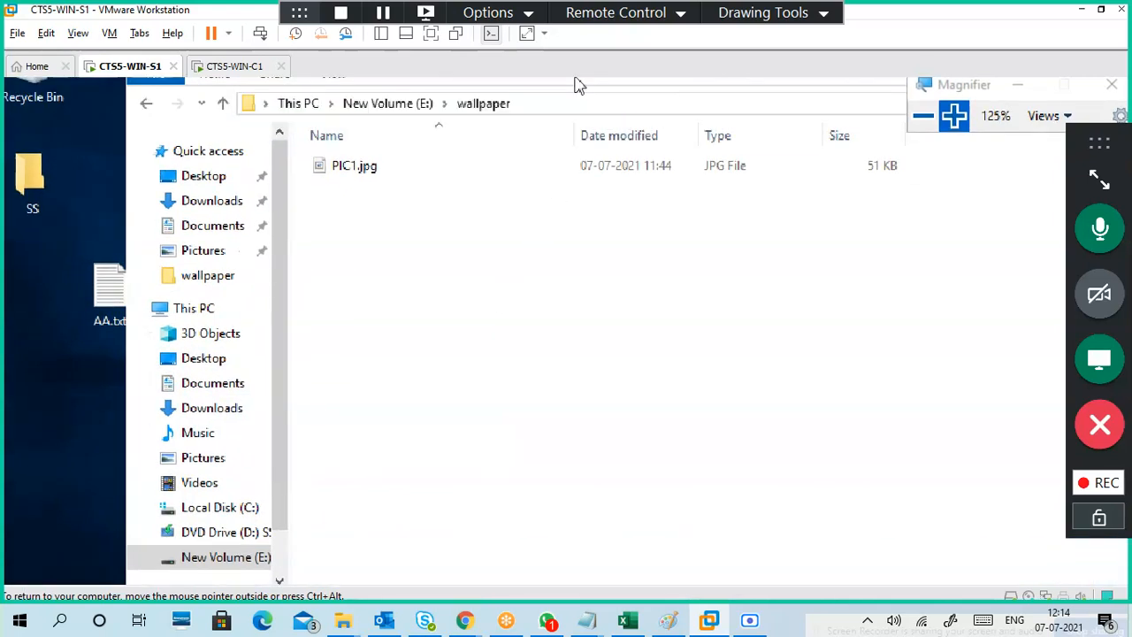
{"action": "left_click", "coordinate": [926, 128]}
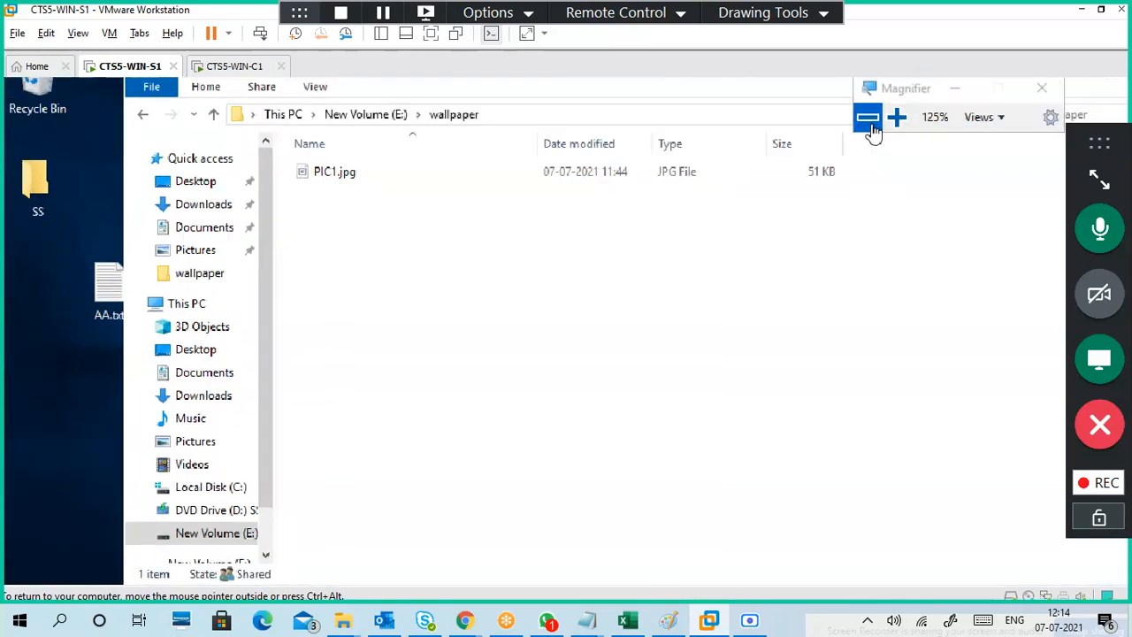
{"action": "left_click_drag", "start_coordinate": [771, 121], "coordinate": [899, 96]}
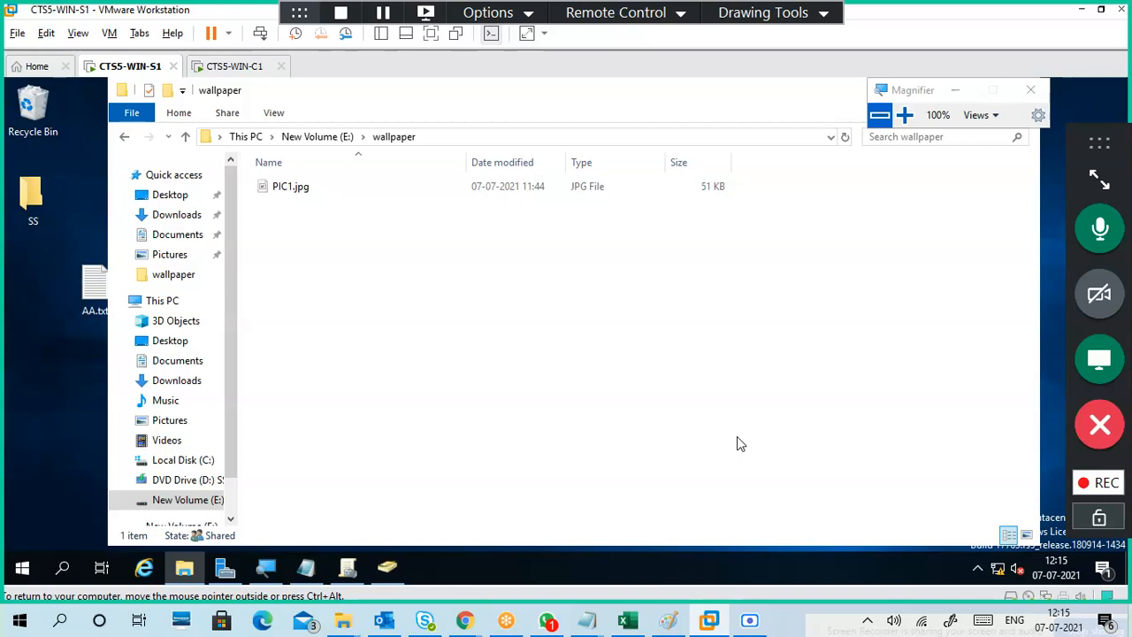
- Annotate the screen with the Pen tool: write DHCP, underline it and draw an arrow to a circled 2
{"action": "left_click", "coordinate": [778, 13]}
{"action": "left_click", "coordinate": [782, 57]}
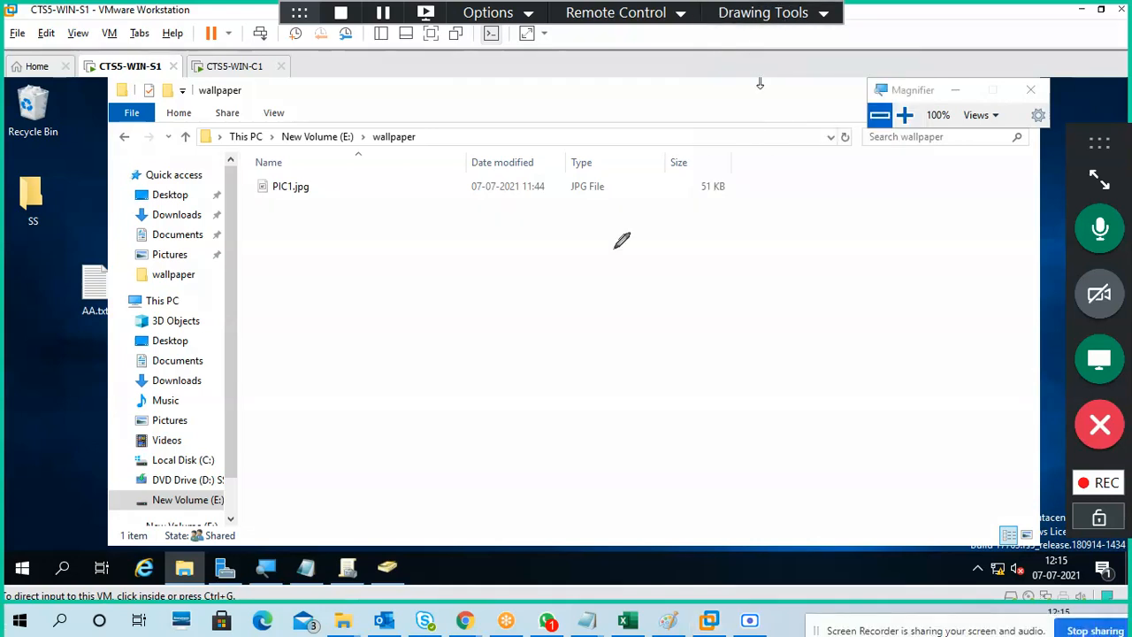
{"action": "mouse_move", "coordinate": [533, 247]}
{"action": "left_mouse_down"}
{"action": "mouse_move", "coordinate": [564, 210]}
{"action": "mouse_move", "coordinate": [571, 242]}
{"action": "mouse_move", "coordinate": [602, 198]}
{"action": "mouse_move", "coordinate": [596, 184]}
{"action": "left_mouse_up"}
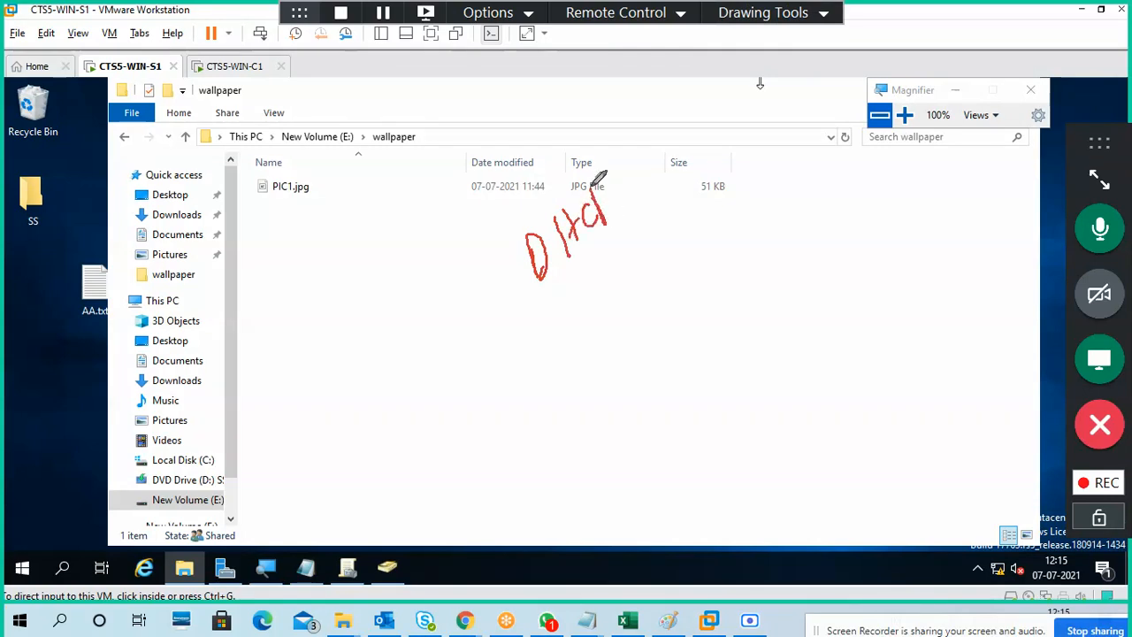
{"action": "mouse_move", "coordinate": [543, 301]}
{"action": "left_mouse_down"}
{"action": "mouse_move", "coordinate": [665, 184]}
{"action": "mouse_move", "coordinate": [660, 195]}
{"action": "left_mouse_up"}
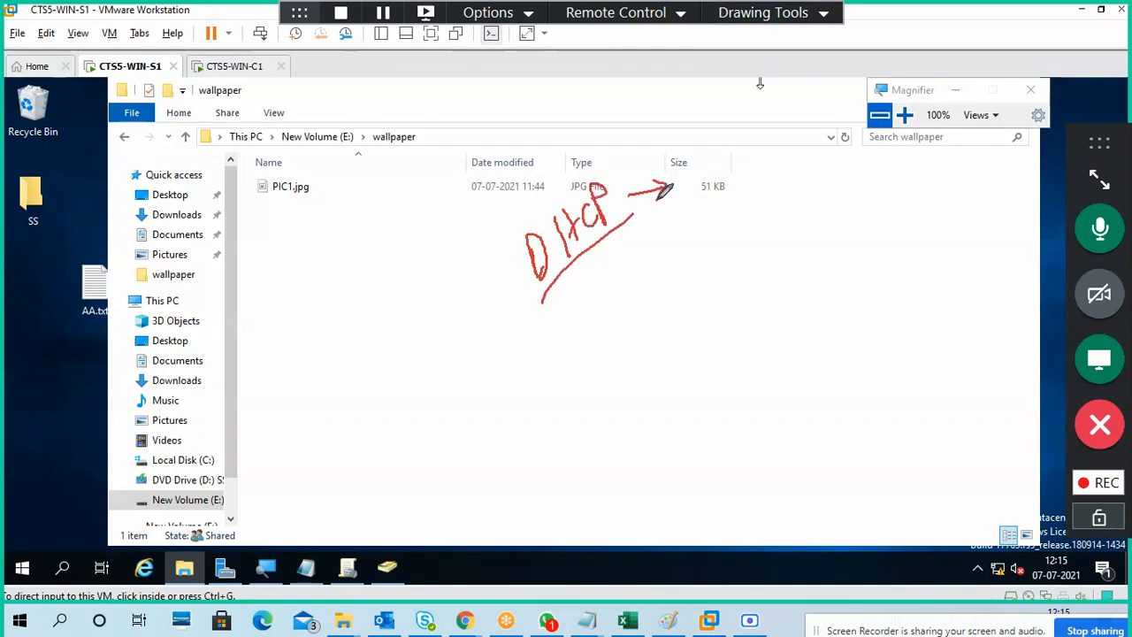
{"action": "left_click_drag", "start_coordinate": [708, 133], "coordinate": [695, 157]}
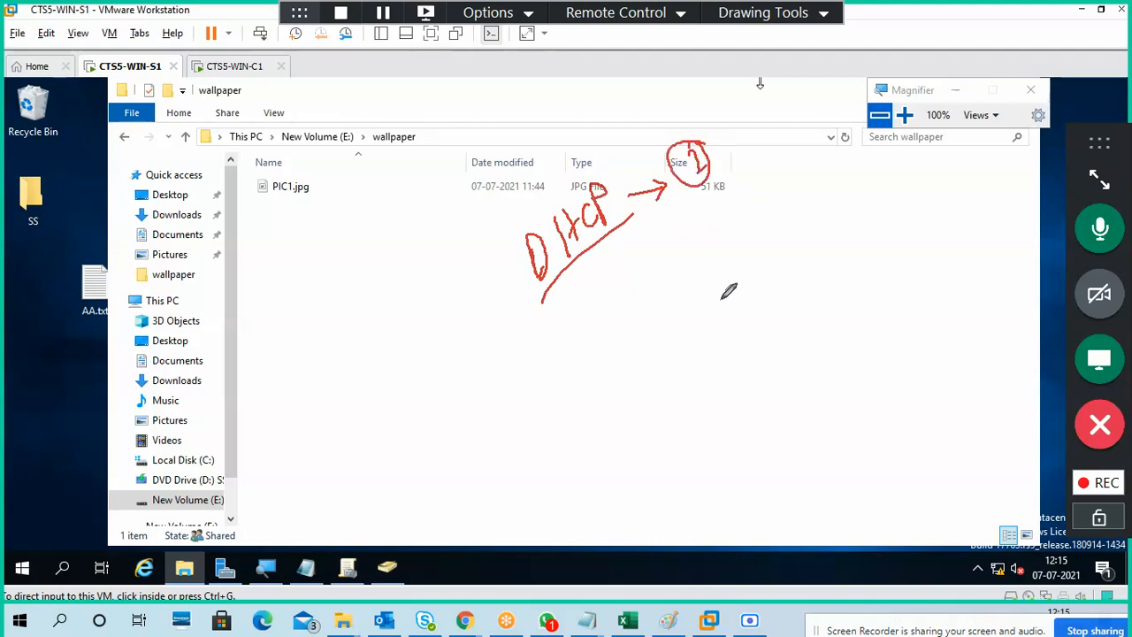
- Handwrite a numbered list with 1 as 2016 and 2 as 2012, underline both years and bracket the list
{"action": "left_click_drag", "start_coordinate": [771, 184], "coordinate": [770, 202]}
{"action": "mouse_move", "coordinate": [792, 177]}
{"action": "left_mouse_down"}
{"action": "mouse_move", "coordinate": [805, 196]}
{"action": "mouse_move", "coordinate": [816, 166]}
{"action": "mouse_move", "coordinate": [830, 163]}
{"action": "left_mouse_up"}
{"action": "left_click_drag", "start_coordinate": [801, 204], "coordinate": [837, 173]}
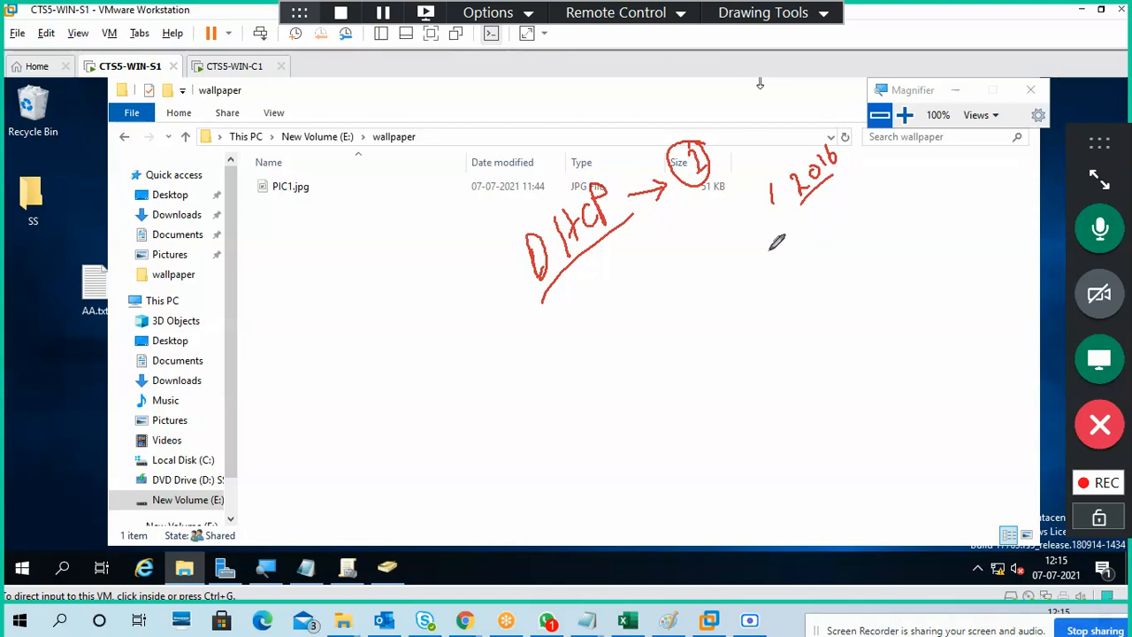
{"action": "left_click_drag", "start_coordinate": [771, 240], "coordinate": [790, 255]}
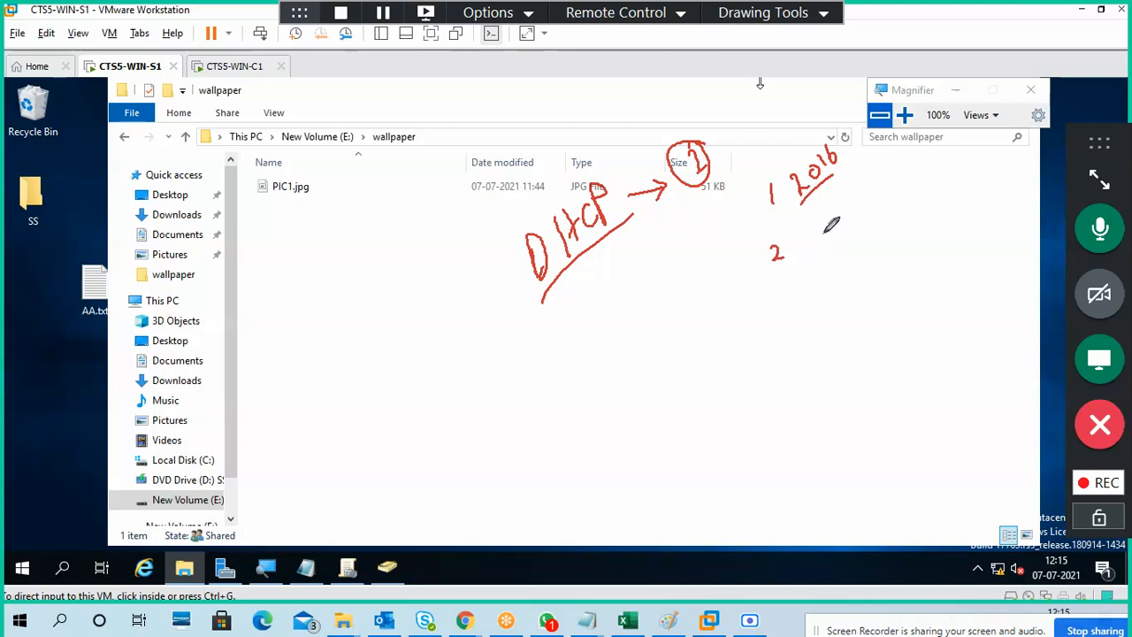
{"action": "mouse_move", "coordinate": [819, 226]}
{"action": "left_mouse_down"}
{"action": "mouse_move", "coordinate": [849, 212]}
{"action": "mouse_move", "coordinate": [857, 192]}
{"action": "mouse_move", "coordinate": [880, 210]}
{"action": "left_mouse_up"}
{"action": "left_click_drag", "start_coordinate": [822, 257], "coordinate": [880, 228]}
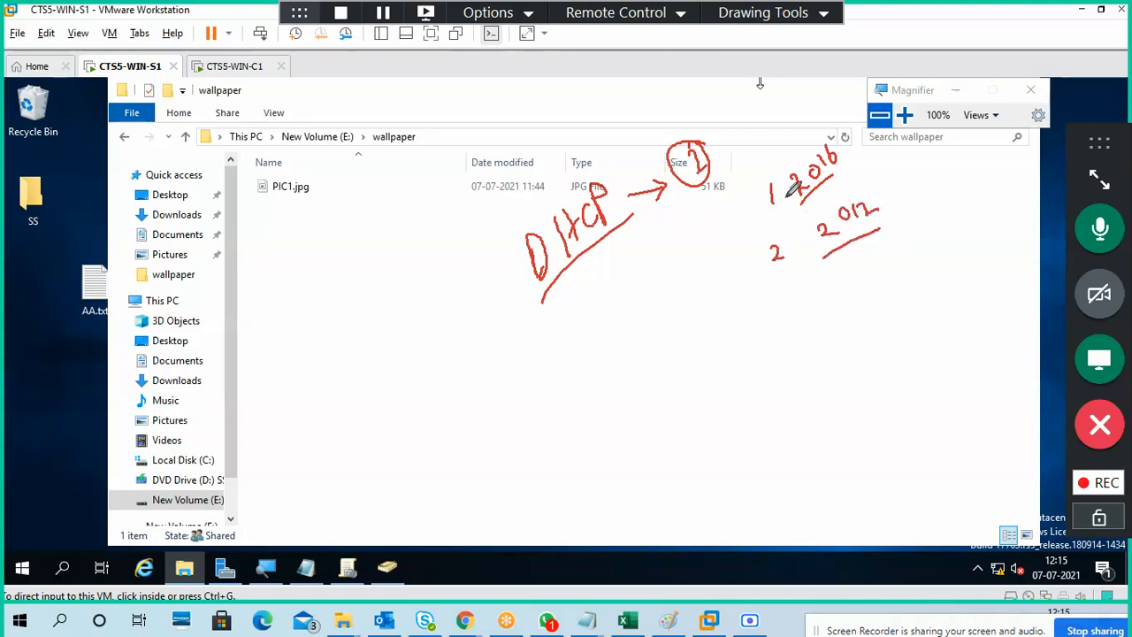
{"action": "left_click_drag", "start_coordinate": [765, 177], "coordinate": [786, 283]}
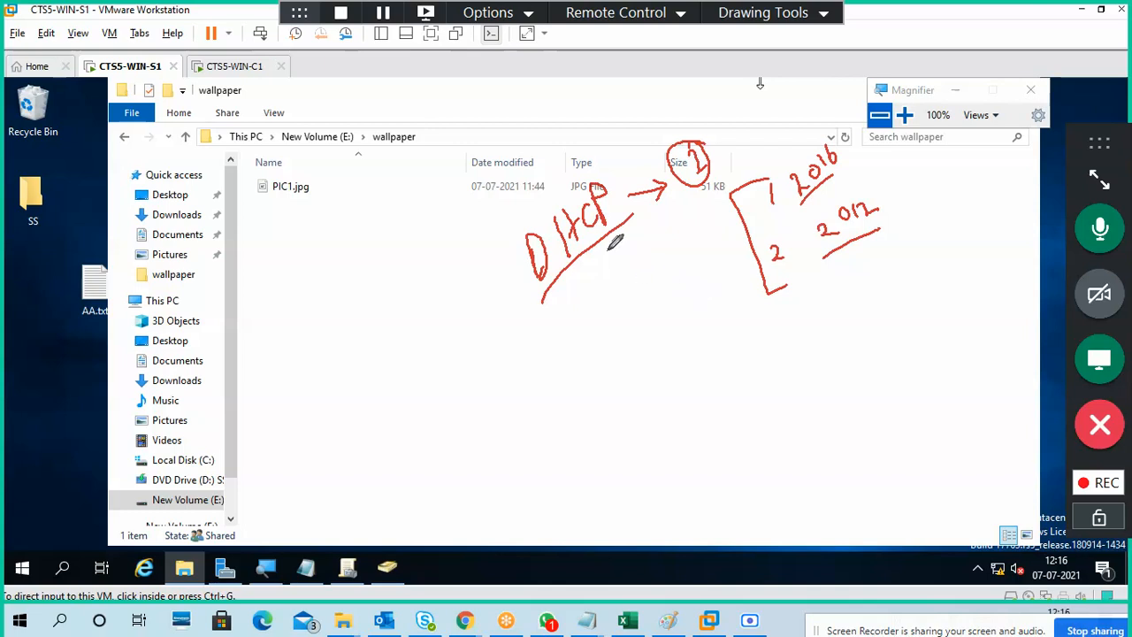
- Circle the handwritten DHCP and draw a check mark beside the bracketed list
{"action": "left_click_drag", "start_coordinate": [623, 233], "coordinate": [608, 247]}
{"action": "left_click_drag", "start_coordinate": [725, 261], "coordinate": [740, 255]}
{"action": "mouse_move", "coordinate": [645, 208]}
{"action": "left_mouse_down"}
{"action": "mouse_move", "coordinate": [515, 212]}
{"action": "mouse_move", "coordinate": [617, 249]}
{"action": "mouse_move", "coordinate": [635, 210]}
{"action": "left_mouse_up"}
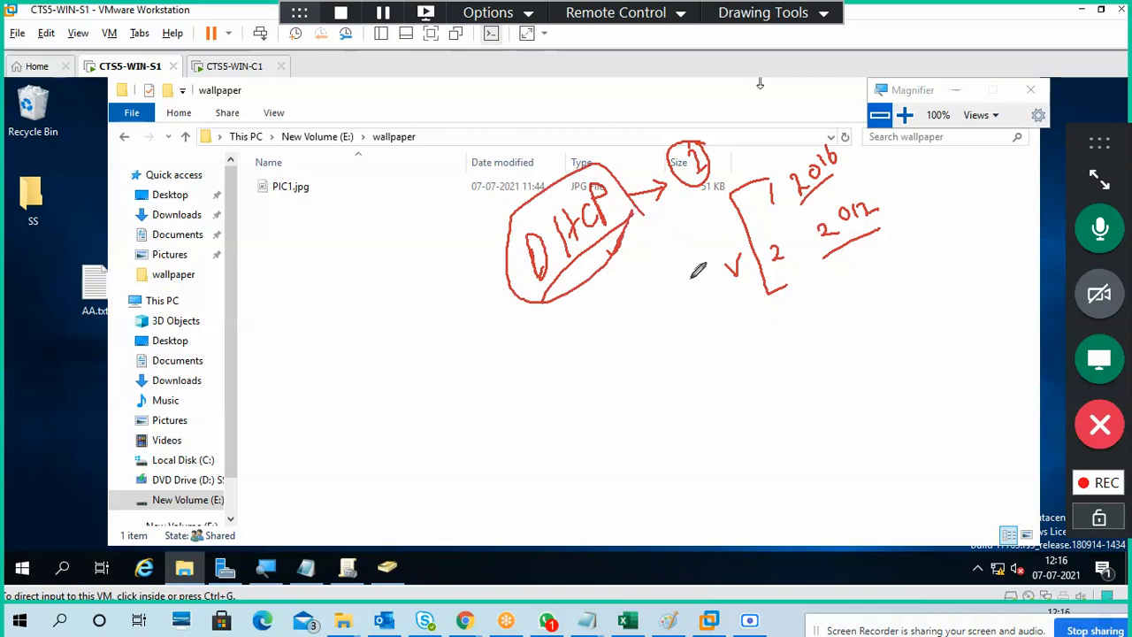
- Erase all drawings from the screen and return to normal non-drawing mode
{"action": "left_click", "coordinate": [769, 16]}
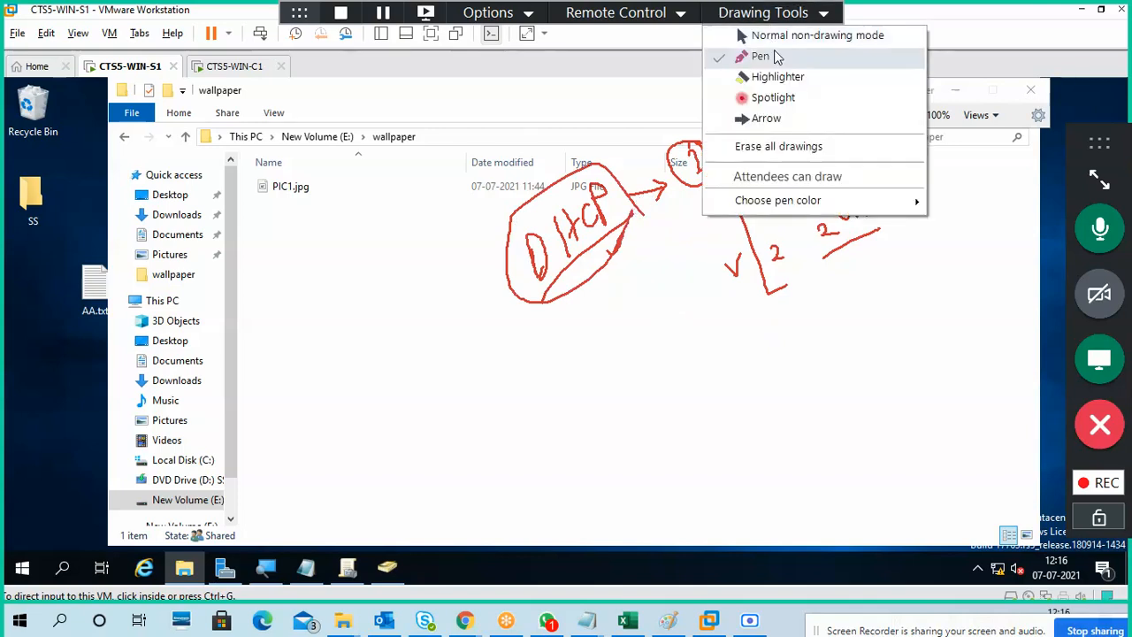
{"action": "left_click", "coordinate": [793, 148]}
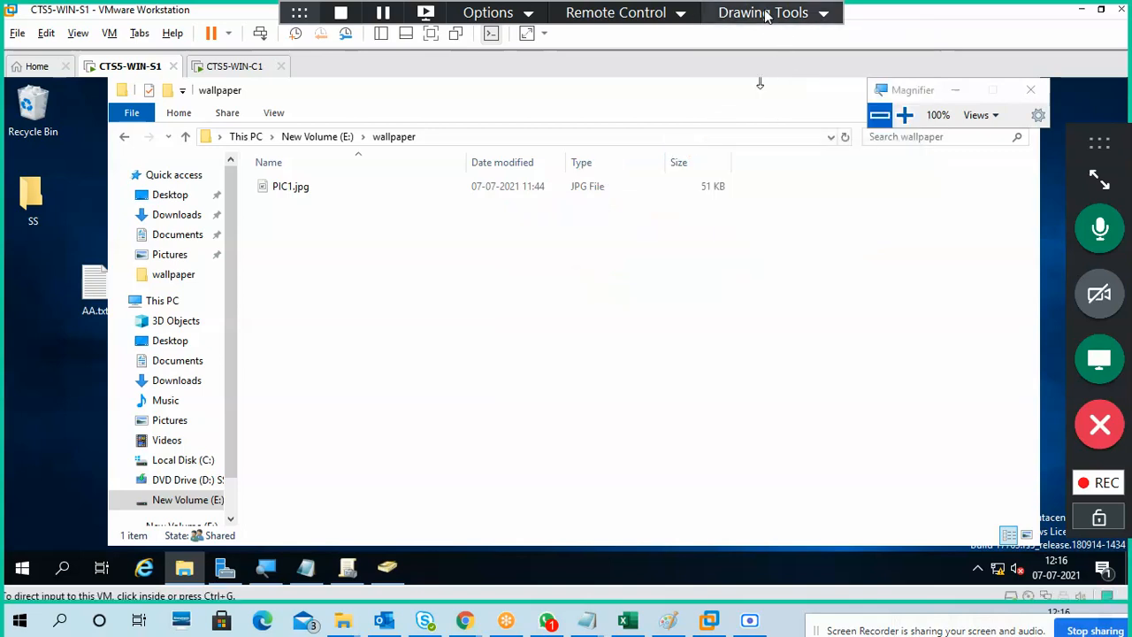
{"action": "left_click", "coordinate": [765, 14]}
{"action": "left_click", "coordinate": [778, 36]}
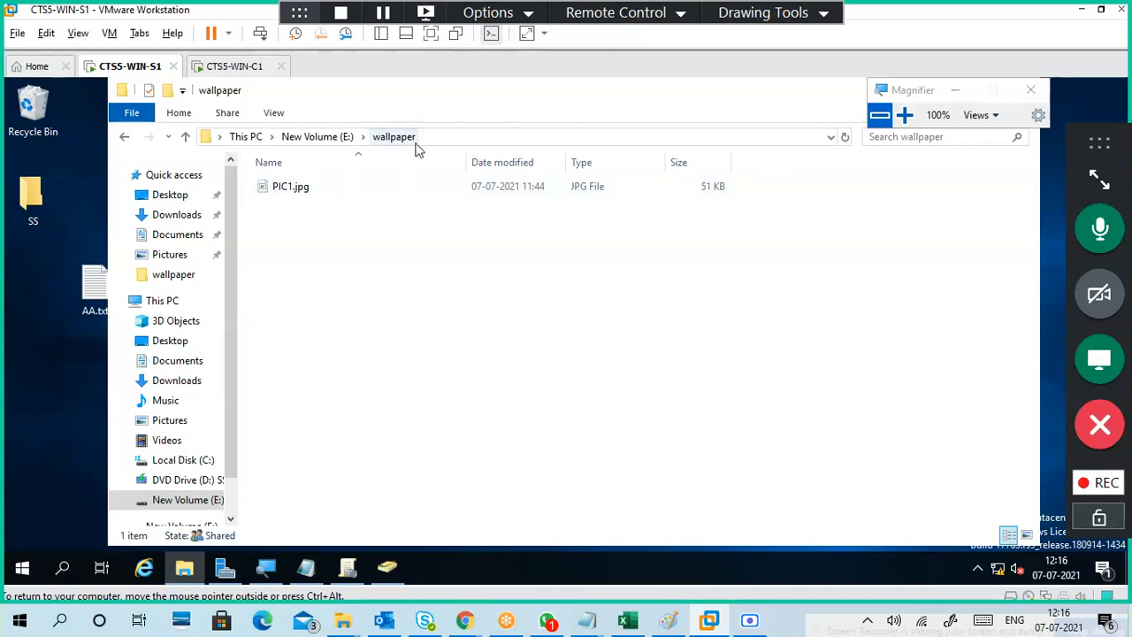
- Go back up to New Volume (E:), move Magnifier aside and minimize the File Explorer window
{"action": "left_click", "coordinate": [325, 142]}
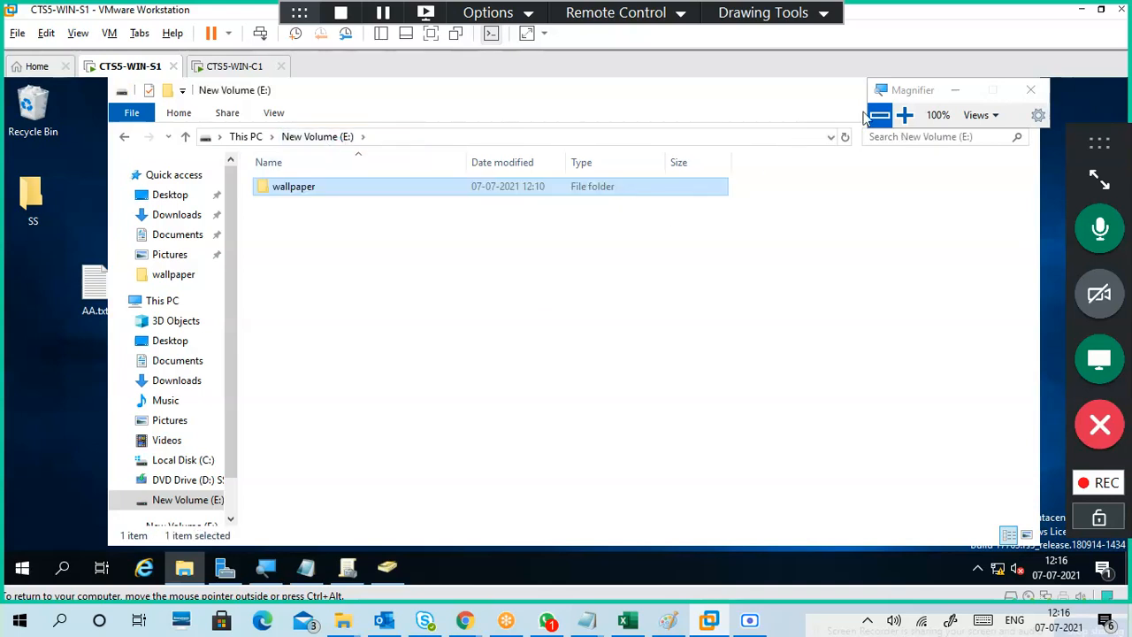
{"action": "left_click_drag", "start_coordinate": [928, 100], "coordinate": [1014, 103]}
{"action": "left_click", "coordinate": [943, 92]}
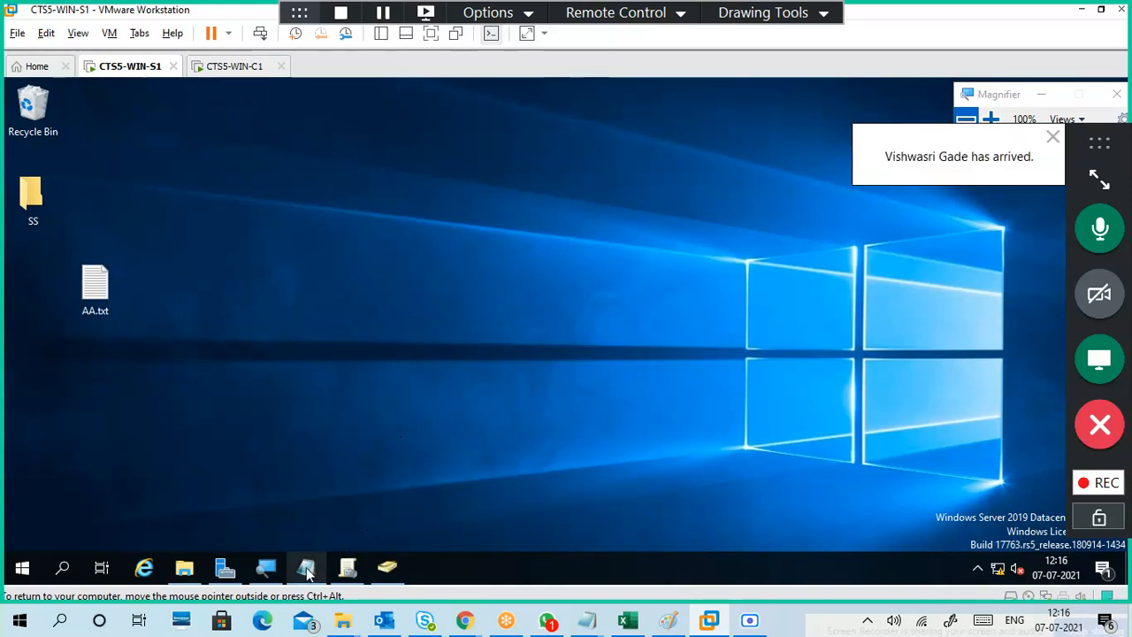
- In Active Directory Users and Computers, create a Security group named JDLG1 with Domain local scope in the JAVA organizational unit
{"action": "left_click", "coordinate": [386, 569]}
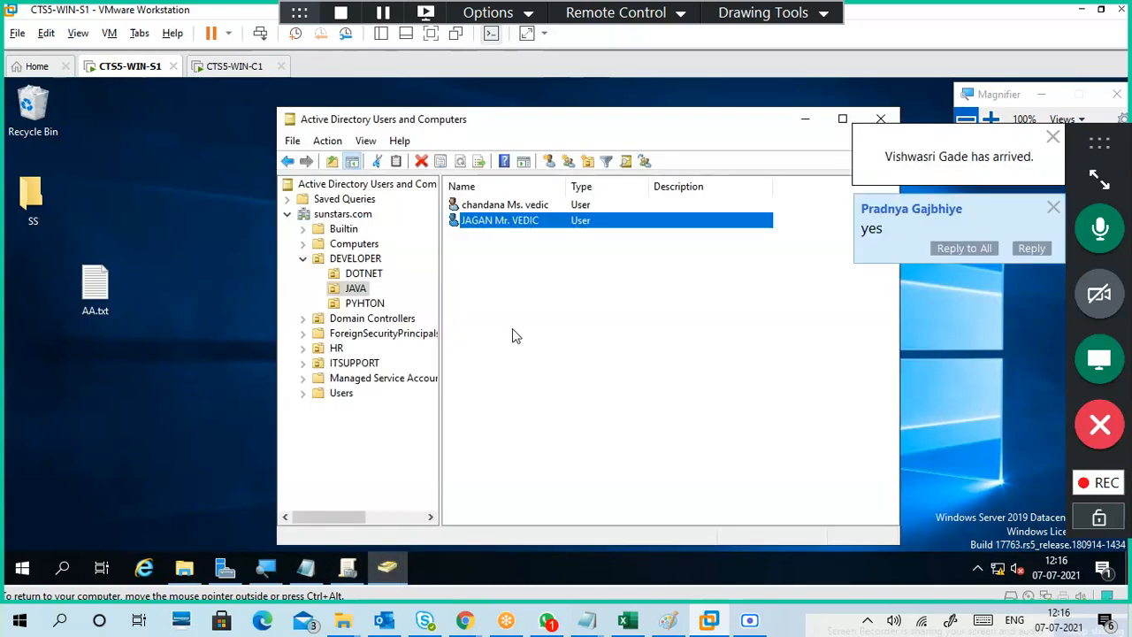
{"action": "right_click", "coordinate": [536, 283]}
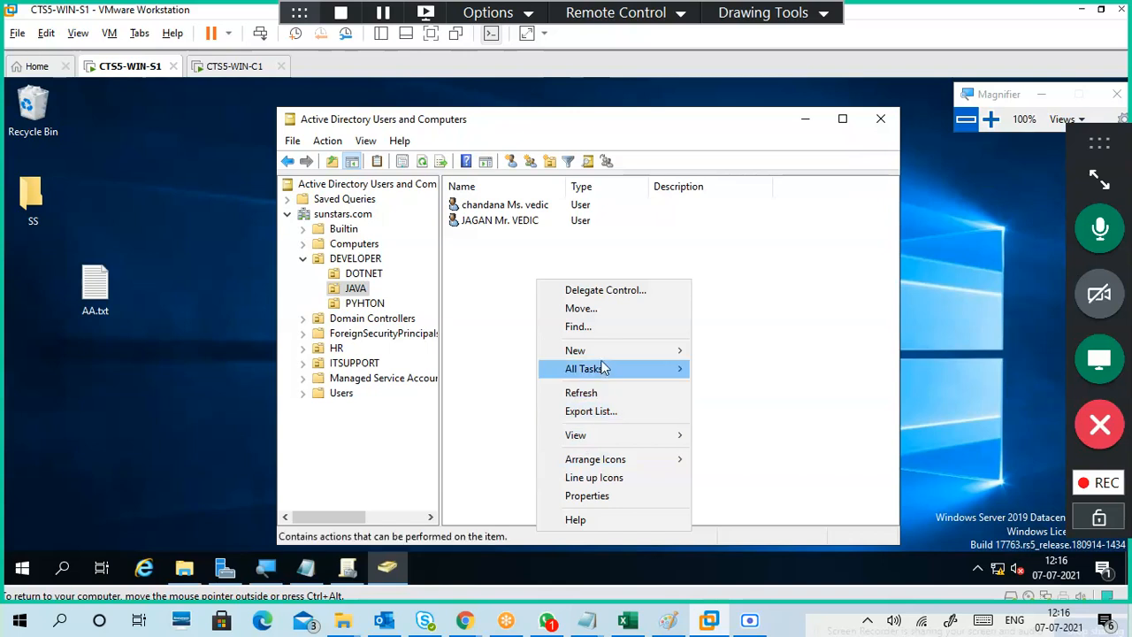
{"action": "mouse_move", "coordinate": [610, 351]}
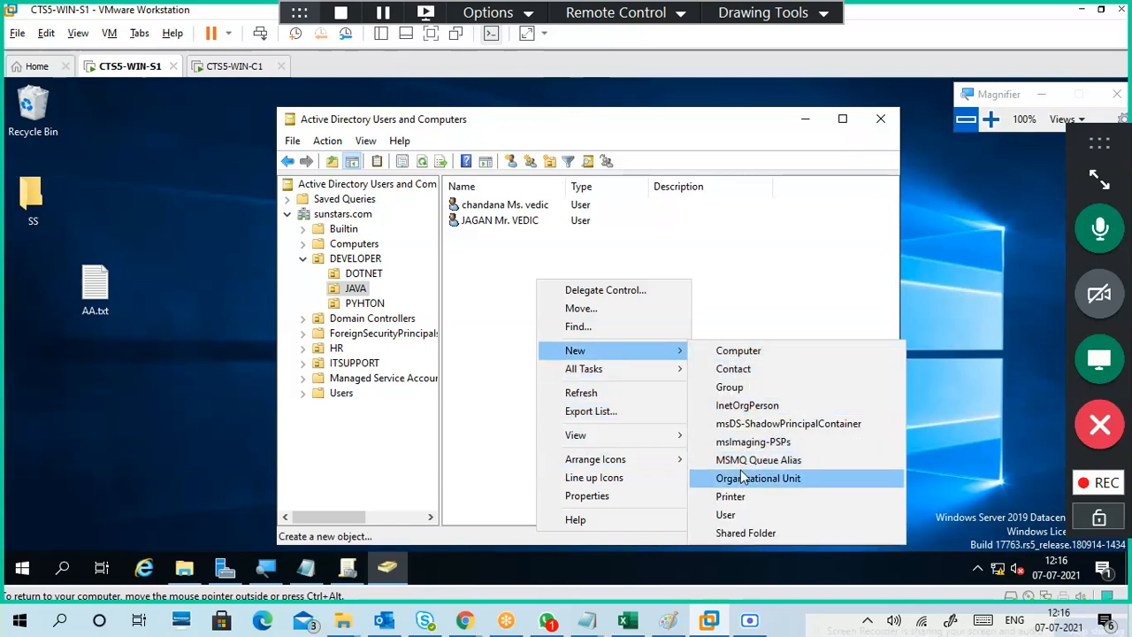
{"action": "left_click", "coordinate": [741, 389]}
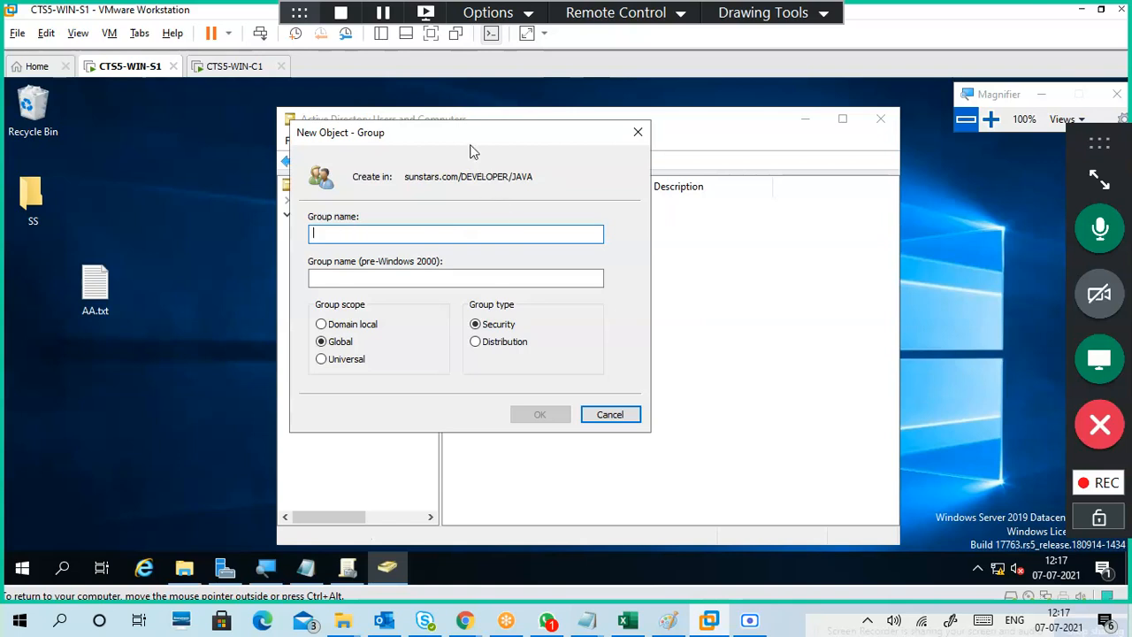
{"action": "left_click_drag", "start_coordinate": [470, 144], "coordinate": [637, 161]}
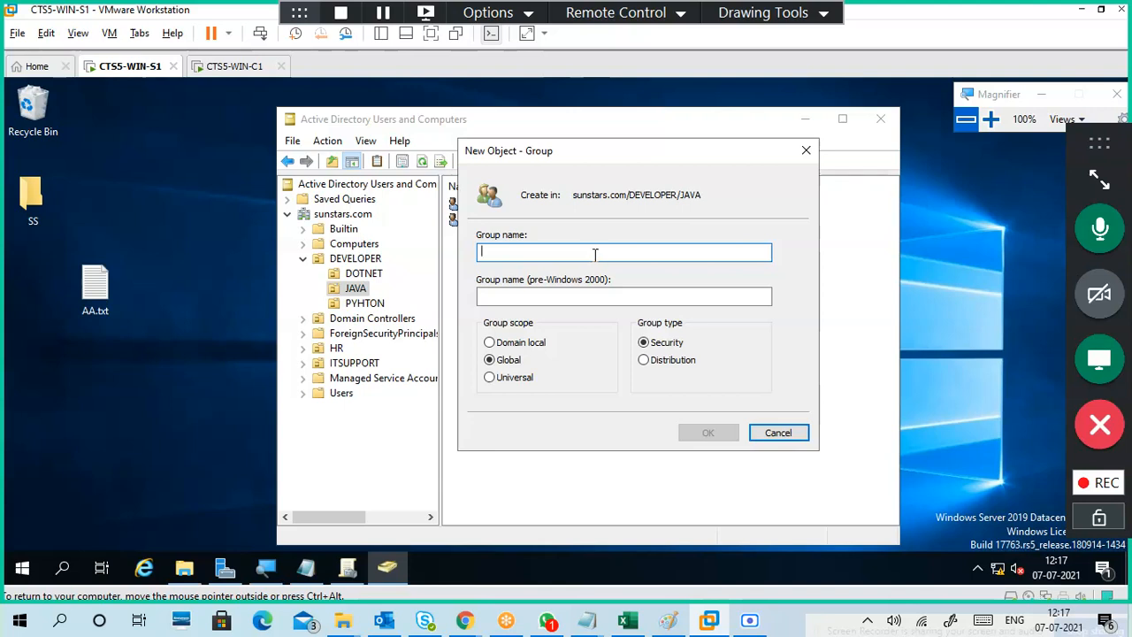
{"action": "type", "text": "j"}
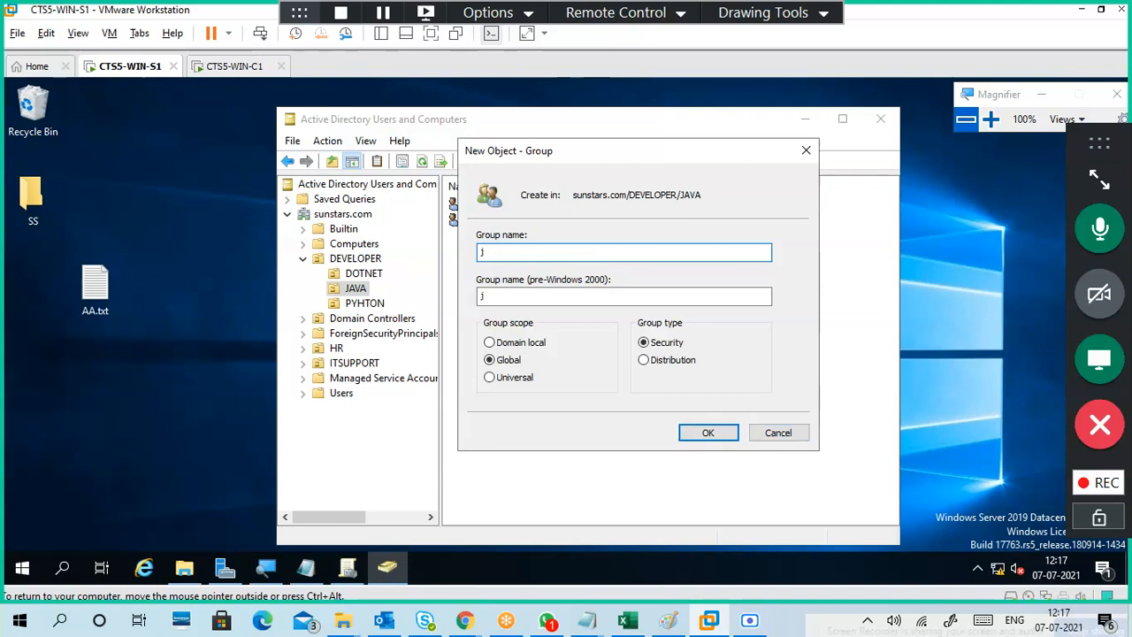
{"action": "key", "text": "BackSpace"}
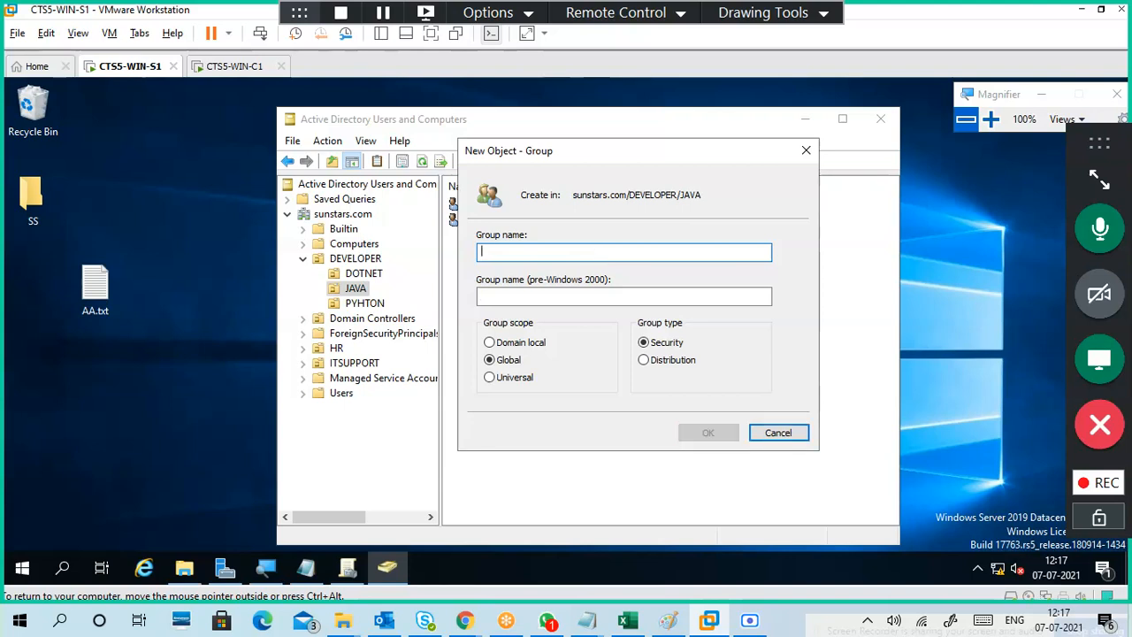
{"action": "type", "text": "JDLG1"}
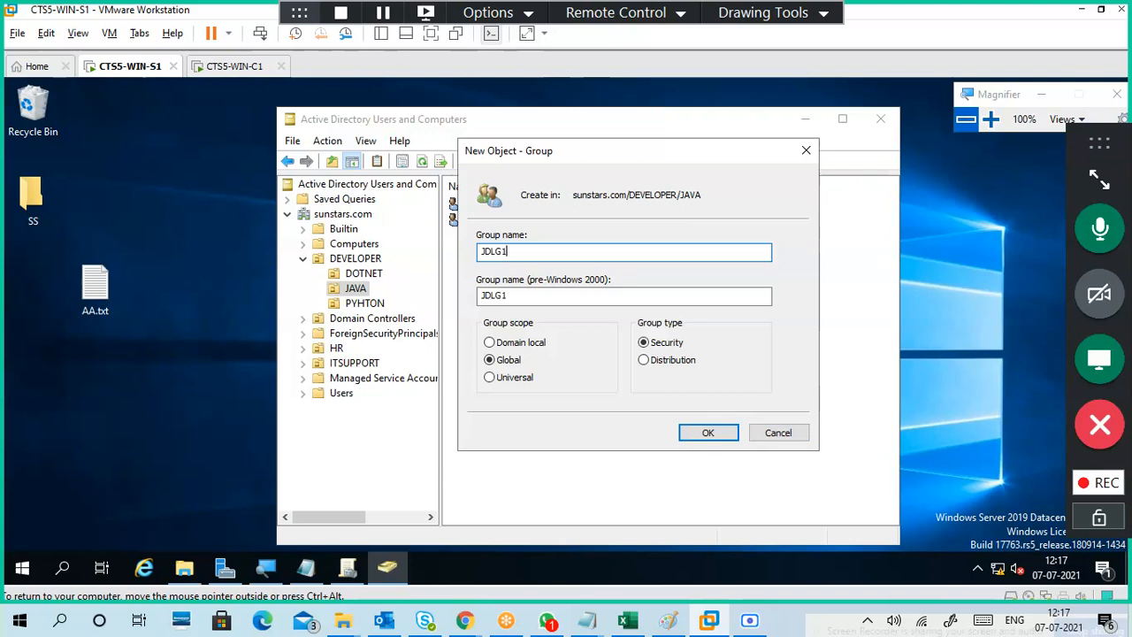
{"action": "left_click", "coordinate": [535, 344]}
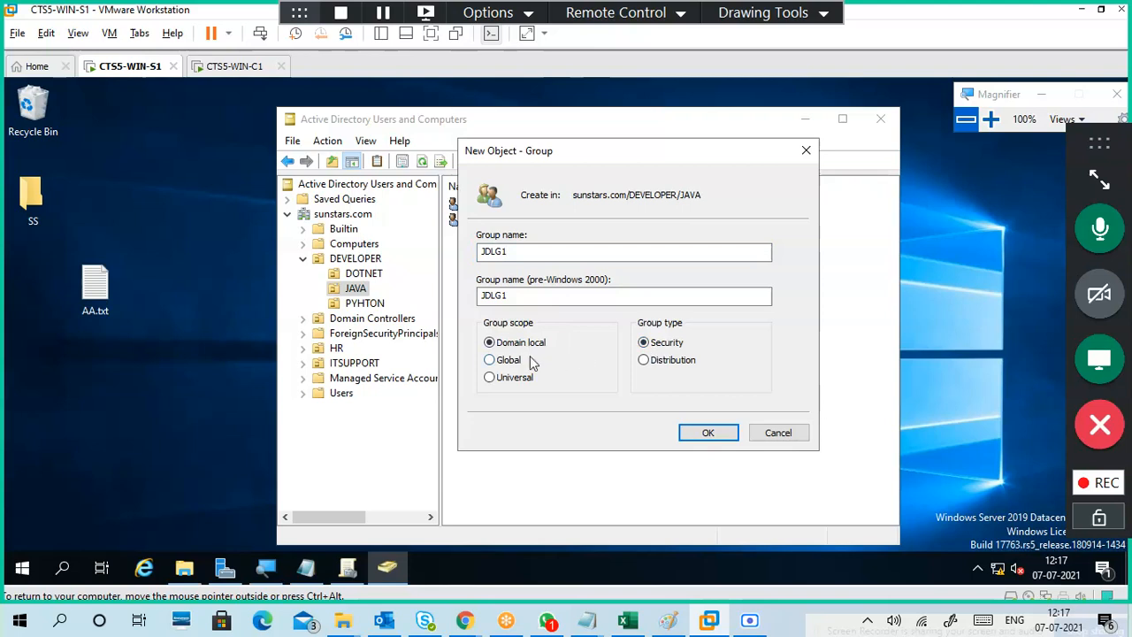
{"action": "left_click", "coordinate": [715, 433]}
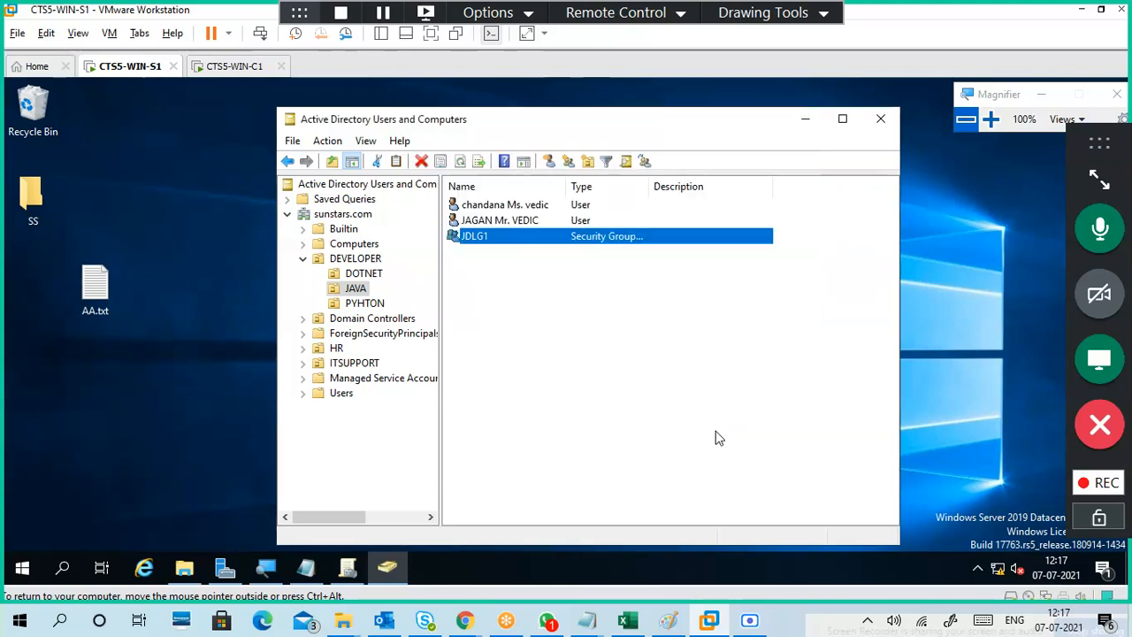
- Add the first user listed in the JAVA organizational unit to the JDLG1 group
{"action": "left_click", "coordinate": [507, 210]}
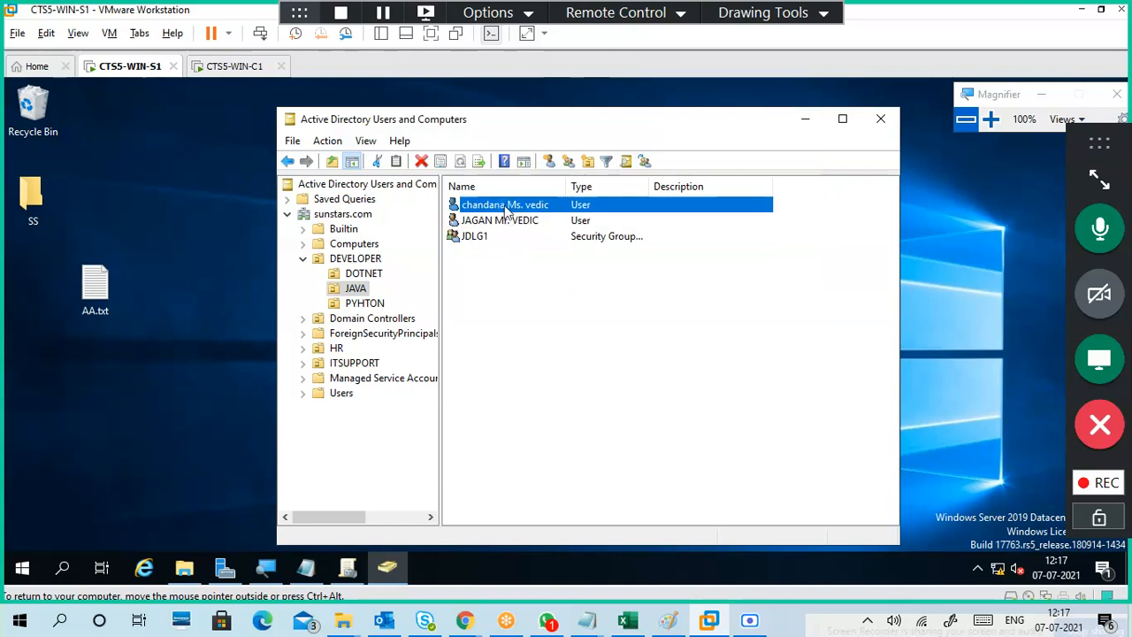
{"action": "right_click", "coordinate": [506, 210]}
{"action": "left_click", "coordinate": [519, 235]}
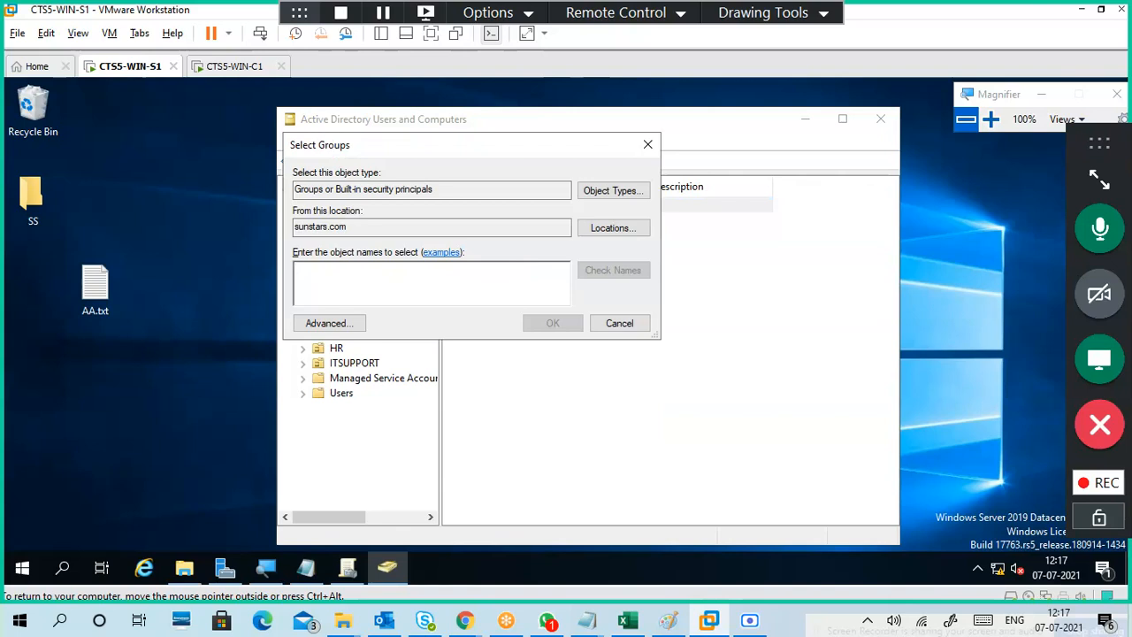
{"action": "type", "text": "J"}
{"action": "left_click", "coordinate": [589, 274]}
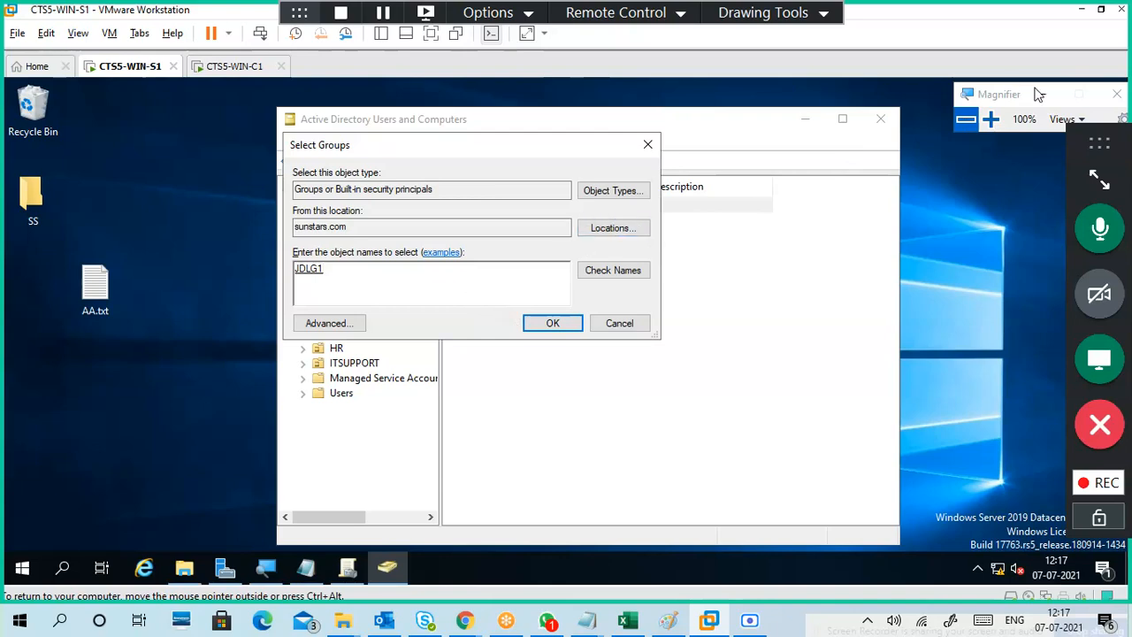
{"action": "left_click", "coordinate": [990, 118]}
{"action": "left_click", "coordinate": [990, 118]}
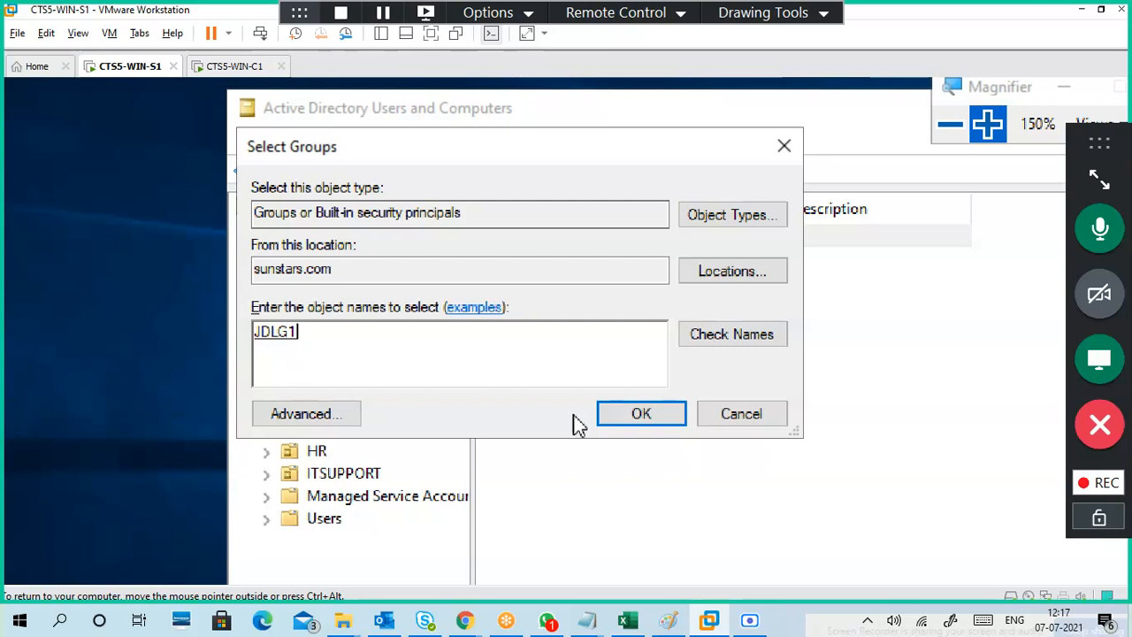
{"action": "left_click", "coordinate": [624, 414]}
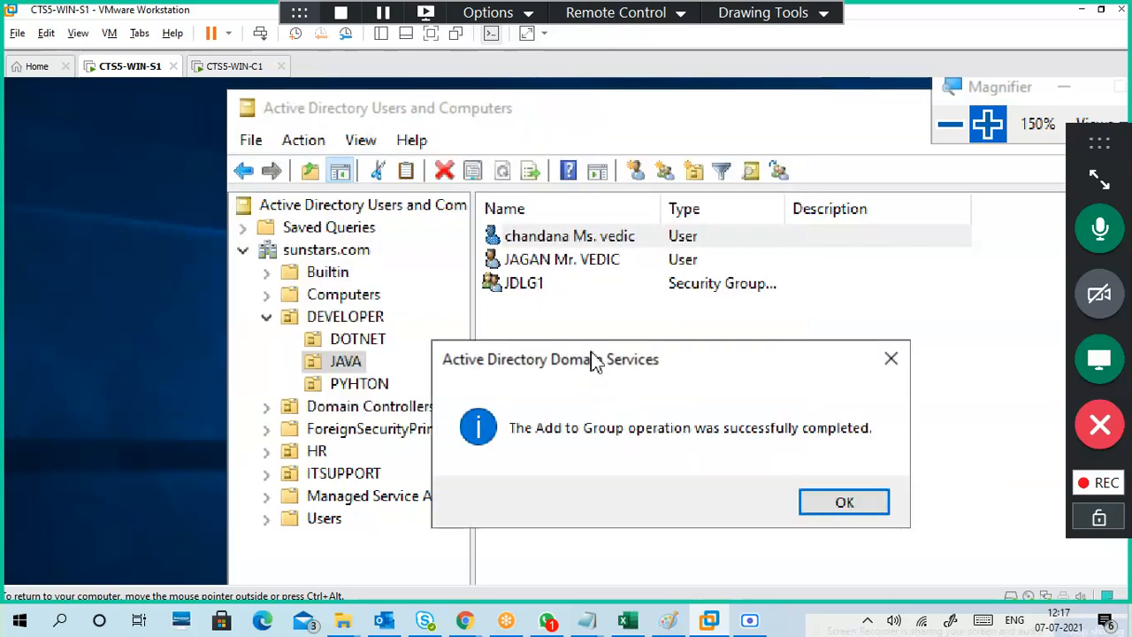
{"action": "left_click", "coordinate": [821, 502]}
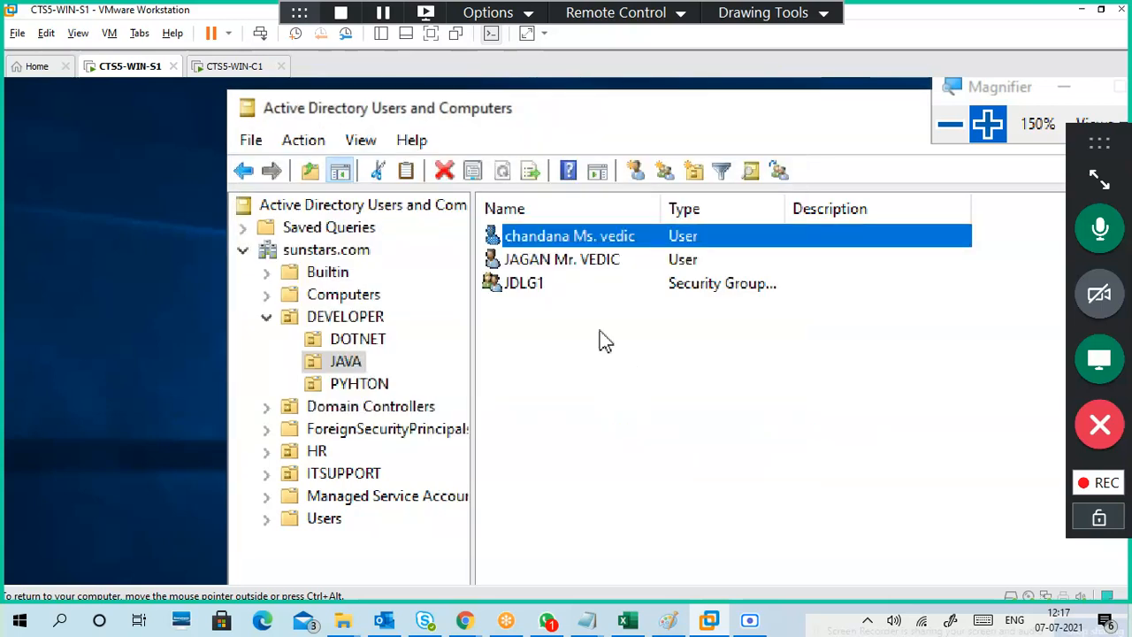
- Check the members of the JDLG1 group, close its properties, and set Magnifier back to 100%, moving its window aside
{"action": "double_click", "coordinate": [541, 283]}
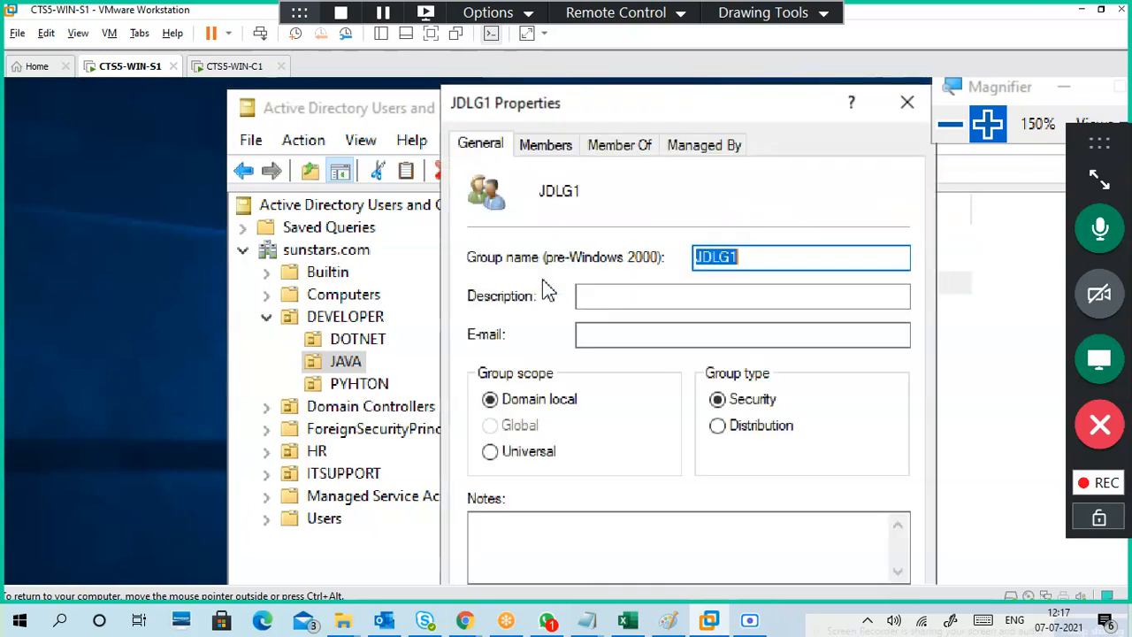
{"action": "left_click", "coordinate": [548, 150]}
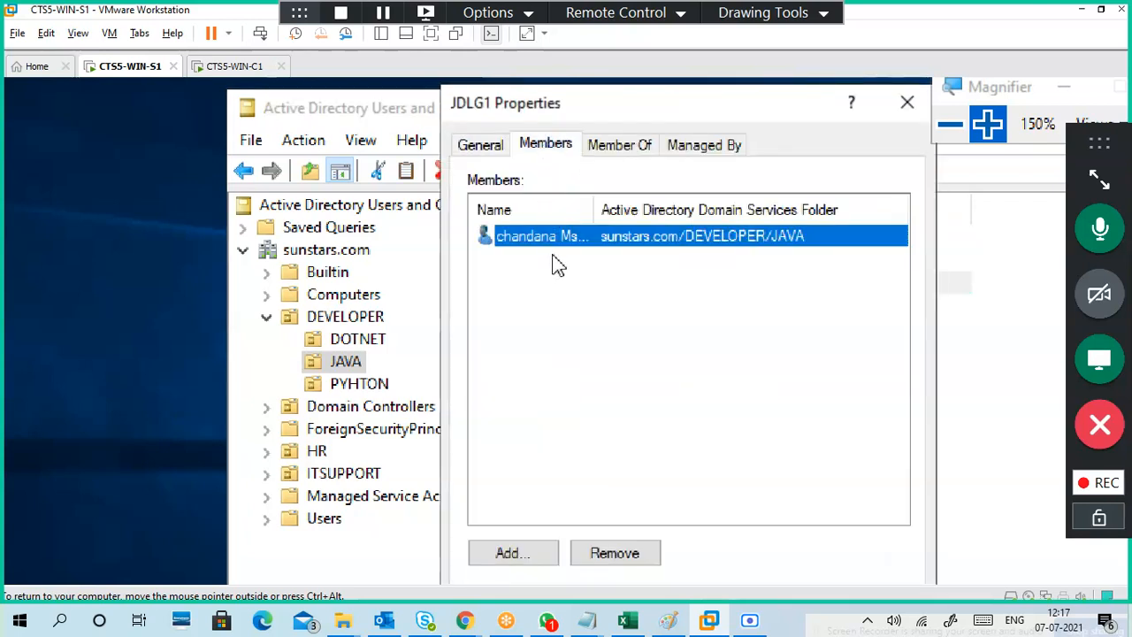
{"action": "left_click", "coordinate": [907, 102]}
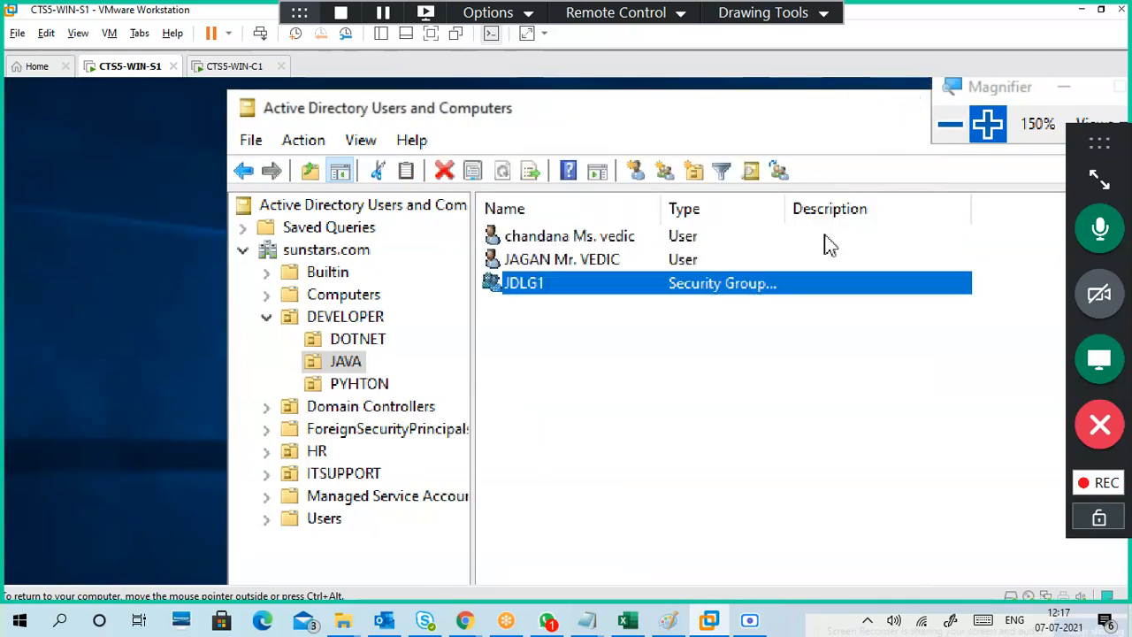
{"action": "left_click", "coordinate": [731, 372]}
{"action": "left_click", "coordinate": [954, 133]}
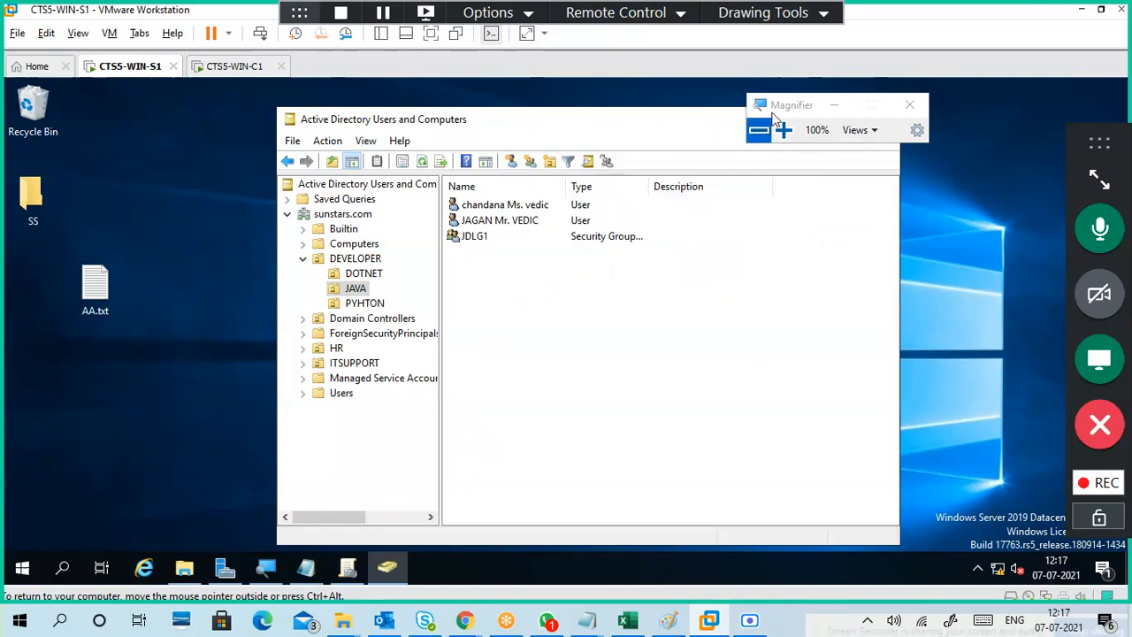
{"action": "left_click_drag", "start_coordinate": [774, 105], "coordinate": [966, 126]}
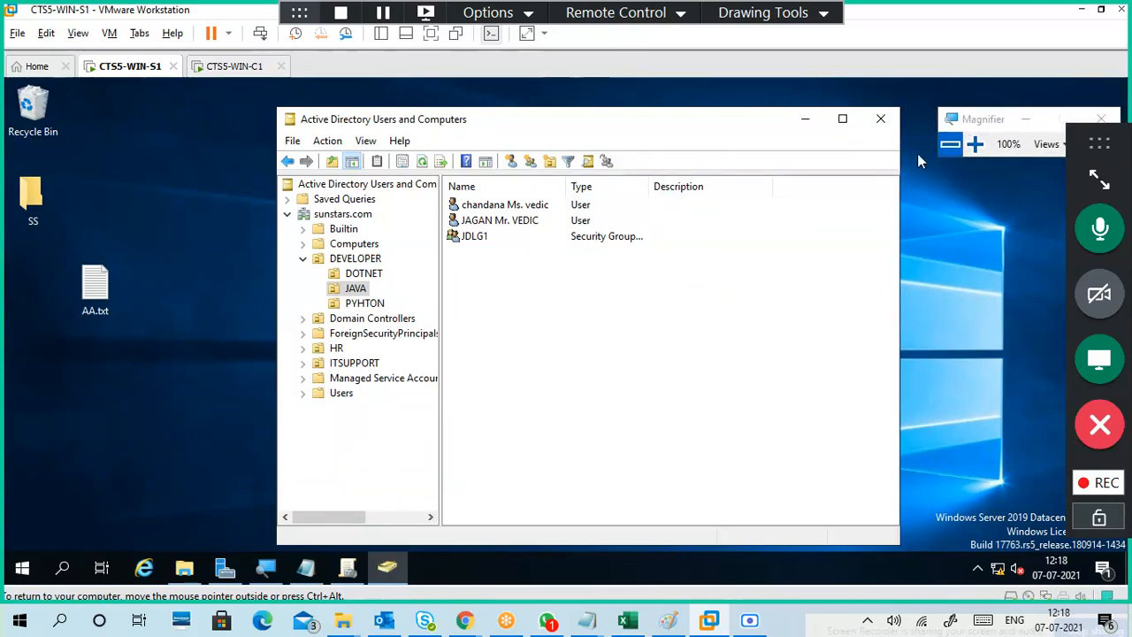
- Magnify the view to 150% and mark DEVELOPER, sunstars.com, JAVA and the first listed user with the Pen drawing tool
{"action": "left_click", "coordinate": [974, 143]}
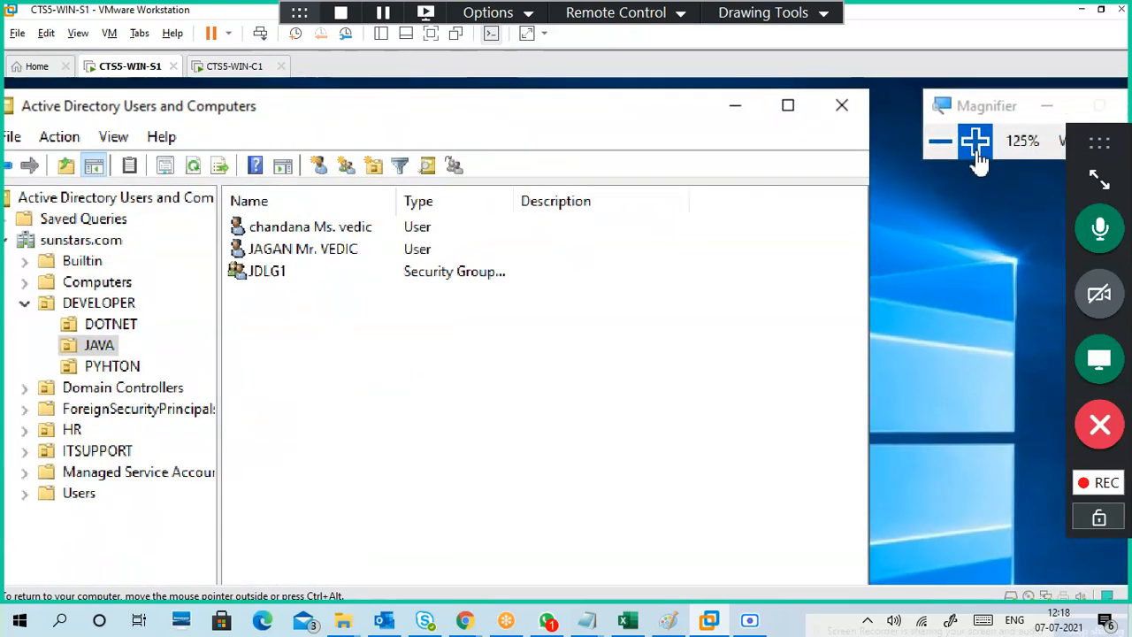
{"action": "left_click", "coordinate": [973, 143]}
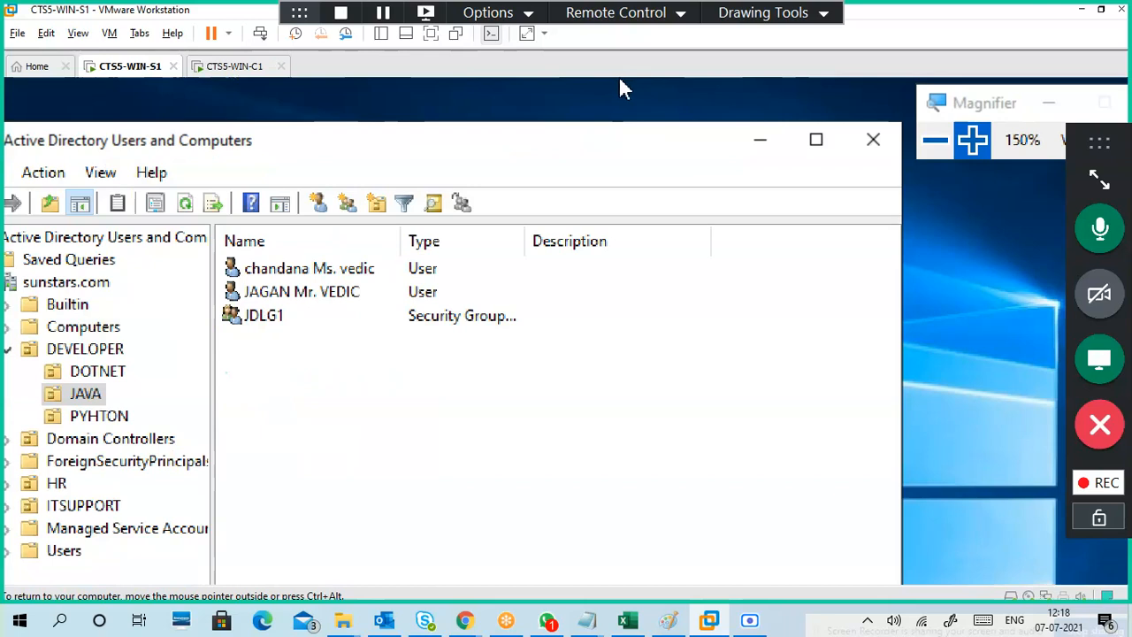
{"action": "left_click", "coordinate": [786, 15]}
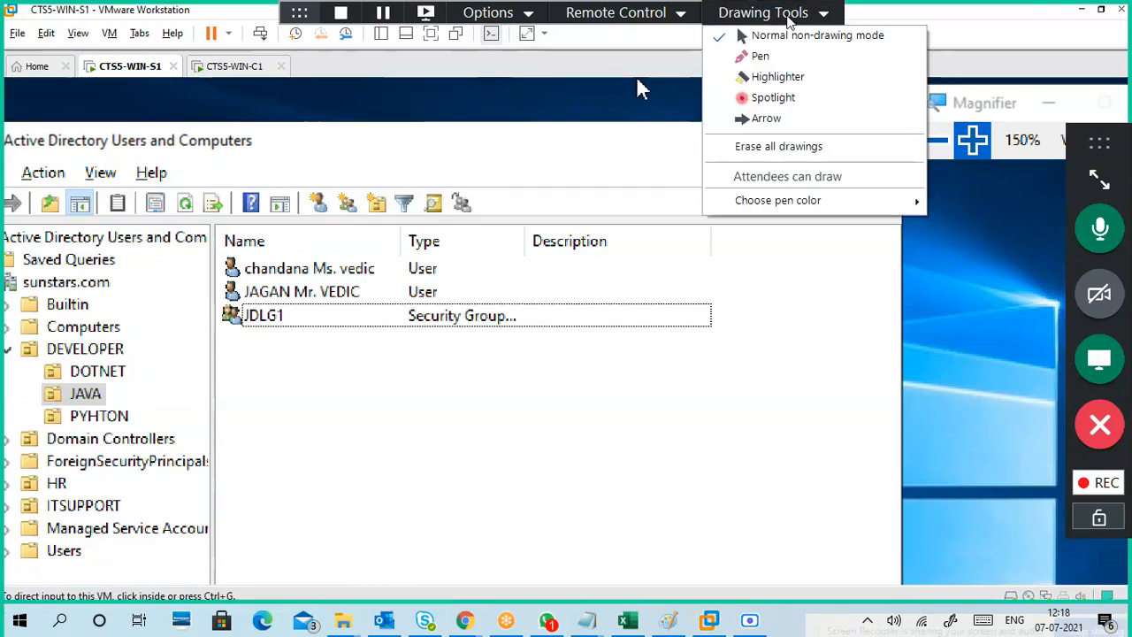
{"action": "left_click", "coordinate": [760, 55]}
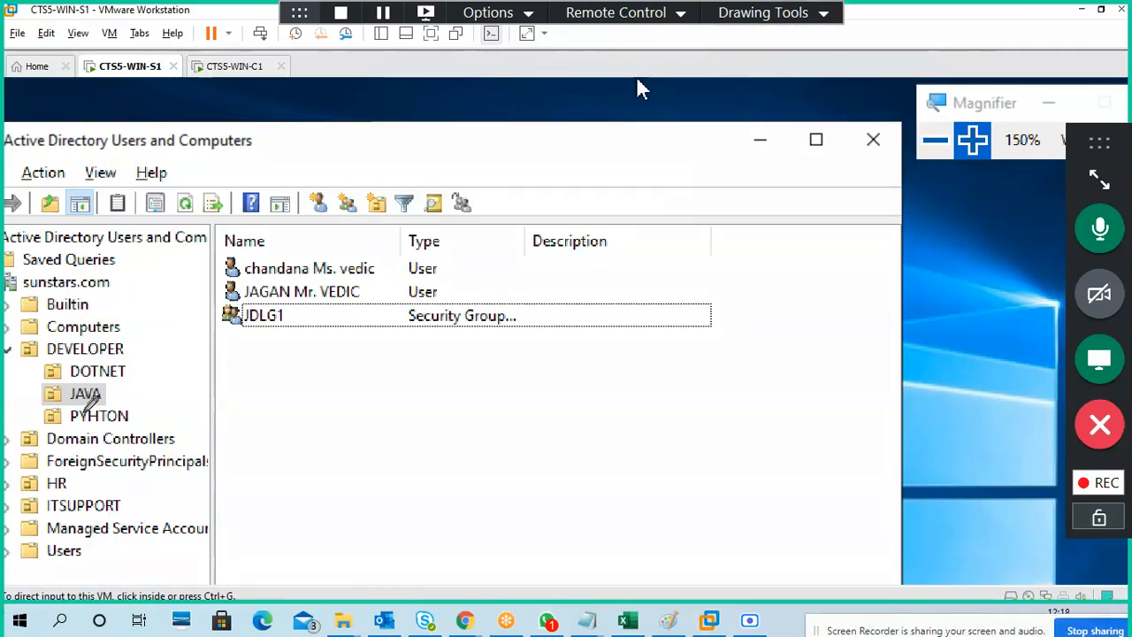
{"action": "mouse_move", "coordinate": [126, 344]}
{"action": "left_mouse_down"}
{"action": "mouse_move", "coordinate": [137, 353]}
{"action": "mouse_move", "coordinate": [153, 335]}
{"action": "left_mouse_up"}
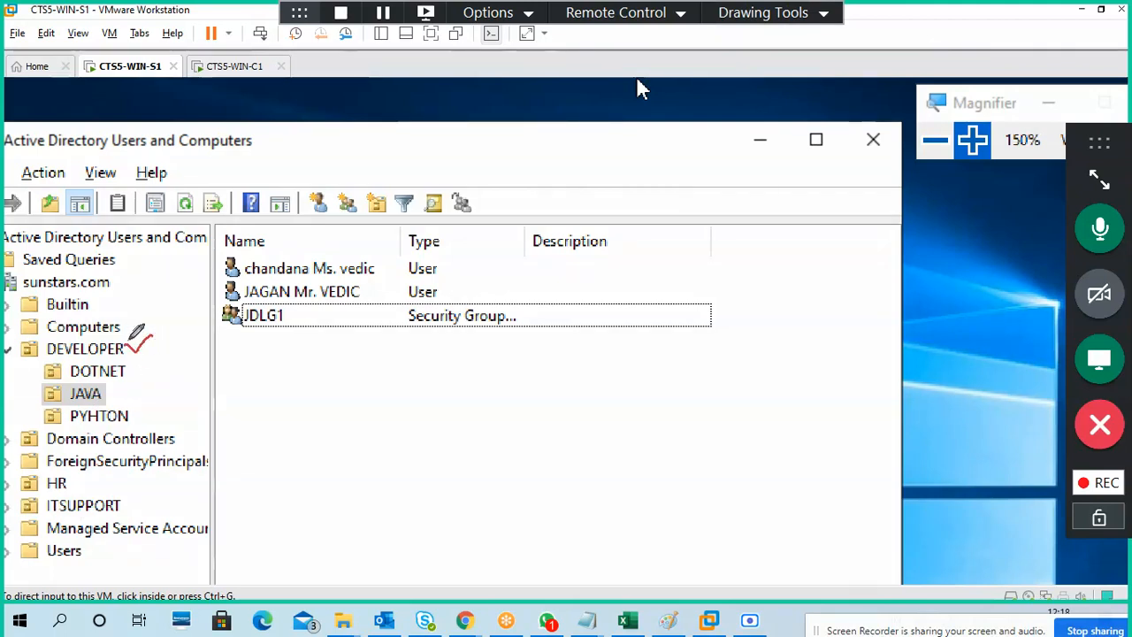
{"action": "left_click_drag", "start_coordinate": [114, 286], "coordinate": [130, 277]}
{"action": "left_click_drag", "start_coordinate": [115, 396], "coordinate": [135, 386]}
{"action": "mouse_move", "coordinate": [261, 254]}
{"action": "left_mouse_down"}
{"action": "mouse_move", "coordinate": [244, 265]}
{"action": "mouse_move", "coordinate": [283, 280]}
{"action": "left_mouse_up"}
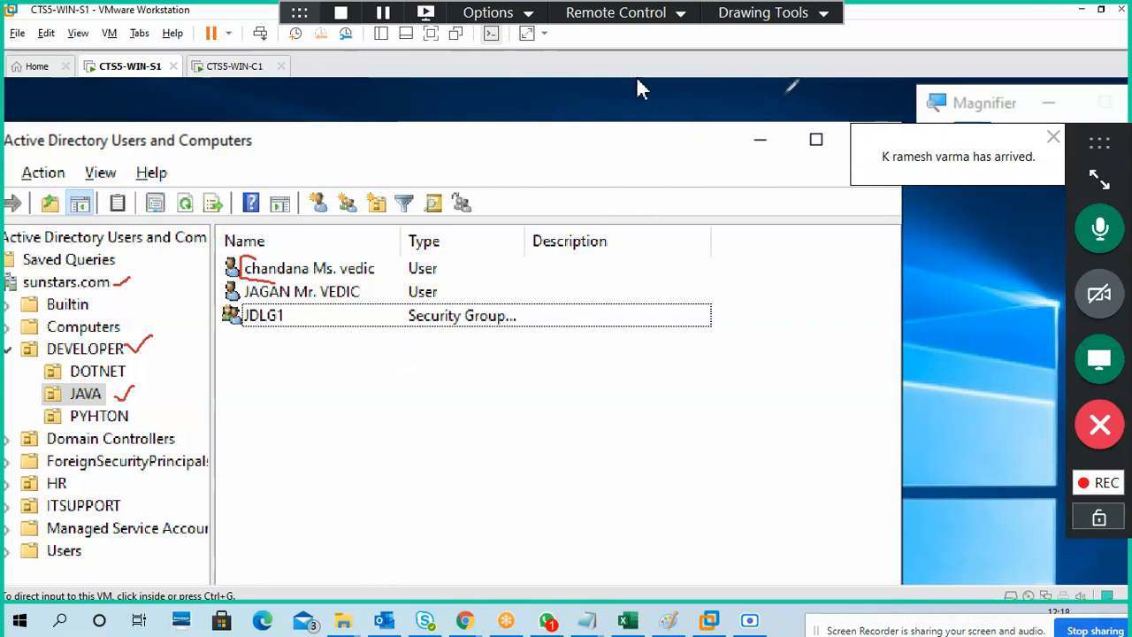
- Erase all drawings, including a second tick drawn beside DEVELOPER, and return to normal non-drawing mode
{"action": "left_click", "coordinate": [768, 15]}
{"action": "left_click", "coordinate": [765, 16]}
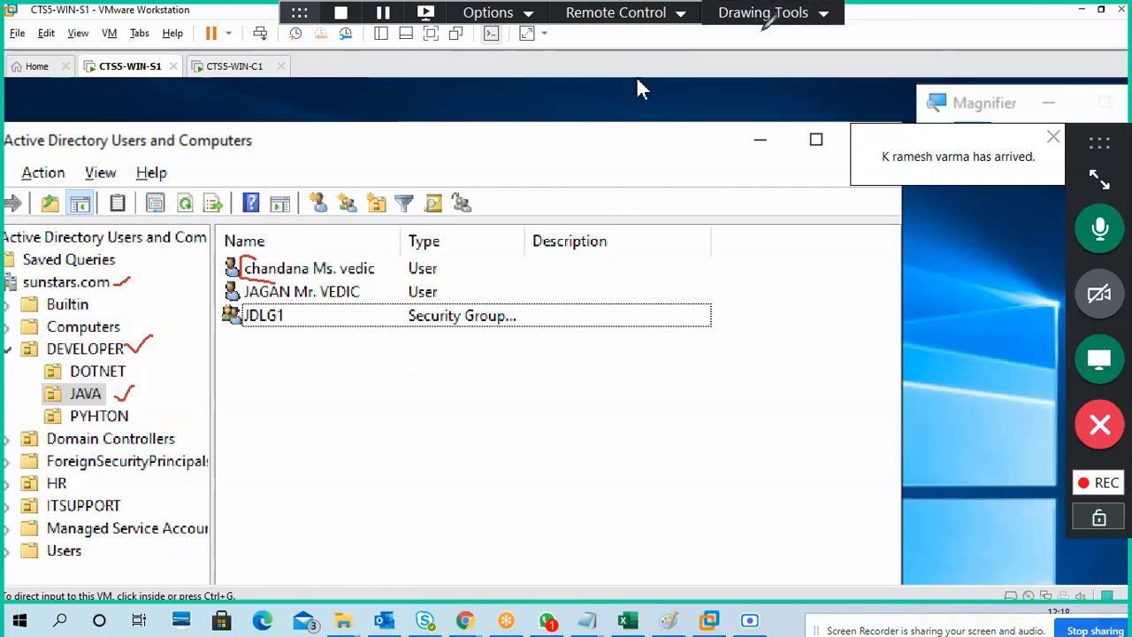
{"action": "left_click", "coordinate": [762, 15]}
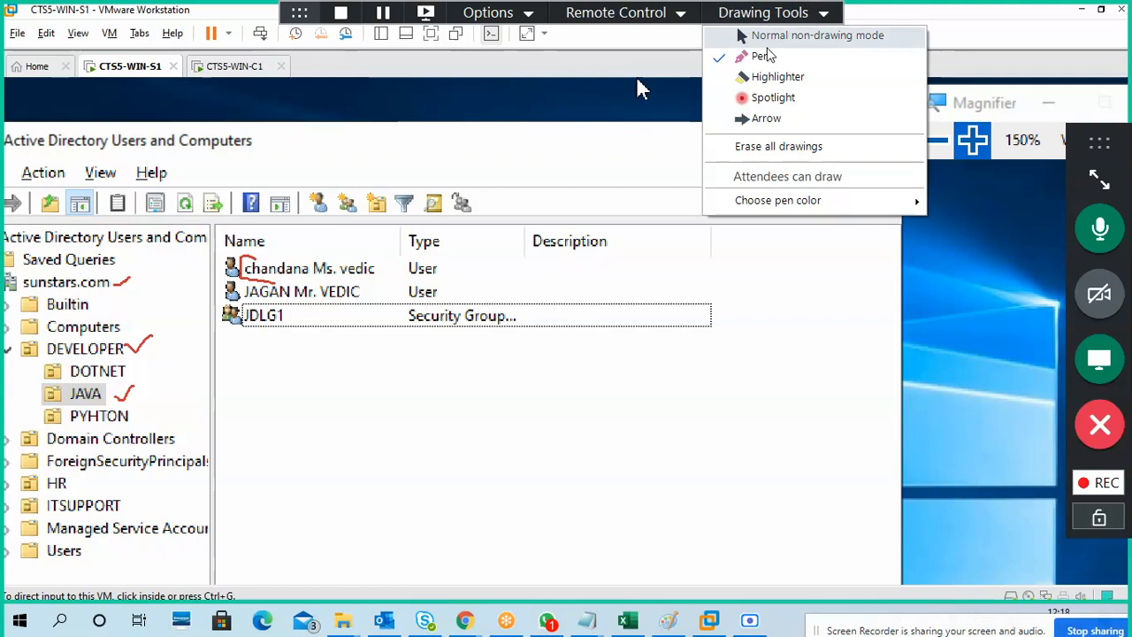
{"action": "left_click", "coordinate": [780, 148]}
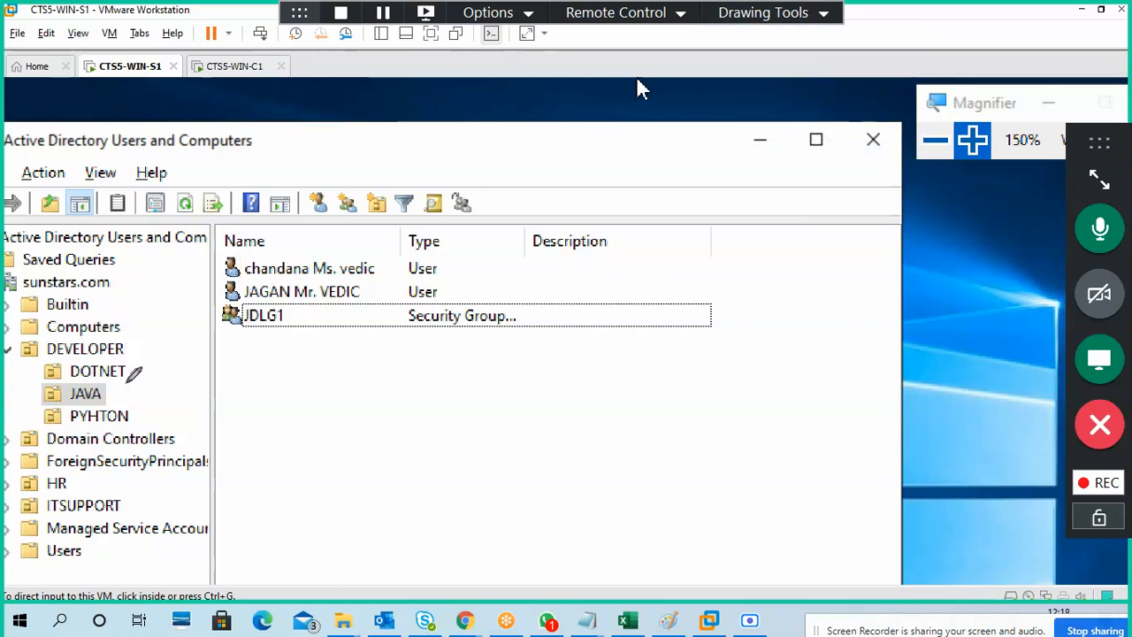
{"action": "left_click_drag", "start_coordinate": [124, 338], "coordinate": [156, 324]}
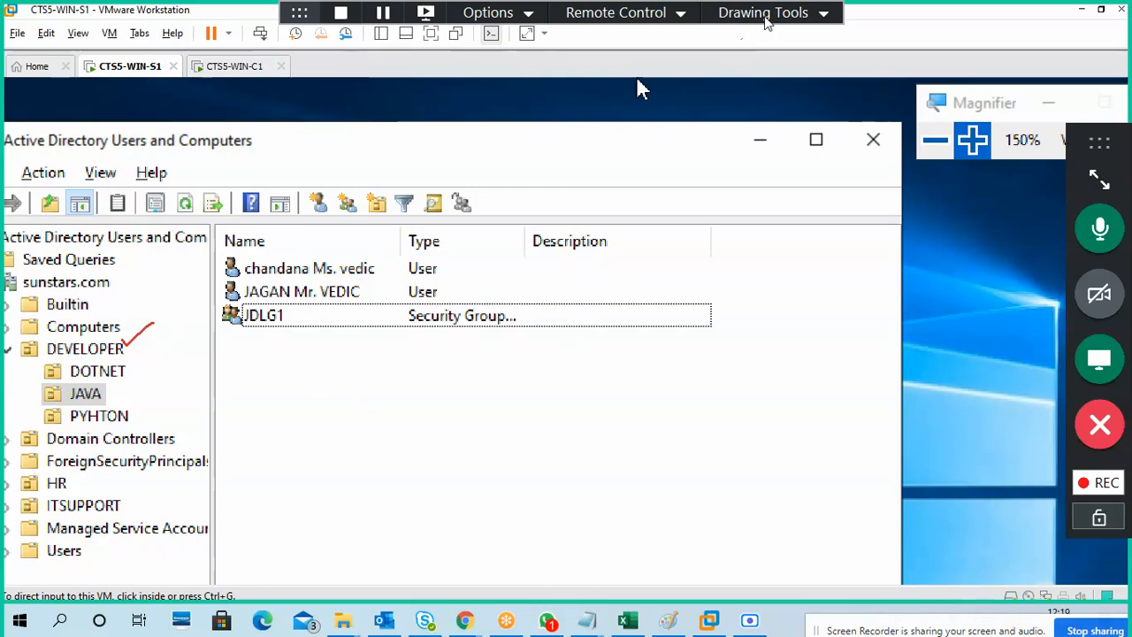
{"action": "left_click", "coordinate": [768, 12]}
{"action": "left_click", "coordinate": [782, 146]}
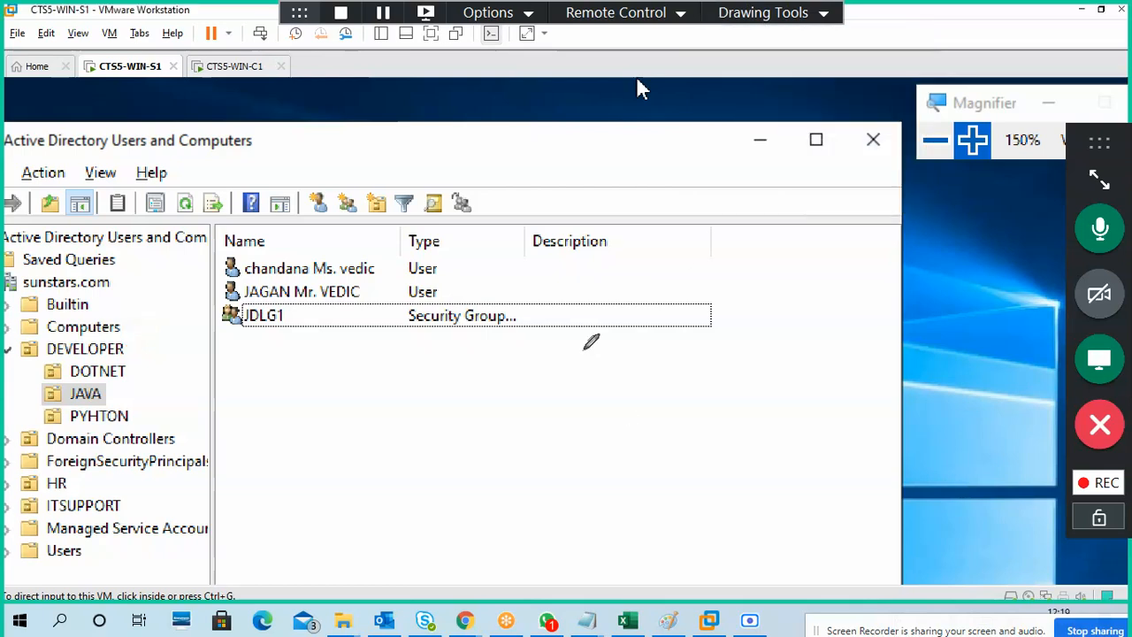
{"action": "left_click", "coordinate": [749, 13]}
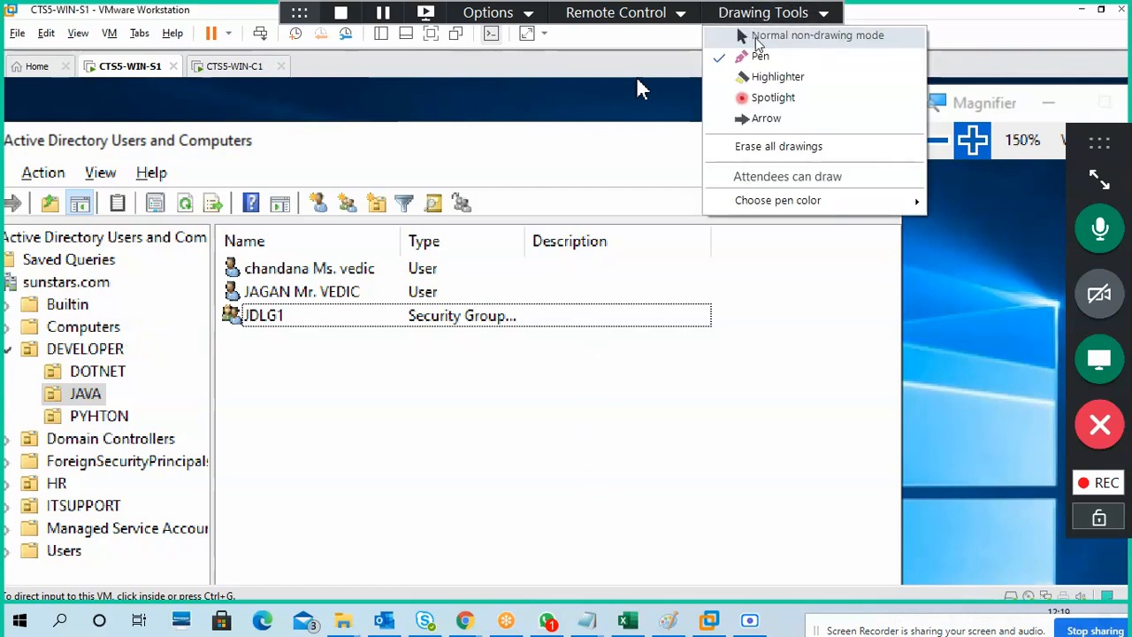
{"action": "left_click", "coordinate": [747, 34]}
- Switch to the untitled Notepad notes and add a --- separator line below SIGN OUT - SIGN IN
{"action": "mouse_move", "coordinate": [586, 618]}
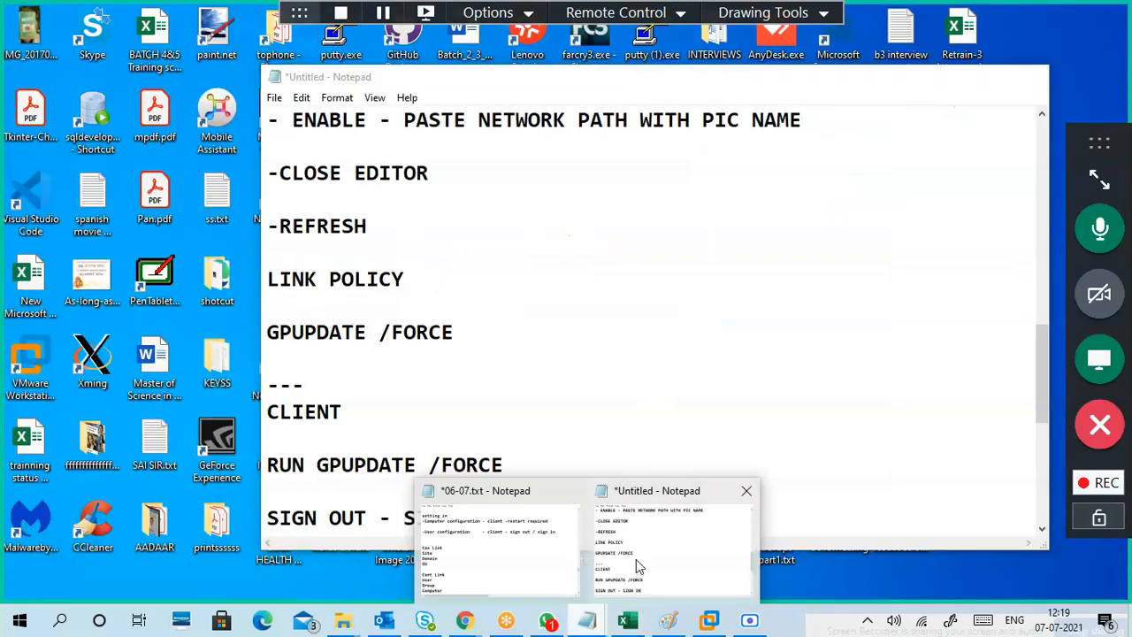
{"action": "left_click", "coordinate": [638, 552]}
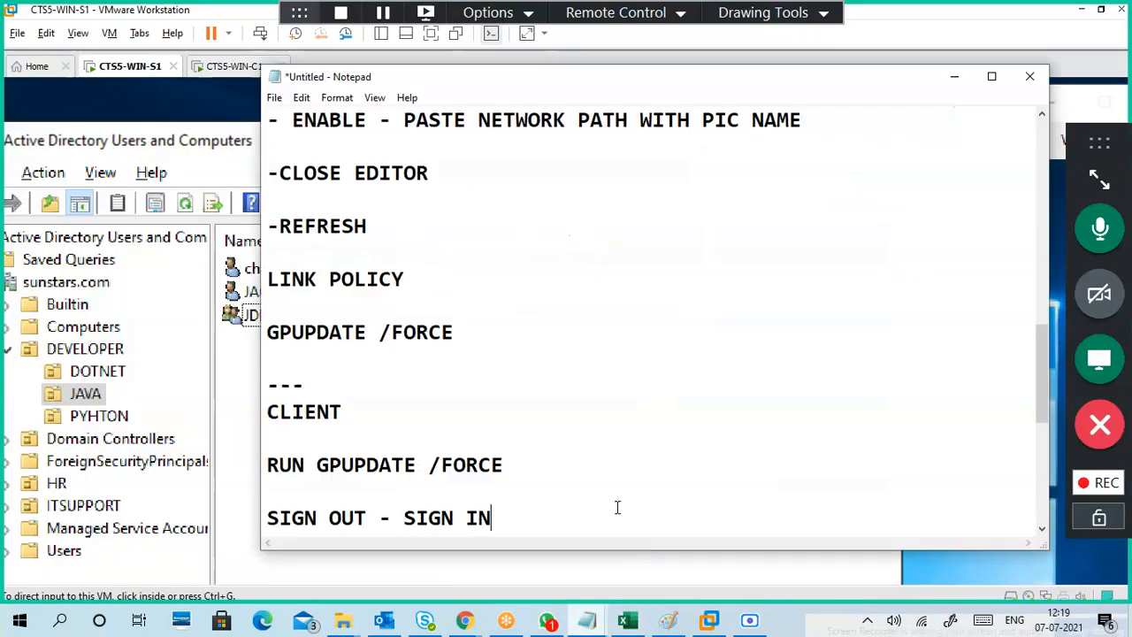
{"action": "scroll", "coordinate": [569, 408], "scroll_direction": "down", "scroll_amount": 5}
{"action": "left_click", "coordinate": [403, 179]}
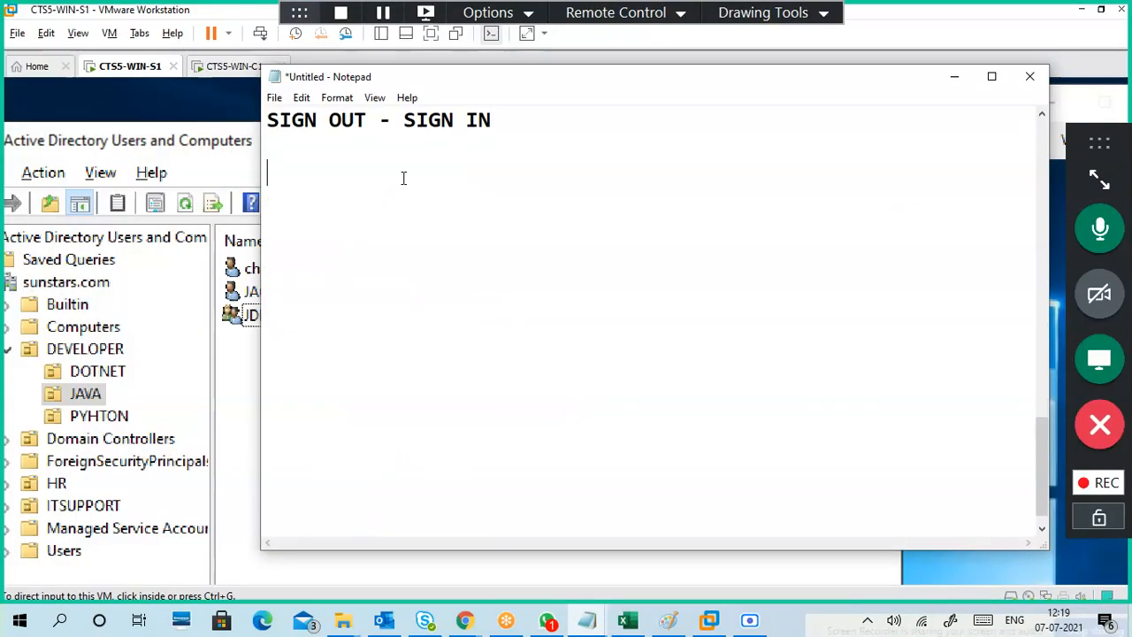
{"action": "type", "text": "---"}
{"action": "key", "text": "Return"}
- Add the note line "IF A USER OR A GROUP.. DONT WANT TO APPLY THE POLICY" and minimize Notepad
{"action": "type", "text": "IF A "}
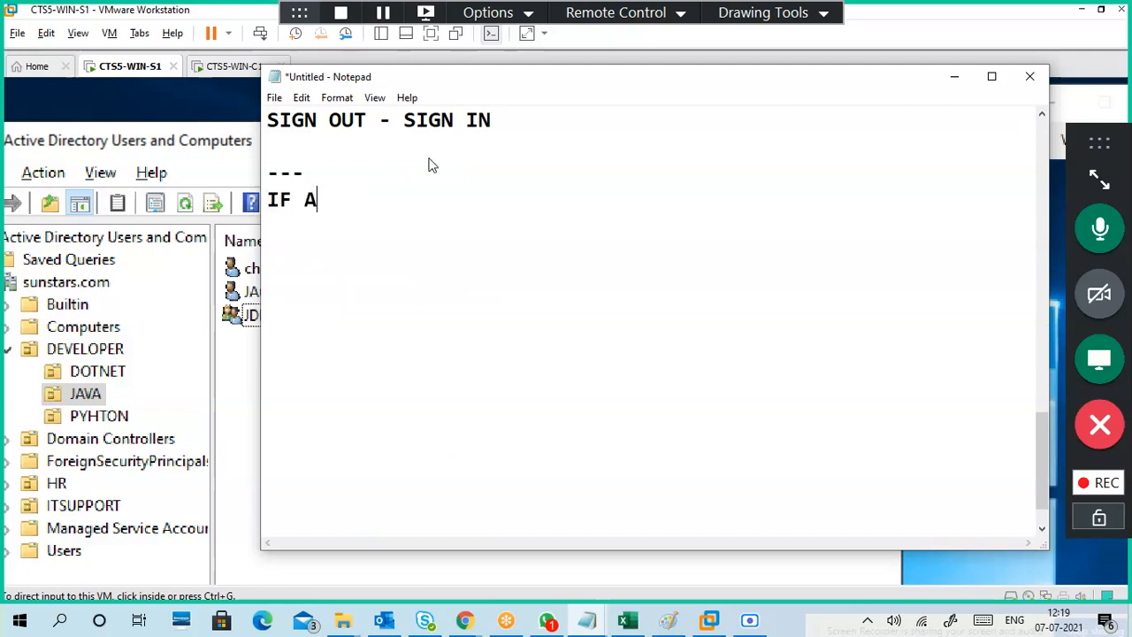
{"action": "type", "text": "USER "}
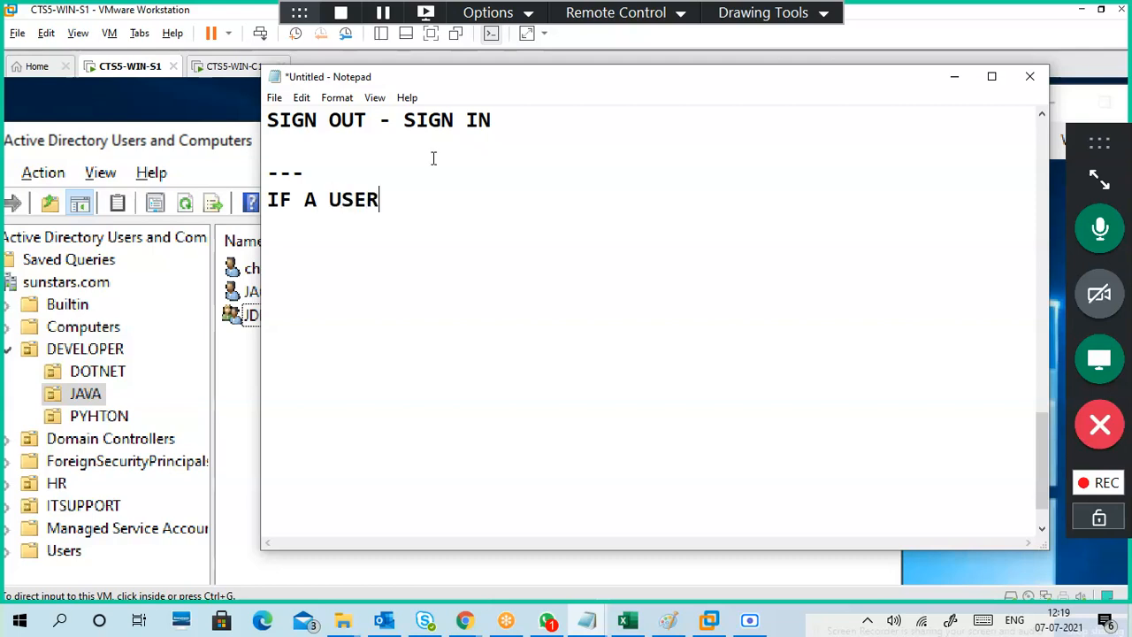
{"action": "type", "text": "OR A GROUP.."}
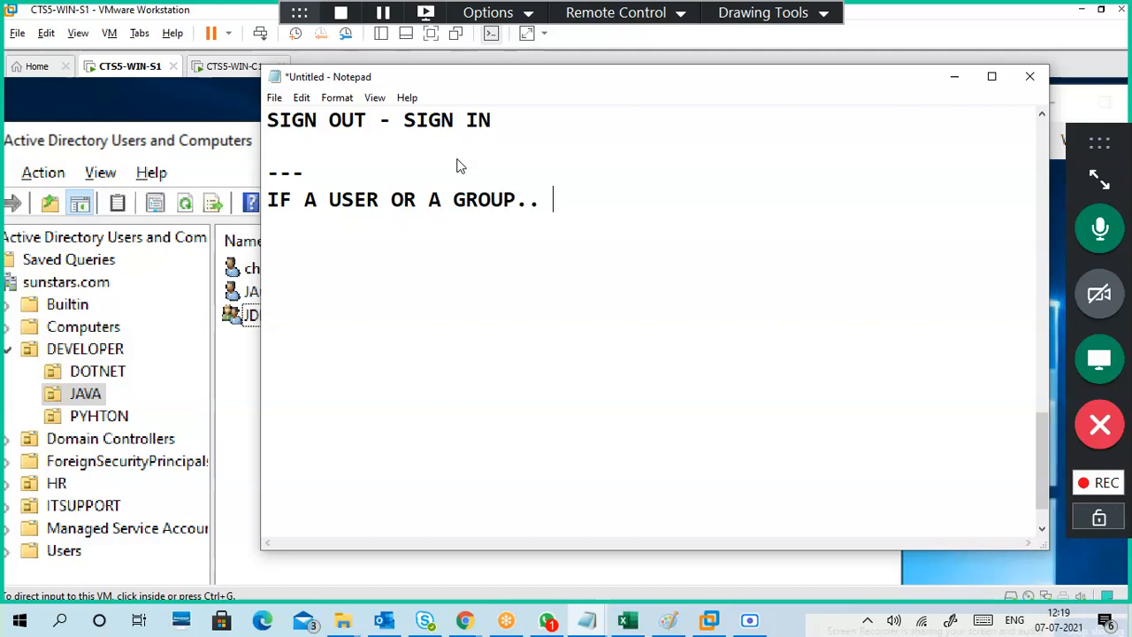
{"action": "type", "text": "DONT WANT"}
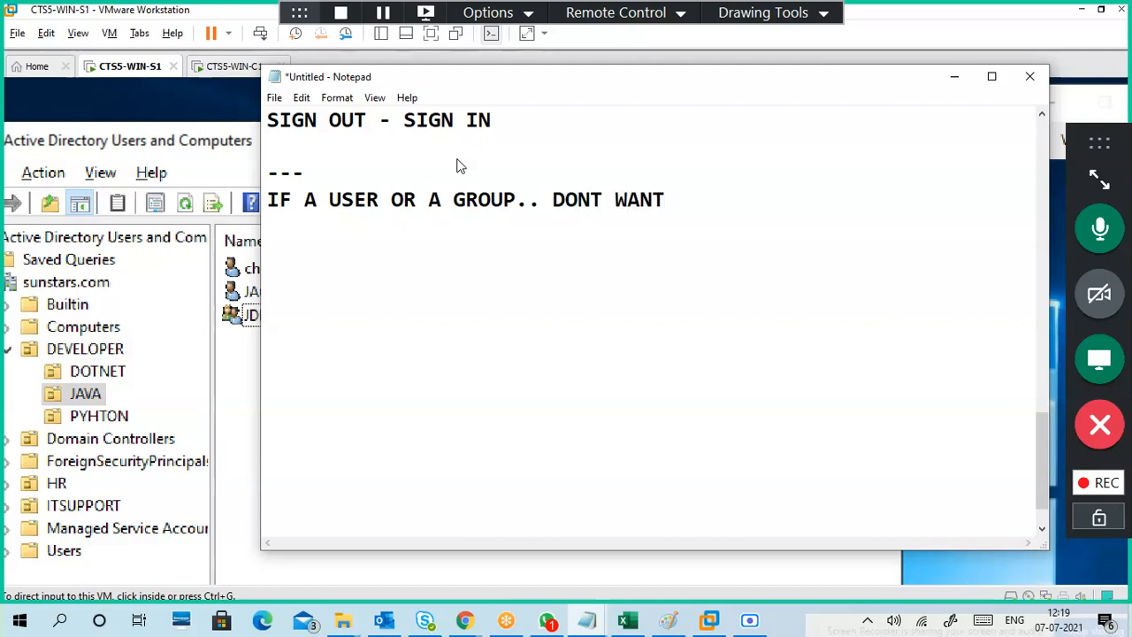
{"action": "type", "text": " TO APPL"}
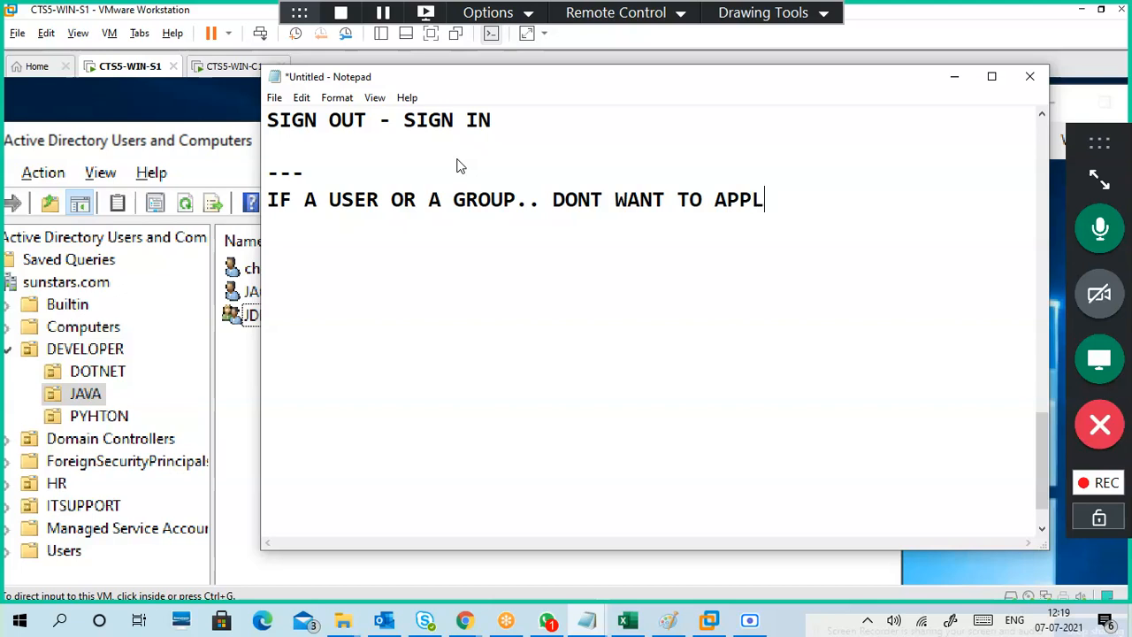
{"action": "type", "text": "U"}
{"action": "key", "text": "BackSpace"}
{"action": "type", "text": "Y THE POLIC"}
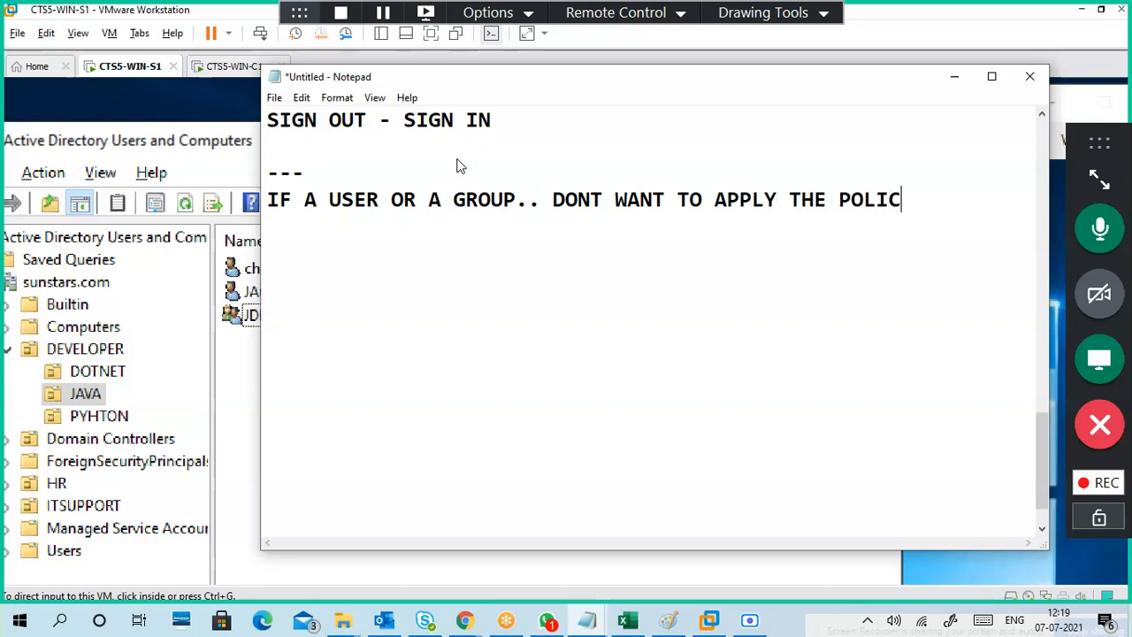
{"action": "type", "text": "Y"}
{"action": "key", "text": "Return"}
{"action": "key", "text": "Return"}
{"action": "left_click", "coordinate": [954, 80]}
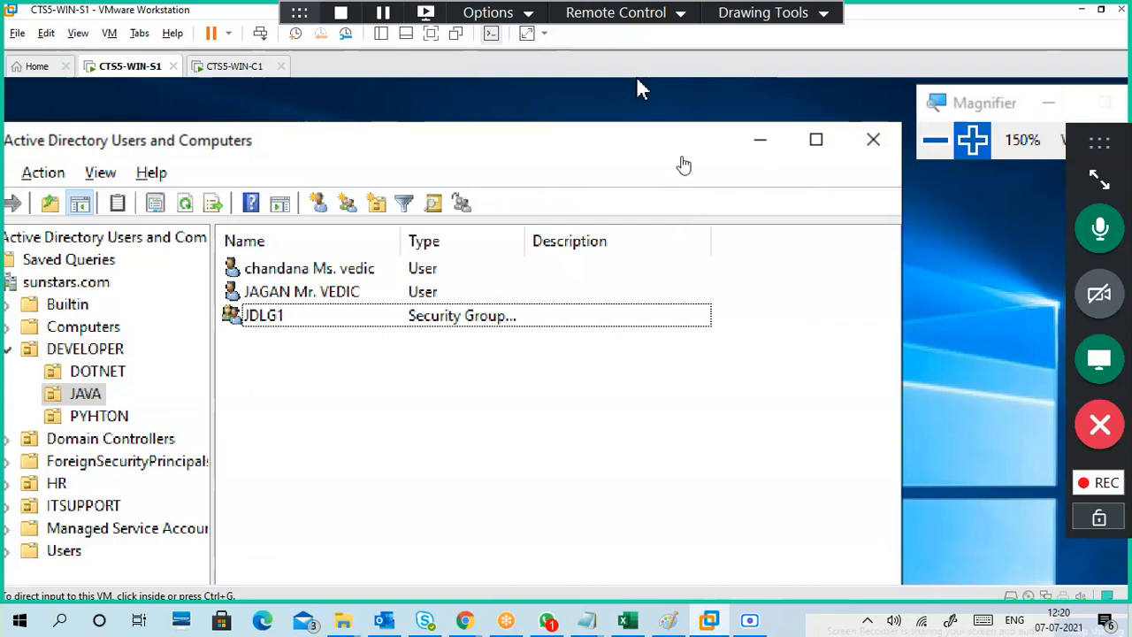
- Bring up Group Policy Management in place of Active Directory Users and Computers, with Magnifier set to 100%
{"action": "left_click", "coordinate": [753, 148]}
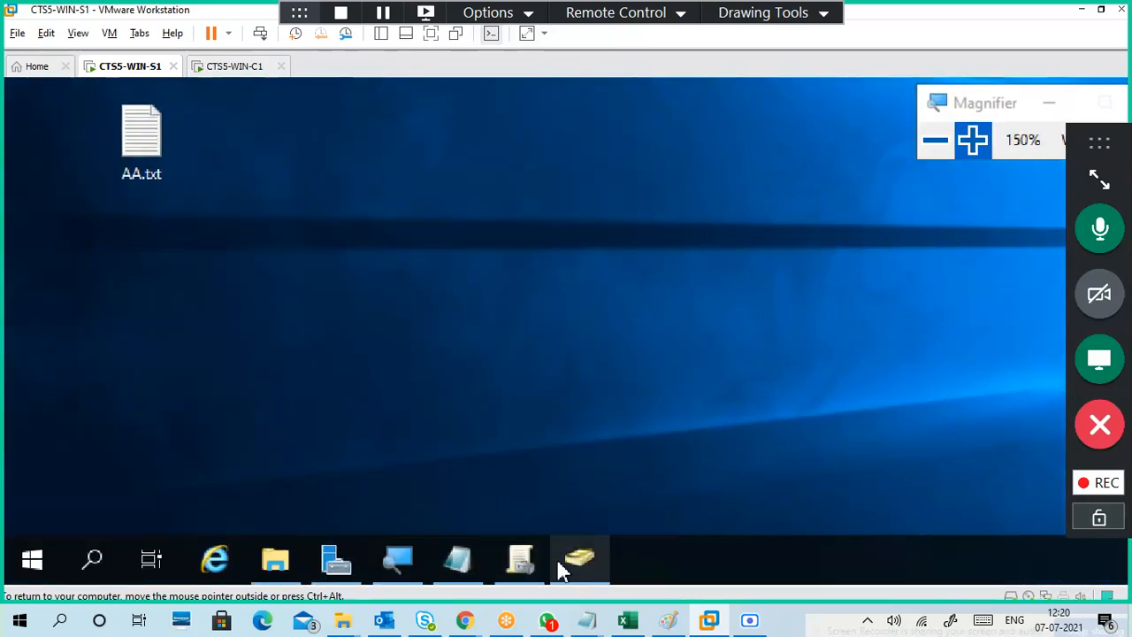
{"action": "left_click", "coordinate": [526, 559]}
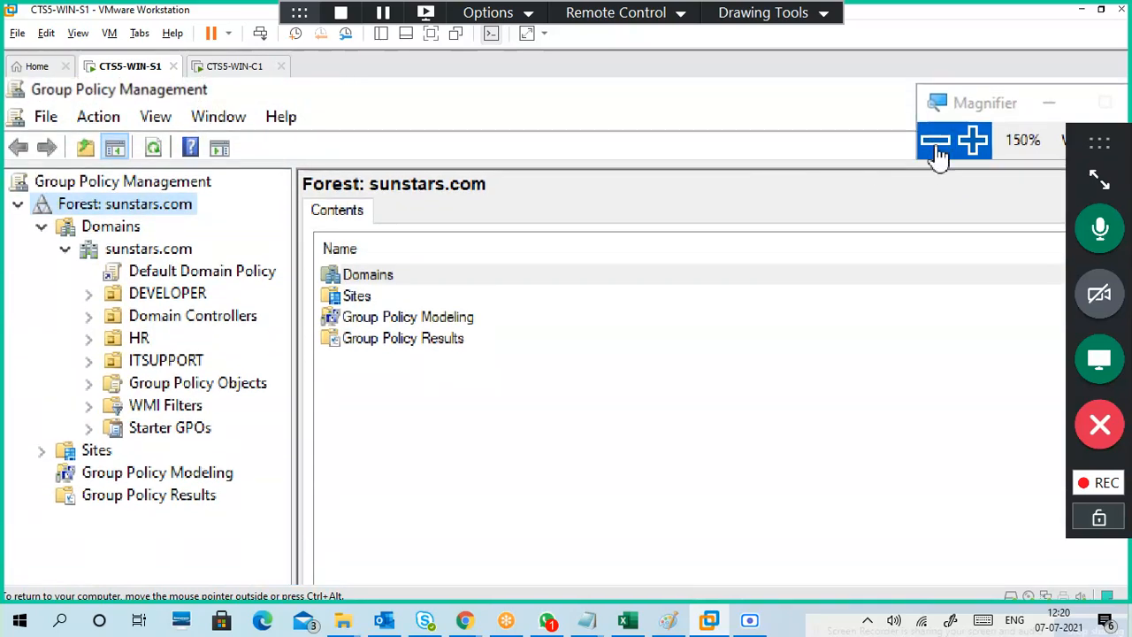
{"action": "left_click", "coordinate": [936, 144]}
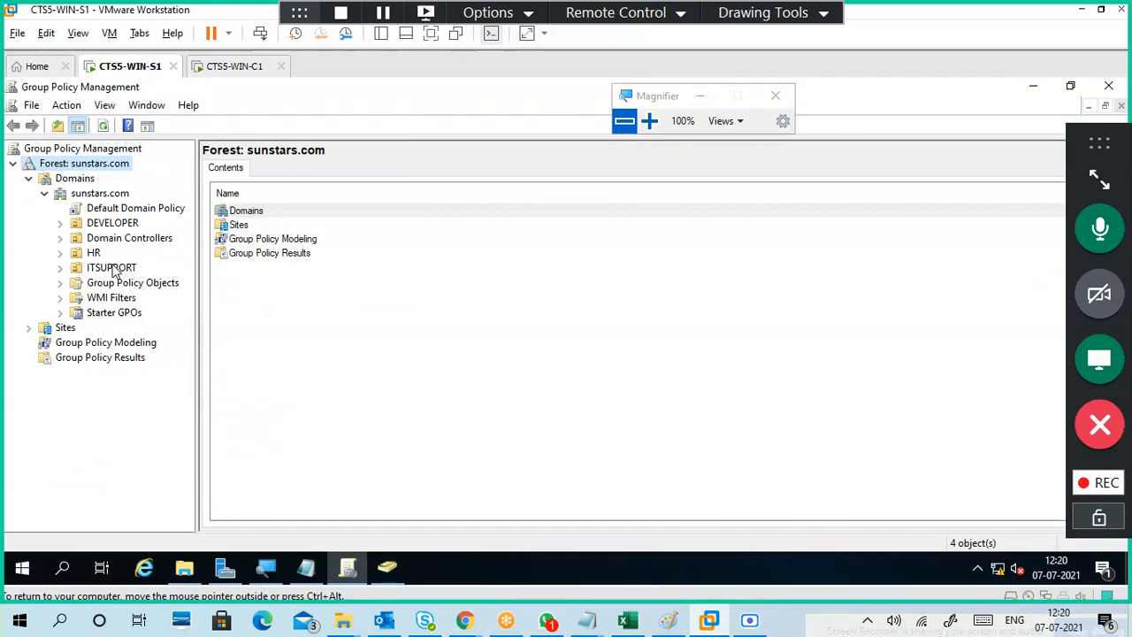
- Expand the DEVELOPER organizational unit and open its linked Desktop Wallpaper Policy, accepting the GPO link notice
{"action": "left_click", "coordinate": [104, 223]}
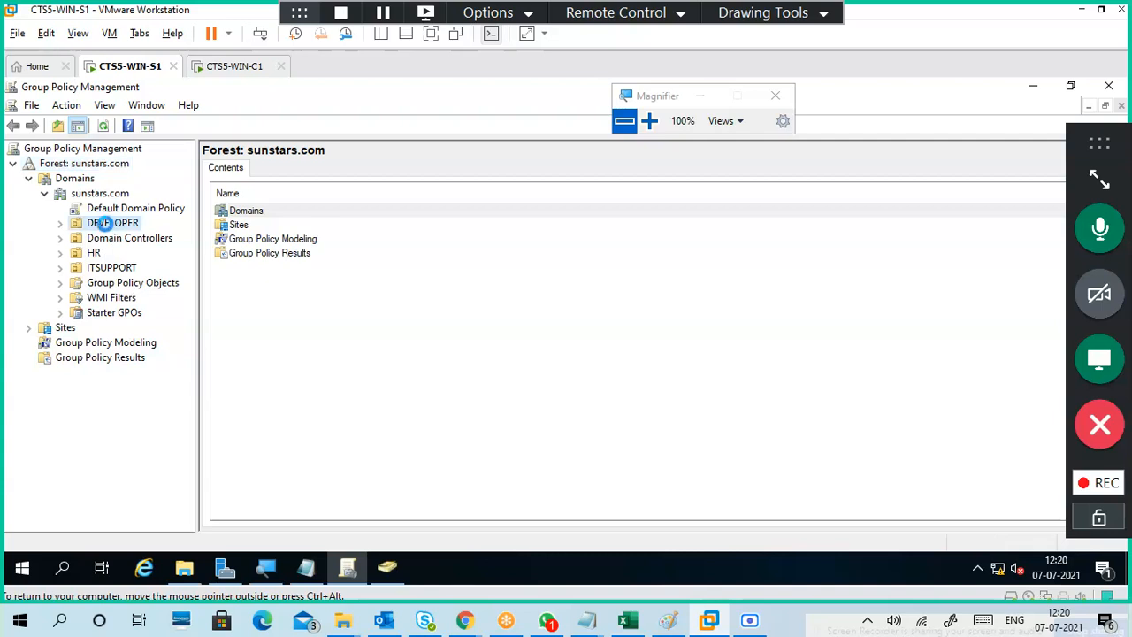
{"action": "left_click", "coordinate": [61, 223]}
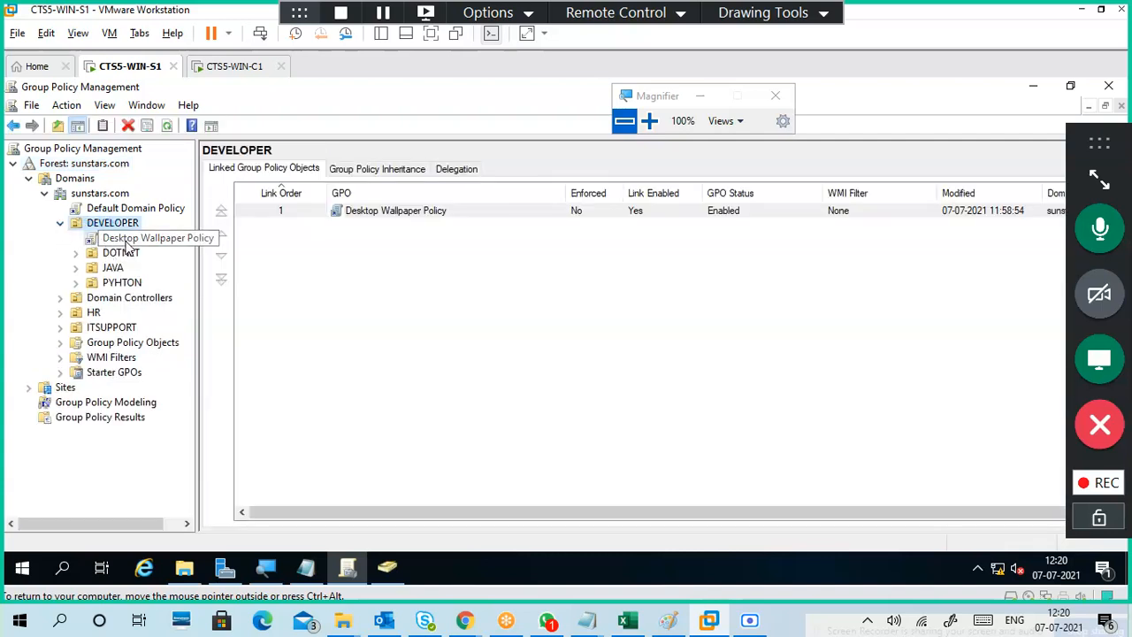
{"action": "left_click", "coordinate": [122, 239]}
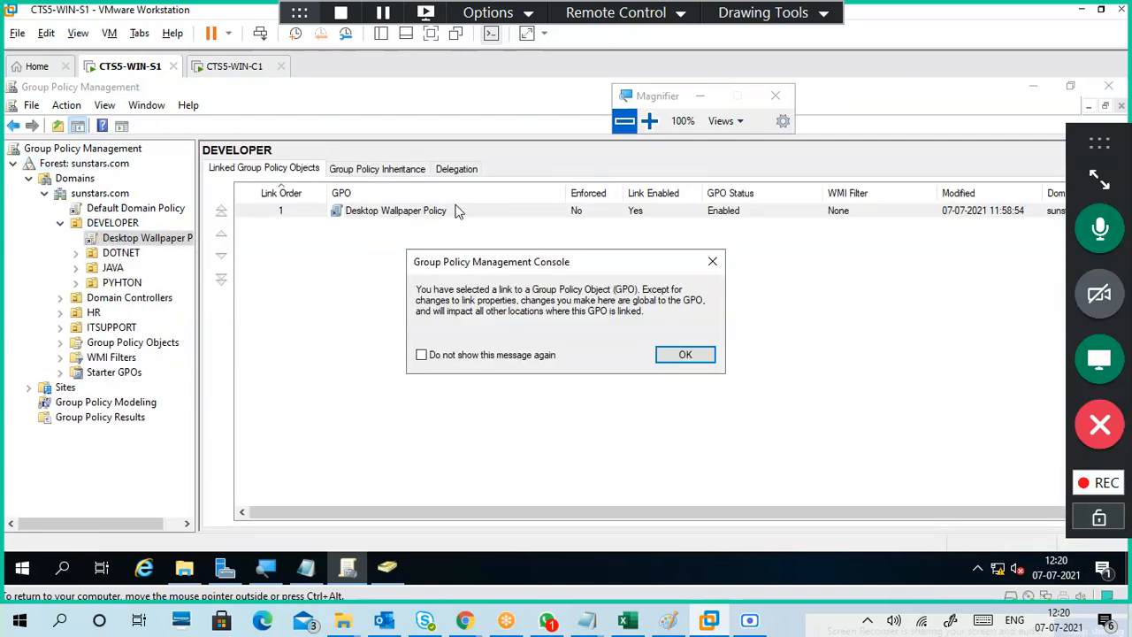
{"action": "left_click", "coordinate": [677, 352]}
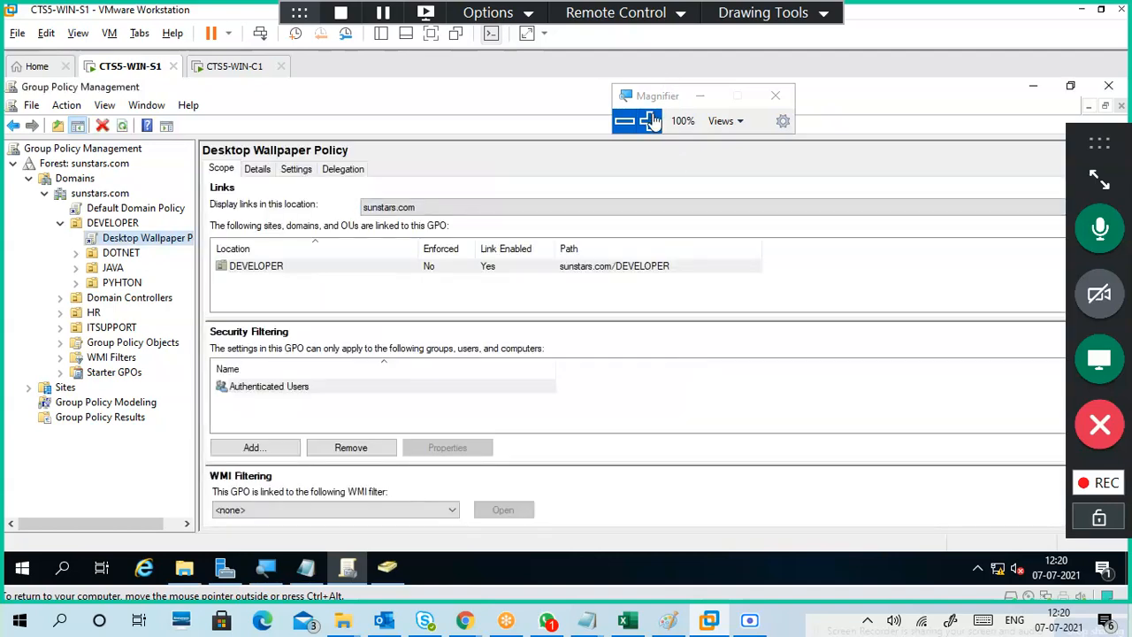
- Magnify the view to 150%, expand JAVA to check its linked policies, and move the Magnifier window aside
{"action": "left_click", "coordinate": [649, 120]}
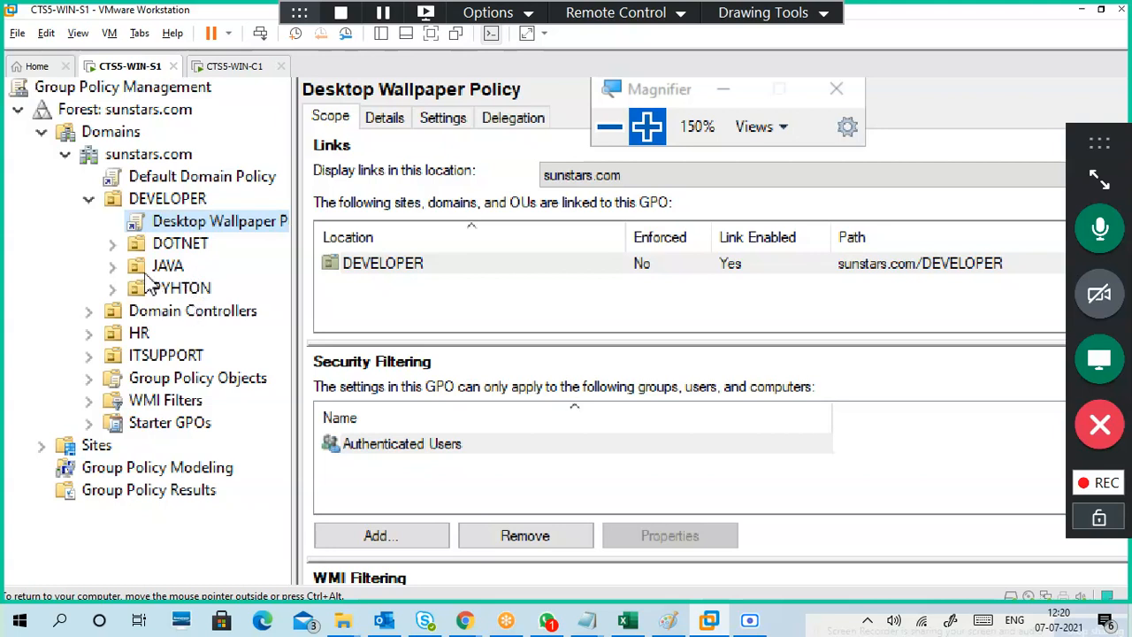
{"action": "left_click", "coordinate": [113, 265]}
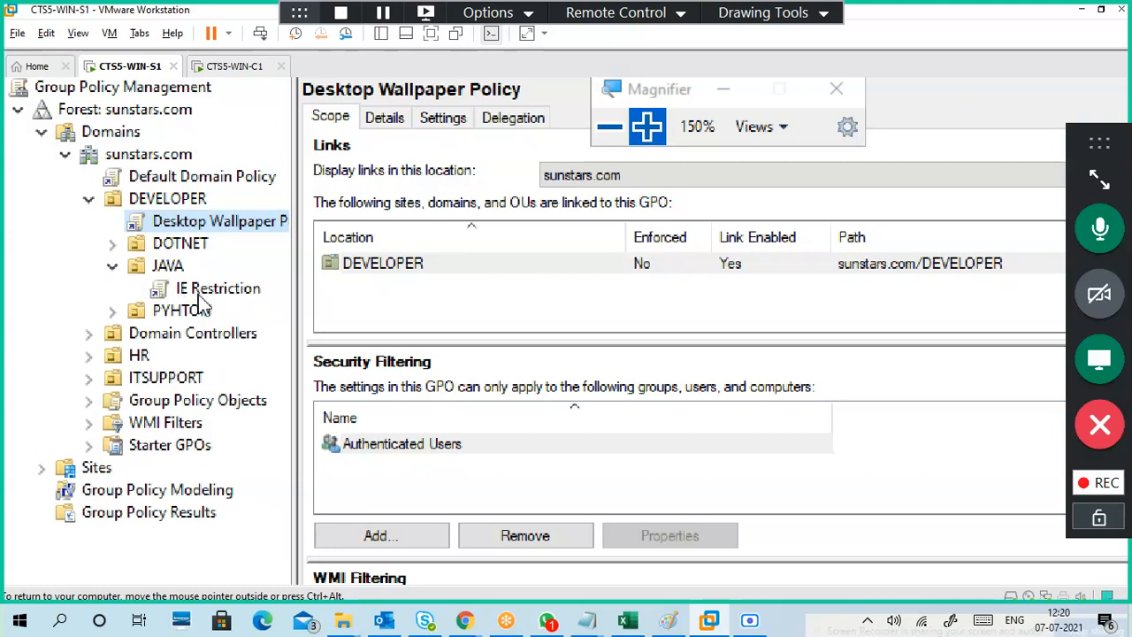
{"action": "left_click", "coordinate": [226, 226]}
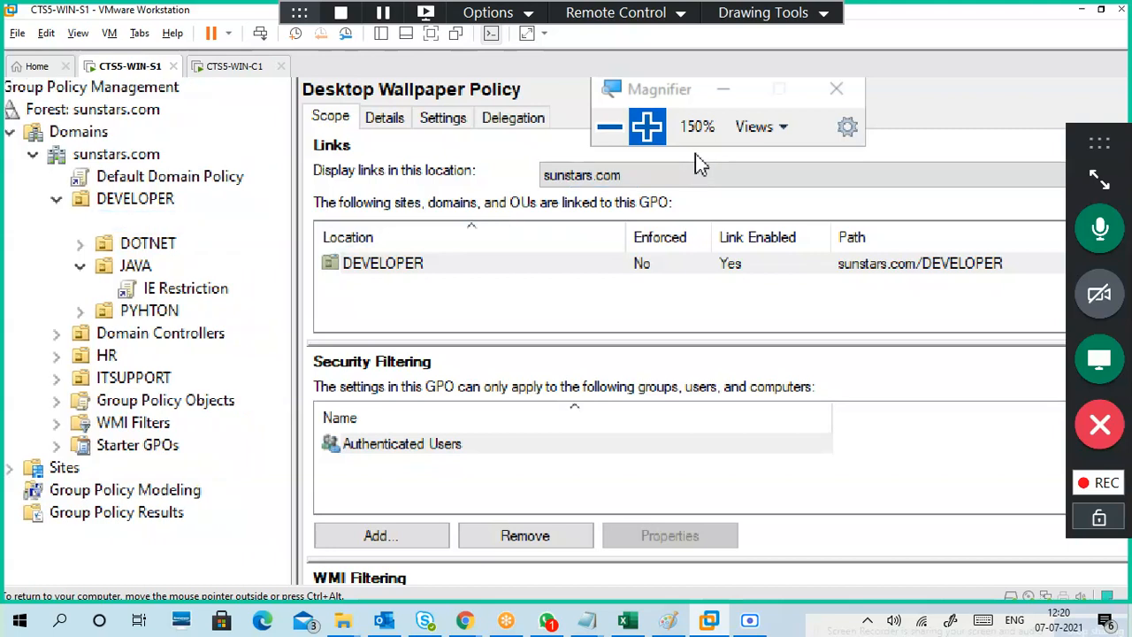
{"action": "left_click_drag", "start_coordinate": [674, 96], "coordinate": [940, 99]}
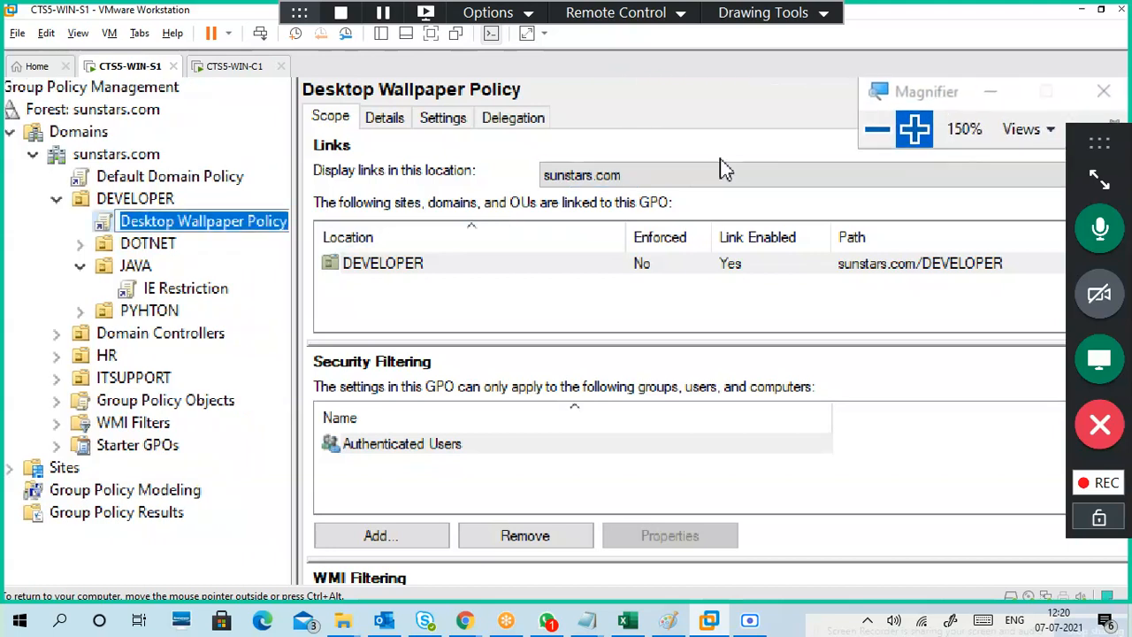
{"action": "left_click", "coordinate": [177, 237]}
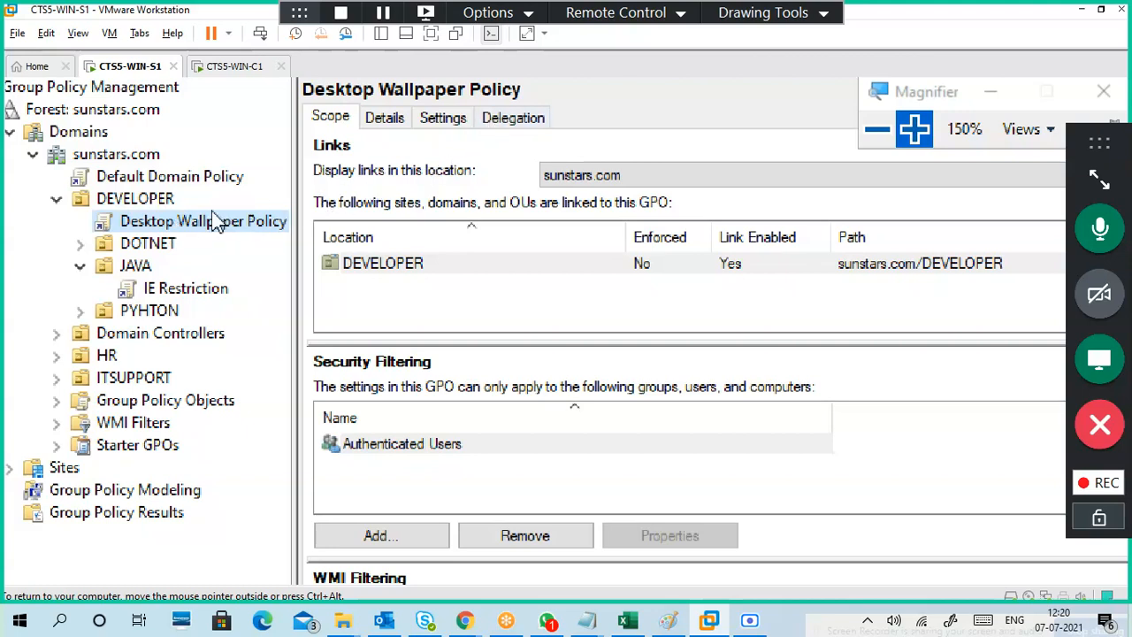
- Reopen the Desktop Wallpaper Policy linked to DEVELOPER, accept the GPO link notice, and show its delegated permissions
{"action": "left_click", "coordinate": [150, 199]}
{"action": "left_click", "coordinate": [157, 222]}
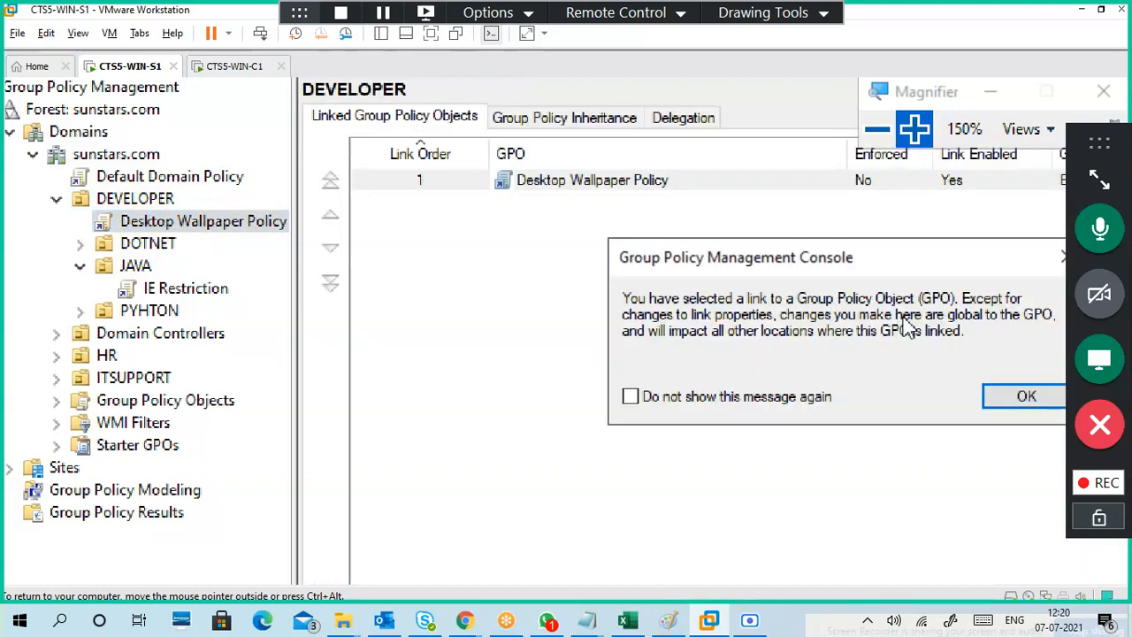
{"action": "left_click", "coordinate": [1004, 397]}
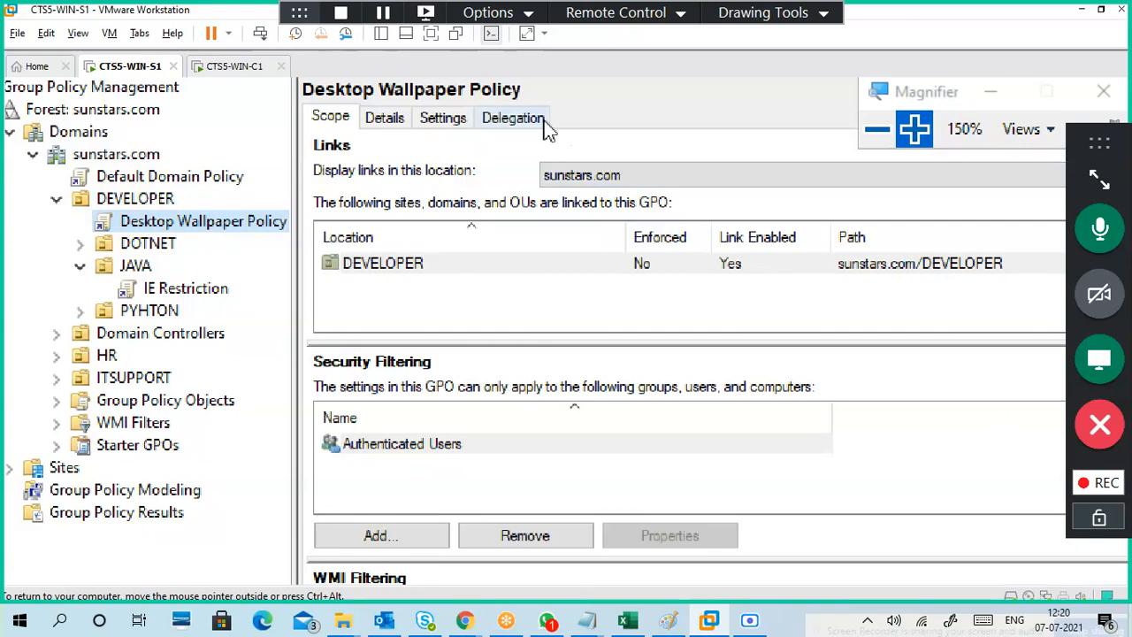
{"action": "left_click", "coordinate": [544, 123]}
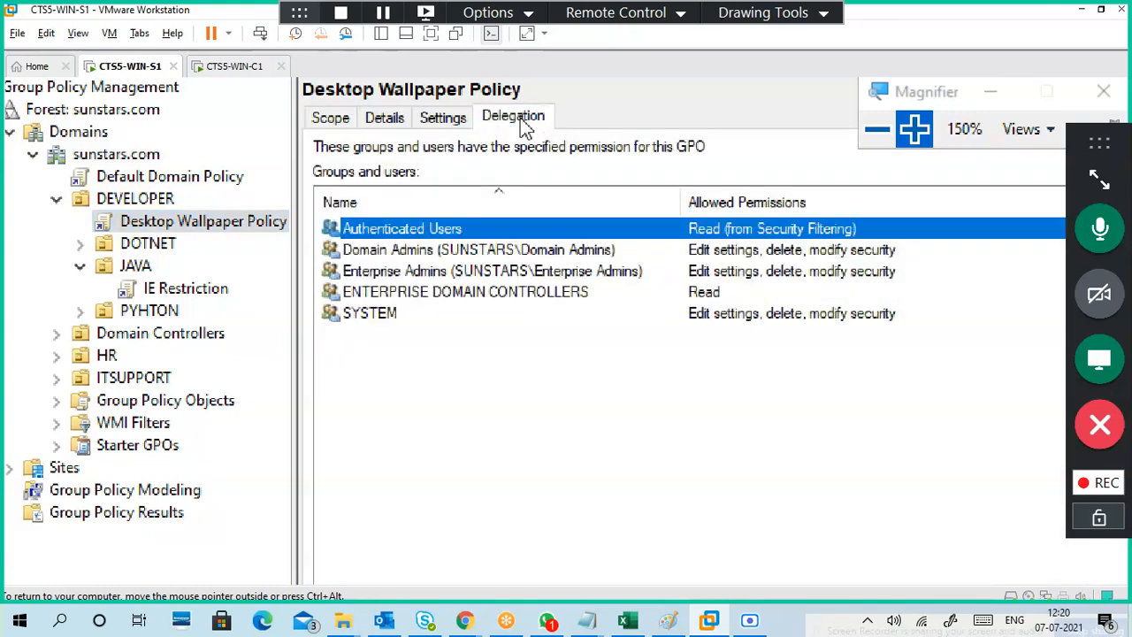
- Restore the maximized Group Policy Management window to its smaller size and magnify the Delegation view to 150%
{"action": "left_click", "coordinate": [877, 130]}
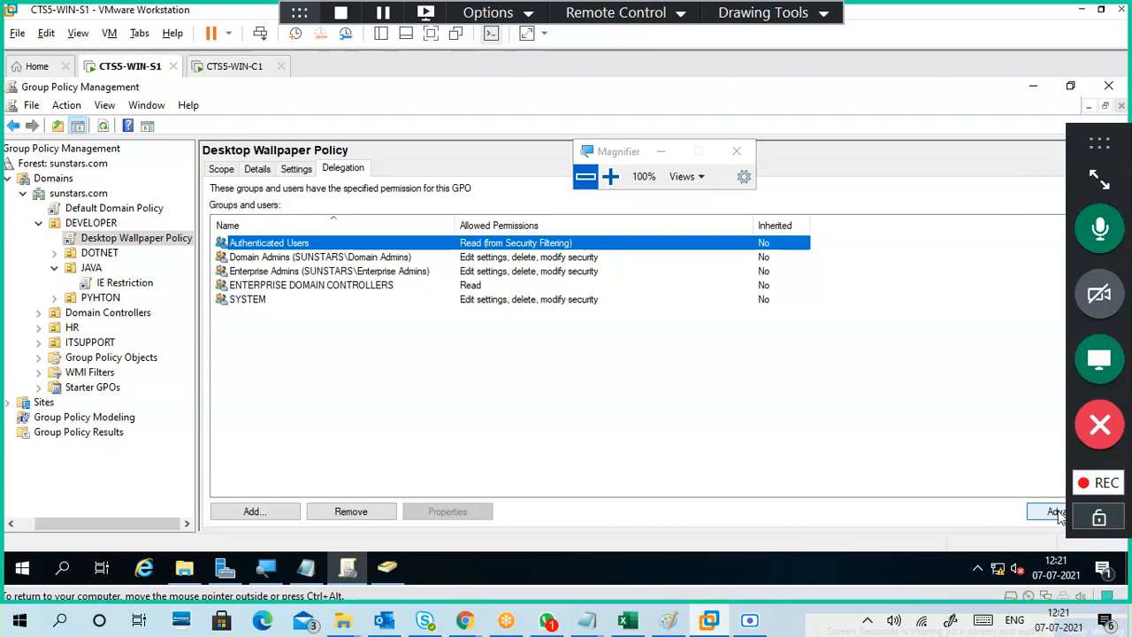
{"action": "left_click", "coordinate": [1070, 87]}
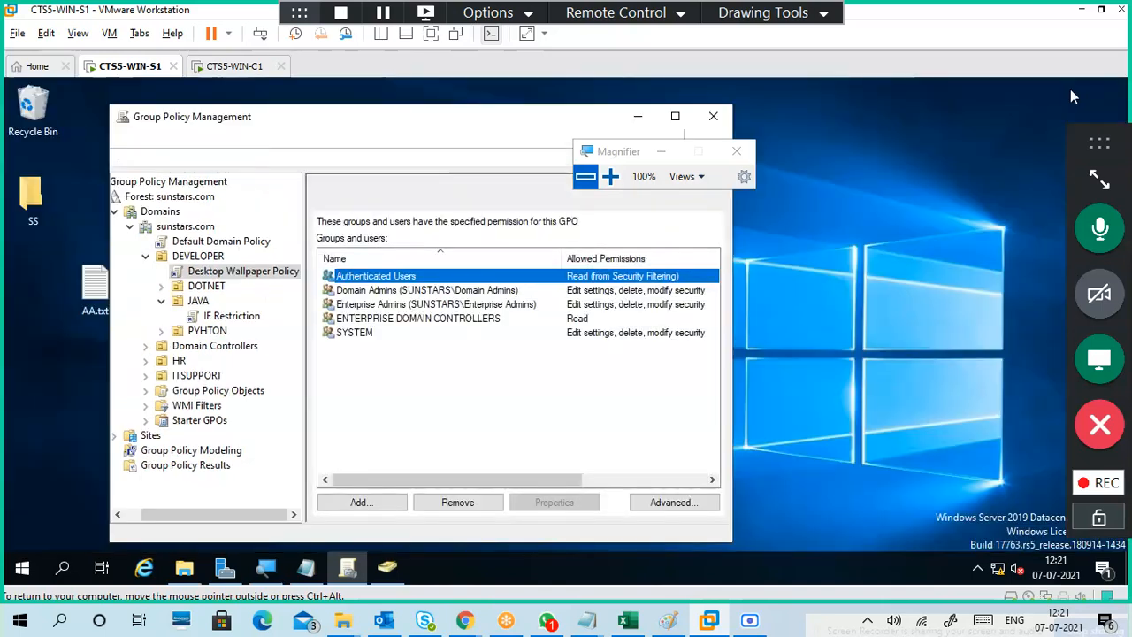
{"action": "left_click", "coordinate": [610, 176]}
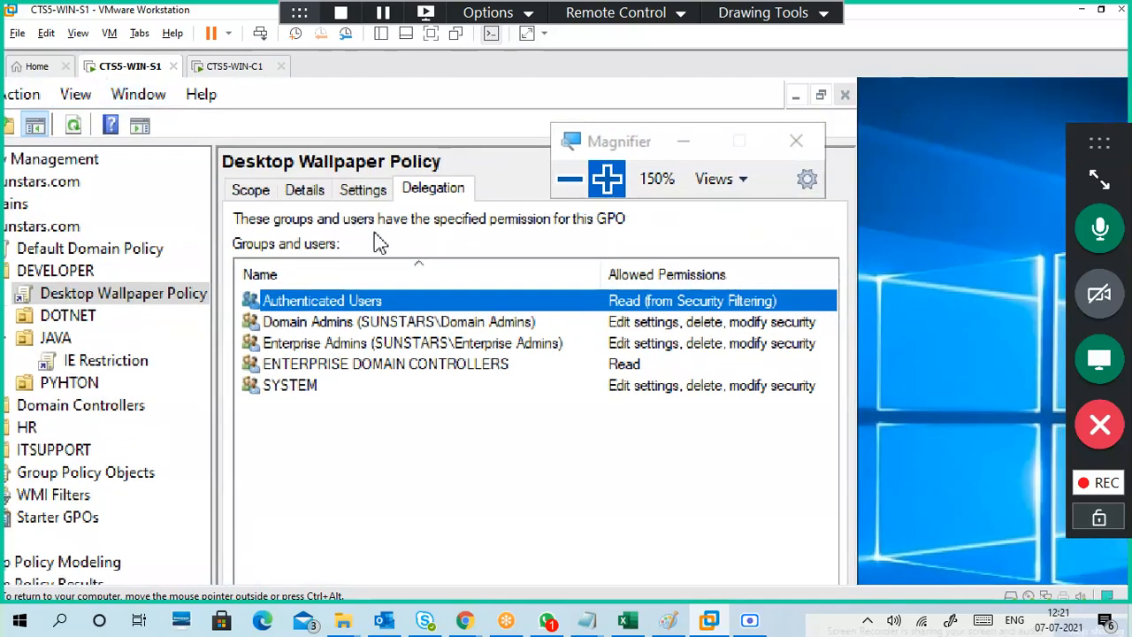
{"action": "left_click", "coordinate": [432, 190]}
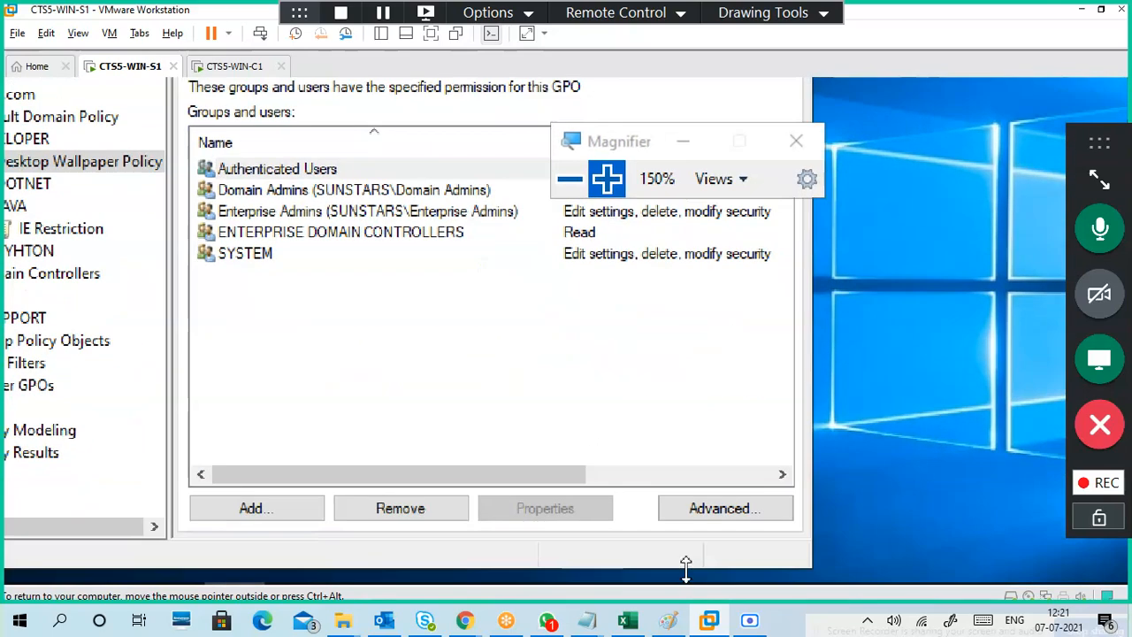
- Open the advanced security settings of the Desktop Wallpaper Policy, move Magnifier aside, and review the group list at 150%
{"action": "left_click", "coordinate": [712, 517]}
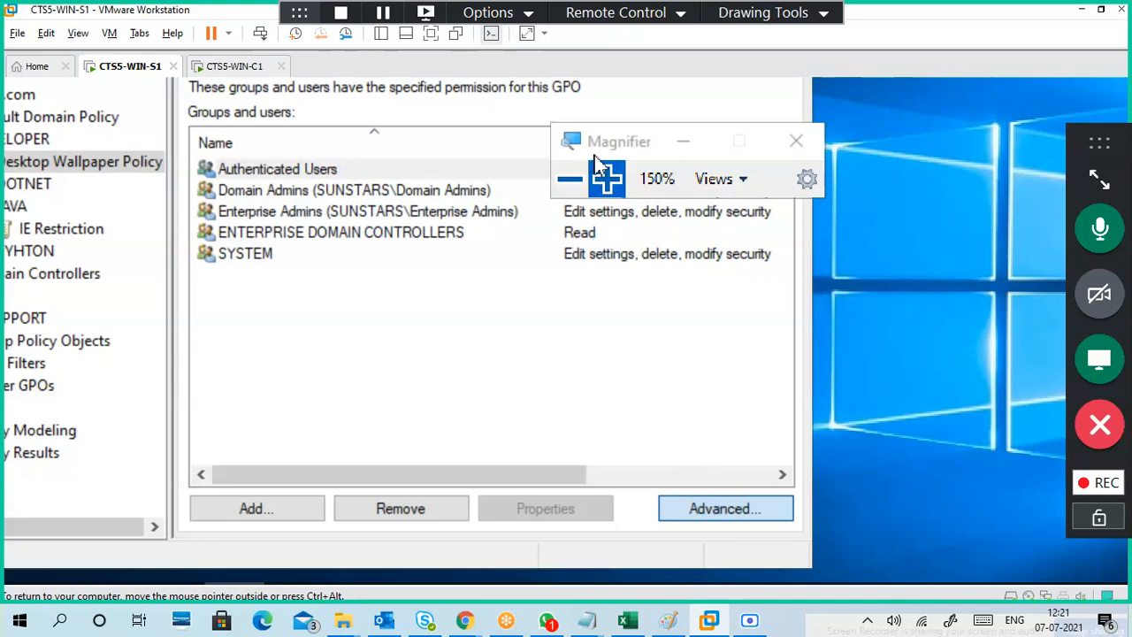
{"action": "left_click", "coordinate": [583, 184]}
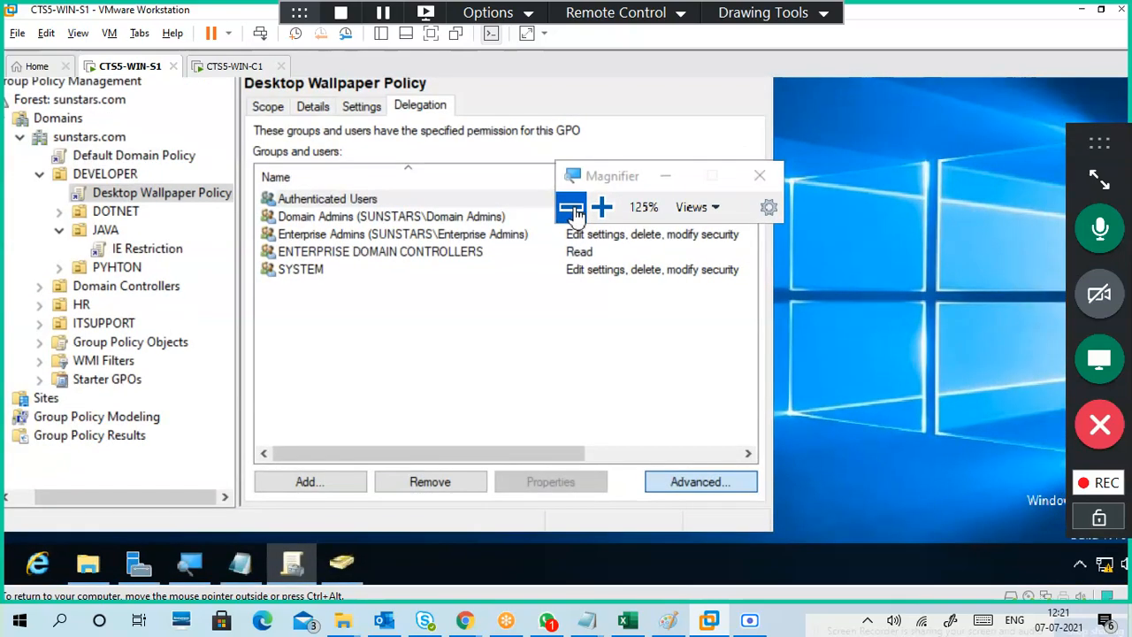
{"action": "left_click", "coordinate": [571, 204]}
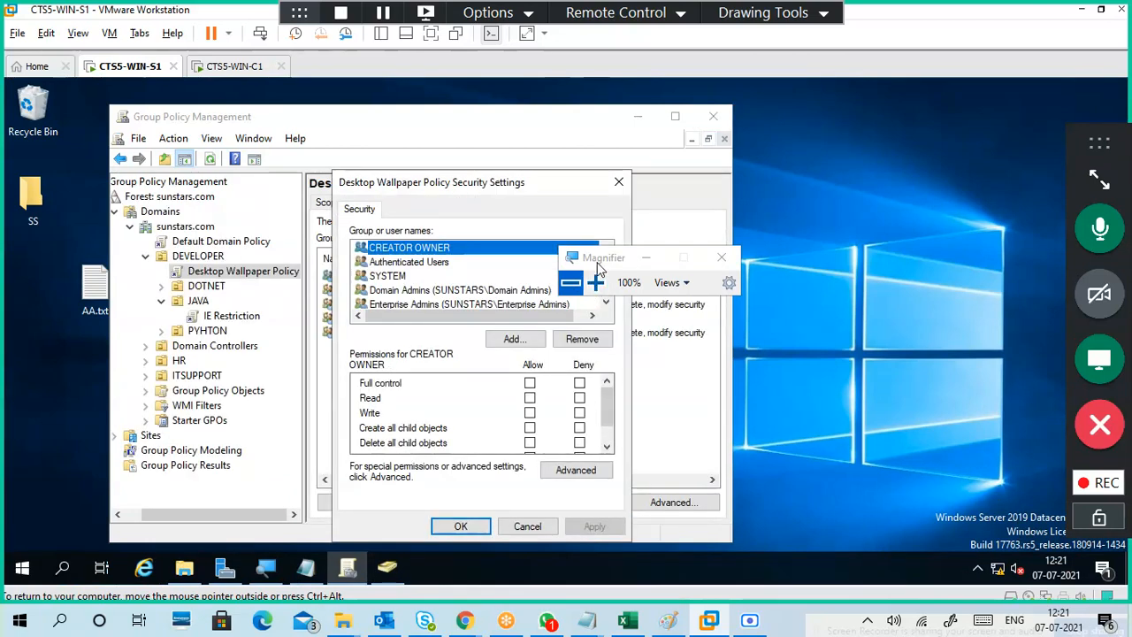
{"action": "left_click_drag", "start_coordinate": [600, 268], "coordinate": [691, 200]}
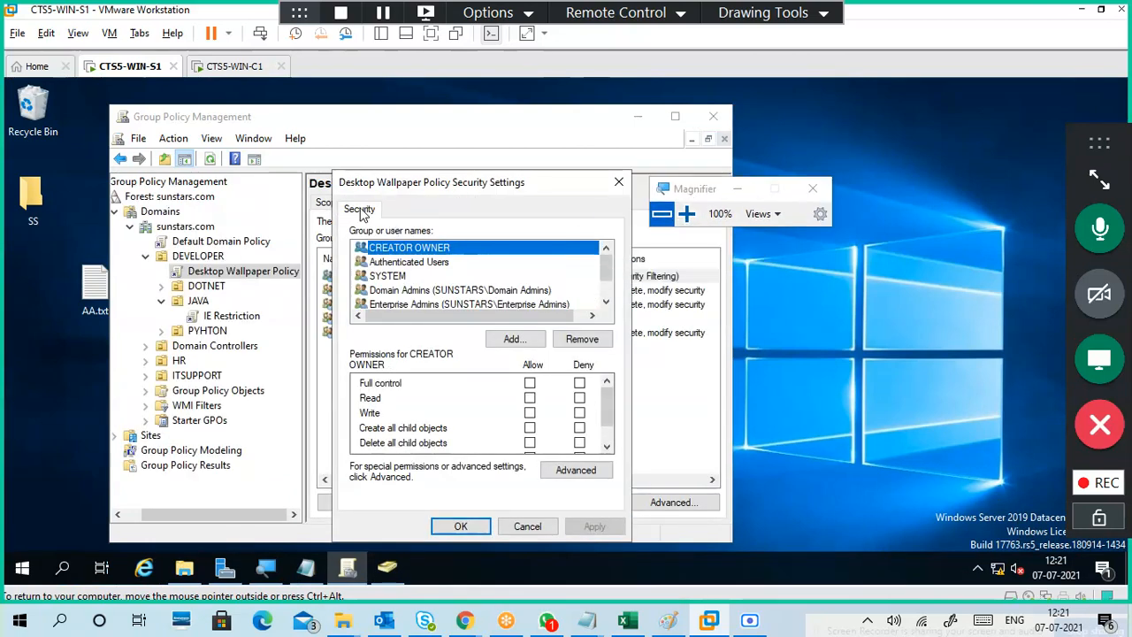
{"action": "left_click", "coordinate": [686, 213]}
{"action": "left_click", "coordinate": [687, 213]}
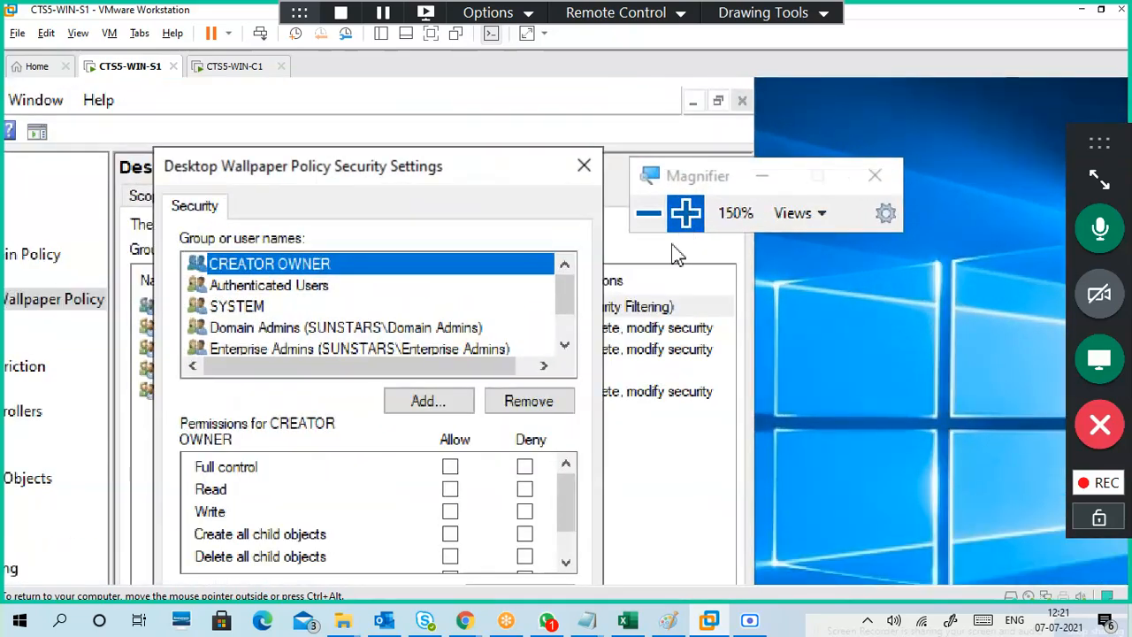
{"action": "left_click_drag", "start_coordinate": [564, 305], "coordinate": [561, 371]}
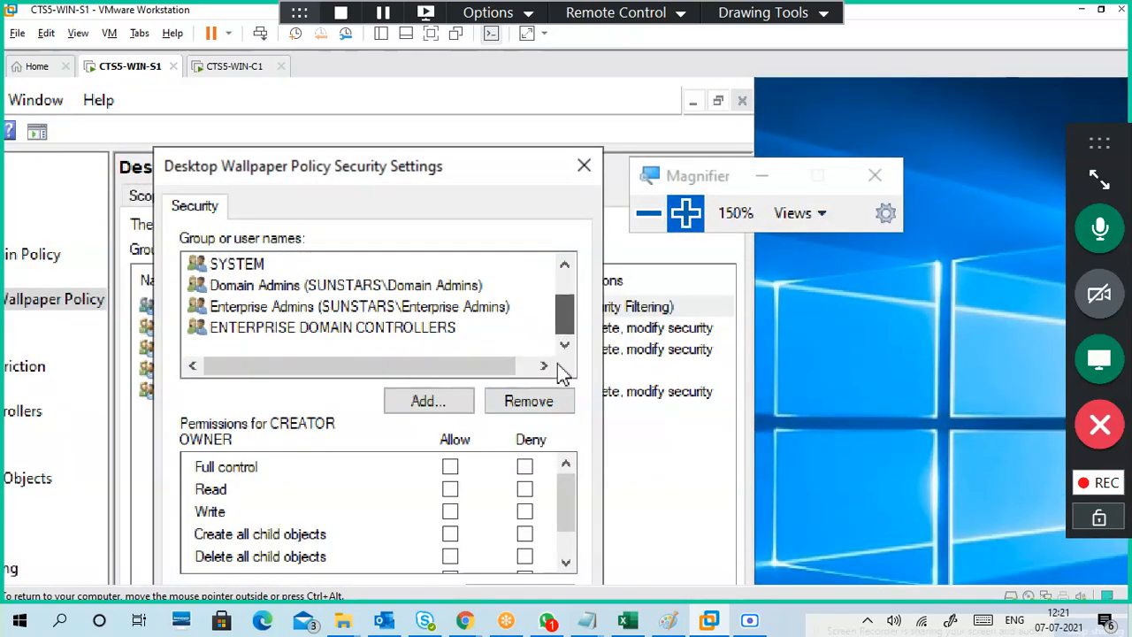
- Add the JDLG1 group to the Desktop Wallpaper Policy's security list, picking it from the names matching "J"
{"action": "left_click", "coordinate": [461, 399]}
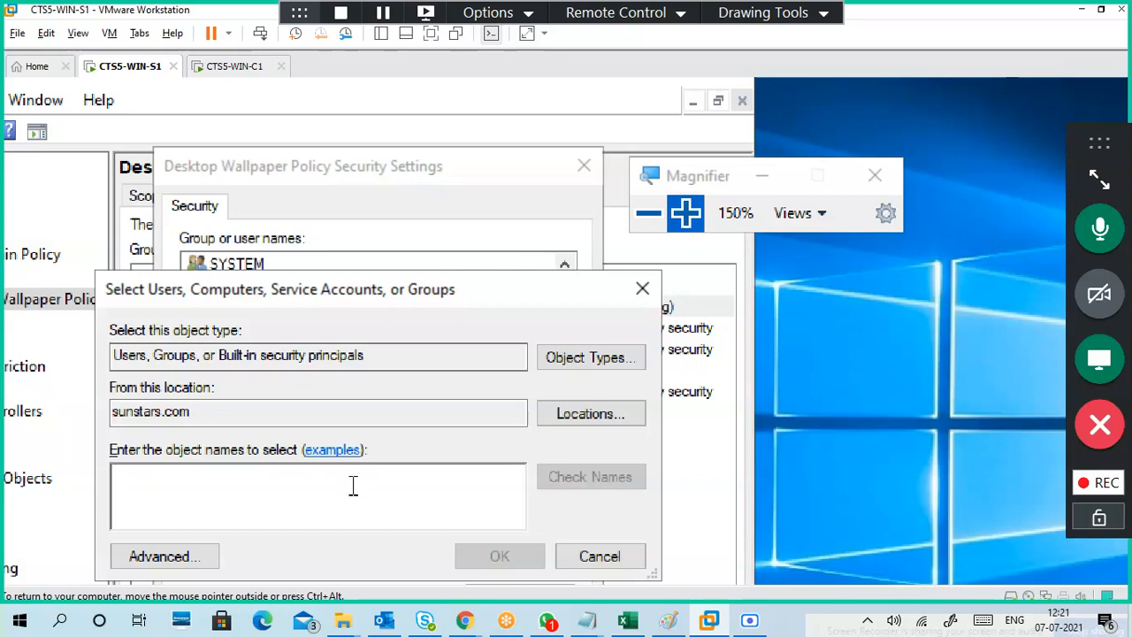
{"action": "type", "text": "J"}
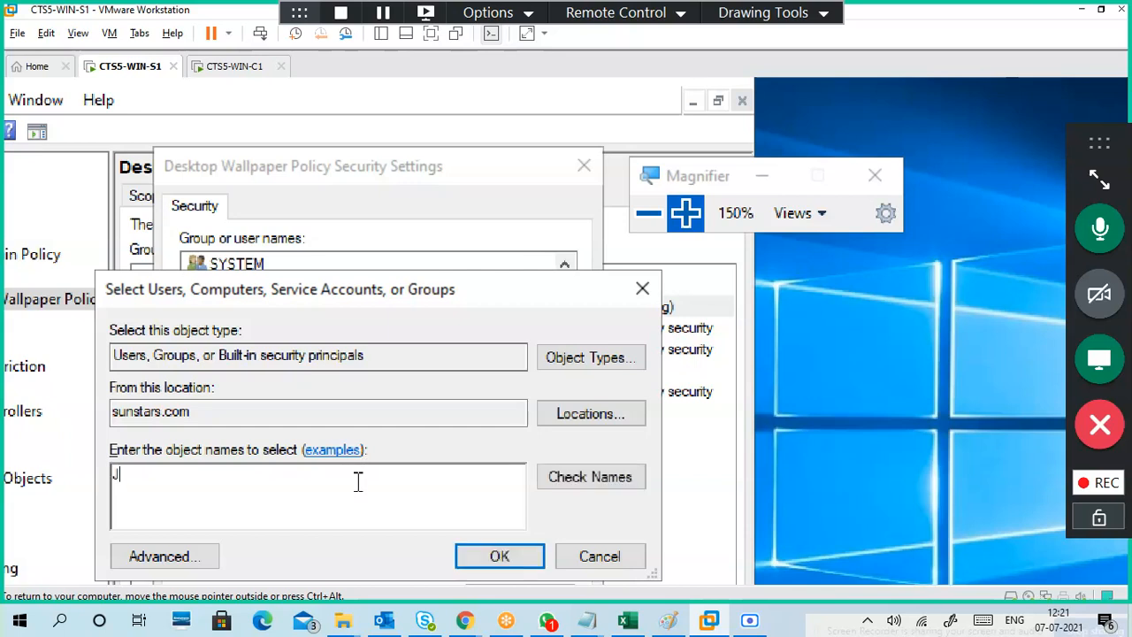
{"action": "left_click", "coordinate": [570, 478]}
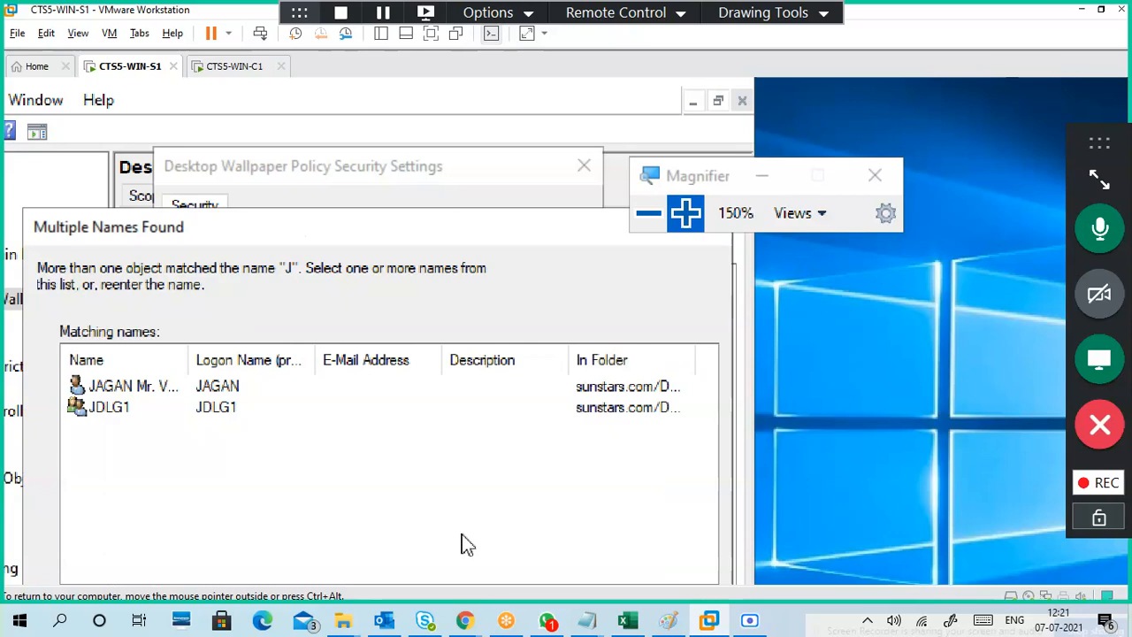
{"action": "left_click", "coordinate": [124, 409]}
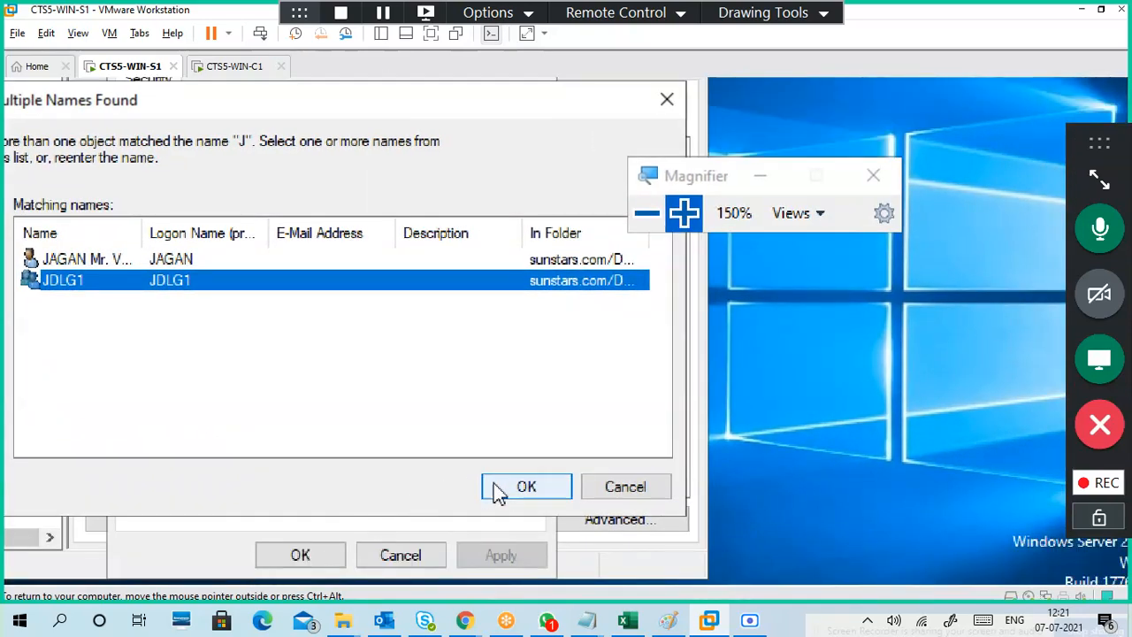
{"action": "left_click", "coordinate": [500, 492]}
{"action": "left_click", "coordinate": [456, 433]}
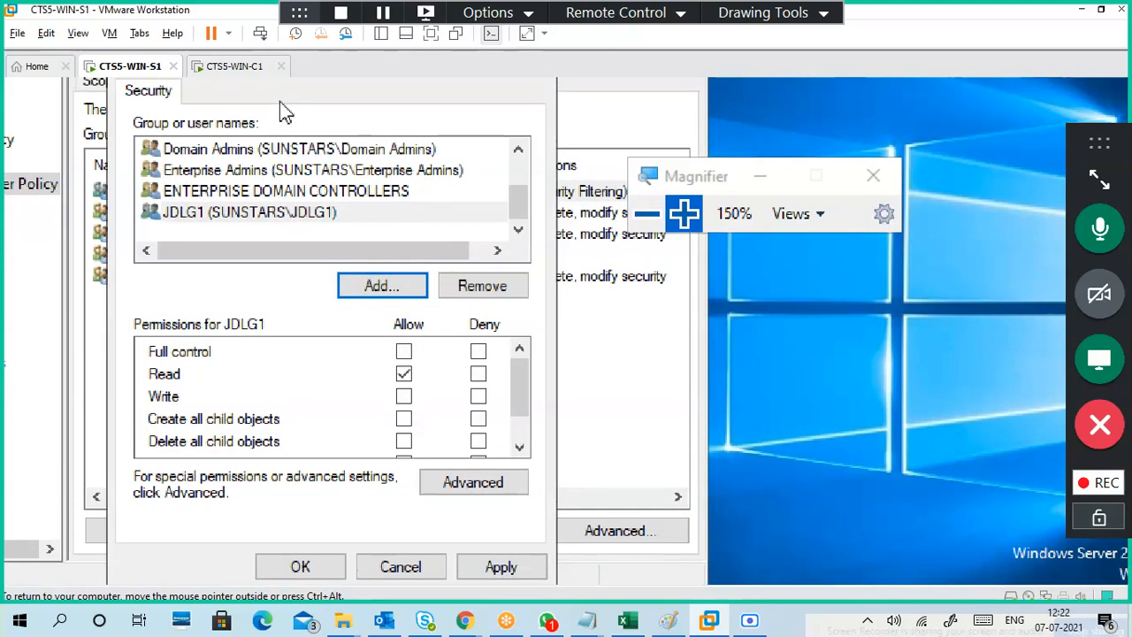
- Try to deny the Apply group policy permission for the JDLG1 group, with the view magnified to 175%
{"action": "left_click", "coordinate": [272, 213]}
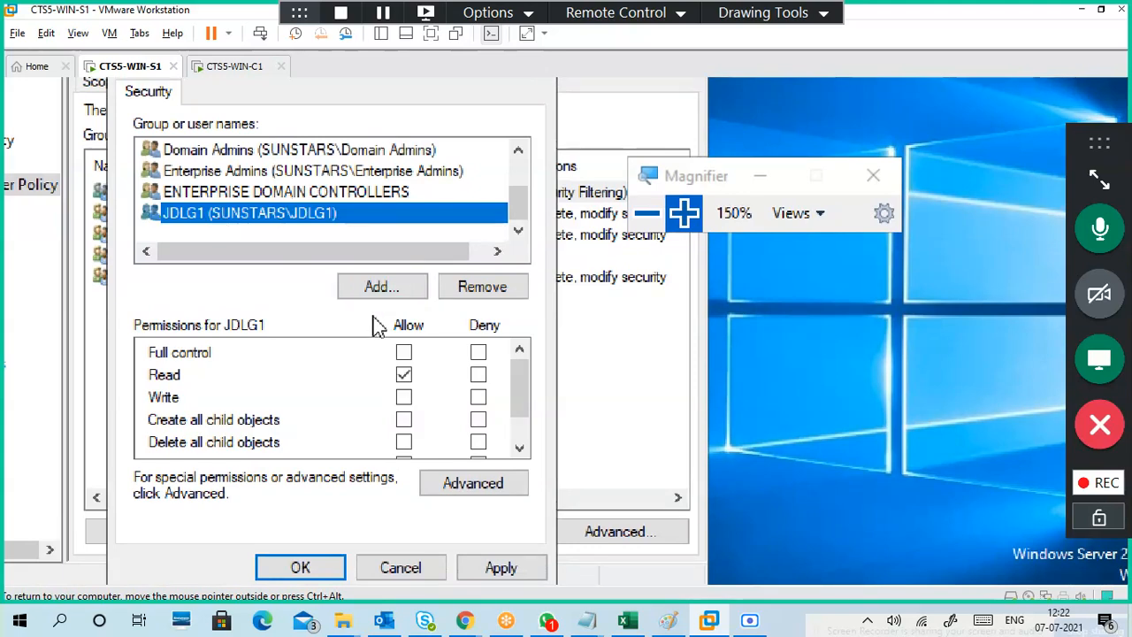
{"action": "scroll", "coordinate": [517, 398], "scroll_direction": "down", "scroll_amount": 2}
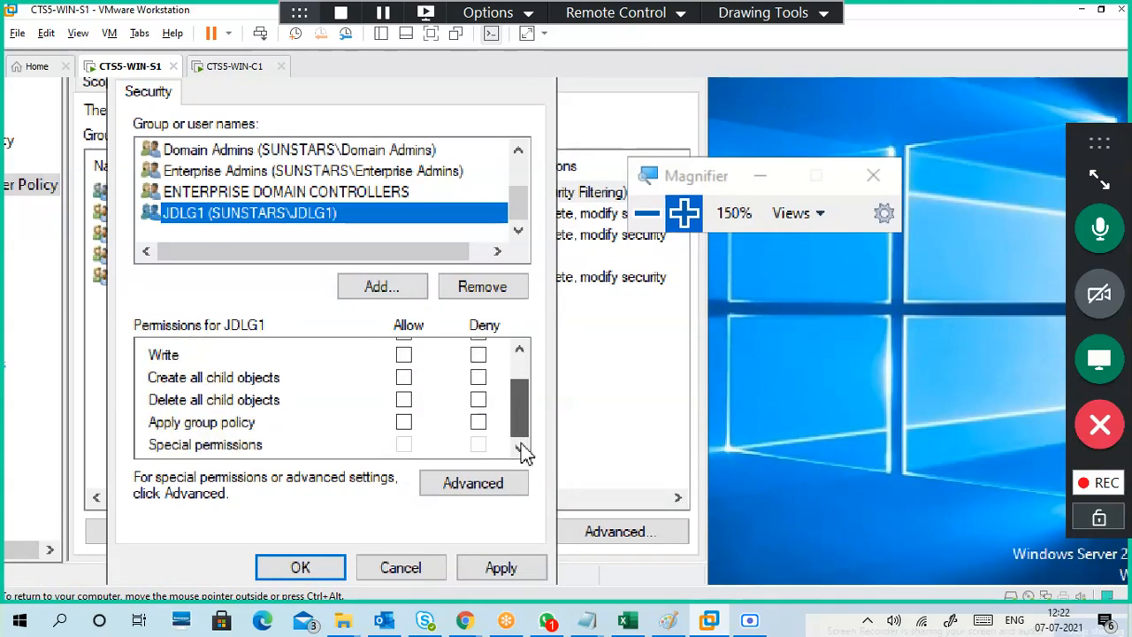
{"action": "left_click", "coordinate": [233, 423]}
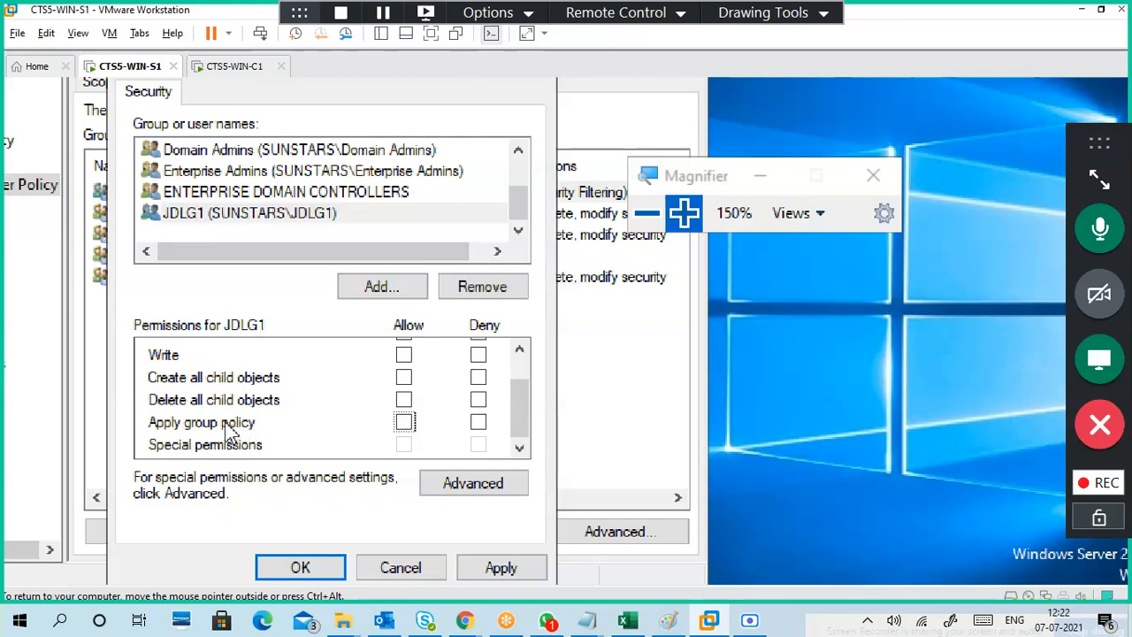
{"action": "left_click", "coordinate": [683, 213]}
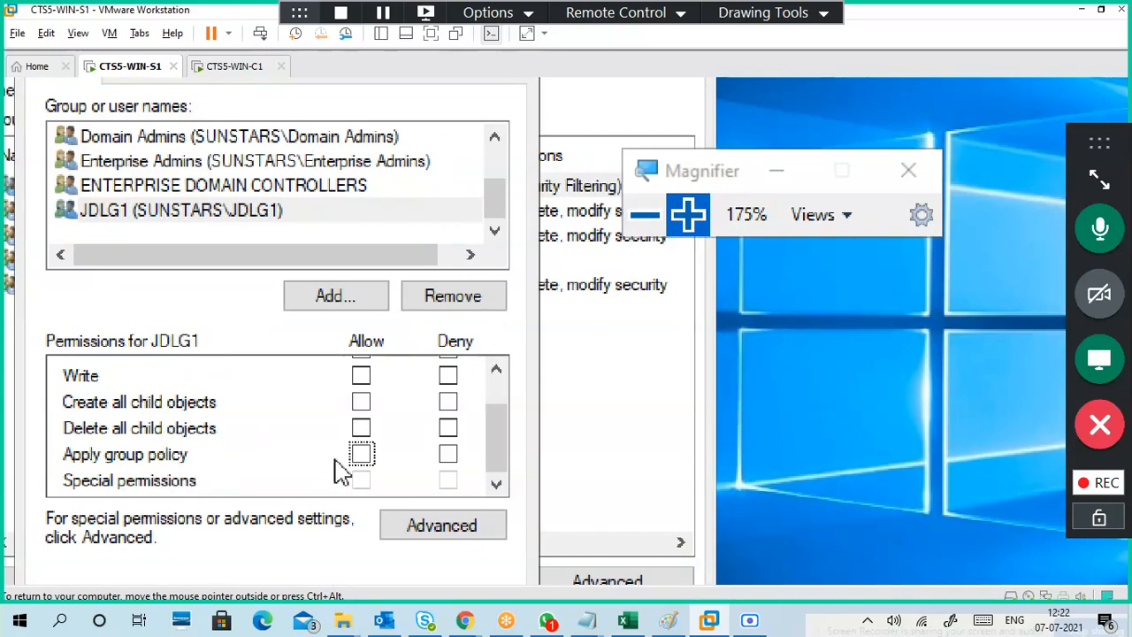
{"action": "left_click", "coordinate": [449, 459]}
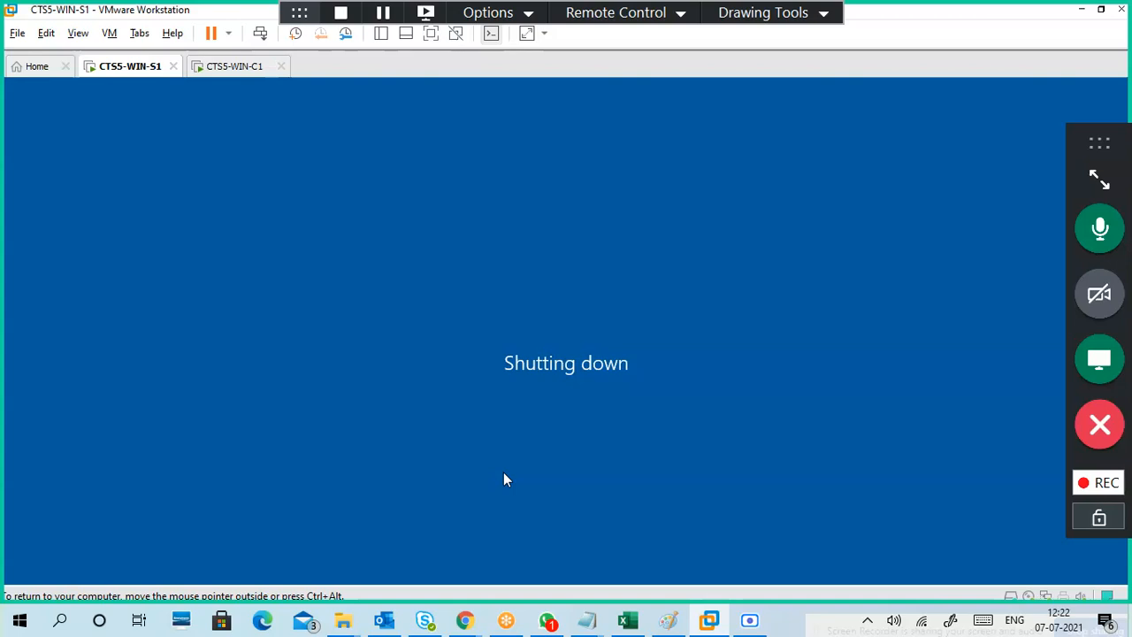
{"action": "key", "text": "ctrl+alt"}
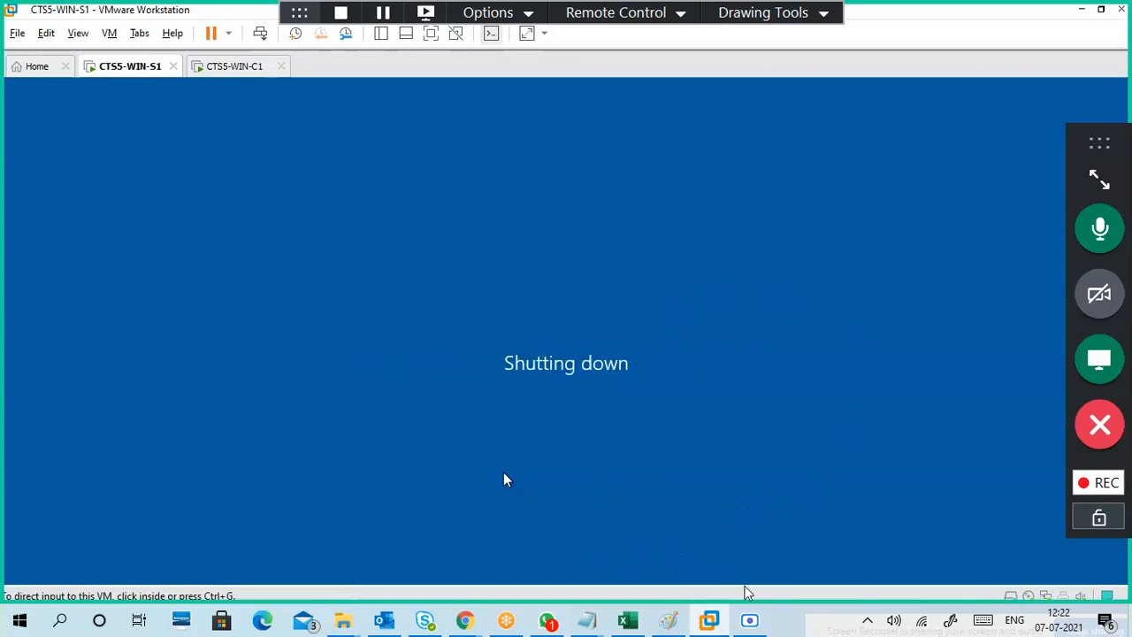
{"action": "left_click", "coordinate": [749, 621]}
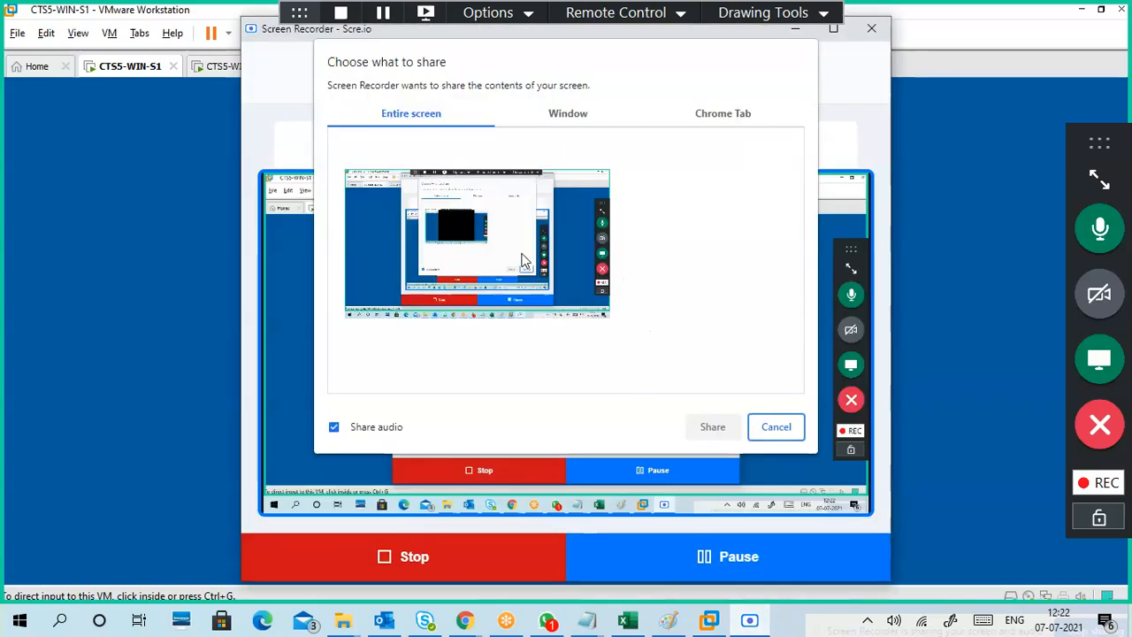
{"action": "left_click", "coordinate": [772, 430]}
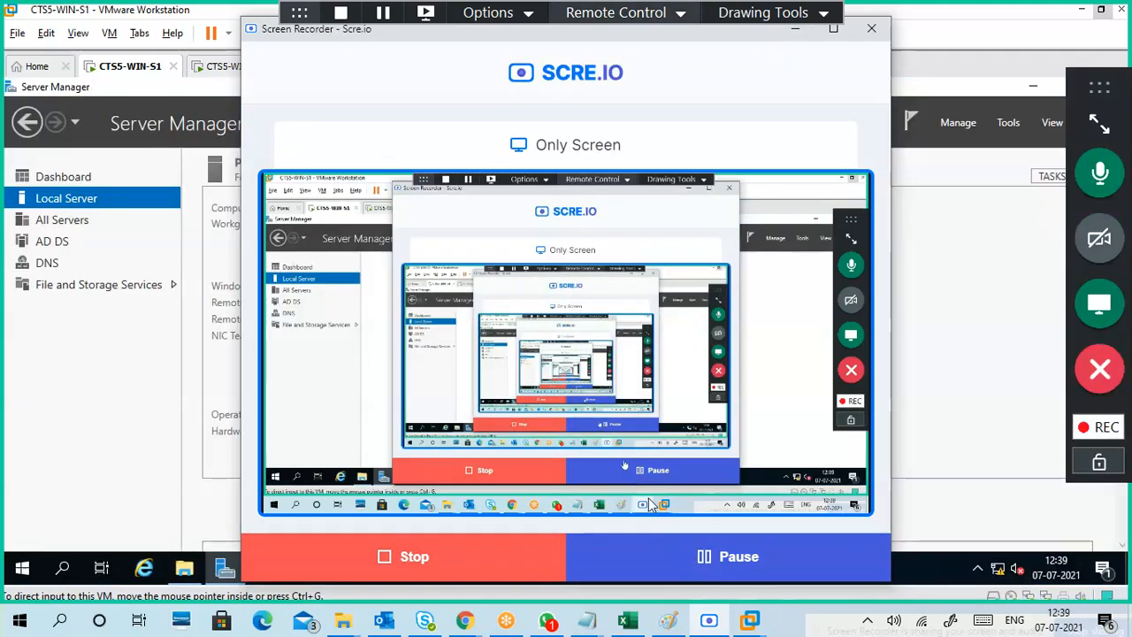
{"action": "left_click", "coordinate": [795, 28]}
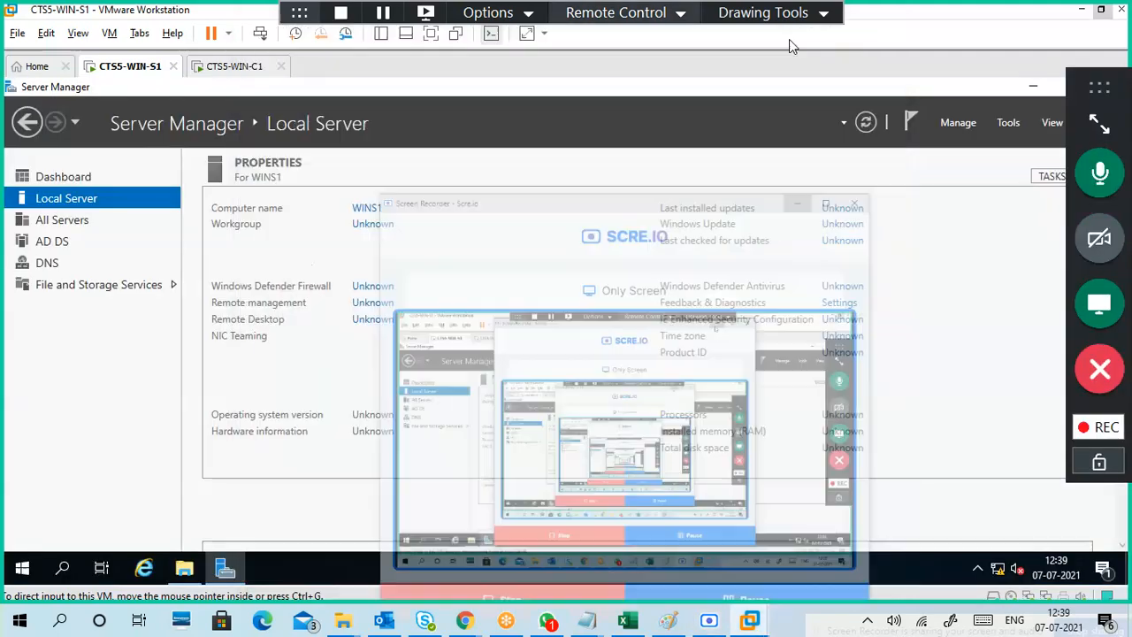
{"action": "left_click", "coordinate": [716, 622]}
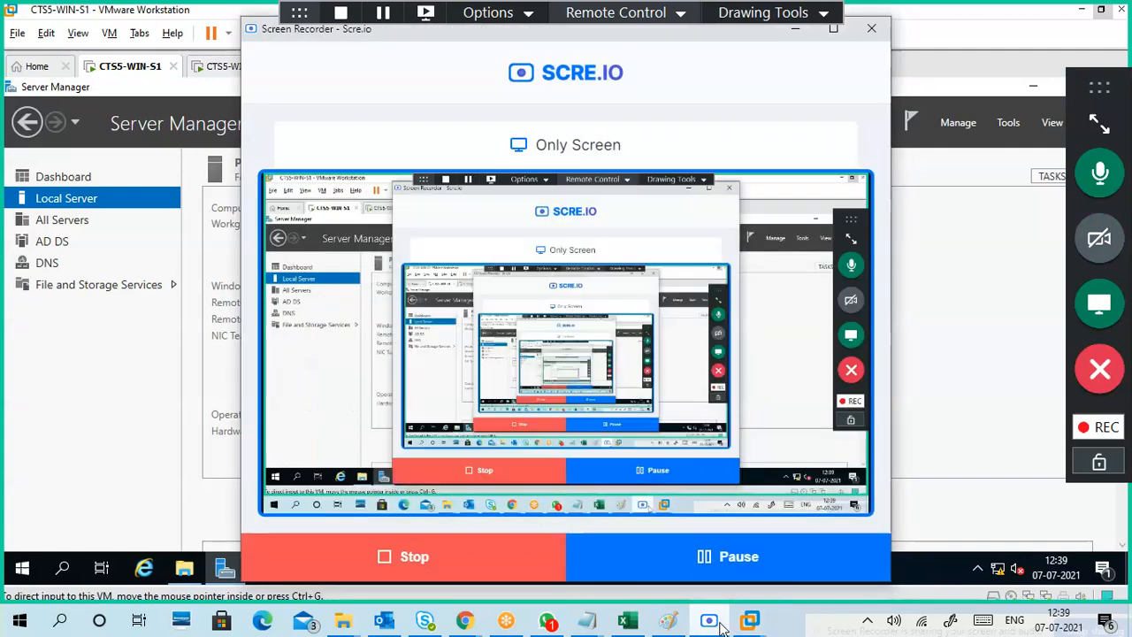
{"action": "left_click", "coordinate": [720, 626]}
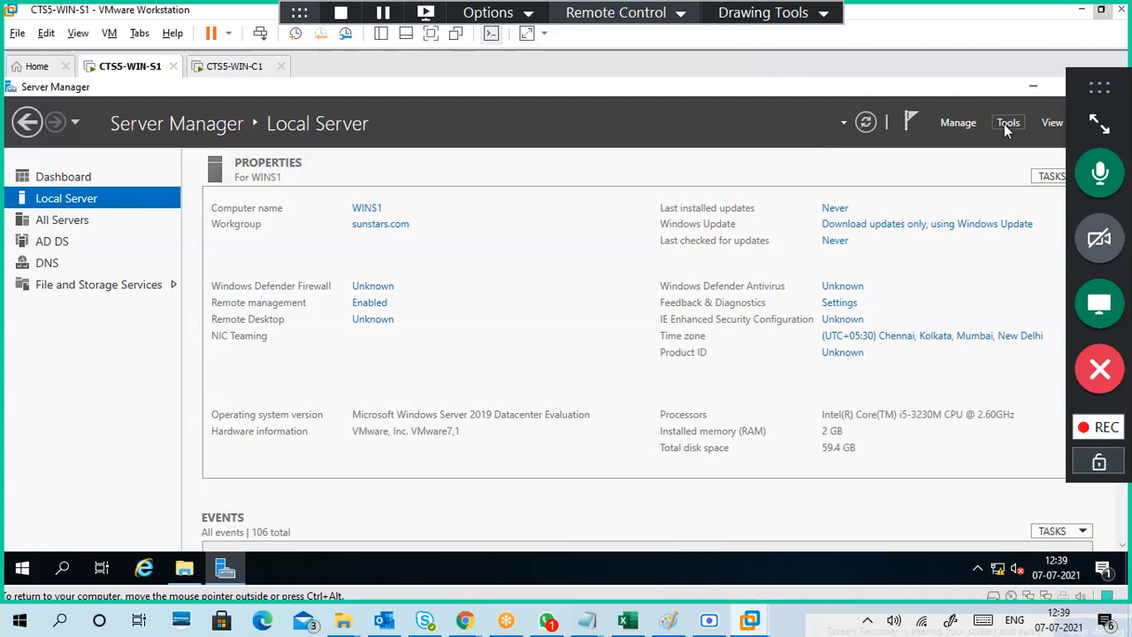
- Launch Group Policy Management from Server Manager and bring its window to the front
{"action": "left_click", "coordinate": [1007, 124]}
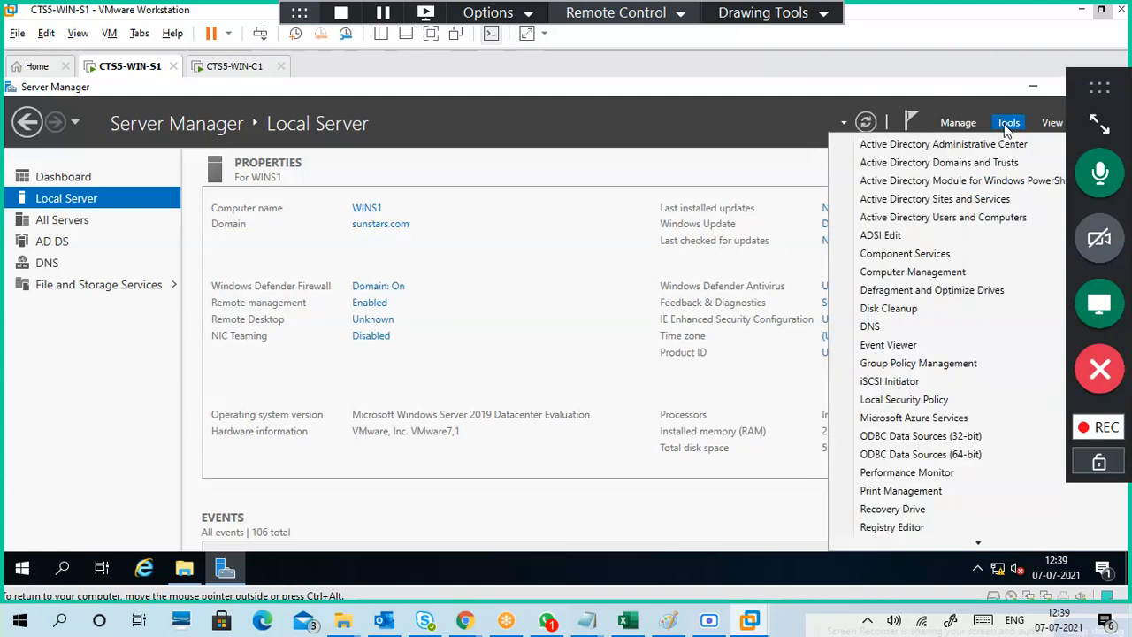
{"action": "left_click", "coordinate": [910, 369]}
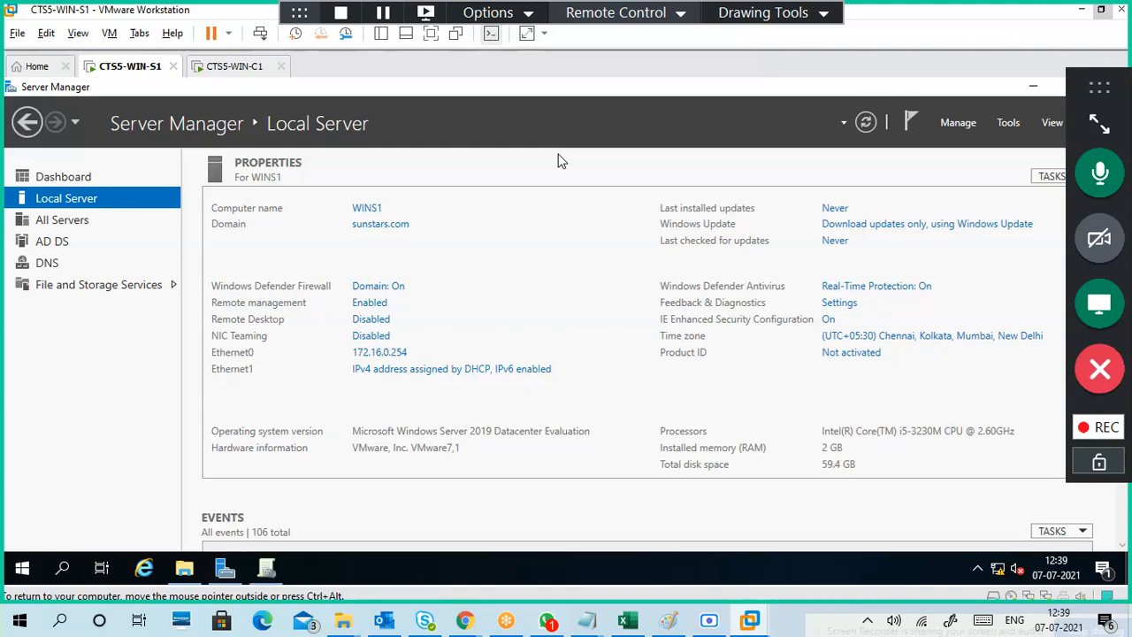
{"action": "left_click", "coordinate": [276, 564]}
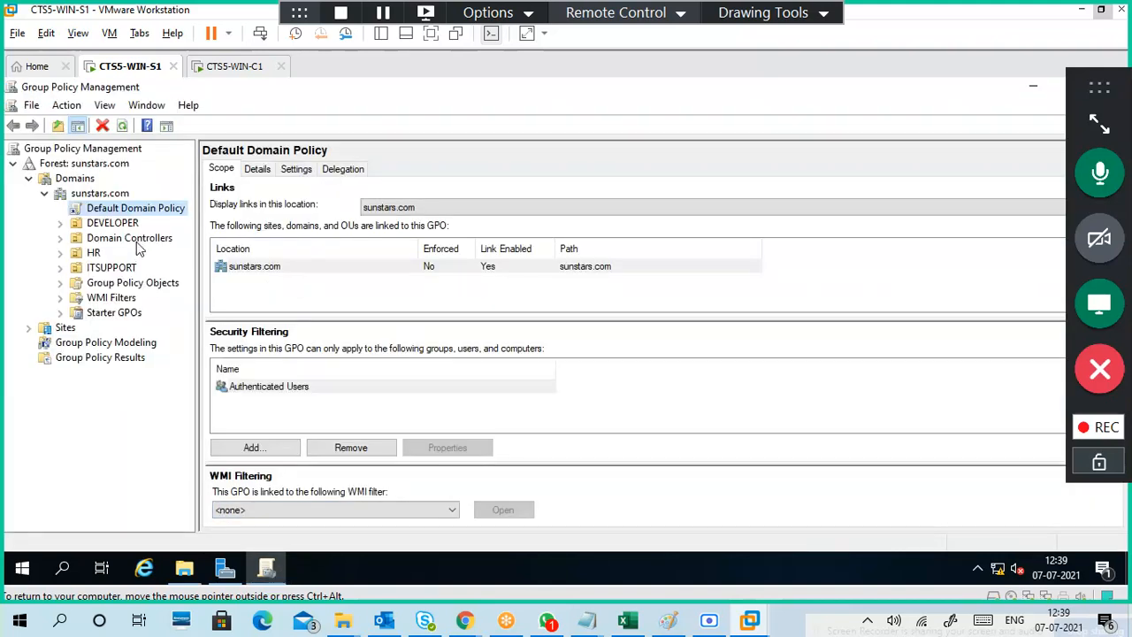
- Expand the DEVELOPER organizational unit and select its linked Desktop Wallpaper Policy, accepting the GPO link notice
{"action": "left_click", "coordinate": [103, 223]}
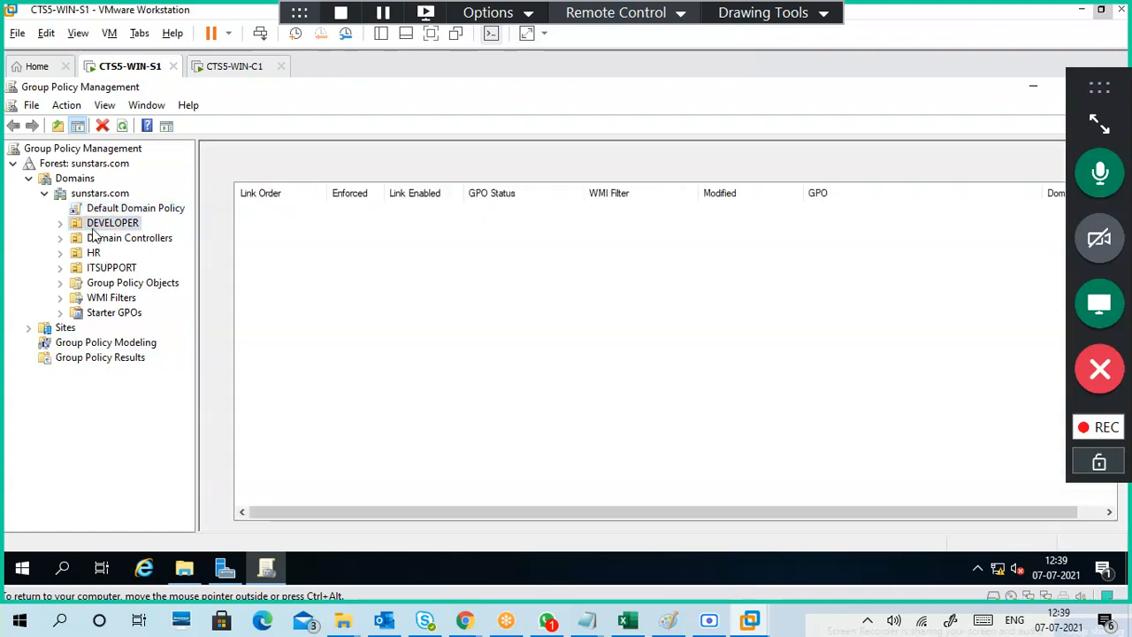
{"action": "left_click", "coordinate": [61, 224]}
{"action": "left_click", "coordinate": [133, 237]}
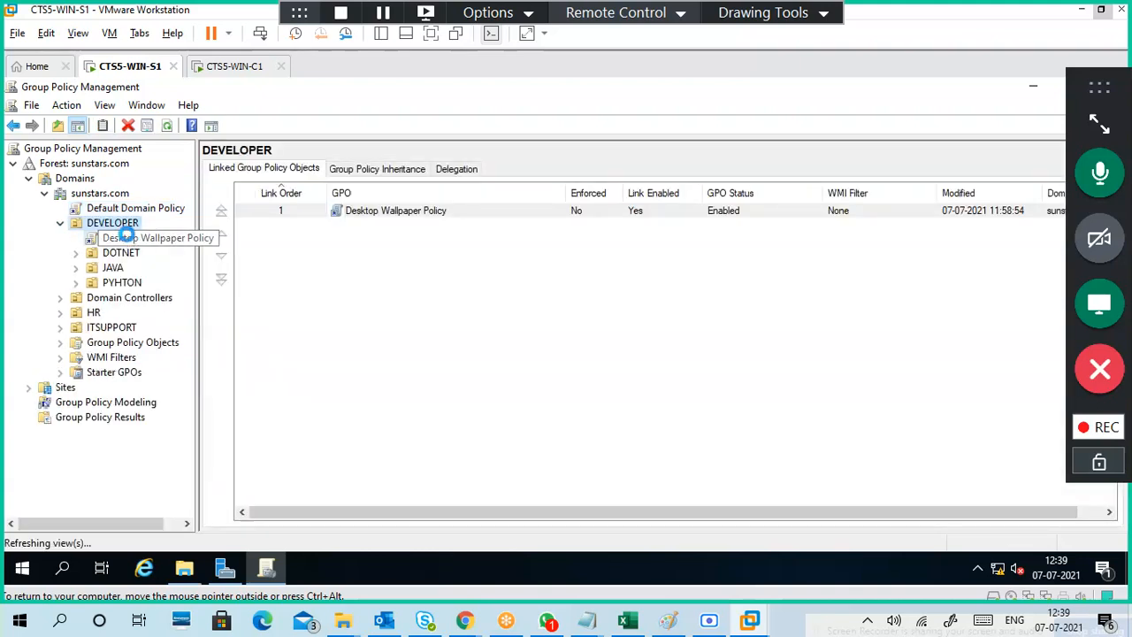
{"action": "left_click", "coordinate": [674, 354]}
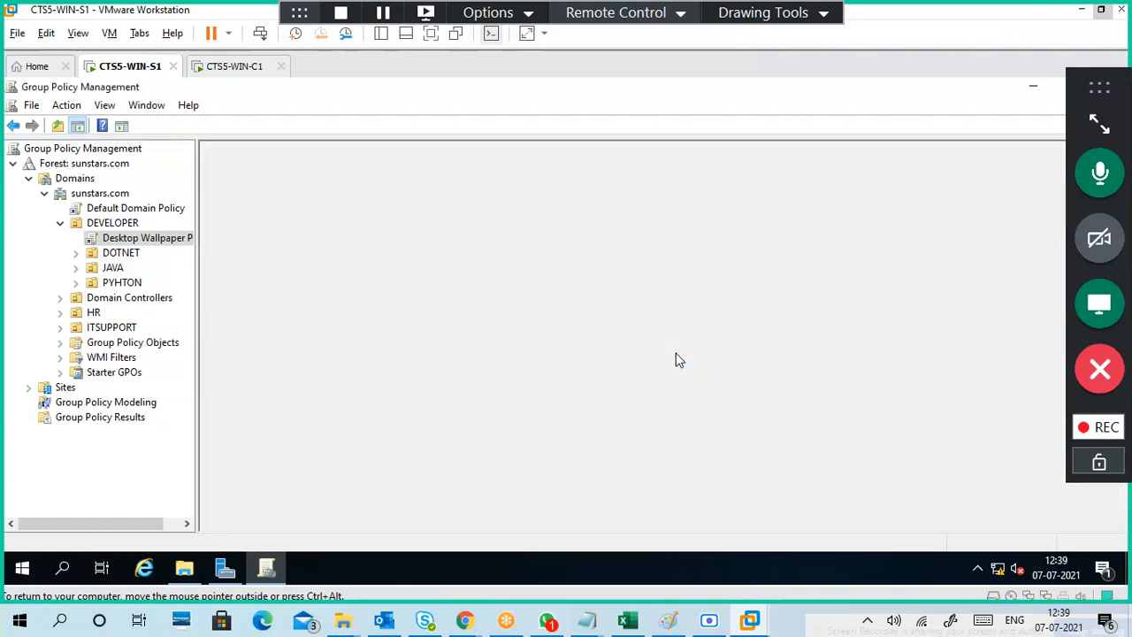
- Open the advanced security settings from the Desktop Wallpaper Policy's delegation and view its group list
{"action": "left_click", "coordinate": [296, 169]}
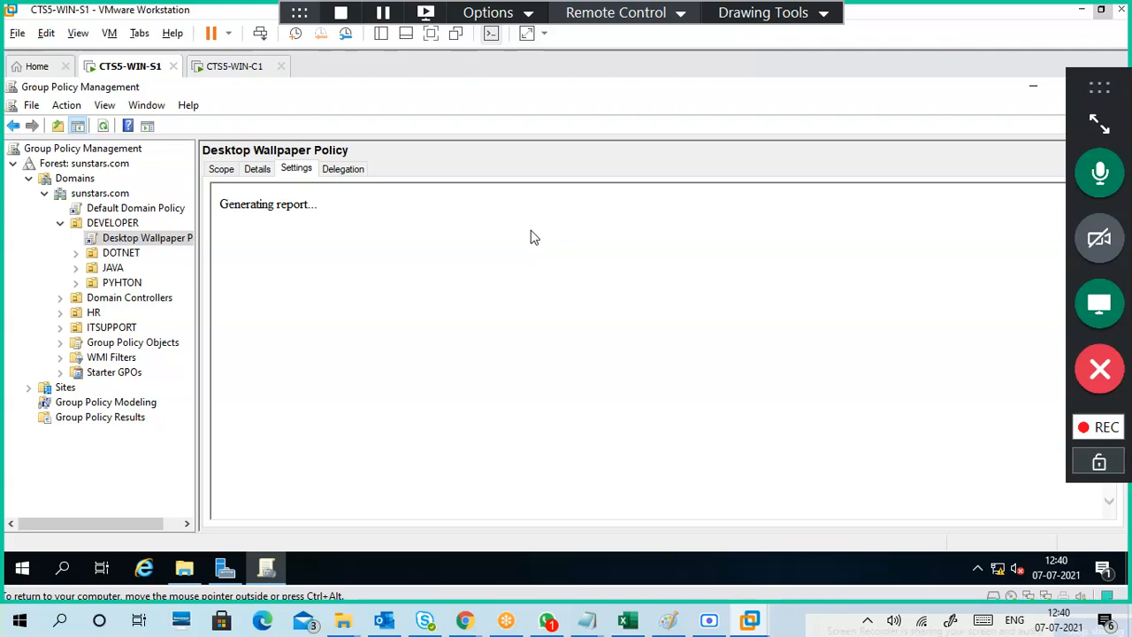
{"action": "left_click", "coordinate": [352, 169]}
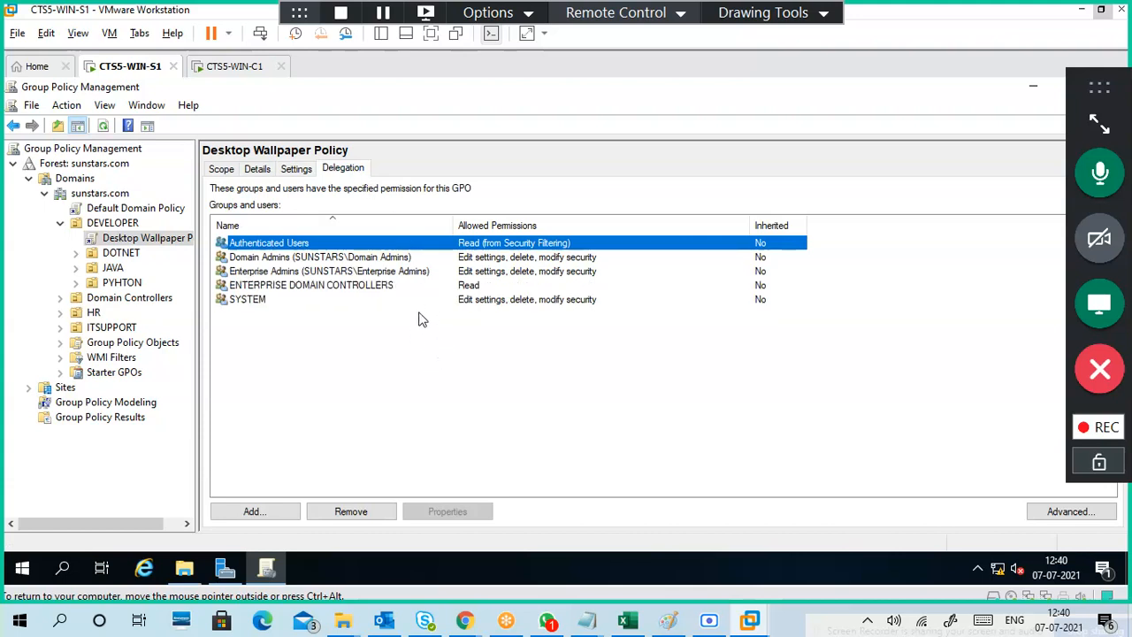
{"action": "left_click", "coordinate": [1048, 520]}
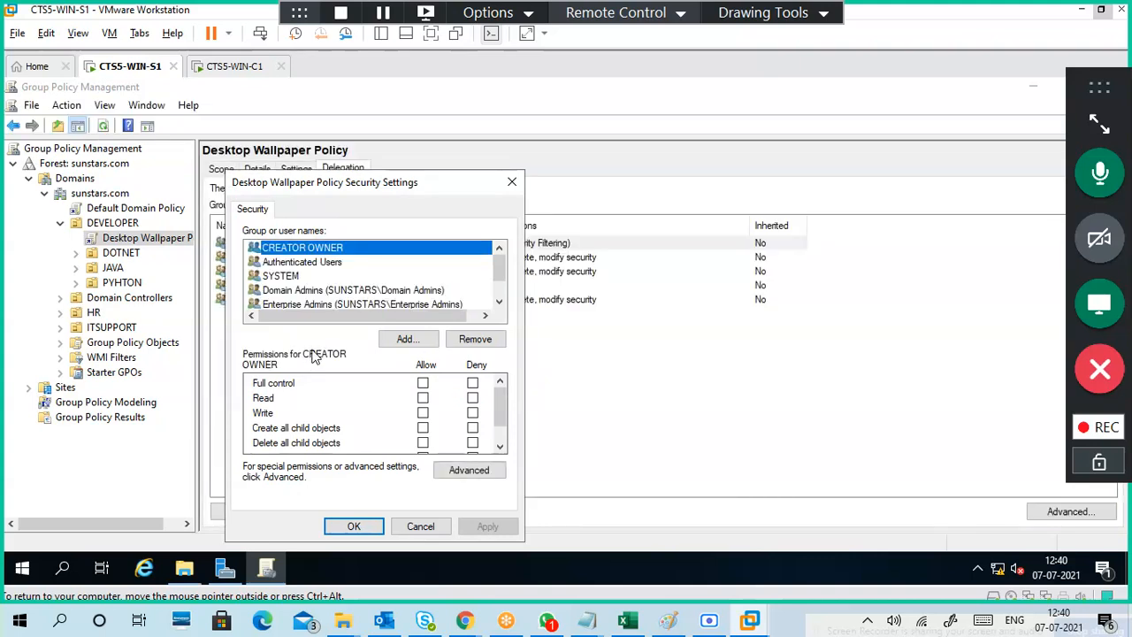
{"action": "mouse_move", "coordinate": [501, 277]}
{"action": "left_mouse_down"}
{"action": "mouse_move", "coordinate": [500, 300]}
{"action": "mouse_move", "coordinate": [498, 268]}
{"action": "mouse_move", "coordinate": [499, 288]}
{"action": "left_mouse_up"}
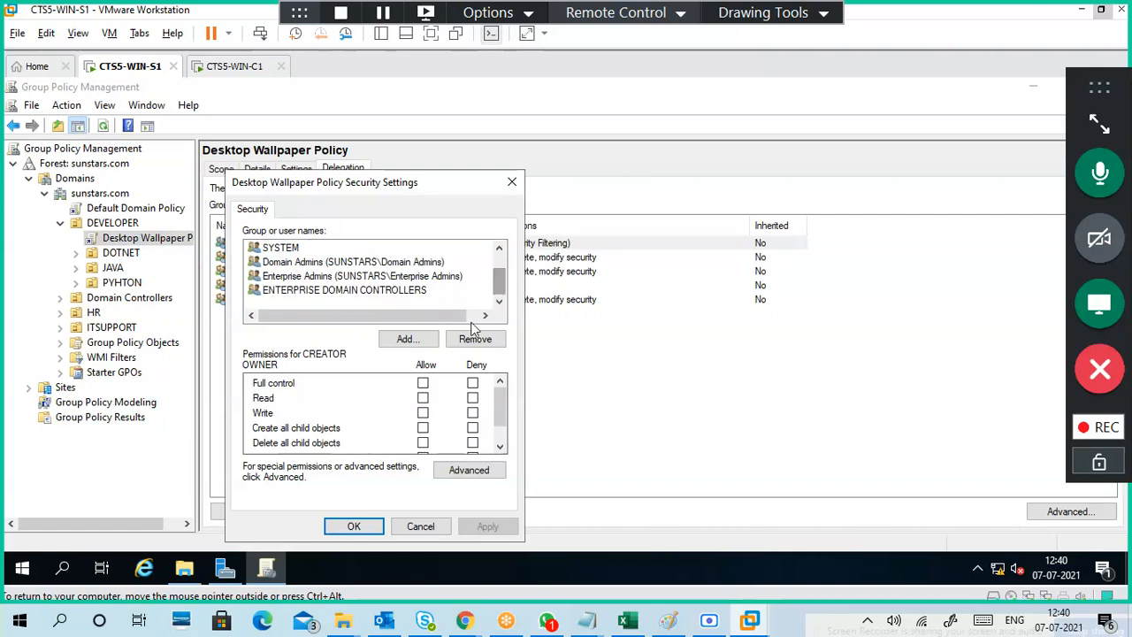
- Add the JDLG1 group to the Desktop Wallpaper Policy's security settings, picking it from the names matching "j"
{"action": "left_click", "coordinate": [383, 341]}
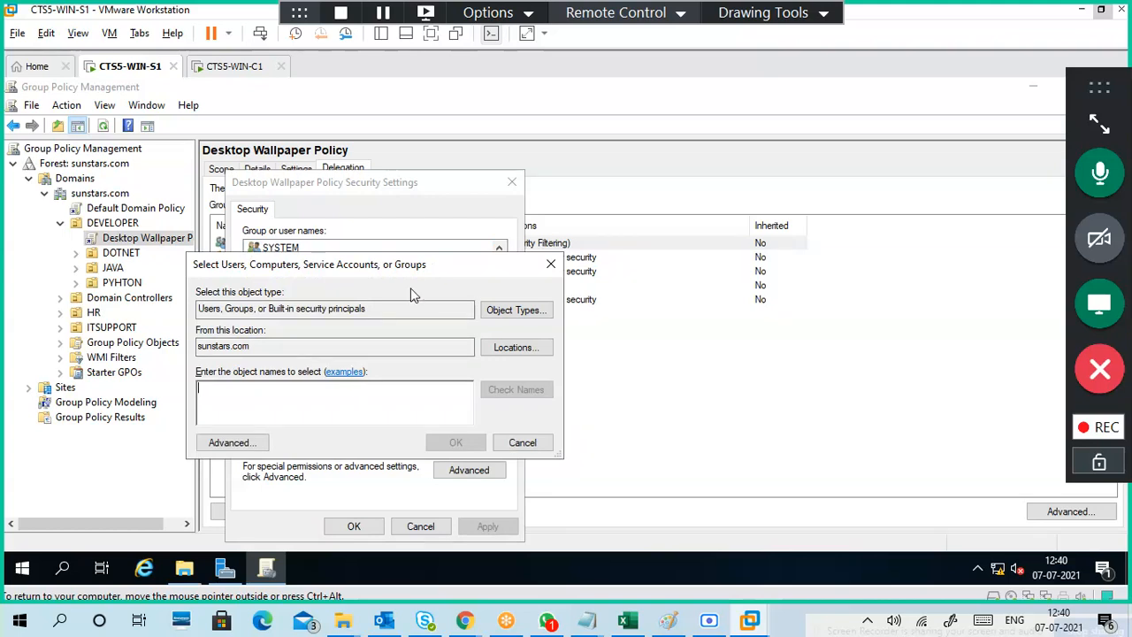
{"action": "left_click_drag", "start_coordinate": [411, 265], "coordinate": [624, 164]}
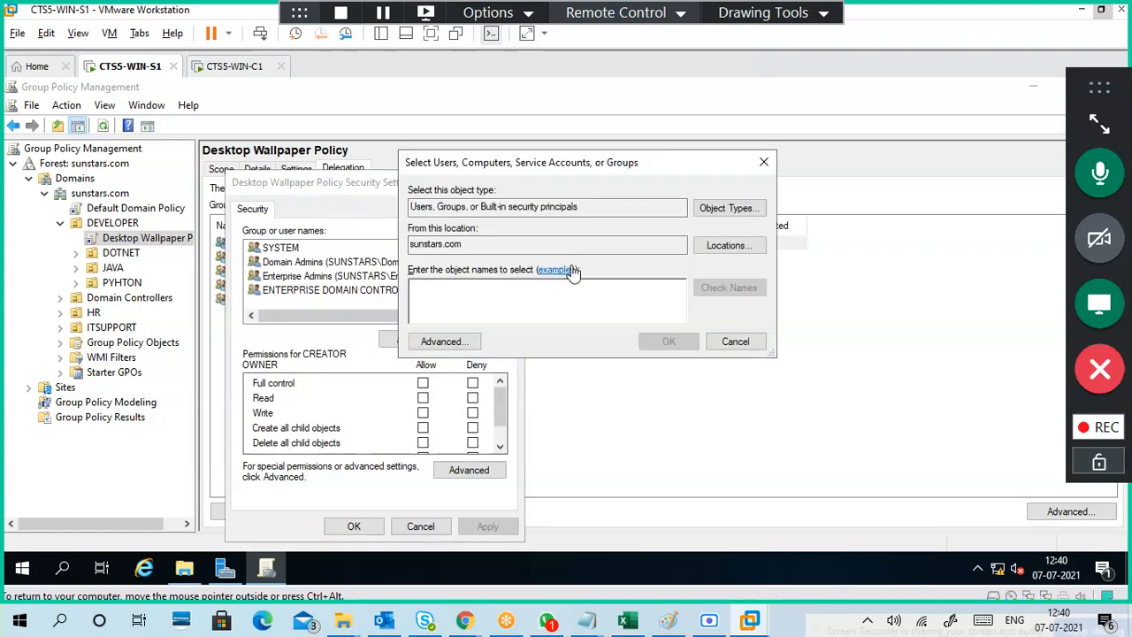
{"action": "type", "text": "j"}
{"action": "left_click", "coordinate": [704, 295]}
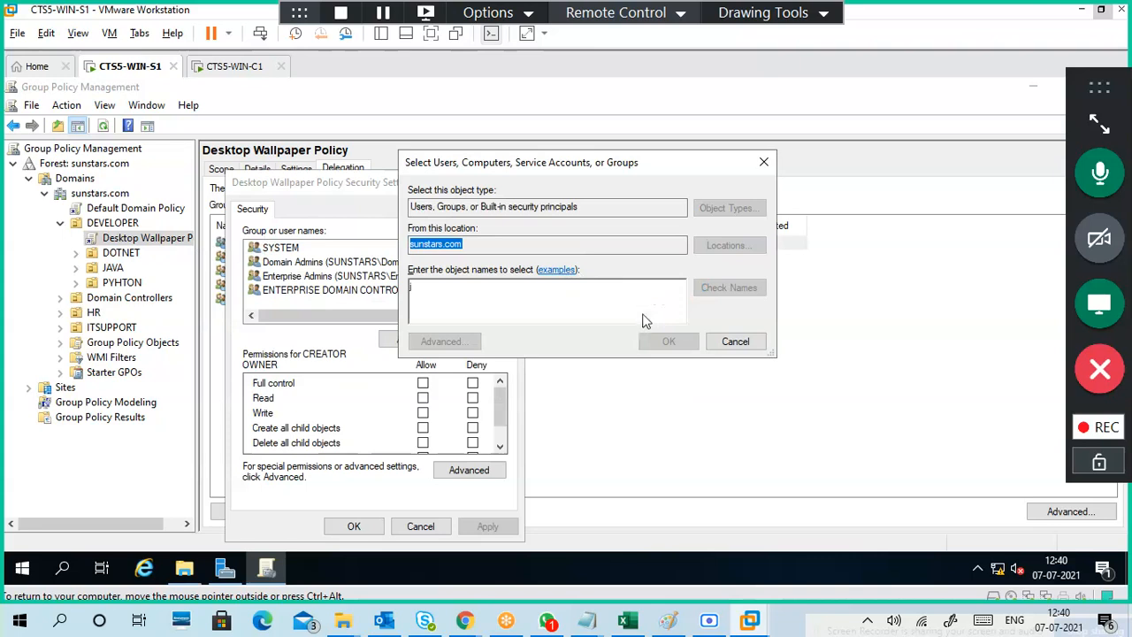
{"action": "left_click", "coordinate": [422, 243]}
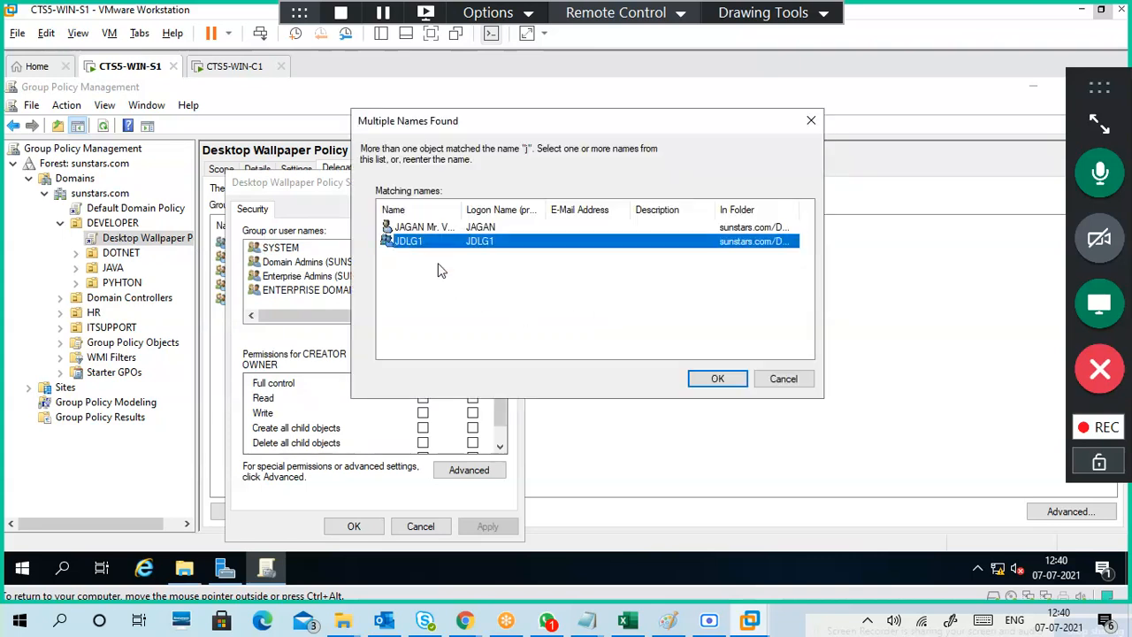
{"action": "left_click", "coordinate": [696, 381]}
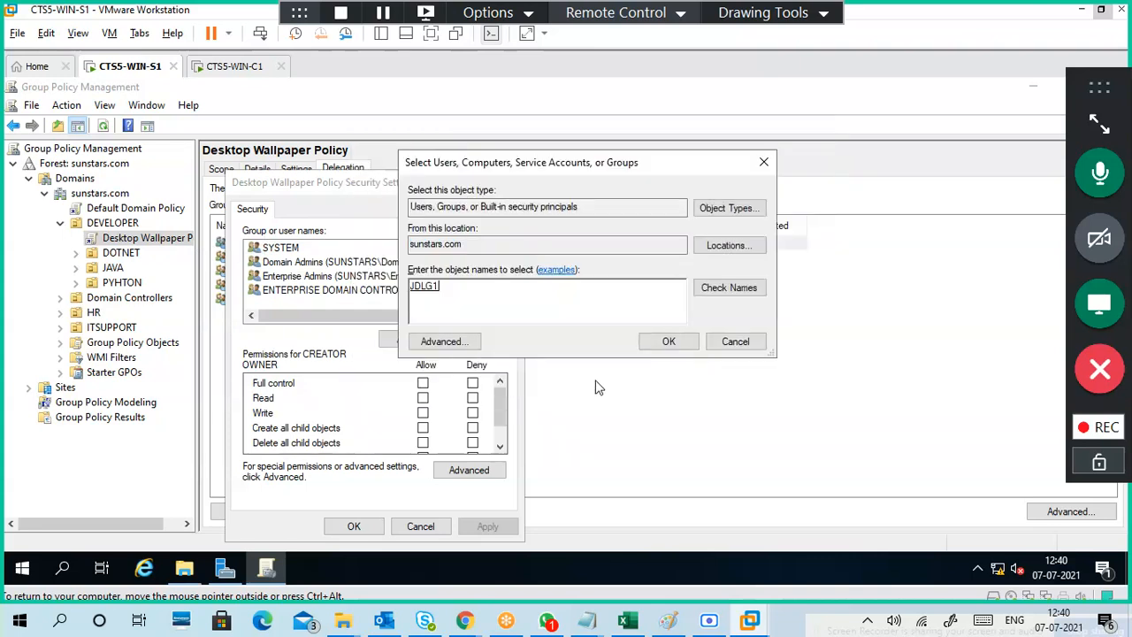
{"action": "left_click", "coordinate": [665, 342]}
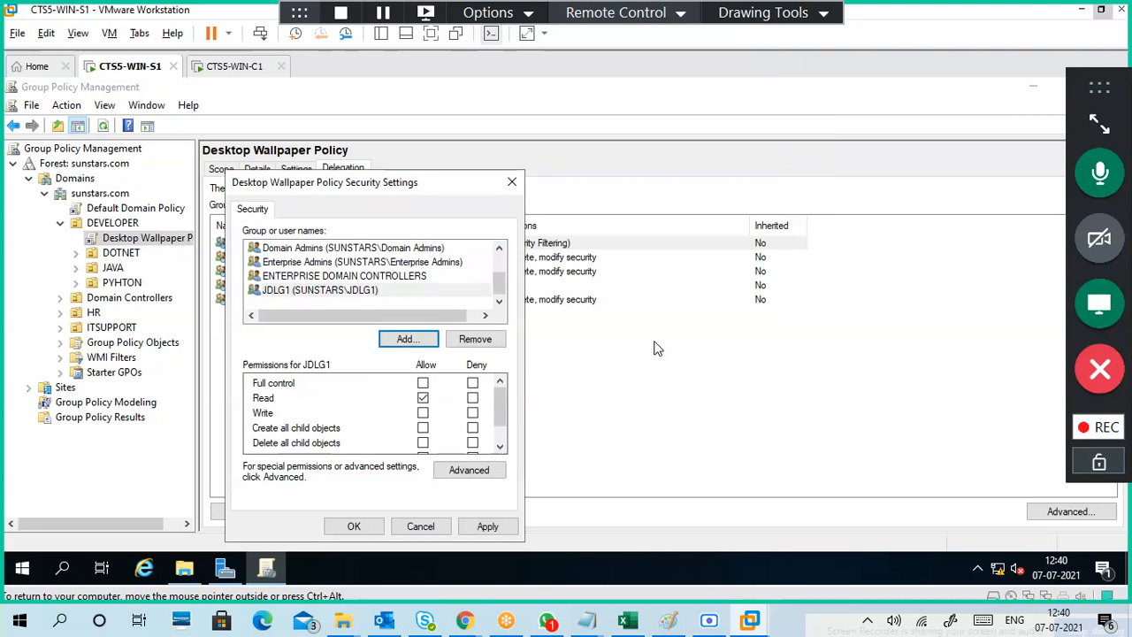
- Deny the Apply group policy permission for JDLG1, apply it, accept the deny warning and close the security settings
{"action": "left_click", "coordinate": [369, 294]}
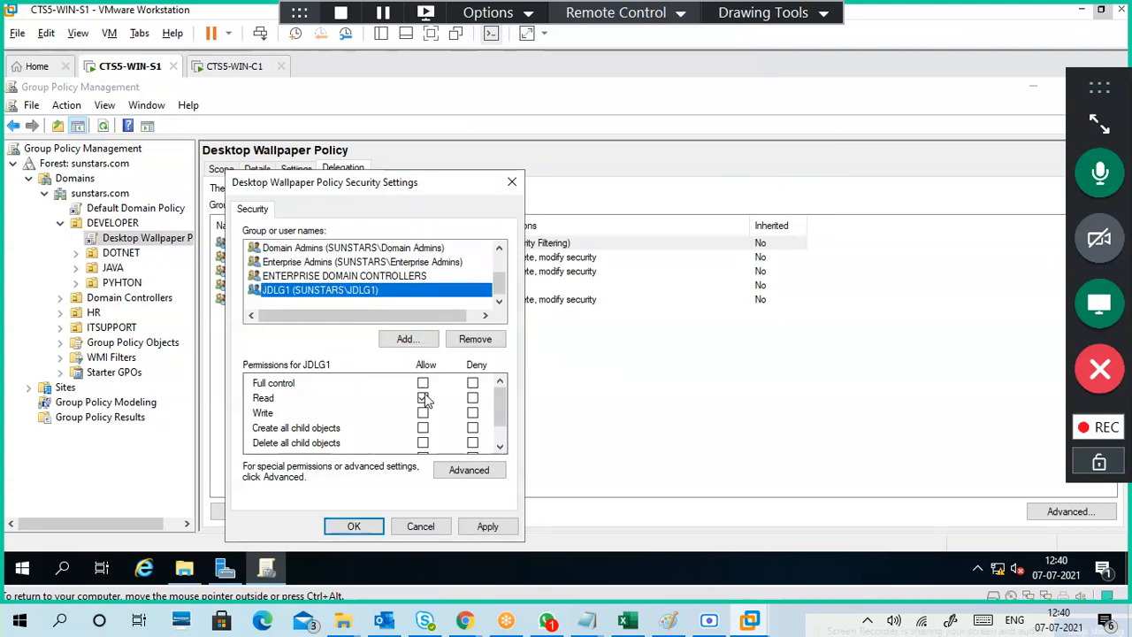
{"action": "left_click", "coordinate": [498, 425]}
{"action": "left_click", "coordinate": [298, 434]}
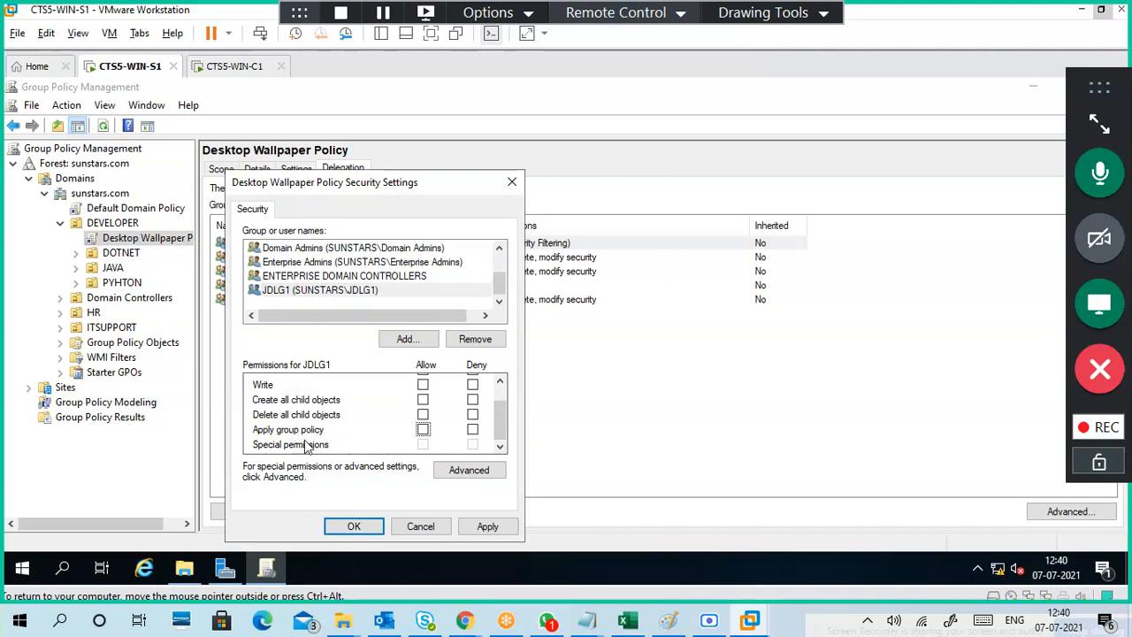
{"action": "left_click", "coordinate": [472, 430]}
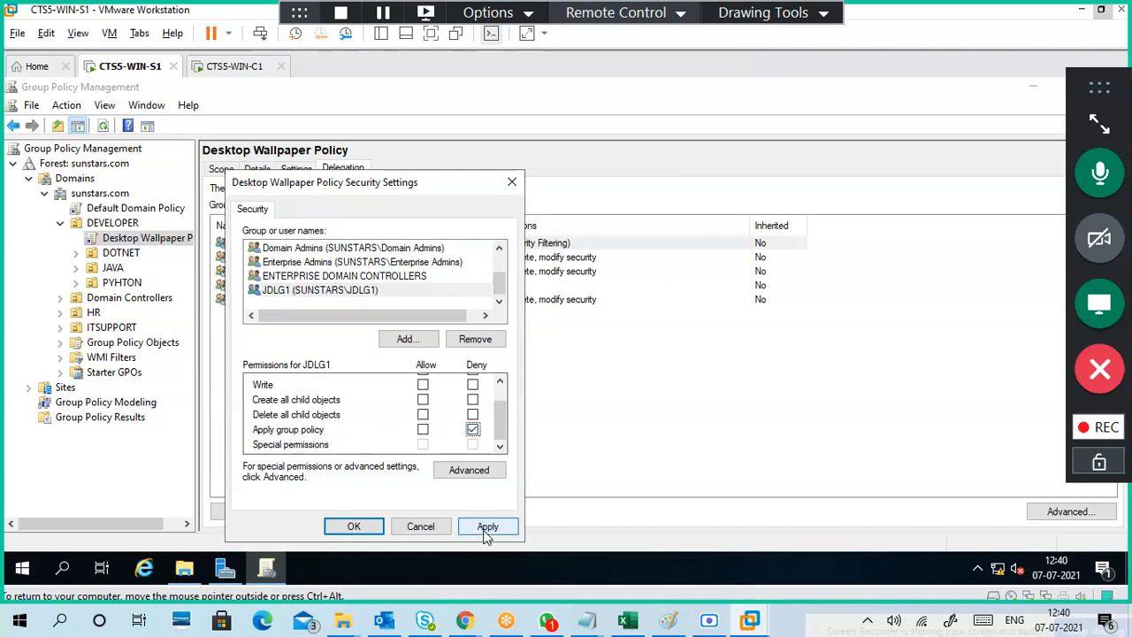
{"action": "left_click", "coordinate": [486, 527]}
{"action": "left_click", "coordinate": [429, 419]}
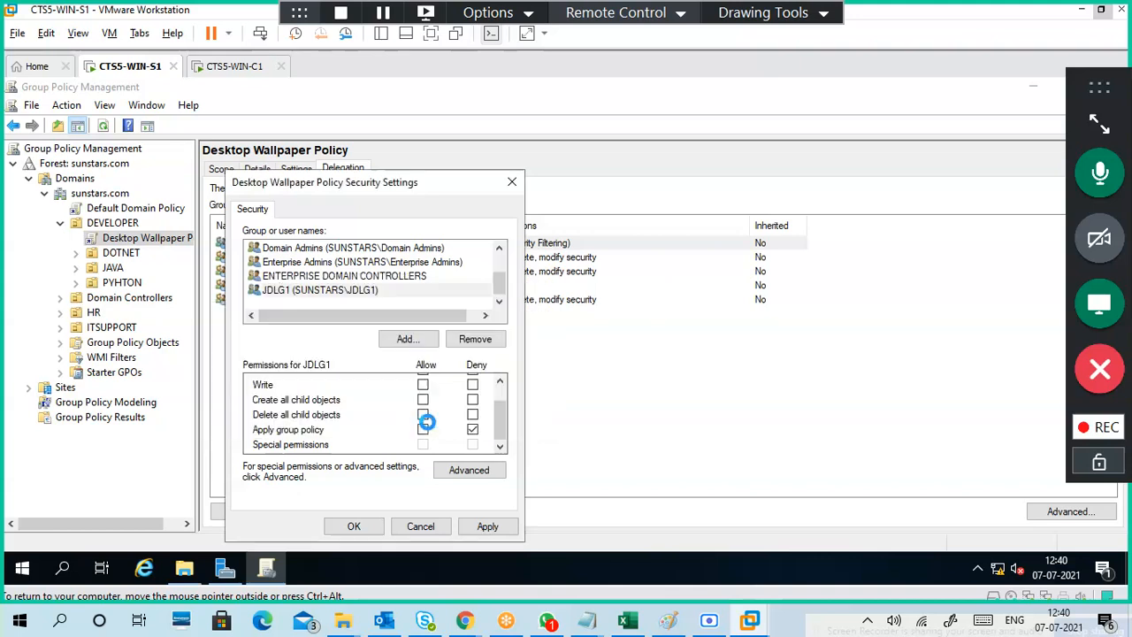
{"action": "left_click", "coordinate": [370, 525]}
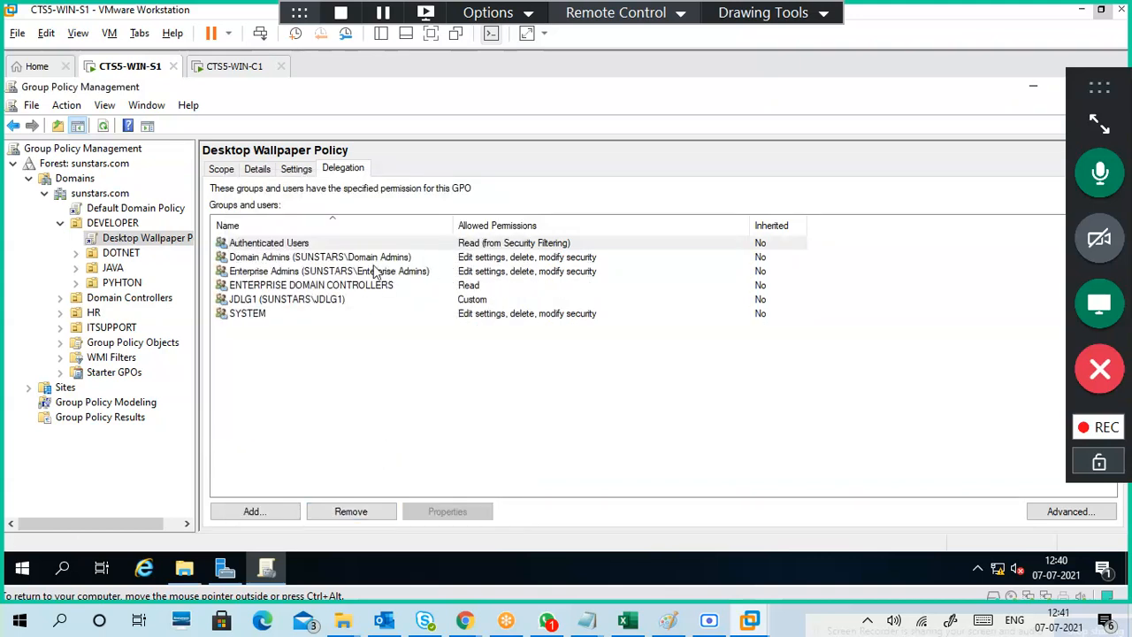
- Select the JDLG1 entry in the delegation list, and refresh the Group Policy Management console from the Forest: sunstars.com node
{"action": "left_click", "coordinate": [301, 299]}
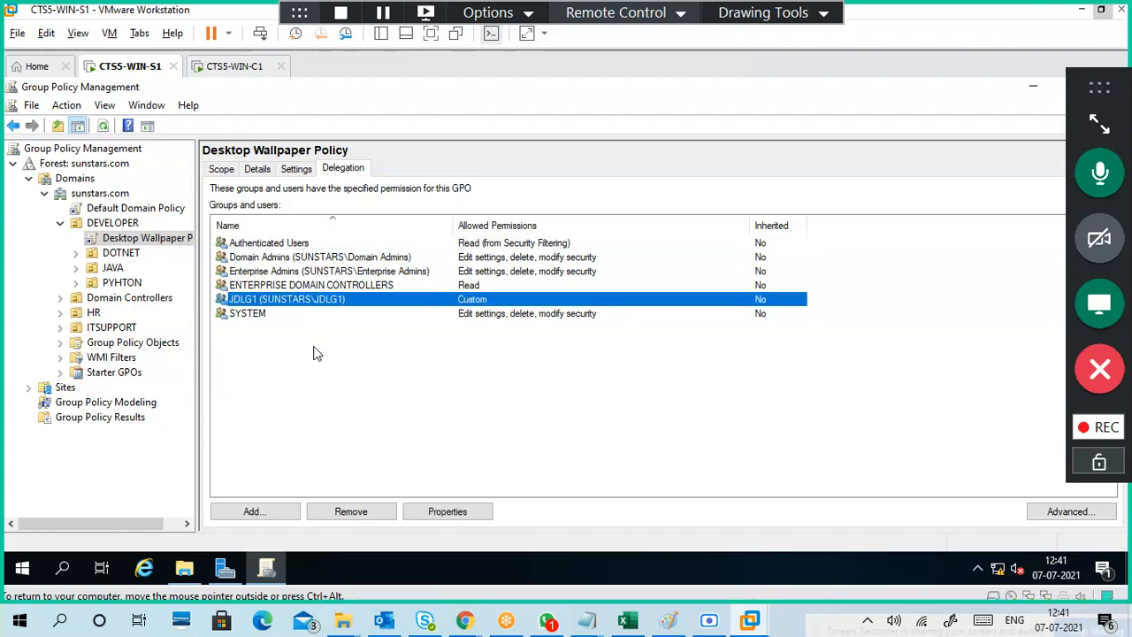
{"action": "left_click", "coordinate": [104, 125]}
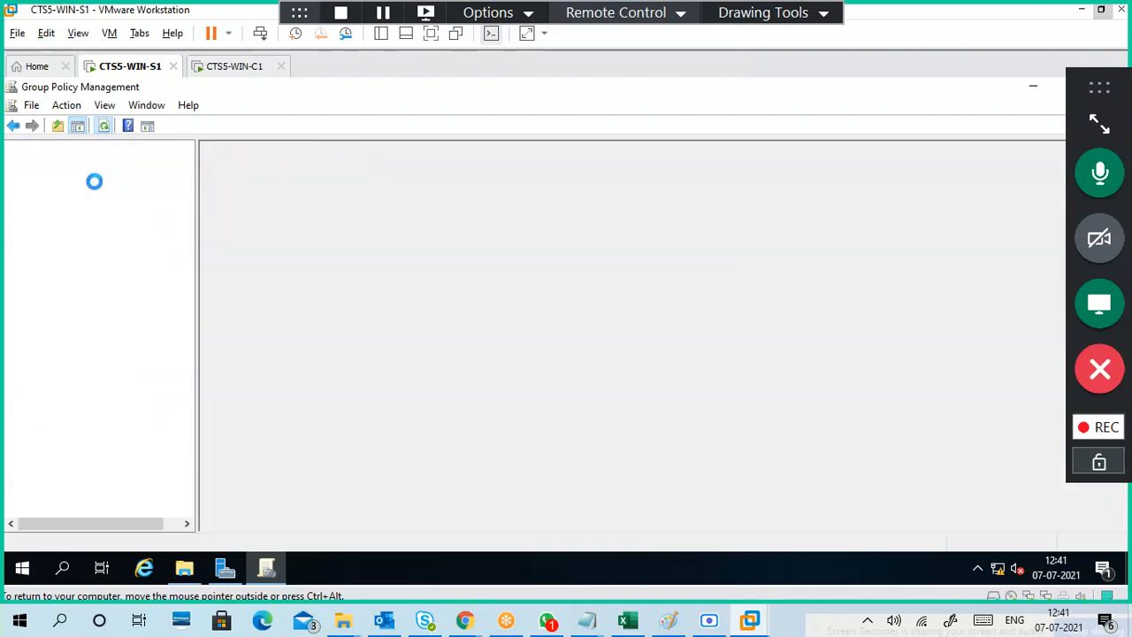
{"action": "left_click", "coordinate": [683, 353]}
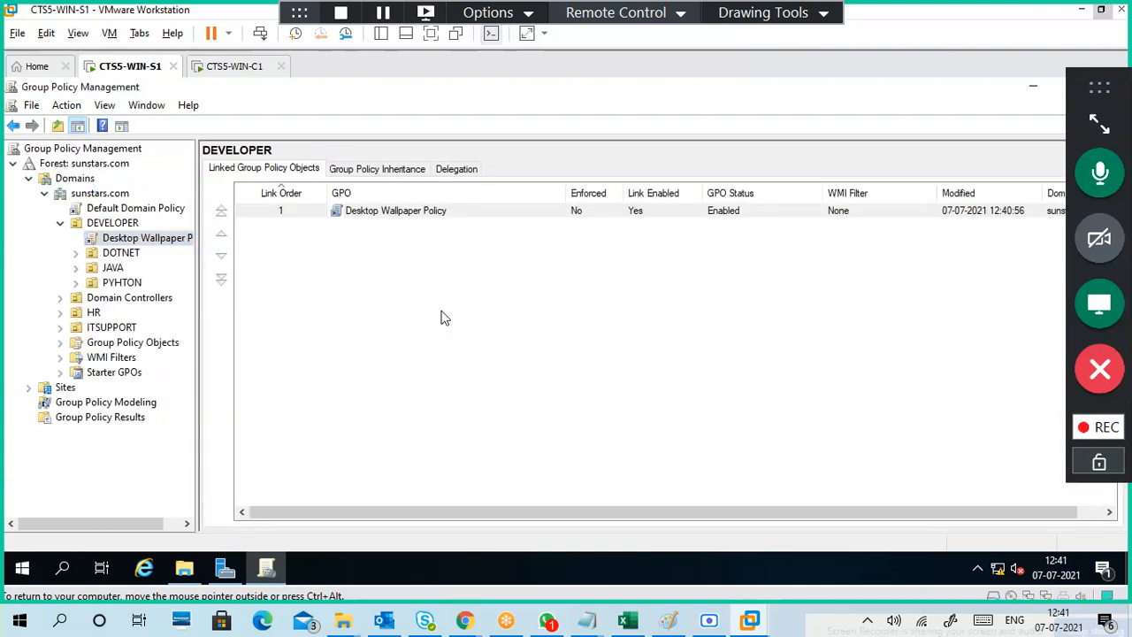
{"action": "left_click", "coordinate": [97, 163]}
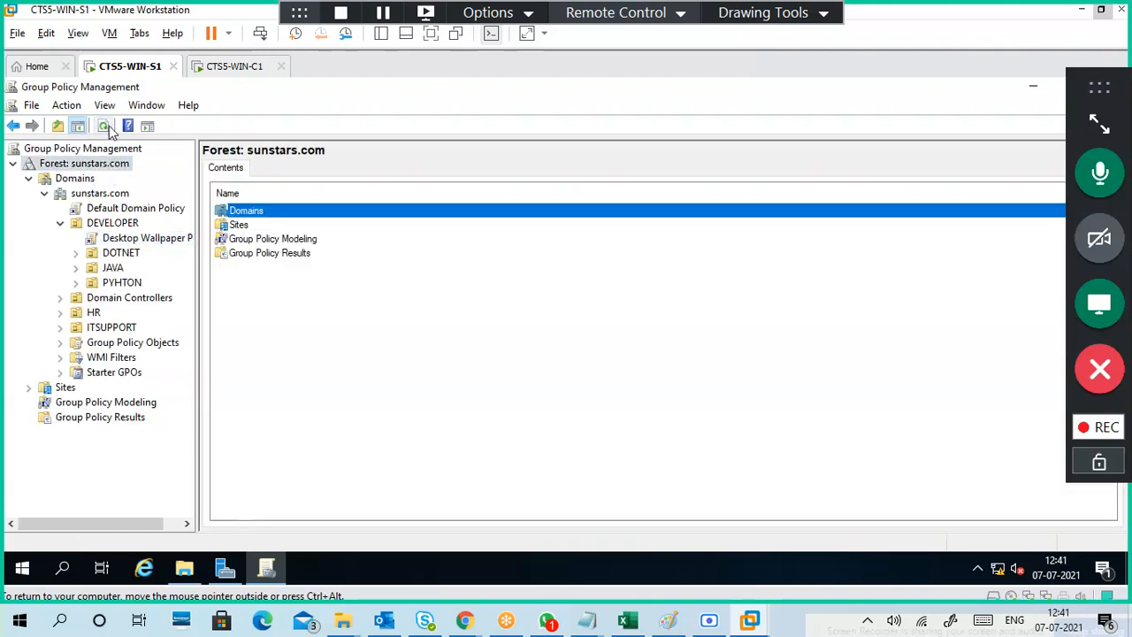
{"action": "left_click", "coordinate": [103, 126]}
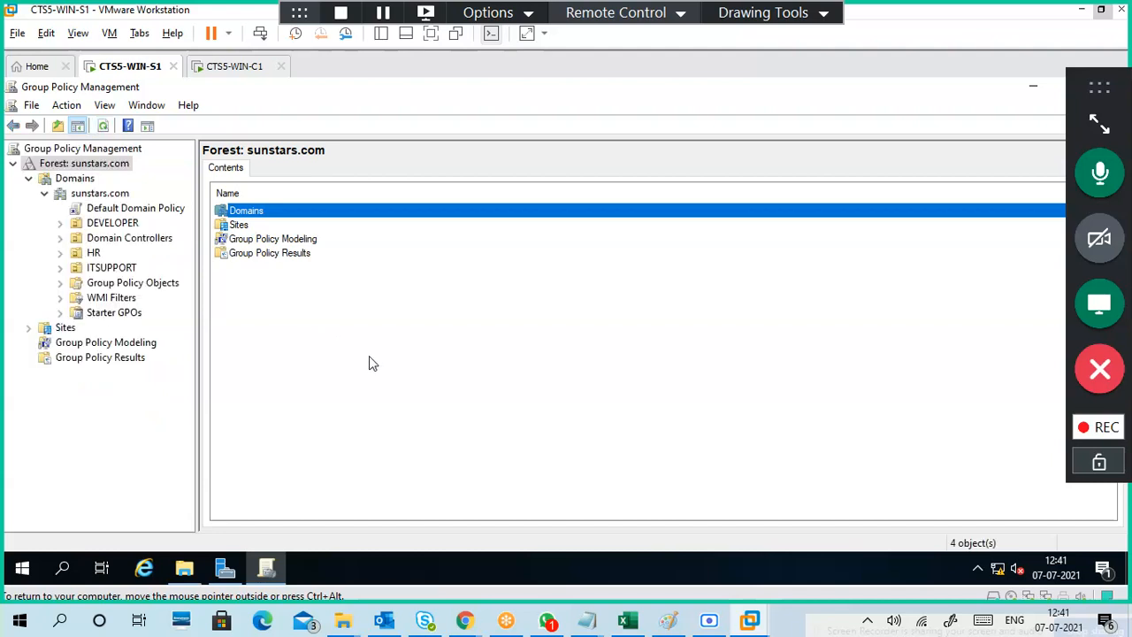
{"action": "key", "text": "super+r"}
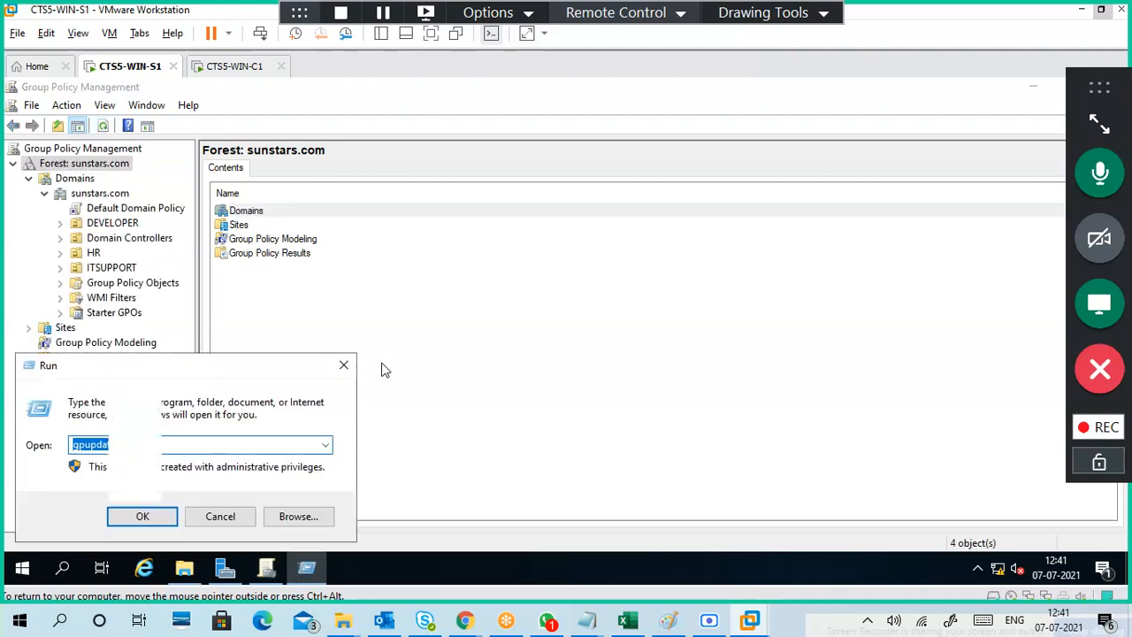
{"action": "key", "text": "Escape"}
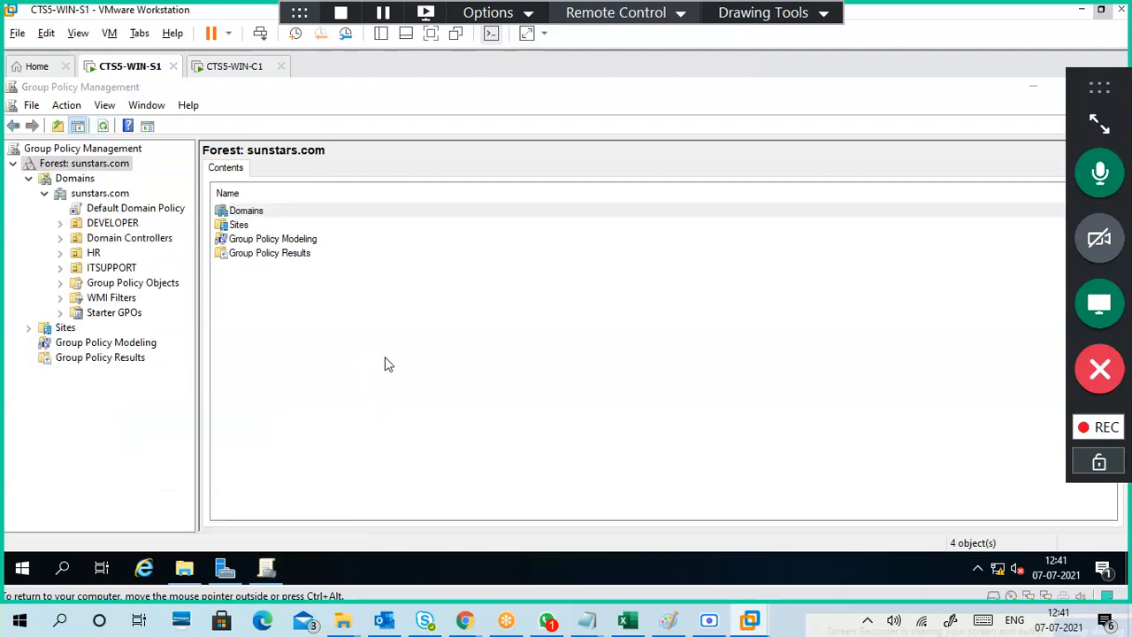
- Switch to the CTS5-WIN-C1 virtual machine and sign in to the displayed account with its password
{"action": "left_click", "coordinate": [235, 68]}
{"action": "left_click", "coordinate": [435, 382]}
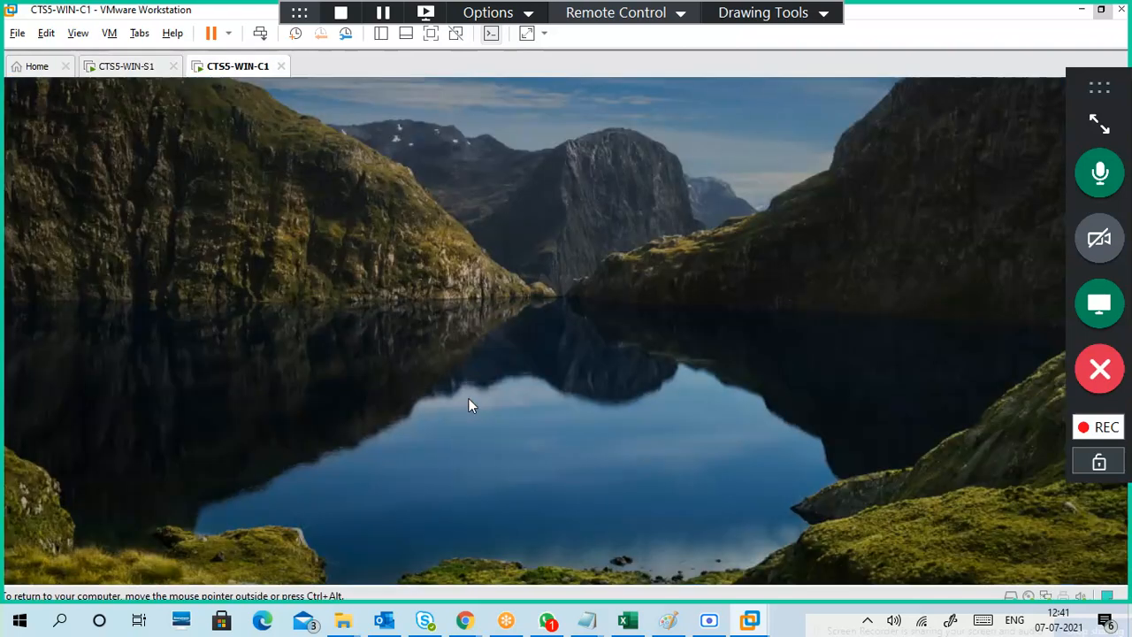
{"action": "left_click", "coordinate": [471, 399]}
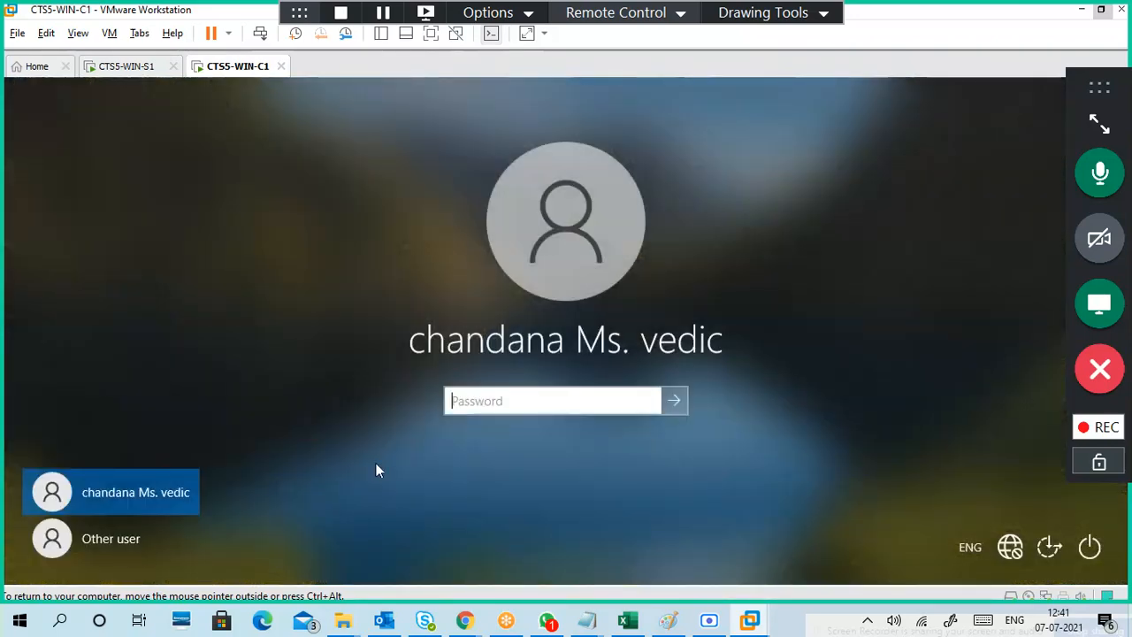
{"action": "left_click", "coordinate": [484, 406]}
{"action": "type", "text": "******"}
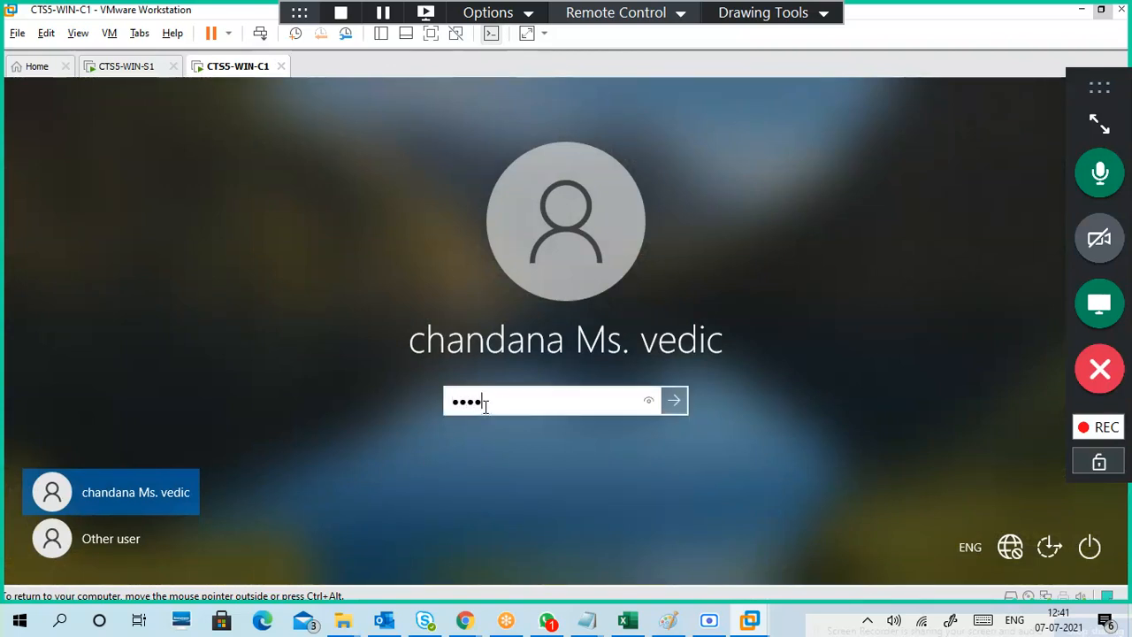
{"action": "type", "text": "****"}
{"action": "key", "text": "Return"}
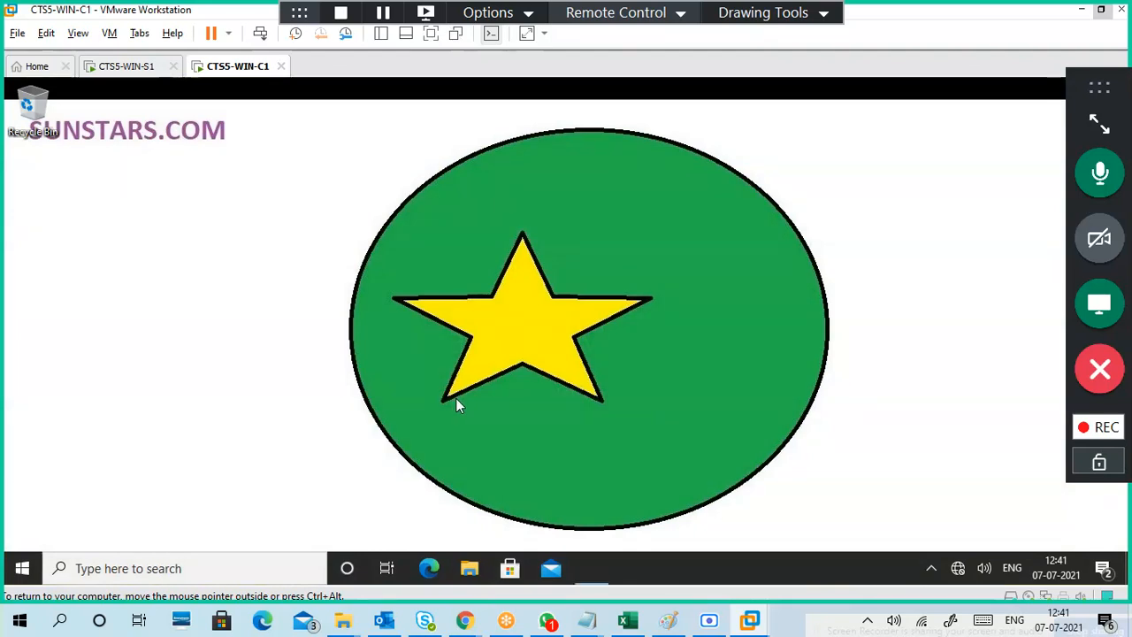
- Run gpupdate /force on the client, close its window and sign out of the account
{"action": "key", "text": "super+r"}
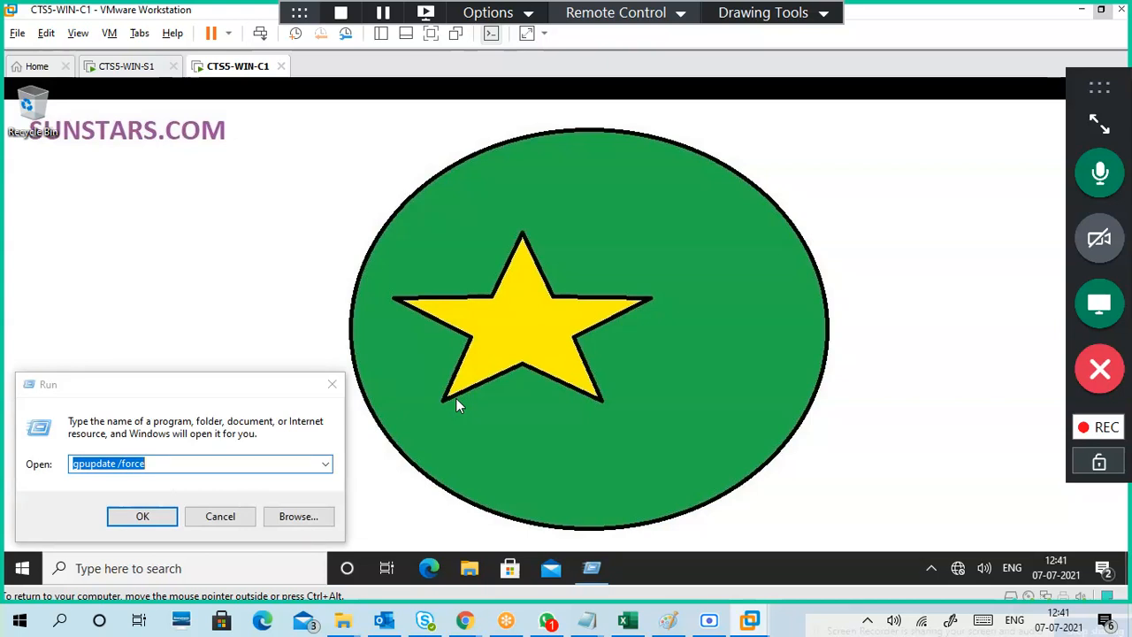
{"action": "left_click", "coordinate": [142, 517]}
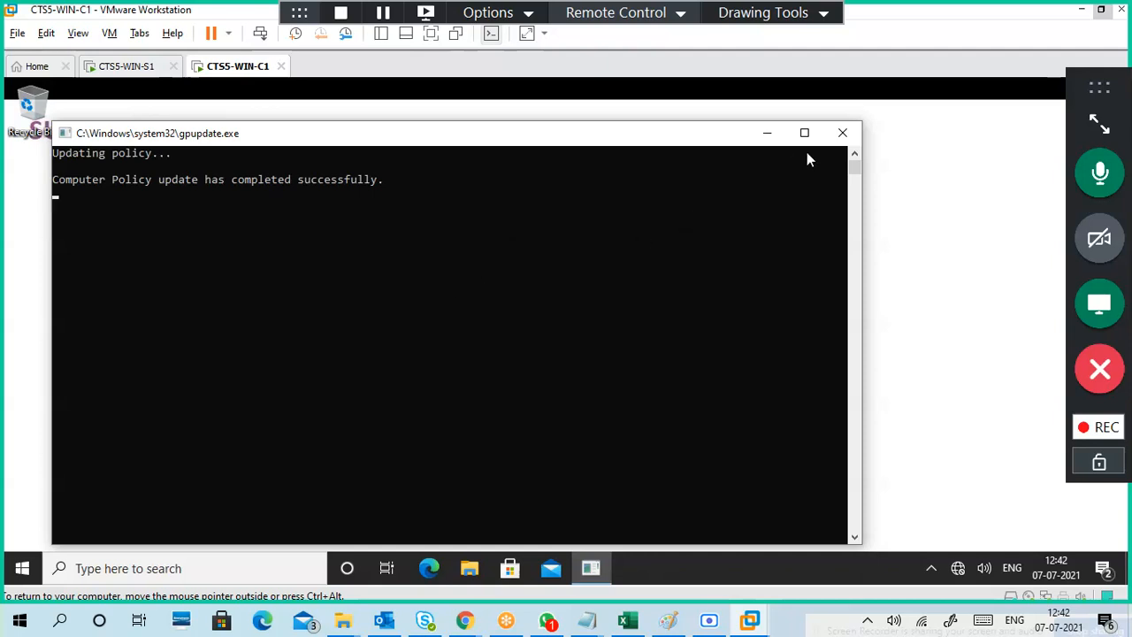
{"action": "left_click", "coordinate": [842, 132]}
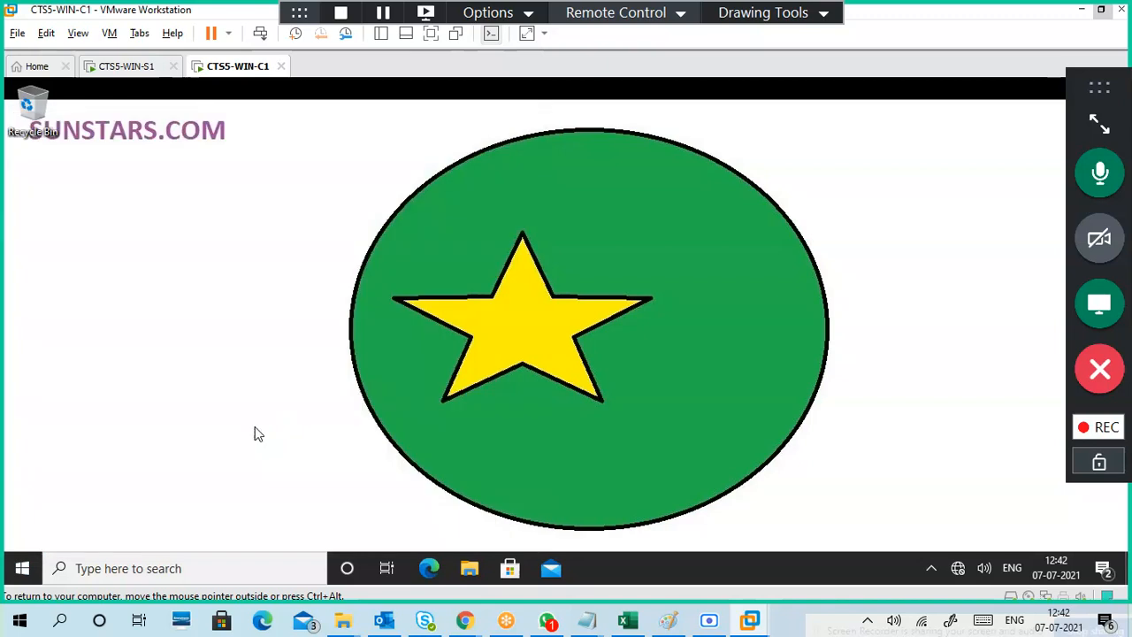
{"action": "key", "text": "ctrl+alt+Insert"}
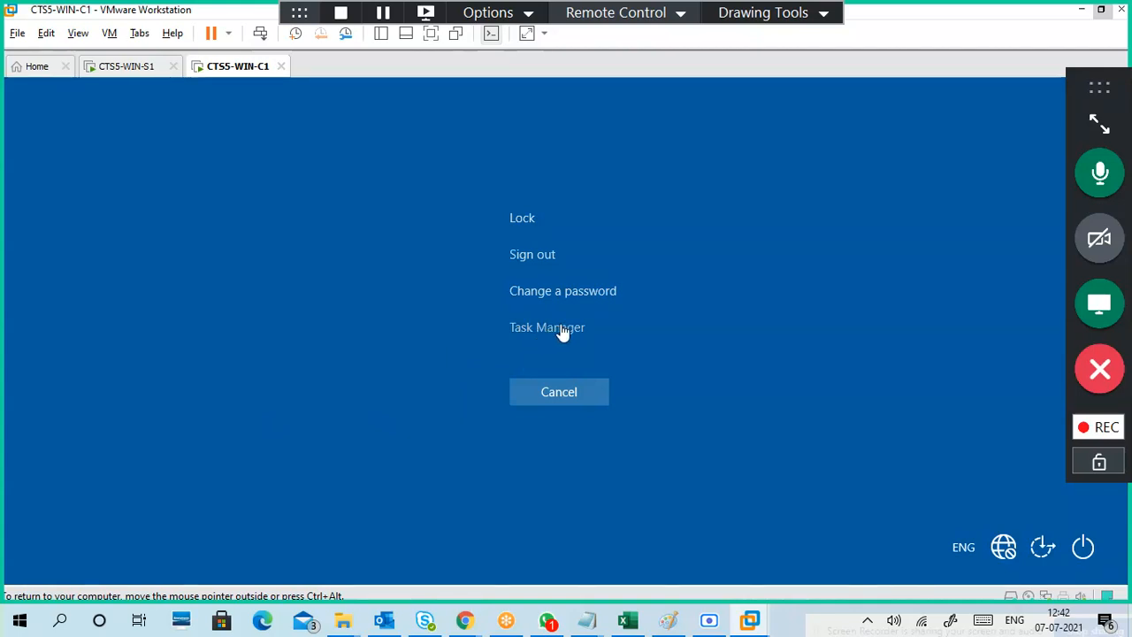
{"action": "left_click", "coordinate": [535, 258]}
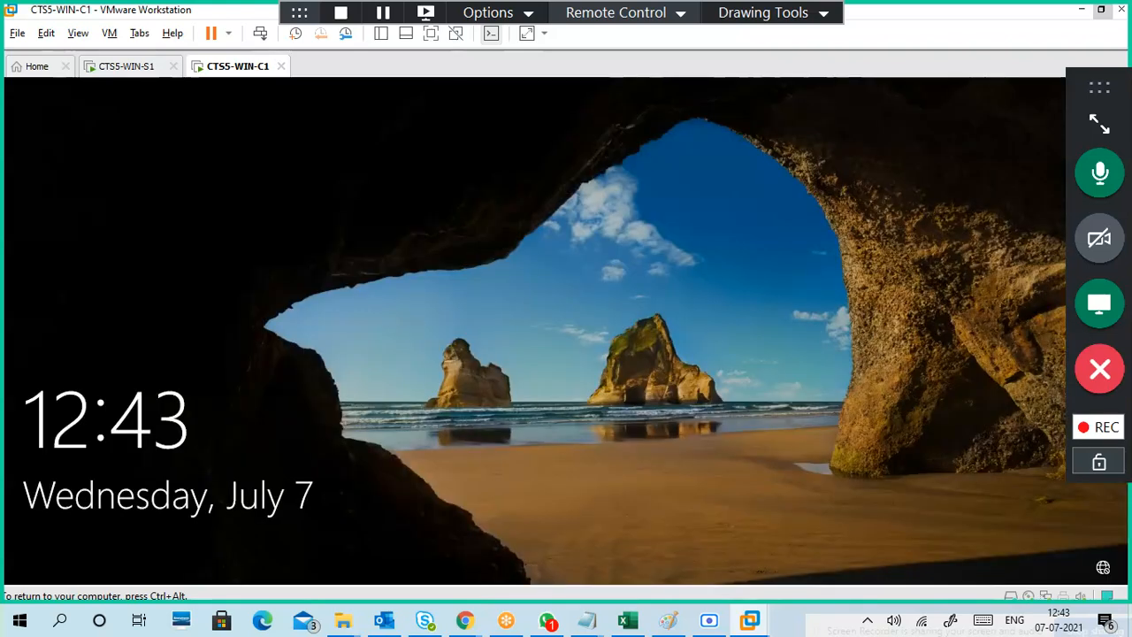
- Sign in to the client as another user with the domain account's username and password
{"action": "left_click", "coordinate": [586, 356]}
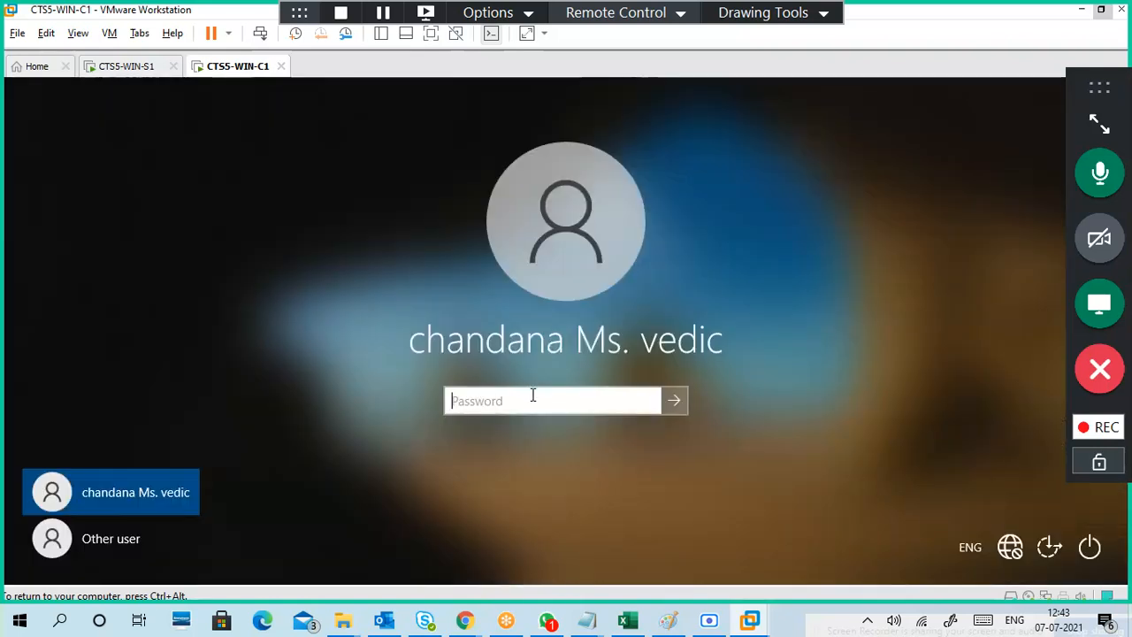
{"action": "left_click", "coordinate": [104, 539]}
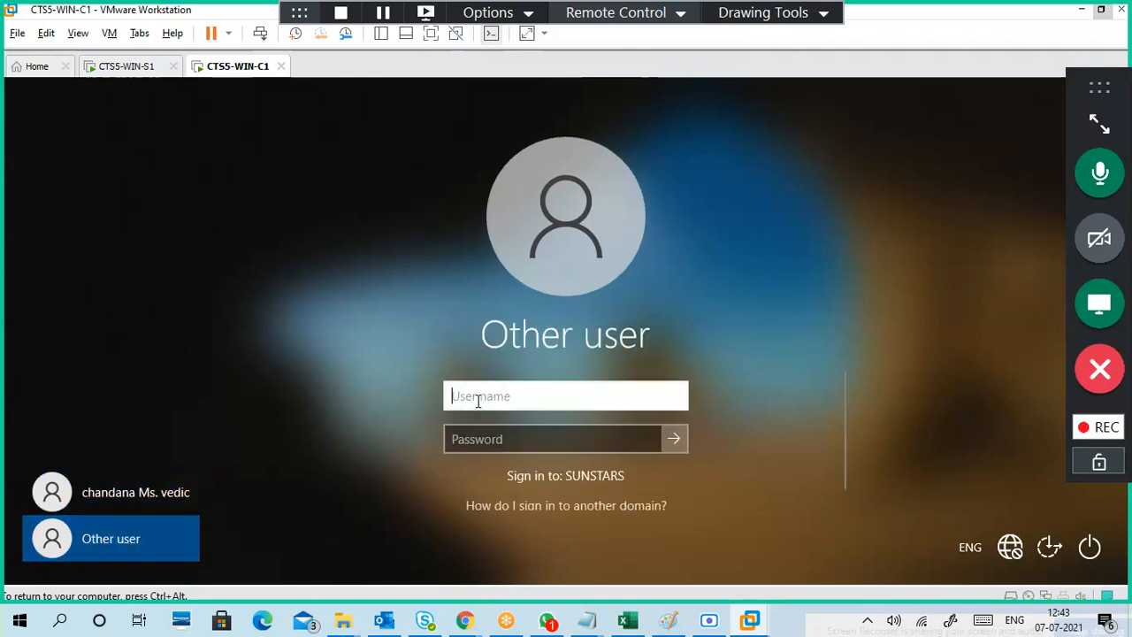
{"action": "type", "text": "chan"}
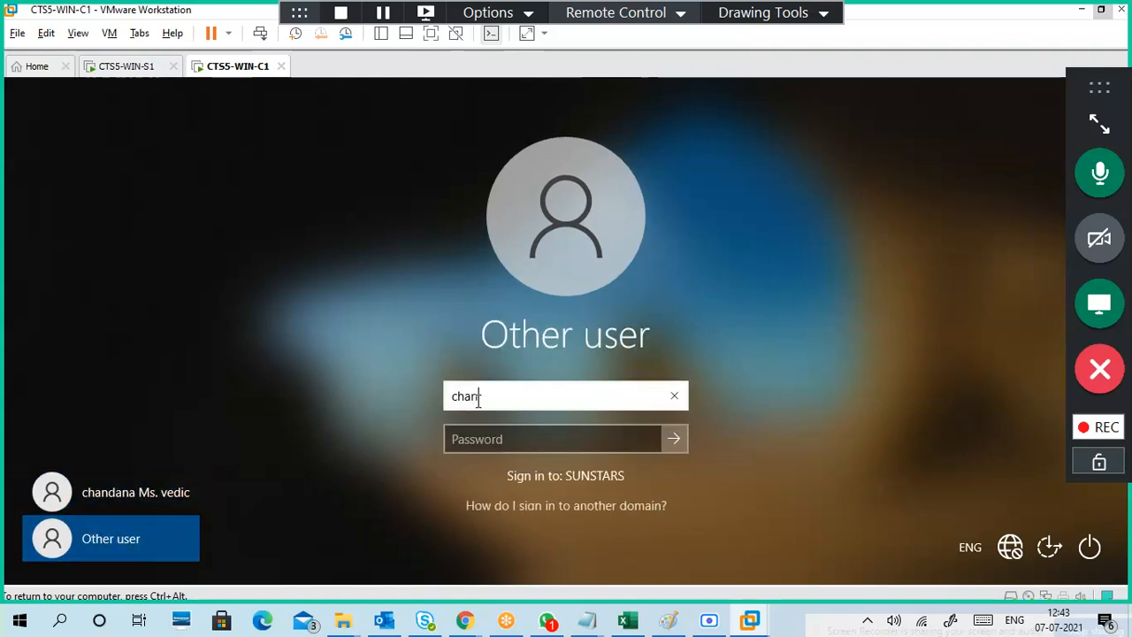
{"action": "type", "text": "dana"}
{"action": "key", "text": "Tab"}
{"action": "type", "text": "•••••"}
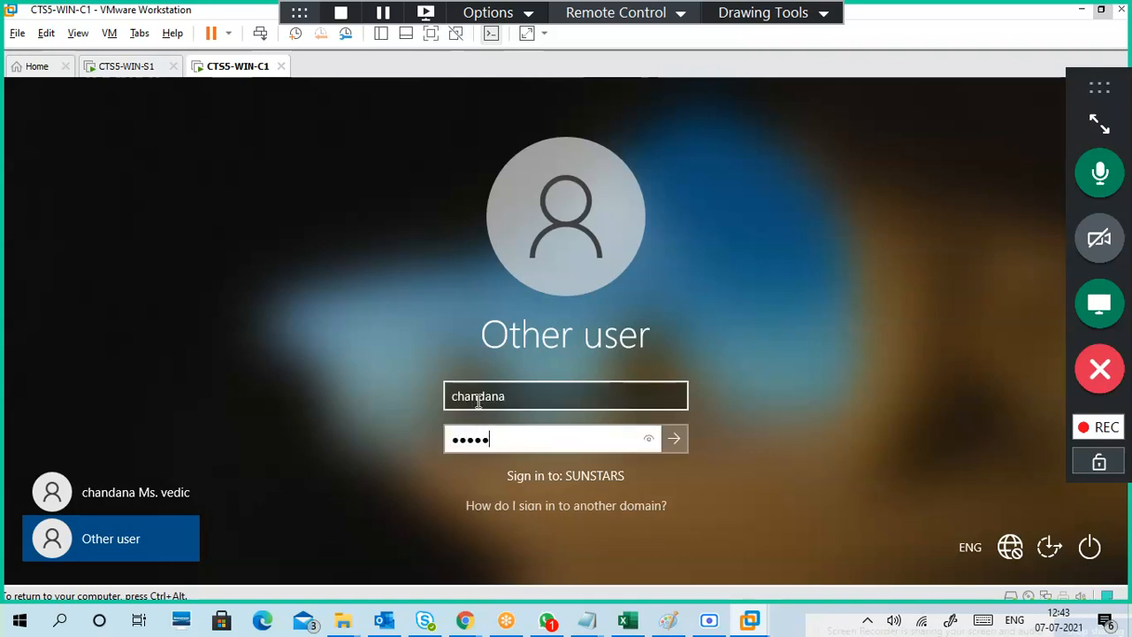
{"action": "type", "text": "•••"}
{"action": "key", "text": "Return"}
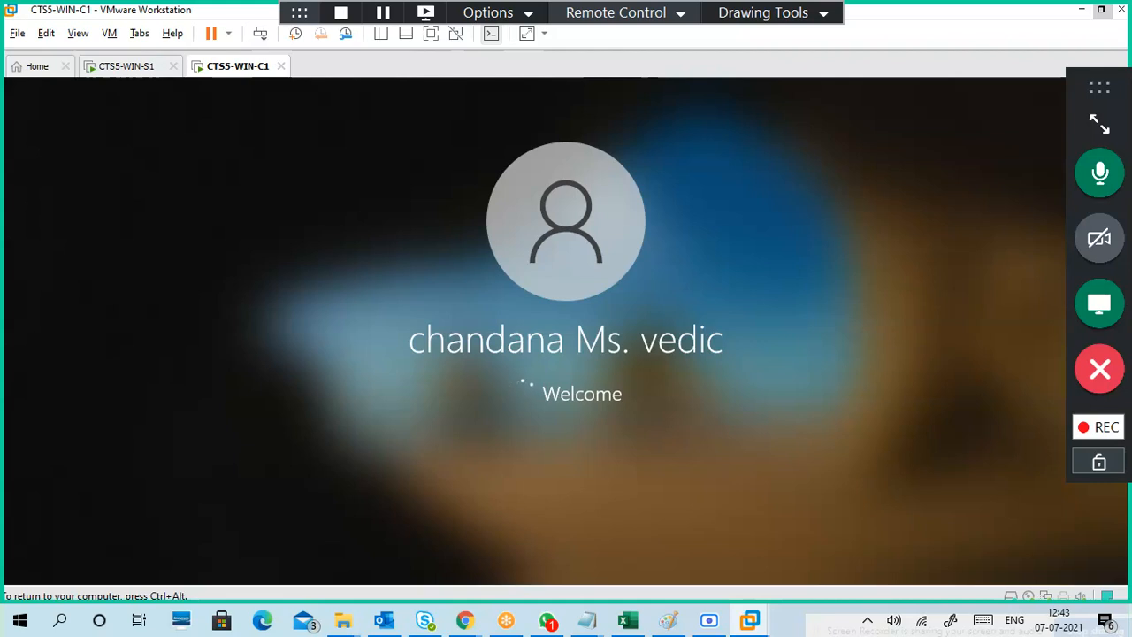
- Check the GPOs linked to the DEVELOPER OU on CTS5-WIN-S1, and return to the CTS5-WIN-C1 desktop
{"action": "left_click", "coordinate": [137, 68]}
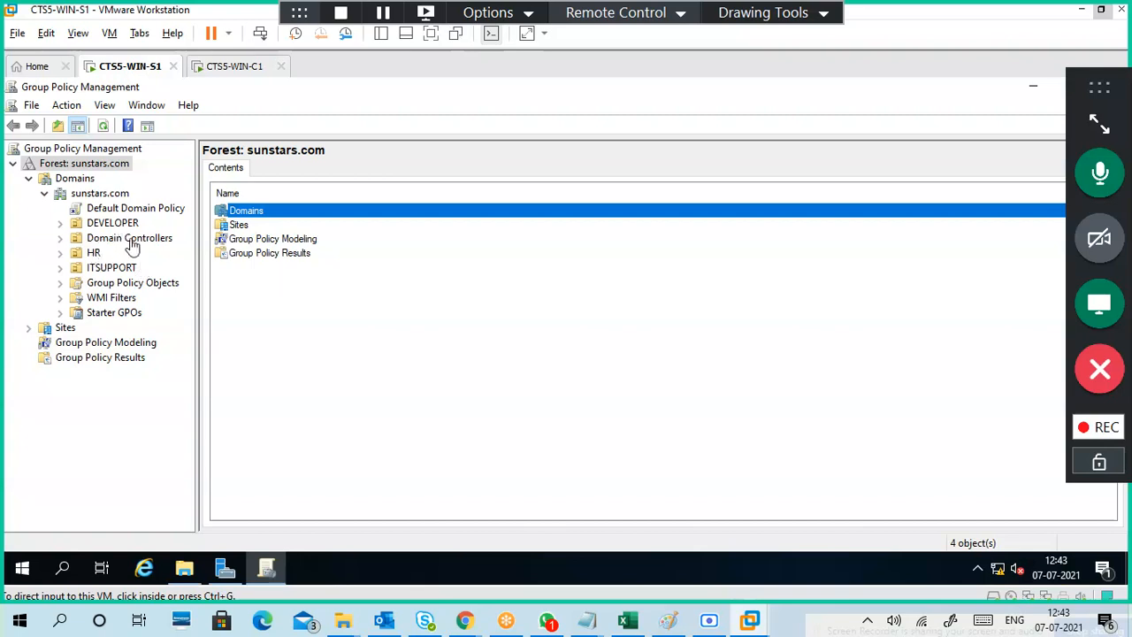
{"action": "left_click", "coordinate": [124, 225]}
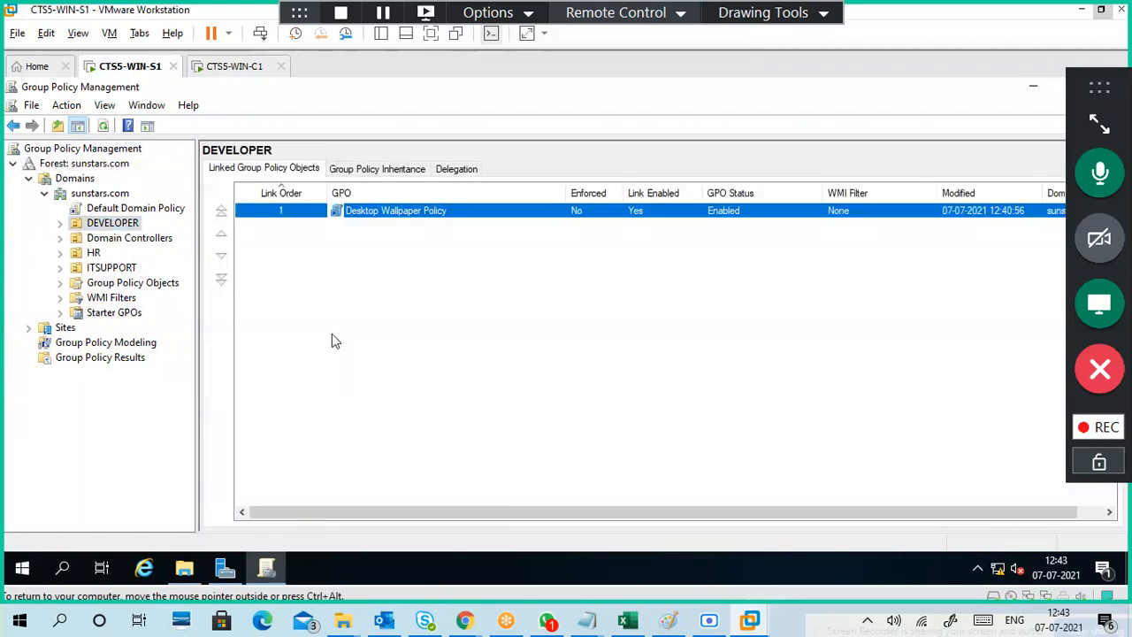
{"action": "left_click", "coordinate": [243, 69]}
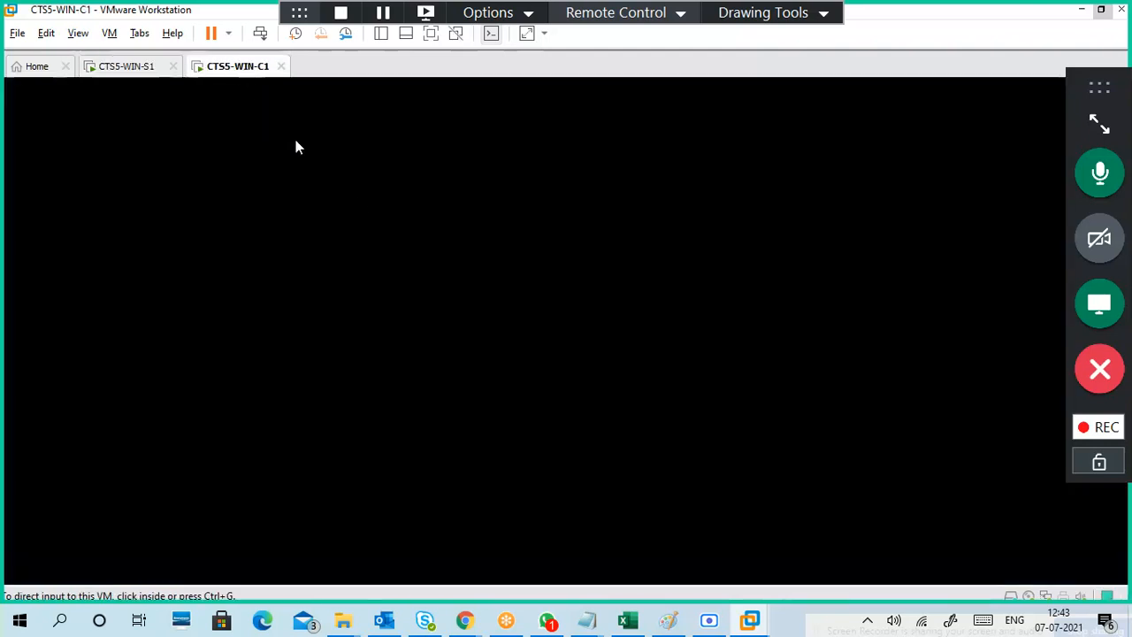
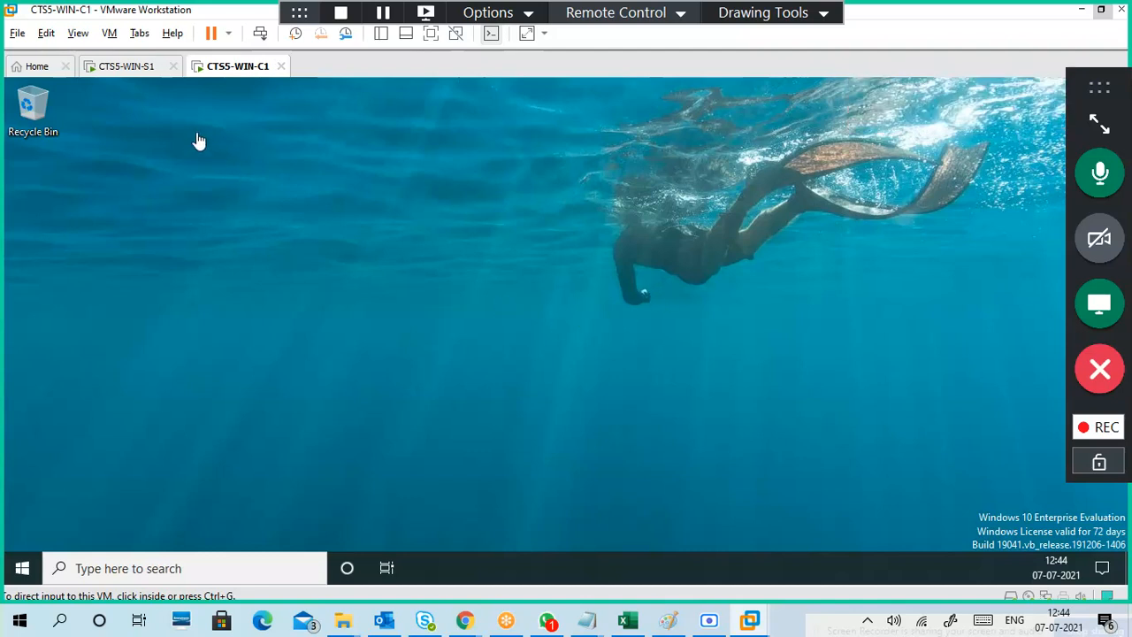
- Switch to CTS5-WIN-S1, expand the DEVELOPER OU and review the GPOs linked to DEVELOPER and JAVA
{"action": "left_click", "coordinate": [128, 69]}
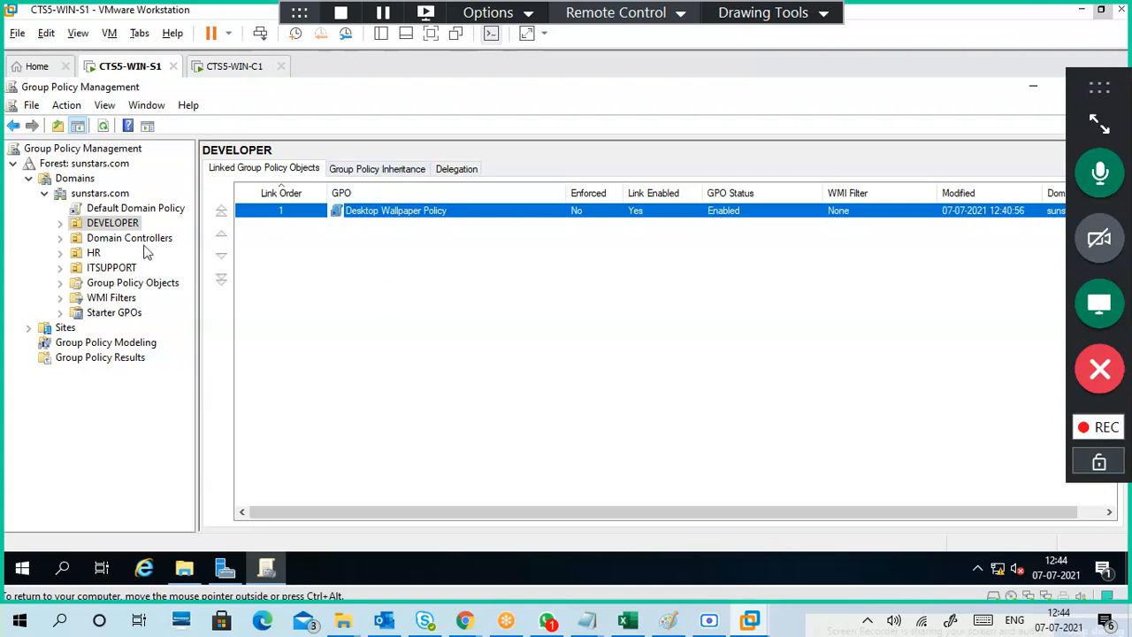
{"action": "left_click", "coordinate": [64, 226]}
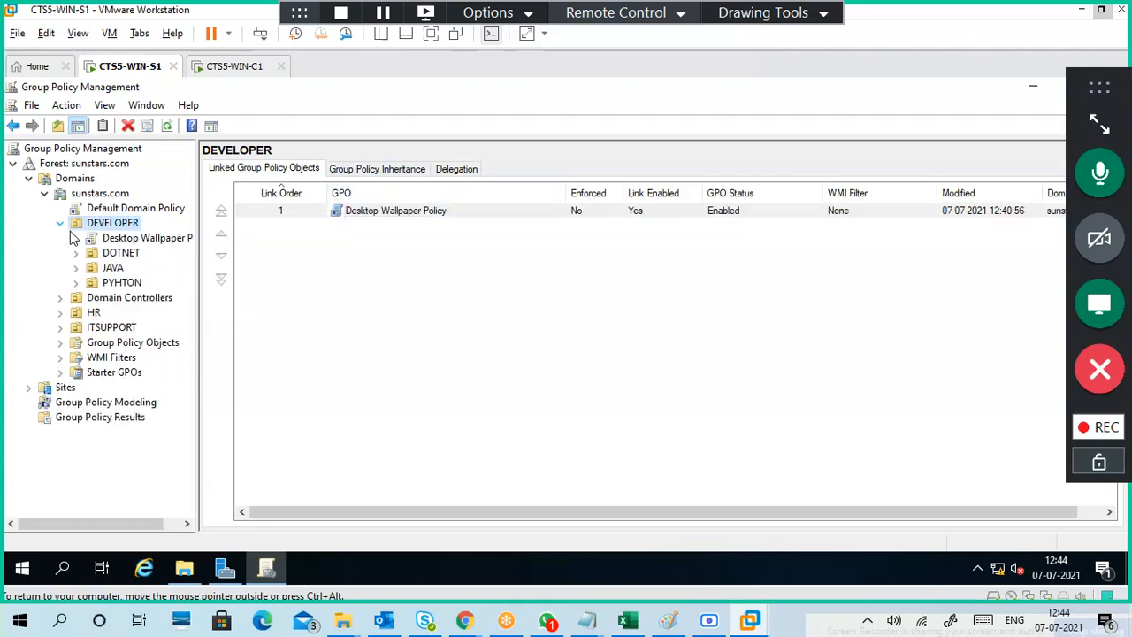
{"action": "left_click", "coordinate": [122, 226]}
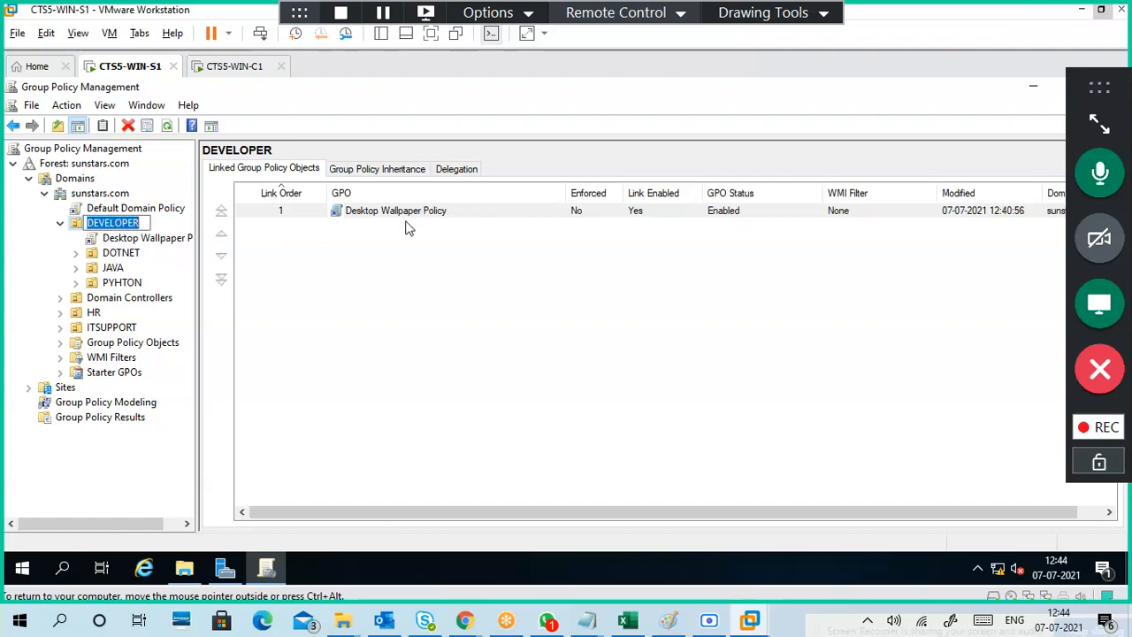
{"action": "left_click", "coordinate": [115, 268]}
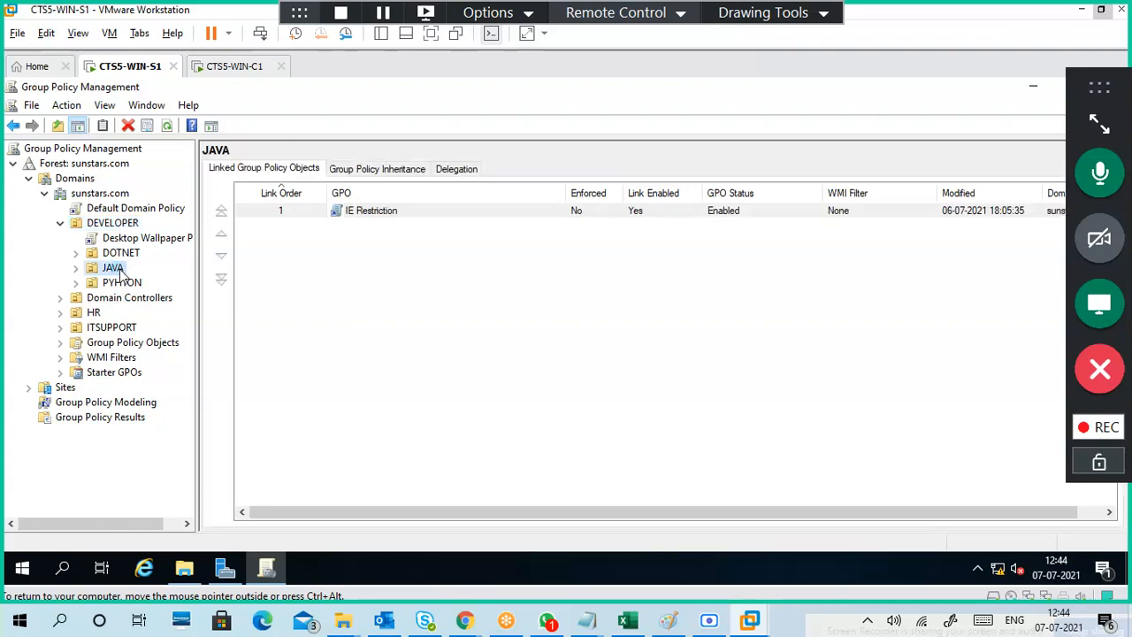
- Review the Desktop Wallpaper Policy's delegation and scope, and select Authenticated Users under Security Filtering
{"action": "left_click", "coordinate": [126, 241]}
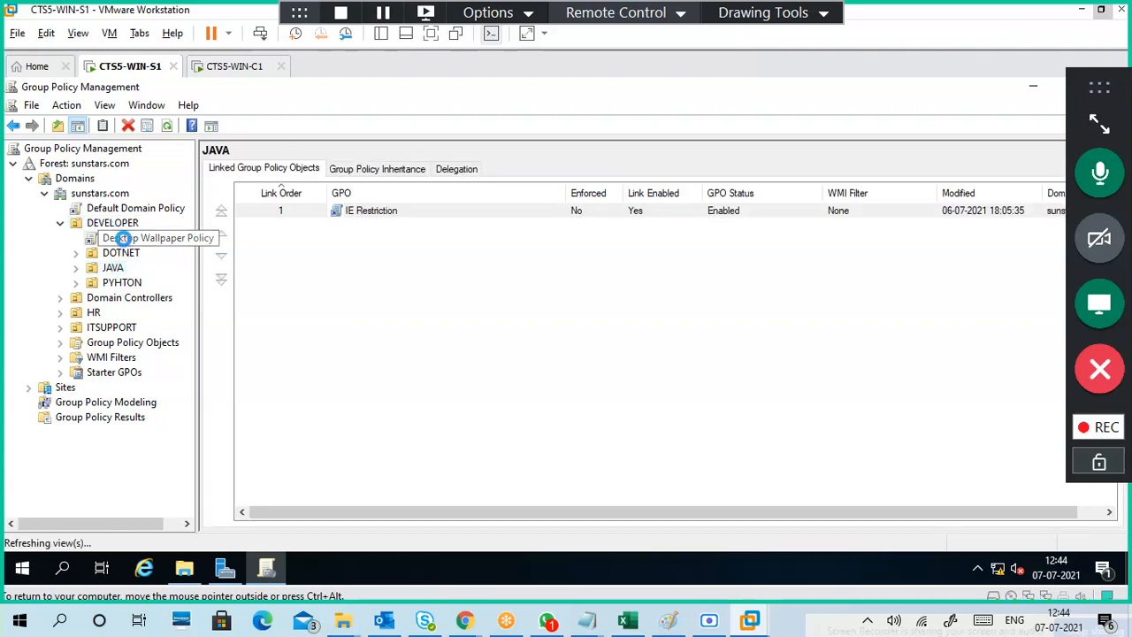
{"action": "left_click", "coordinate": [685, 355]}
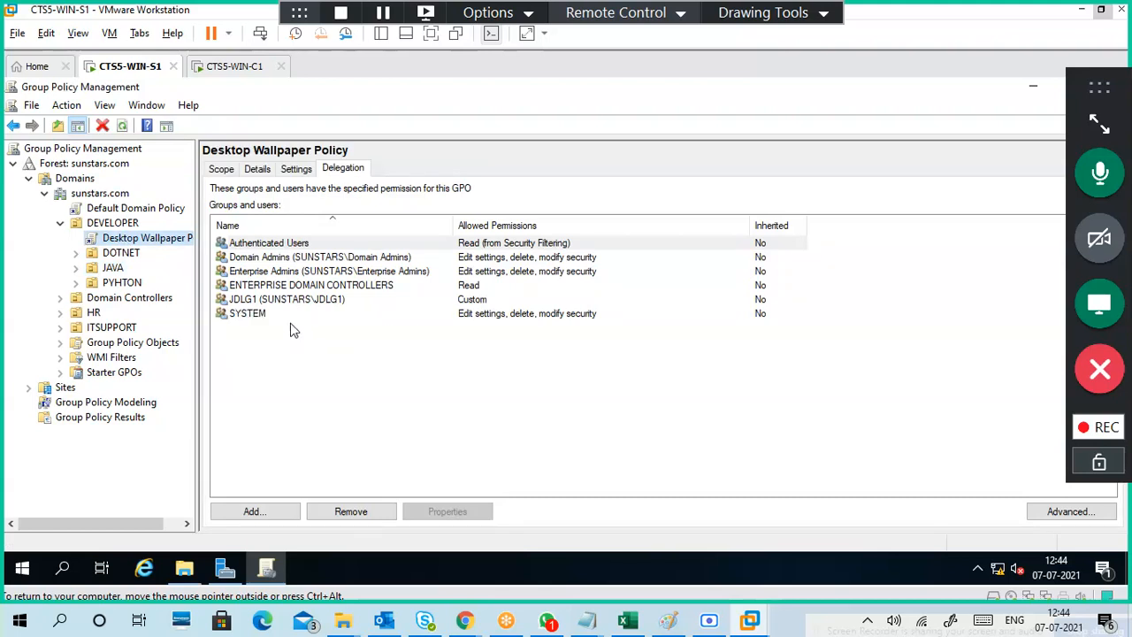
{"action": "left_click", "coordinate": [223, 170]}
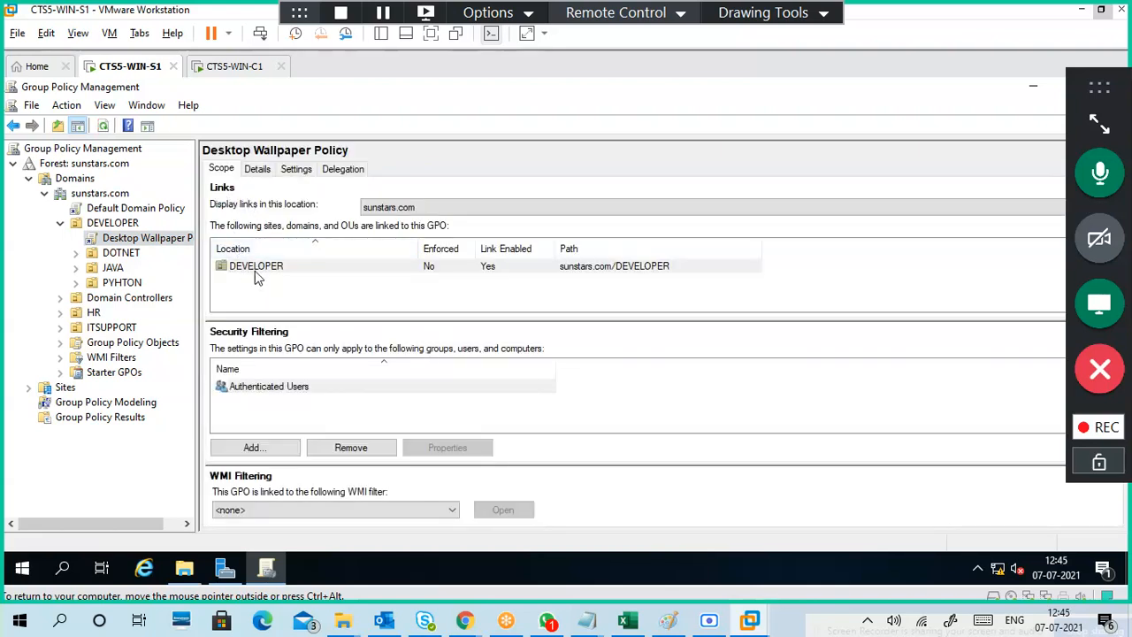
{"action": "left_click", "coordinate": [267, 391]}
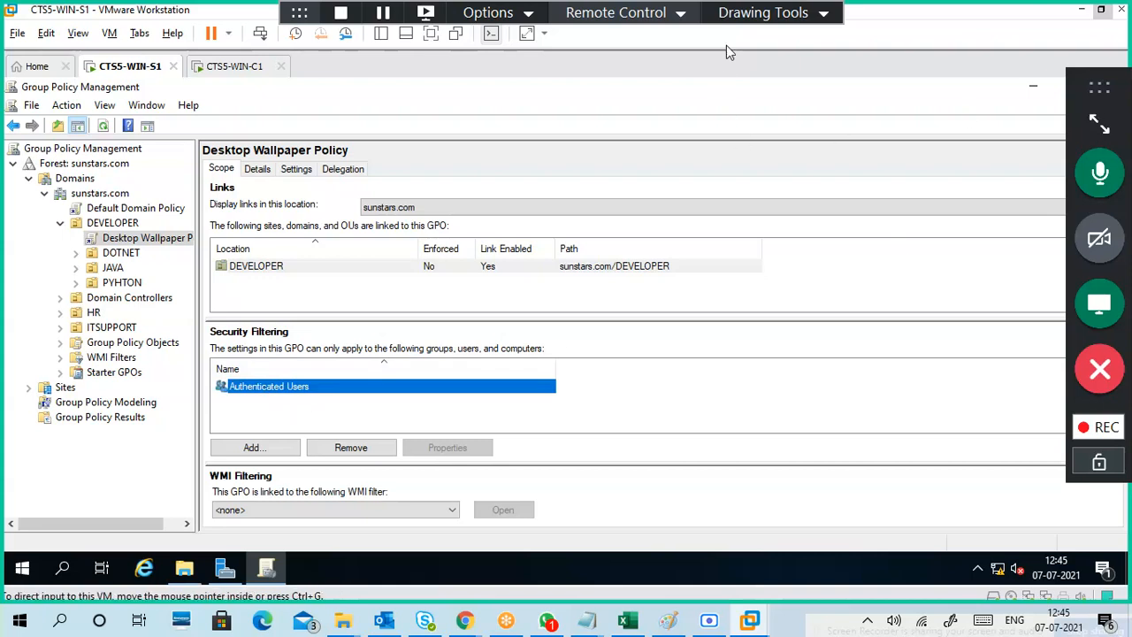
- Handwrite a red "GPO1 → OU / Dom / site" note with the pen drawing tool and mark the sunstars.com domain
{"action": "left_click", "coordinate": [754, 14]}
{"action": "left_click", "coordinate": [755, 56]}
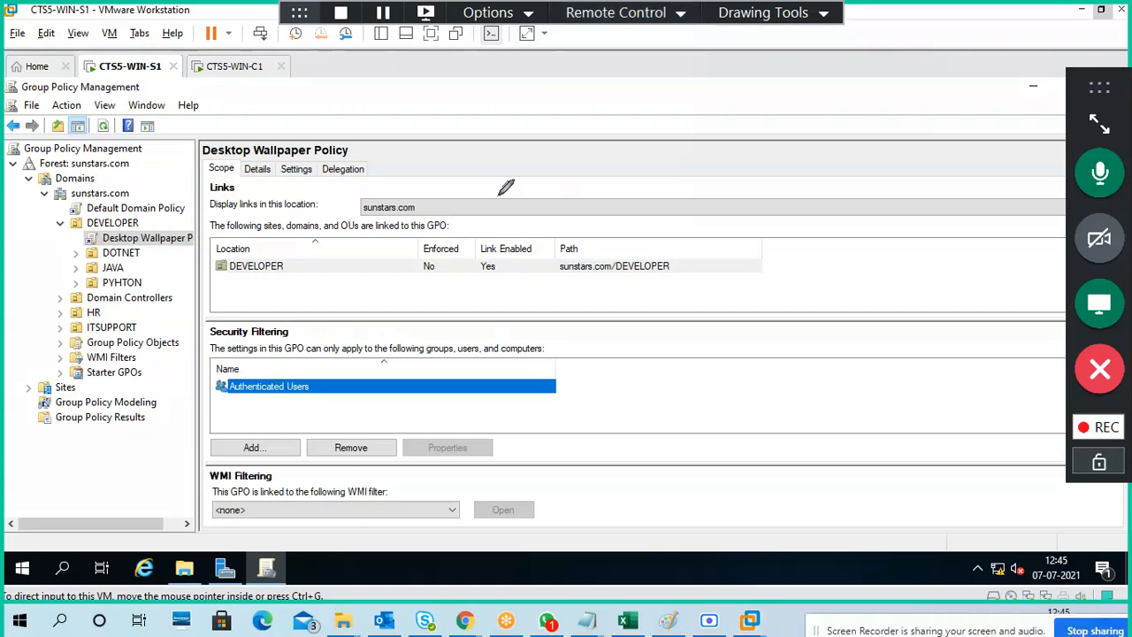
{"action": "mouse_move", "coordinate": [486, 171]}
{"action": "left_mouse_down"}
{"action": "mouse_move", "coordinate": [500, 184]}
{"action": "mouse_move", "coordinate": [528, 152]}
{"action": "mouse_move", "coordinate": [558, 160]}
{"action": "mouse_move", "coordinate": [635, 144]}
{"action": "mouse_move", "coordinate": [661, 125]}
{"action": "mouse_move", "coordinate": [680, 134]}
{"action": "mouse_move", "coordinate": [699, 115]}
{"action": "mouse_move", "coordinate": [741, 110]}
{"action": "left_mouse_up"}
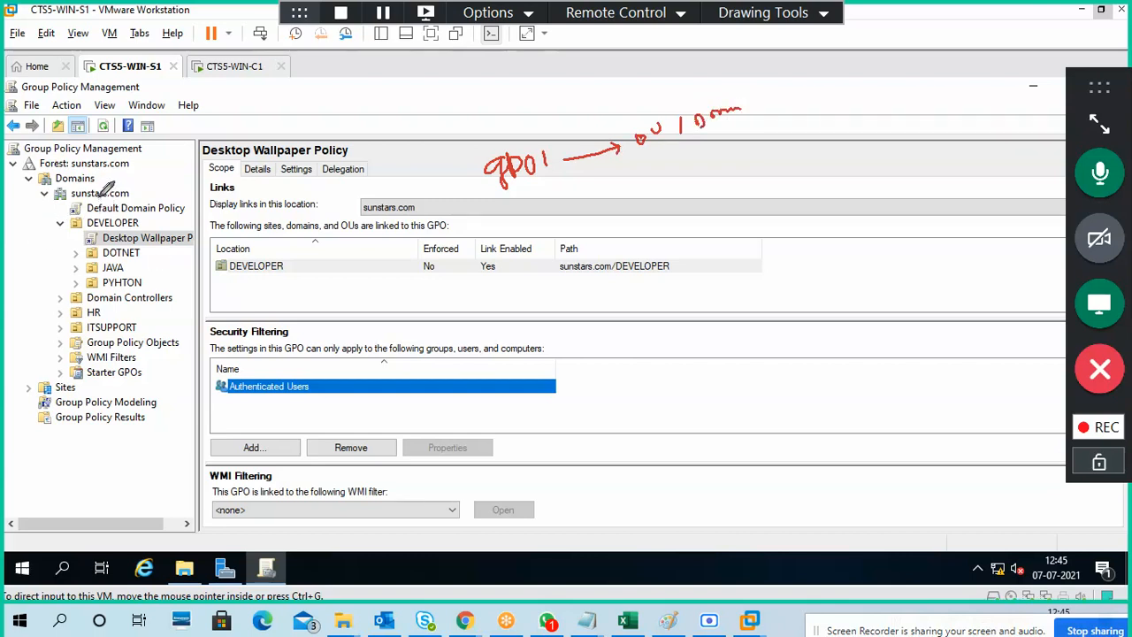
{"action": "left_click_drag", "start_coordinate": [98, 195], "coordinate": [104, 206]}
{"action": "mouse_move", "coordinate": [757, 139]}
{"action": "left_mouse_down"}
{"action": "mouse_move", "coordinate": [760, 124]}
{"action": "mouse_move", "coordinate": [783, 122]}
{"action": "mouse_move", "coordinate": [780, 131]}
{"action": "left_mouse_up"}
- Handwrite U, G and C below the link note, underline them, and add a U1, 2, 3 list beside them
{"action": "mouse_move", "coordinate": [641, 205]}
{"action": "left_mouse_down"}
{"action": "mouse_move", "coordinate": [644, 219]}
{"action": "mouse_move", "coordinate": [652, 205]}
{"action": "mouse_move", "coordinate": [707, 211]}
{"action": "mouse_move", "coordinate": [698, 223]}
{"action": "left_mouse_up"}
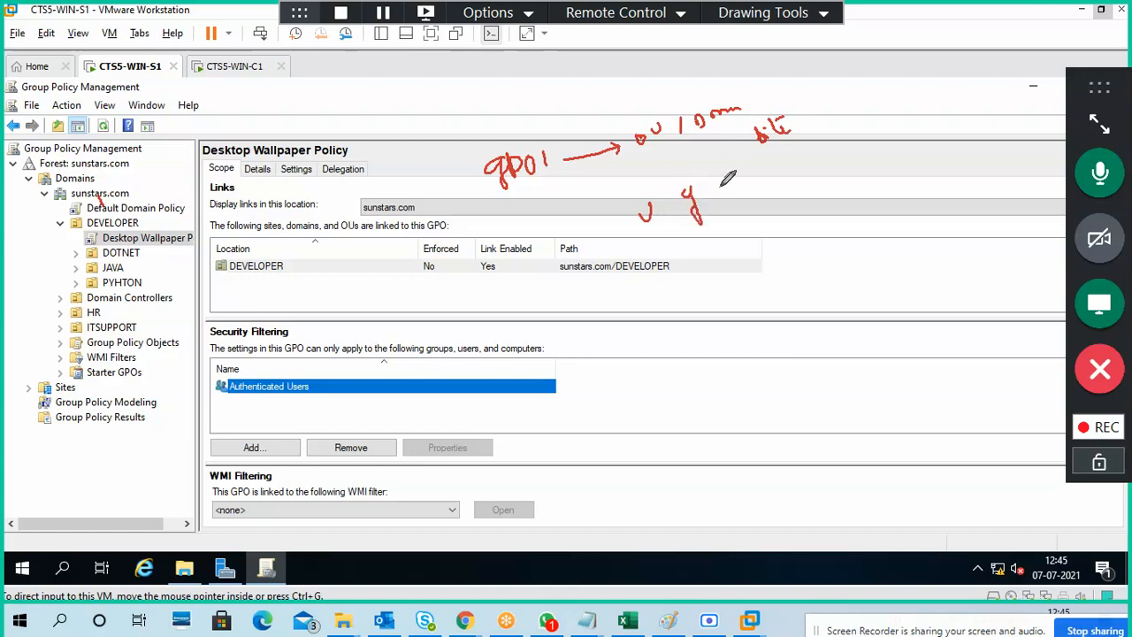
{"action": "left_click_drag", "start_coordinate": [734, 177], "coordinate": [727, 189]}
{"action": "mouse_move", "coordinate": [649, 237]}
{"action": "left_mouse_down"}
{"action": "mouse_move", "coordinate": [715, 225]}
{"action": "mouse_move", "coordinate": [774, 182]}
{"action": "left_mouse_up"}
{"action": "mouse_move", "coordinate": [802, 251]}
{"action": "left_mouse_down"}
{"action": "mouse_move", "coordinate": [826, 235]}
{"action": "mouse_move", "coordinate": [849, 291]}
{"action": "mouse_move", "coordinate": [846, 325]}
{"action": "left_mouse_up"}
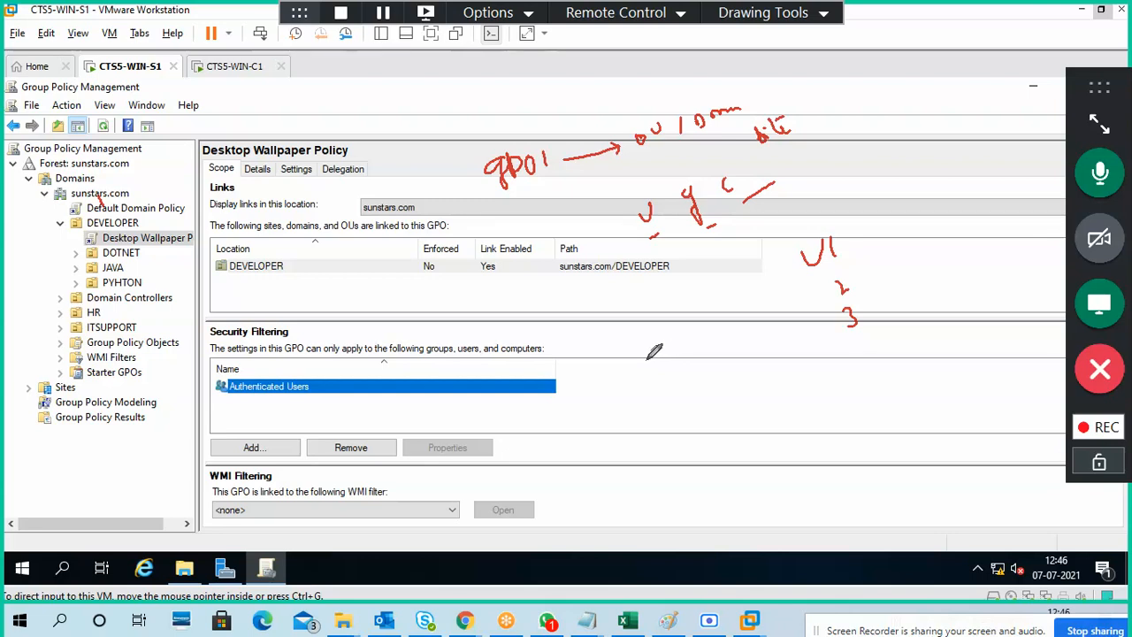
- Sketch an OU containing U1–U4, C1, C2, G1 and G2, draw an arrow to it and tick U2
{"action": "mouse_move", "coordinate": [583, 282]}
{"action": "left_mouse_down"}
{"action": "mouse_move", "coordinate": [573, 305]}
{"action": "mouse_move", "coordinate": [584, 282]}
{"action": "left_mouse_up"}
{"action": "mouse_move", "coordinate": [594, 279]}
{"action": "left_mouse_down"}
{"action": "mouse_move", "coordinate": [600, 298]}
{"action": "mouse_move", "coordinate": [610, 279]}
{"action": "mouse_move", "coordinate": [657, 279]}
{"action": "mouse_move", "coordinate": [713, 377]}
{"action": "mouse_move", "coordinate": [709, 404]}
{"action": "mouse_move", "coordinate": [739, 423]}
{"action": "mouse_move", "coordinate": [754, 416]}
{"action": "left_mouse_up"}
{"action": "mouse_move", "coordinate": [735, 311]}
{"action": "left_mouse_down"}
{"action": "mouse_move", "coordinate": [734, 347]}
{"action": "mouse_move", "coordinate": [745, 327]}
{"action": "mouse_move", "coordinate": [764, 375]}
{"action": "mouse_move", "coordinate": [778, 346]}
{"action": "mouse_move", "coordinate": [782, 356]}
{"action": "left_mouse_up"}
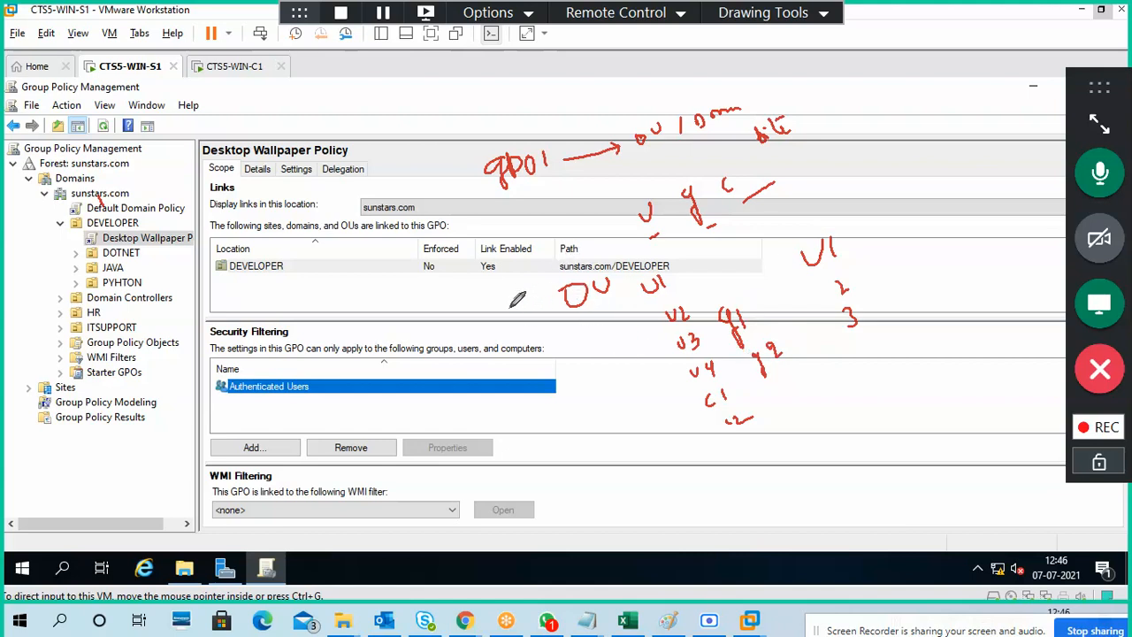
{"action": "mouse_move", "coordinate": [527, 337]}
{"action": "left_mouse_down"}
{"action": "mouse_move", "coordinate": [566, 303]}
{"action": "mouse_move", "coordinate": [559, 333]}
{"action": "left_mouse_up"}
{"action": "left_click_drag", "start_coordinate": [652, 314], "coordinate": [665, 300]}
- Circle Security Filtering, the OU's members and Authenticated Users, and tick the filter's Add option and group G1
{"action": "mouse_move", "coordinate": [303, 328]}
{"action": "left_mouse_down"}
{"action": "mouse_move", "coordinate": [214, 322]}
{"action": "mouse_move", "coordinate": [240, 354]}
{"action": "mouse_move", "coordinate": [314, 331]}
{"action": "mouse_move", "coordinate": [269, 306]}
{"action": "left_mouse_up"}
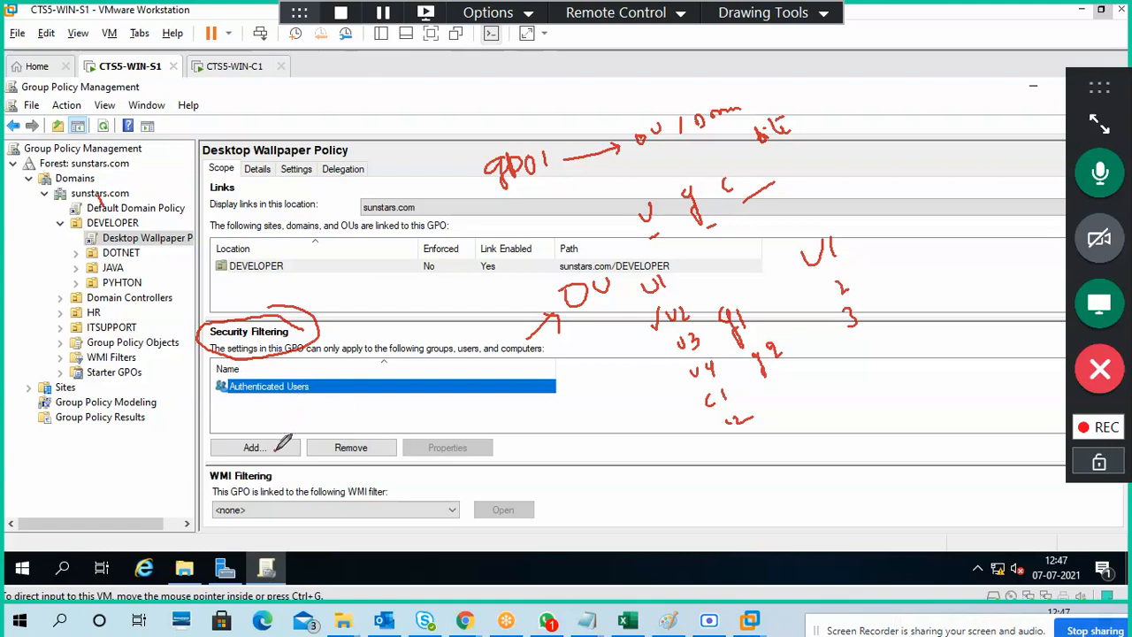
{"action": "left_click_drag", "start_coordinate": [274, 450], "coordinate": [287, 435]}
{"action": "mouse_move", "coordinate": [675, 248]}
{"action": "left_mouse_down"}
{"action": "mouse_move", "coordinate": [649, 371]}
{"action": "mouse_move", "coordinate": [736, 434]}
{"action": "mouse_move", "coordinate": [791, 283]}
{"action": "mouse_move", "coordinate": [685, 249]}
{"action": "mouse_move", "coordinate": [652, 258]}
{"action": "left_mouse_up"}
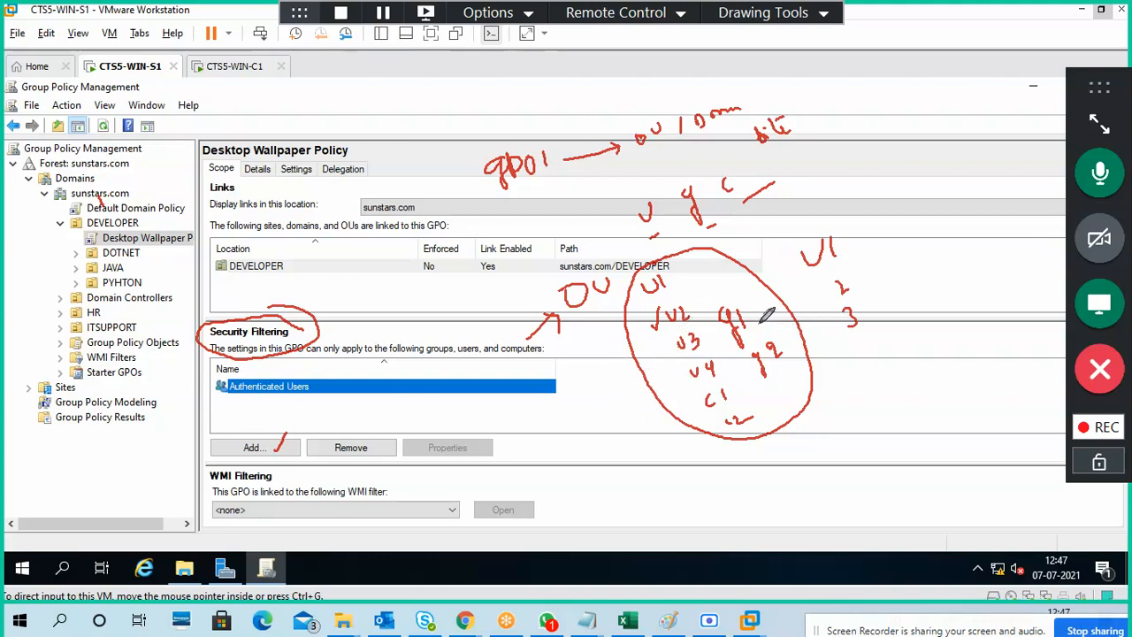
{"action": "left_click_drag", "start_coordinate": [743, 305], "coordinate": [754, 291]}
{"action": "mouse_move", "coordinate": [319, 406]}
{"action": "left_mouse_down"}
{"action": "mouse_move", "coordinate": [336, 387]}
{"action": "mouse_move", "coordinate": [365, 409]}
{"action": "mouse_move", "coordinate": [366, 396]}
{"action": "left_mouse_up"}
{"action": "left_click_drag", "start_coordinate": [369, 405], "coordinate": [374, 394]}
{"action": "mouse_move", "coordinate": [338, 372]}
{"action": "left_mouse_down"}
{"action": "mouse_move", "coordinate": [216, 376]}
{"action": "mouse_move", "coordinate": [320, 389]}
{"action": "left_mouse_up"}
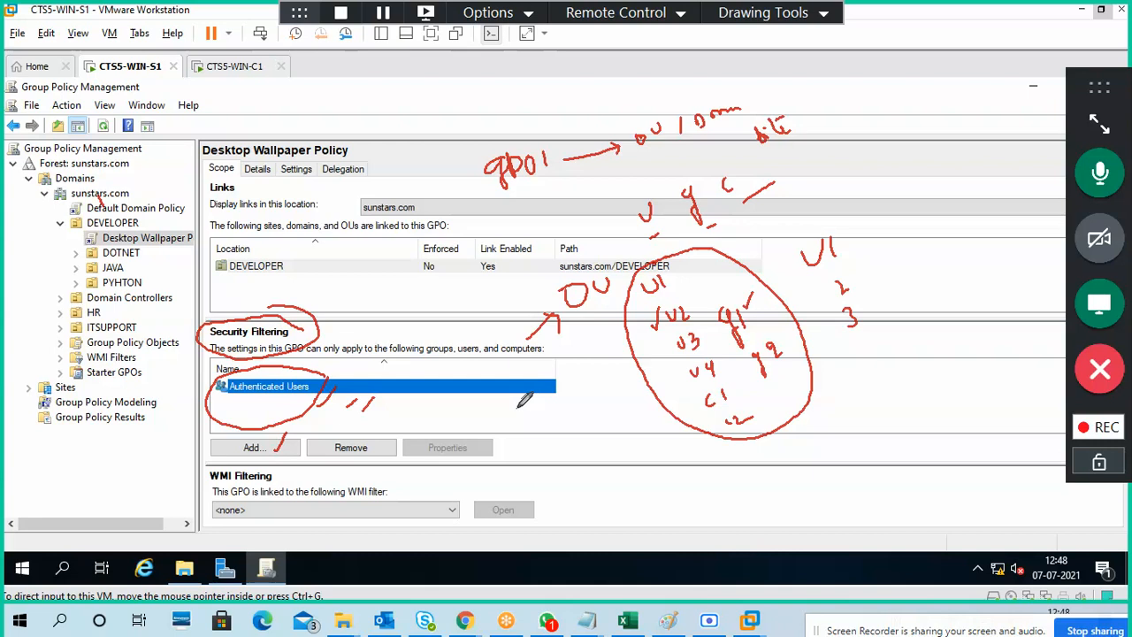
- Bracket the Security Filtering area, and circle the Delegation and WMI Filtering labels
{"action": "mouse_move", "coordinate": [305, 308]}
{"action": "left_mouse_down"}
{"action": "mouse_move", "coordinate": [341, 299]}
{"action": "mouse_move", "coordinate": [385, 408]}
{"action": "left_mouse_up"}
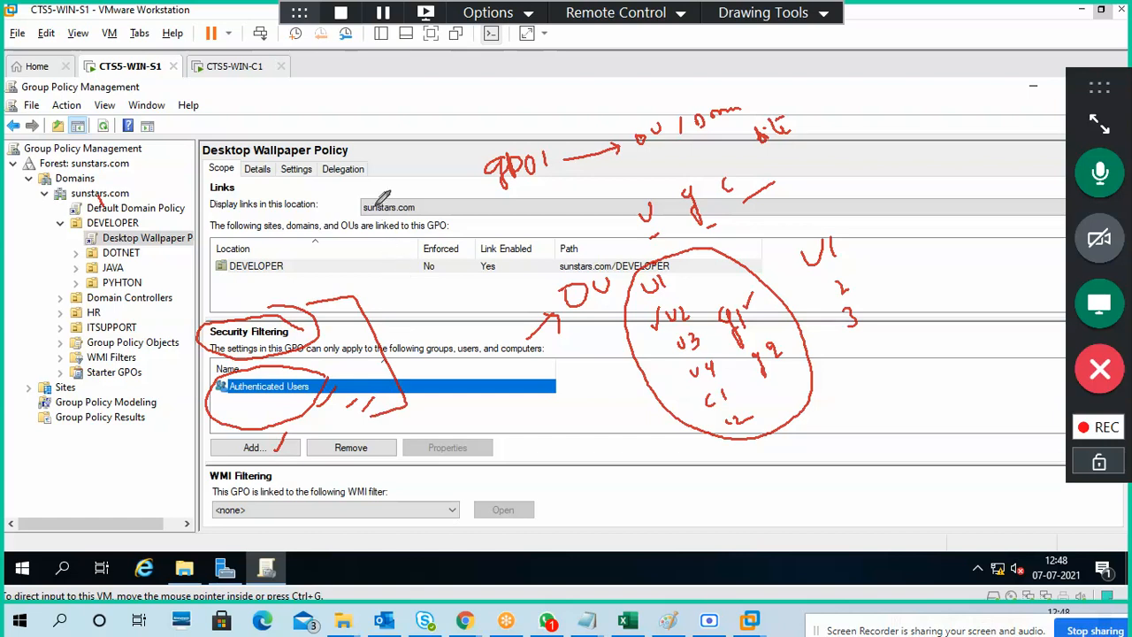
{"action": "mouse_move", "coordinate": [372, 152]}
{"action": "left_mouse_down"}
{"action": "mouse_move", "coordinate": [324, 147]}
{"action": "mouse_move", "coordinate": [350, 178]}
{"action": "mouse_move", "coordinate": [376, 145]}
{"action": "left_mouse_up"}
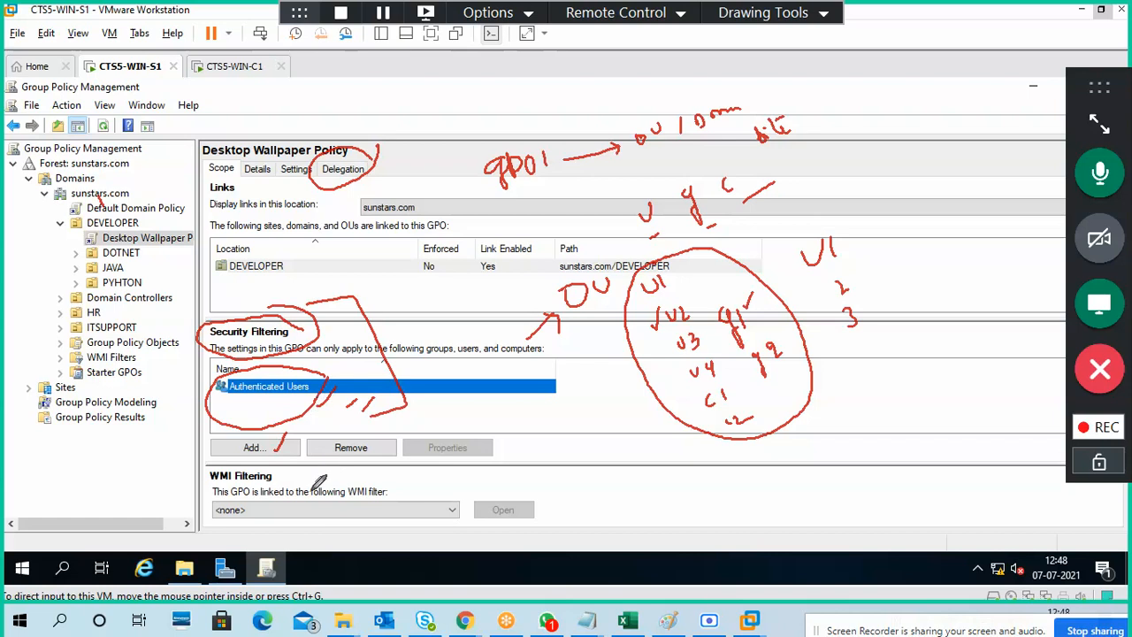
{"action": "mouse_move", "coordinate": [284, 461]}
{"action": "left_mouse_down"}
{"action": "mouse_move", "coordinate": [203, 468]}
{"action": "mouse_move", "coordinate": [271, 507]}
{"action": "mouse_move", "coordinate": [288, 453]}
{"action": "left_mouse_up"}
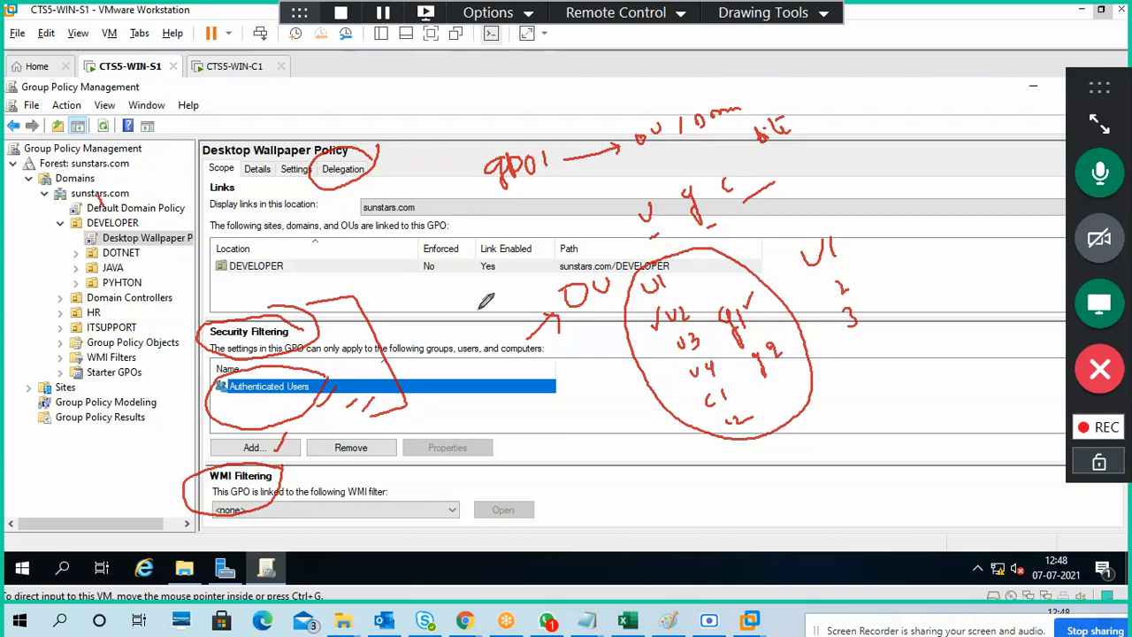
- Handwrite W7, W8, 10, 4G, 8G and 2G as filter examples, tick or cross them, and circle WMI Filters in the tree
{"action": "mouse_move", "coordinate": [416, 228]}
{"action": "left_mouse_down"}
{"action": "mouse_move", "coordinate": [423, 256]}
{"action": "mouse_move", "coordinate": [442, 223]}
{"action": "mouse_move", "coordinate": [479, 314]}
{"action": "mouse_move", "coordinate": [488, 301]}
{"action": "left_mouse_up"}
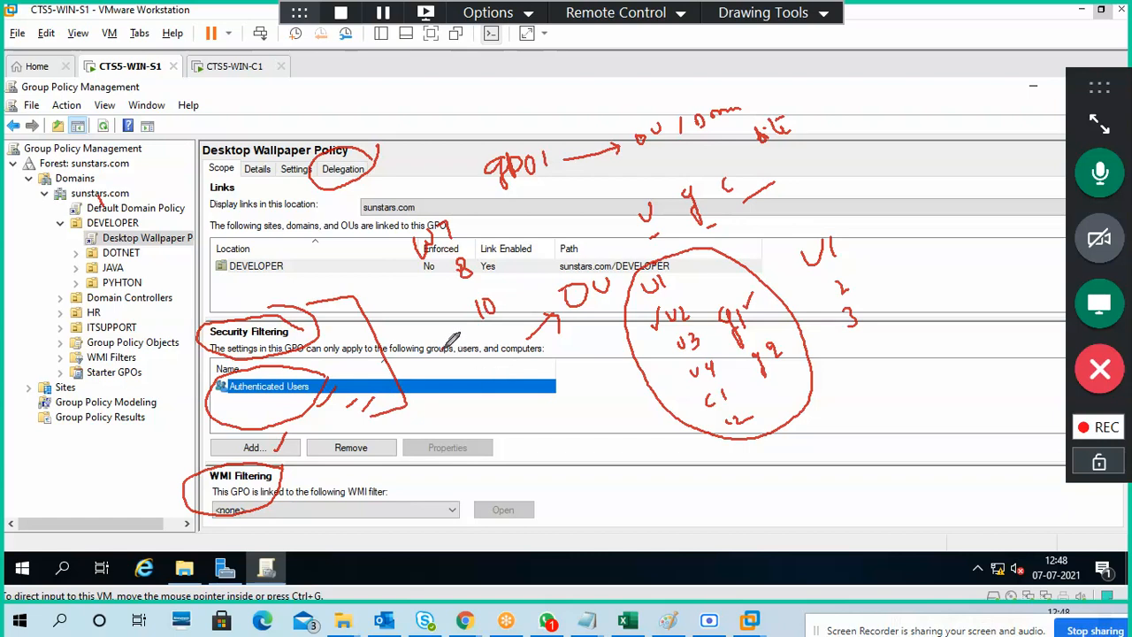
{"action": "mouse_move", "coordinate": [447, 345]}
{"action": "left_mouse_down"}
{"action": "mouse_move", "coordinate": [500, 307]}
{"action": "mouse_move", "coordinate": [504, 361]}
{"action": "mouse_move", "coordinate": [515, 338]}
{"action": "left_mouse_up"}
{"action": "mouse_move", "coordinate": [523, 378]}
{"action": "left_mouse_down"}
{"action": "mouse_move", "coordinate": [515, 403]}
{"action": "mouse_move", "coordinate": [539, 400]}
{"action": "mouse_move", "coordinate": [549, 449]}
{"action": "mouse_move", "coordinate": [572, 445]}
{"action": "left_mouse_up"}
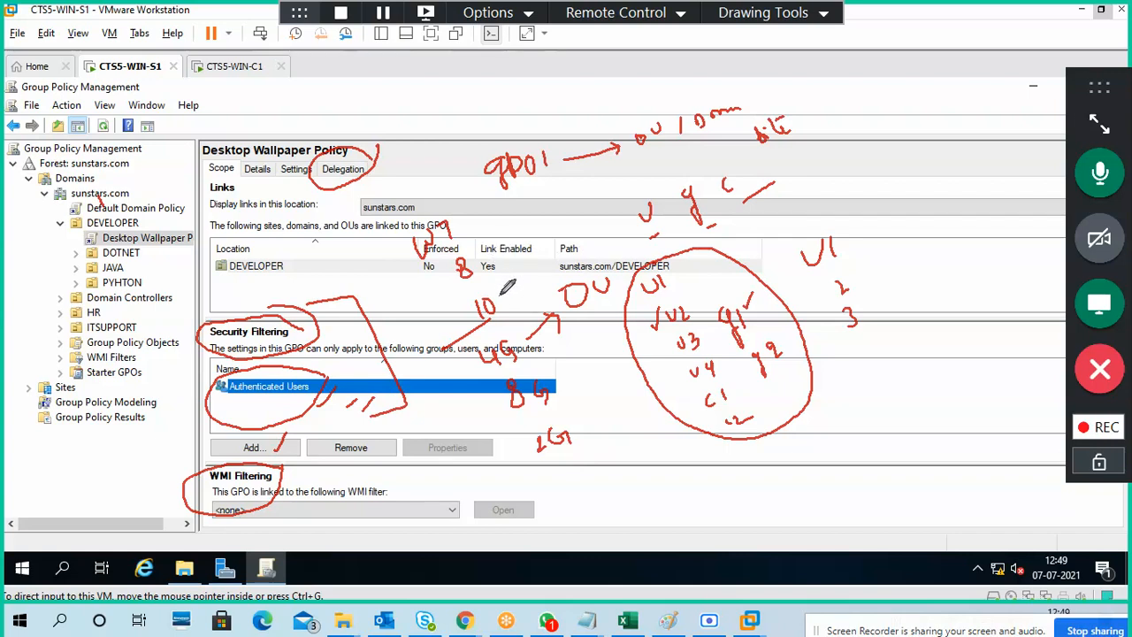
{"action": "mouse_move", "coordinate": [482, 247]}
{"action": "left_mouse_down"}
{"action": "mouse_move", "coordinate": [488, 265]}
{"action": "mouse_move", "coordinate": [510, 228]}
{"action": "mouse_move", "coordinate": [463, 232]}
{"action": "mouse_move", "coordinate": [483, 229]}
{"action": "left_mouse_up"}
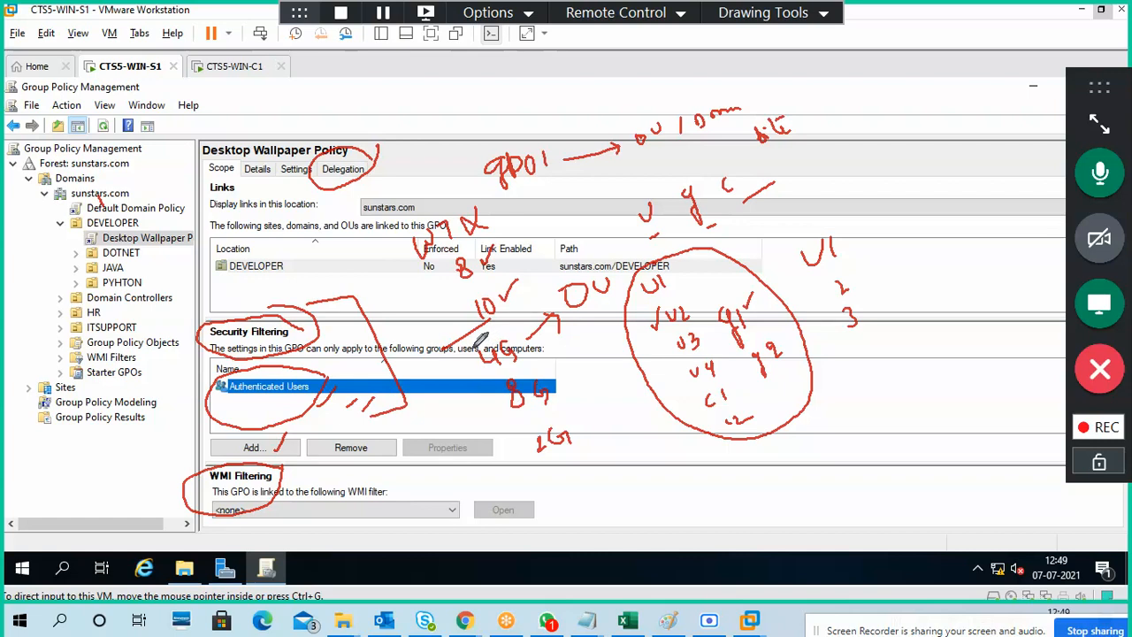
{"action": "mouse_move", "coordinate": [480, 340]}
{"action": "left_mouse_down"}
{"action": "mouse_move", "coordinate": [471, 364]}
{"action": "mouse_move", "coordinate": [506, 420]}
{"action": "mouse_move", "coordinate": [545, 398]}
{"action": "left_mouse_up"}
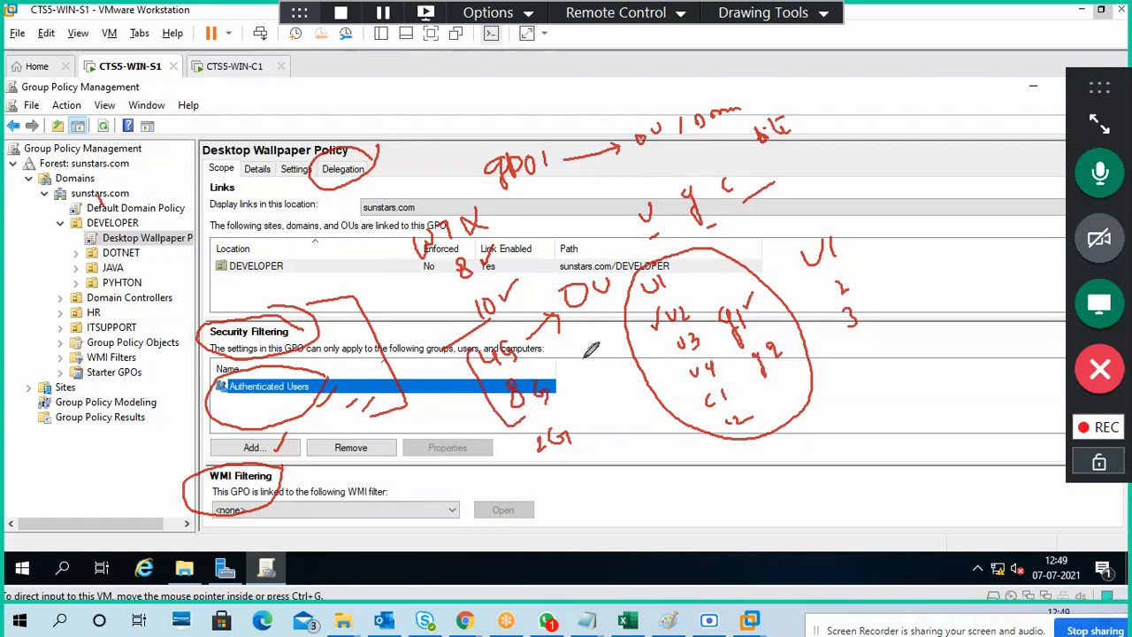
{"action": "mouse_move", "coordinate": [581, 422]}
{"action": "left_mouse_down"}
{"action": "mouse_move", "coordinate": [585, 434]}
{"action": "mouse_move", "coordinate": [590, 423]}
{"action": "mouse_move", "coordinate": [610, 431]}
{"action": "left_mouse_up"}
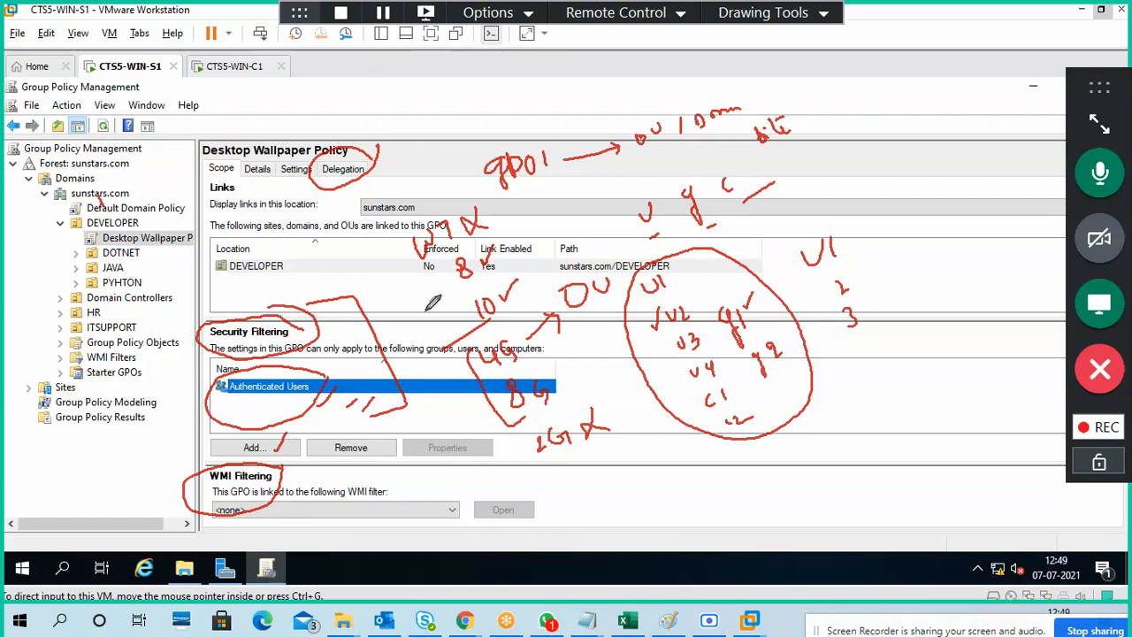
{"action": "left_click_drag", "start_coordinate": [429, 281], "coordinate": [448, 273]}
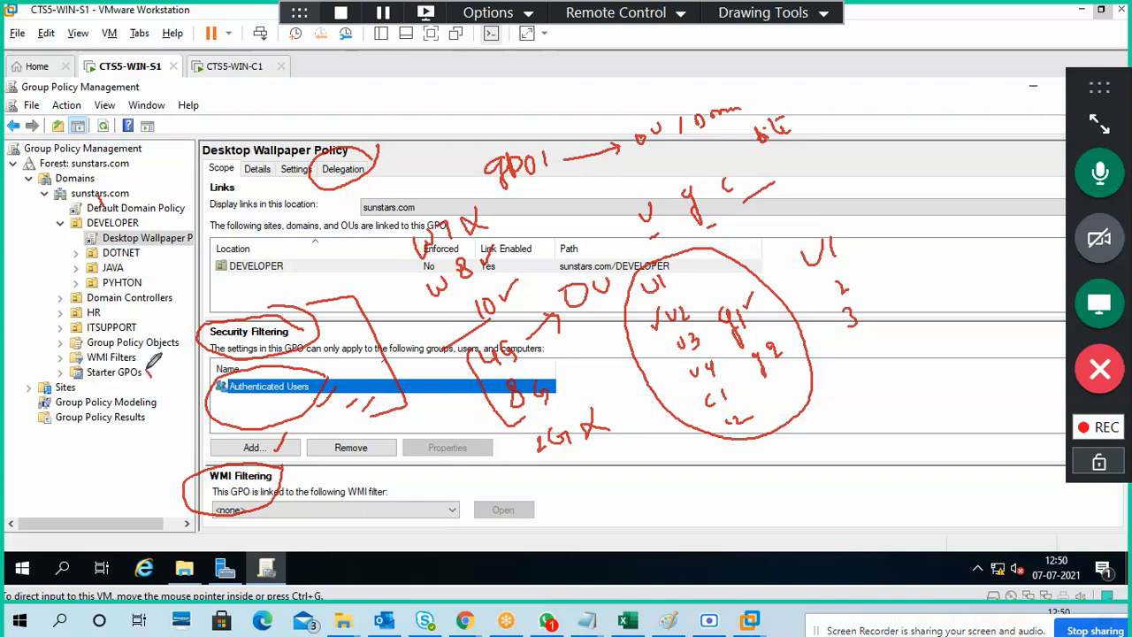
{"action": "mouse_move", "coordinate": [146, 374]}
{"action": "left_mouse_down"}
{"action": "mouse_move", "coordinate": [119, 336]}
{"action": "mouse_move", "coordinate": [37, 389]}
{"action": "mouse_move", "coordinate": [124, 403]}
{"action": "mouse_move", "coordinate": [152, 376]}
{"action": "left_mouse_up"}
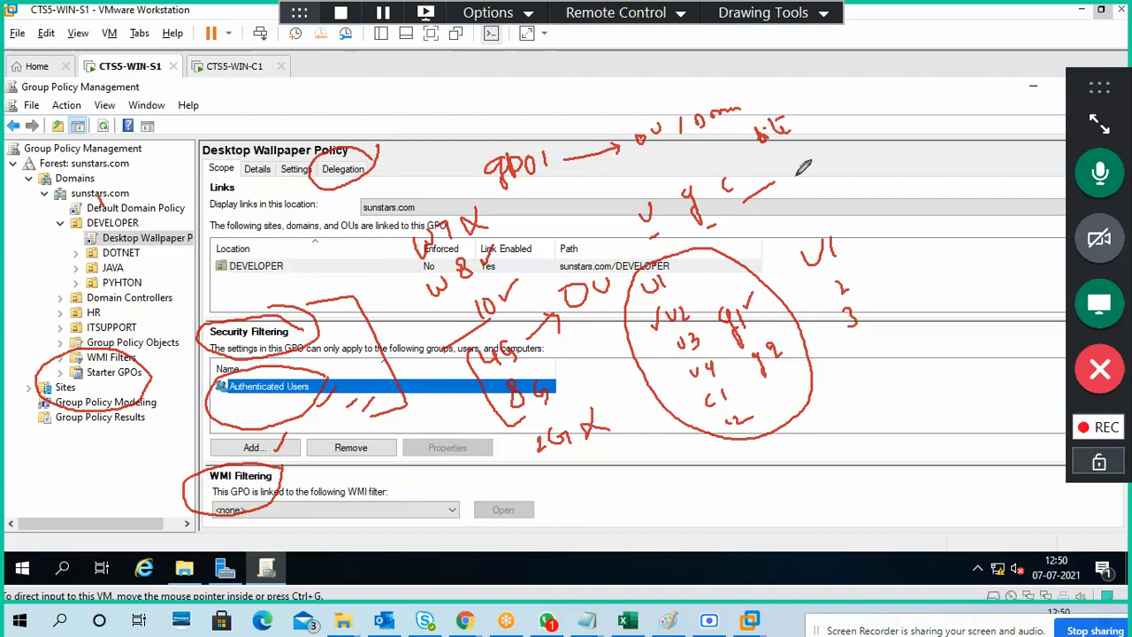
- Erase all the drawings over the Desktop Wallpaper Policy scope and return to normal non-drawing mode
{"action": "left_click", "coordinate": [796, 14]}
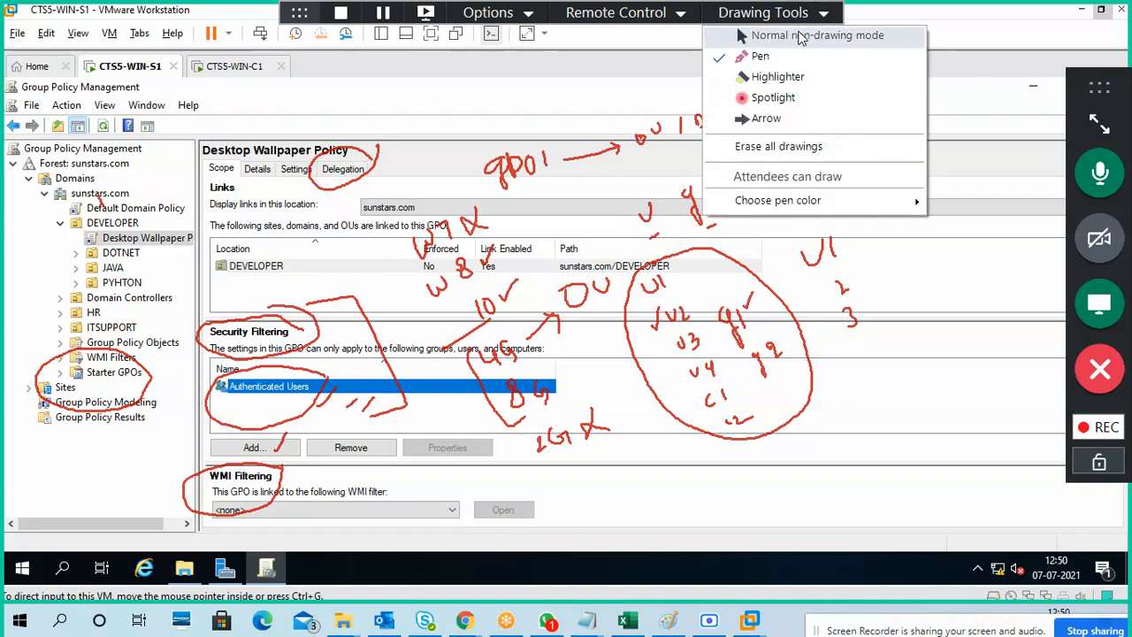
{"action": "left_click", "coordinate": [782, 146]}
{"action": "left_click", "coordinate": [816, 12]}
{"action": "left_click", "coordinate": [803, 39]}
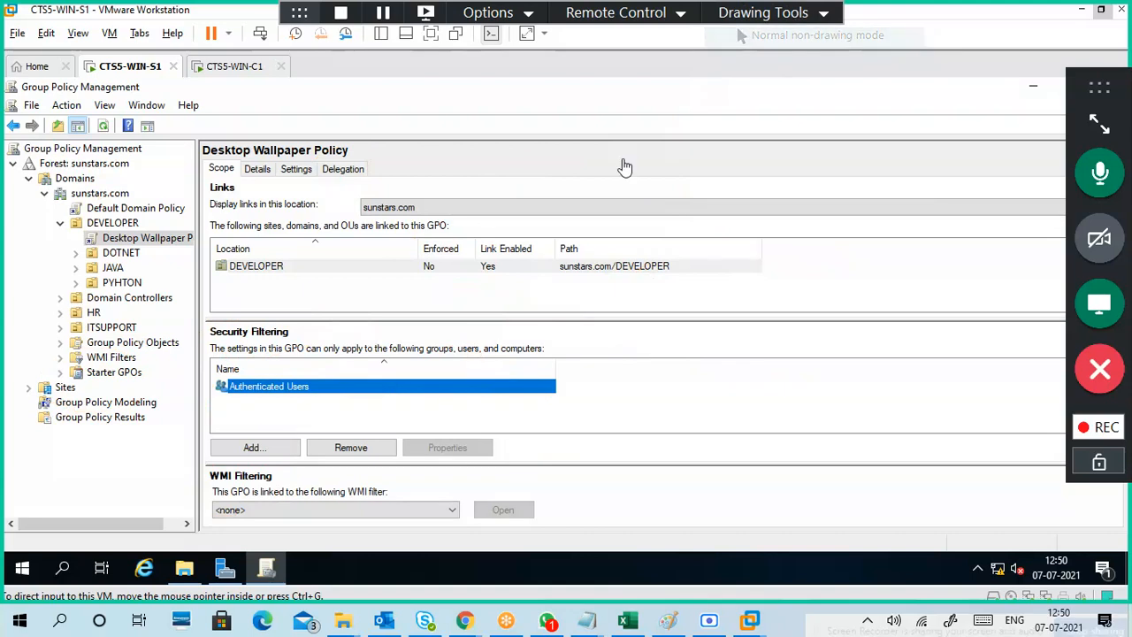
- Start a new GPO under Group Policy Objects, inspect its Source Starter GPO choices and cancel the creation
{"action": "left_click", "coordinate": [147, 345]}
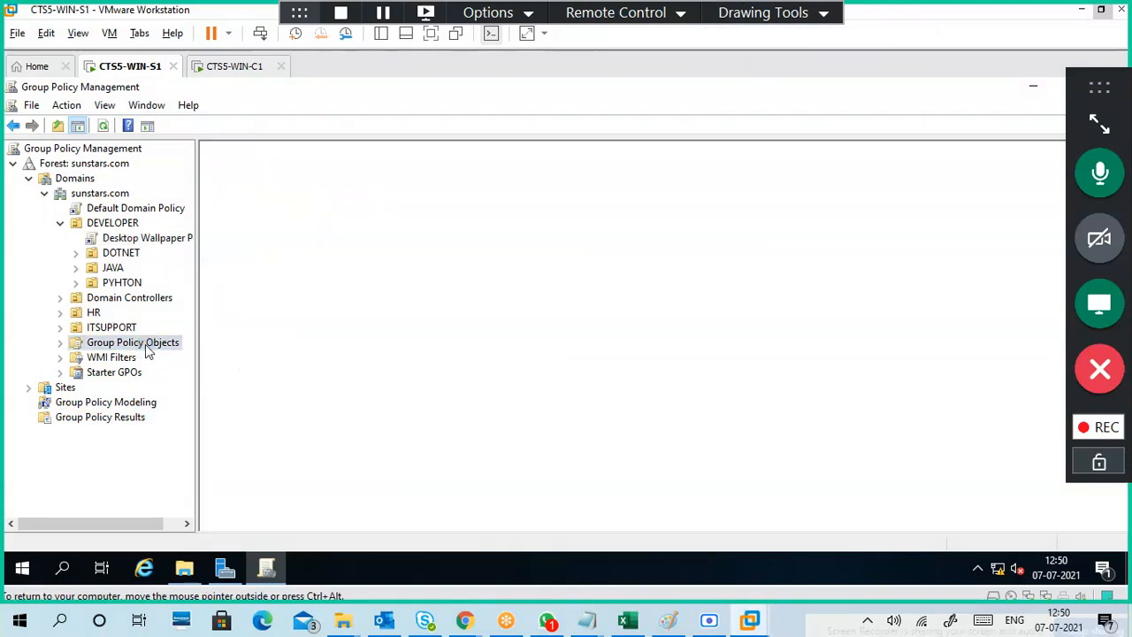
{"action": "right_click", "coordinate": [148, 349]}
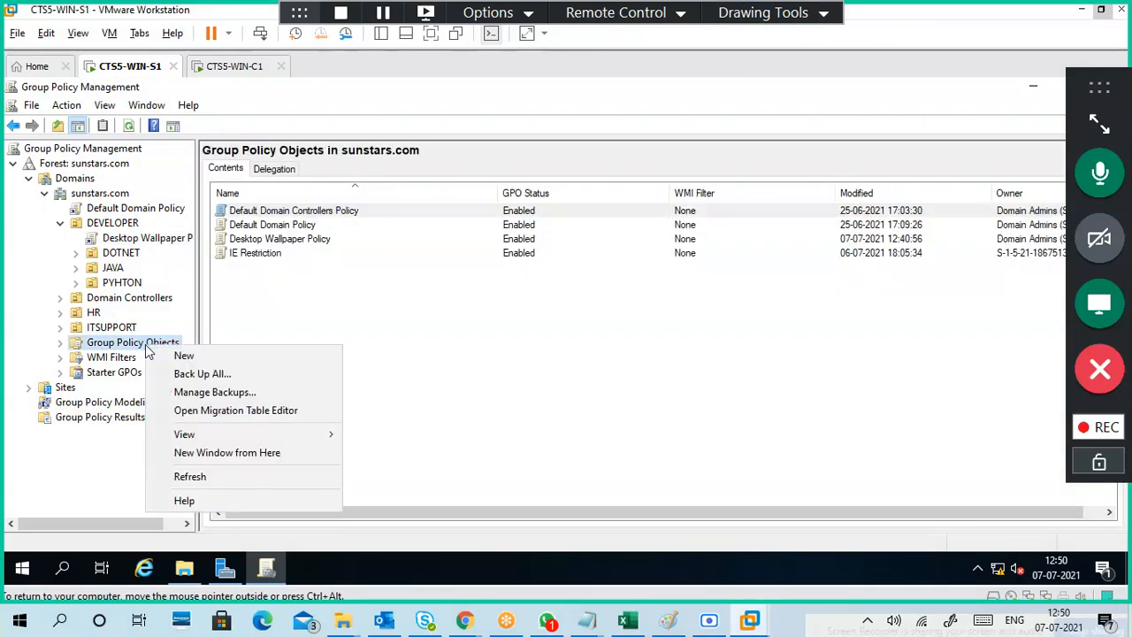
{"action": "left_click", "coordinate": [168, 355]}
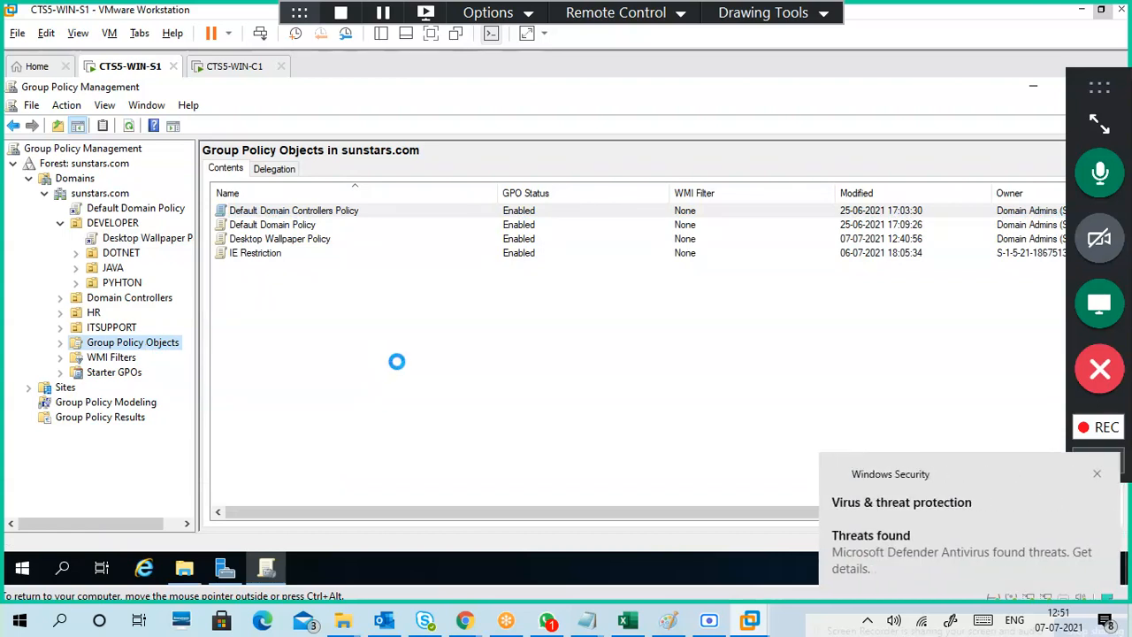
{"action": "left_click", "coordinate": [1095, 474]}
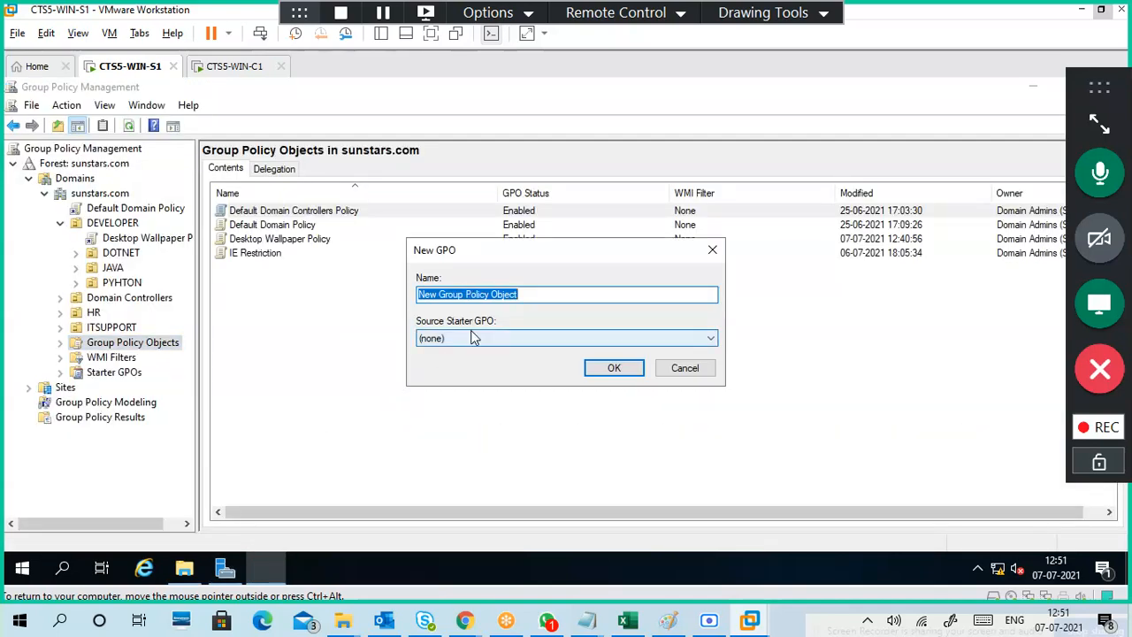
{"action": "left_click", "coordinate": [471, 338]}
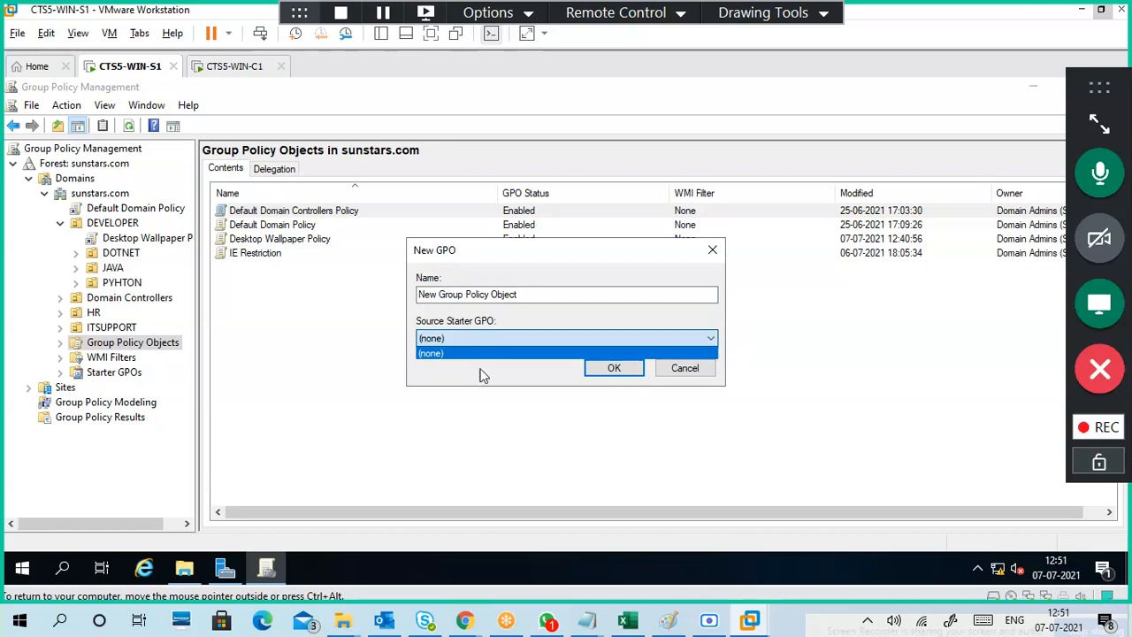
{"action": "left_click", "coordinate": [672, 371]}
{"action": "left_click", "coordinate": [677, 369]}
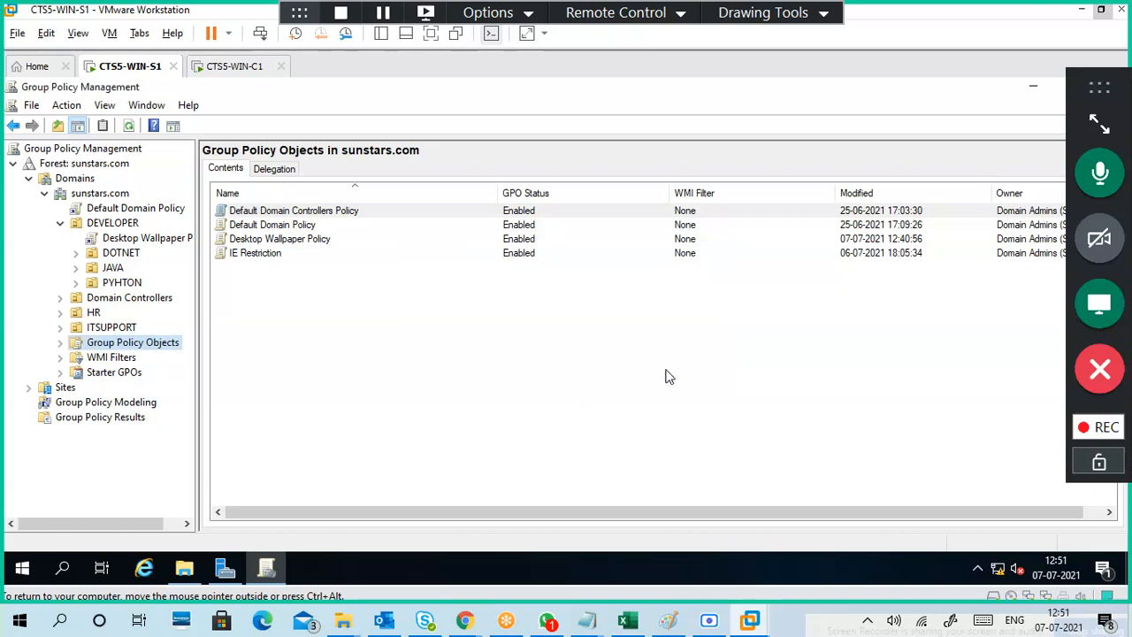
- Show the Starter GPOs node and handwrite GPO1 with an arrow leading to an underlined "1 setting"
{"action": "left_click", "coordinate": [110, 372]}
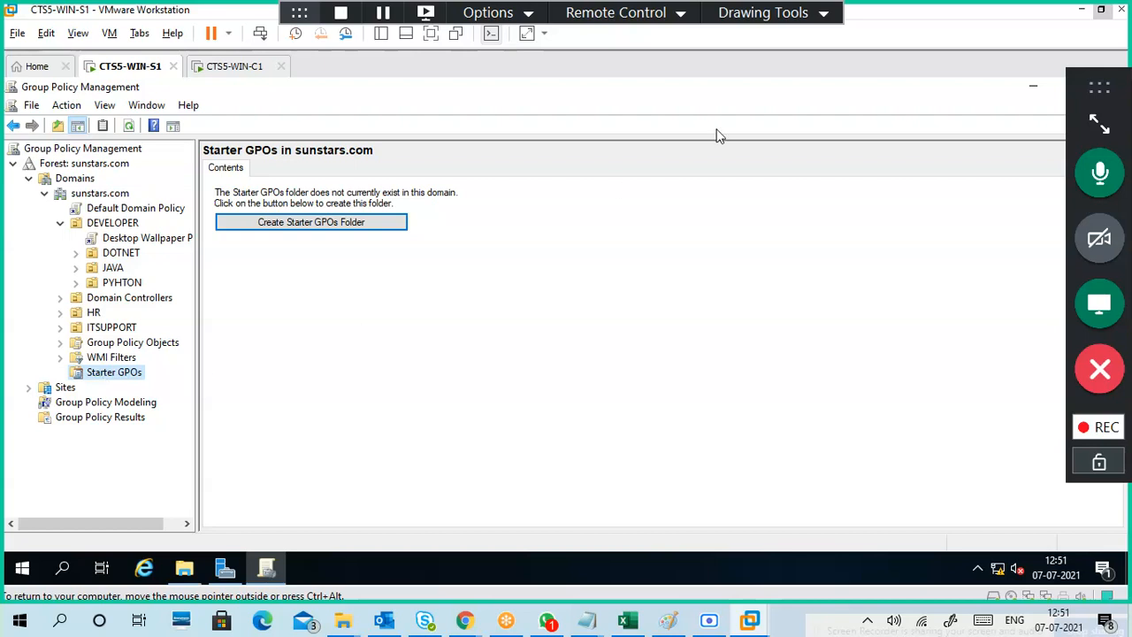
{"action": "left_click", "coordinate": [792, 13]}
{"action": "left_click", "coordinate": [794, 56]}
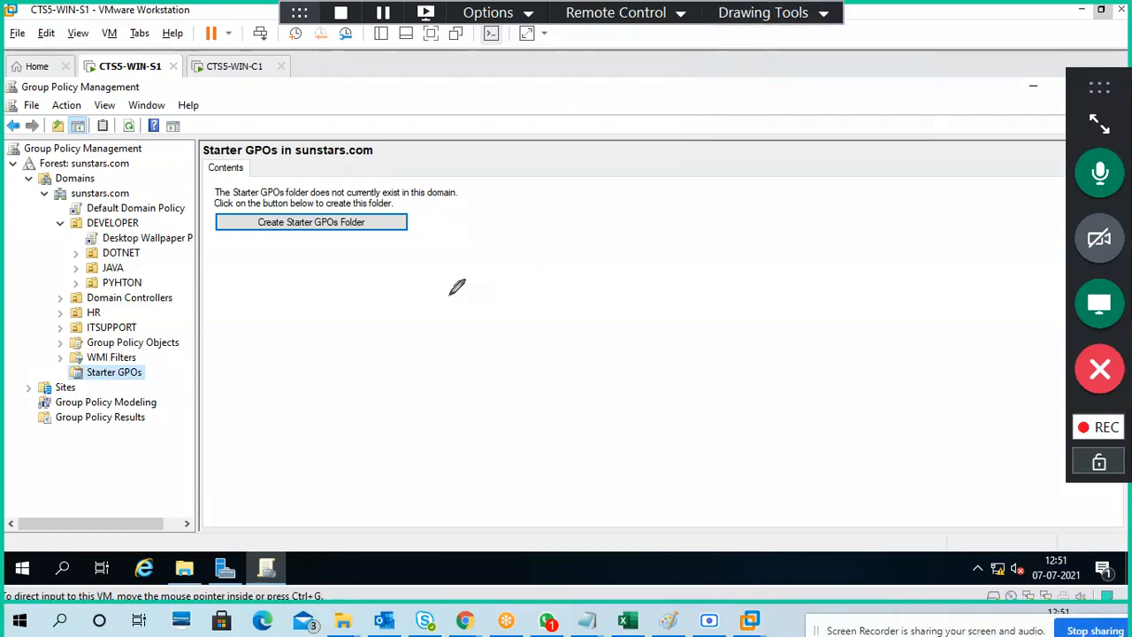
{"action": "mouse_move", "coordinate": [430, 271]}
{"action": "left_mouse_down"}
{"action": "mouse_move", "coordinate": [437, 301]}
{"action": "mouse_move", "coordinate": [455, 311]}
{"action": "mouse_move", "coordinate": [449, 279]}
{"action": "mouse_move", "coordinate": [603, 237]}
{"action": "mouse_move", "coordinate": [628, 191]}
{"action": "mouse_move", "coordinate": [648, 210]}
{"action": "mouse_move", "coordinate": [662, 203]}
{"action": "mouse_move", "coordinate": [633, 198]}
{"action": "left_mouse_up"}
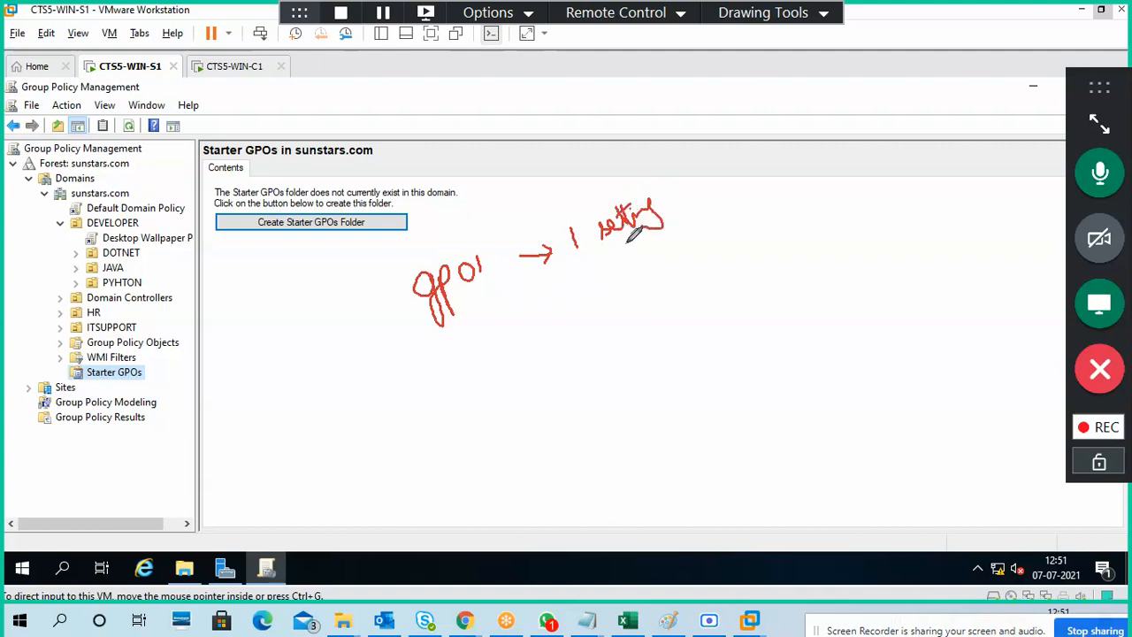
{"action": "left_click_drag", "start_coordinate": [573, 262], "coordinate": [684, 213]}
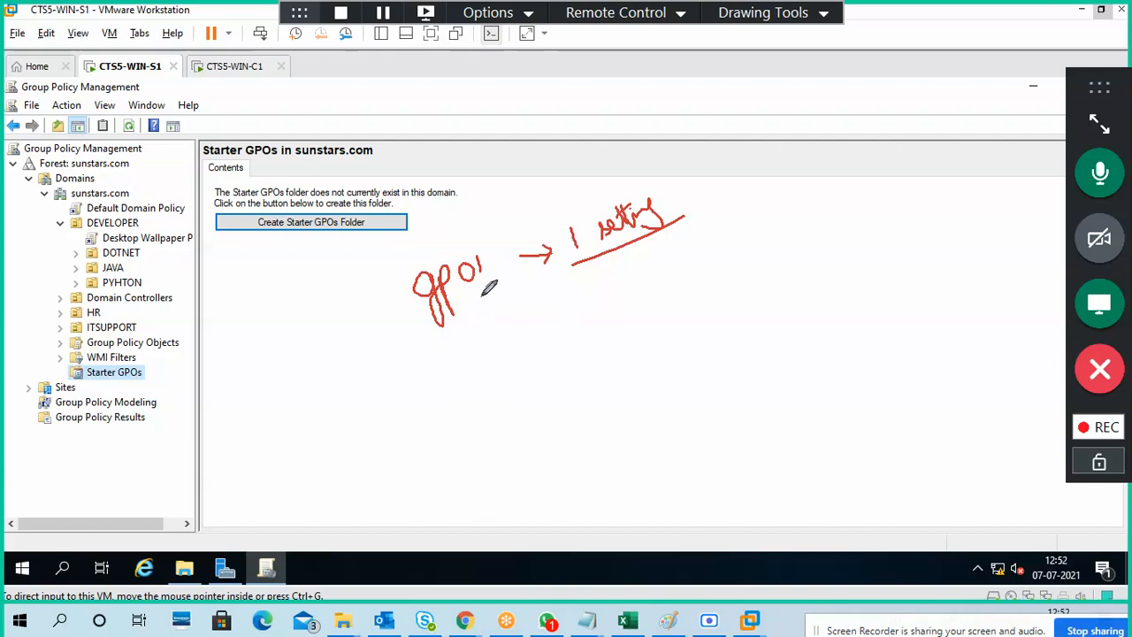
- Draw a second arrow from GPO1 to the handwritten word "multi", circle "1 setting" and underline "multi"
{"action": "mouse_move", "coordinate": [480, 297]}
{"action": "left_mouse_down"}
{"action": "mouse_move", "coordinate": [545, 302]}
{"action": "mouse_move", "coordinate": [612, 284]}
{"action": "mouse_move", "coordinate": [614, 268]}
{"action": "mouse_move", "coordinate": [628, 275]}
{"action": "left_mouse_up"}
{"action": "left_click", "coordinate": [621, 263]}
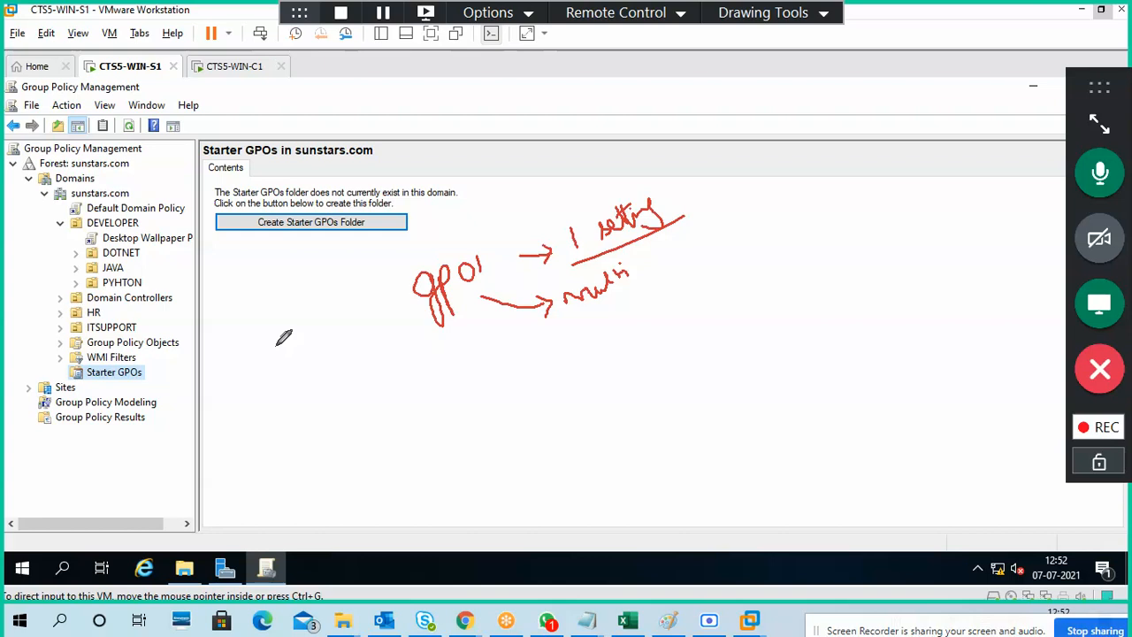
{"action": "mouse_move", "coordinate": [654, 189]}
{"action": "left_mouse_down"}
{"action": "mouse_move", "coordinate": [608, 183]}
{"action": "mouse_move", "coordinate": [638, 248]}
{"action": "mouse_move", "coordinate": [670, 228]}
{"action": "left_mouse_up"}
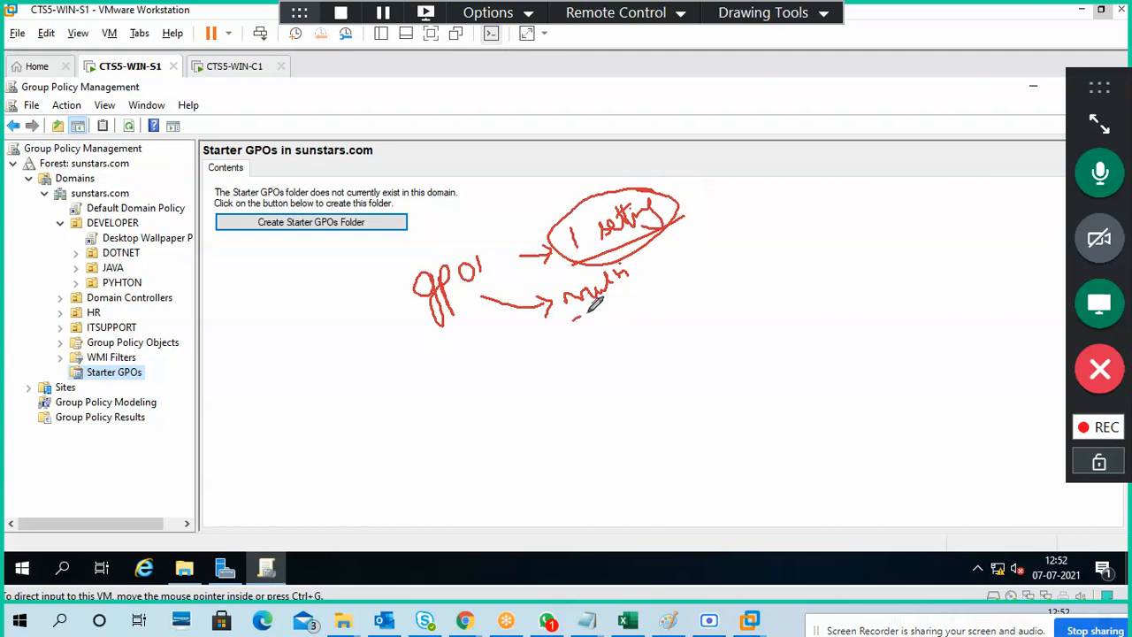
{"action": "left_click_drag", "start_coordinate": [573, 320], "coordinate": [686, 268]}
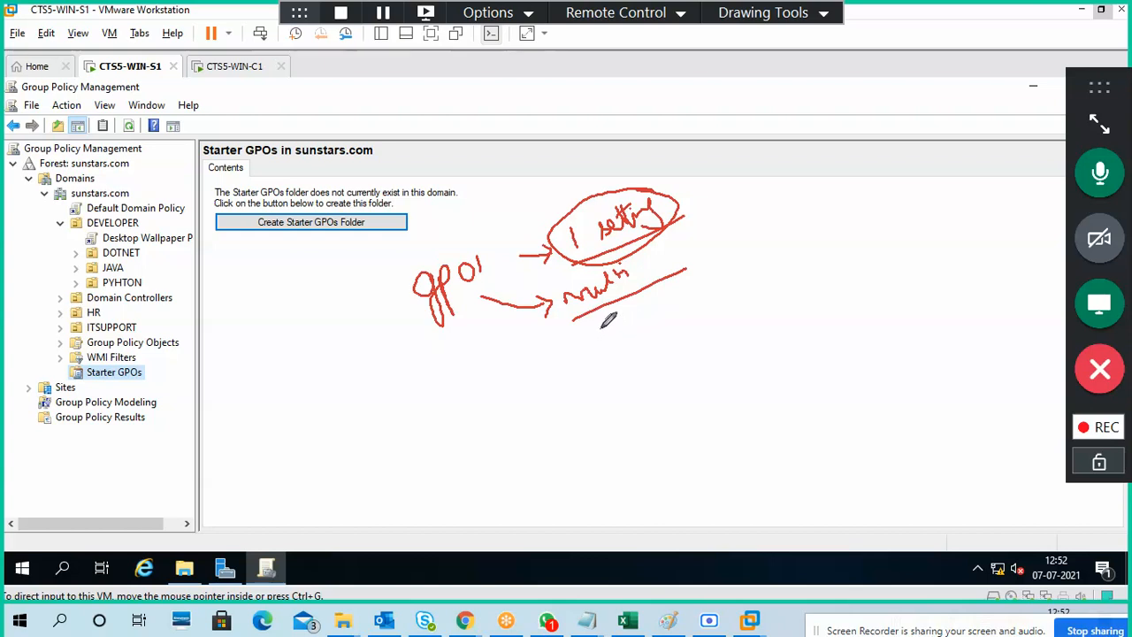
- Clear the handwritten notes from the Starter GPOs page and switch back to normal non-drawing mode
{"action": "left_click", "coordinate": [776, 13]}
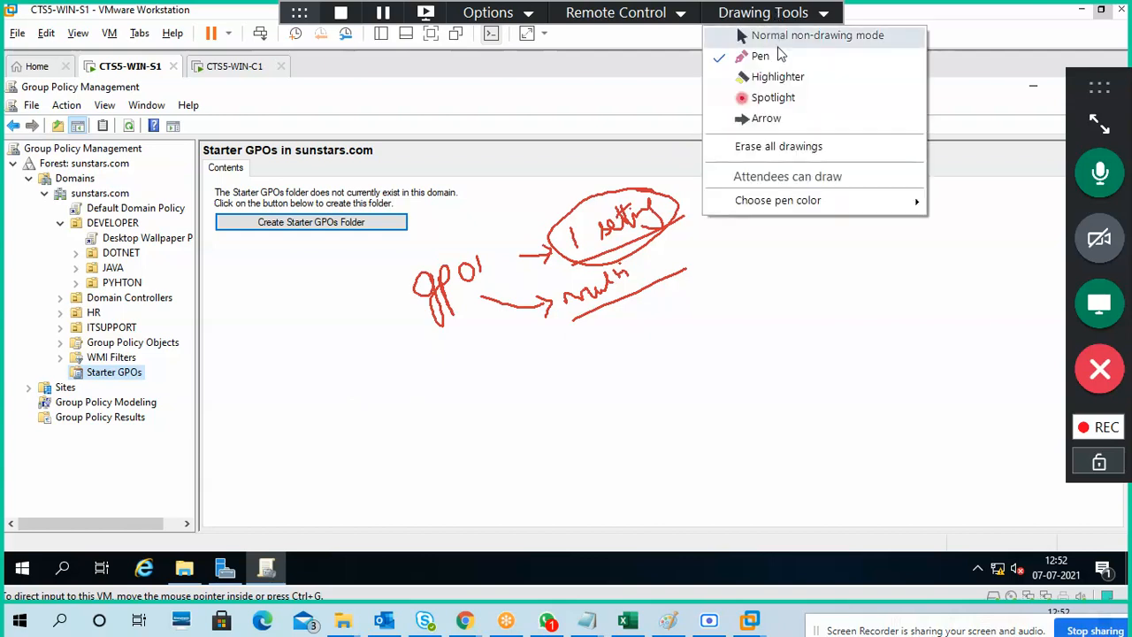
{"action": "left_click", "coordinate": [774, 149]}
{"action": "left_click", "coordinate": [787, 13]}
{"action": "left_click", "coordinate": [790, 35]}
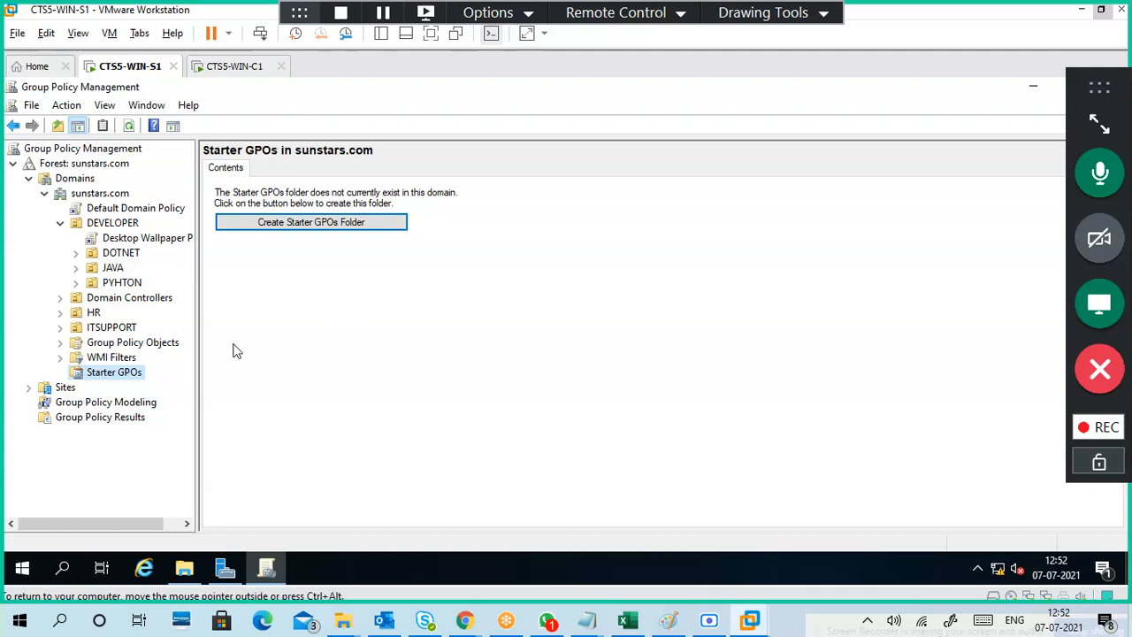
- Review the backup and migration commands offered for Group Policy Objects, and list the domain's policies
{"action": "right_click", "coordinate": [137, 344]}
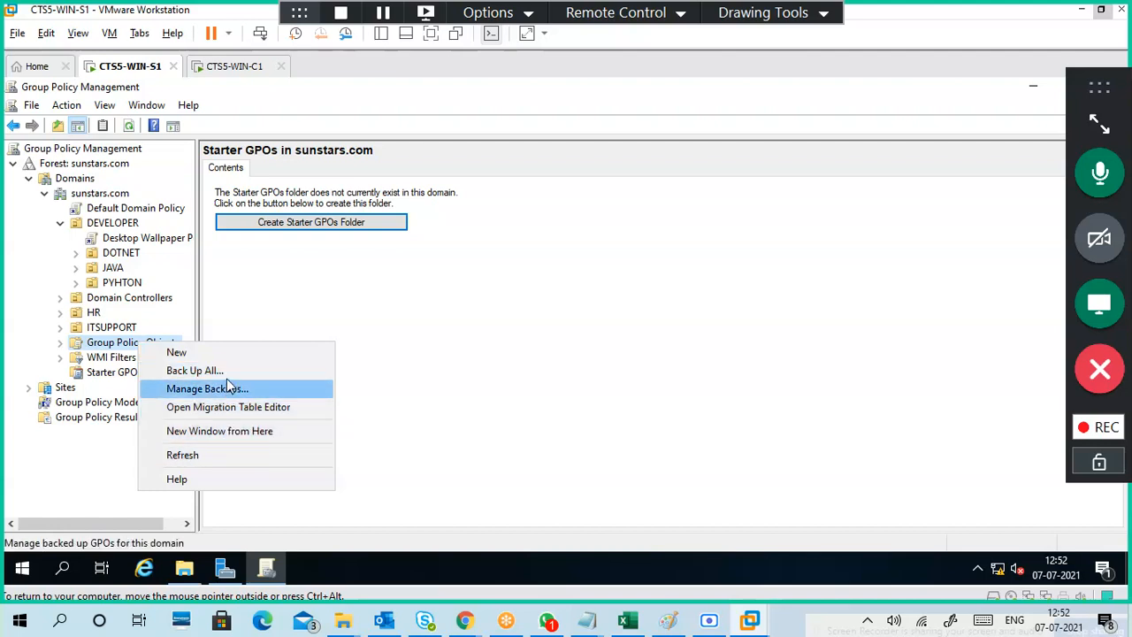
{"action": "left_click", "coordinate": [461, 324]}
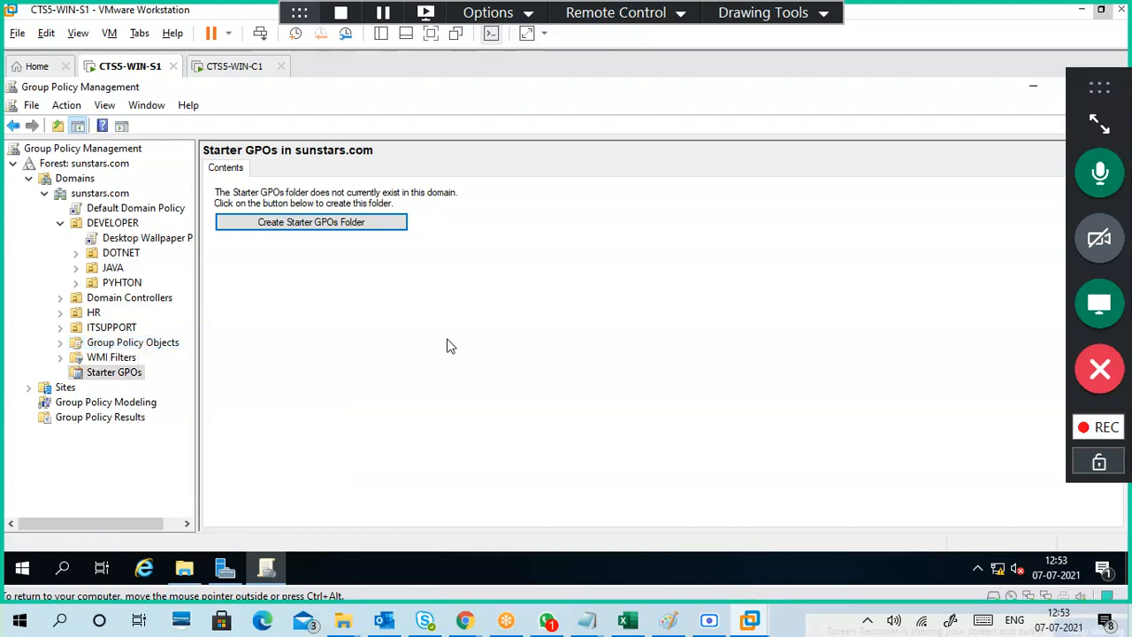
{"action": "left_click", "coordinate": [152, 347]}
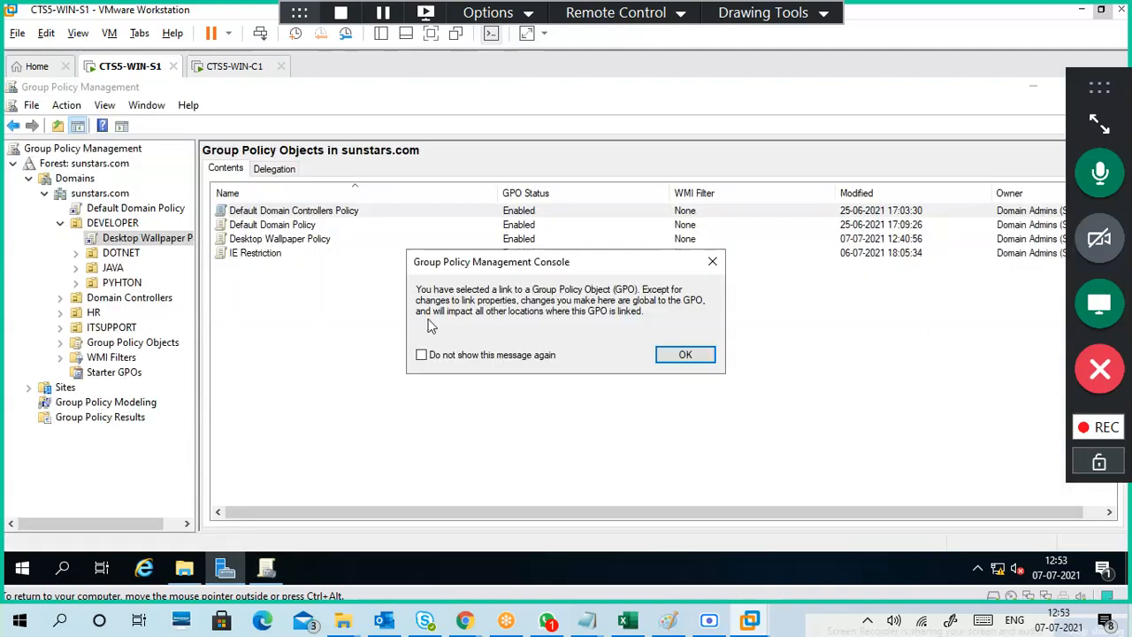
- Show the Desktop Wallpaper Policy link under DEVELOPER and point out its Delete command without running it
{"action": "left_click", "coordinate": [686, 355]}
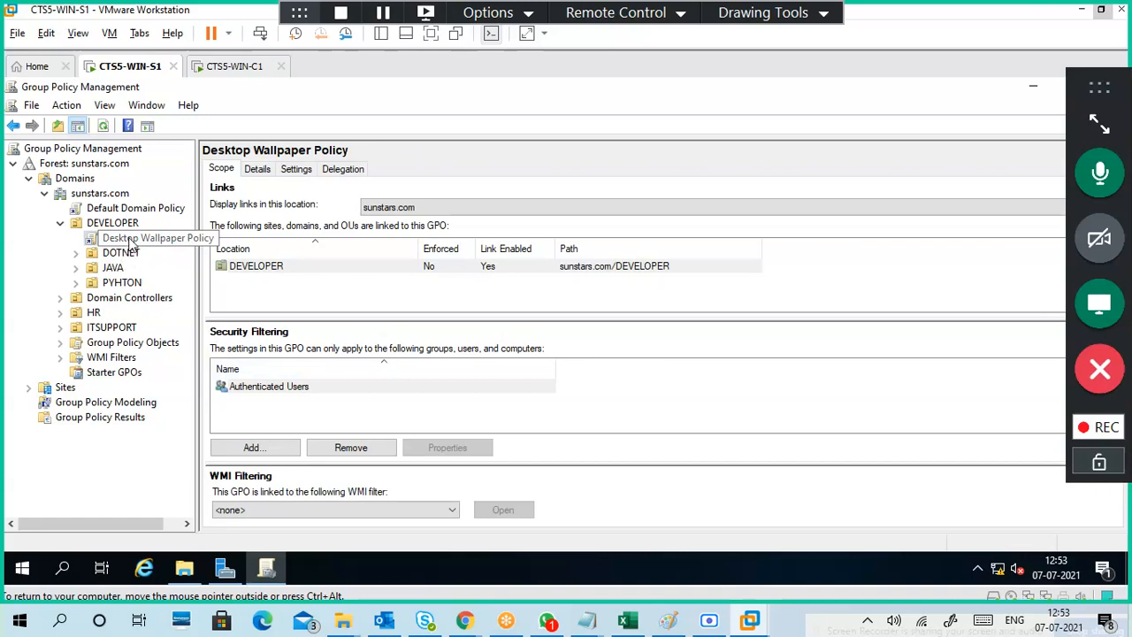
{"action": "right_click", "coordinate": [131, 241]}
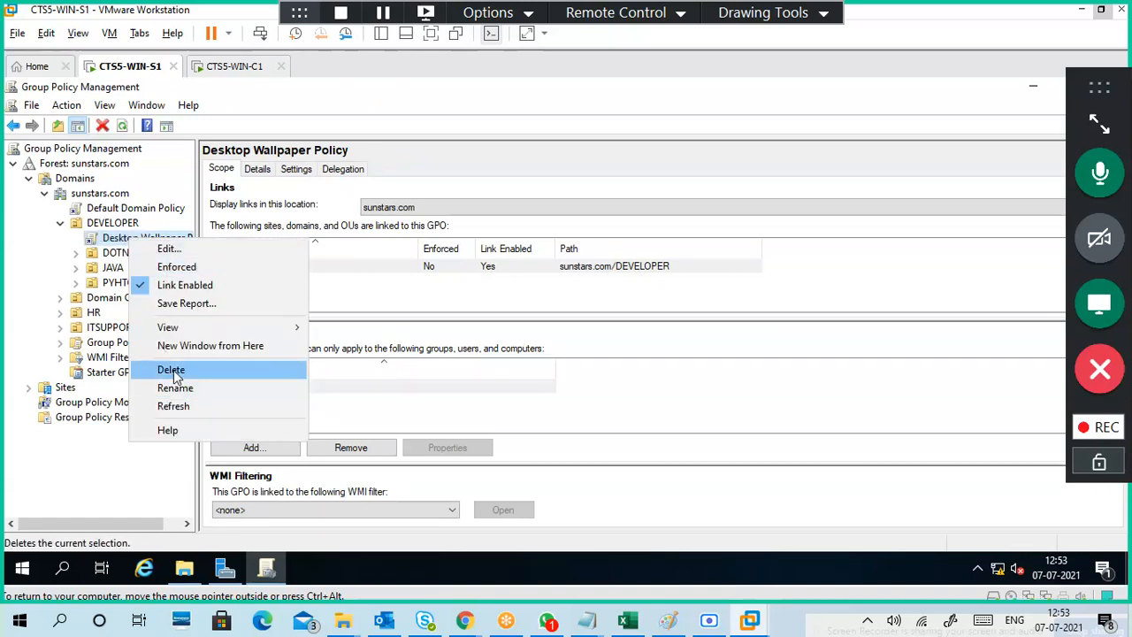
{"action": "left_click", "coordinate": [93, 462]}
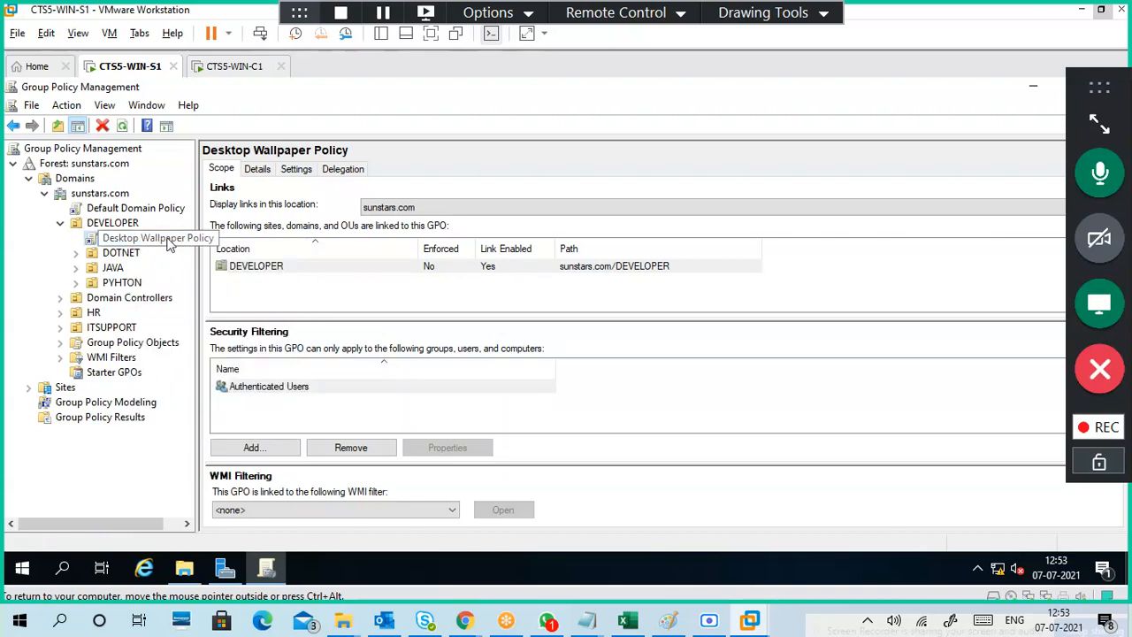
- Expand Group Policy Objects and compare its stored policies with the Desktop Wallpaper Policy link under DEVELOPER
{"action": "left_click", "coordinate": [155, 343]}
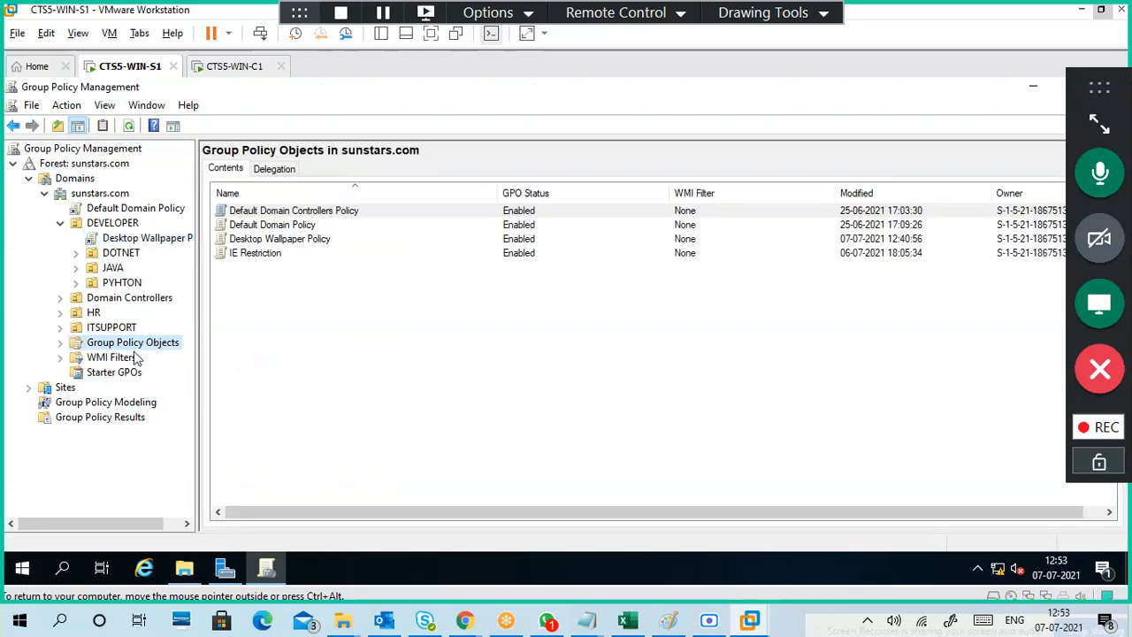
{"action": "left_click", "coordinate": [61, 344]}
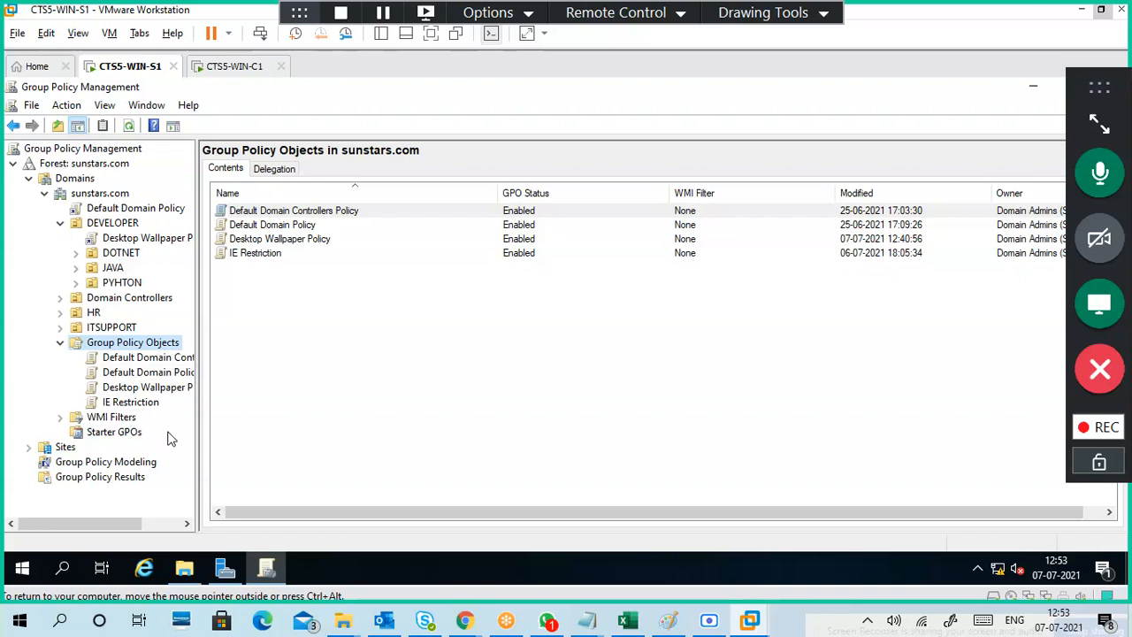
{"action": "left_click", "coordinate": [156, 239]}
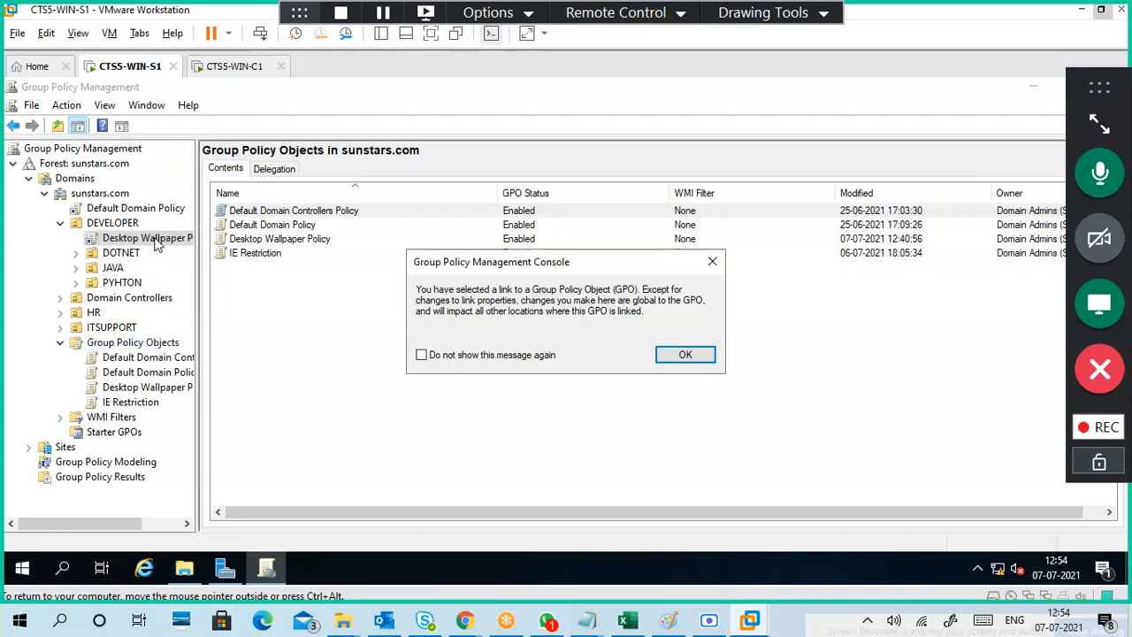
{"action": "left_click", "coordinate": [676, 356]}
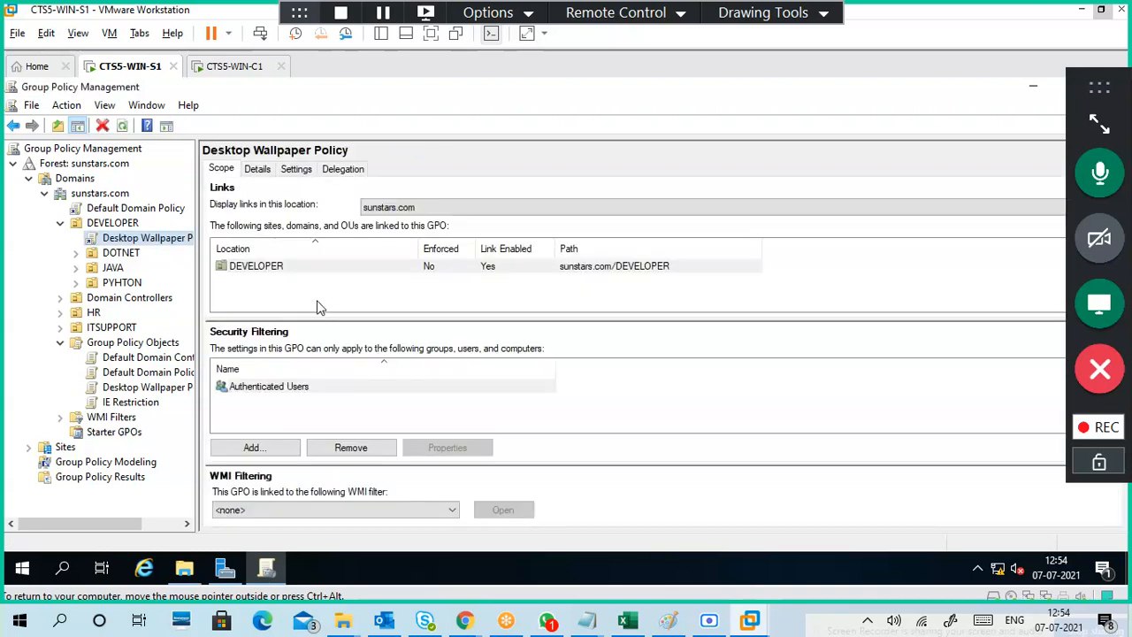
{"action": "left_click", "coordinate": [155, 345]}
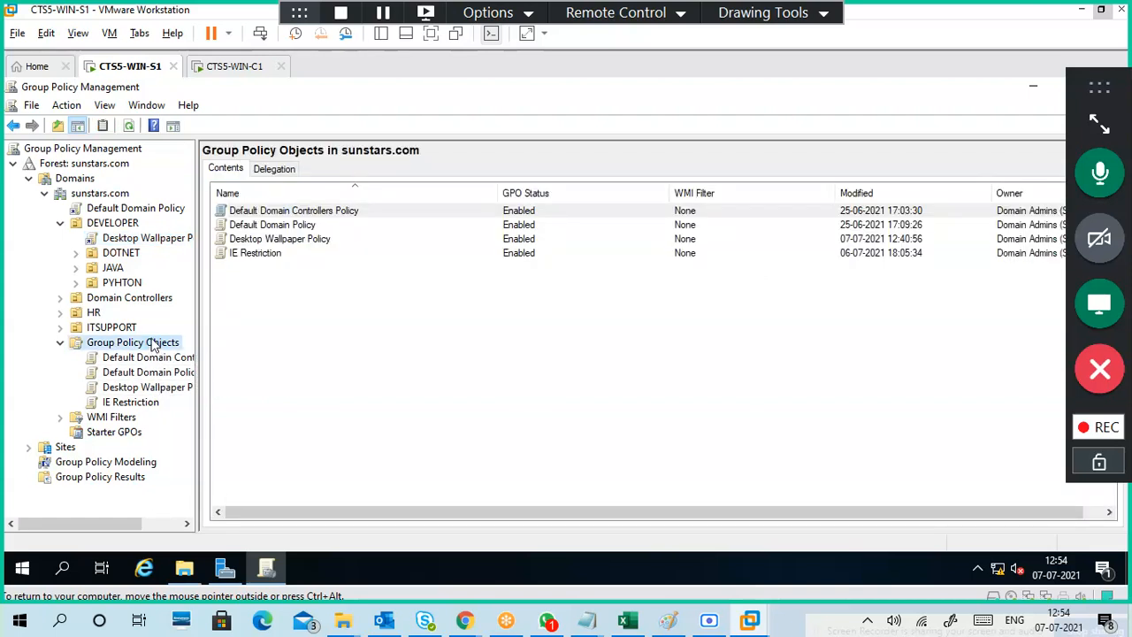
- Return to the DEVELOPER link of Desktop Wallpaper Policy and review its link commands without applying any
{"action": "left_click", "coordinate": [156, 238]}
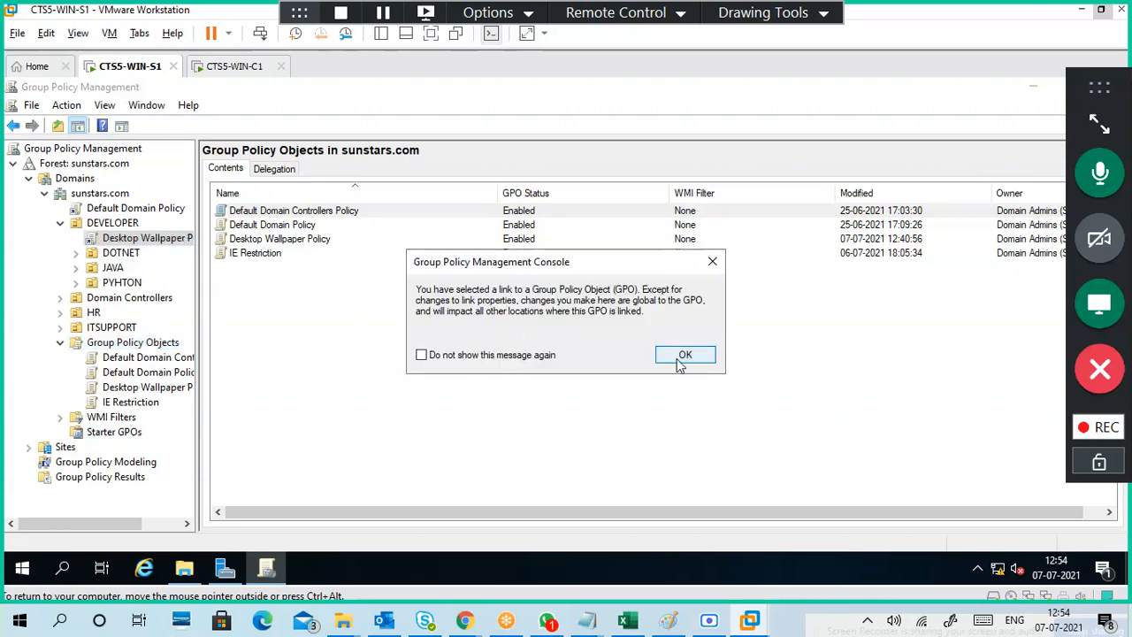
{"action": "left_click", "coordinate": [677, 353]}
{"action": "right_click", "coordinate": [181, 239]}
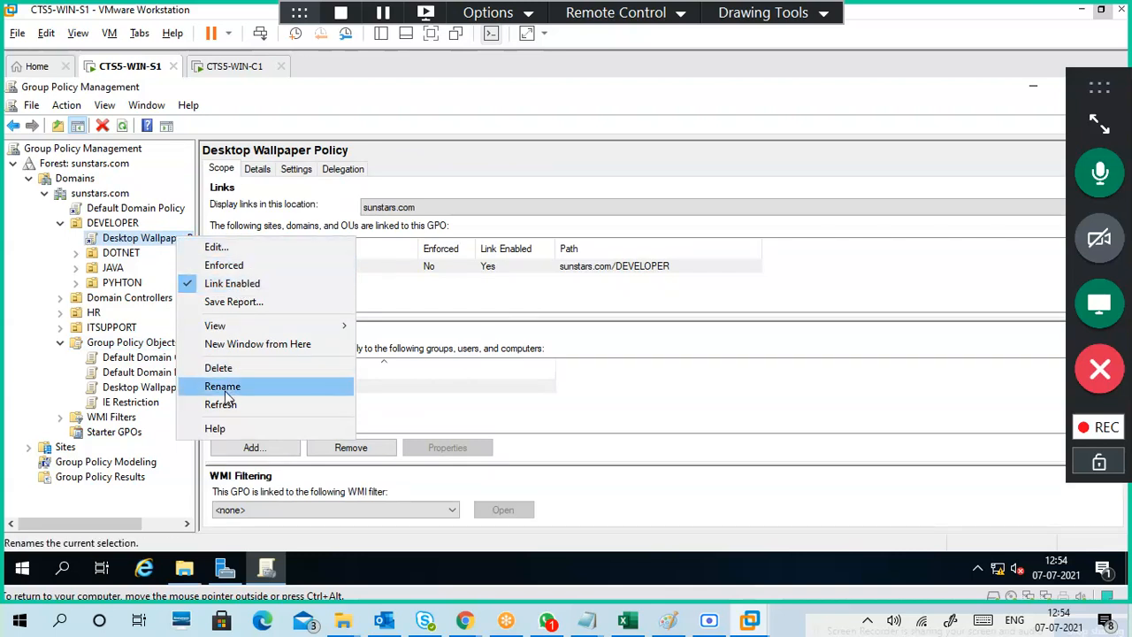
{"action": "left_click", "coordinate": [392, 116]}
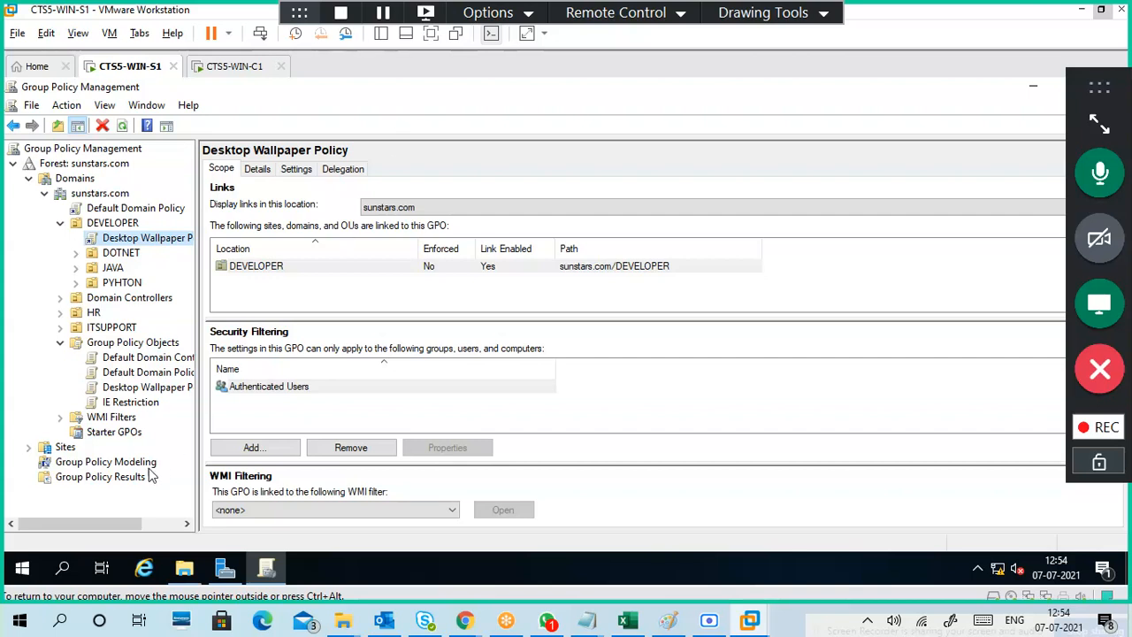
- Show the Group Policy Results node and point out its Group Policy Results Wizard without launching it
{"action": "left_click", "coordinate": [113, 479]}
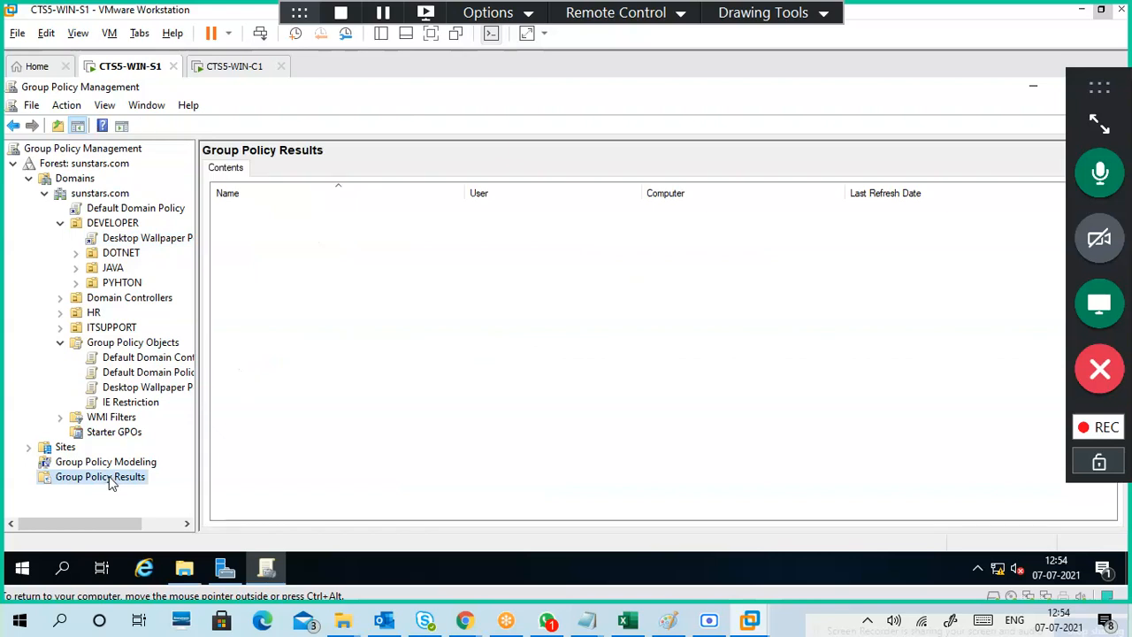
{"action": "right_click", "coordinate": [106, 475]}
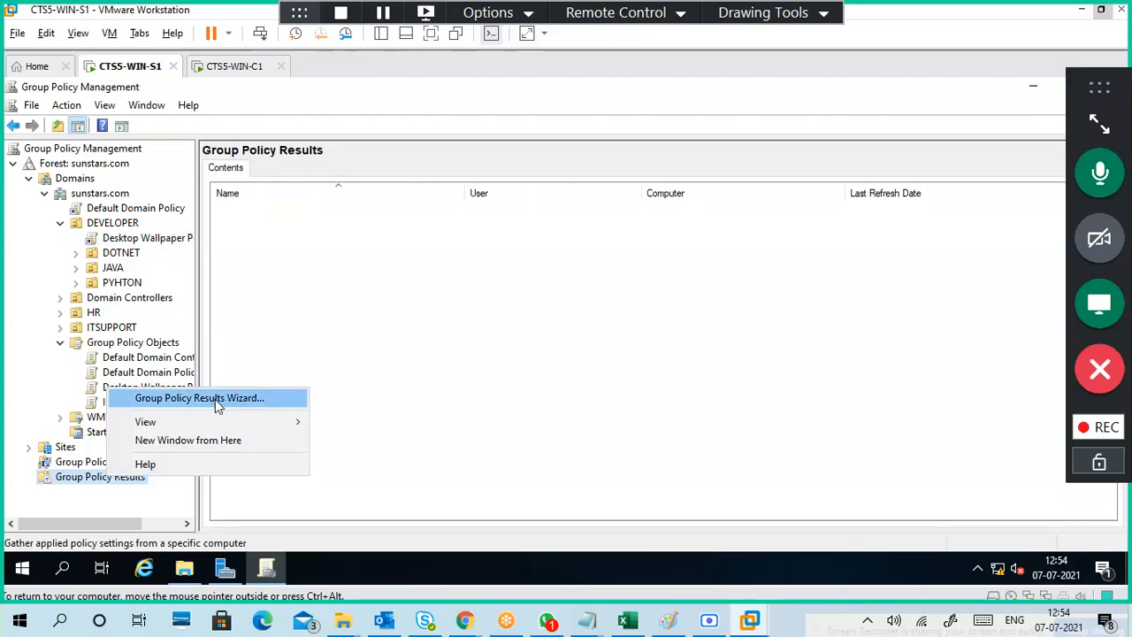
{"action": "left_click", "coordinate": [425, 328]}
- Switch to the CTS5-WIN-C1 virtual machine and wake its display to show the client desktop
{"action": "left_click", "coordinate": [248, 66]}
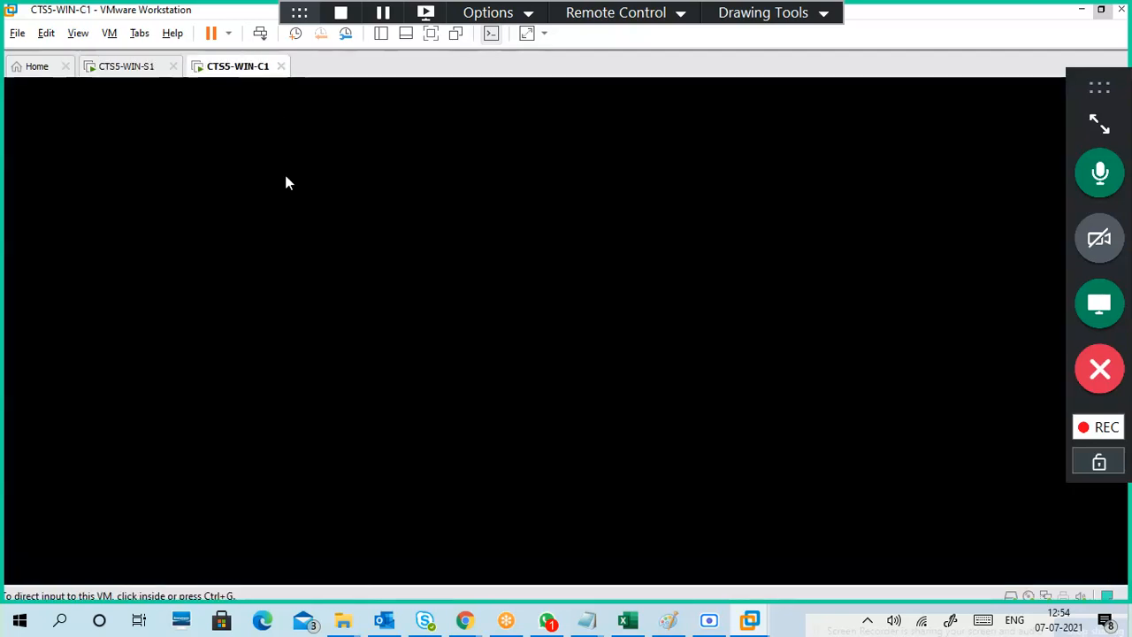
{"action": "left_click", "coordinate": [458, 368]}
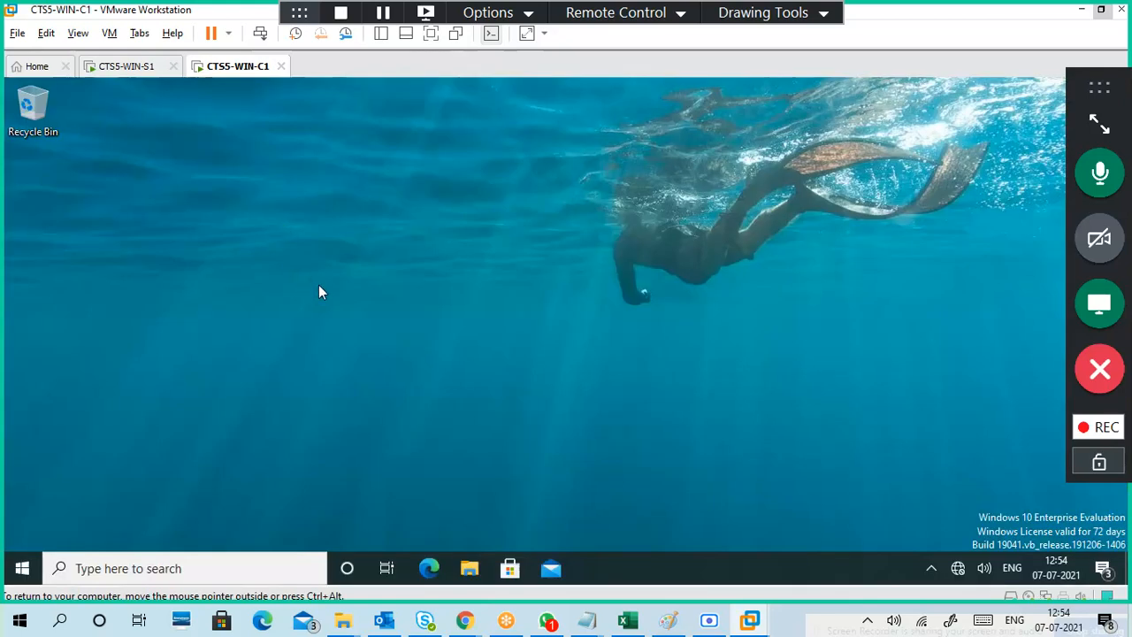
- Open a Command Prompt on the client and change to the root of the C: drive
{"action": "key", "text": "super+r"}
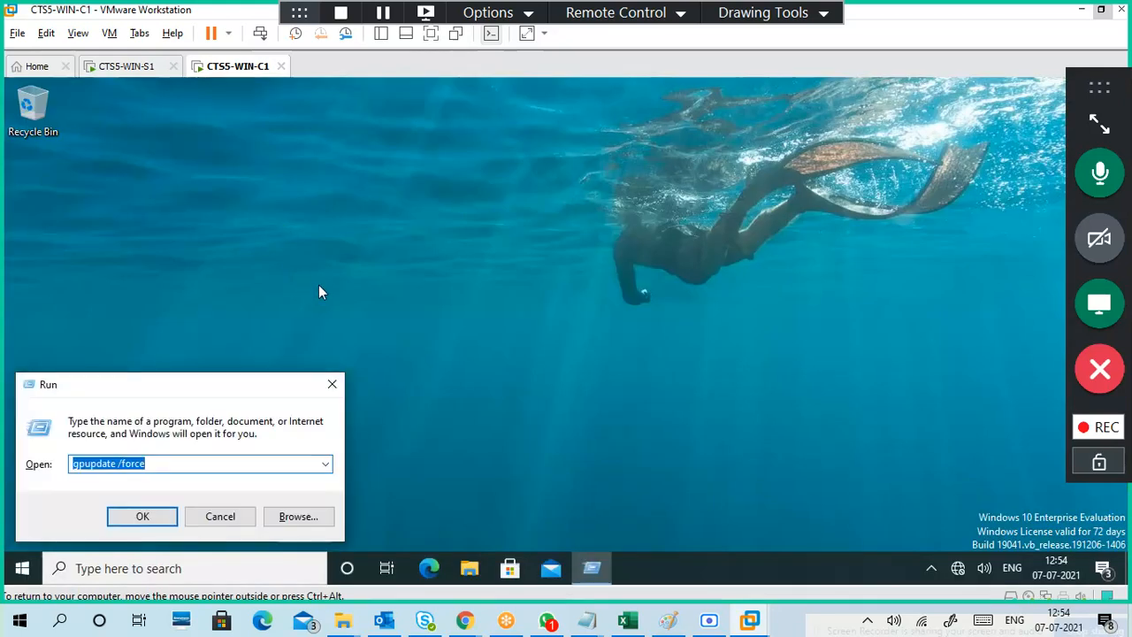
{"action": "type", "text": "cmd"}
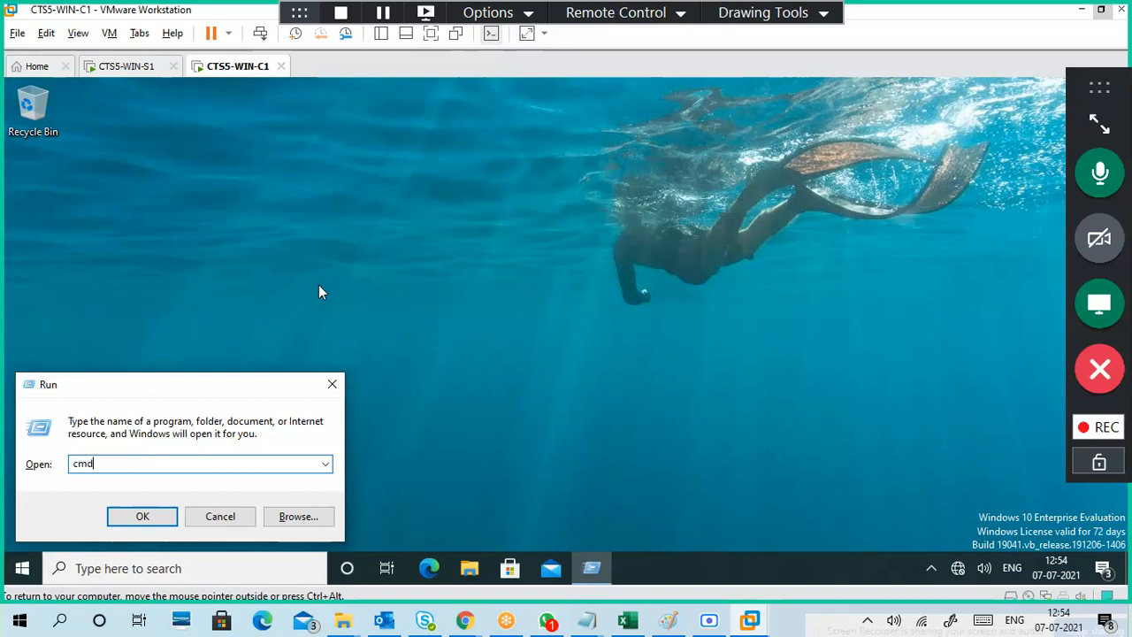
{"action": "key", "text": "Return"}
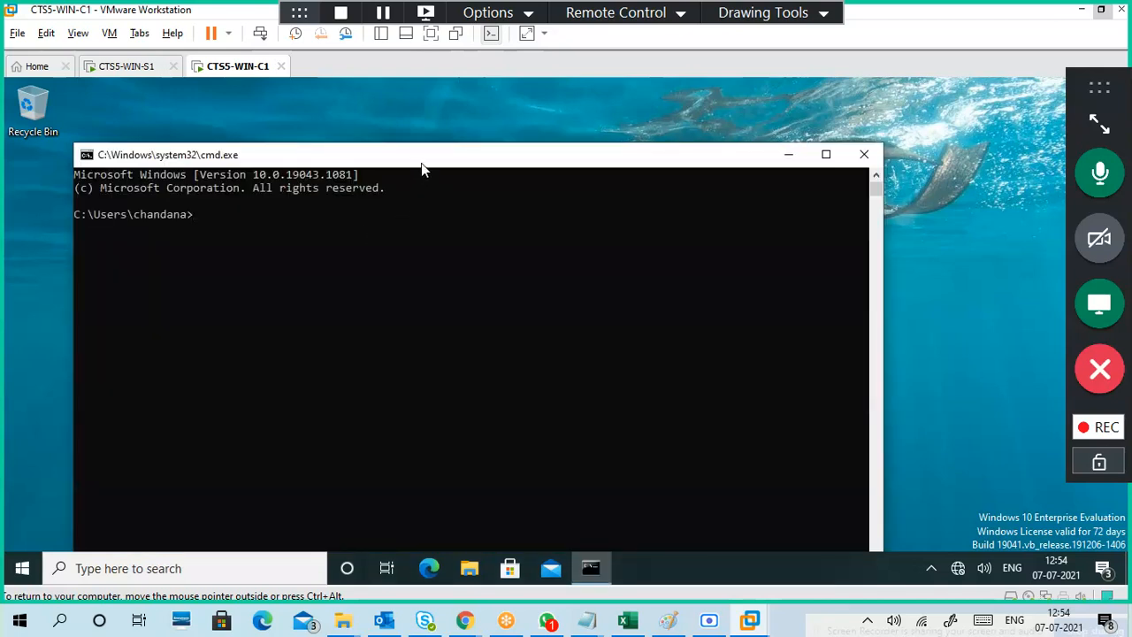
{"action": "left_click_drag", "start_coordinate": [421, 163], "coordinate": [474, 109]}
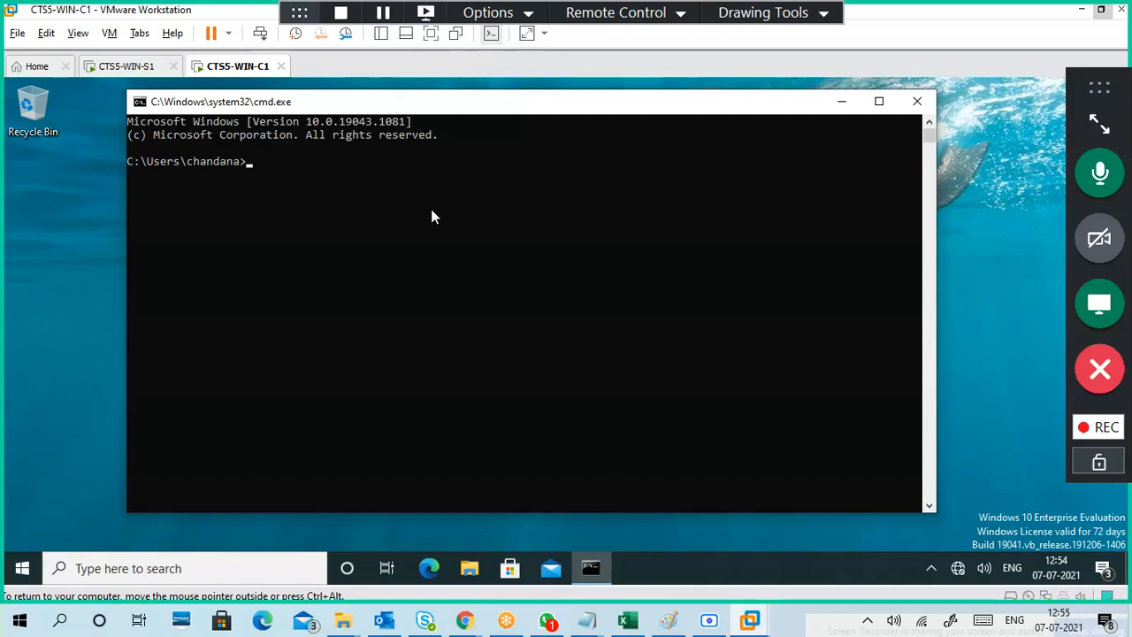
{"action": "type", "text": "cd"}
{"action": "type", "text": " \\"}
{"action": "key", "text": "Return"}
- Try to export the Group Policy results as an HTML report with gpresult -h gpresult1.html
{"action": "type", "text": "gpresult -h"}
{"action": "type", "text": "gpresult"}
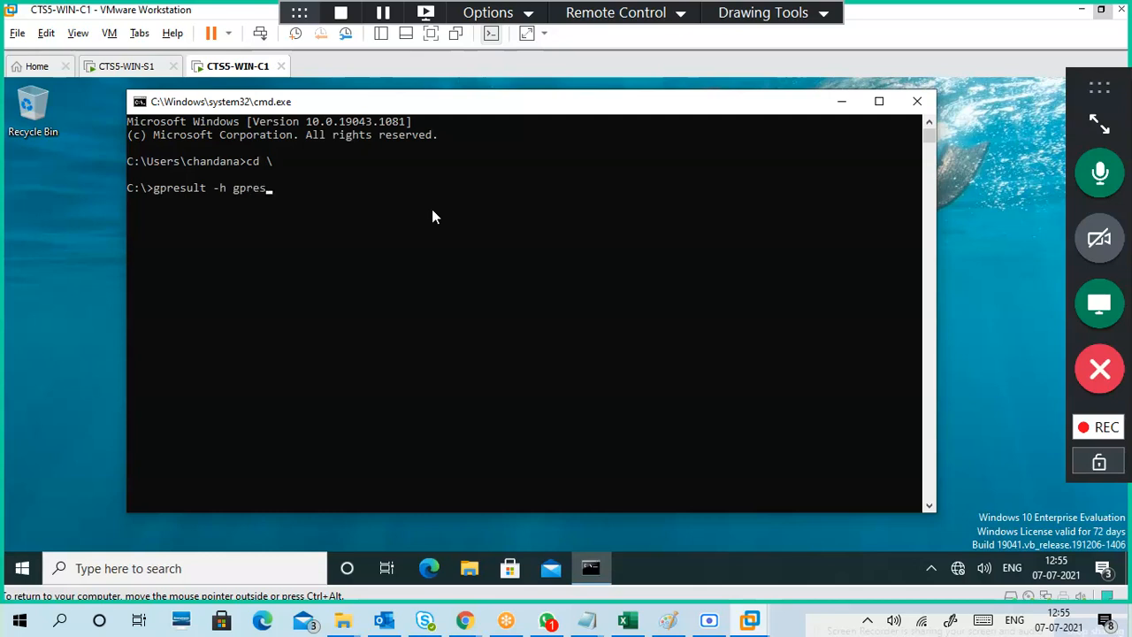
{"action": "type", "text": "1"}
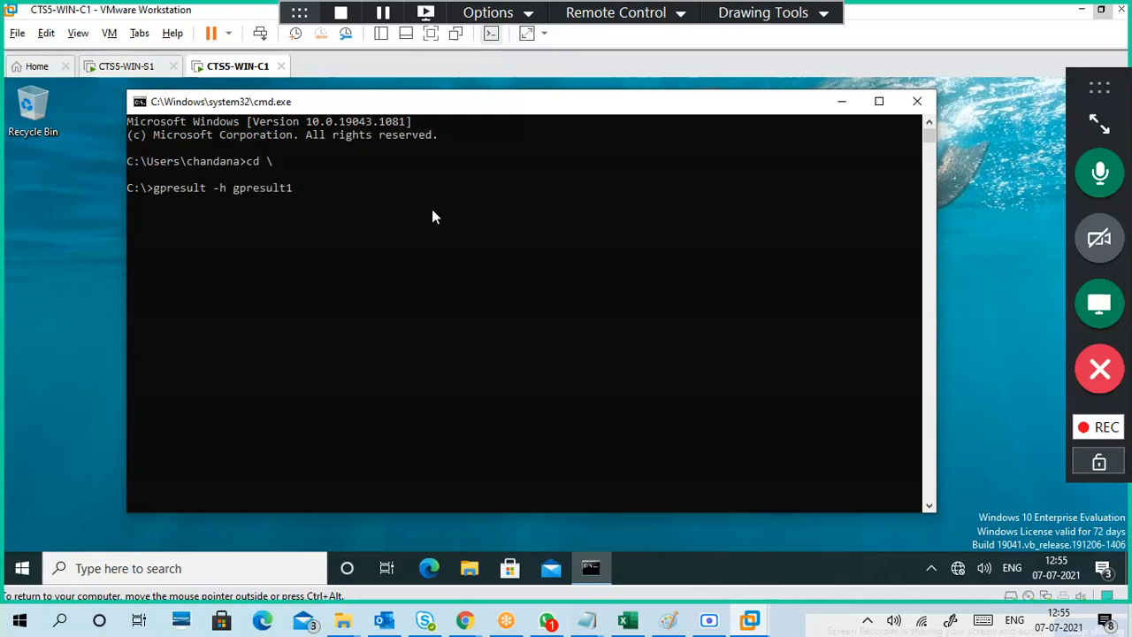
{"action": "type", "text": ".html"}
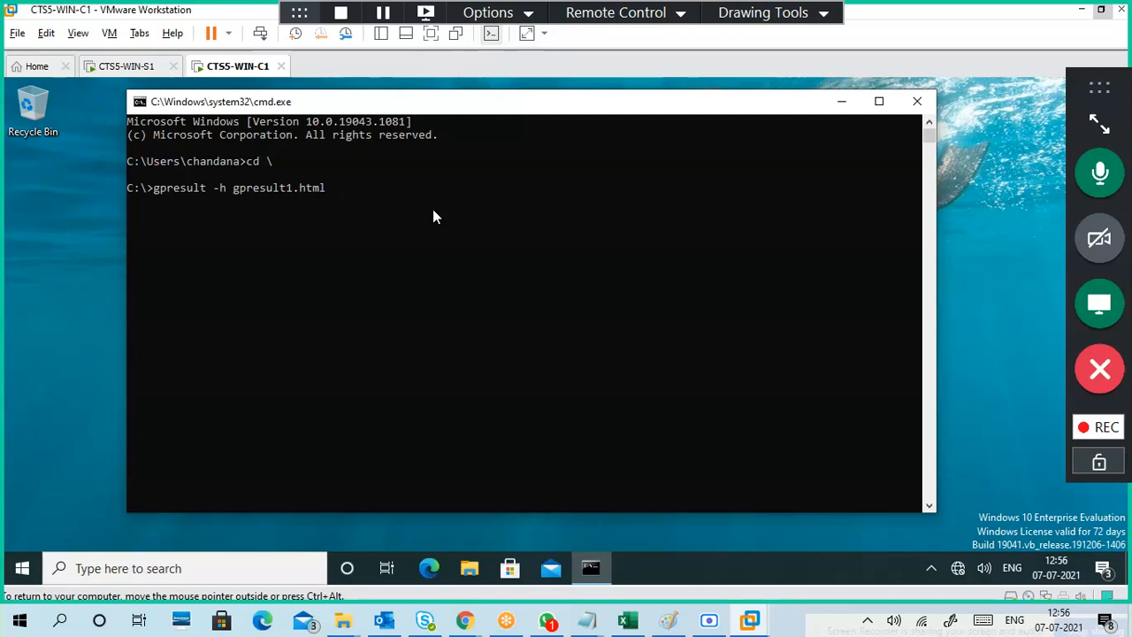
{"action": "key", "text": "Return"}
- Highlight the gpresult command that was run, and close this Command Prompt
{"action": "left_click_drag", "start_coordinate": [153, 186], "coordinate": [281, 188]}
{"action": "key", "text": "shift+Right"}
{"action": "key", "text": "shift+Right"}
{"action": "key", "text": "shift+Right"}
{"action": "key", "text": "shift+Right"}
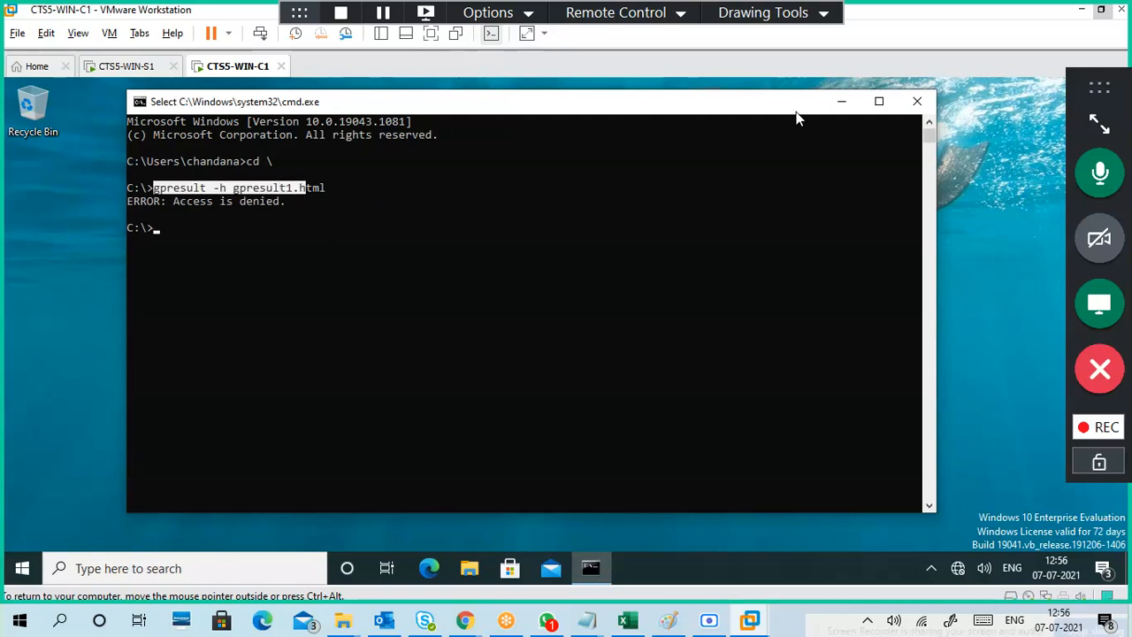
{"action": "left_click", "coordinate": [917, 102]}
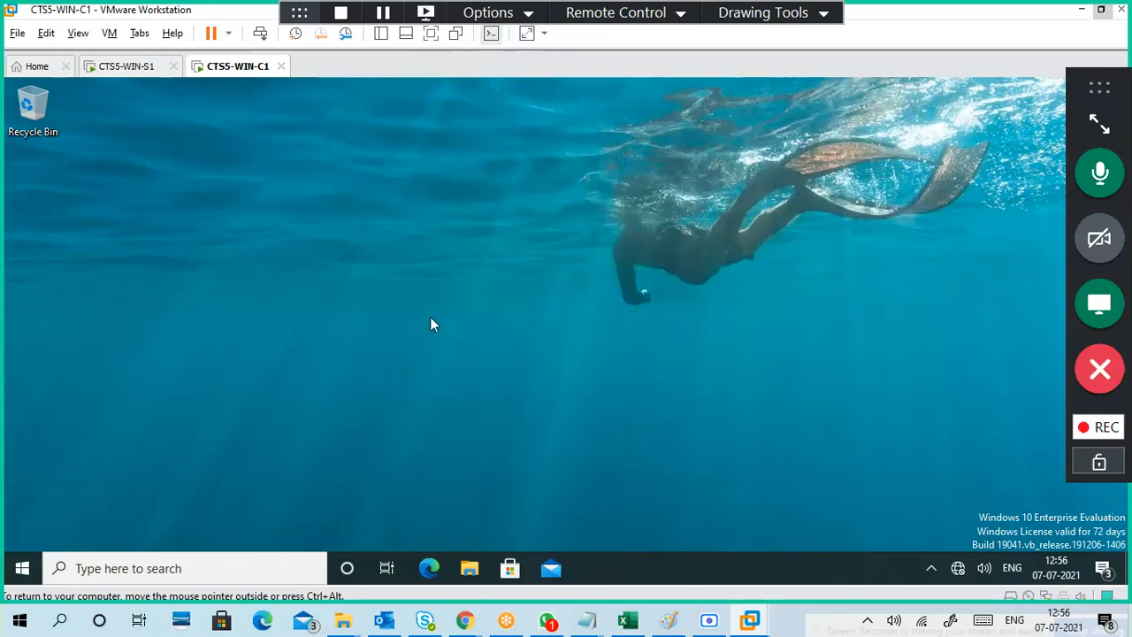
- Search for cmd, run Command Prompt as administrator, and bring up its elevation request
{"action": "key", "text": "super"}
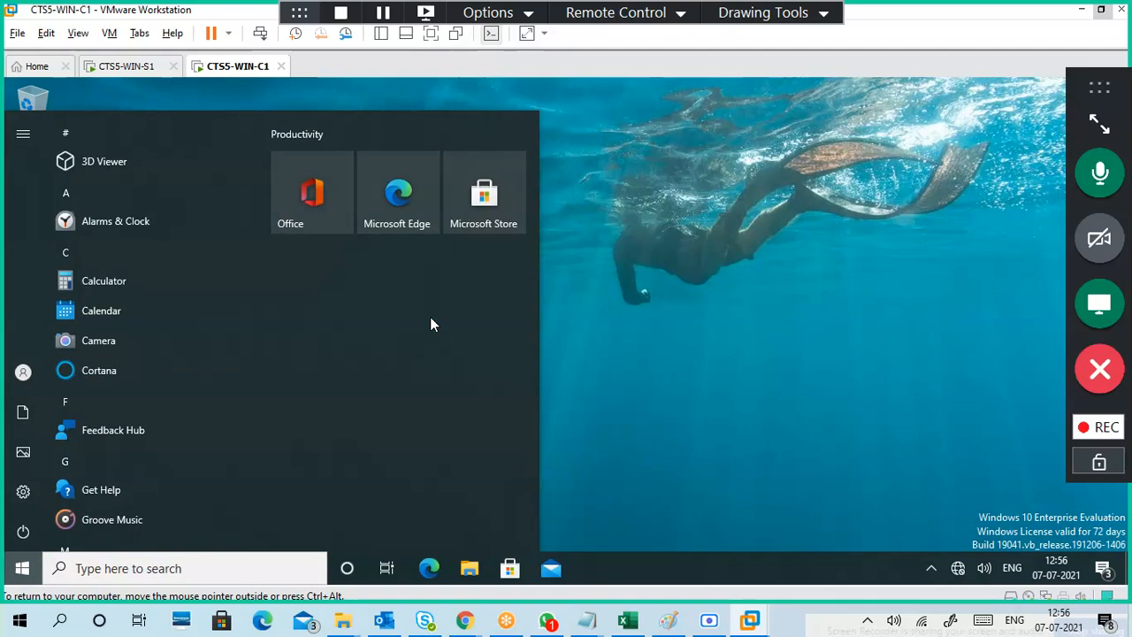
{"action": "left_click", "coordinate": [206, 567]}
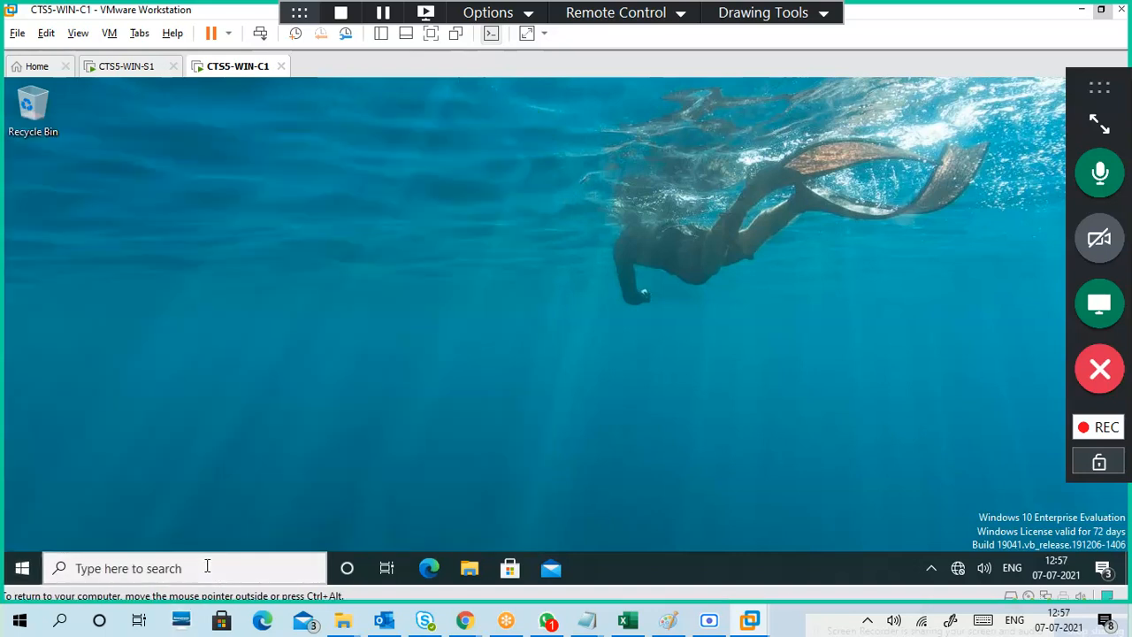
{"action": "left_click", "coordinate": [207, 567]}
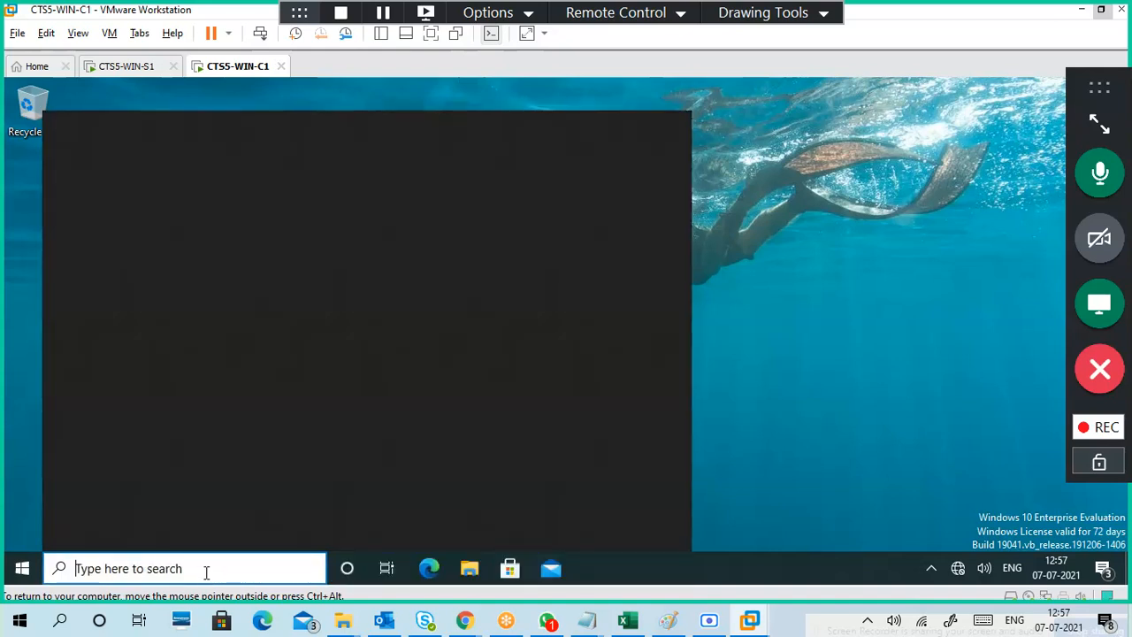
{"action": "type", "text": "cmd"}
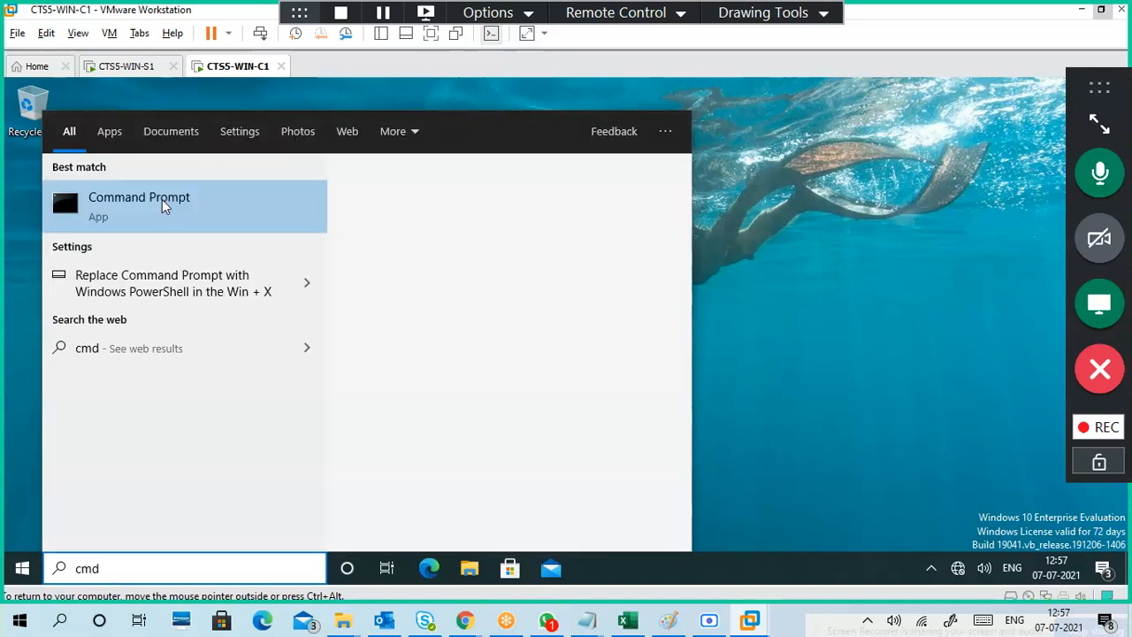
{"action": "left_click", "coordinate": [163, 206]}
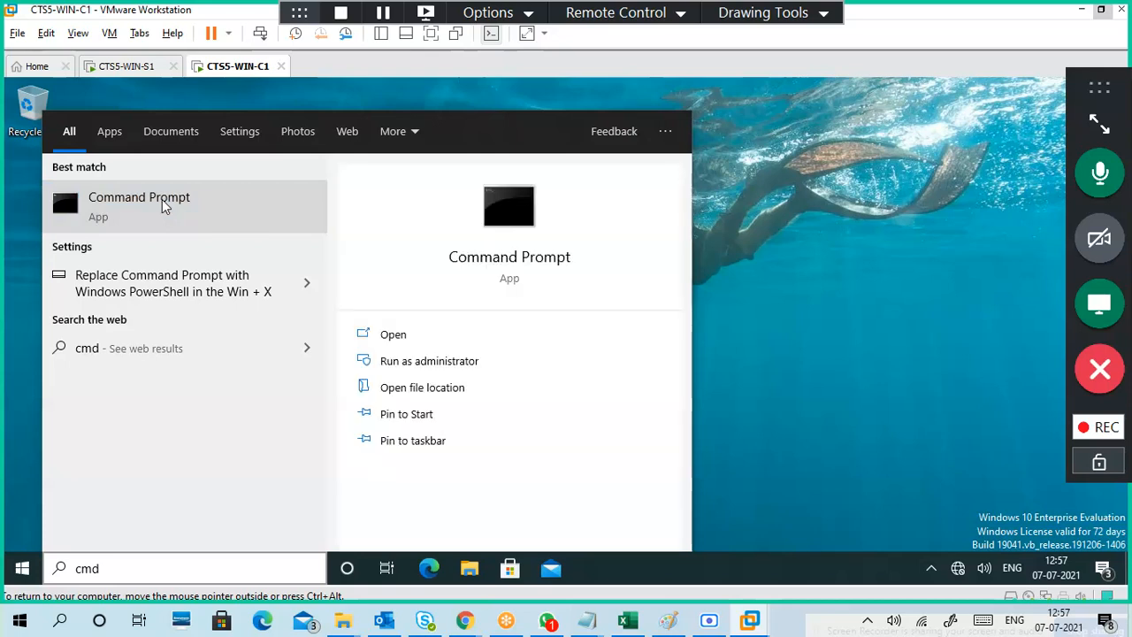
{"action": "right_click", "coordinate": [163, 206]}
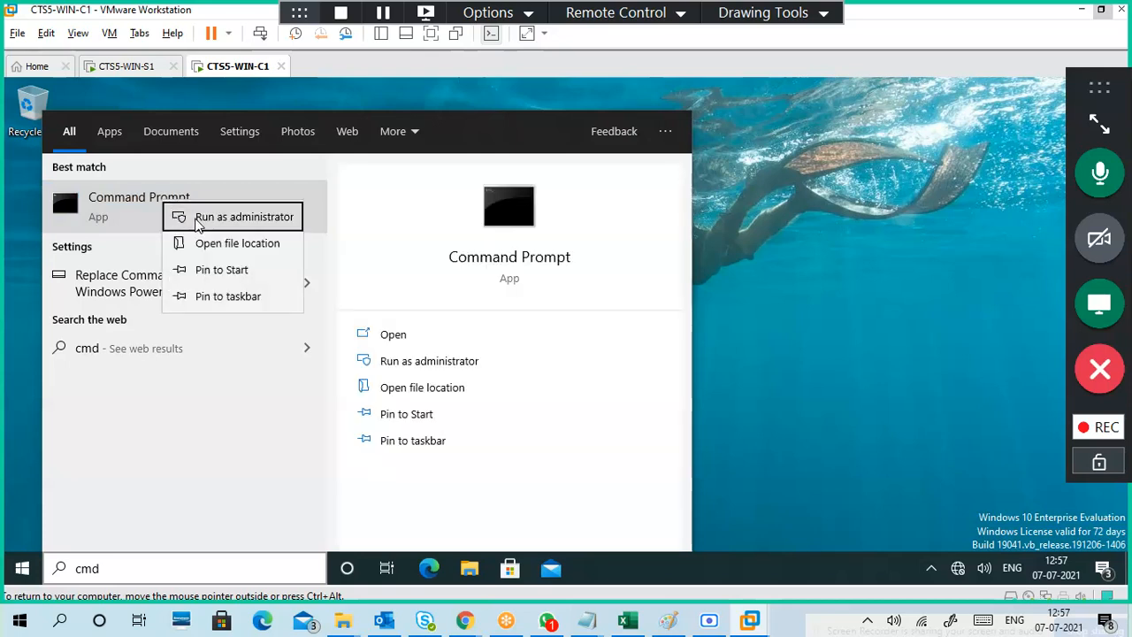
{"action": "left_click", "coordinate": [199, 222]}
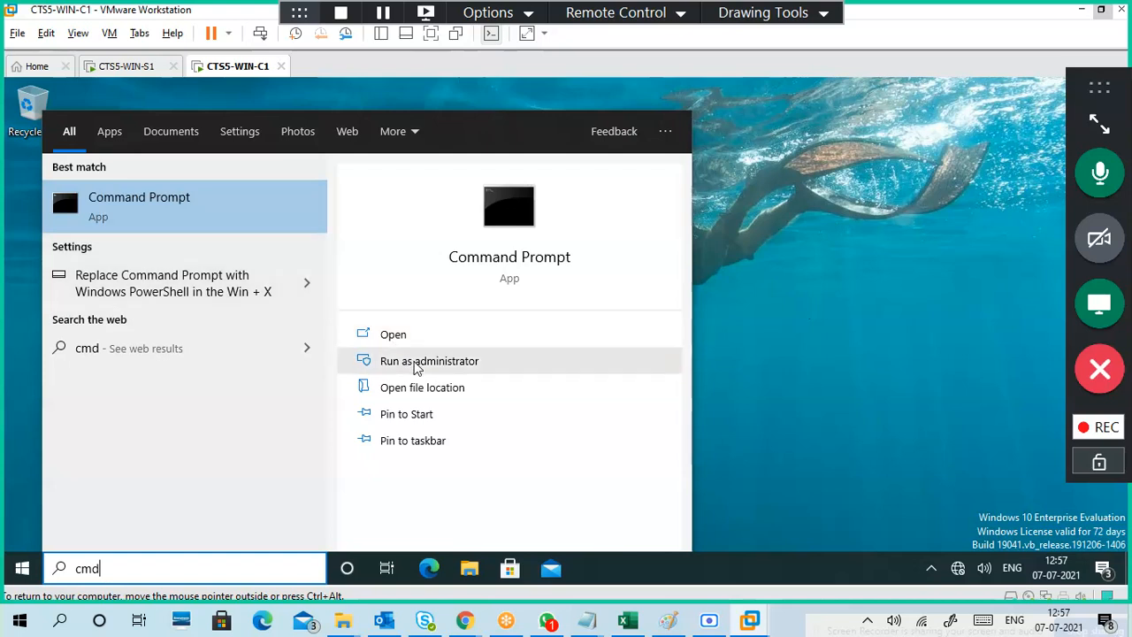
{"action": "left_click", "coordinate": [417, 367]}
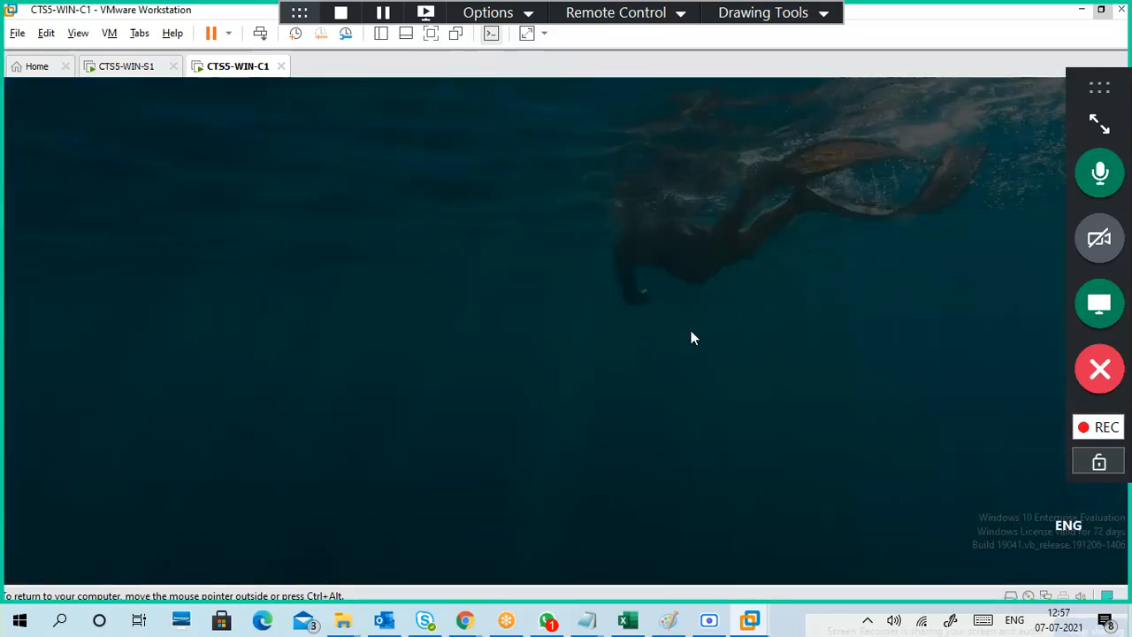
{"action": "left_click", "coordinate": [131, 69]}
{"action": "left_click", "coordinate": [221, 68]}
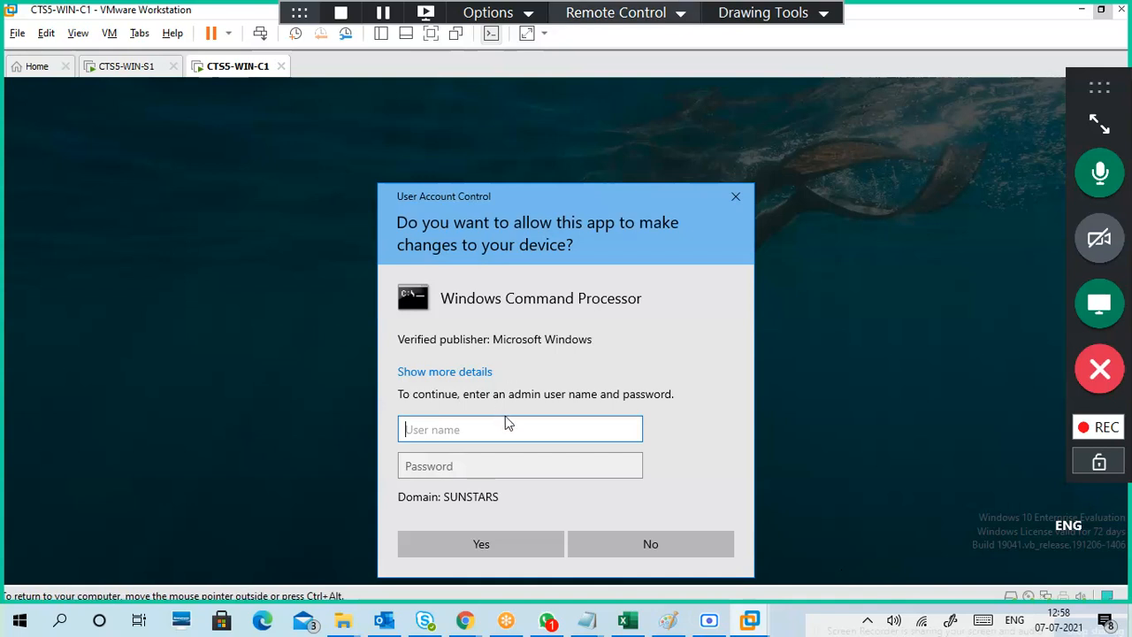
- Approve the elevation with the administrator account and its password, and decline the duplicate request to reach the elevated Command Prompt
{"action": "type", "text": "administrator"}
{"action": "key", "text": "Tab"}
{"action": "type", "text": "••••••"}
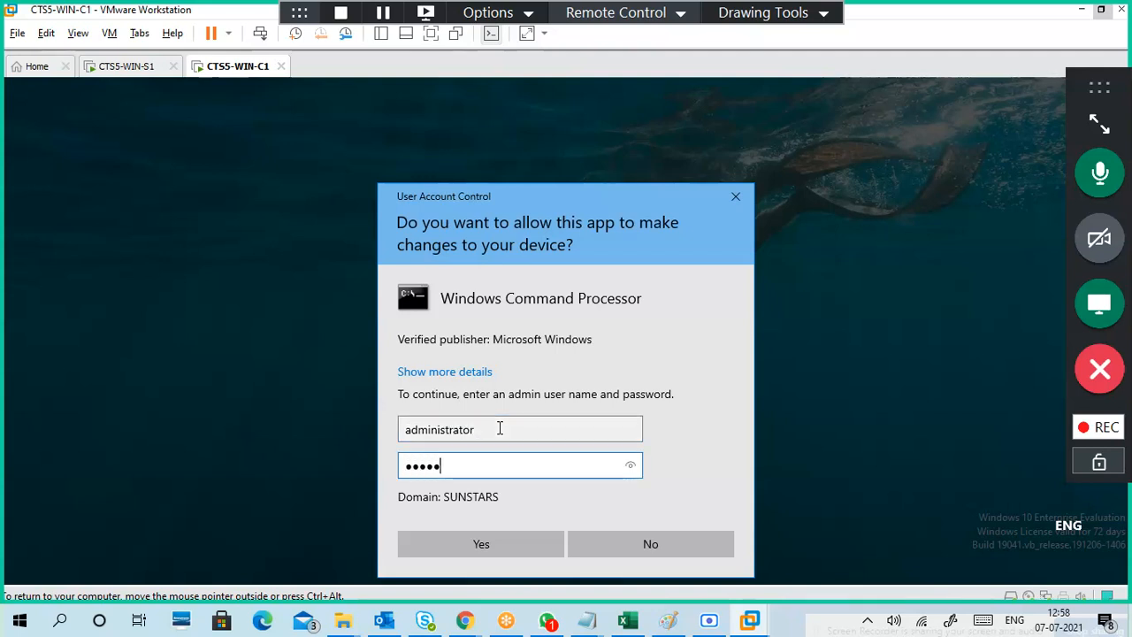
{"action": "type", "text": "•••"}
{"action": "key", "text": "Return"}
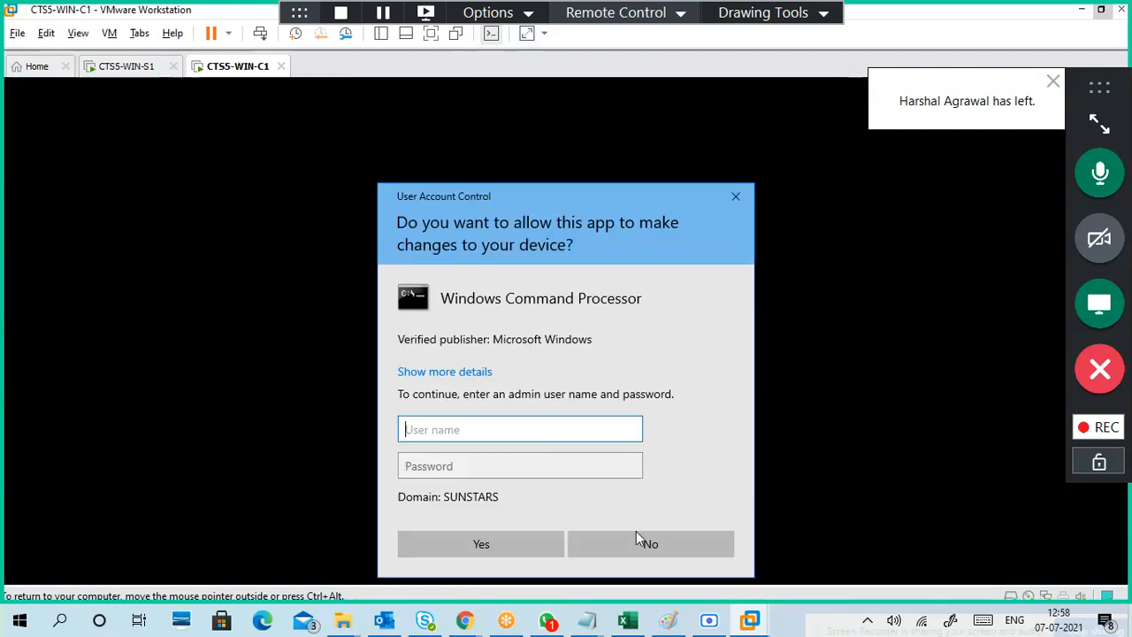
{"action": "left_click", "coordinate": [643, 538]}
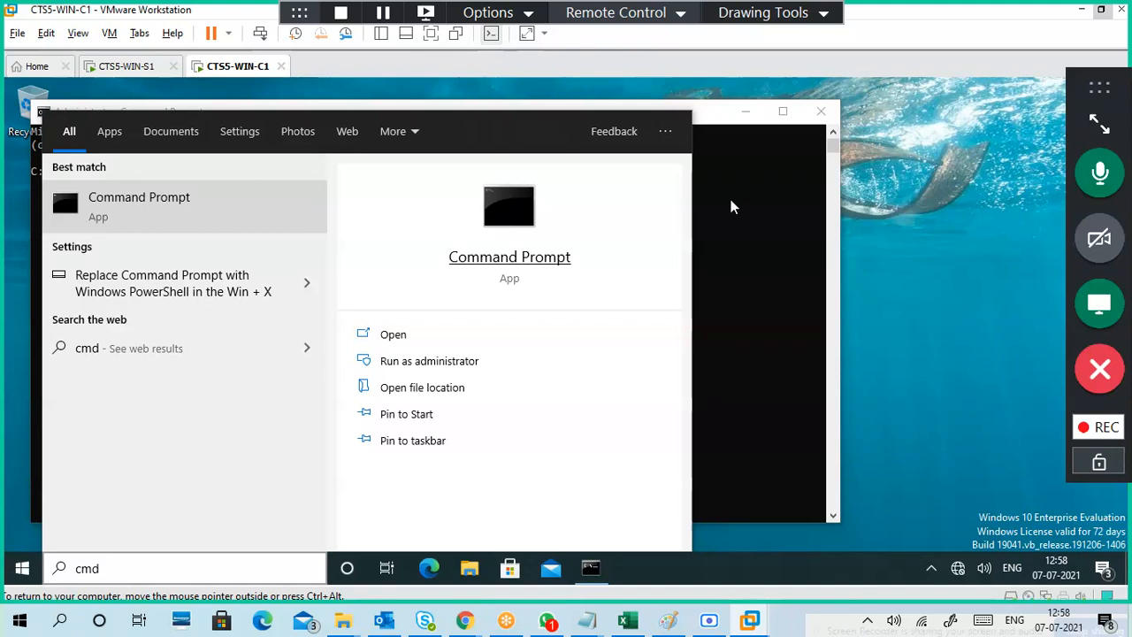
{"action": "left_click", "coordinate": [730, 201]}
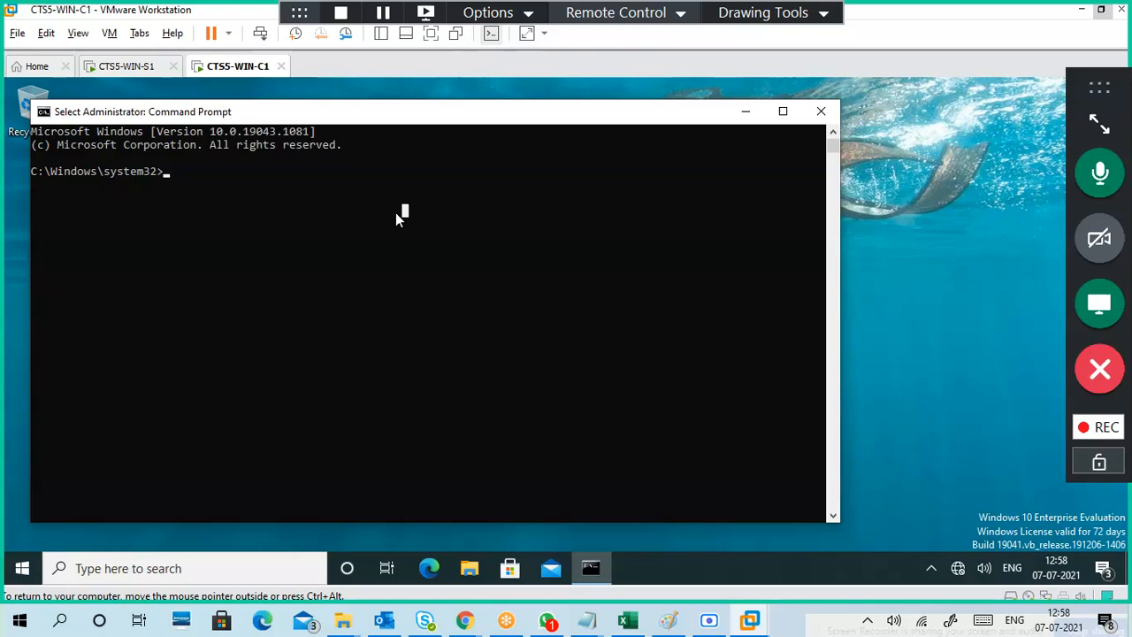
- Run gpresult -h c:\gpresult1.html in the elevated Command Prompt to request an HTML Group Policy report at the C: root
{"action": "key", "text": "Escape"}
{"action": "type", "text": "gpres"}
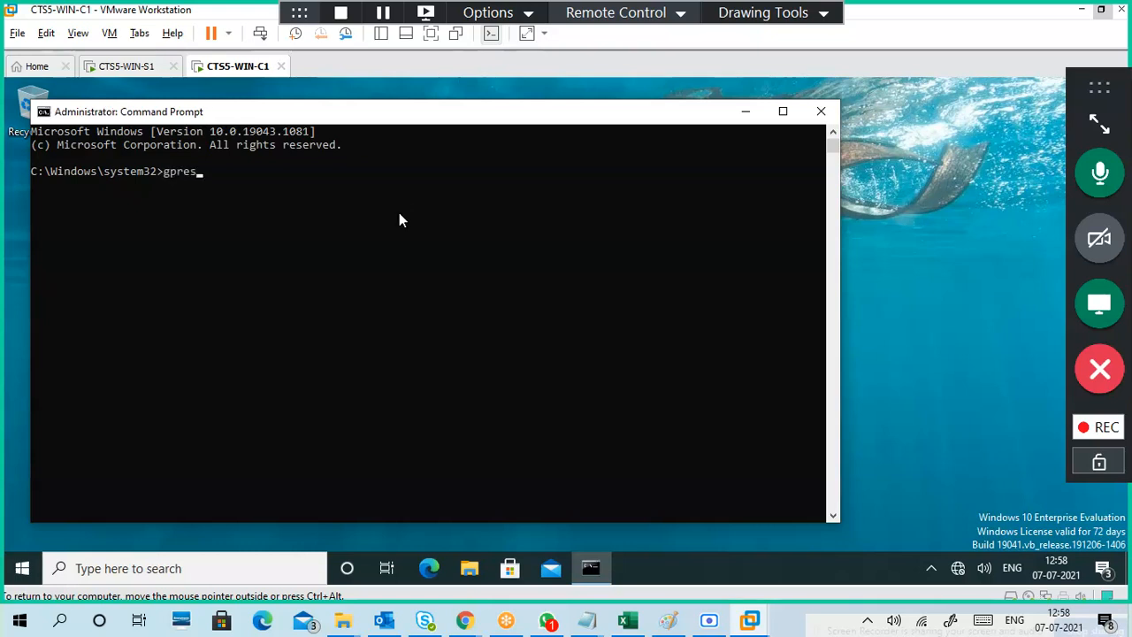
{"action": "type", "text": "ult -h gp"}
{"action": "key", "text": "BackSpace"}
{"action": "type", "text": "gpresult"}
{"action": "type", "text": "1.htl"}
{"action": "key", "text": "BackSpace"}
{"action": "type", "text": "ml"}
{"action": "key", "text": "Left"}
{"action": "key", "text": "Left"}
{"action": "key", "text": "Left"}
{"action": "key", "text": "Left"}
{"action": "key", "text": "Left"}
{"action": "key", "text": "Left"}
{"action": "key", "text": "Left"}
{"action": "key", "text": "Left"}
{"action": "key", "text": "Left"}
{"action": "key", "text": "Left"}
{"action": "key", "text": "Left"}
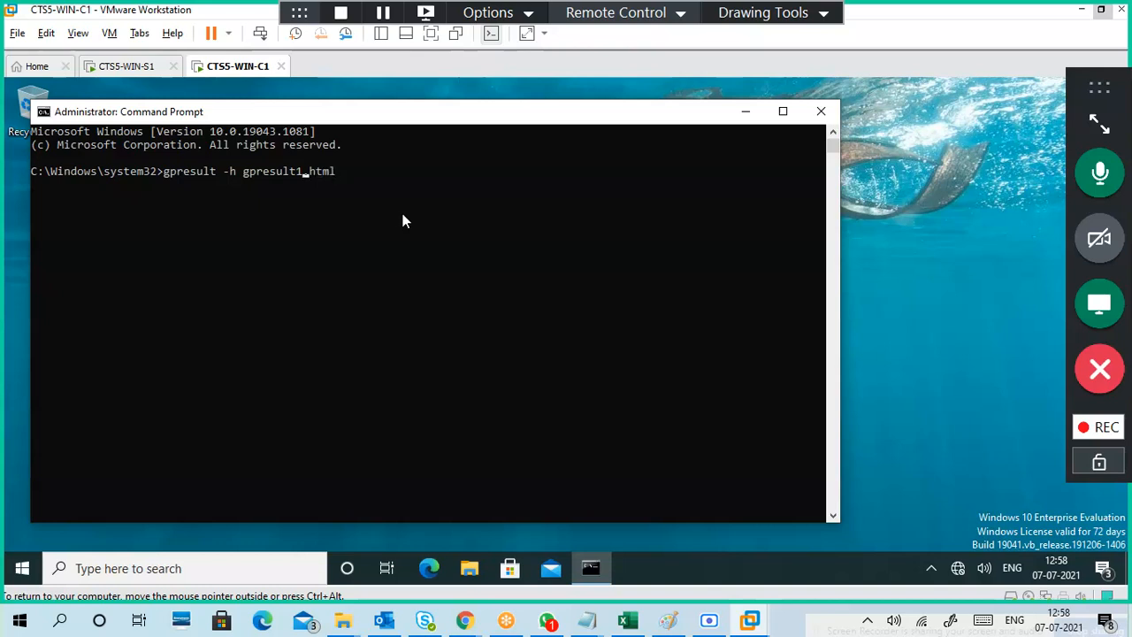
{"action": "key", "text": "Left"}
{"action": "key", "text": "Left"}
{"action": "type", "text": "c:\\"}
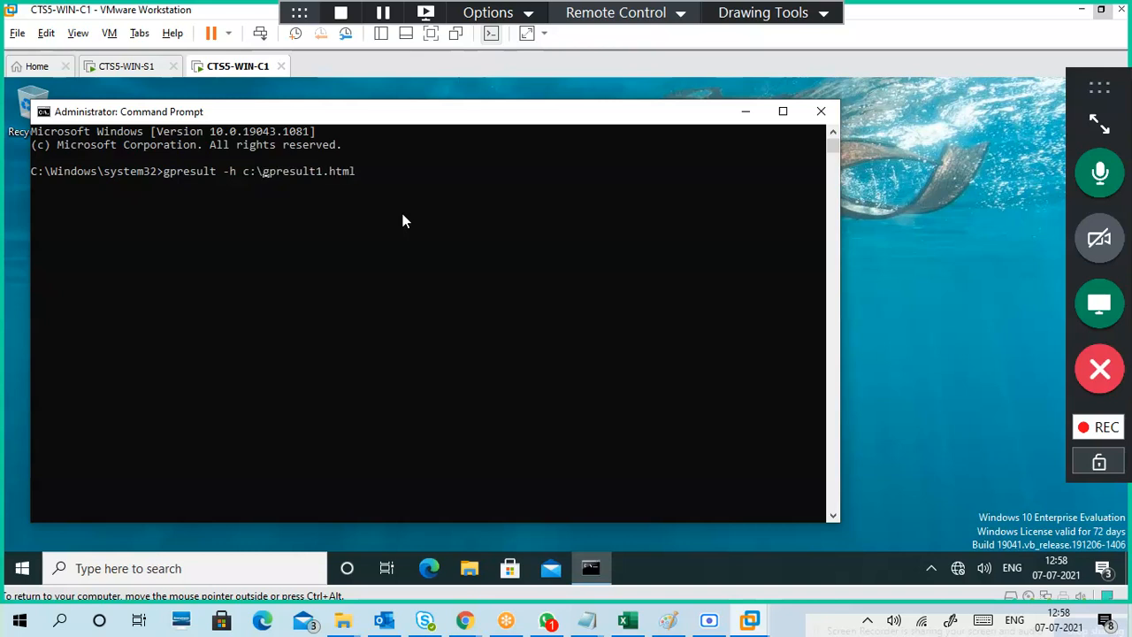
{"action": "key", "text": "Return"}
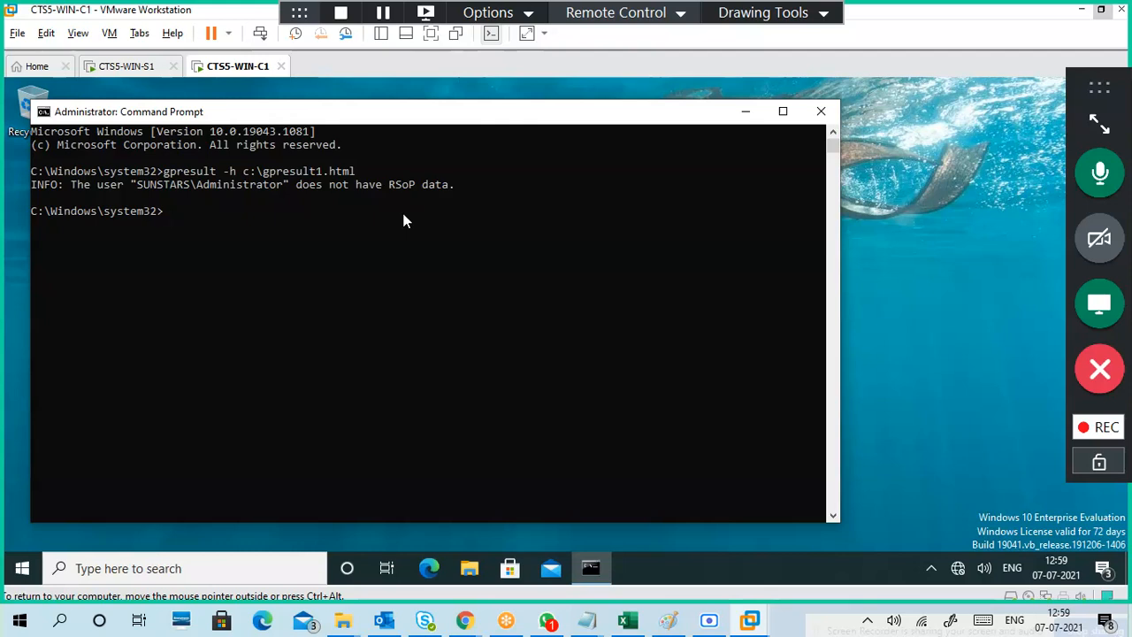
- Exit the elevated Command Prompt and switch to the CTS5-WIN-S1 virtual machine
{"action": "type", "text": "exit"}
{"action": "key", "text": "Return"}
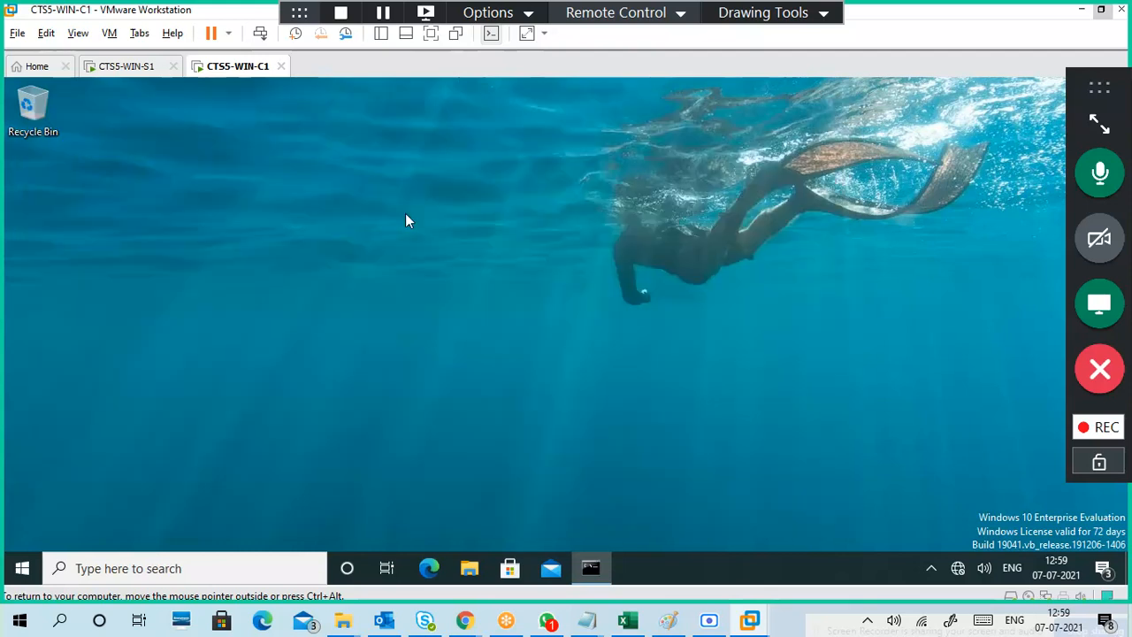
{"action": "left_click", "coordinate": [126, 66]}
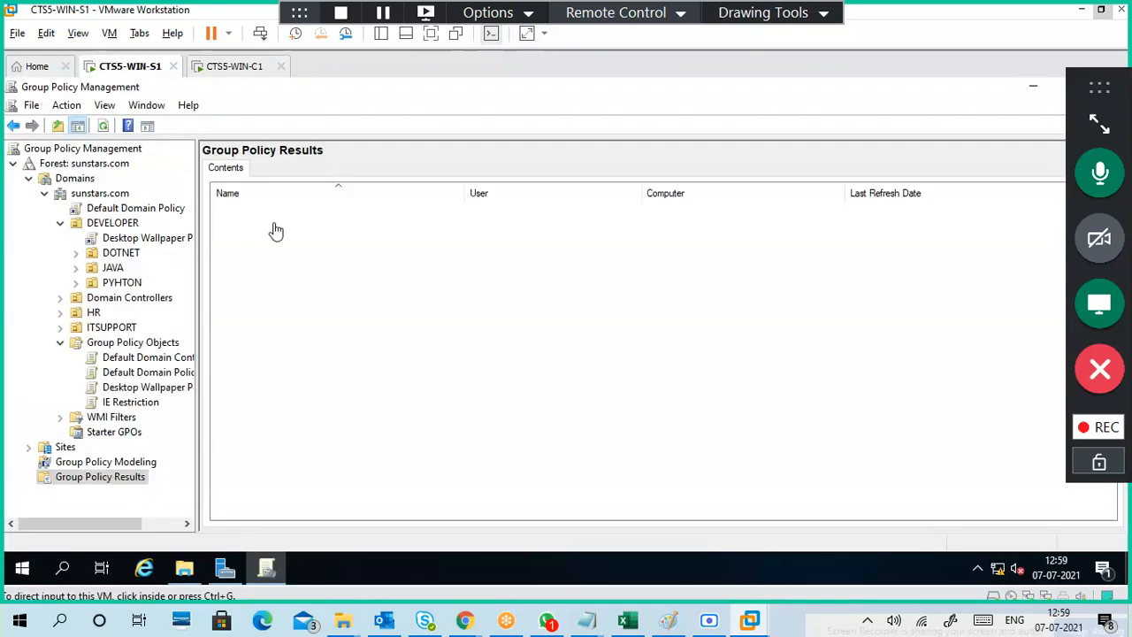
{"action": "left_click", "coordinate": [233, 67]}
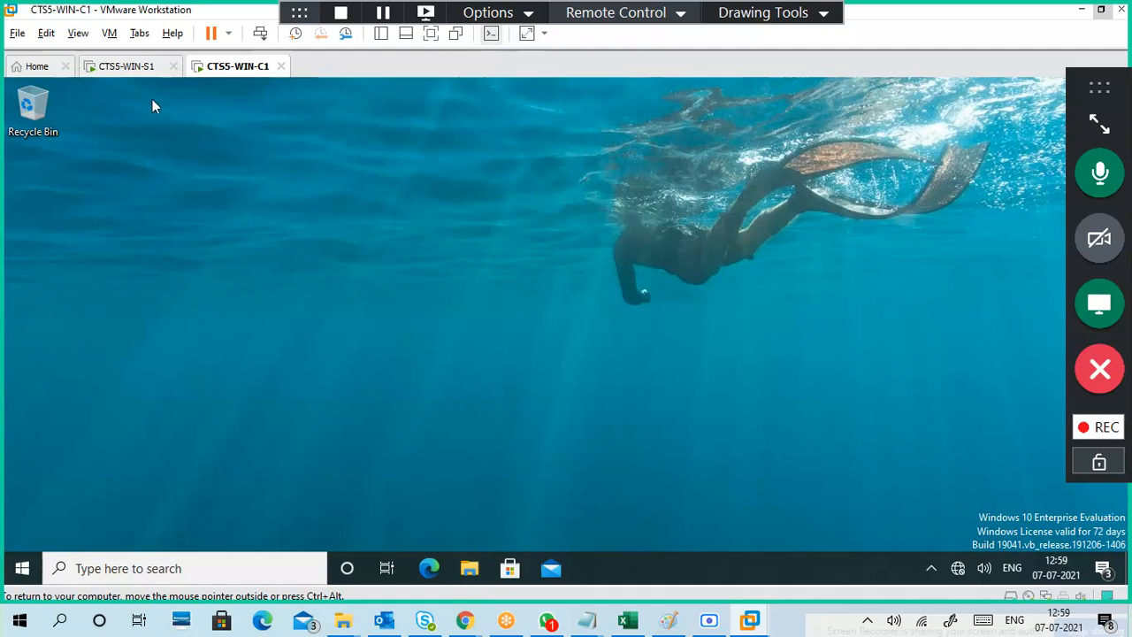
{"action": "left_click", "coordinate": [141, 67]}
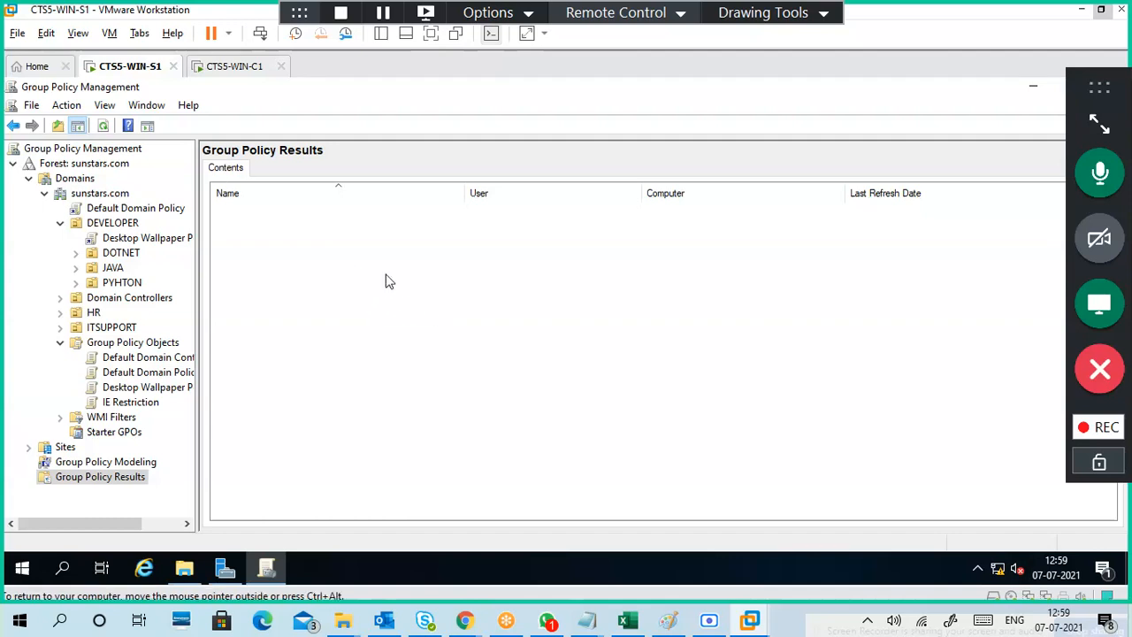
- Bring Server Manager into view and annotate it with the pen: a red box, an underlined "gp" and a "v" mark
{"action": "left_click_drag", "start_coordinate": [1084, 113], "coordinate": [1098, 171]}
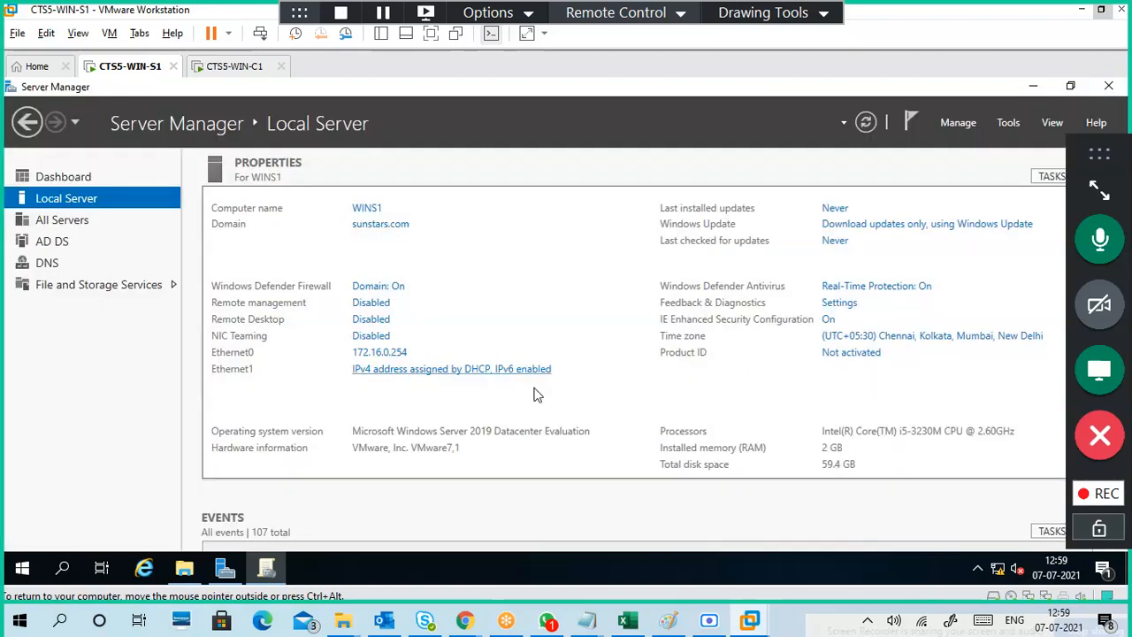
{"action": "left_click", "coordinate": [785, 14]}
{"action": "left_click", "coordinate": [793, 56]}
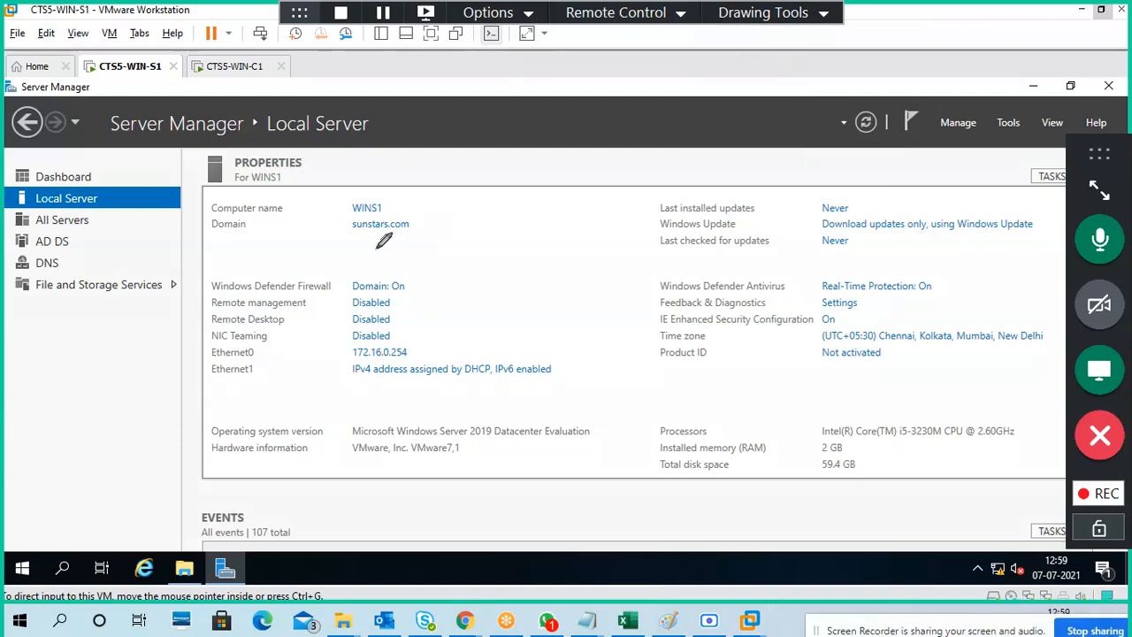
{"action": "mouse_move", "coordinate": [142, 205]}
{"action": "left_mouse_down"}
{"action": "mouse_move", "coordinate": [147, 266]}
{"action": "mouse_move", "coordinate": [228, 178]}
{"action": "mouse_move", "coordinate": [137, 216]}
{"action": "left_mouse_up"}
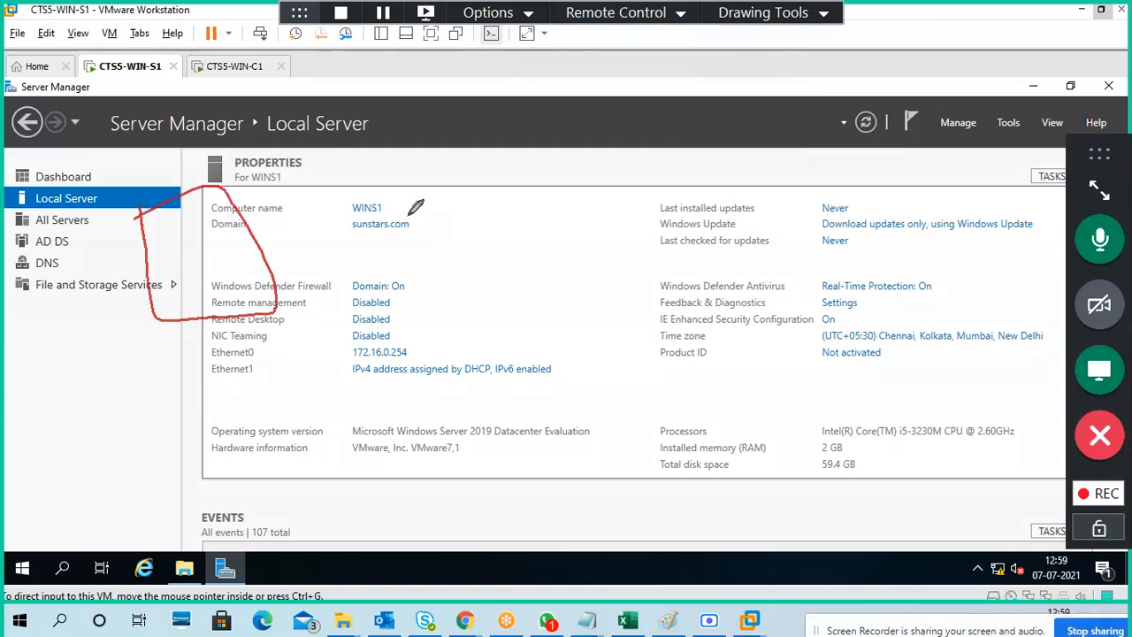
{"action": "mouse_move", "coordinate": [467, 160]}
{"action": "left_mouse_down"}
{"action": "mouse_move", "coordinate": [480, 214]}
{"action": "mouse_move", "coordinate": [489, 157]}
{"action": "mouse_move", "coordinate": [484, 177]}
{"action": "left_mouse_up"}
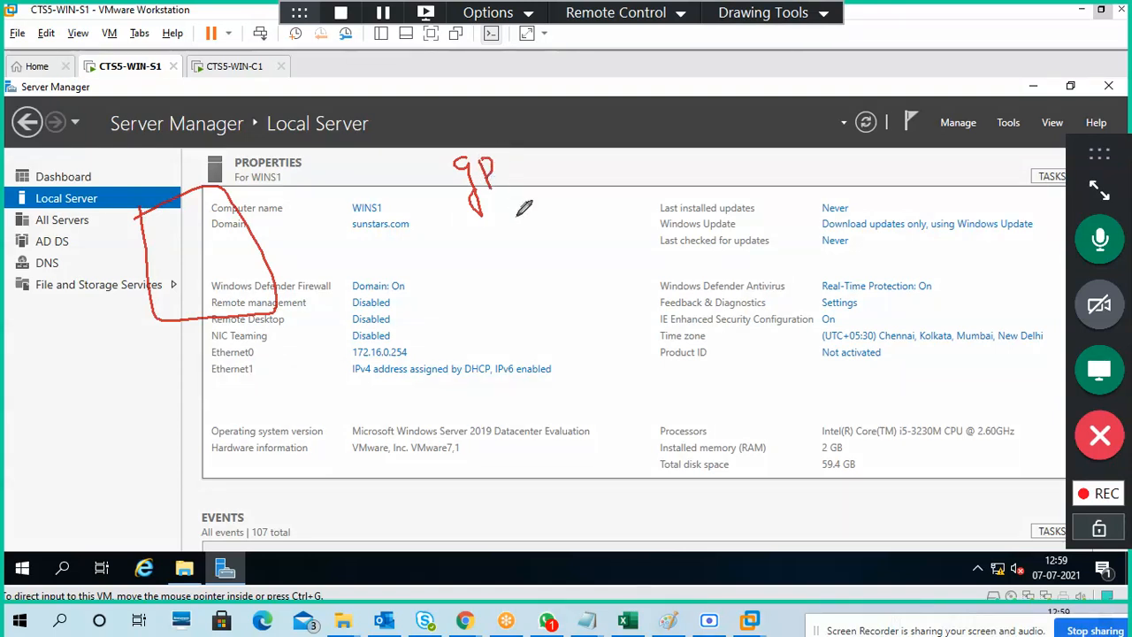
{"action": "mouse_move", "coordinate": [467, 231]}
{"action": "left_mouse_down"}
{"action": "mouse_move", "coordinate": [531, 199]}
{"action": "mouse_move", "coordinate": [570, 214]}
{"action": "left_mouse_up"}
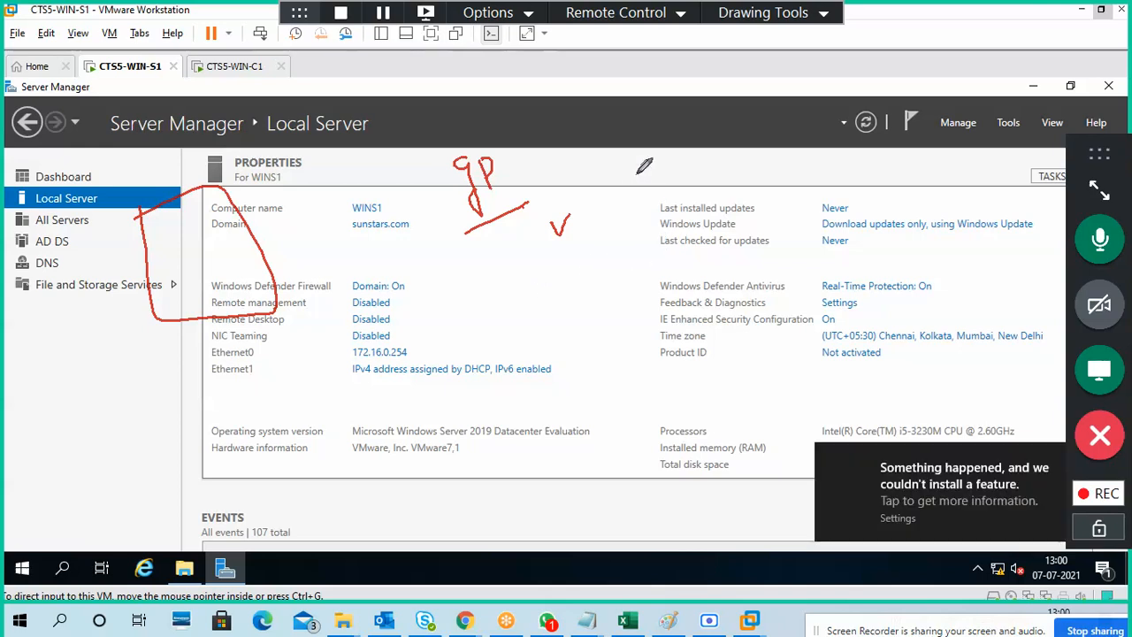
- Write "Interview" with the red pen over the Properties area, underline and circle it, and draw a line beside it
{"action": "left_click_drag", "start_coordinate": [684, 163], "coordinate": [714, 151]}
{"action": "mouse_move", "coordinate": [638, 185]}
{"action": "left_mouse_down"}
{"action": "mouse_move", "coordinate": [637, 168]}
{"action": "mouse_move", "coordinate": [643, 188]}
{"action": "mouse_move", "coordinate": [660, 168]}
{"action": "mouse_move", "coordinate": [678, 178]}
{"action": "mouse_move", "coordinate": [725, 162]}
{"action": "left_mouse_up"}
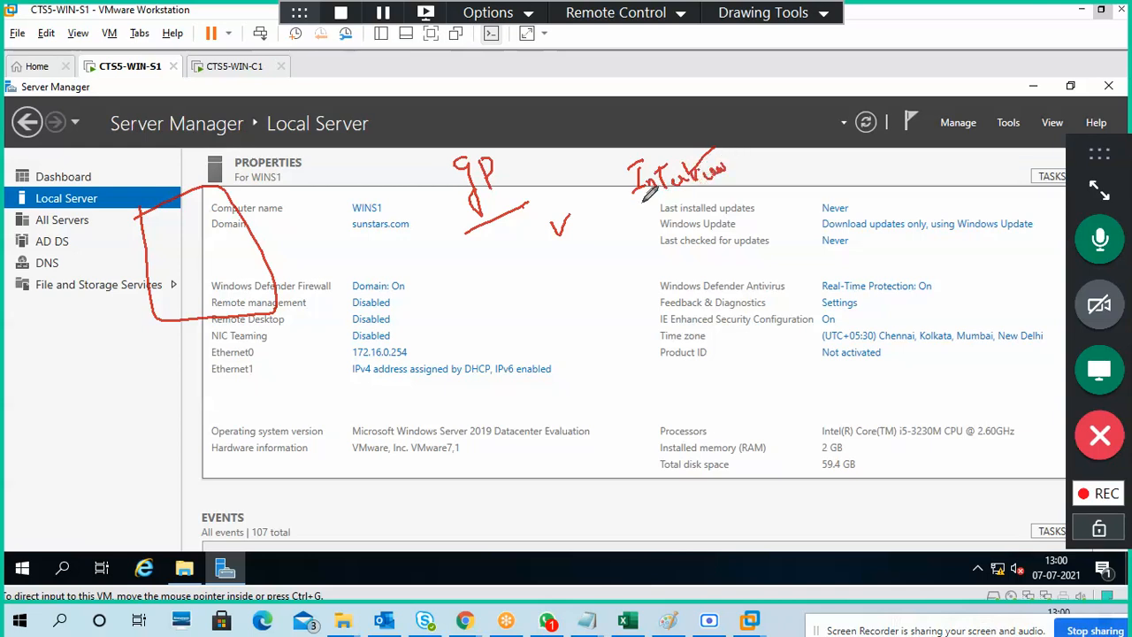
{"action": "left_click_drag", "start_coordinate": [642, 199], "coordinate": [723, 184]}
{"action": "mouse_move", "coordinate": [736, 161]}
{"action": "left_mouse_down"}
{"action": "mouse_move", "coordinate": [604, 179]}
{"action": "mouse_move", "coordinate": [718, 204]}
{"action": "mouse_move", "coordinate": [736, 159]}
{"action": "left_mouse_up"}
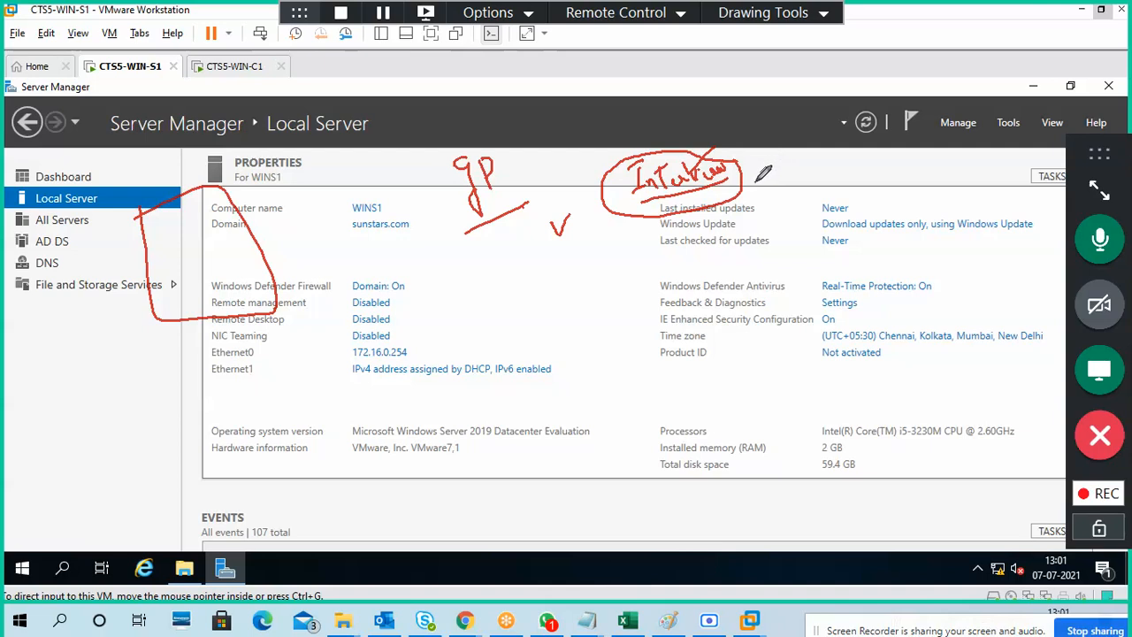
{"action": "left_click_drag", "start_coordinate": [755, 184], "coordinate": [897, 174]}
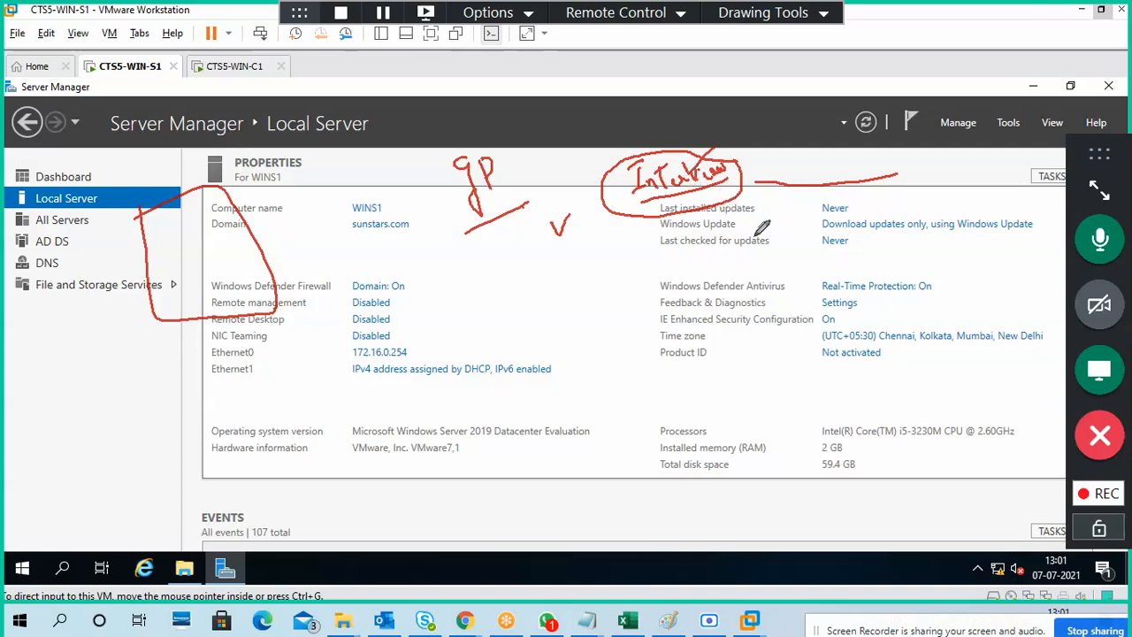
- Draw two red loops below the "Interview" note, with a tick mark and a vertical line beside it
{"action": "mouse_move", "coordinate": [667, 221]}
{"action": "left_mouse_down"}
{"action": "mouse_move", "coordinate": [620, 261]}
{"action": "mouse_move", "coordinate": [747, 199]}
{"action": "mouse_move", "coordinate": [634, 228]}
{"action": "left_mouse_up"}
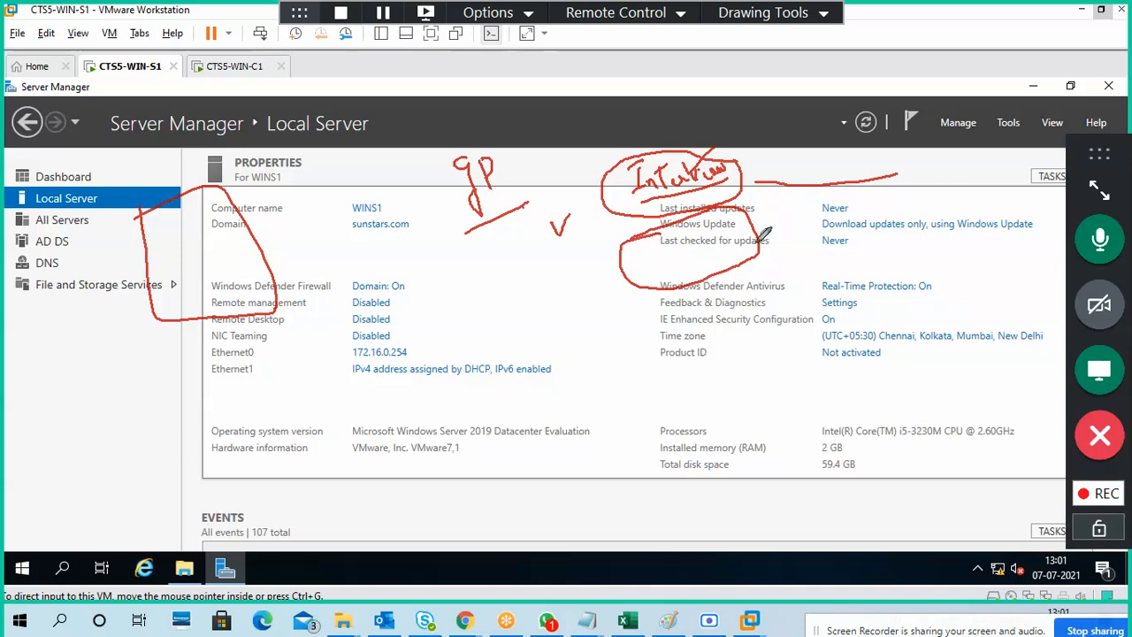
{"action": "left_click_drag", "start_coordinate": [728, 229], "coordinate": [768, 202]}
{"action": "mouse_move", "coordinate": [769, 262]}
{"action": "left_mouse_down"}
{"action": "mouse_move", "coordinate": [654, 326]}
{"action": "mouse_move", "coordinate": [784, 267]}
{"action": "left_mouse_up"}
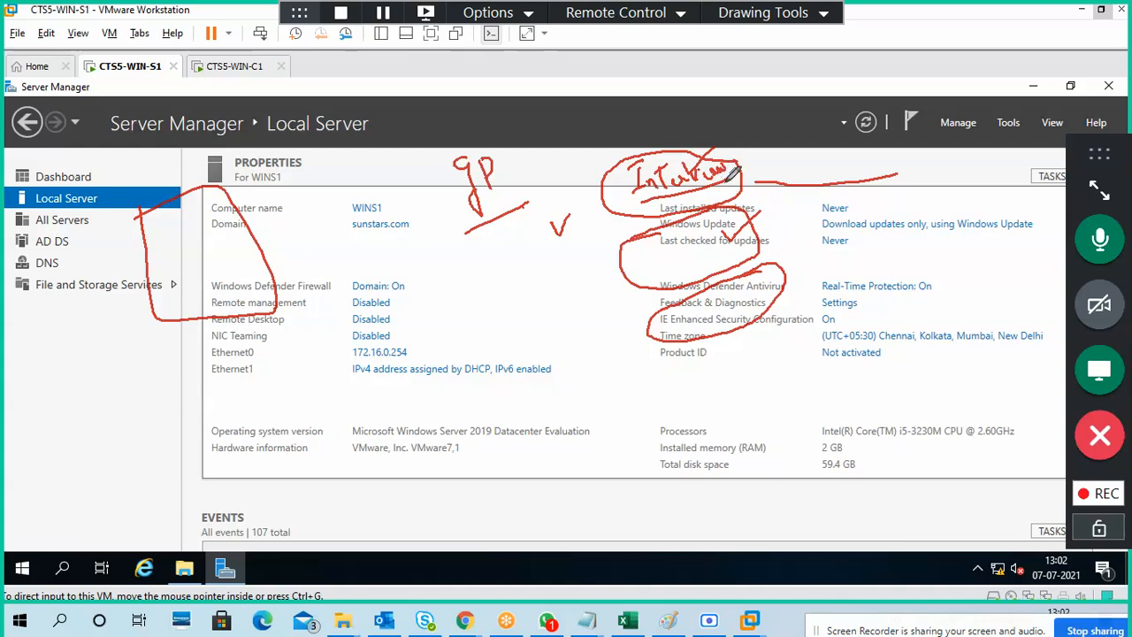
{"action": "left_click_drag", "start_coordinate": [757, 152], "coordinate": [778, 253]}
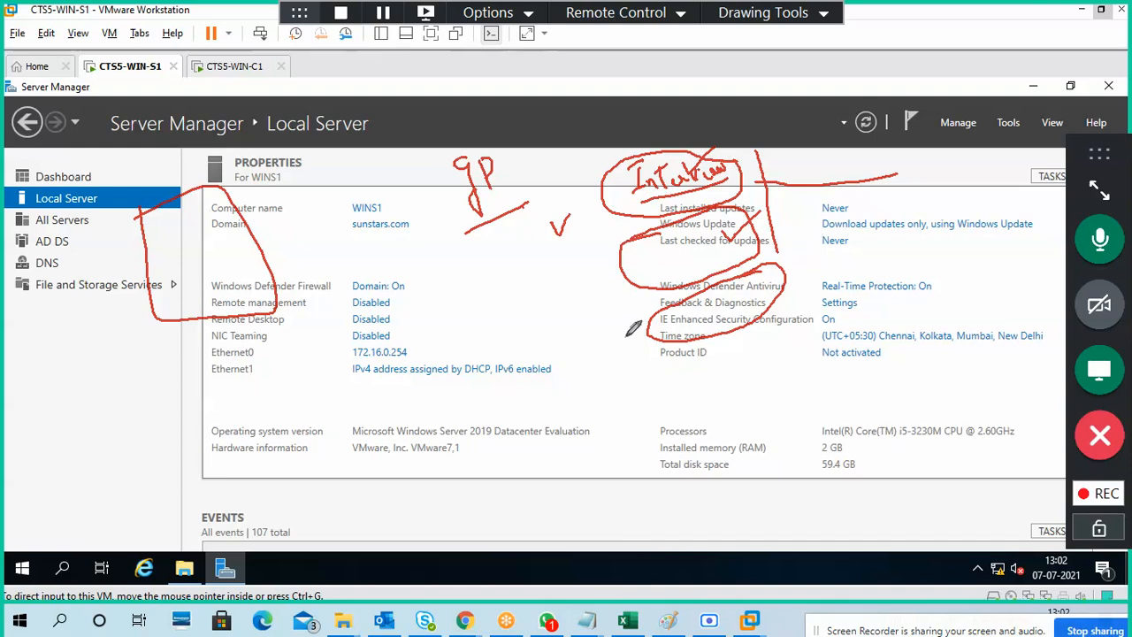
- Draw a crossed line with an underlined "p.m", a tick and two arrows below the notes, and erase all drawings
{"action": "left_click_drag", "start_coordinate": [431, 310], "coordinate": [529, 286]}
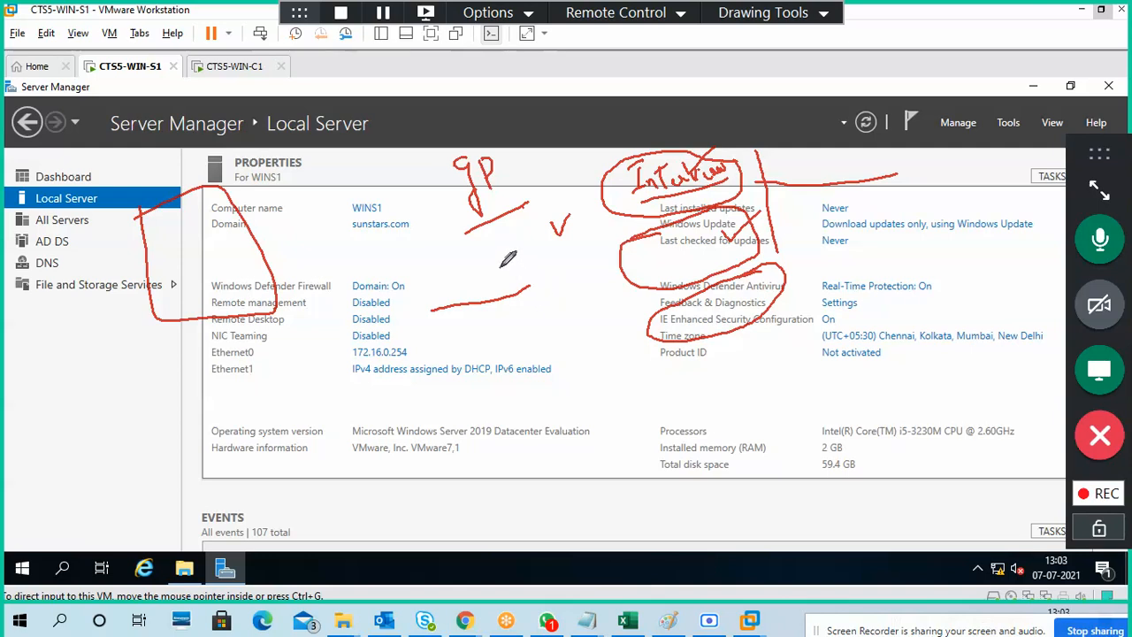
{"action": "left_click_drag", "start_coordinate": [500, 265], "coordinate": [516, 310]}
{"action": "mouse_move", "coordinate": [501, 248]}
{"action": "left_mouse_down"}
{"action": "mouse_move", "coordinate": [502, 258]}
{"action": "mouse_move", "coordinate": [522, 239]}
{"action": "mouse_move", "coordinate": [533, 253]}
{"action": "left_mouse_up"}
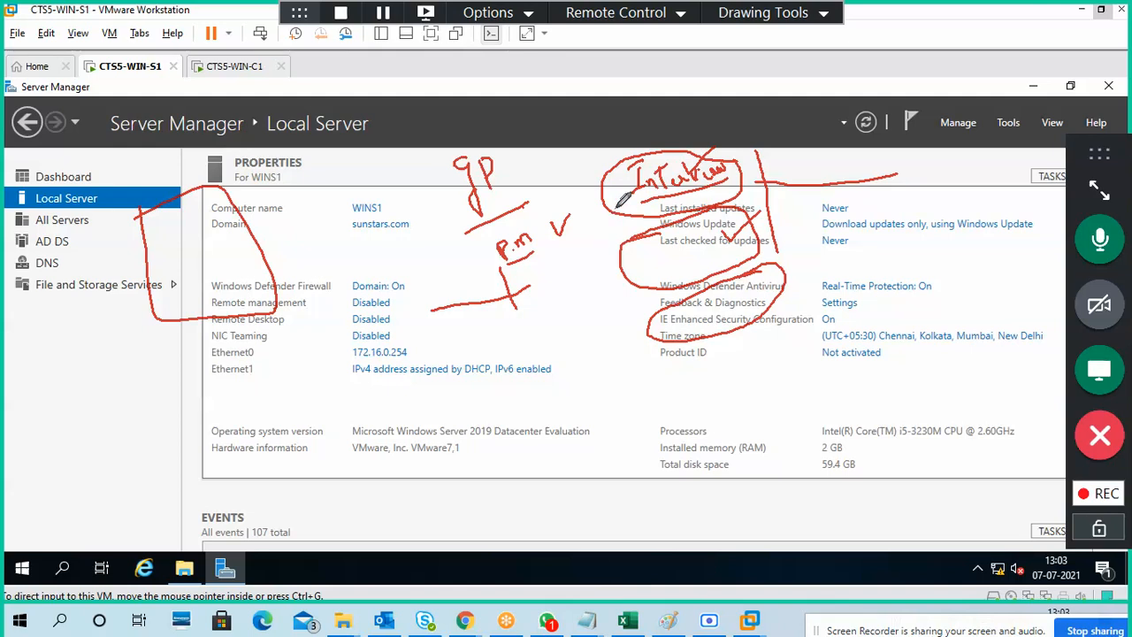
{"action": "left_click_drag", "start_coordinate": [624, 197], "coordinate": [578, 260]}
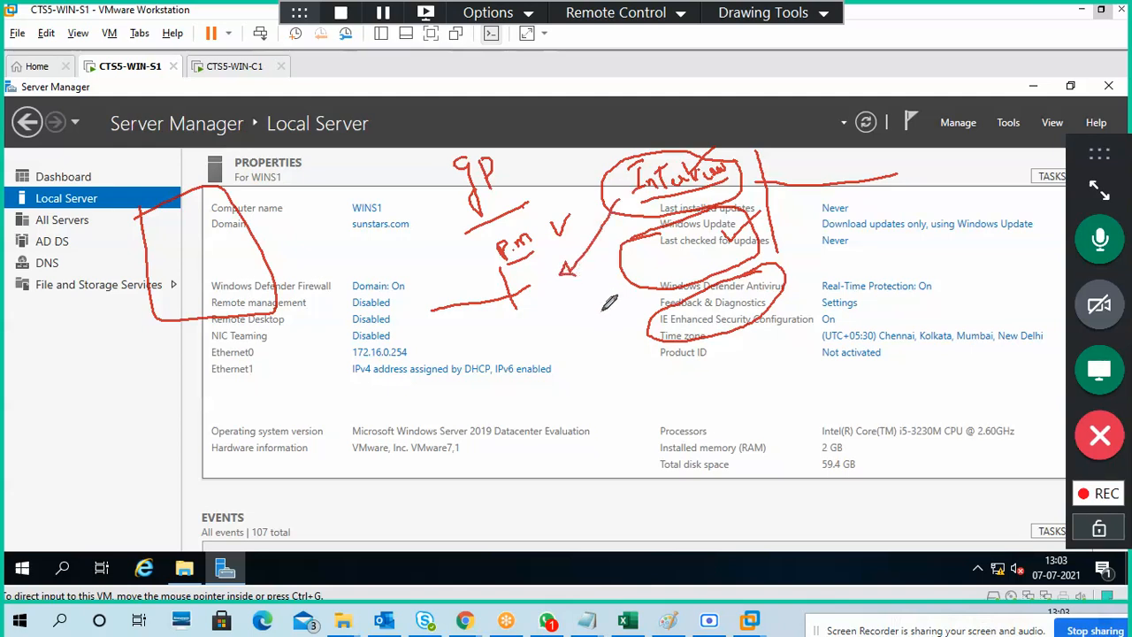
{"action": "mouse_move", "coordinate": [637, 259]}
{"action": "left_mouse_down"}
{"action": "mouse_move", "coordinate": [642, 269]}
{"action": "mouse_move", "coordinate": [650, 253]}
{"action": "left_mouse_up"}
{"action": "mouse_move", "coordinate": [586, 274]}
{"action": "left_mouse_down"}
{"action": "mouse_move", "coordinate": [606, 350]}
{"action": "mouse_move", "coordinate": [599, 341]}
{"action": "mouse_move", "coordinate": [619, 341]}
{"action": "left_mouse_up"}
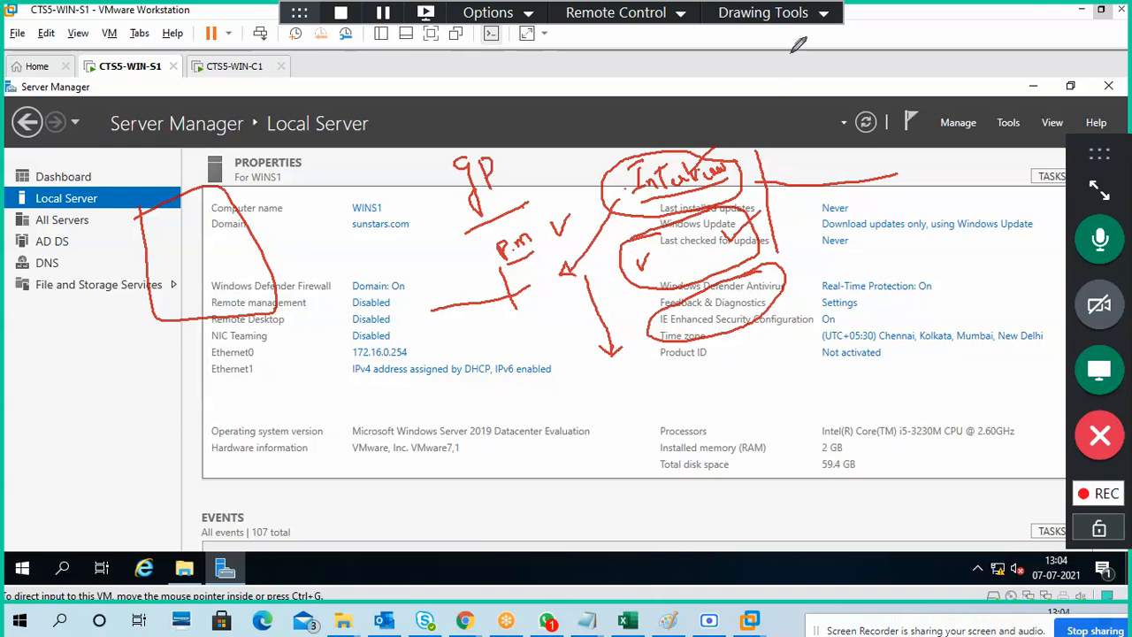
{"action": "left_click", "coordinate": [796, 14]}
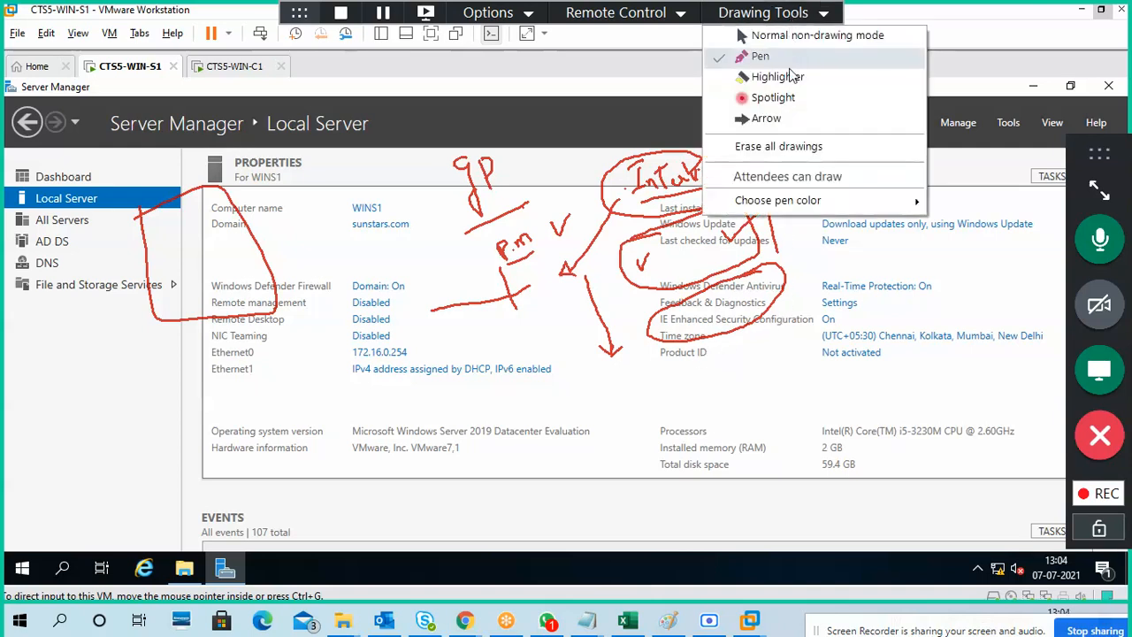
{"action": "left_click", "coordinate": [793, 150]}
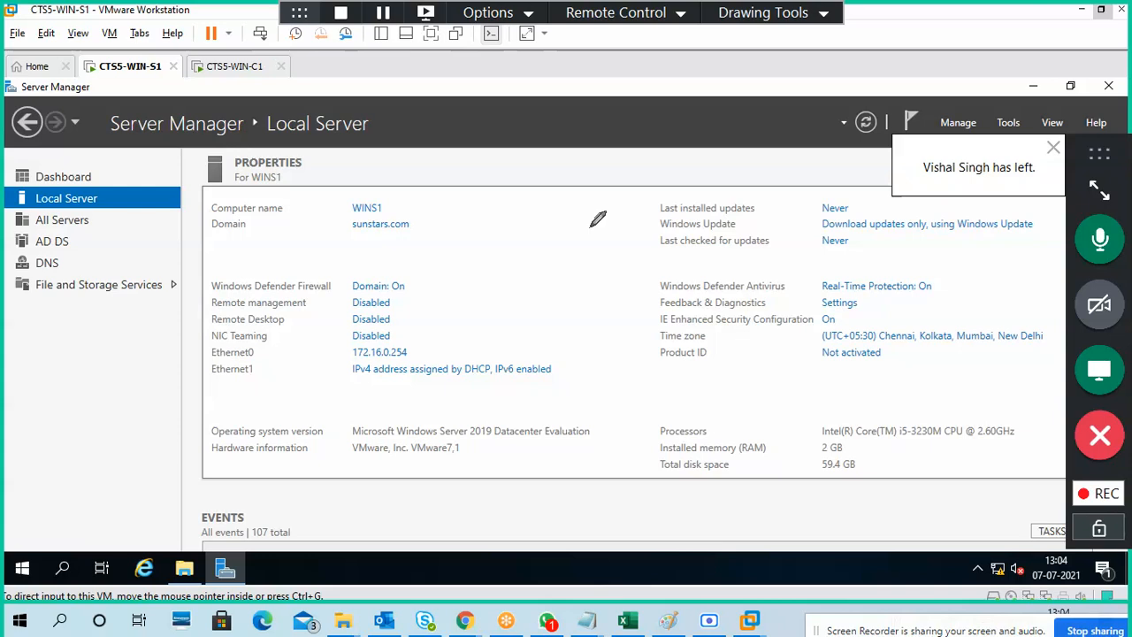
- Write an underlined "mic" with the red pen over the Properties area, circle it and add a tick mark
{"action": "left_click_drag", "start_coordinate": [566, 214], "coordinate": [620, 206]}
{"action": "left_click_drag", "start_coordinate": [569, 247], "coordinate": [620, 213]}
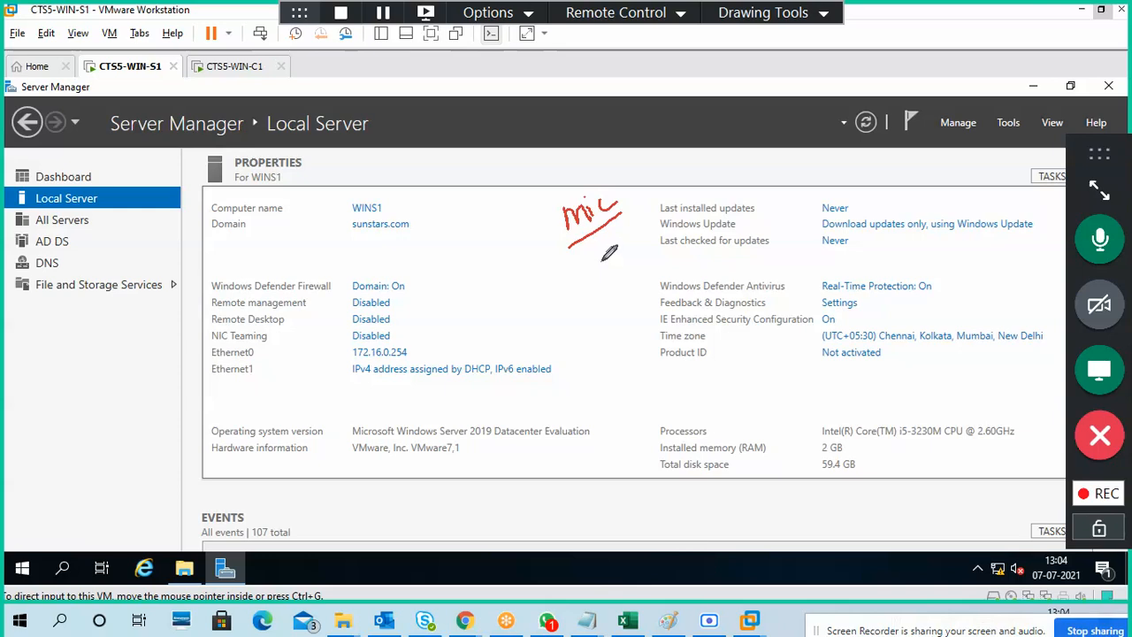
{"action": "mouse_move", "coordinate": [628, 194]}
{"action": "left_mouse_down"}
{"action": "mouse_move", "coordinate": [658, 163]}
{"action": "mouse_move", "coordinate": [561, 232]}
{"action": "mouse_move", "coordinate": [633, 177]}
{"action": "left_mouse_up"}
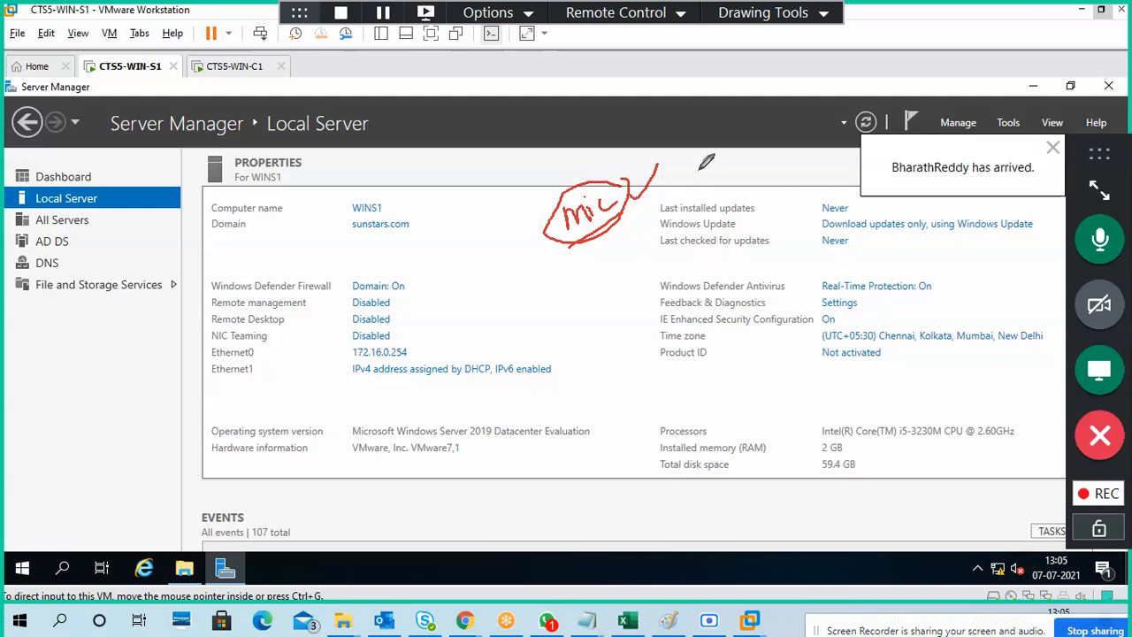
- Erase all drawings and return to the normal non-drawing mode
{"action": "left_click", "coordinate": [782, 19]}
{"action": "left_click", "coordinate": [762, 145]}
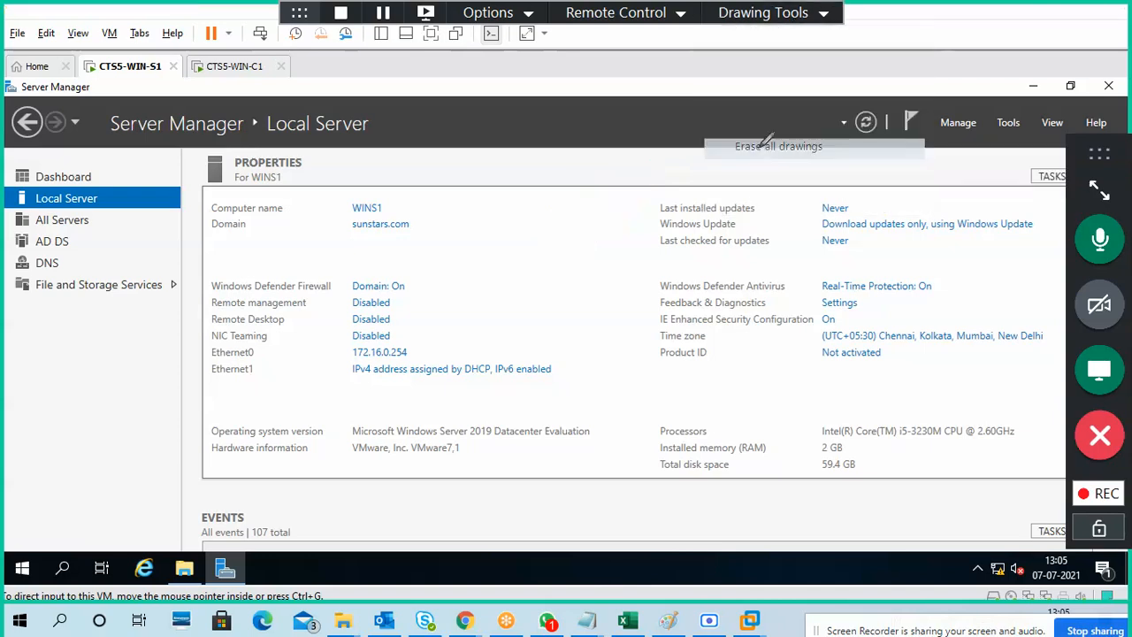
{"action": "left_click", "coordinate": [763, 16]}
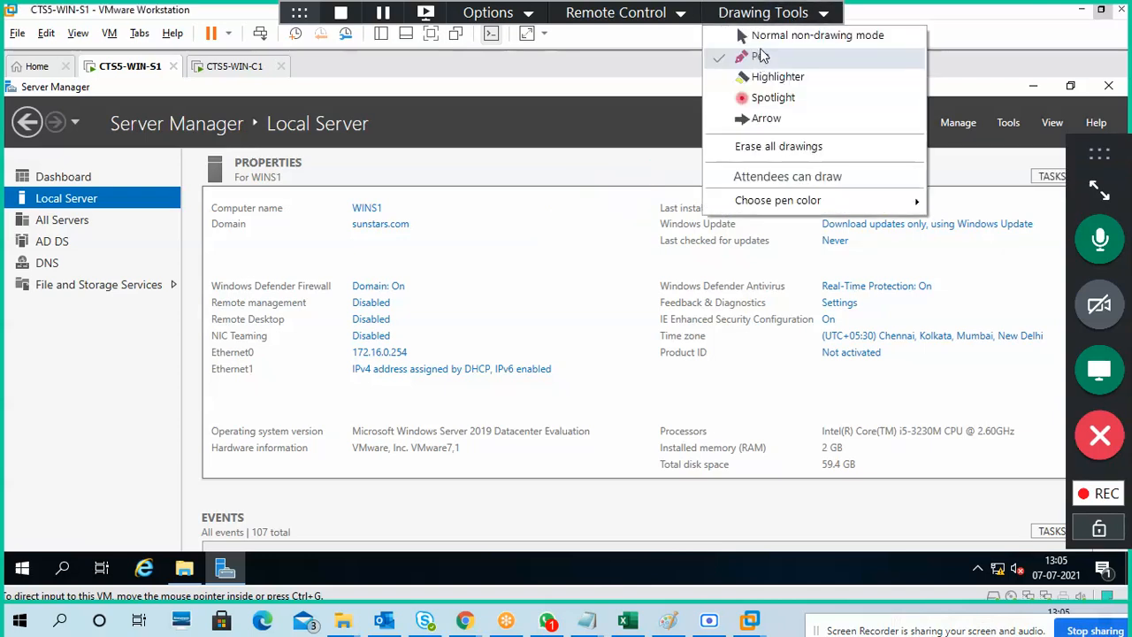
{"action": "left_click", "coordinate": [769, 35]}
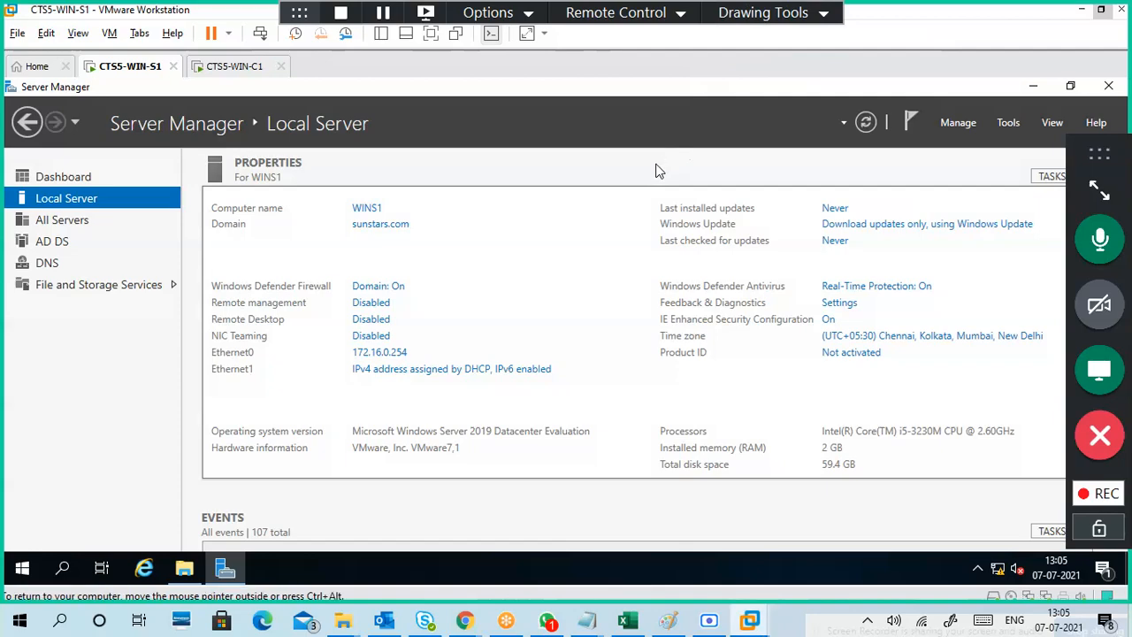